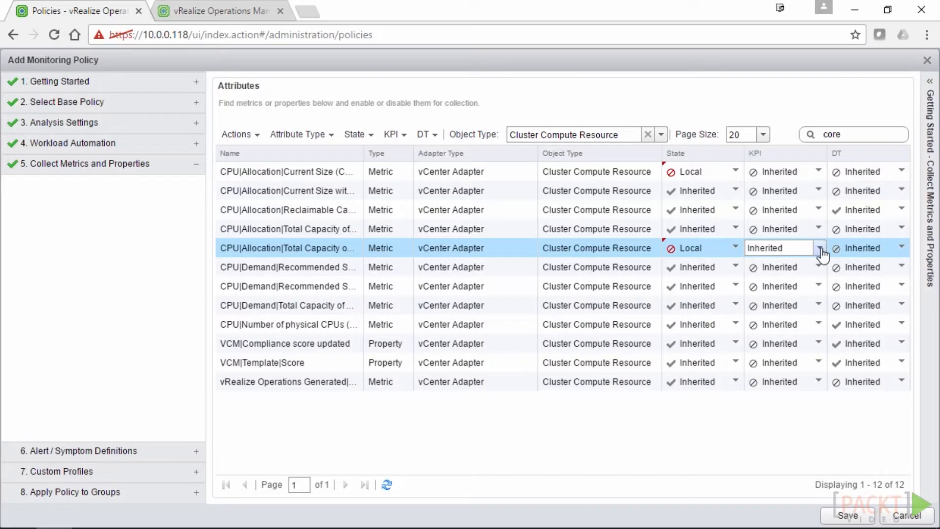
Log in to vCenter and open the virtualiseme cluster's Actions menu from Hosts and Clusters
left_click(818, 248)
left_click(766, 264)
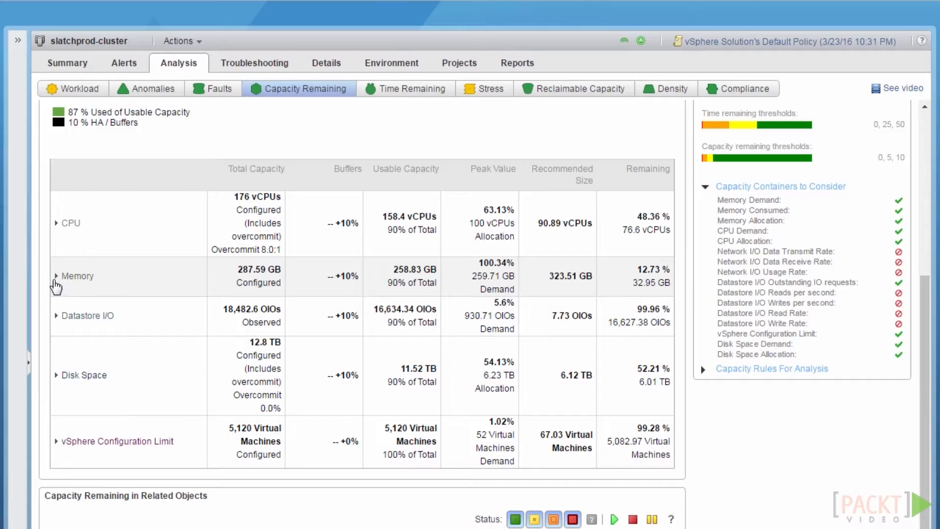
left_click(55, 279)
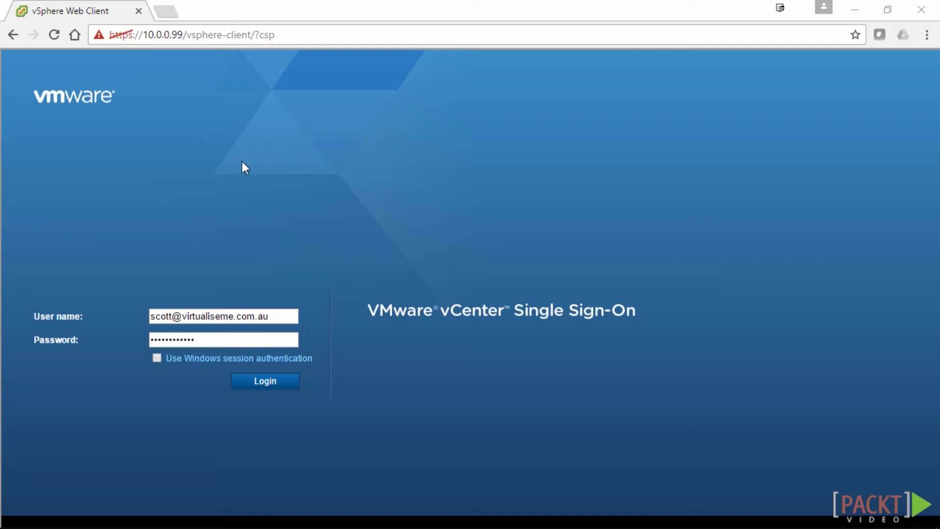
left_click(267, 382)
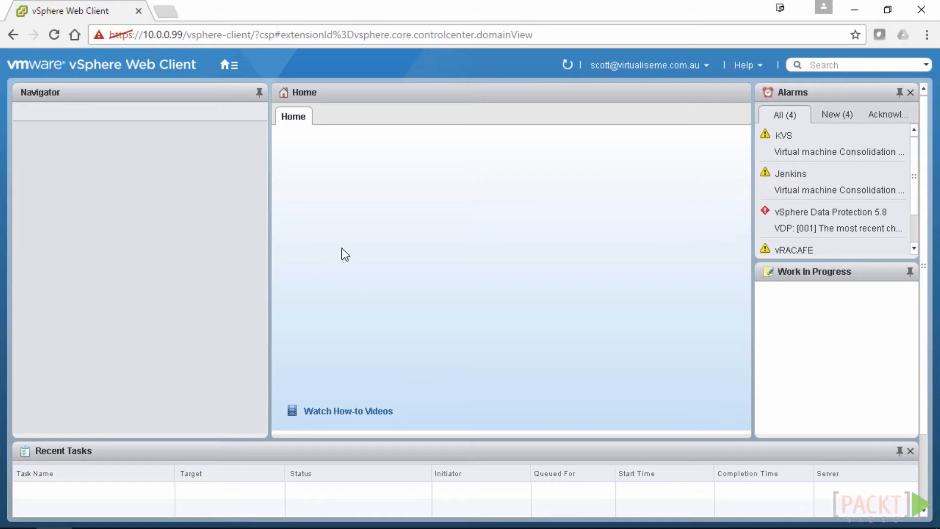
left_click(391, 181)
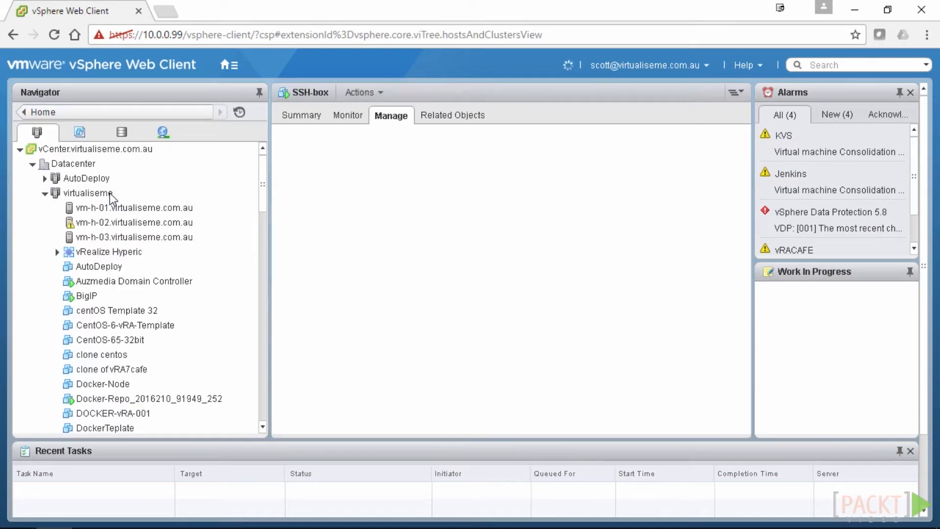
right_click(109, 193)
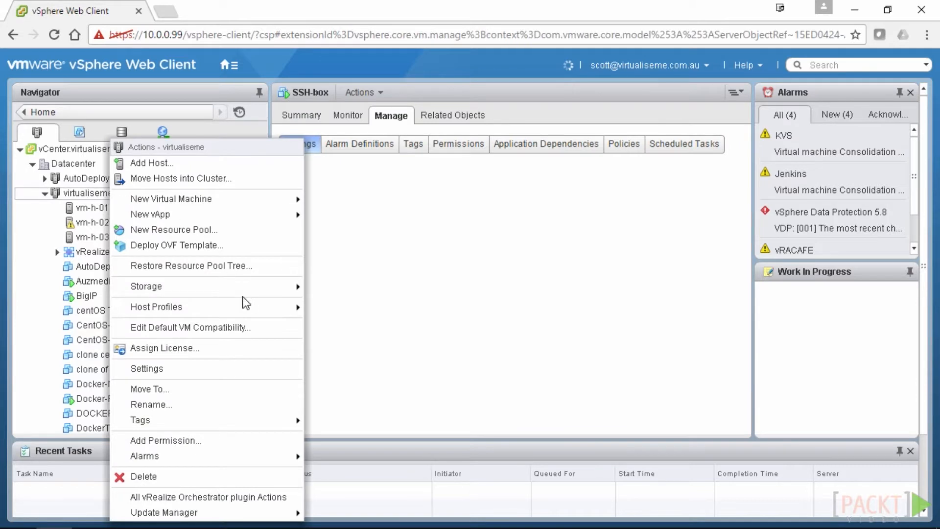
Start Deploy OVF Template from a local file and browse to the Software (Z:) drive
left_click(160, 245)
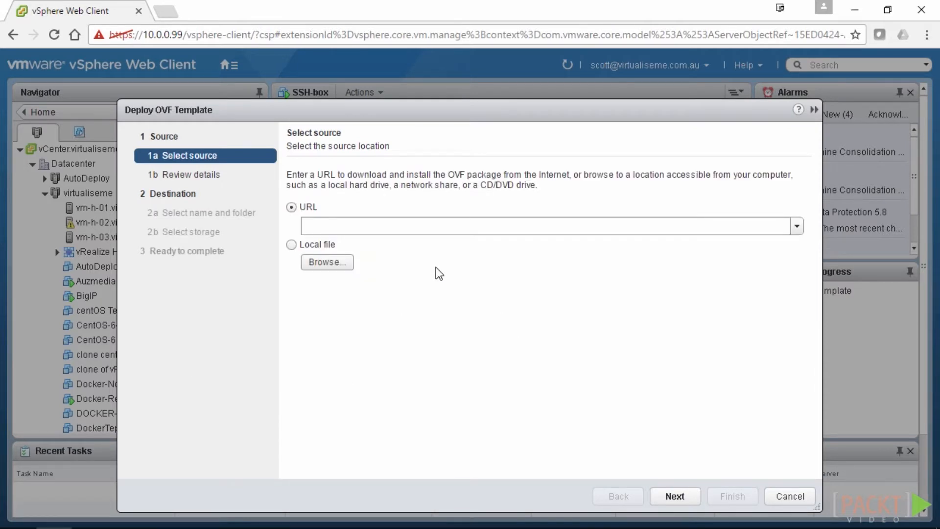
left_click(292, 244)
left_click(326, 261)
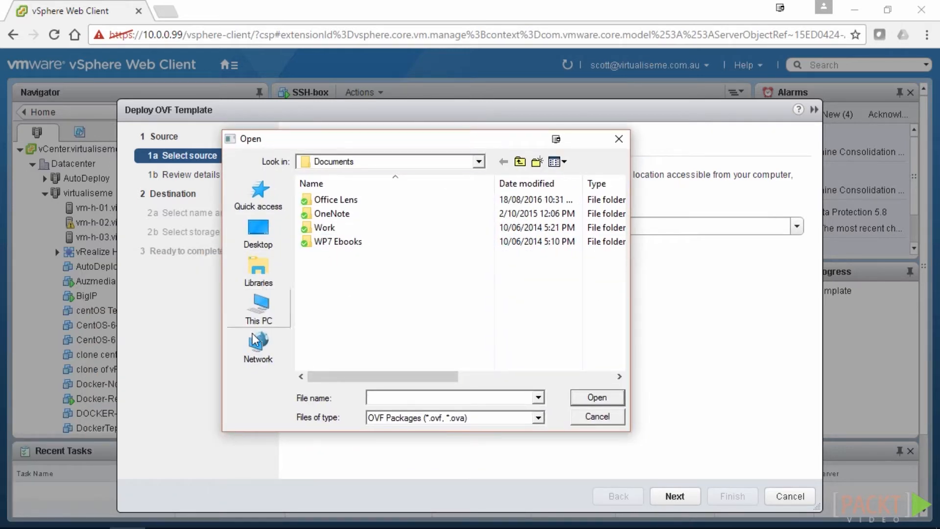
left_click(262, 313)
scroll(413, 306, "down", 10)
left_click(425, 347)
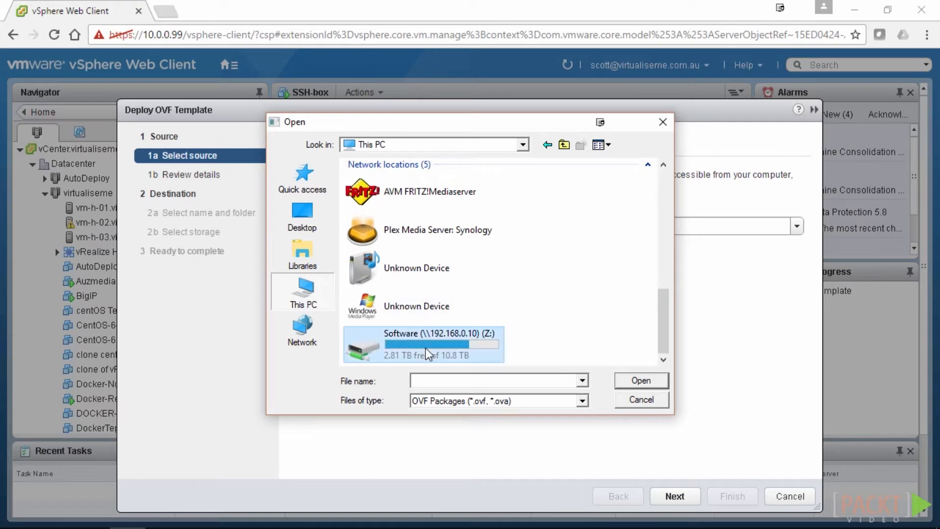
double_click(423, 345)
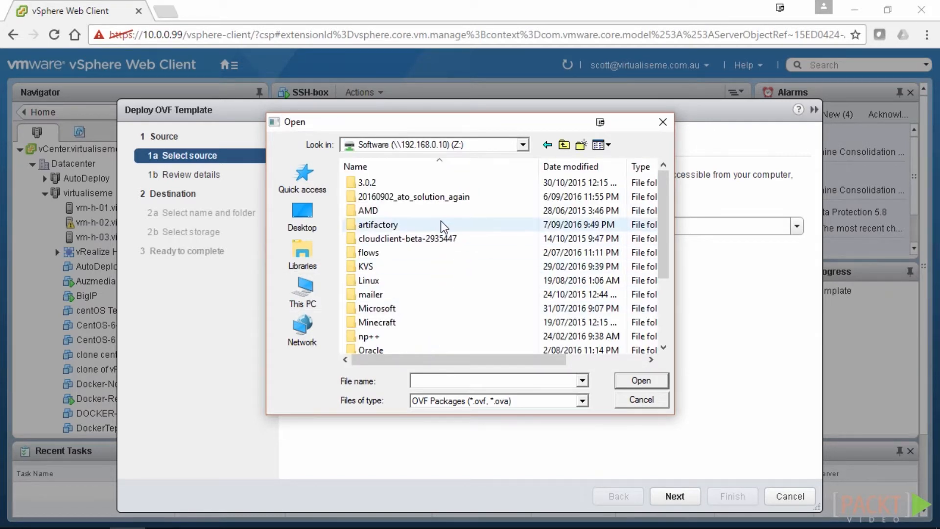
Select the newest vRealize Operations Manager 6.3.0.4276418 OVA in Z:\vmware and validate it
scroll(428, 201, "down", 2)
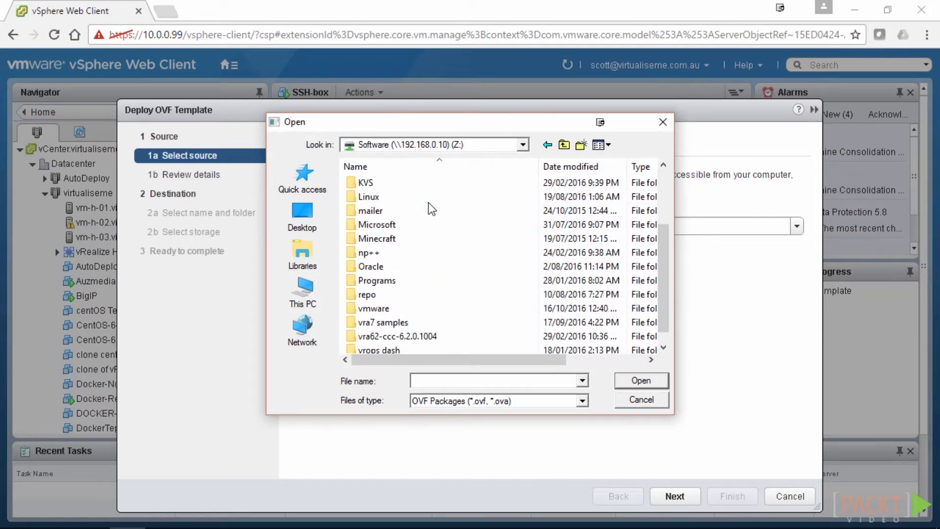
left_click(386, 296)
double_click(382, 309)
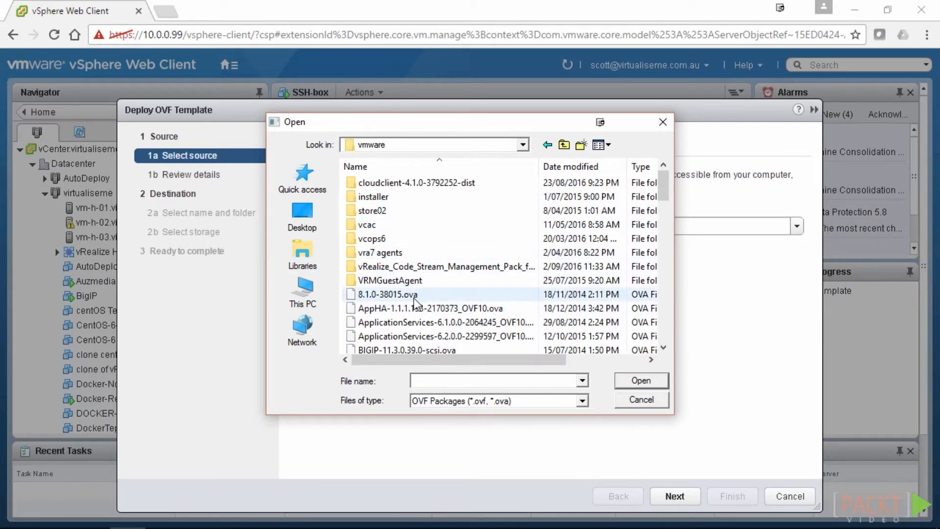
left_click(580, 168)
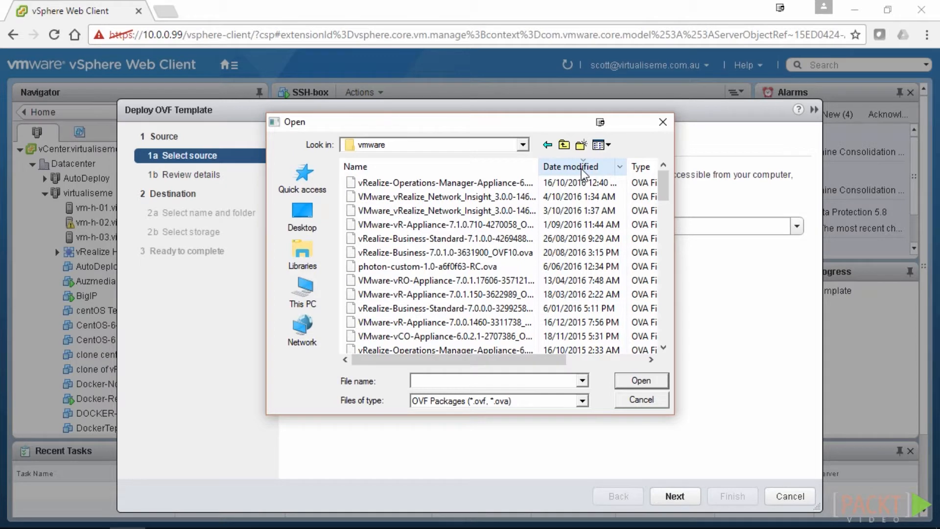
left_click_drag(544, 166, 626, 167)
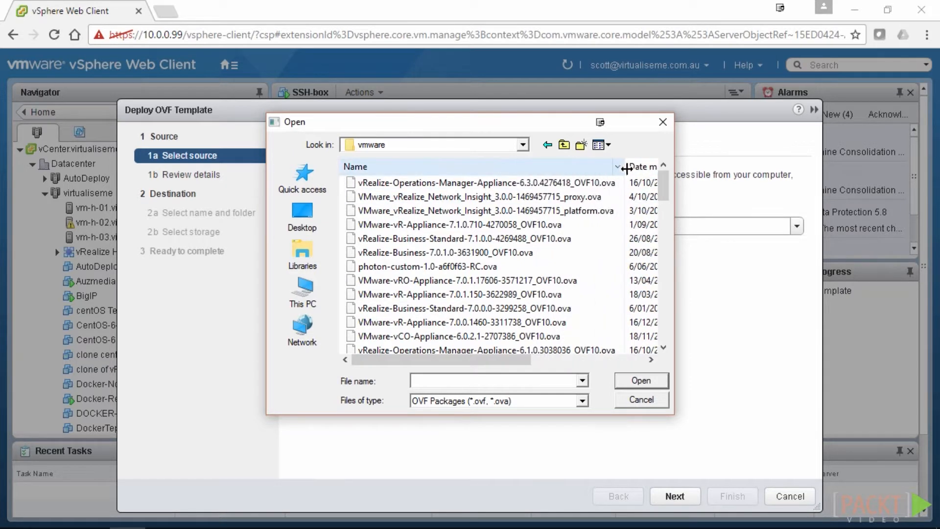
left_click(549, 183)
left_click(645, 386)
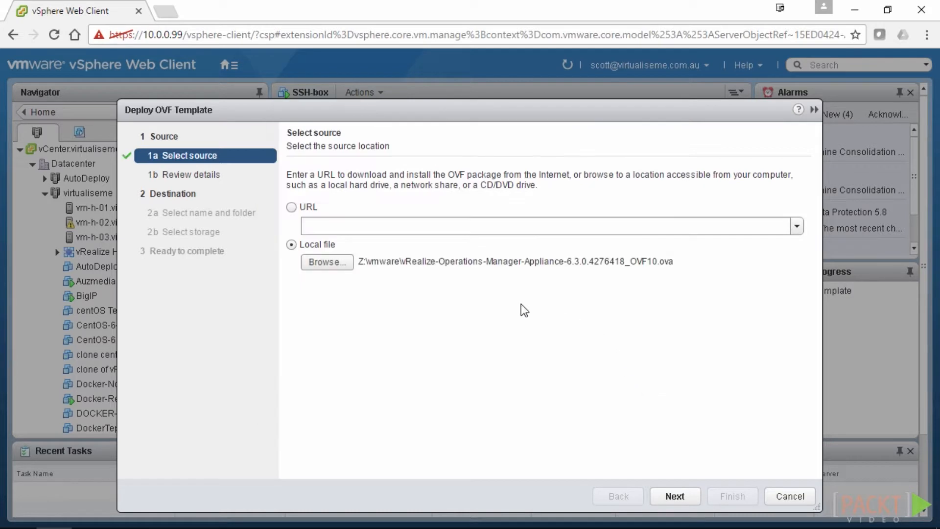
left_click(675, 496)
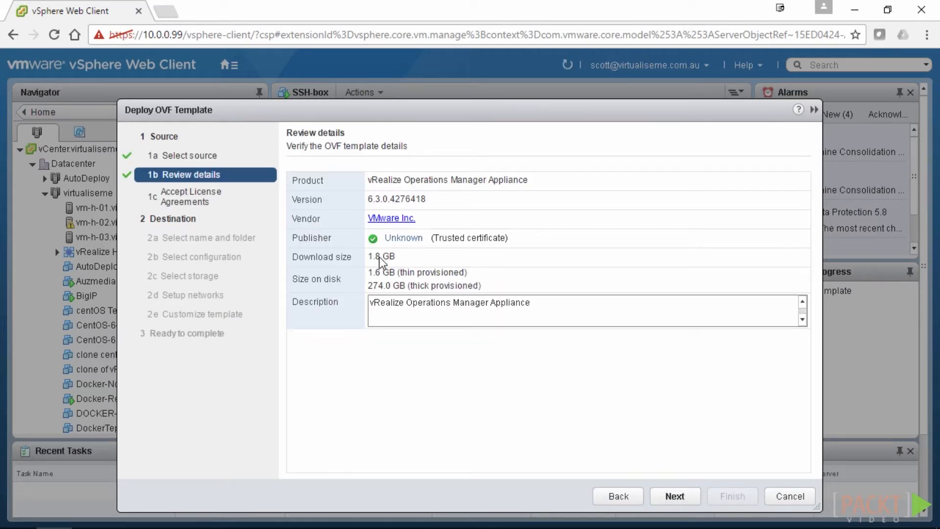
Accept the appliance's end user license agreement after reviewing the template details
left_click(686, 495)
left_click(312, 465)
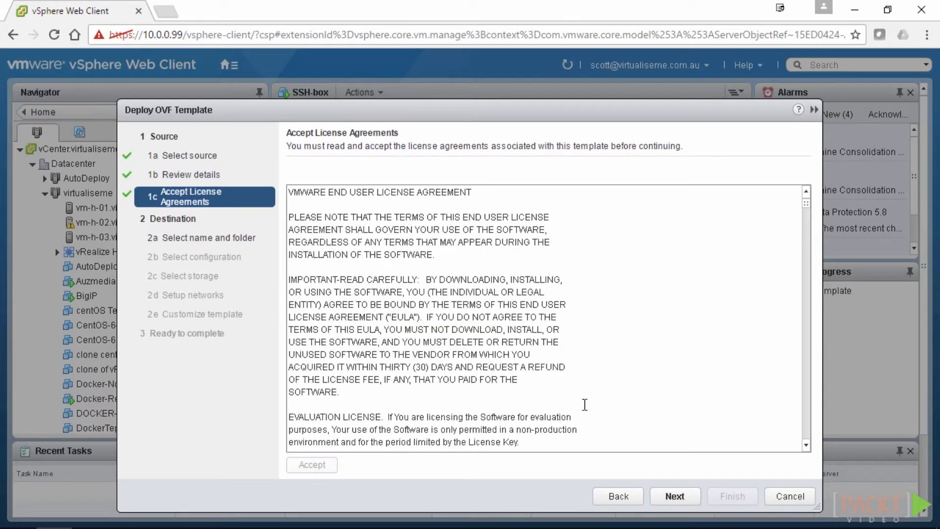
left_click(682, 494)
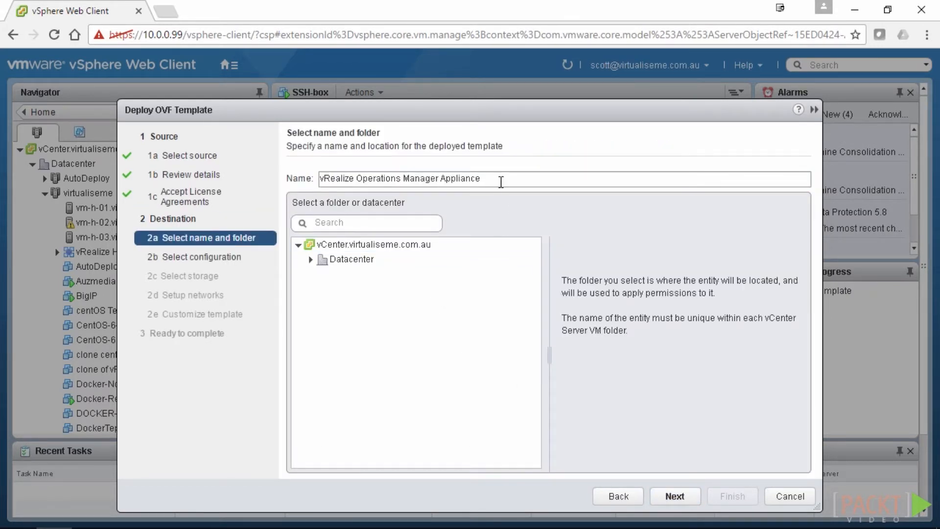
Name the VM 'vRealize Operations Manager Packt Video' and place it in Datacenter
left_click_drag(497, 179, 441, 180)
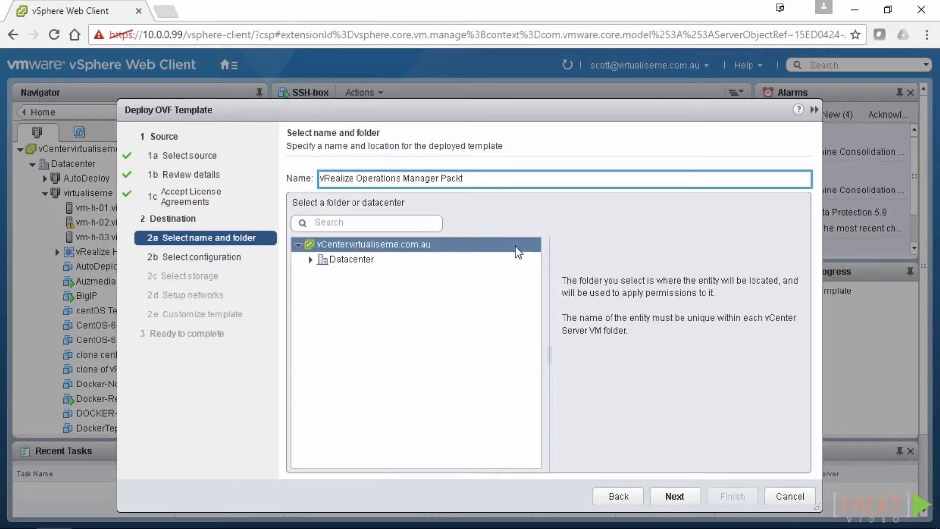
type("Packt Video")
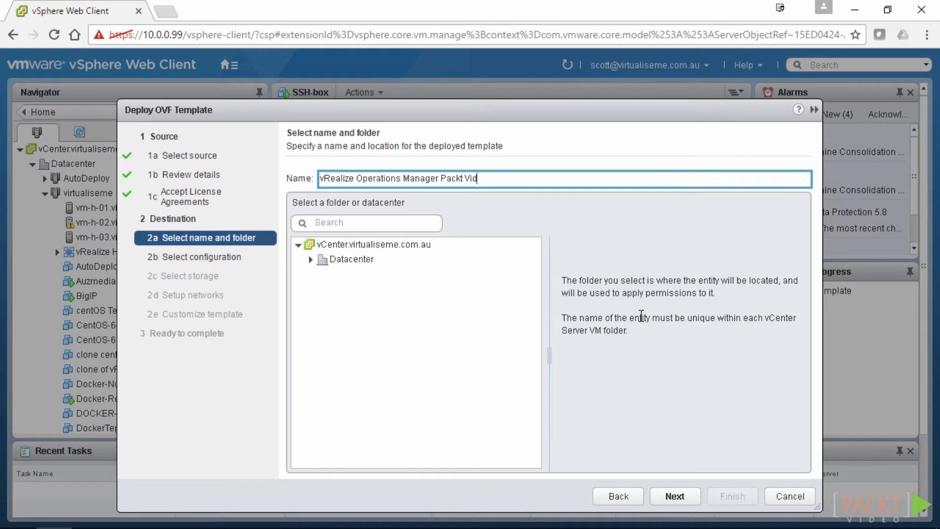
left_click(346, 259)
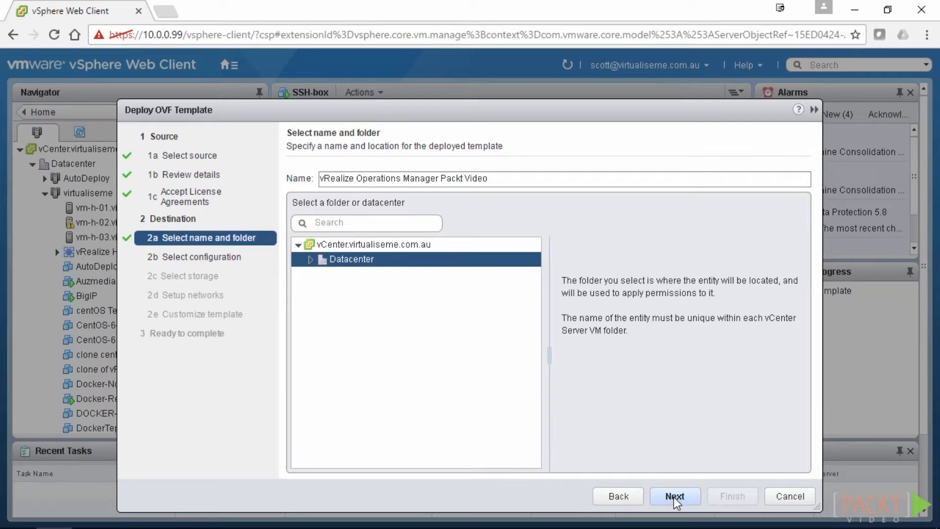
left_click(673, 496)
Choose the Extra Small configuration (2 vCPUs, 8GB memory) after comparing it with Large
left_click(402, 178)
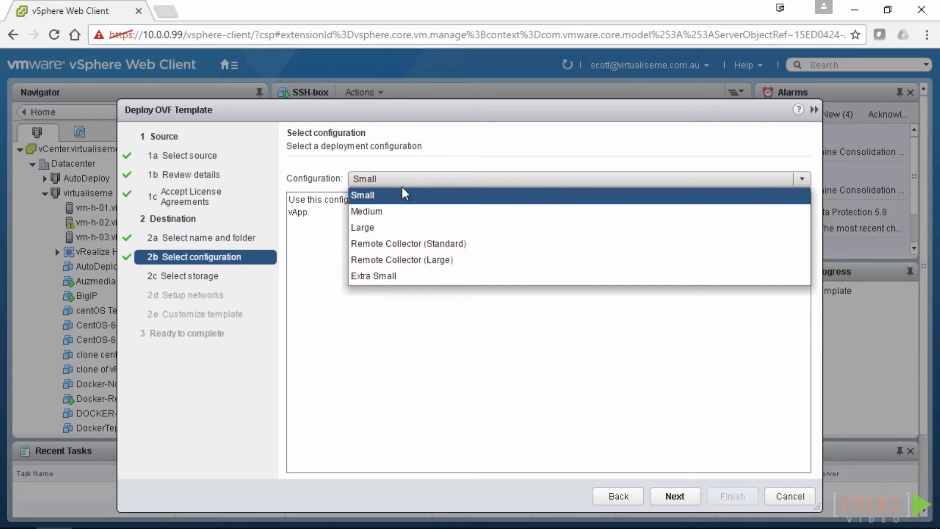
left_click(395, 277)
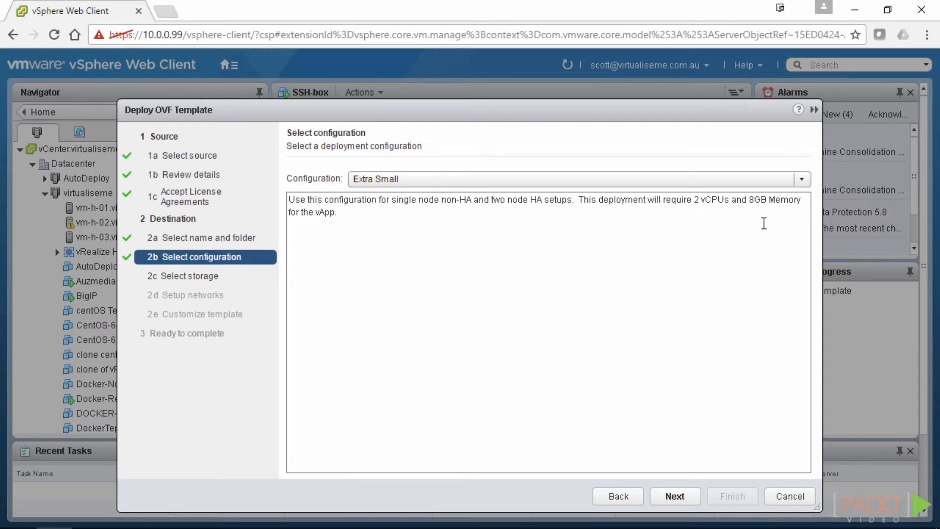
left_click(786, 179)
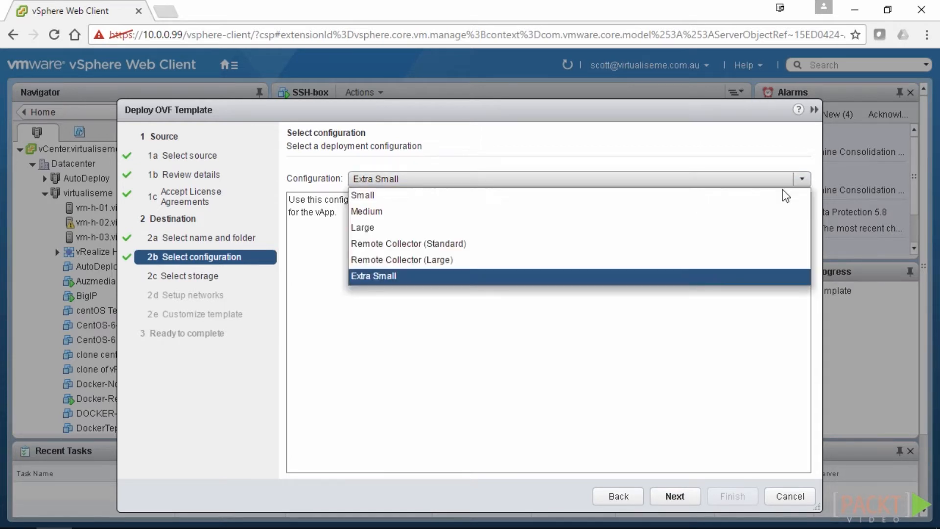
left_click(489, 228)
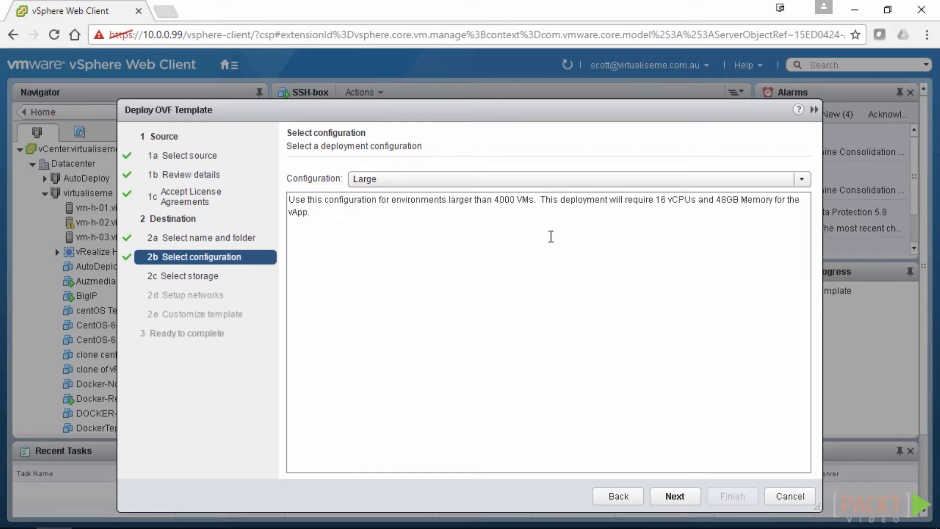
left_click(797, 180)
left_click(484, 277)
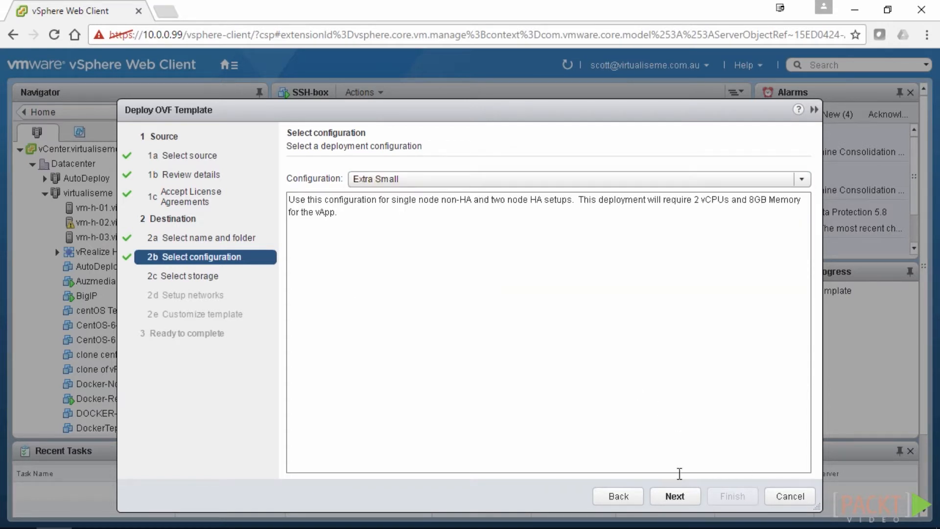
left_click(672, 494)
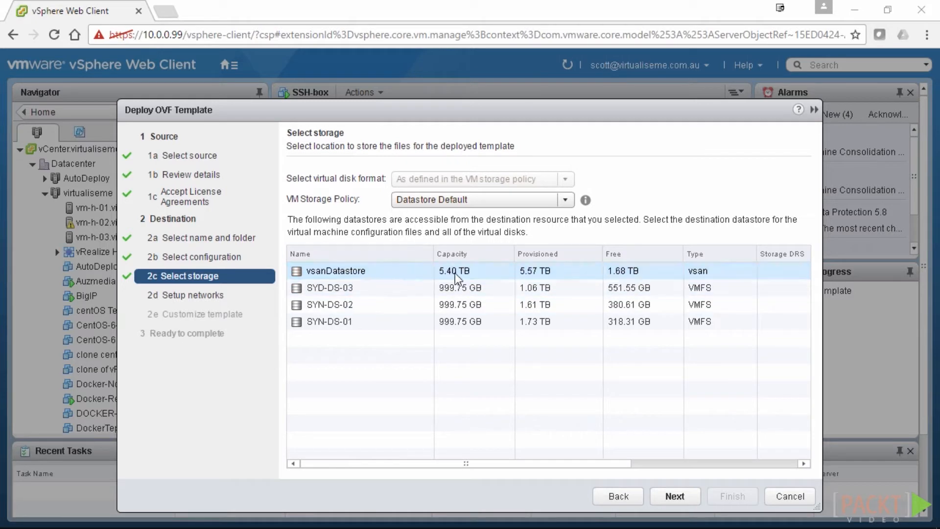
Accept the storage choice and map Network 1 to VM Network
left_click(679, 497)
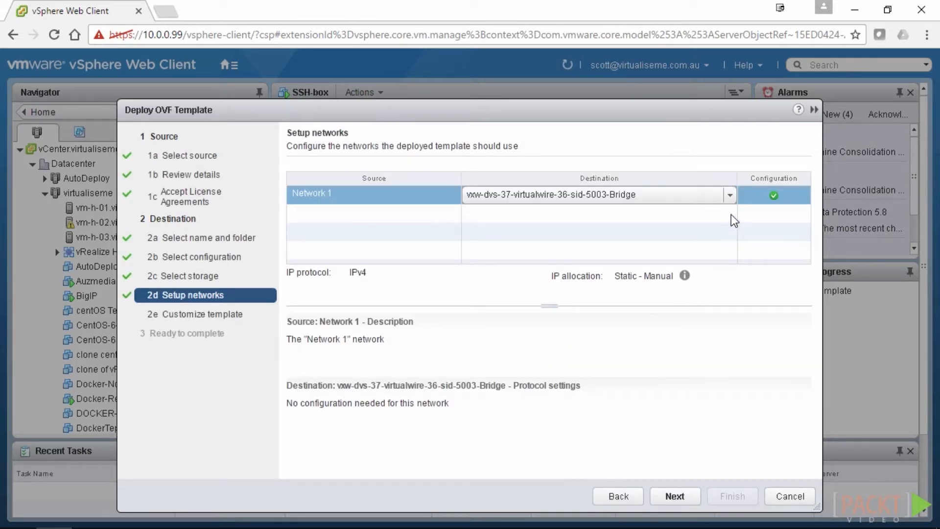
left_click(730, 195)
left_click_drag(732, 224, 733, 255)
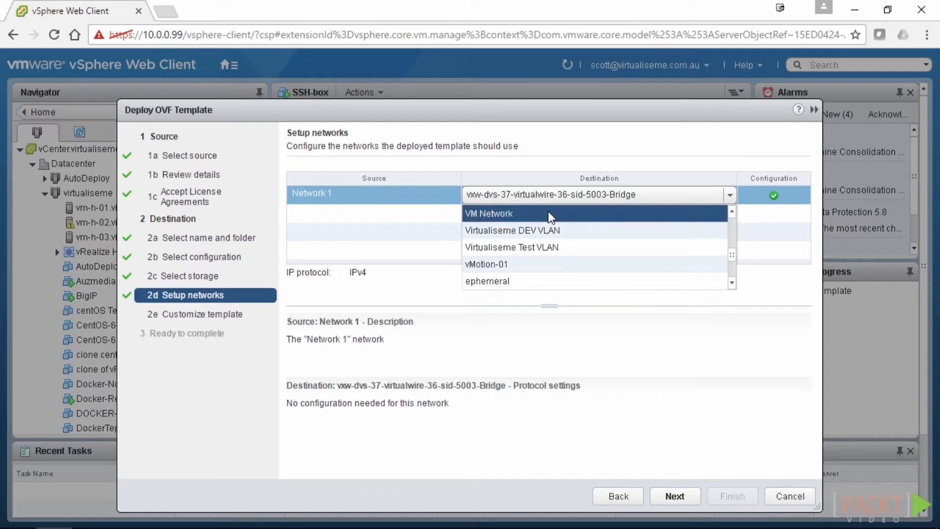
left_click(549, 216)
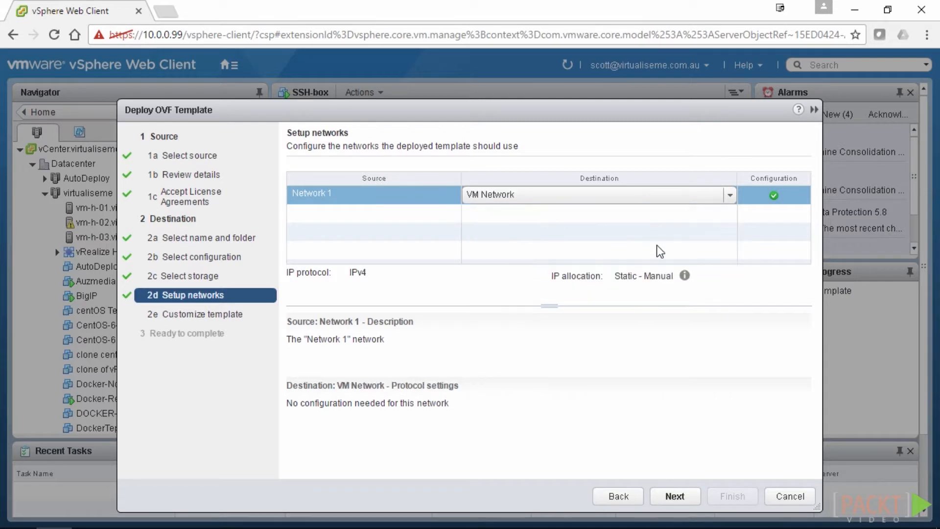
left_click(675, 496)
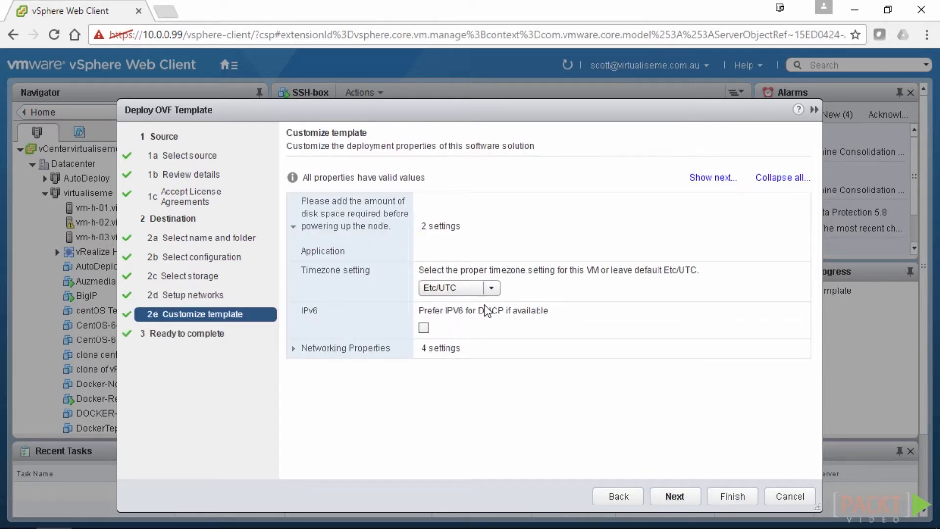
Set the appliance timezone to Australia/Canberra in Customize template
left_click(306, 236)
left_click(491, 290)
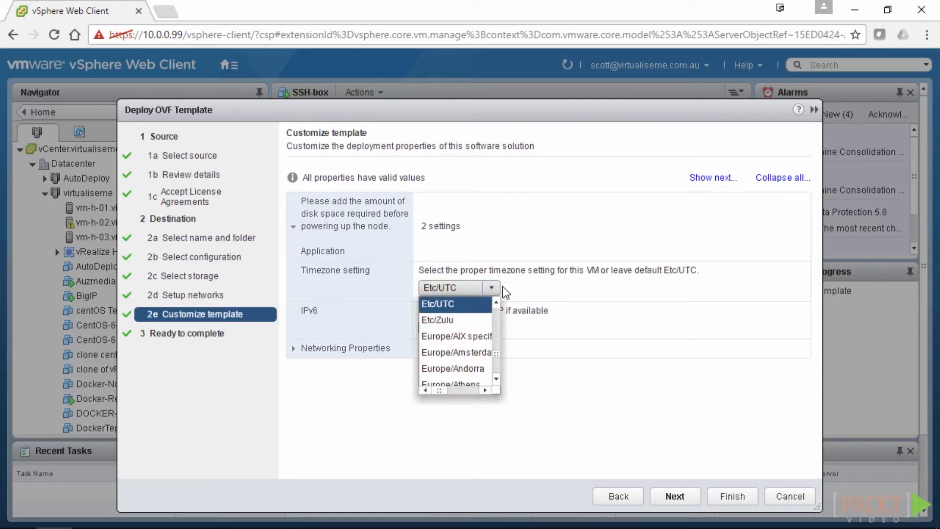
left_click_drag(498, 357, 498, 351)
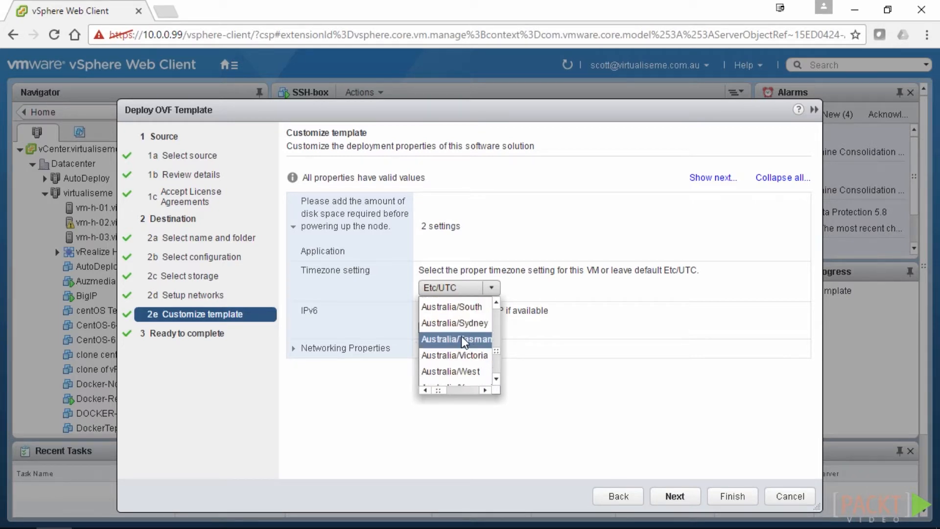
scroll(477, 325, "down", 1)
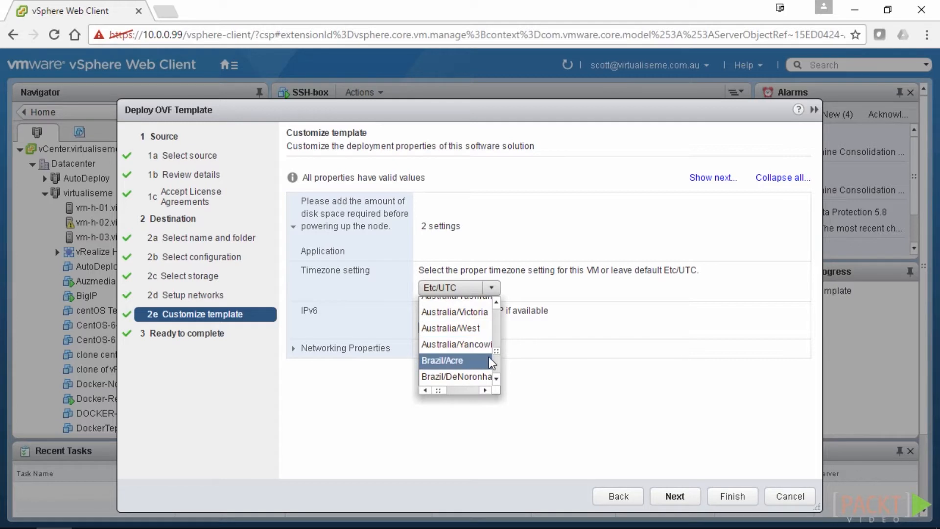
scroll(488, 356, "up", 2)
scroll(488, 356, "up", 4)
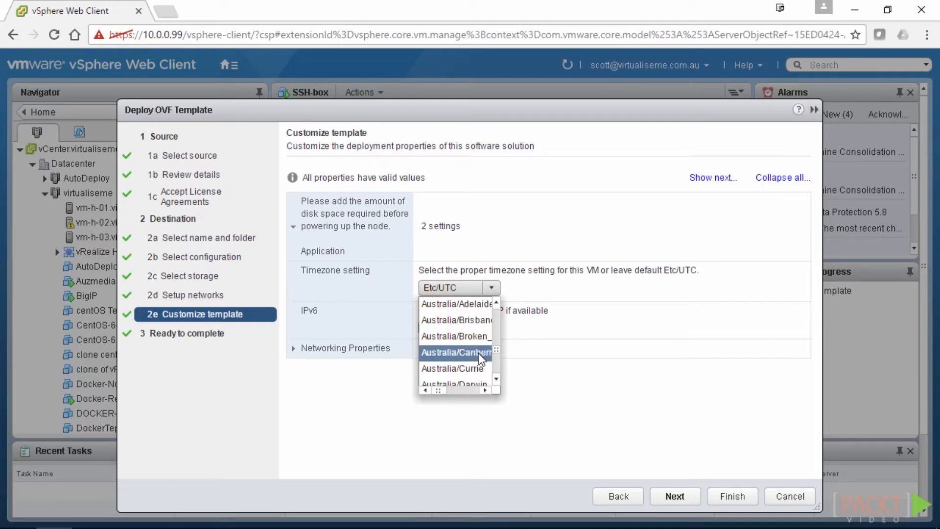
left_click(458, 353)
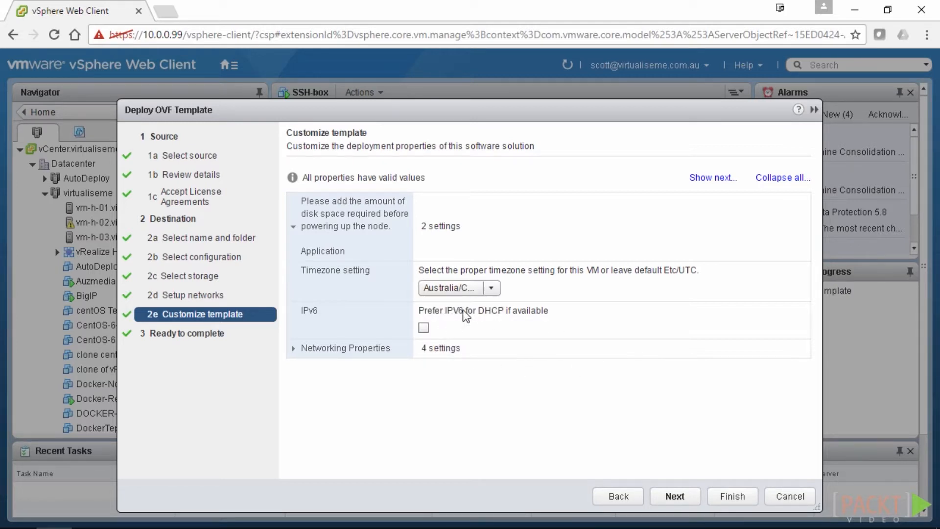
In Networking Properties enter gateway 10.0.0.1, DNS 10.0.0.240, IP 10.0.0.118, netmask 255.255.255.0
left_click(293, 348)
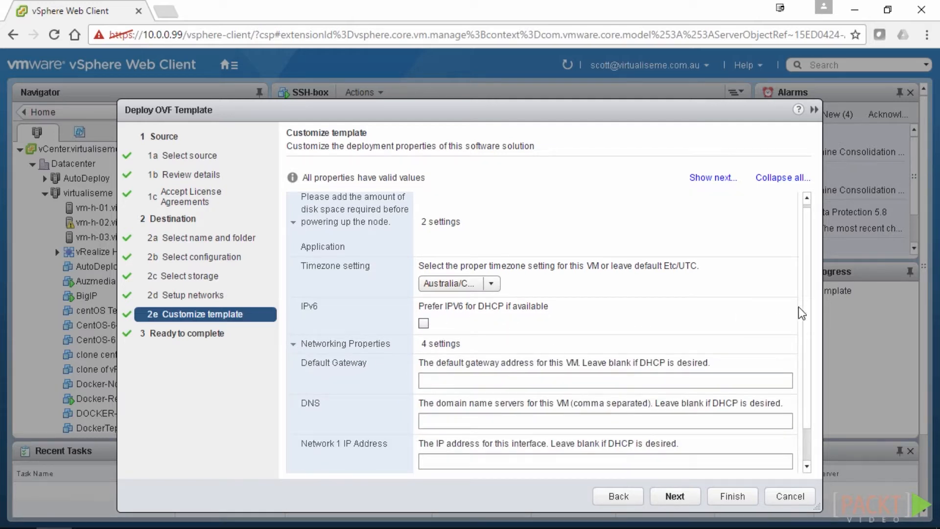
scroll(809, 345, "down", 1)
left_click(488, 336)
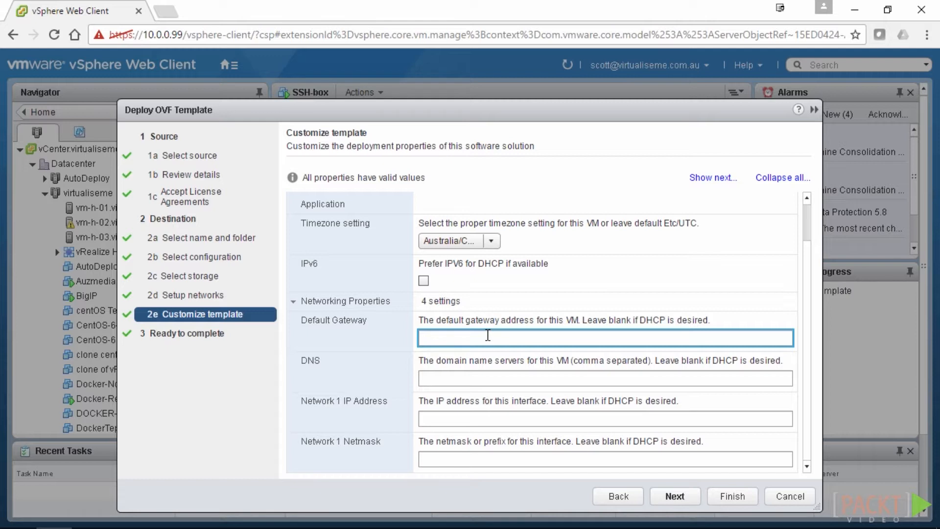
type("10.0.0.1")
key("Tab")
type("10")
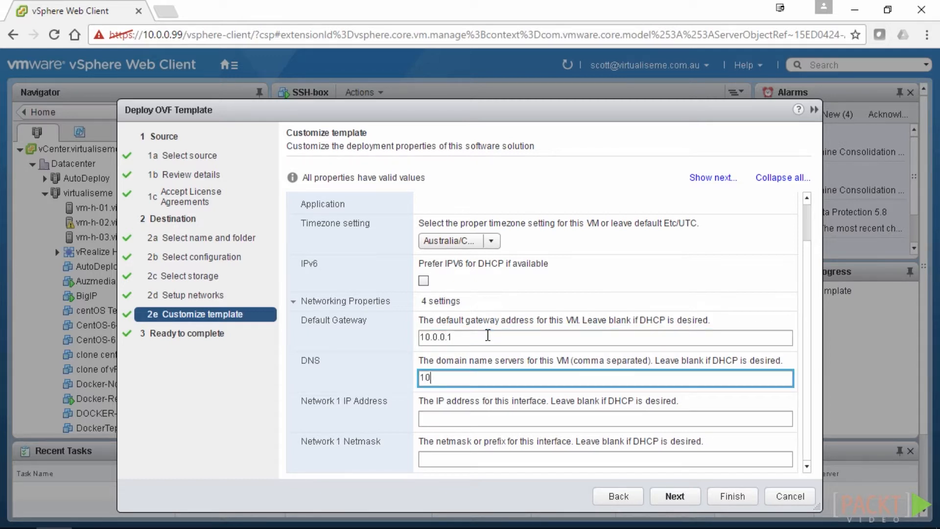
type(".0.0.240")
key("Tab")
type("10.0.0.118")
key("Tab")
type("25")
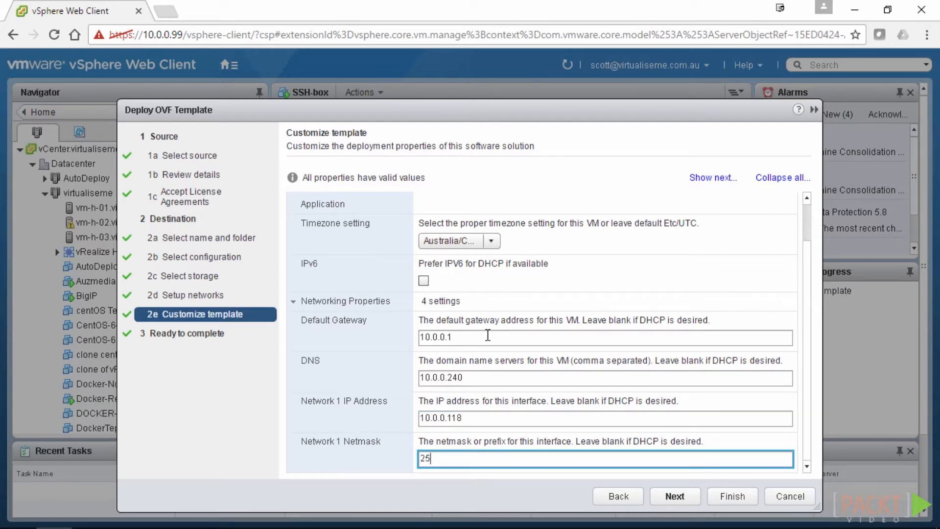
type("5.255.255.0")
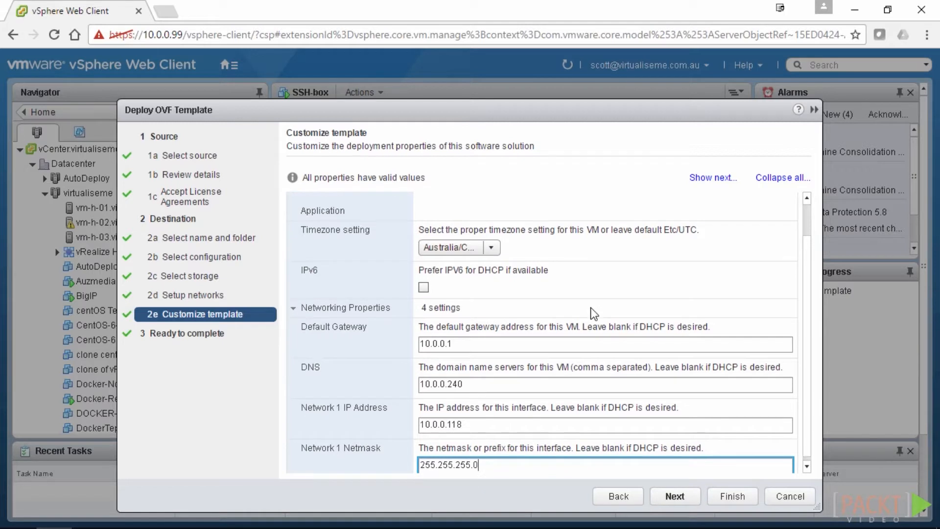
left_click(666, 496)
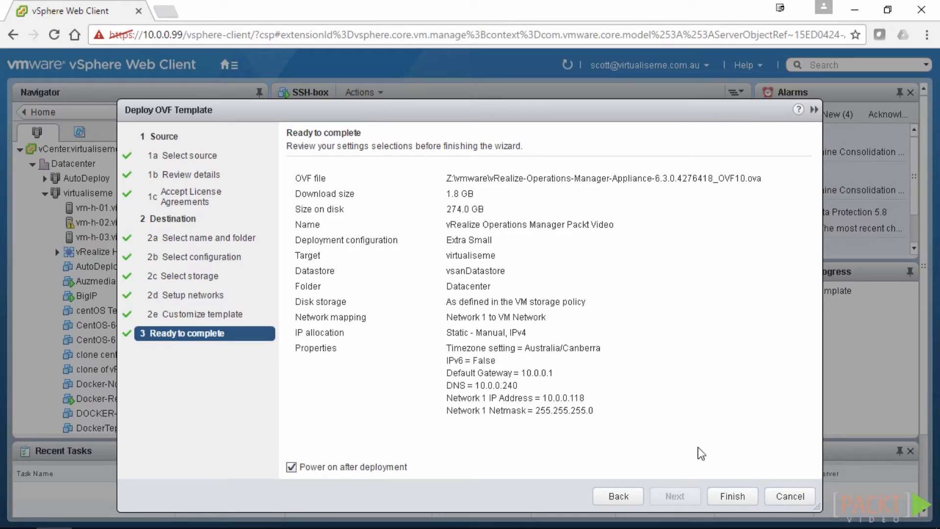
Finish the wizard to launch the vRealize Operations Manager appliance deployment
left_click(731, 496)
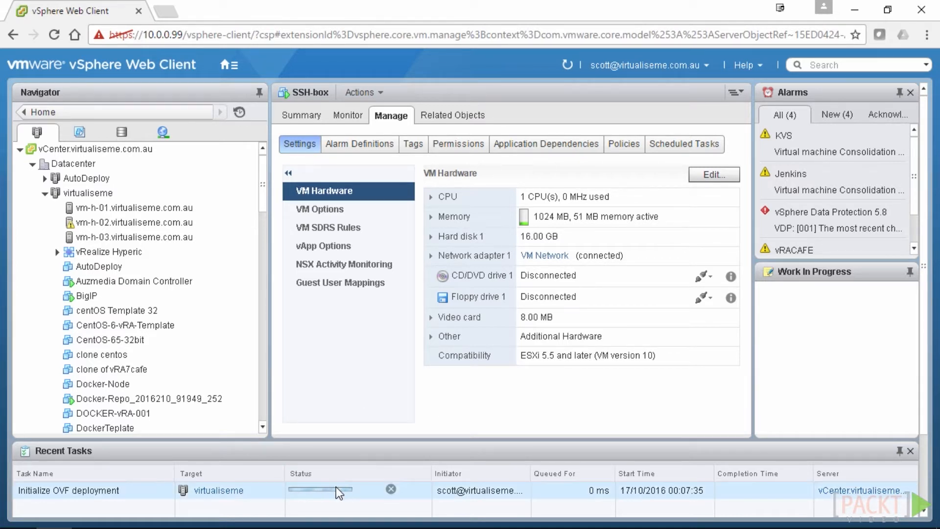
Select the vm-h-01 host in the inventory while the deployment runs
left_click(134, 208)
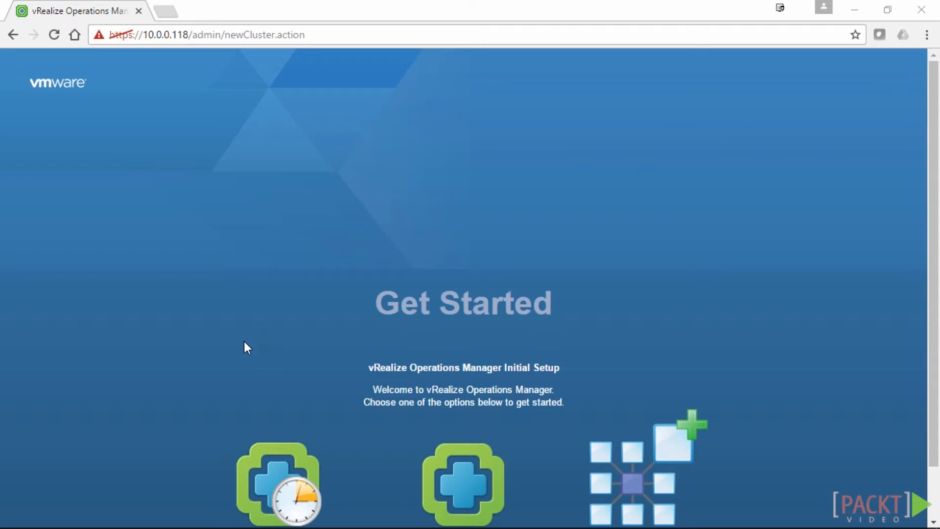
scroll(432, 250, "down", 1)
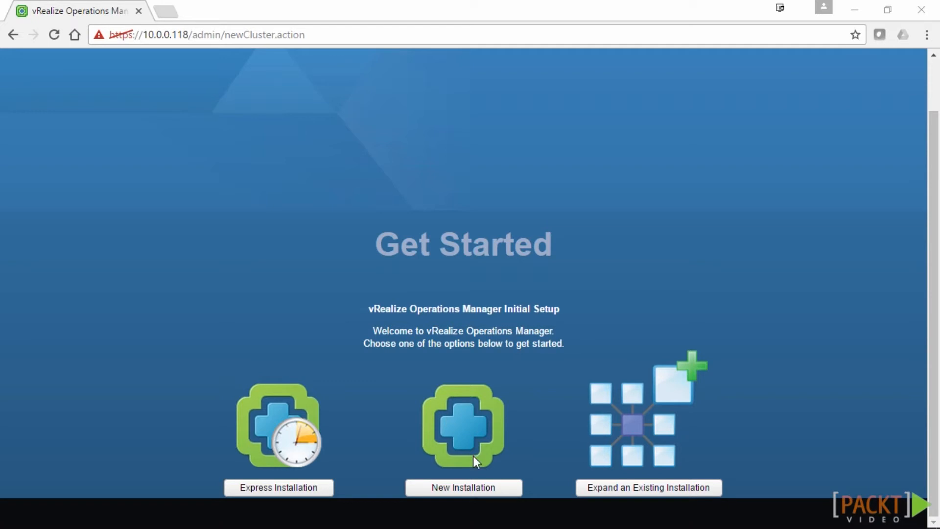
left_click(462, 489)
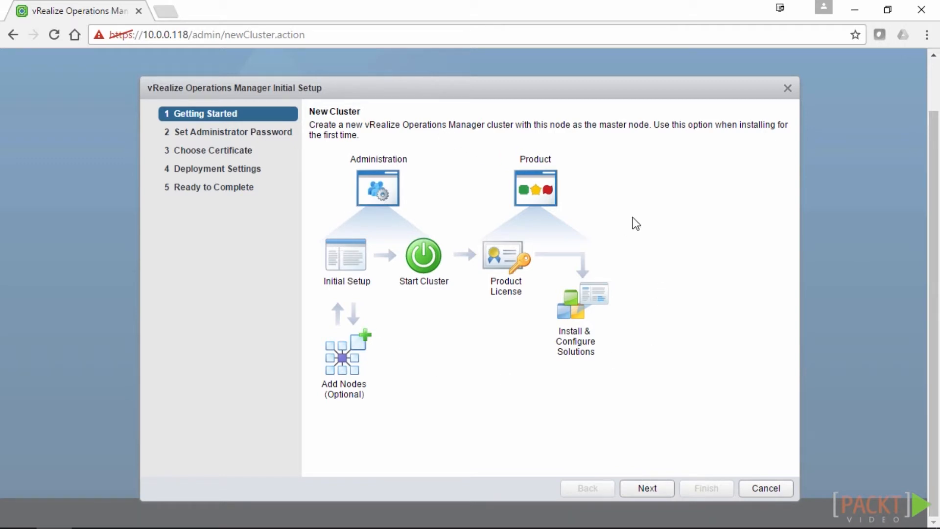
Enter and confirm the new admin account password, then continue to certificates
left_click(647, 488)
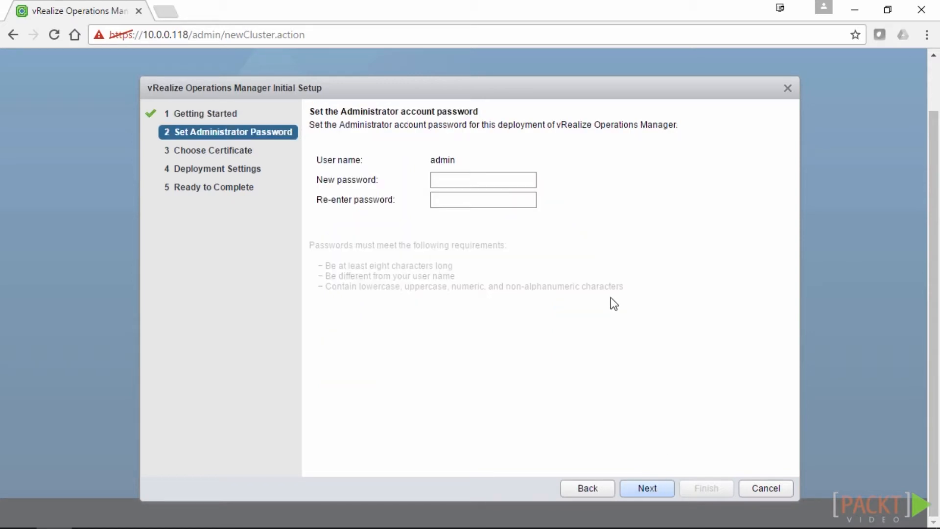
left_click(451, 185)
type("•••••")
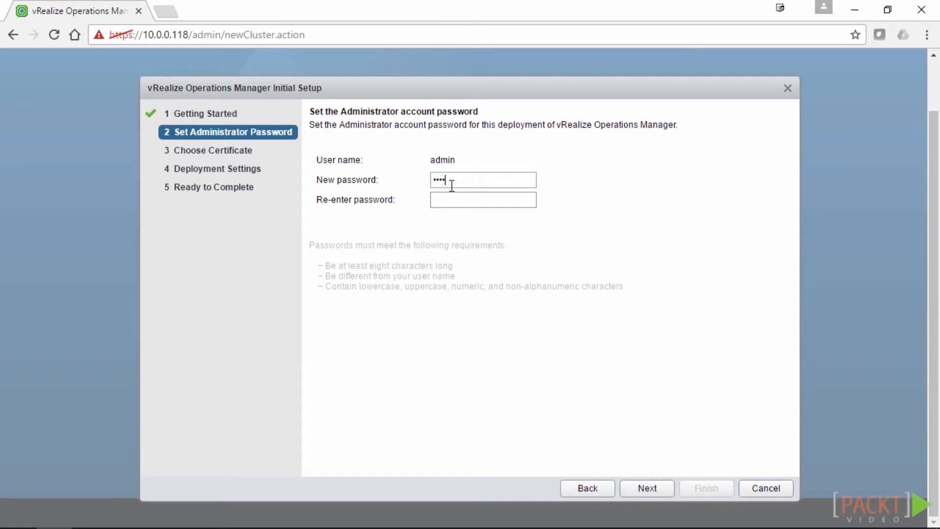
type("•••")
key("Tab")
type("••••••••")
left_click(651, 492)
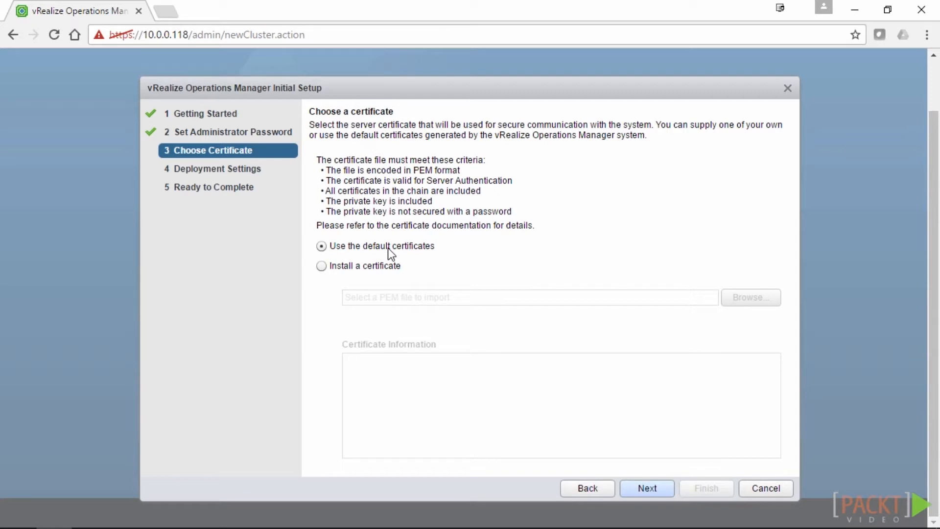
Keep 'Use the default certificates' and continue to Deployment Settings
left_click(654, 490)
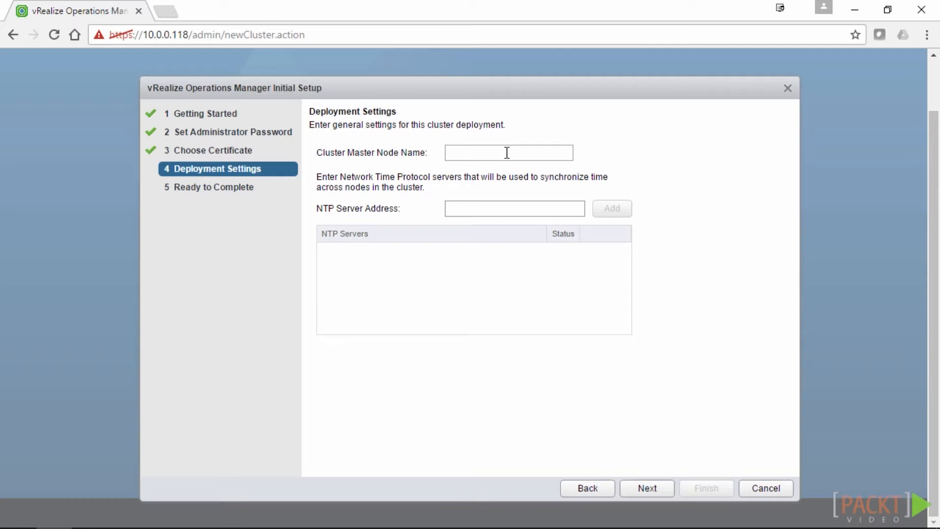
Name the master node vROps-01, add NTP server time.iinet.net.au, and advance to Ready to Complete
type("vROps-01")
left_click(504, 209)
type("time")
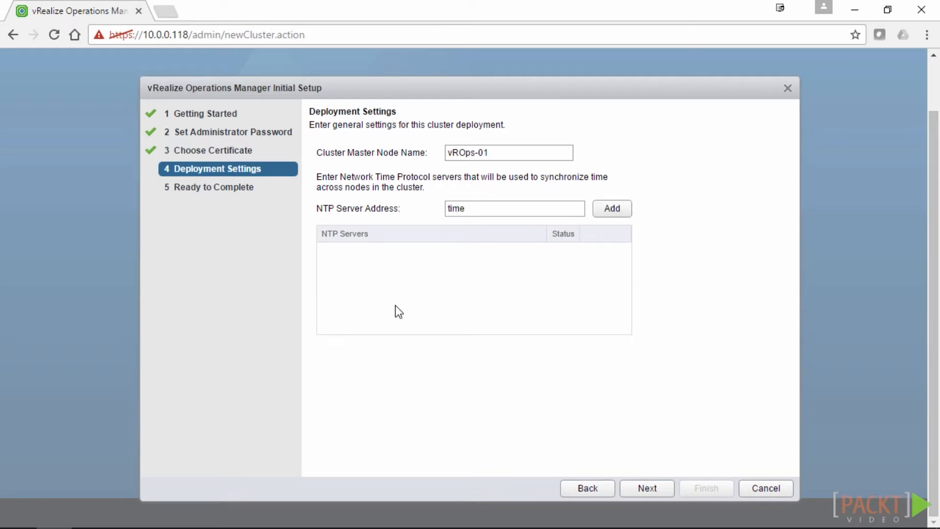
type(".iinet.net.au")
left_click(623, 210)
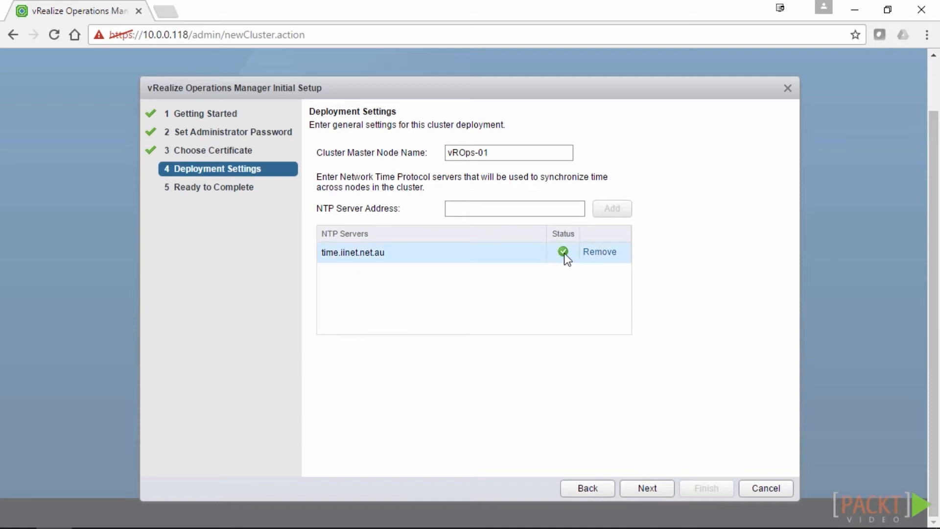
left_click(649, 493)
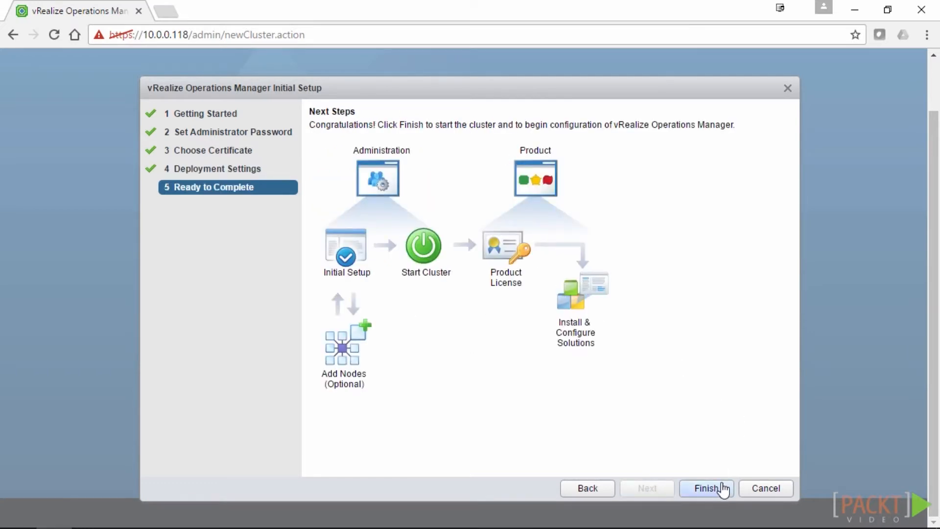
Finish setup so System Status lists master node vROps-01 as Offline, cluster Not Started
left_click(707, 488)
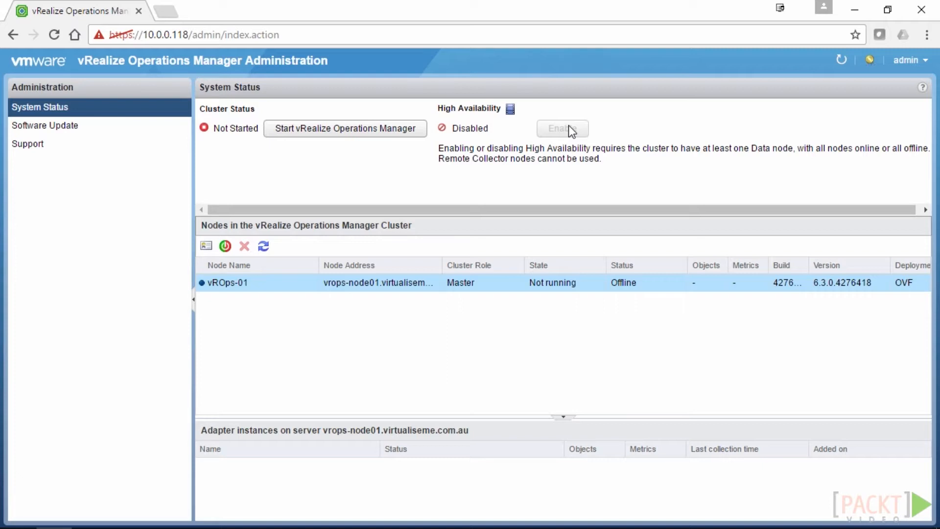
Start vRealize Operations Manager for the first time and confirm the startup
left_click(320, 129)
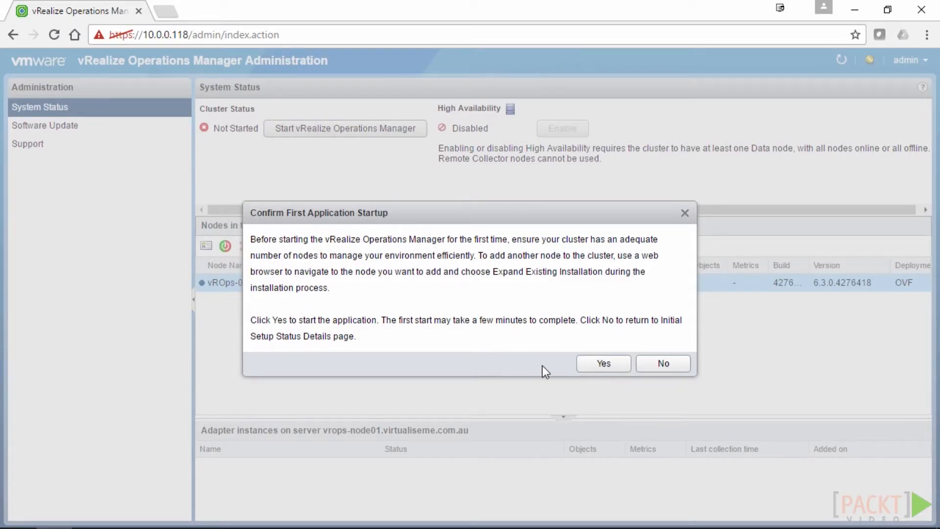
left_click(602, 367)
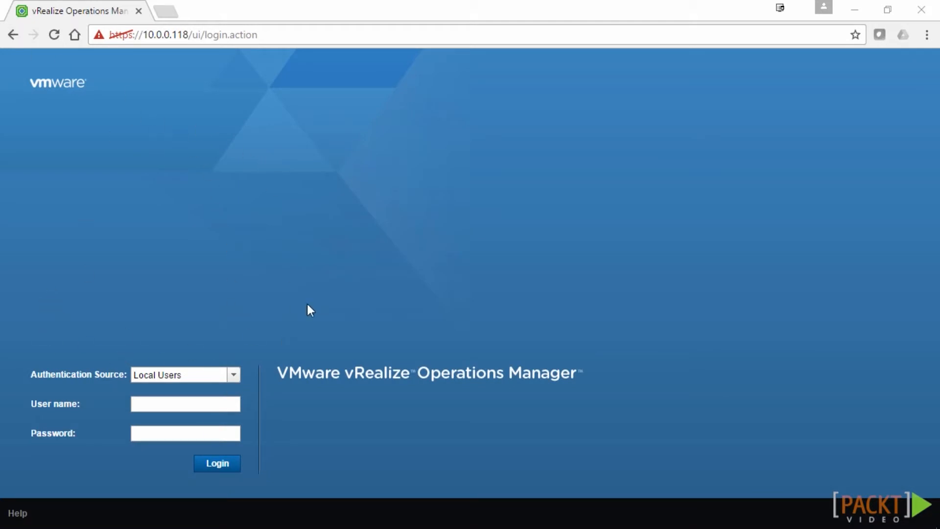
Log in as admin with the admin account password
left_click(155, 404)
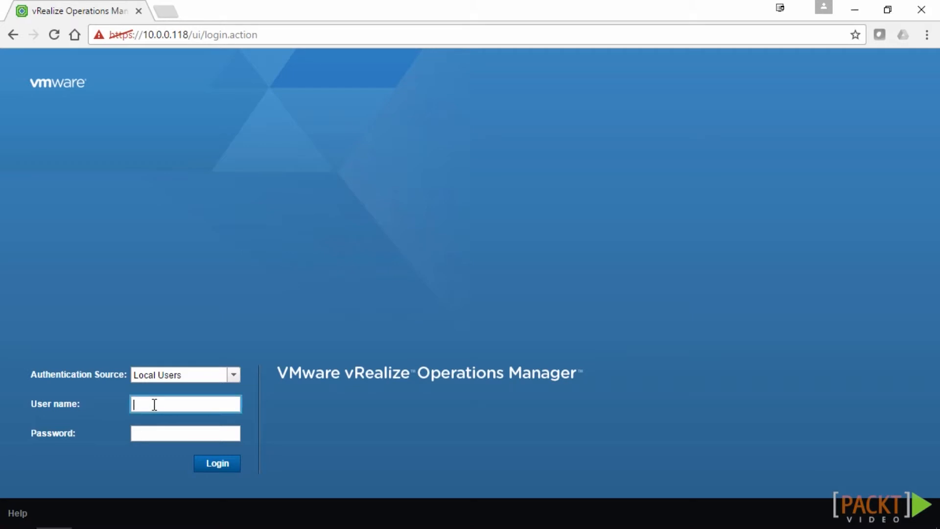
type("admin")
key("Tab")
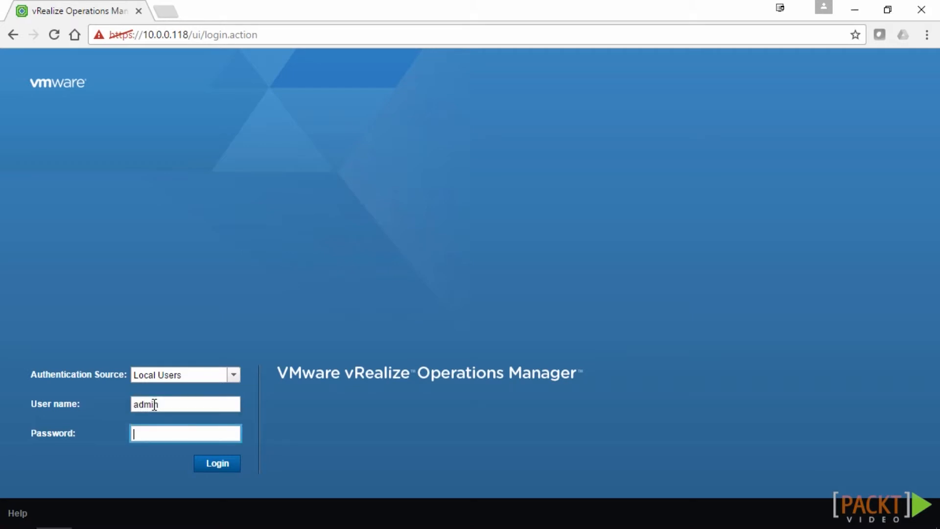
type("VMware1!")
key("Return")
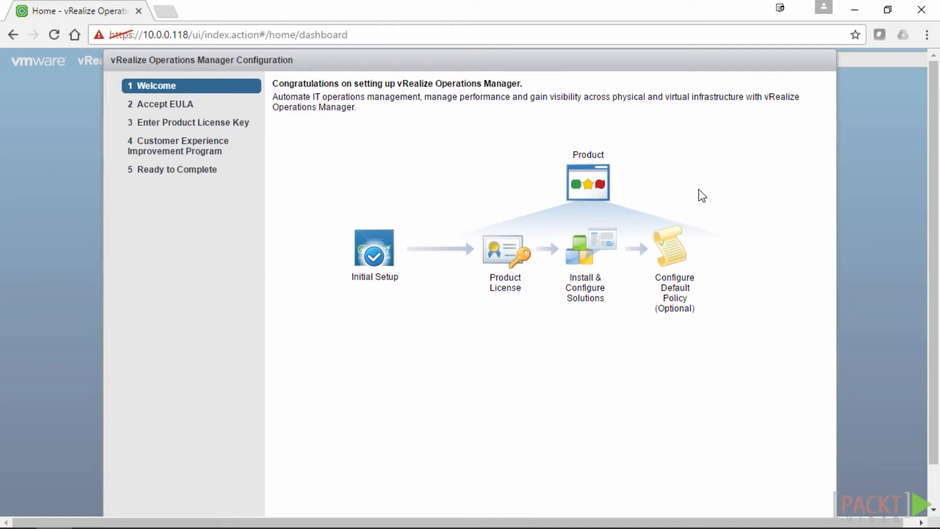
Move past the Welcome page and accept the end-user licence agreement
scroll(931, 299, "down", 1)
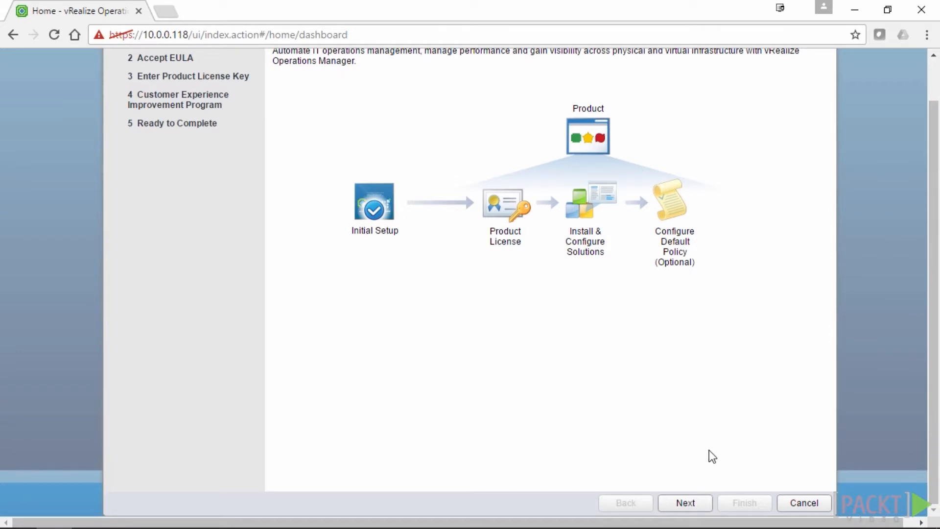
left_click_drag(934, 441, 938, 387)
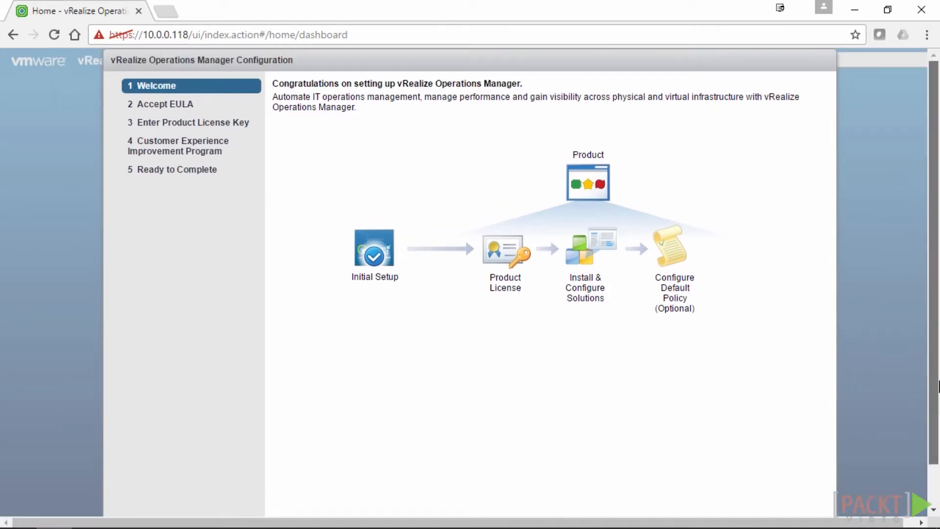
scroll(938, 387, "down", 1)
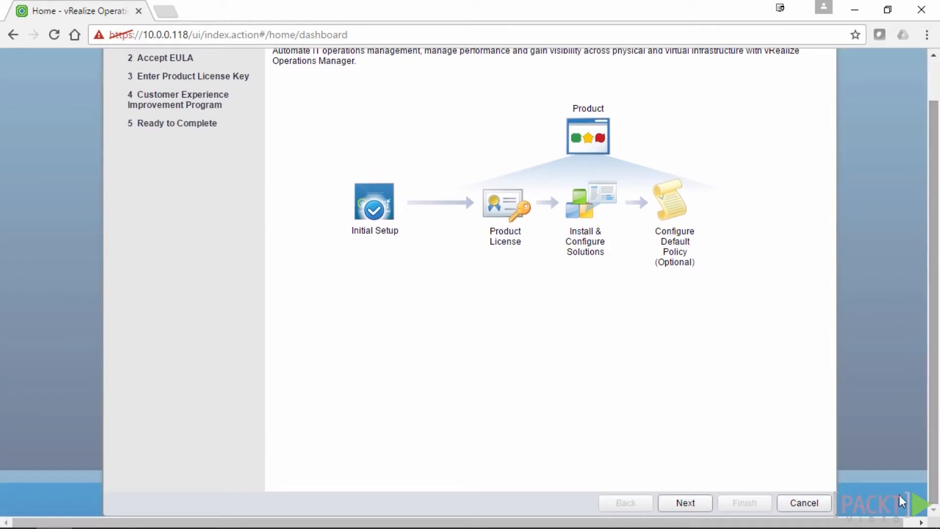
left_click(687, 509)
left_click(277, 454)
left_click(698, 506)
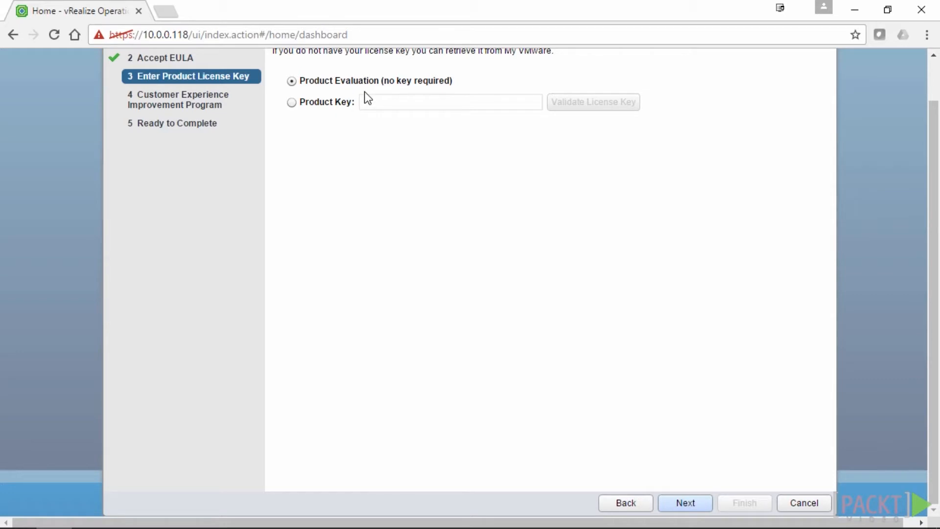
Keep Product Evaluation licensing and CEIP participation, advancing to Ready to Complete
left_click(685, 502)
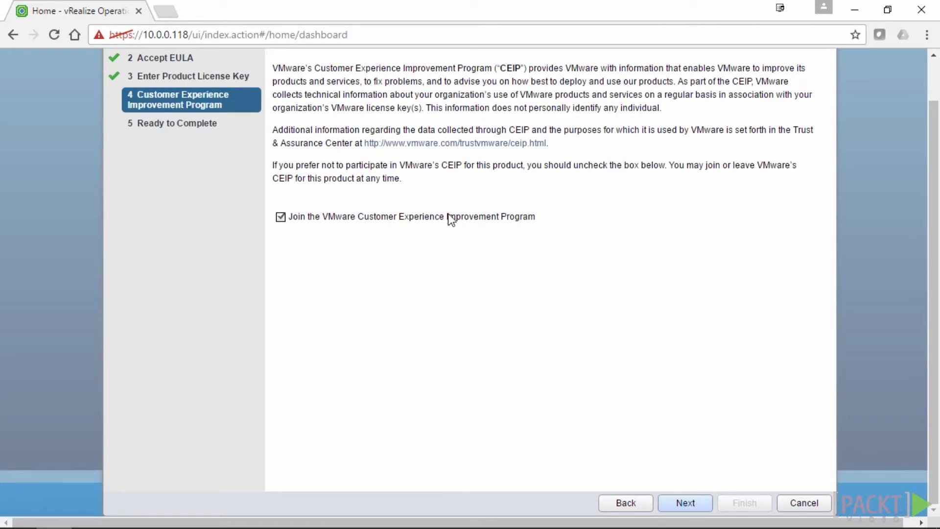
scroll(933, 313, "up", 1)
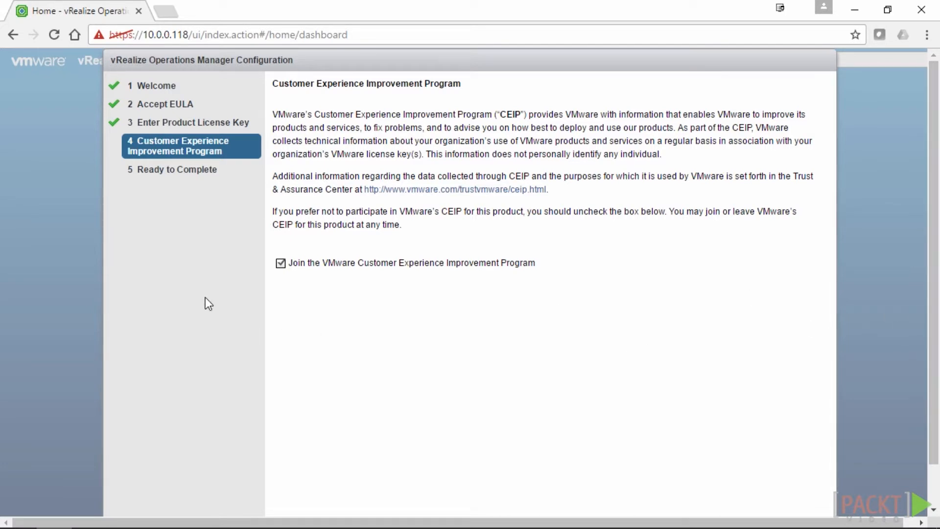
scroll(933, 343, "down", 1)
left_click(685, 500)
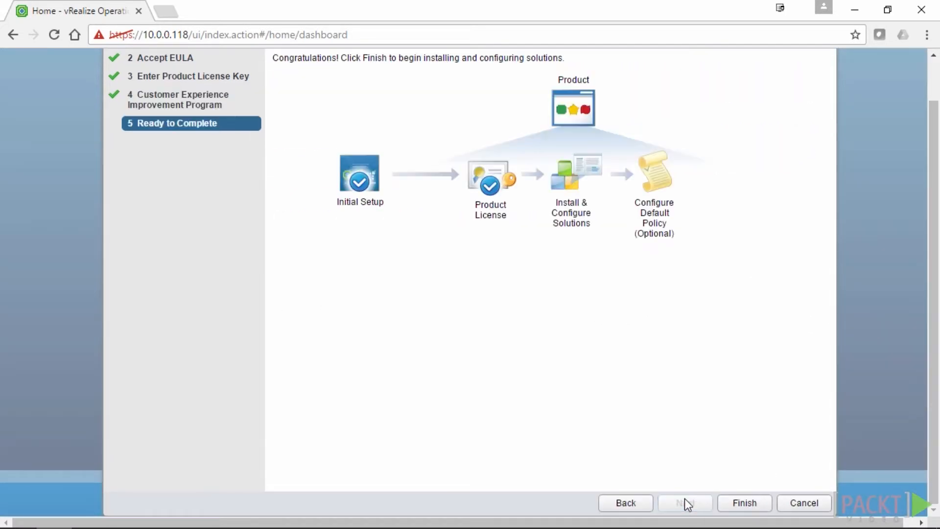
scroll(935, 290, "up", 1)
Finish the configuration wizard and select VMware vSphere's unconfigured vCenter Adapter
left_click(749, 504)
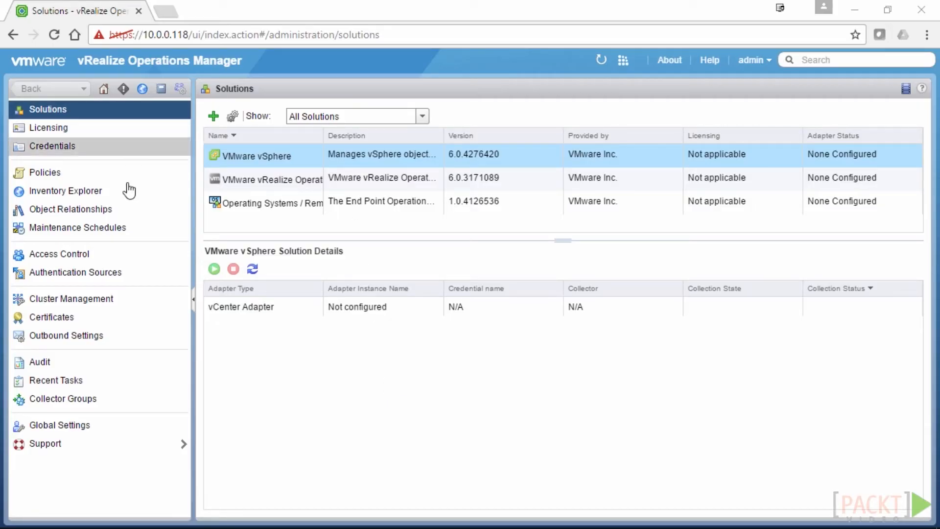
left_click(263, 305)
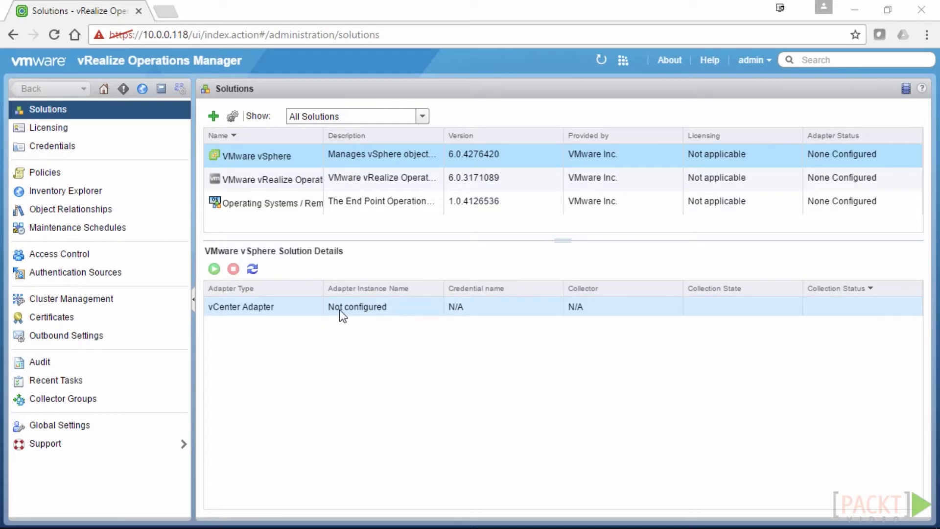
Configure adapter instance vCenter01, description 'Demo vCenter', vCenter Server vcenter.virtualiseme.com.au
left_click(232, 116)
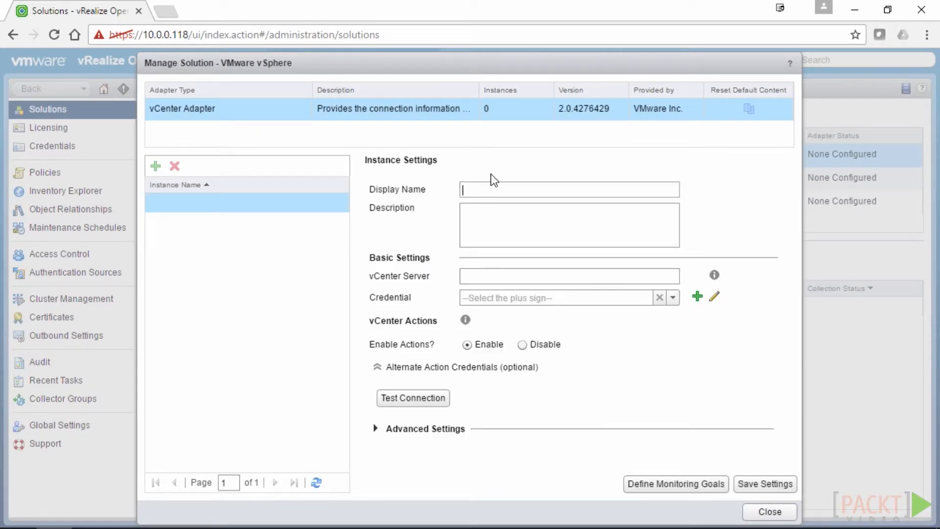
type("vCenter01")
left_click(523, 229)
type("Demo vCenter")
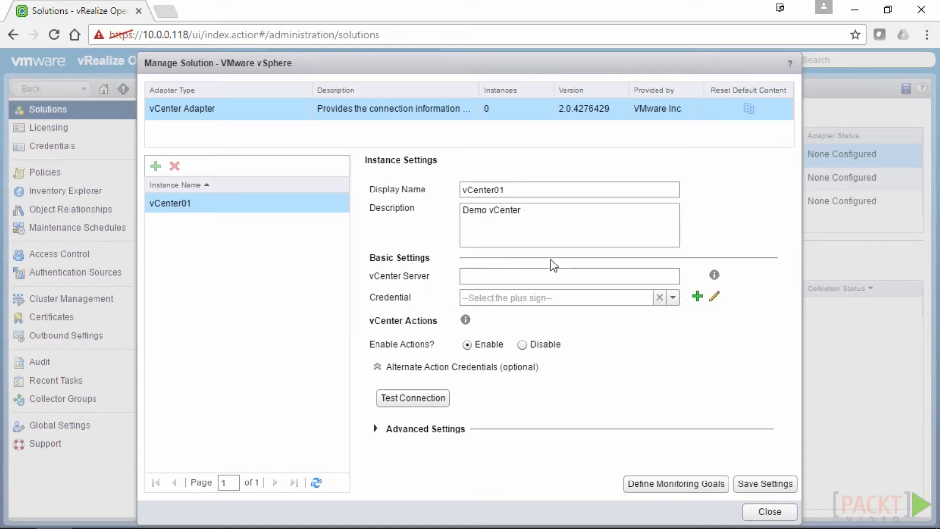
left_click(534, 279)
type("vcenter.vir")
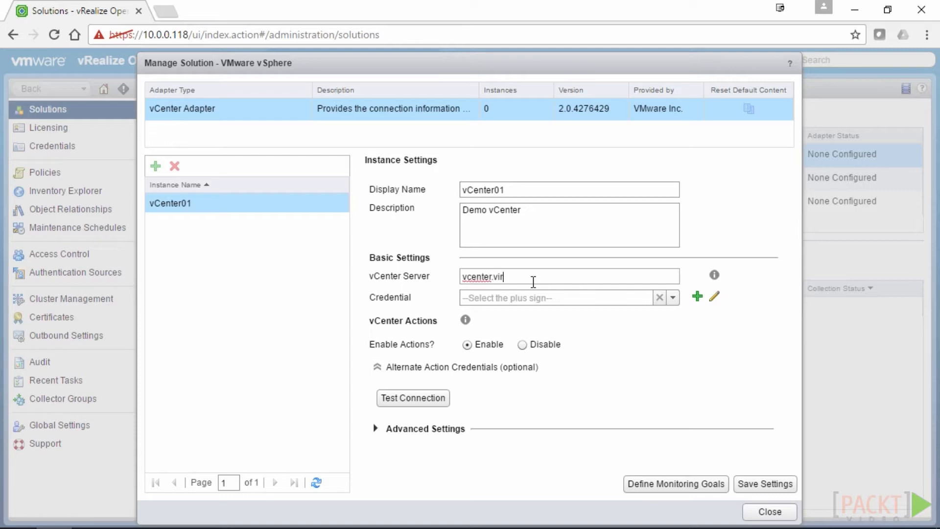
type("tualiseme.com.au")
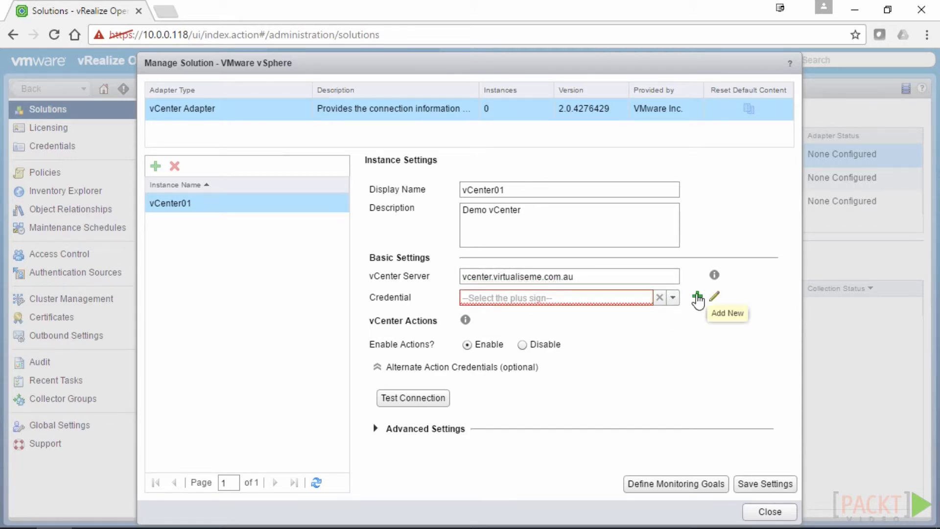
left_click(698, 296)
Create credential 'vCenter Admin' with the vCenter administrator's user name and password
left_click(452, 217)
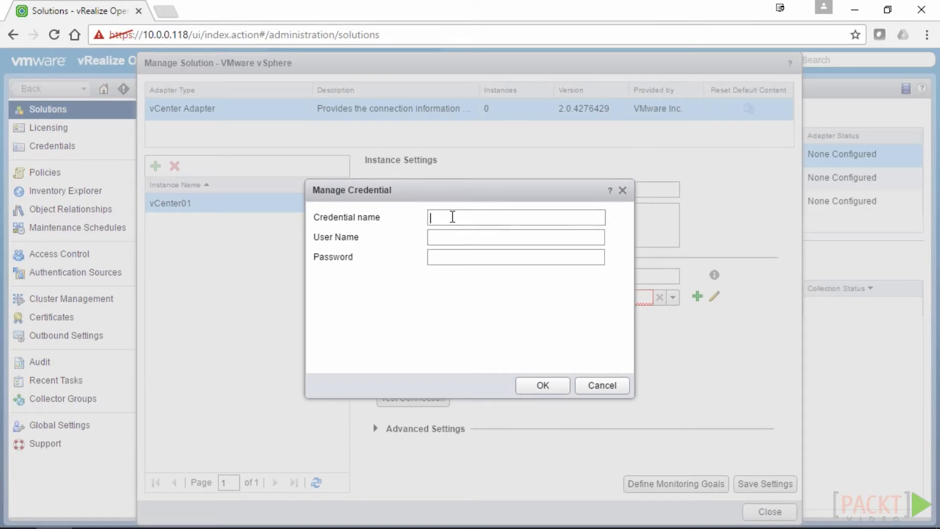
type("vCenter Admin")
left_click(448, 230)
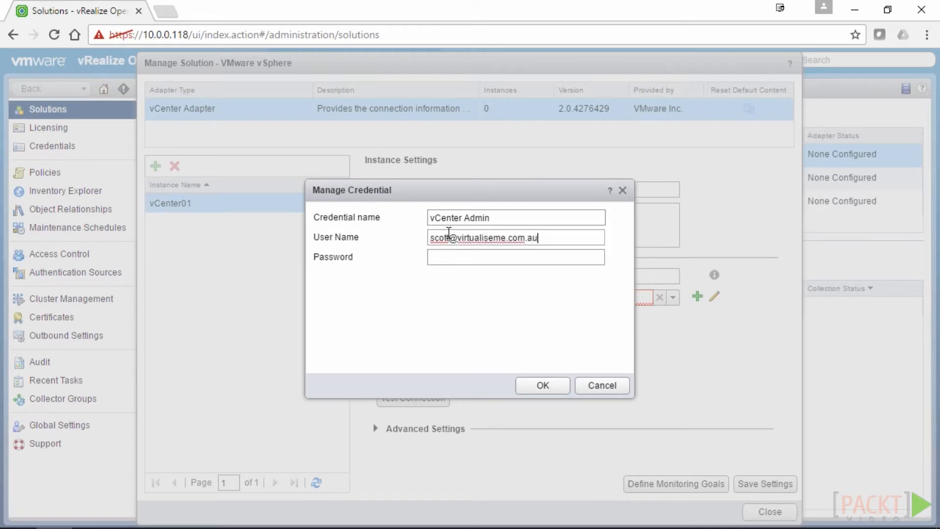
key("Tab")
type("************")
left_click(531, 396)
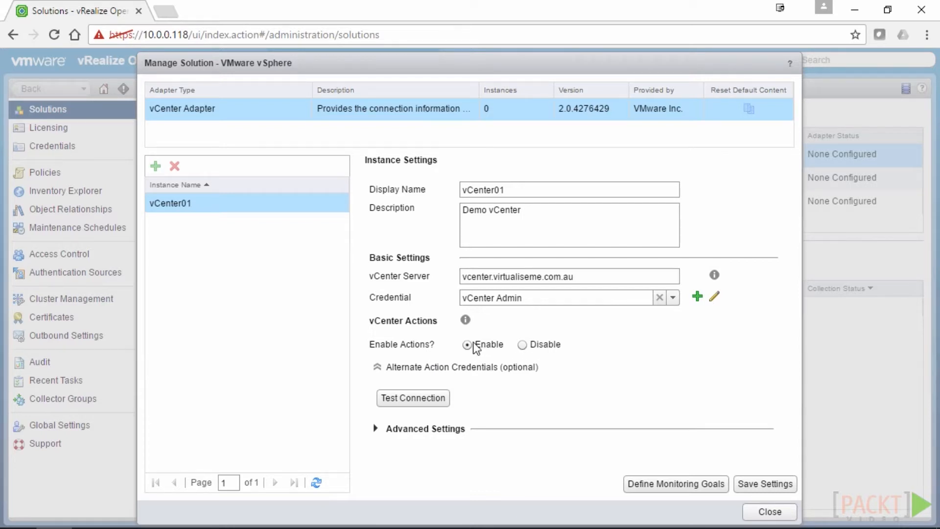
Test the vCenter01 connection, trusting the vCenter certificate and acknowledging success
left_click(378, 367)
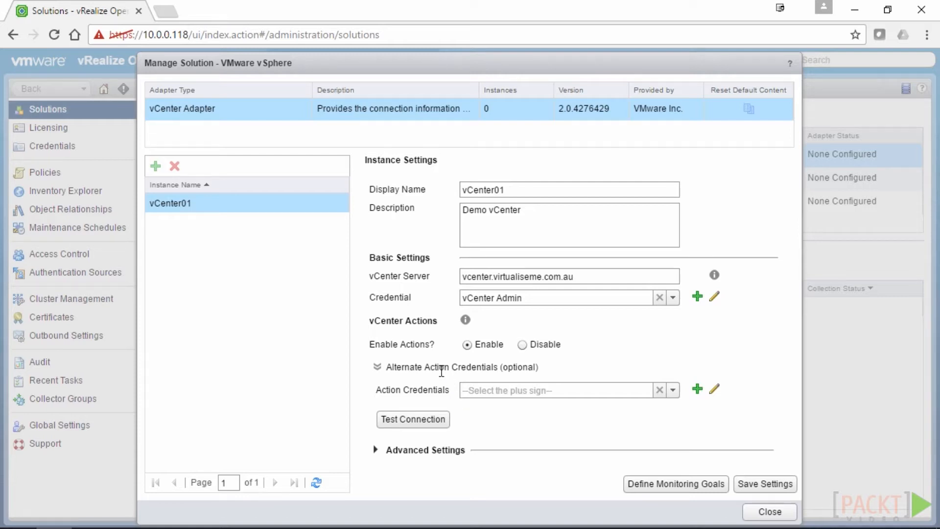
left_click(378, 367)
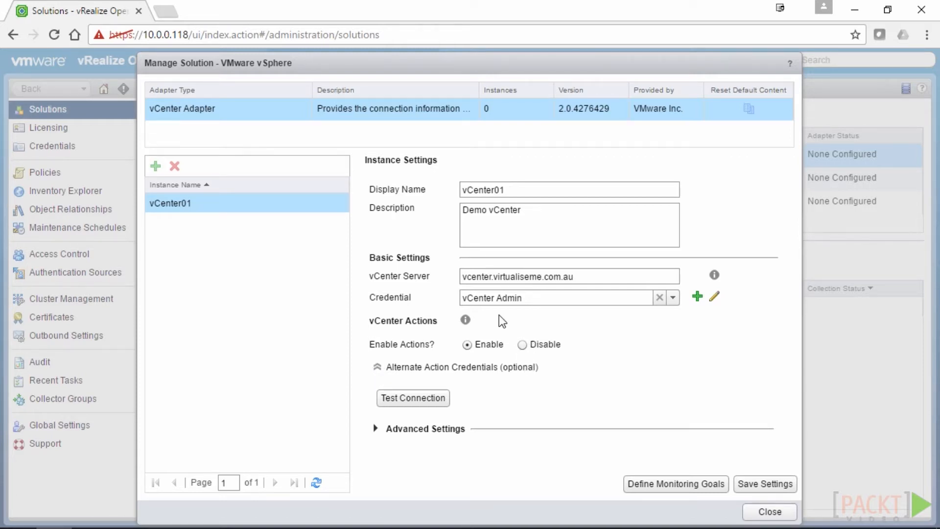
left_click(425, 399)
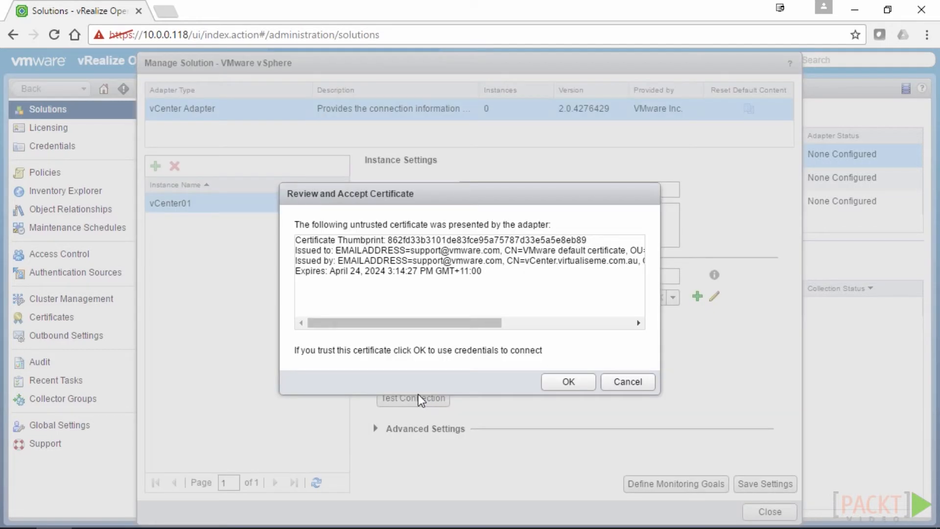
left_click(568, 382)
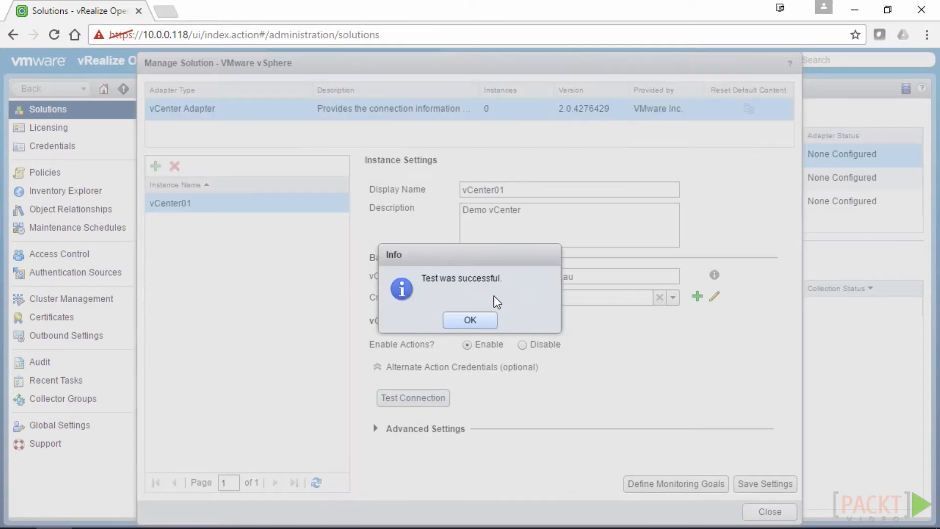
left_click(469, 321)
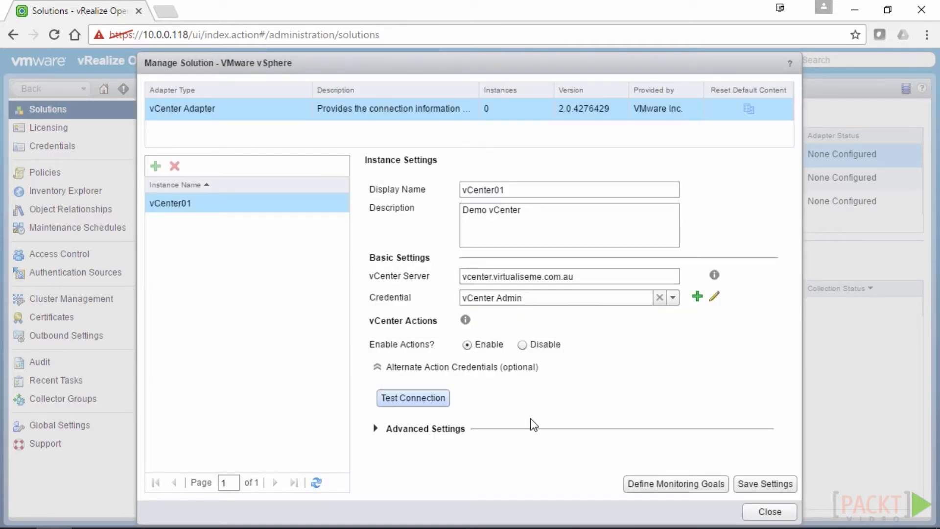
left_click(377, 429)
Leave the advanced collection options at defaults and save the vCenter01 instance
scroll(612, 440, "down", 4)
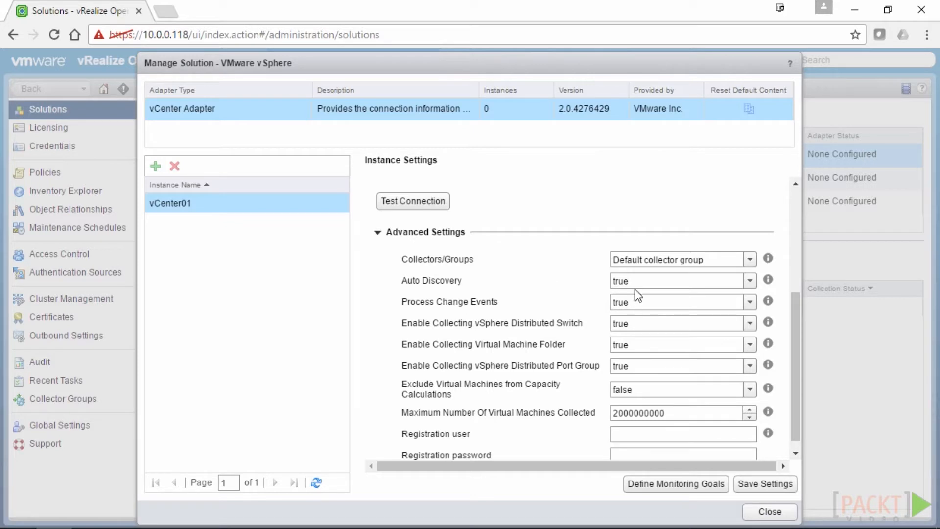
scroll(568, 364, "down", 1)
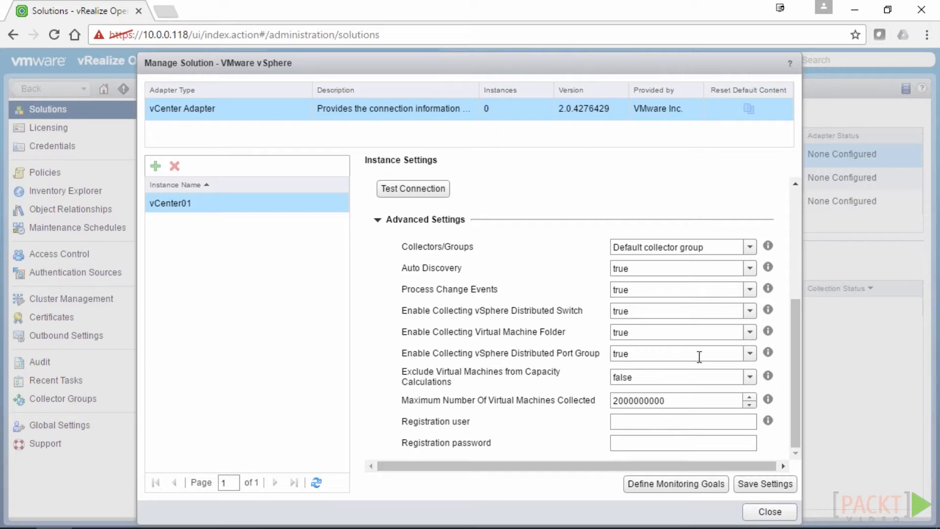
left_click(755, 487)
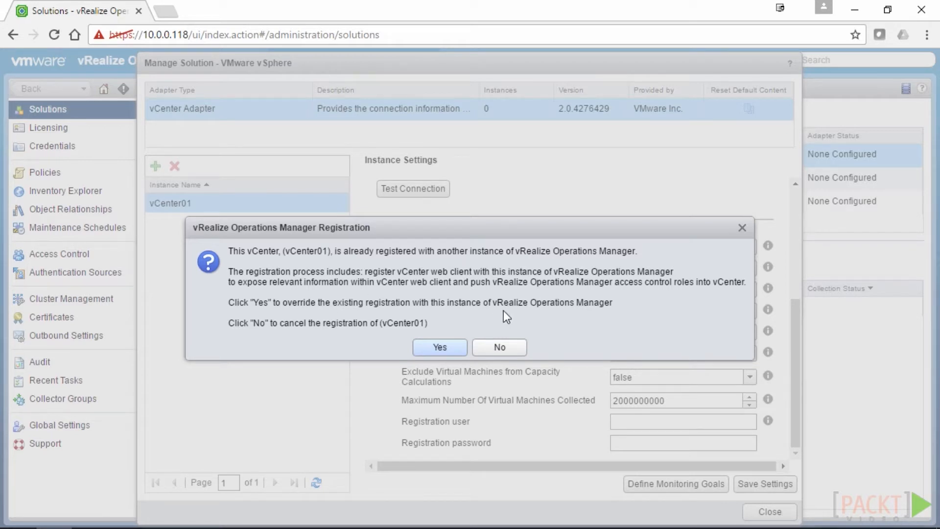
Confirm overriding vCenter01's existing registration and close Manage Solution to return to Solutions
left_click(514, 349)
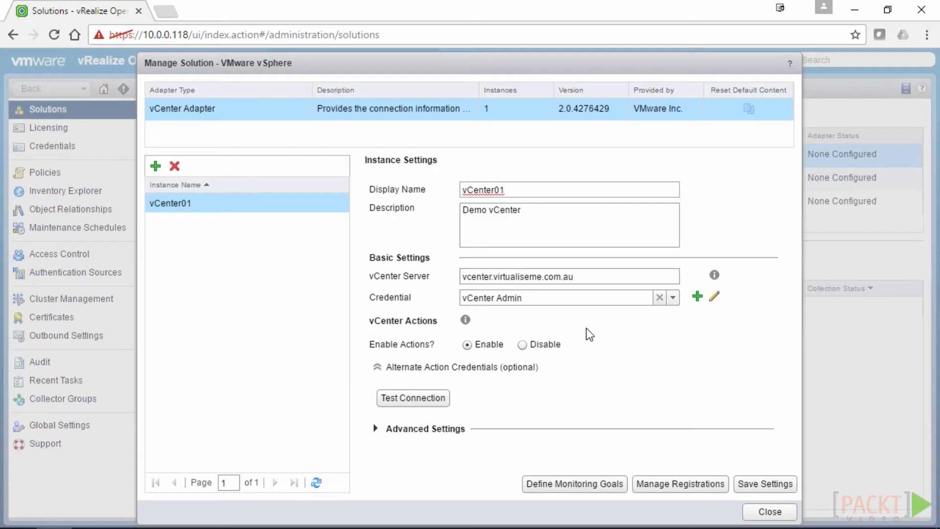
left_click(770, 511)
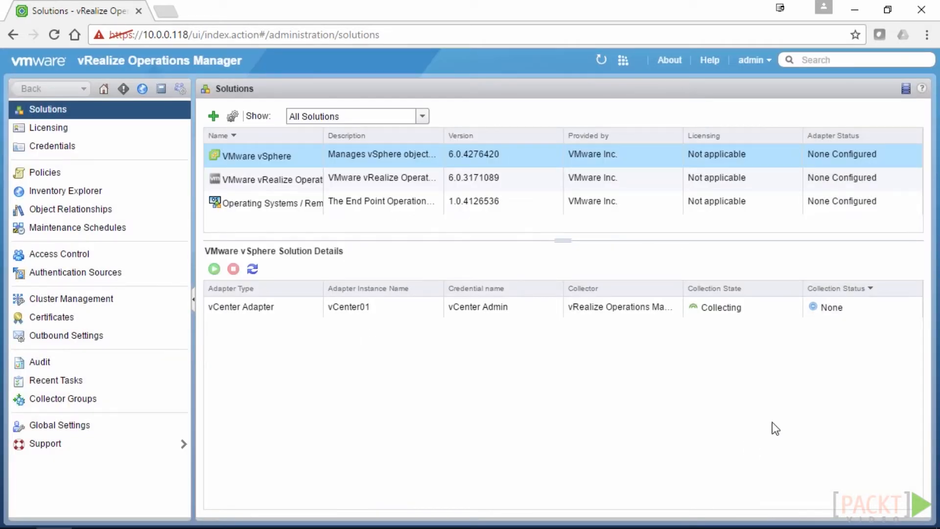
Reload the vCenter Adapter row until vCenter01 reports Data receiving, then go to Environment
left_click(751, 309)
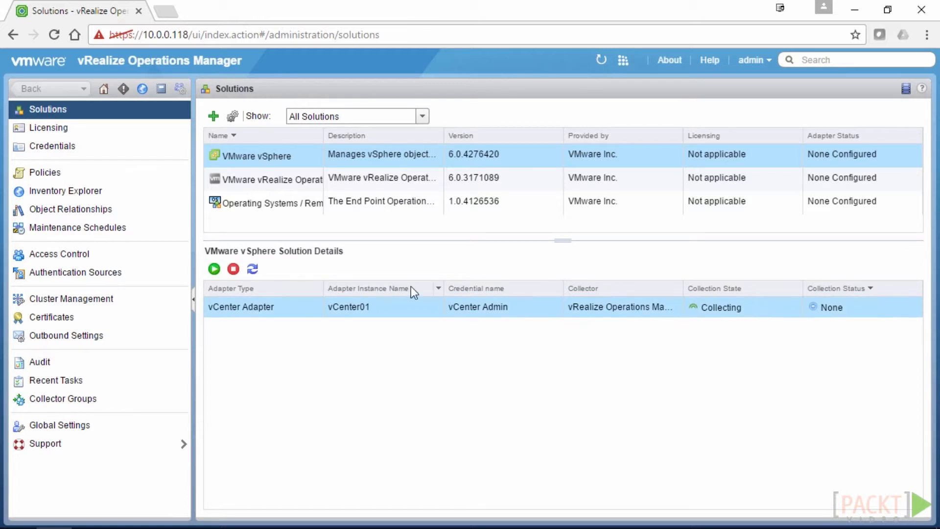
left_click(252, 270)
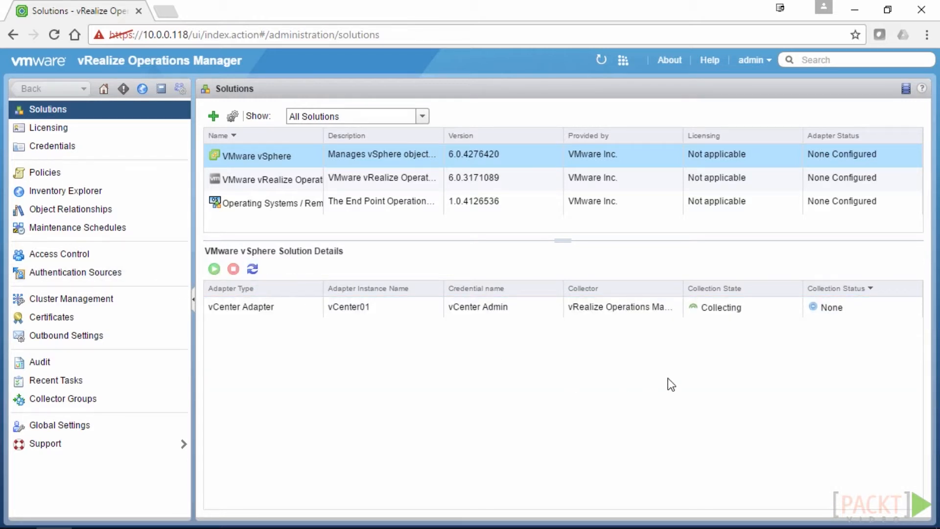
left_click(826, 309)
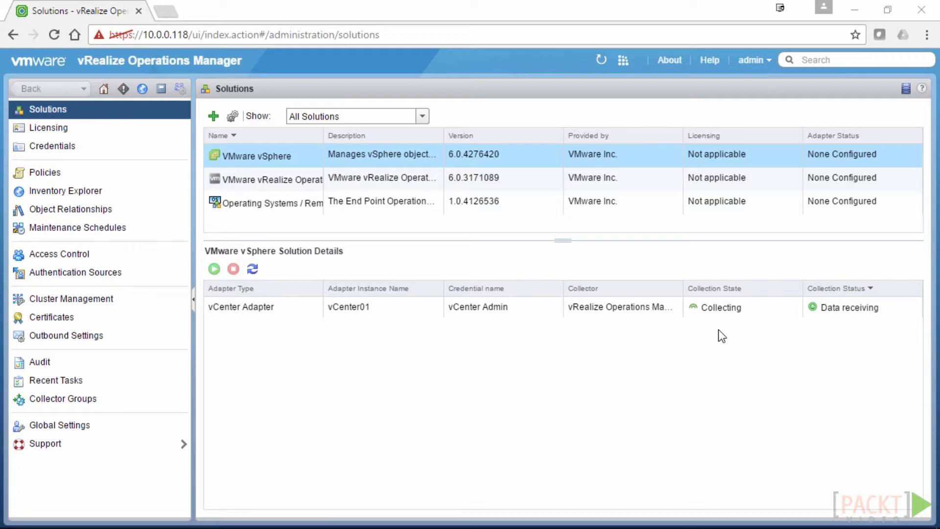
left_click(788, 307)
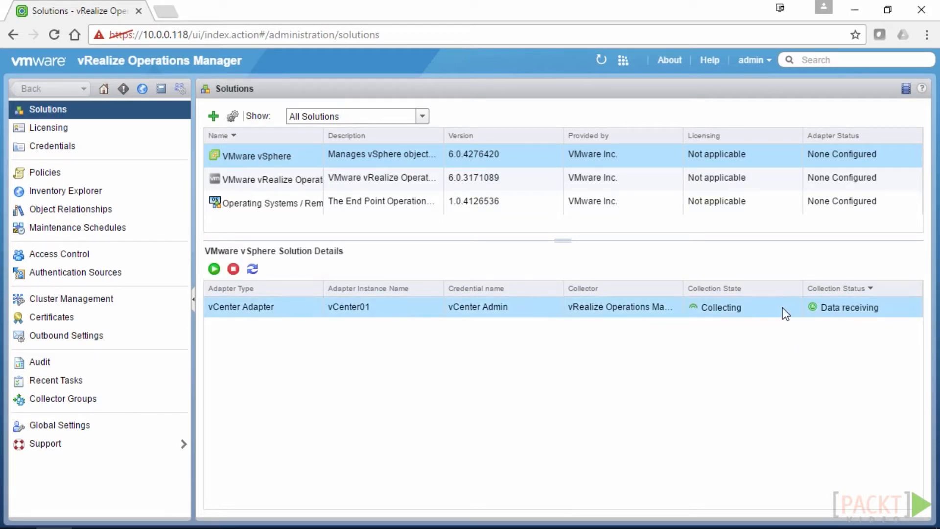
left_click(142, 88)
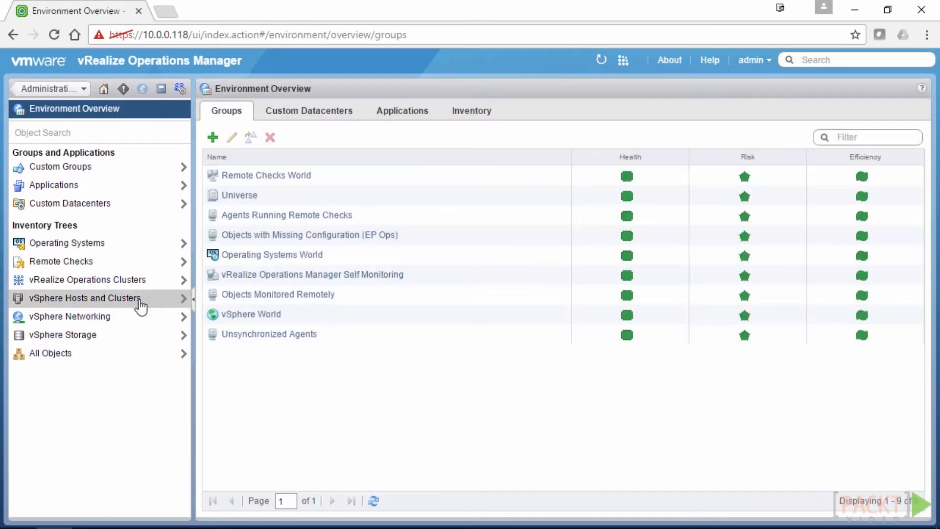
Expand vSphere Hosts and Clusters through vSphere World, vCenter01 and Datacenter to virtualiseme's three hosts
left_click(139, 300)
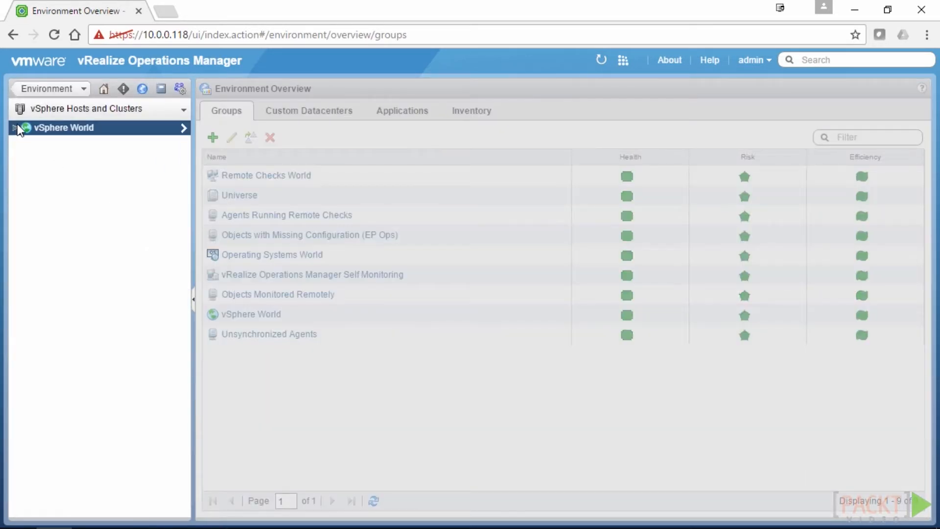
left_click(14, 128)
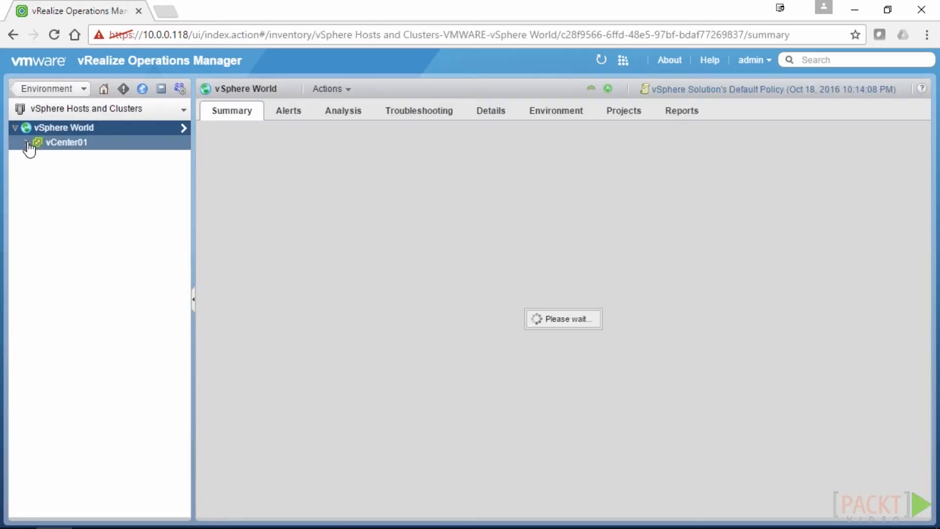
left_click(28, 142)
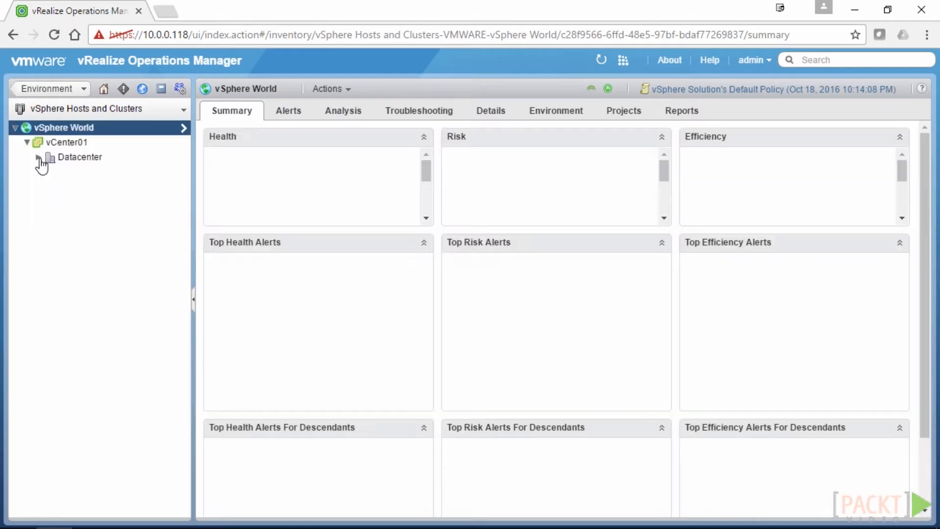
left_click(38, 157)
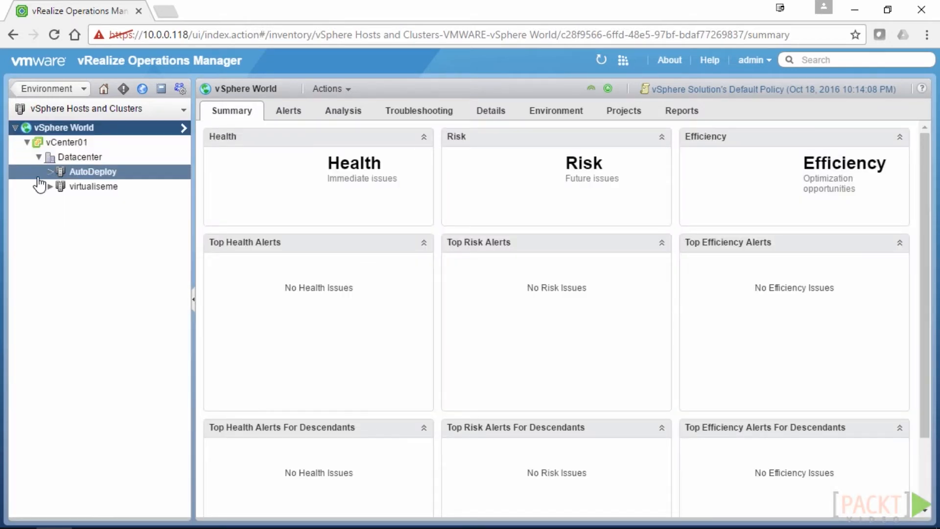
left_click(49, 186)
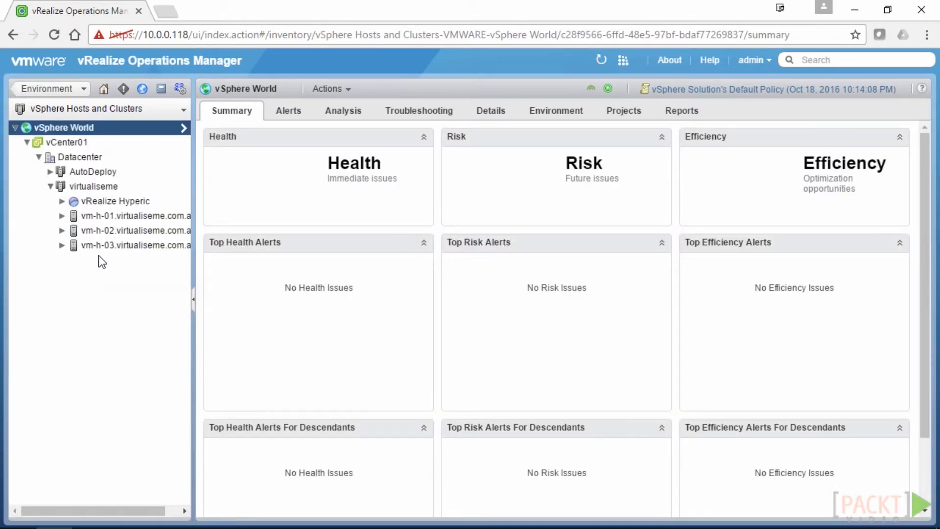
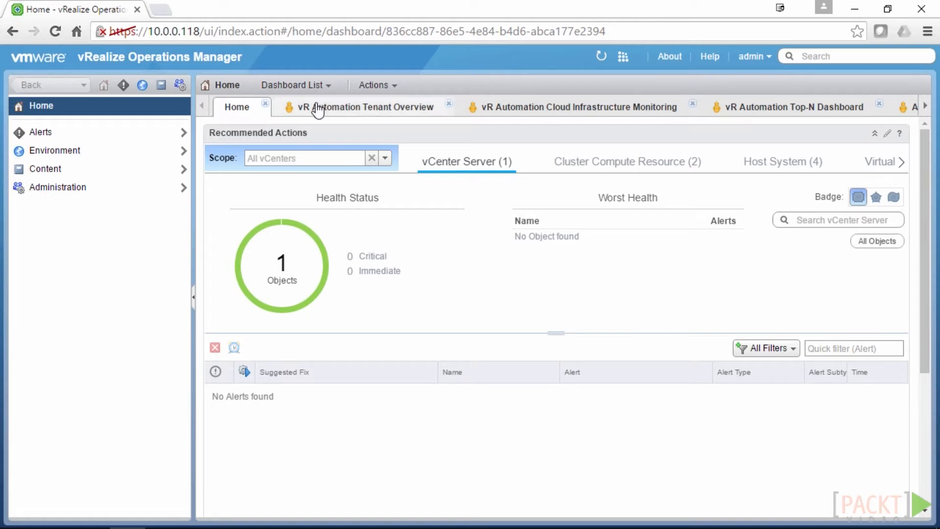
Open the Recommendations dashboard and scroll the dashboard tab strip back and forth
left_click(306, 85)
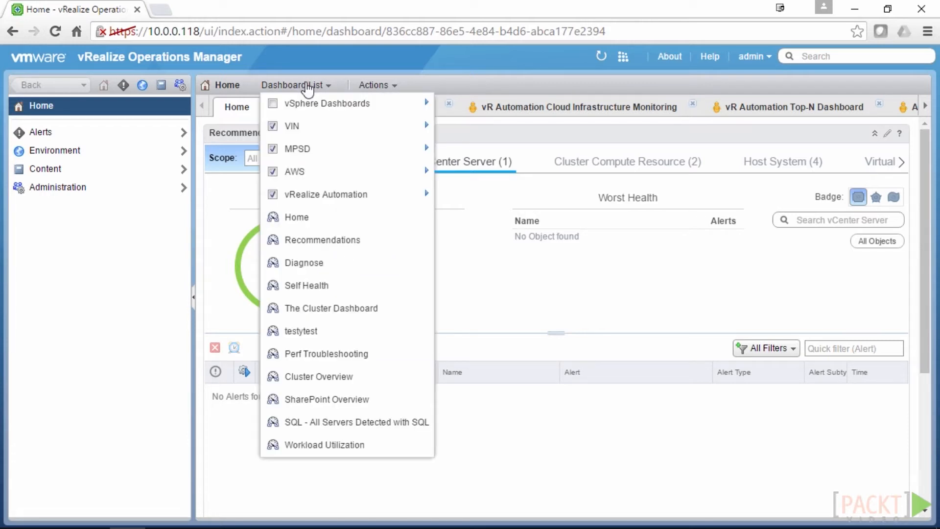
left_click(373, 240)
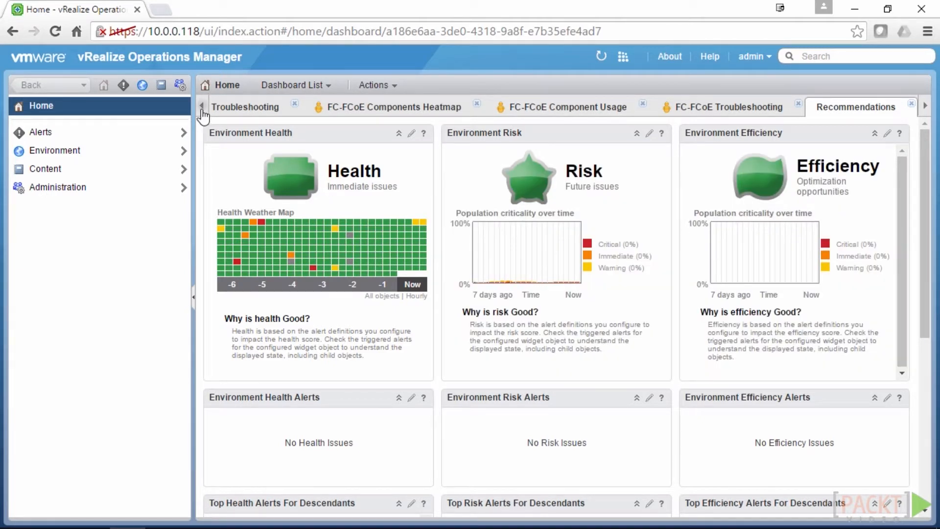
left_click(202, 111)
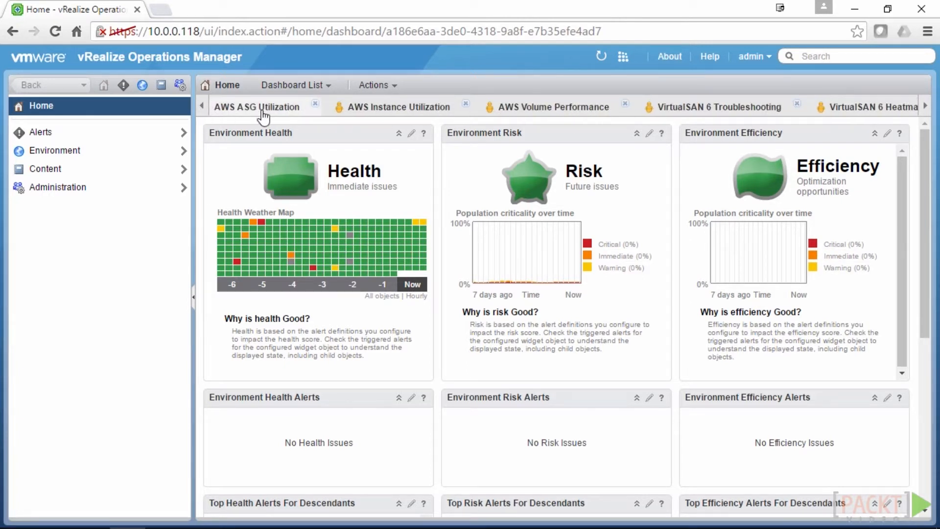
left_click(924, 106)
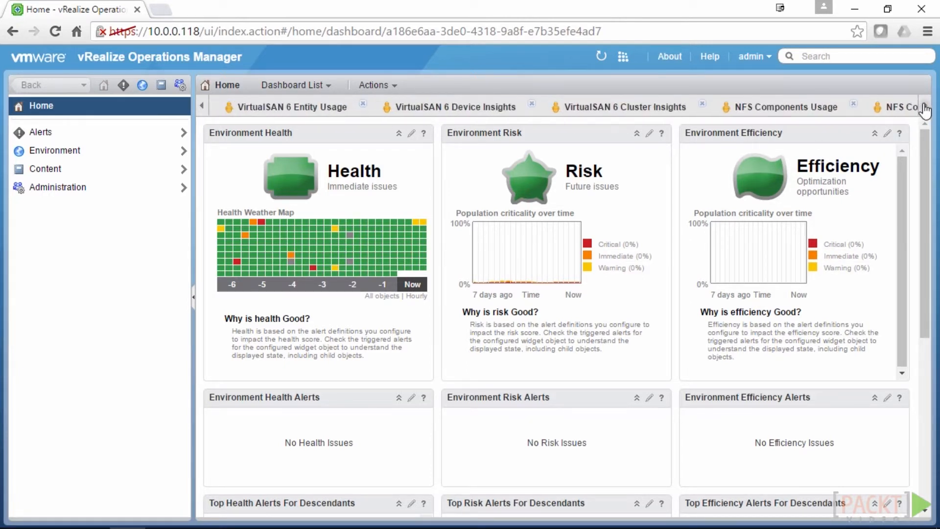
Open the VirtualSAN 6 Entity Usage dashboard from Dashboard List > MPSD > VirtualSAN
left_click(307, 86)
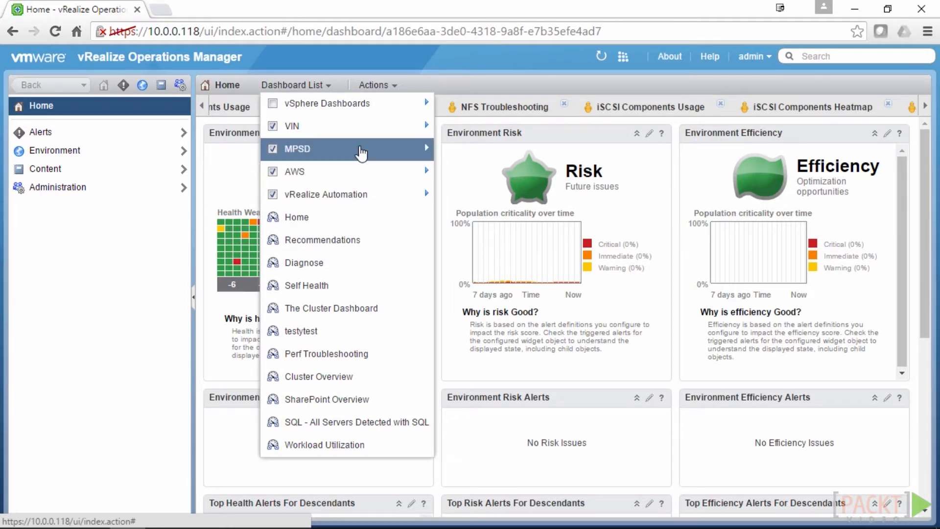
mouse_move(362, 153)
mouse_move(482, 219)
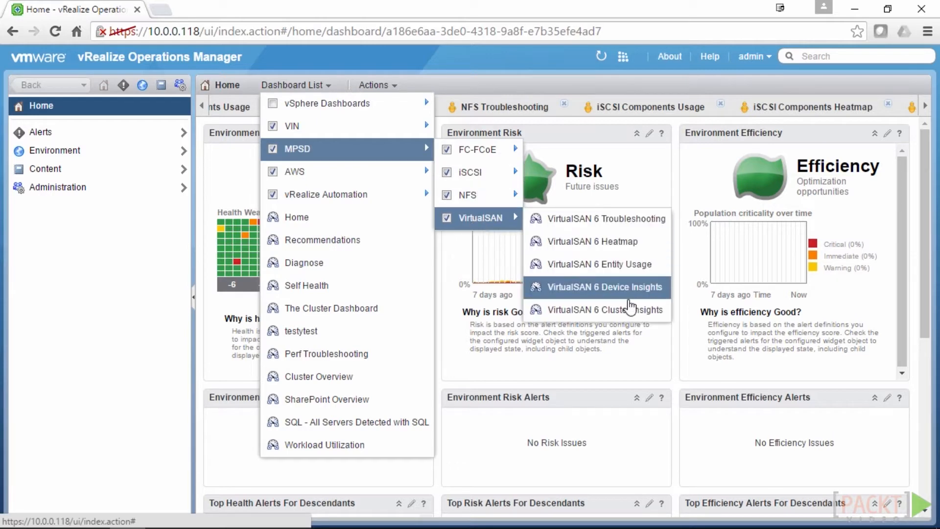
left_click(602, 264)
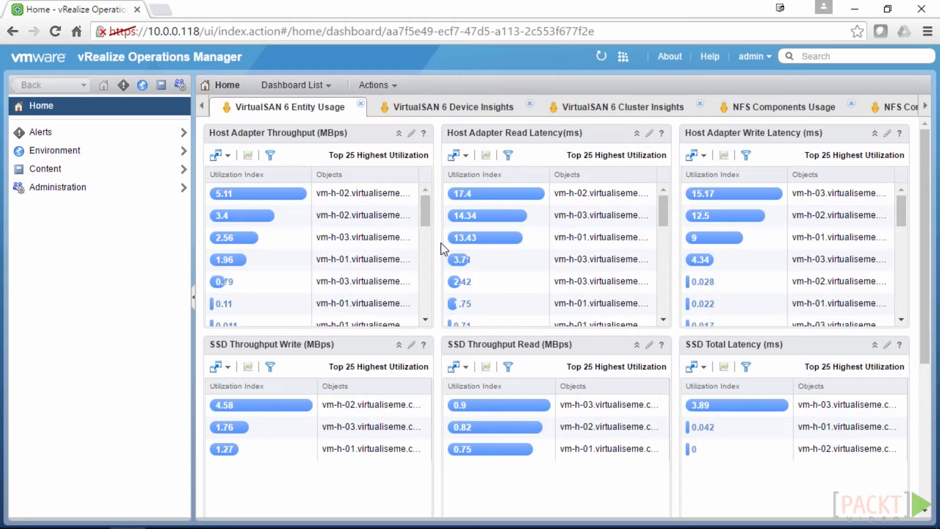
Make VirtualSAN 6 Entity Usage the default dashboard via Actions > Set as Default
left_click(381, 86)
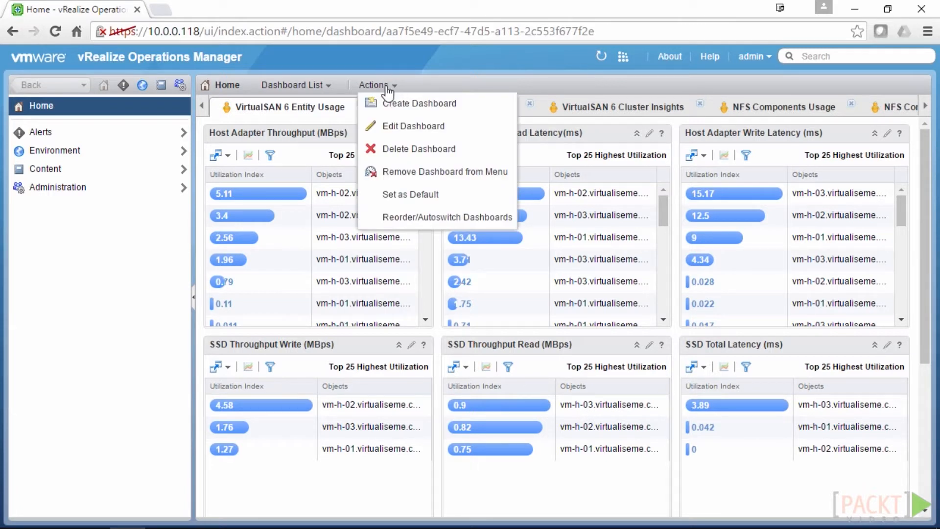
left_click(410, 196)
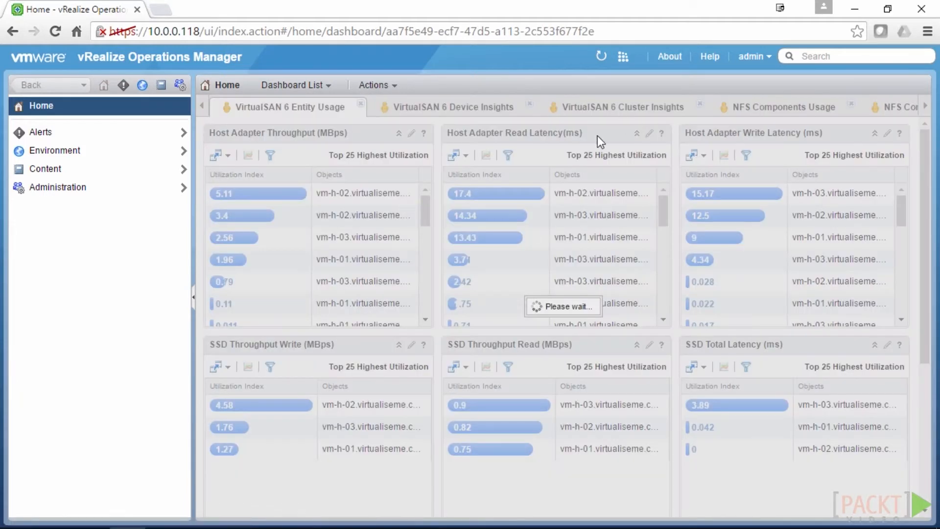
left_click(470, 318)
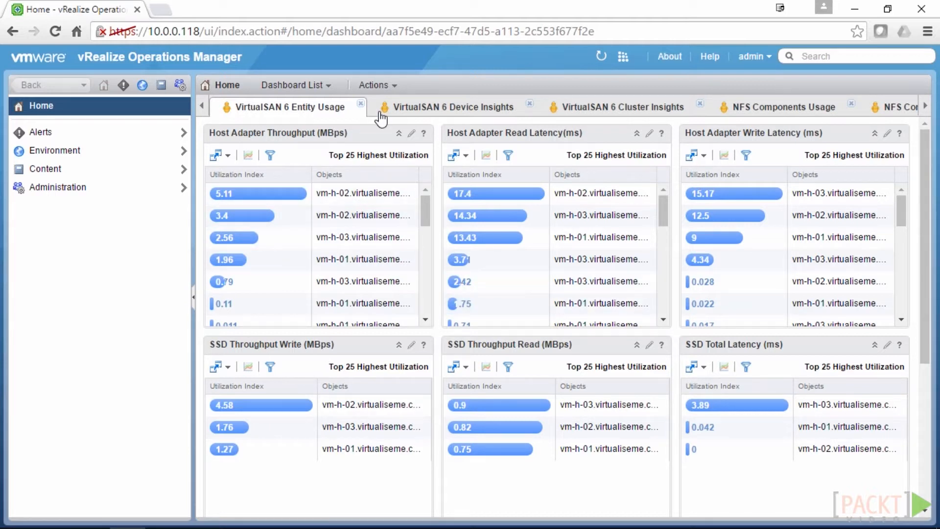
left_click(377, 86)
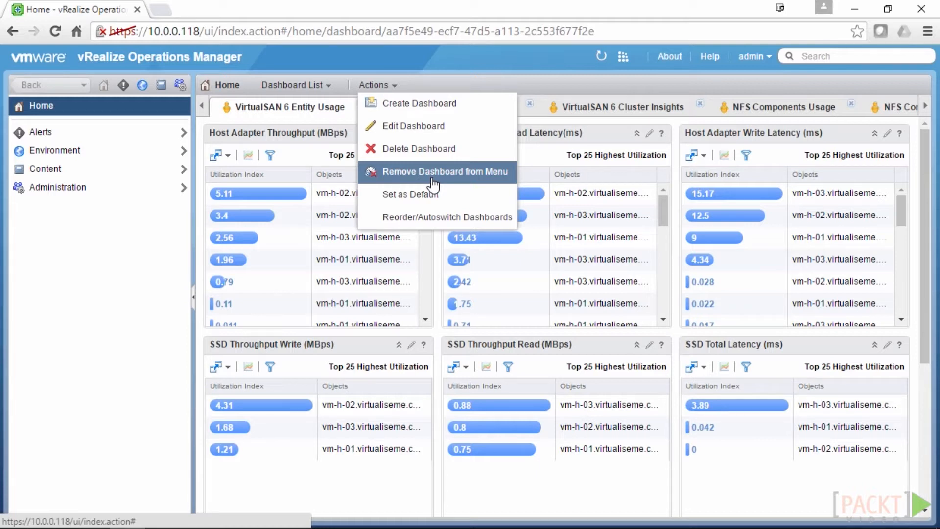
In Reorder/Autoswitch Dashboards, turn on auto transition at 5 seconds for VirtualSAN 6 Troubleshooting
left_click(432, 220)
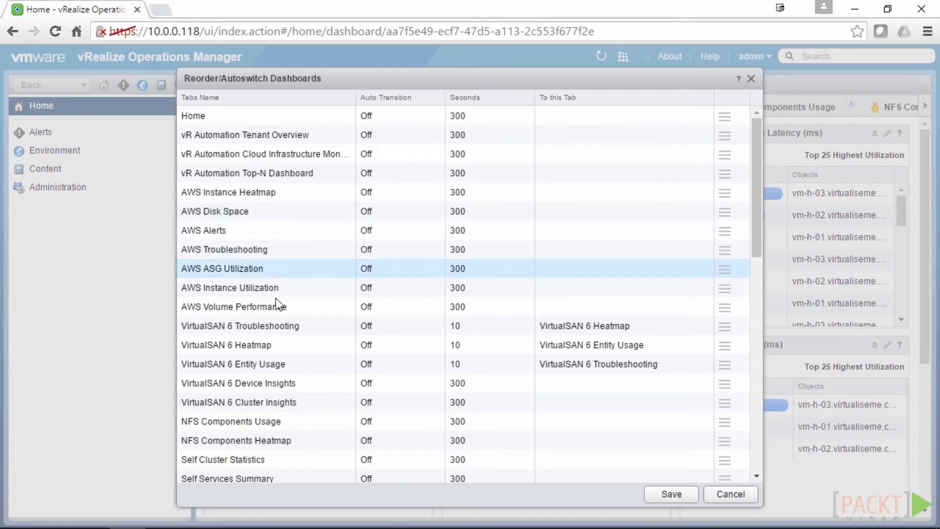
double_click(412, 328)
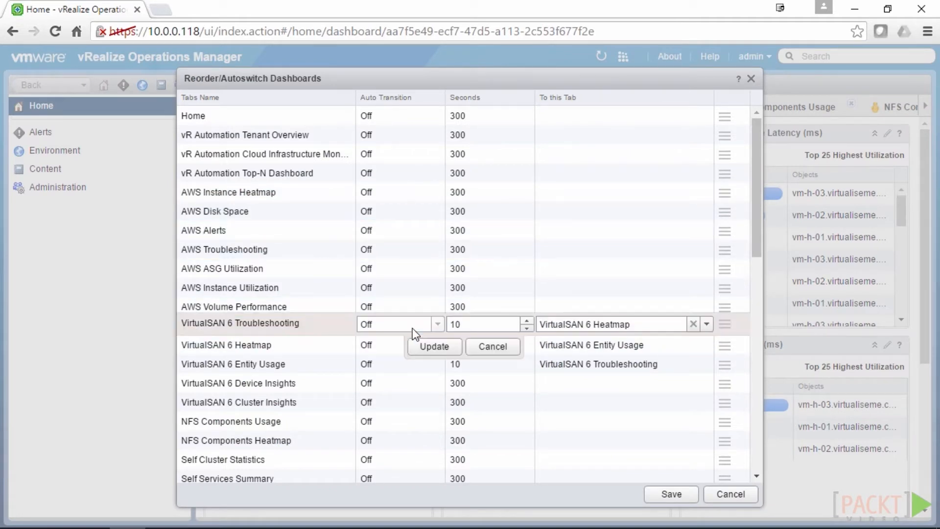
left_click(438, 323)
left_click(371, 340)
left_click_drag(463, 324, 433, 327)
type("5")
left_click(431, 348)
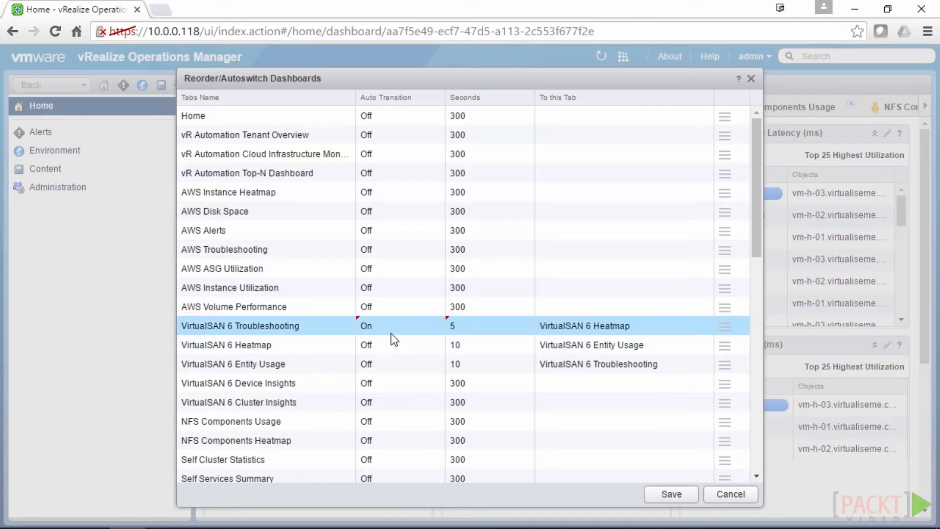
Turn on auto transition at 5 seconds for the VirtualSAN 6 Heatmap dashboard
left_click(380, 343)
left_click(437, 343)
left_click(387, 362)
key("Tab")
type("5")
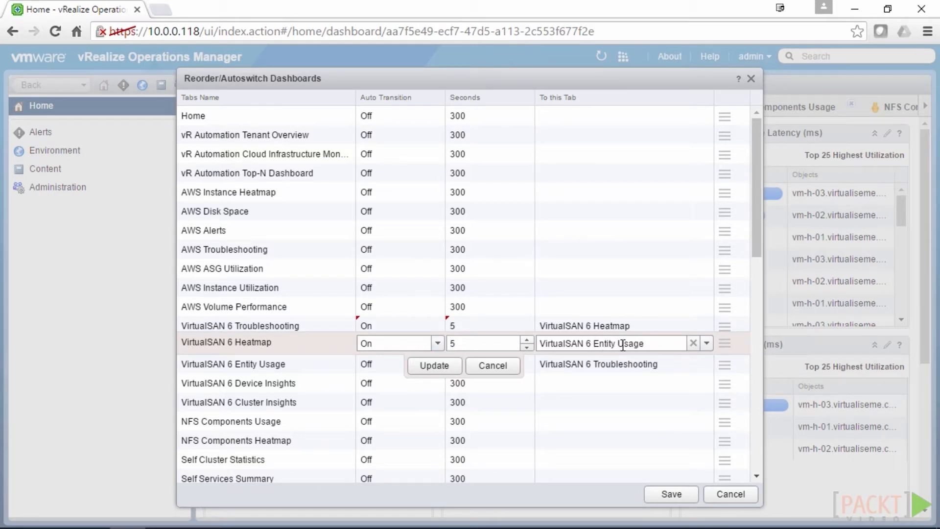
left_click(432, 366)
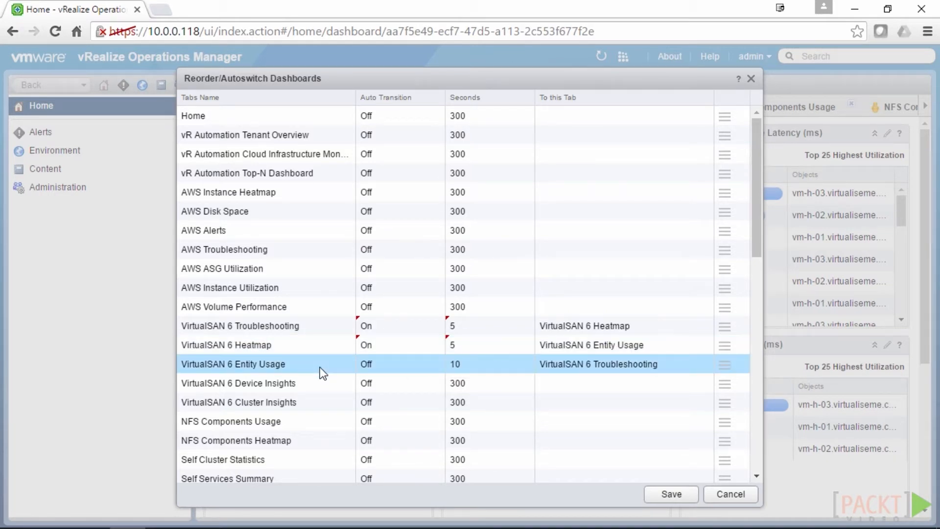
Set VirtualSAN 6 Entity Usage to auto transition every 5 seconds and save the settings
double_click(387, 368)
left_click(438, 363)
left_click(380, 383)
left_click(487, 363)
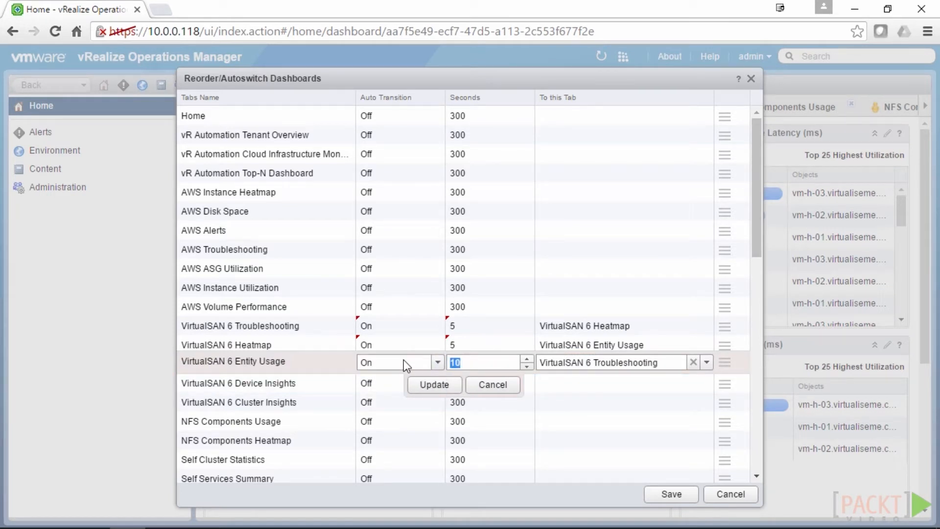
type("5")
left_click(434, 384)
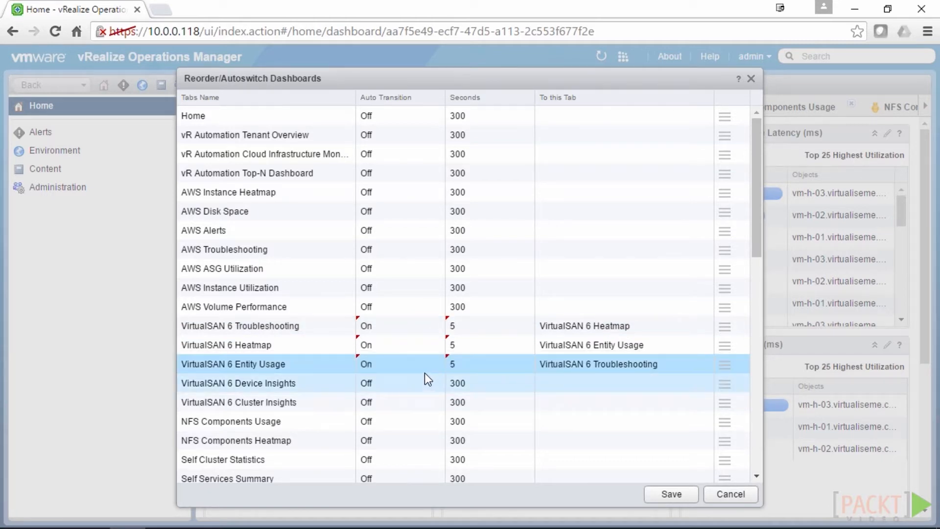
left_click(670, 496)
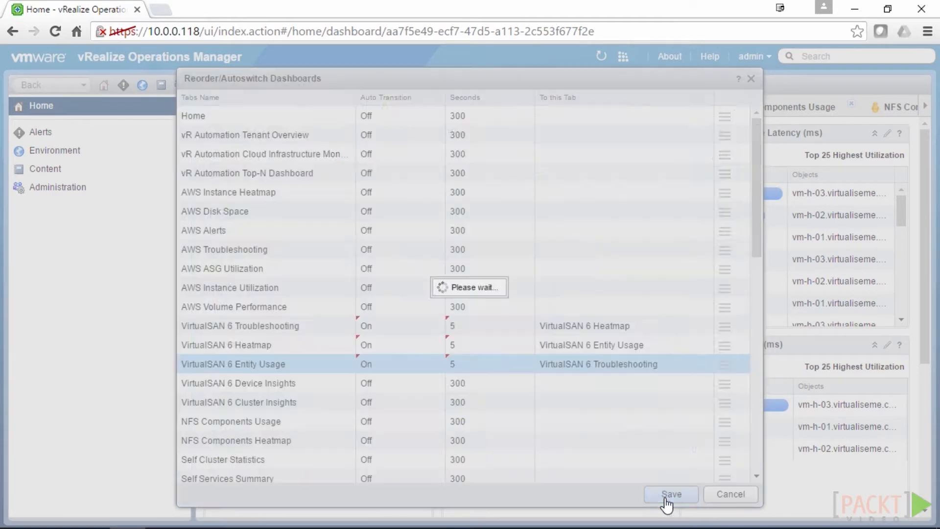
left_click(442, 321)
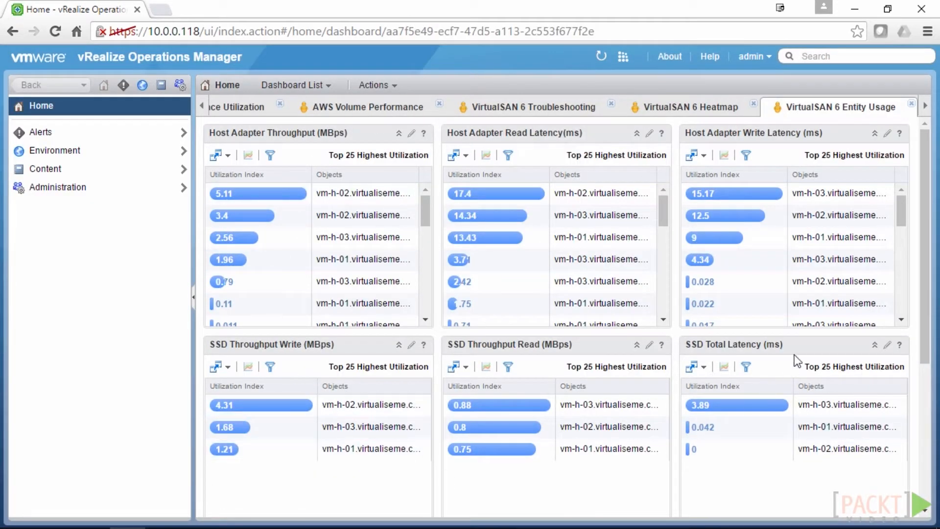
Switch between the VirtualSAN 6 Troubleshooting and Heatmap dashboards while they rotate
left_click(512, 112)
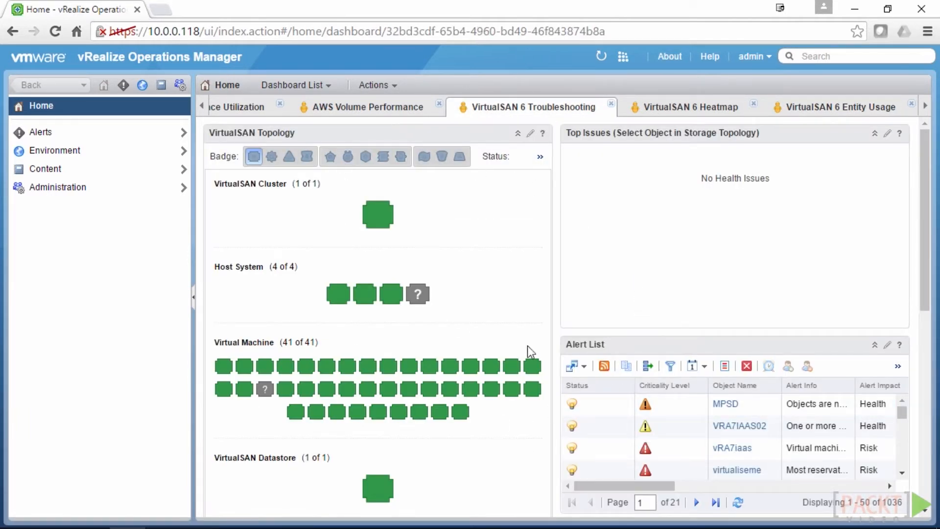
left_click(682, 112)
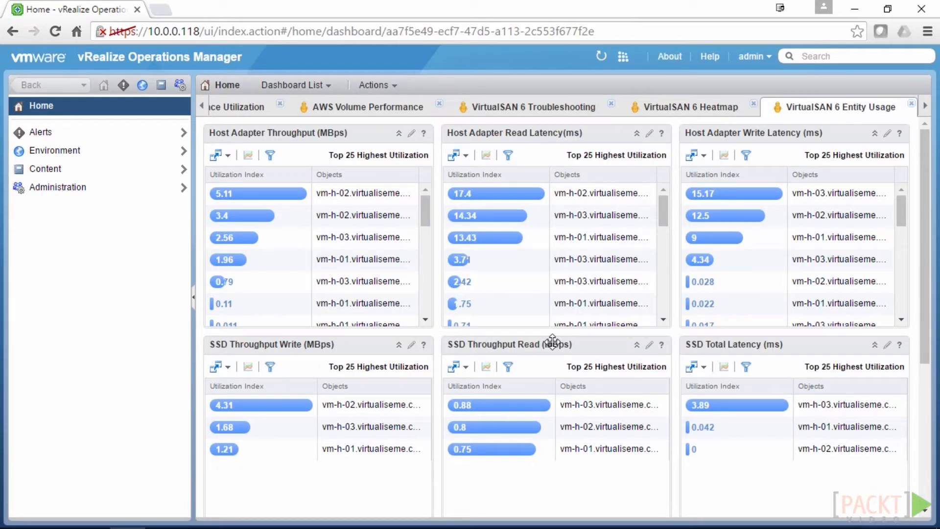
left_click(575, 108)
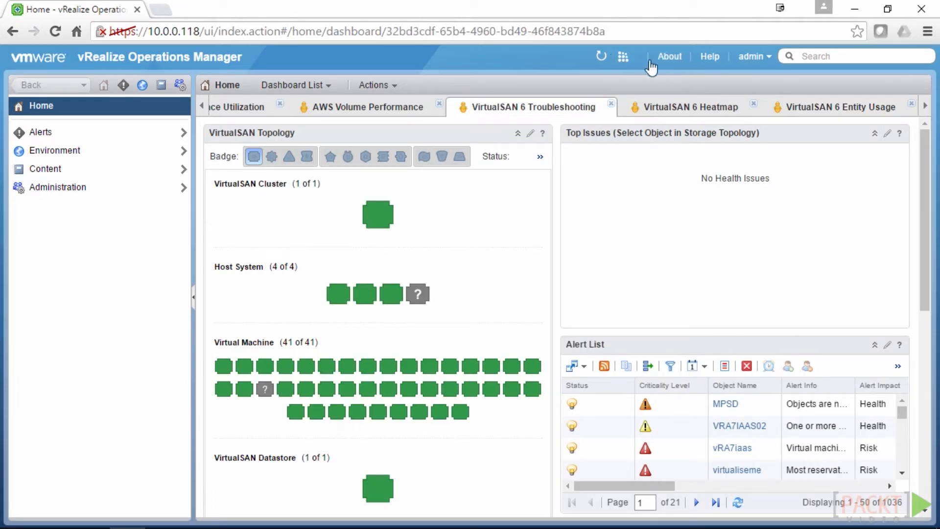
Check which adapters are collecting data in Collection Notifications, then open the admin account menu
left_click(623, 57)
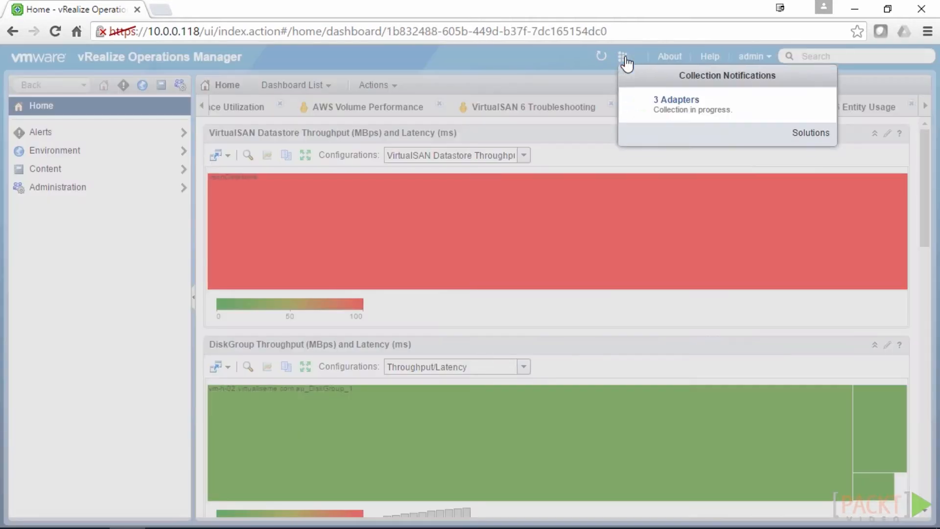
left_click(625, 113)
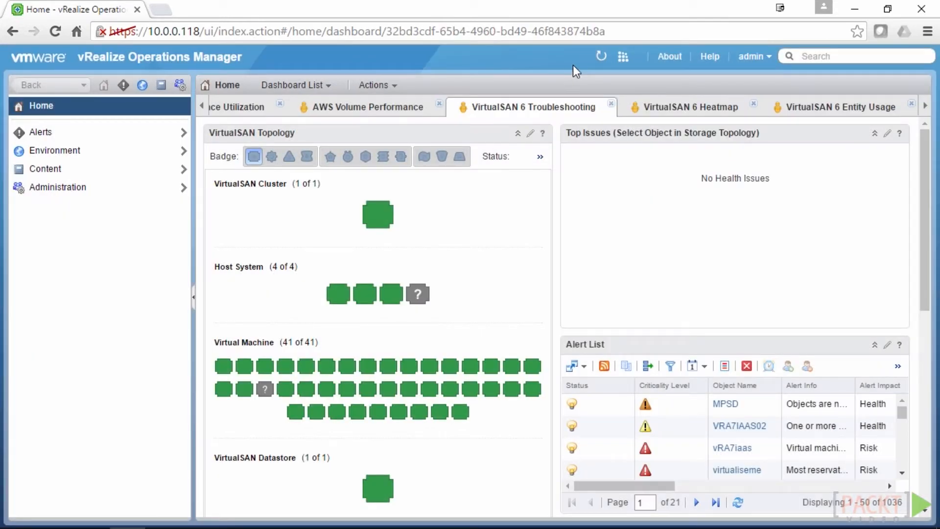
left_click(763, 57)
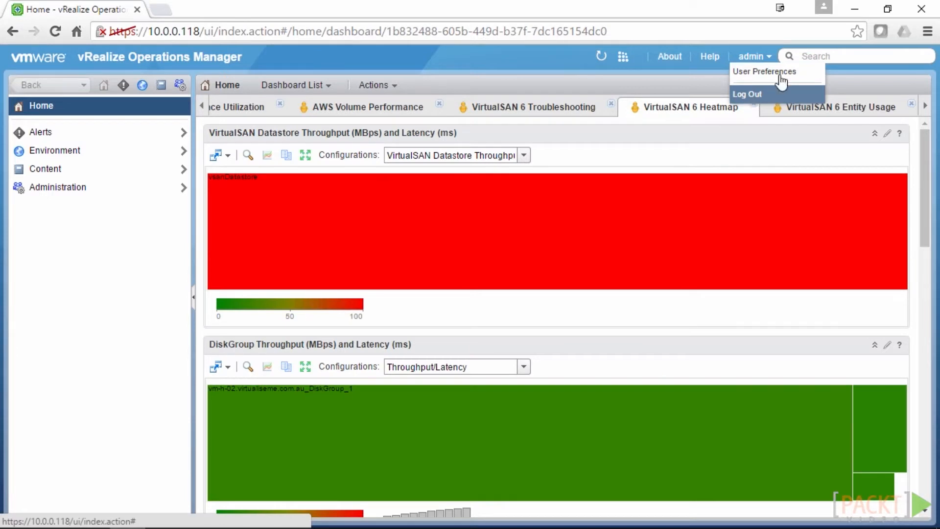
left_click(772, 74)
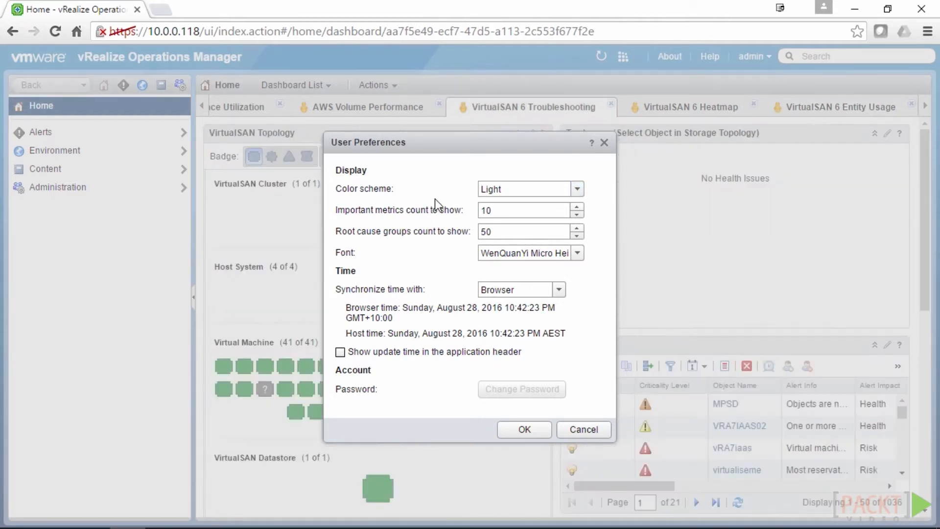
left_click_drag(533, 209, 463, 208)
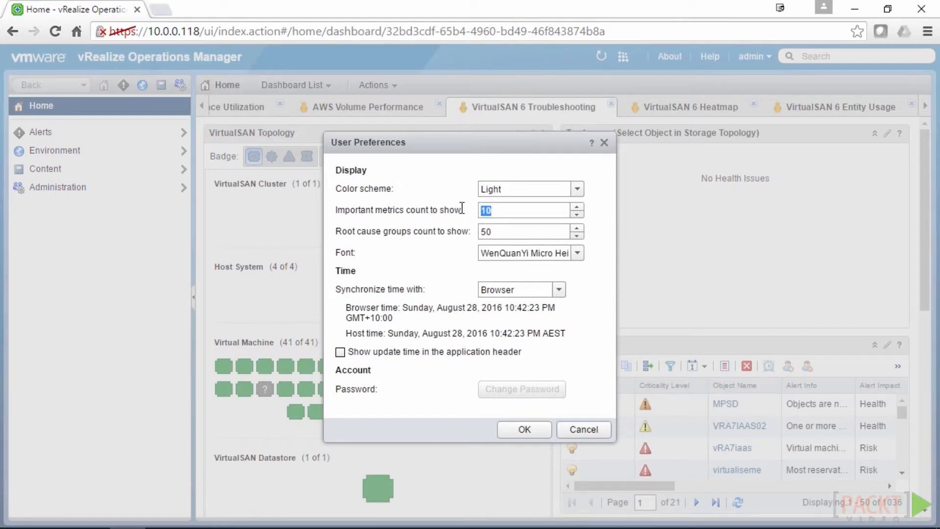
left_click(574, 431)
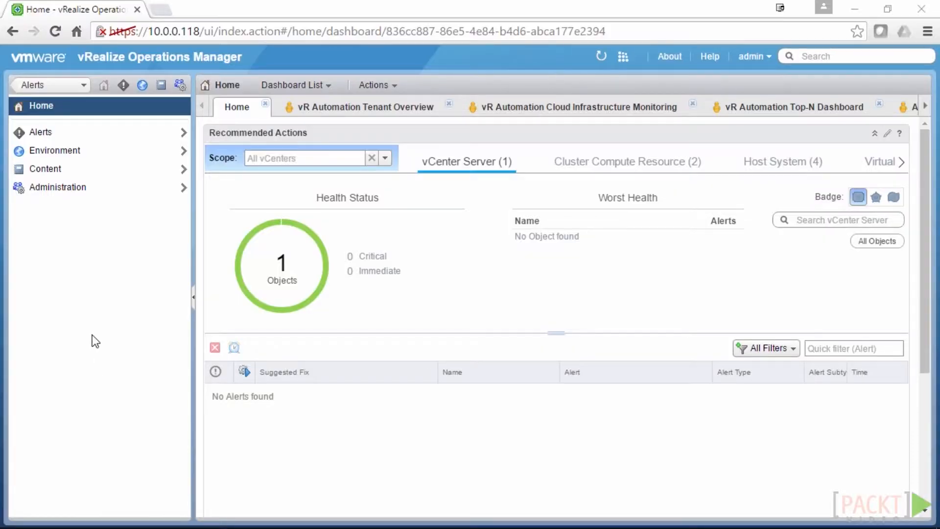
Open the Alerts overview listing the 17 active alerts
left_click(123, 87)
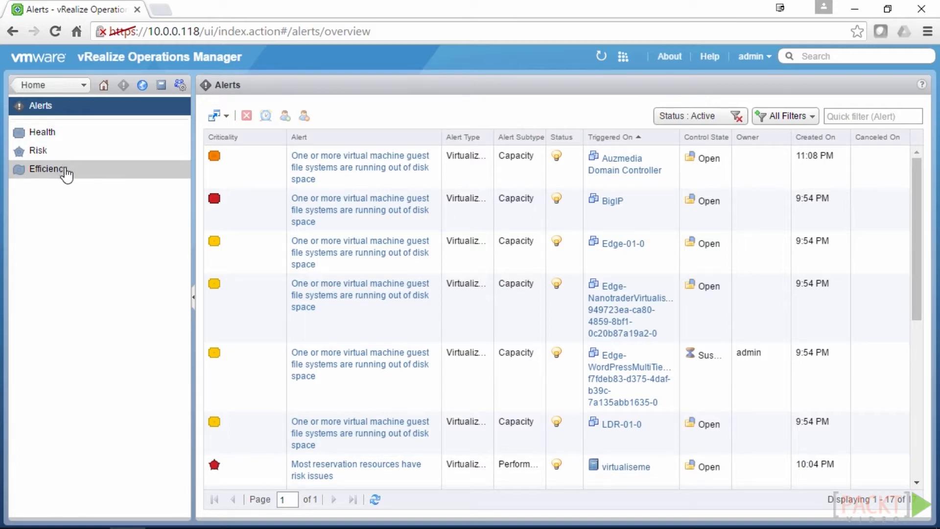
Browse the Efficiency, Risk and Health alert categories, finishing on Health Alerts
left_click(88, 174)
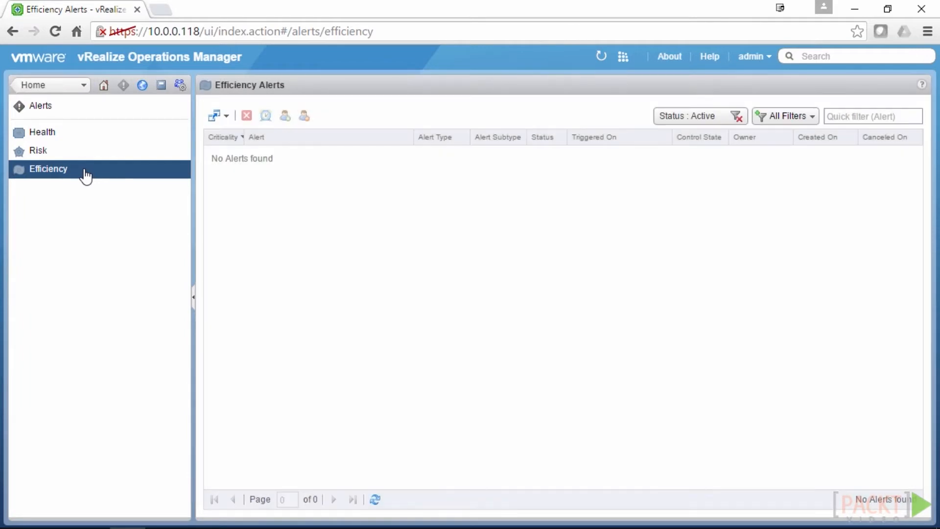
left_click(83, 157)
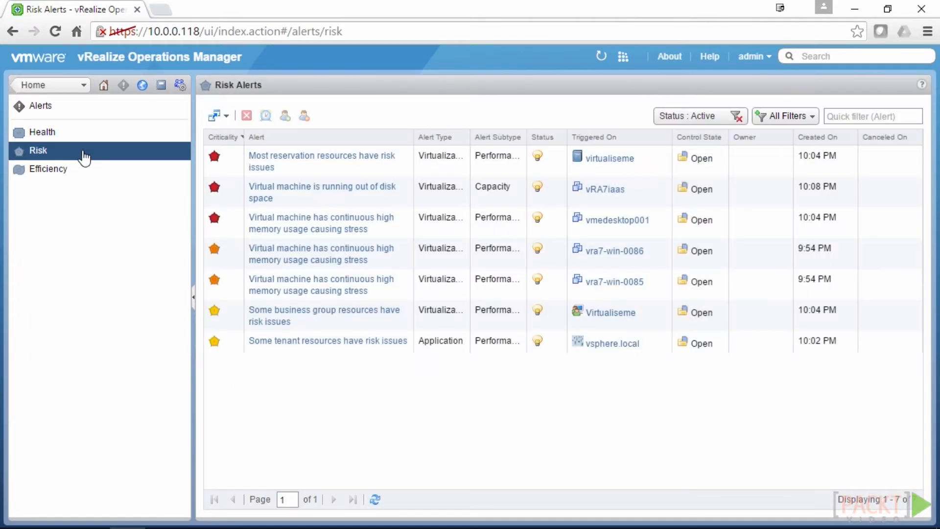
left_click(80, 140)
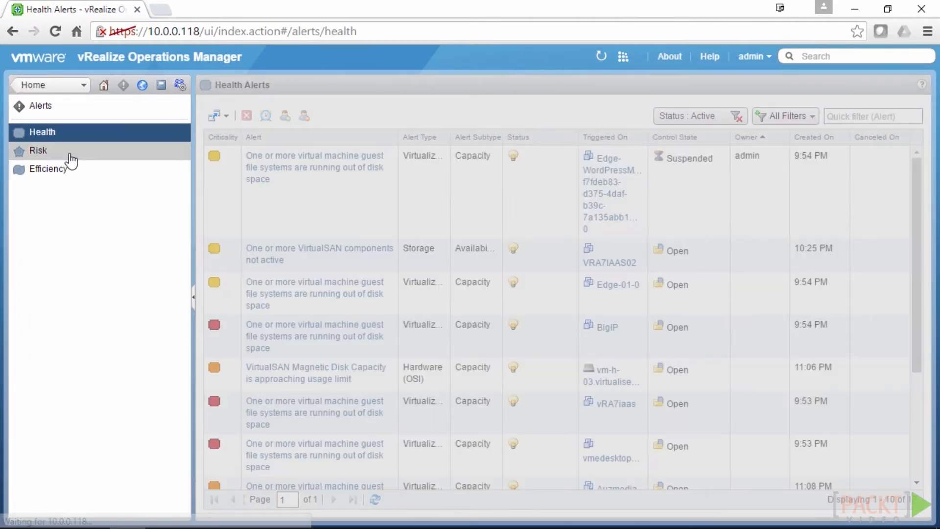
left_click(72, 155)
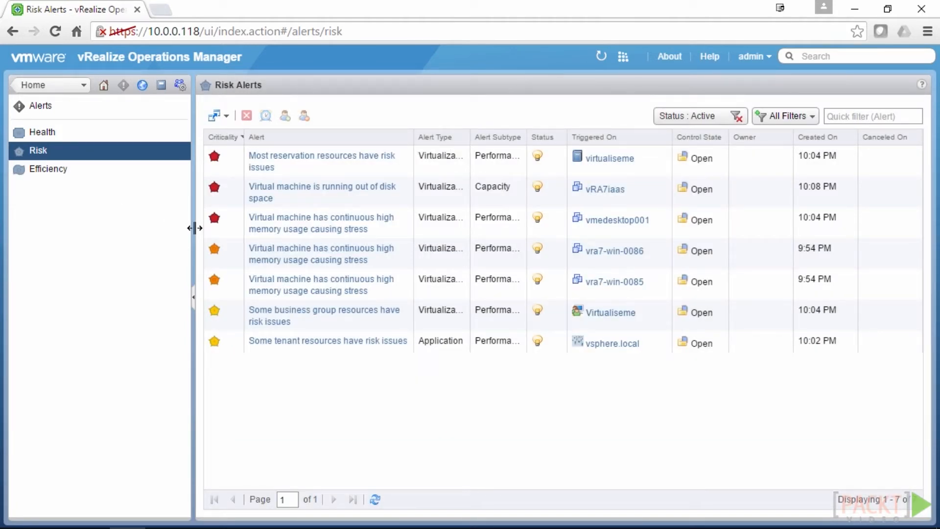
left_click(77, 139)
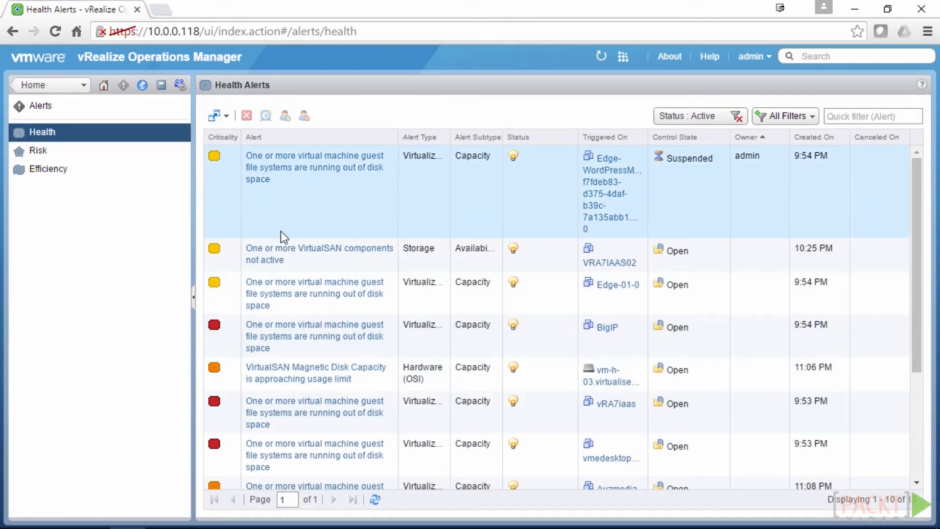
scroll(299, 364, "down", 1)
scroll(298, 360, "down", 3)
scroll(298, 360, "up", 4)
left_click(737, 116)
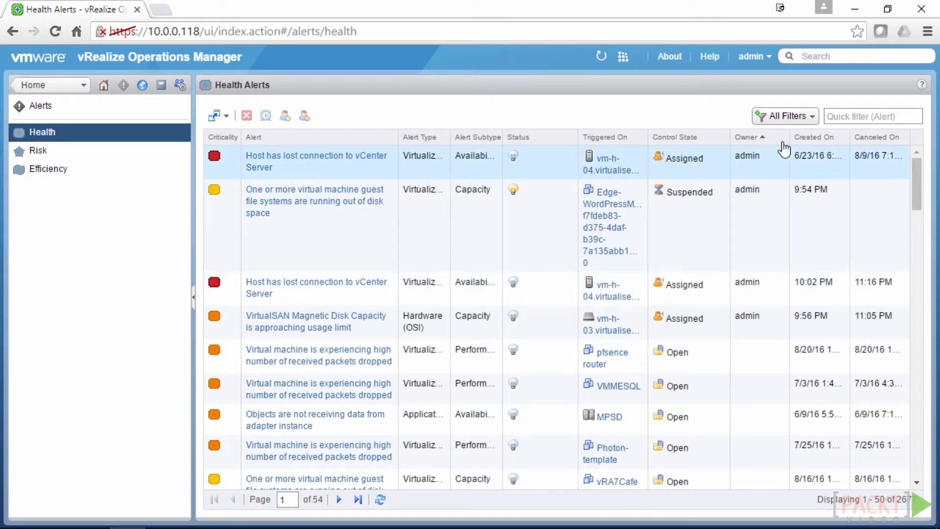
left_click(814, 118)
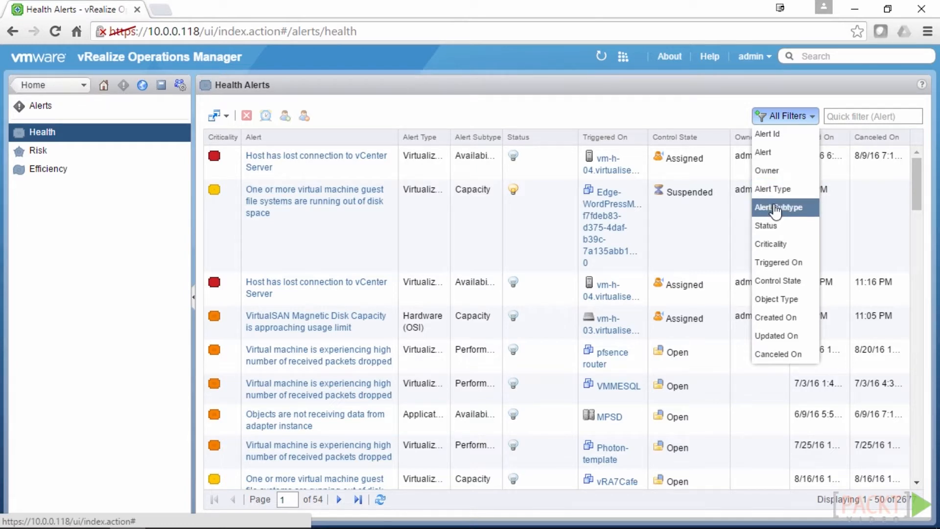
left_click(767, 225)
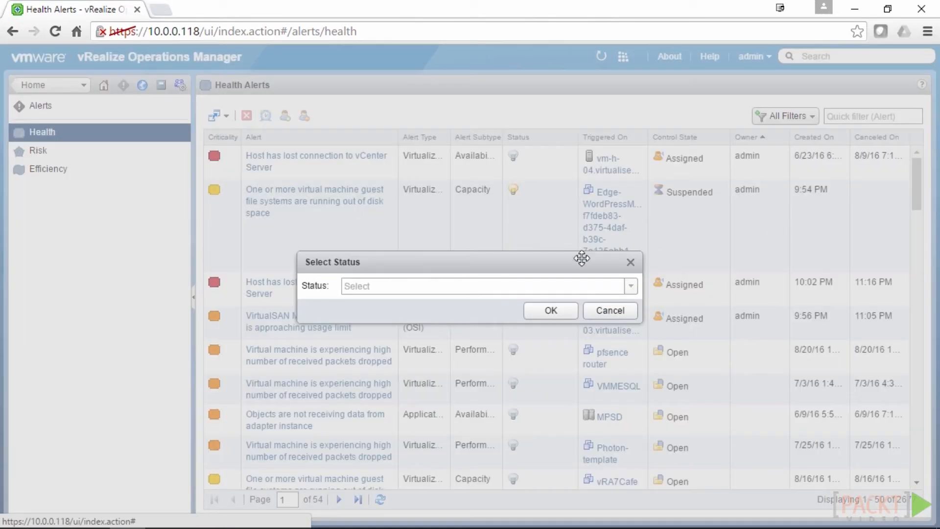
left_click(632, 289)
left_click(486, 302)
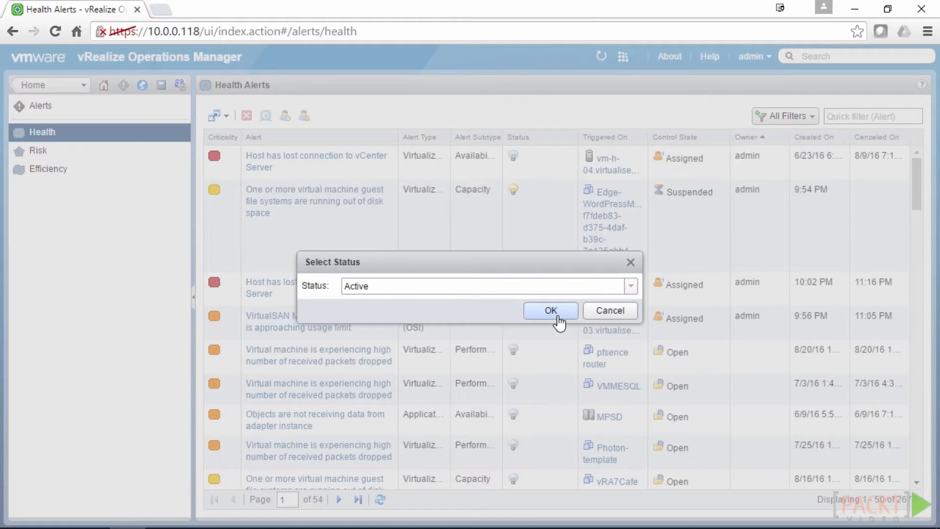
left_click(554, 313)
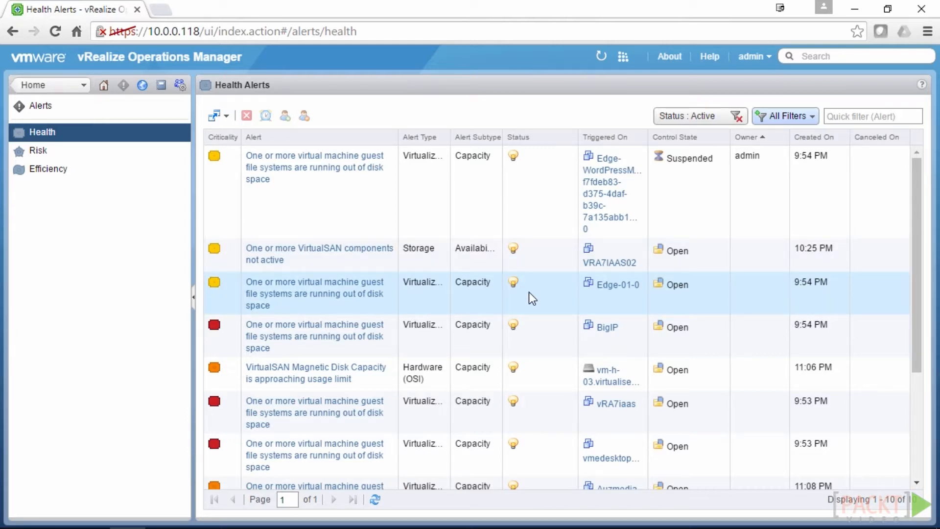
Take ownership of the BigIP disk-space alert, then cancel it and confirm
left_click(532, 330)
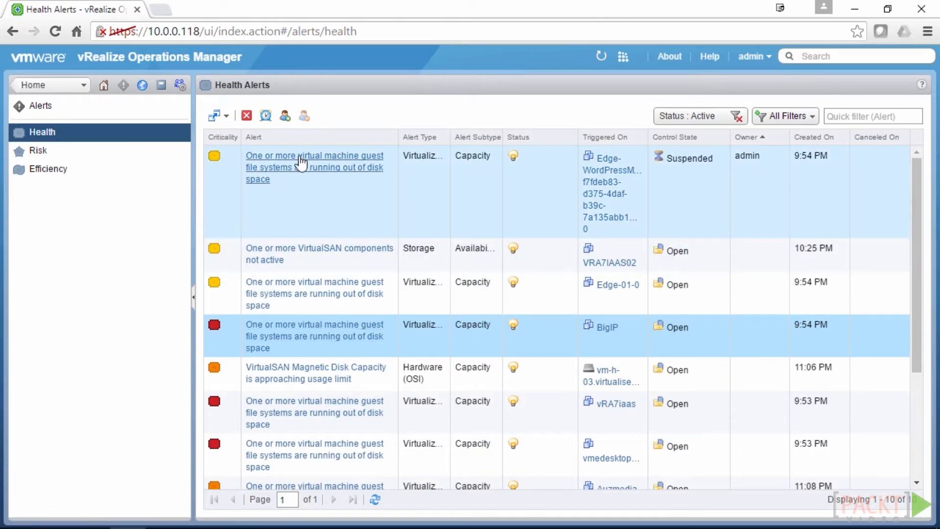
left_click(285, 117)
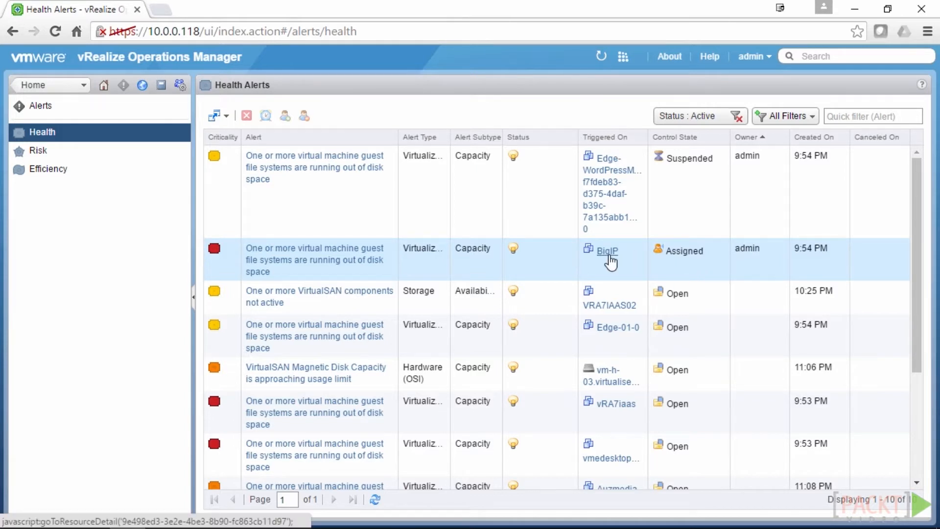
left_click(541, 261)
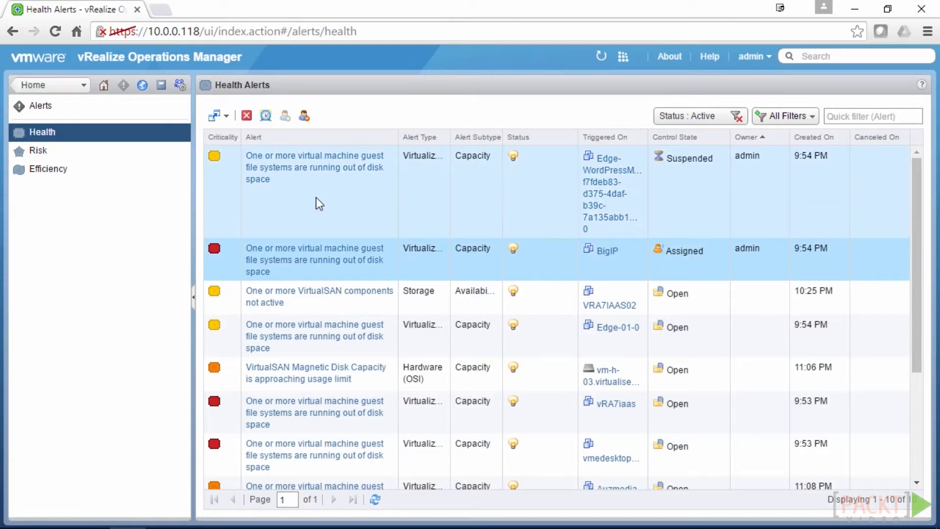
left_click(246, 118)
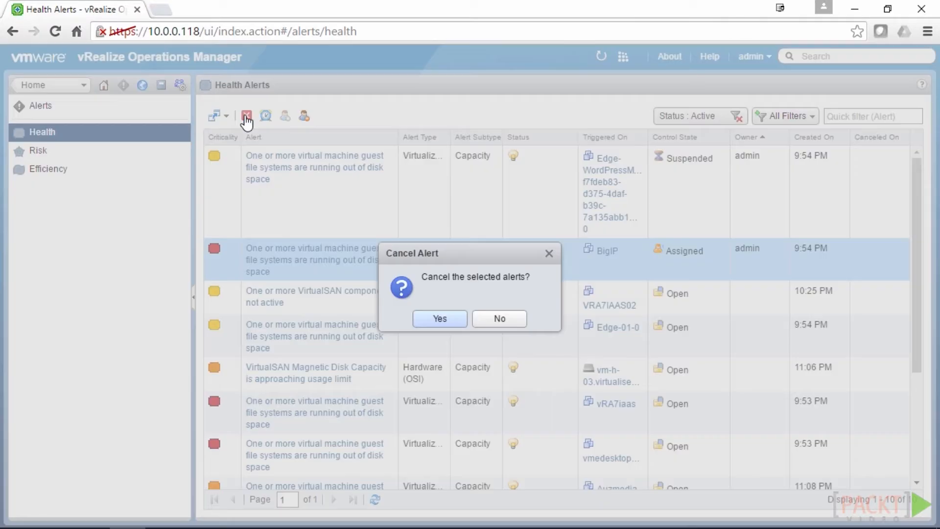
left_click(440, 320)
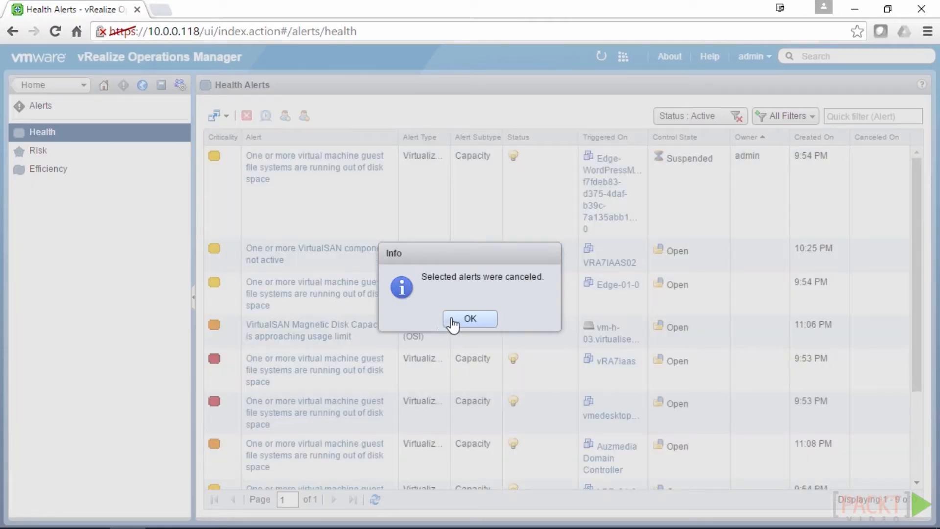
left_click(452, 321)
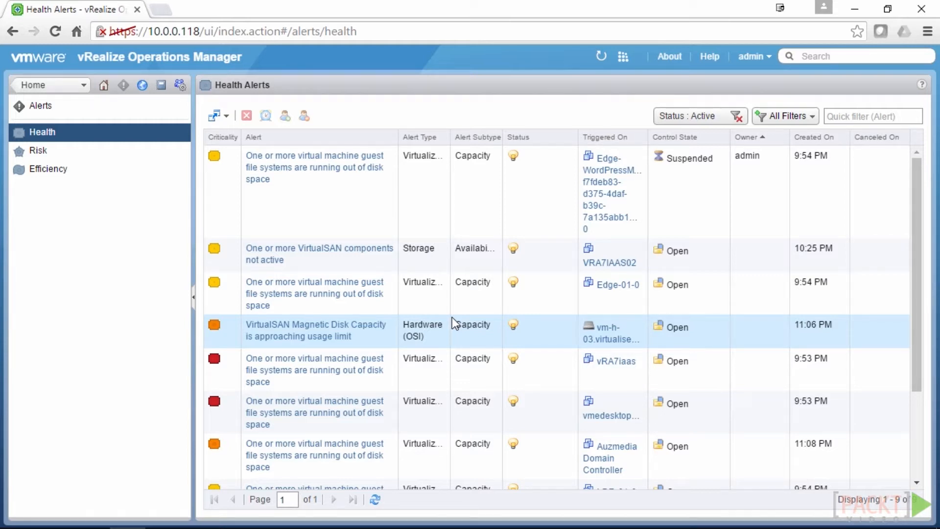
Suspend the VirtualSAN components-not-active alert for 20 minutes
left_click(343, 211)
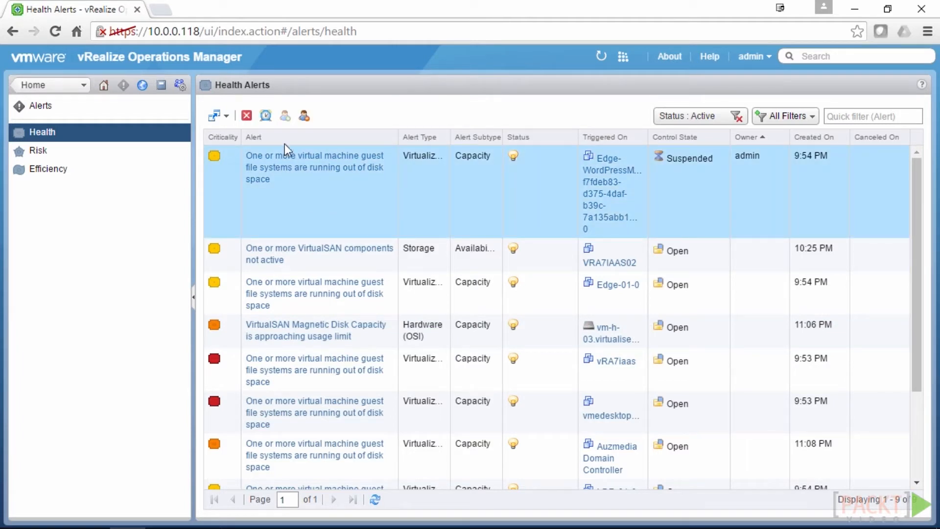
left_click(539, 253)
left_click(267, 117)
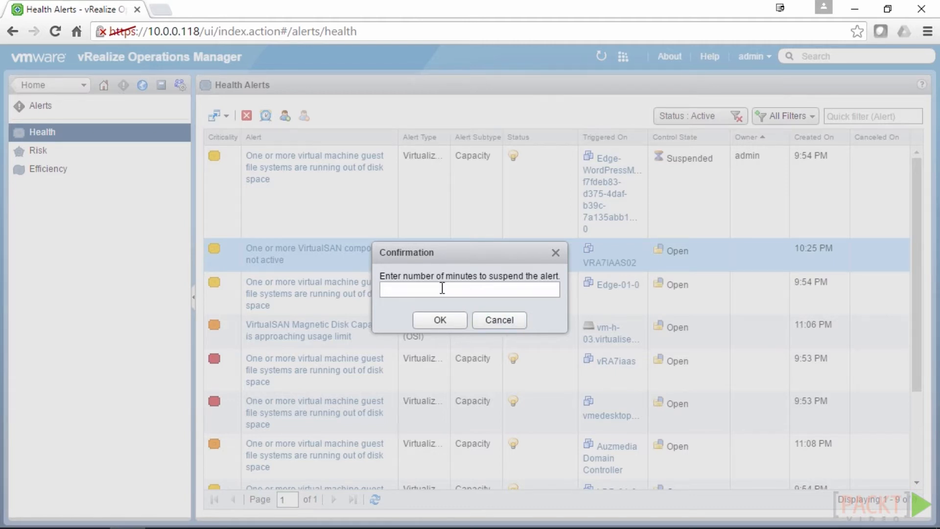
type("20")
left_click(439, 316)
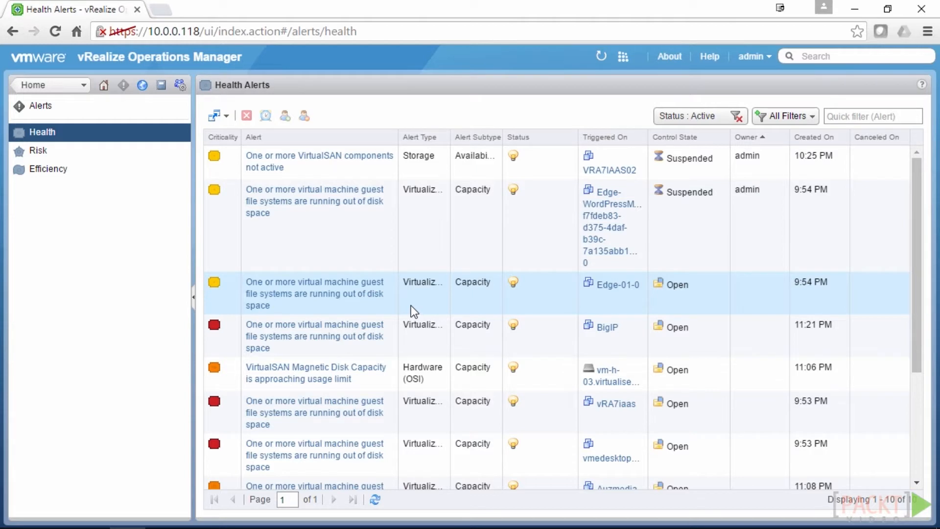
Select the Edge-WordPress and BigIP alerts, check the extra alert actions, and open BigIP's alert details
left_click(348, 241)
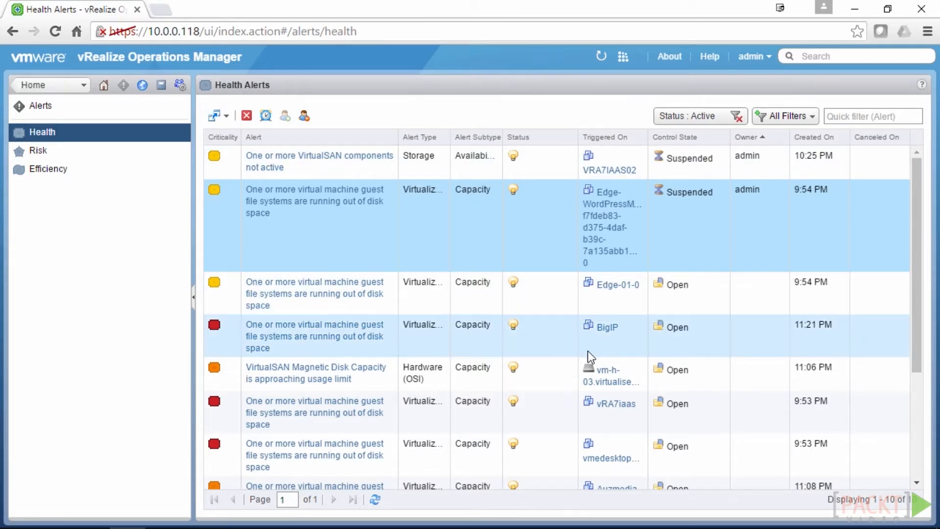
left_click(548, 337)
left_click(227, 119)
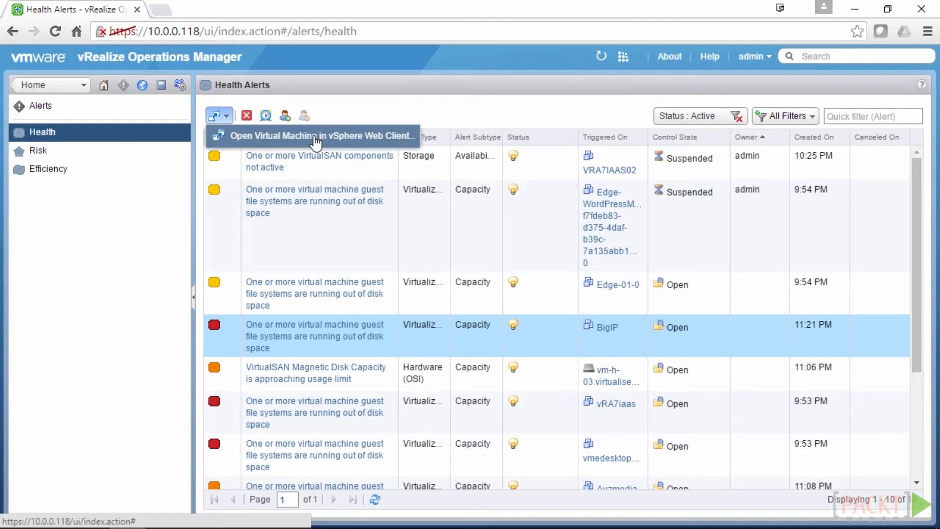
left_click(345, 98)
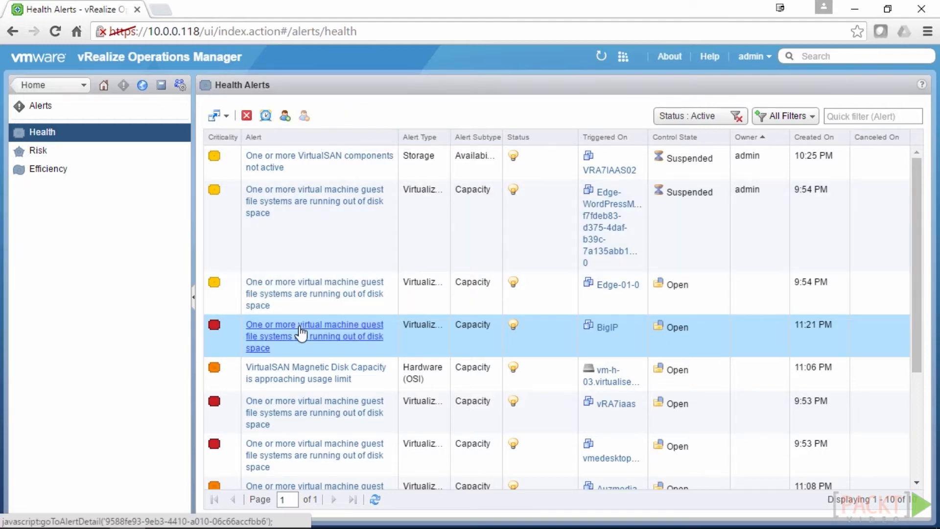
left_click(300, 333)
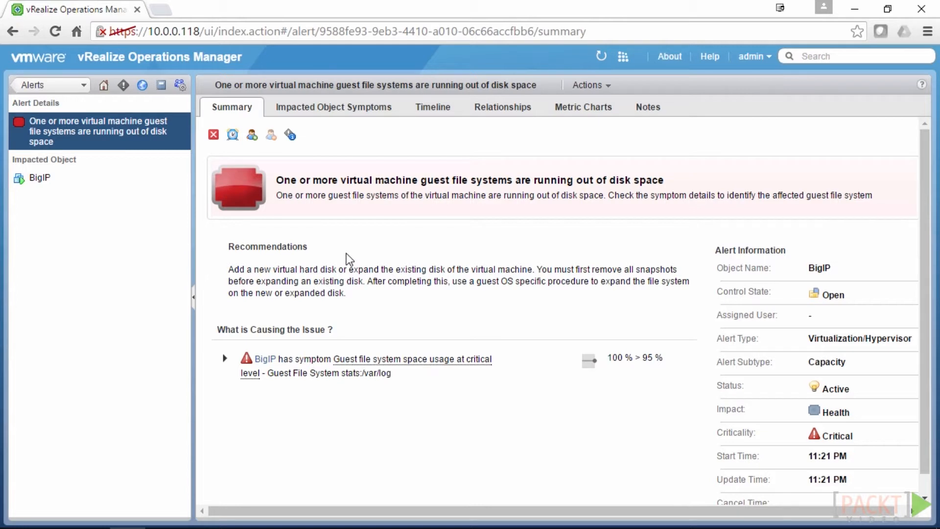
Review the BigIP alert's symptoms, timeline, relationships, CPU Average Demand (MHz) chart and notes
scroll(813, 308, "down", 1)
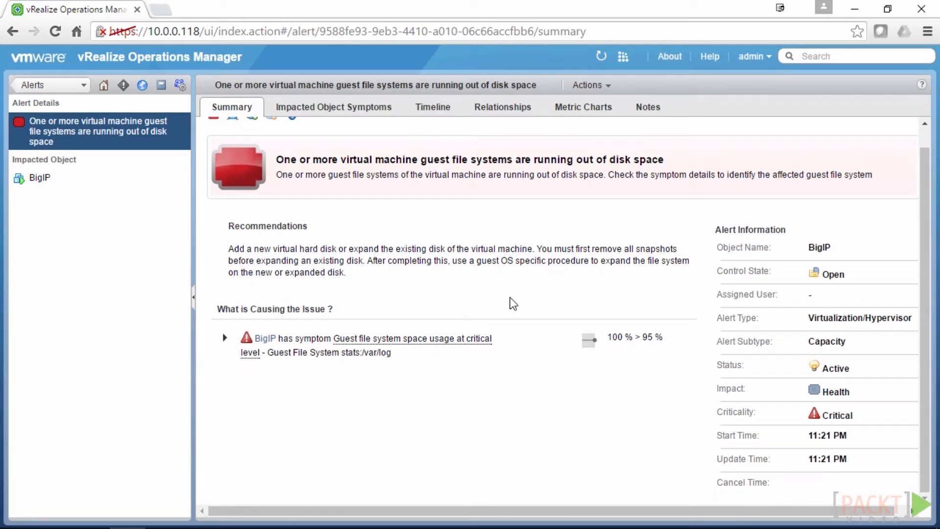
scroll(519, 298, "up", 1)
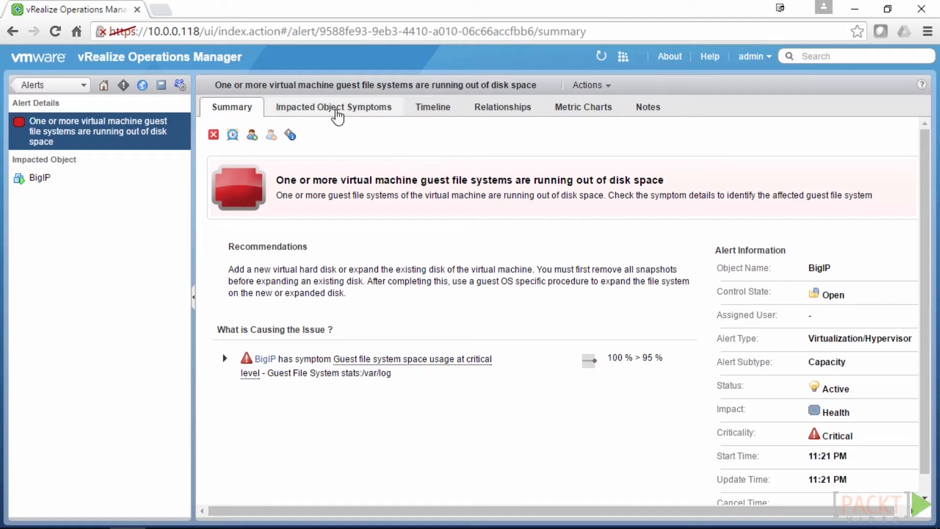
left_click(336, 115)
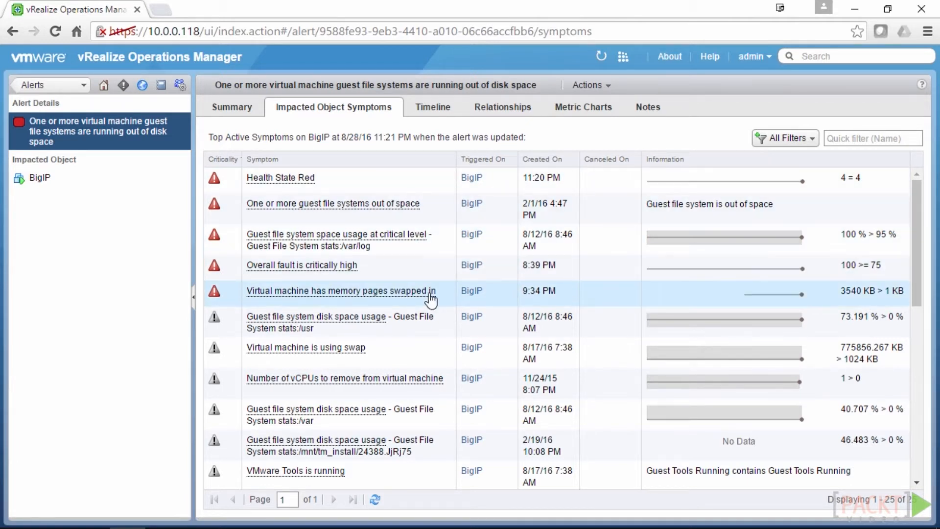
left_click(440, 112)
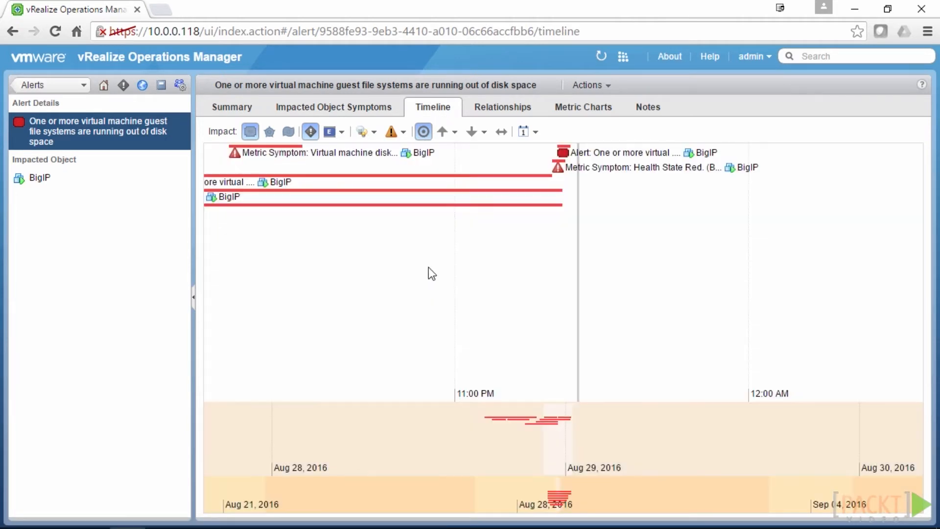
left_click(509, 113)
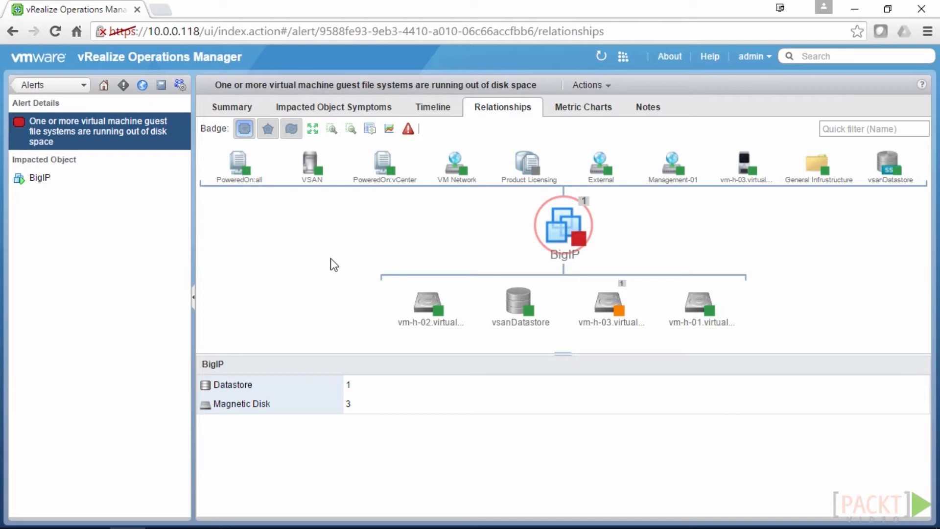
left_click(583, 108)
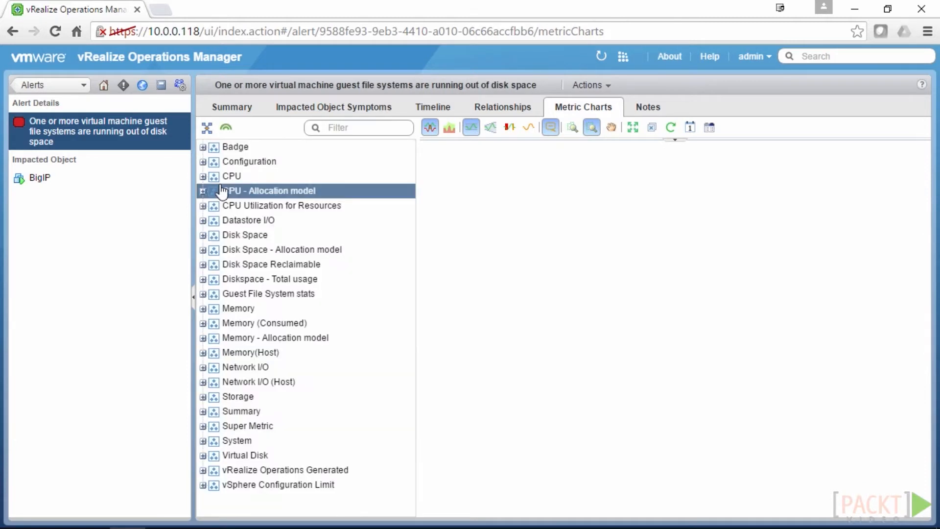
left_click(203, 176)
left_click(245, 220)
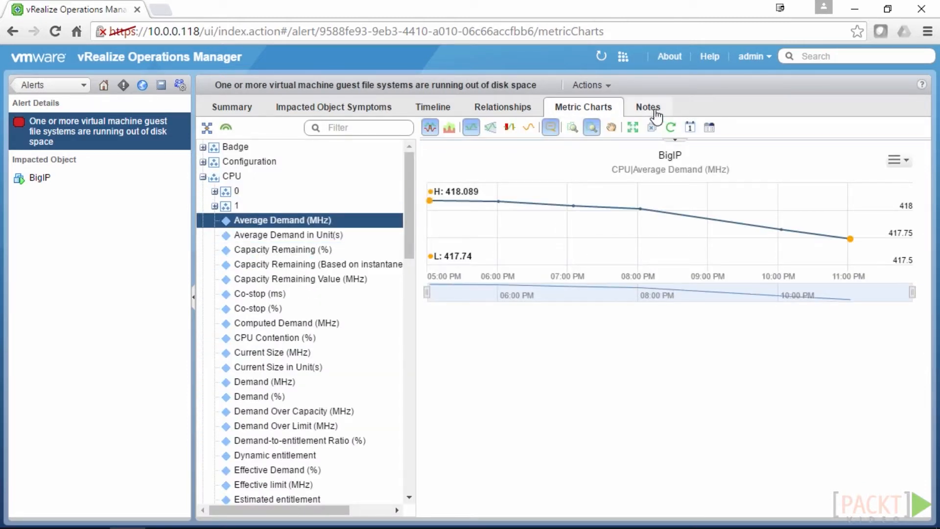
left_click(655, 112)
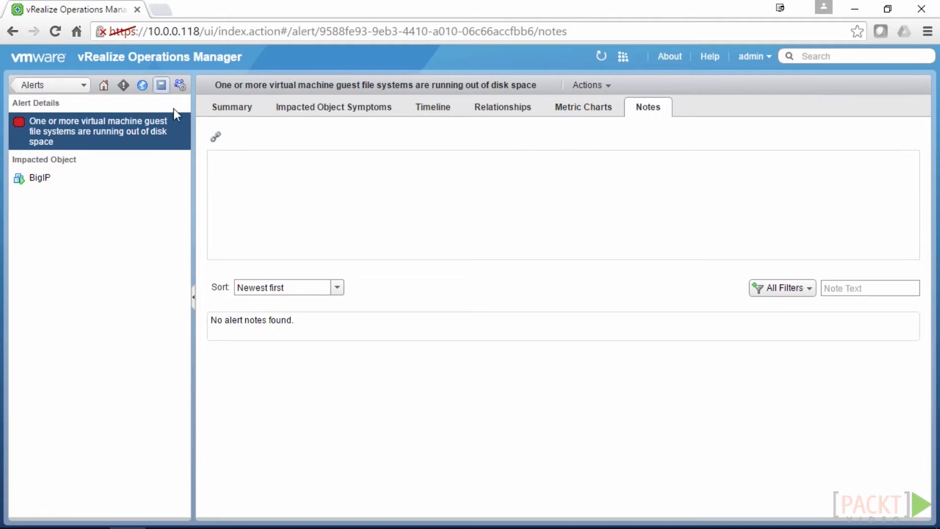
Cancel the BigIP disk-space alert from the Health Alerts list and confirm
left_click(38, 87)
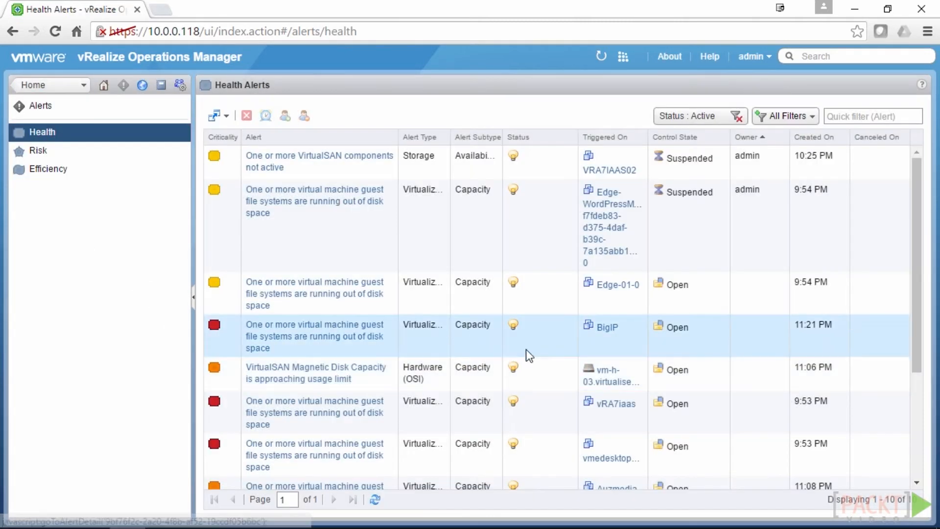
left_click(542, 336)
left_click(247, 115)
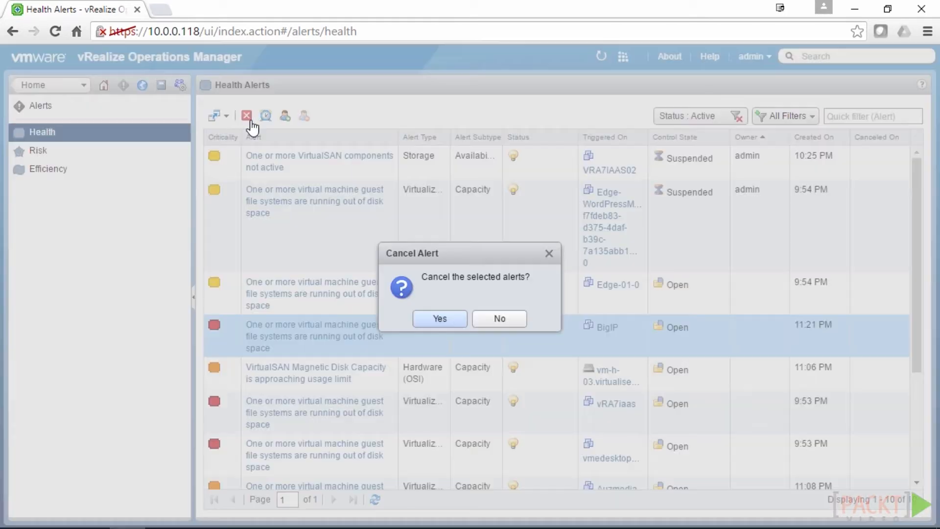
left_click(443, 323)
left_click(446, 323)
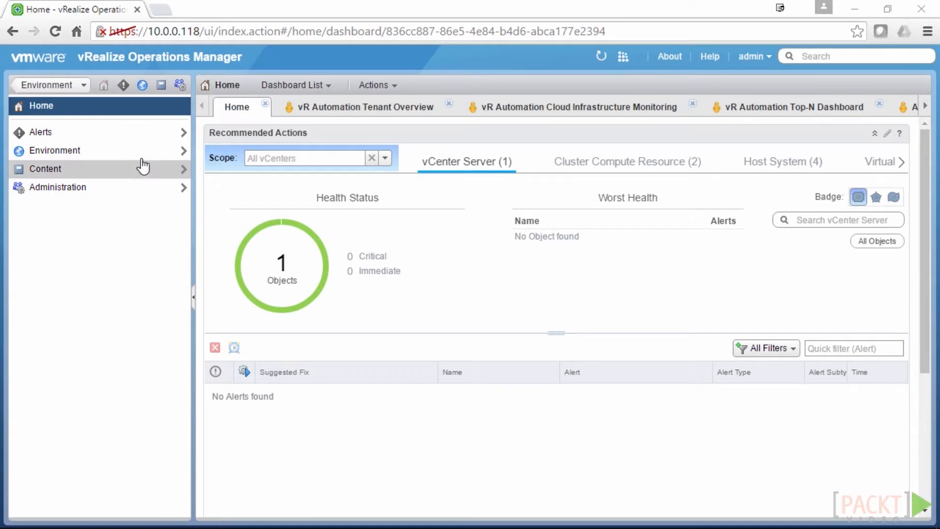
Open Environment Overview to list its 13 healthy groups, then view Custom Datacenters
left_click(144, 90)
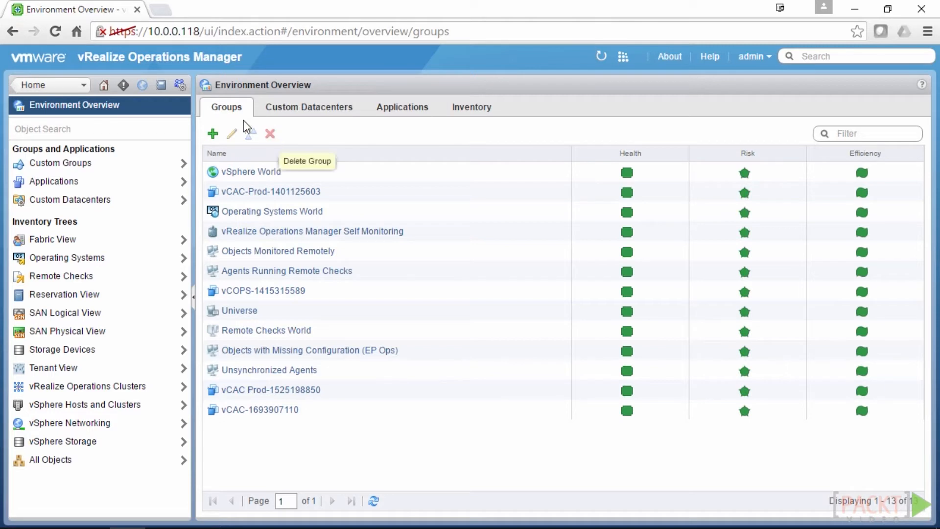
left_click(321, 112)
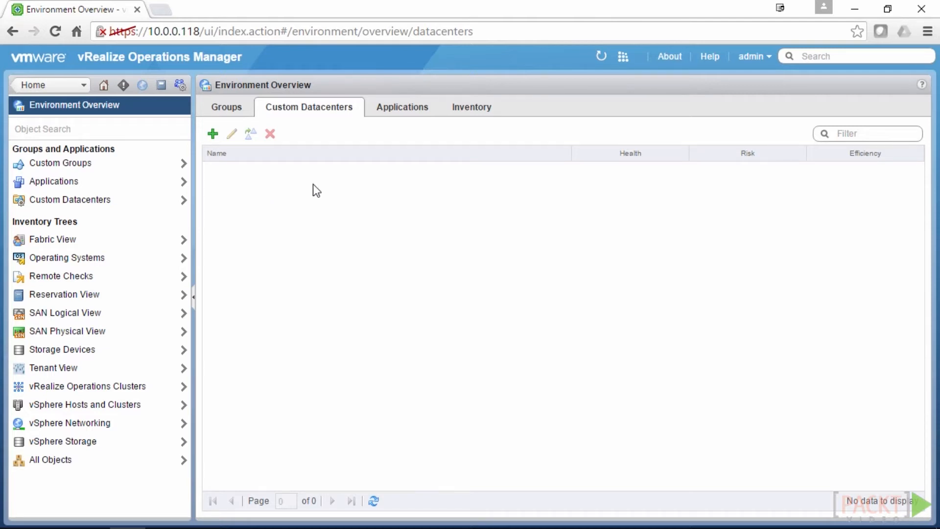
Browse the Applications and Inventory tabs and Custom Groups, then open the vSphere Hosts and Clusters tree
left_click(386, 110)
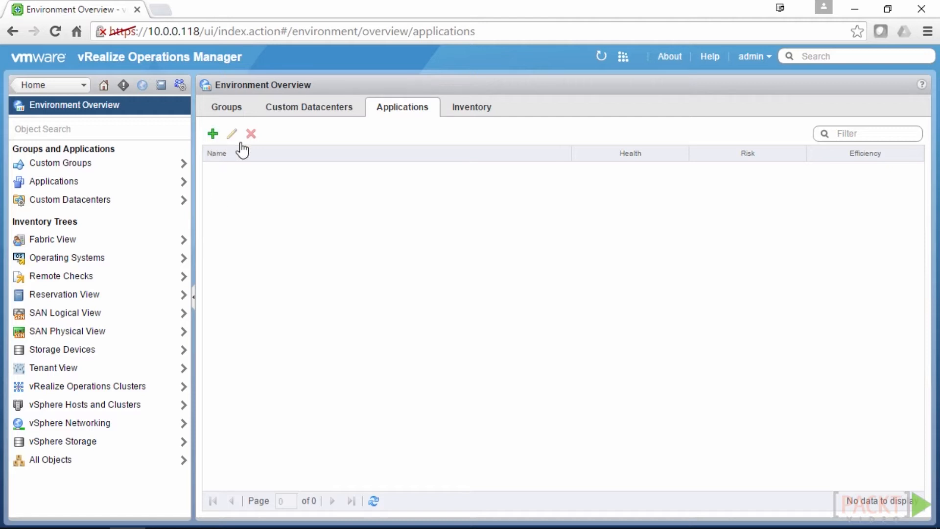
left_click(463, 111)
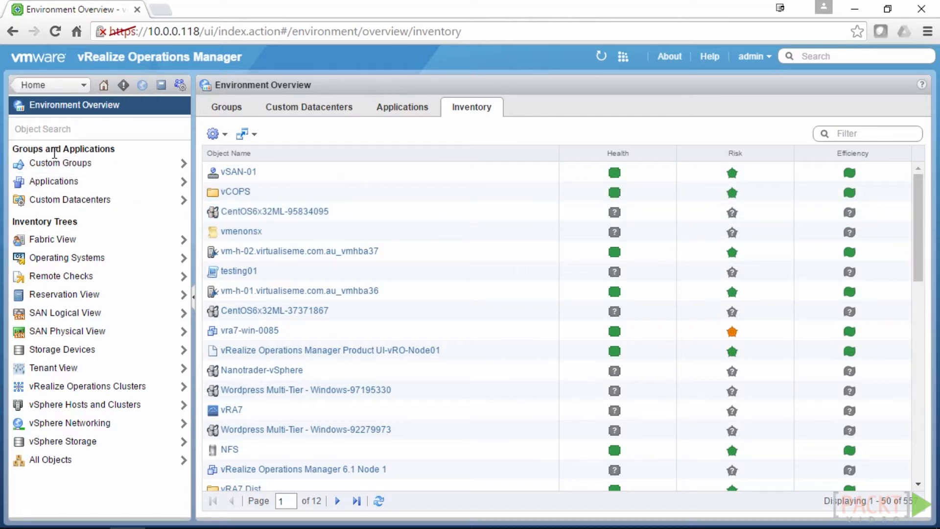
left_click(68, 163)
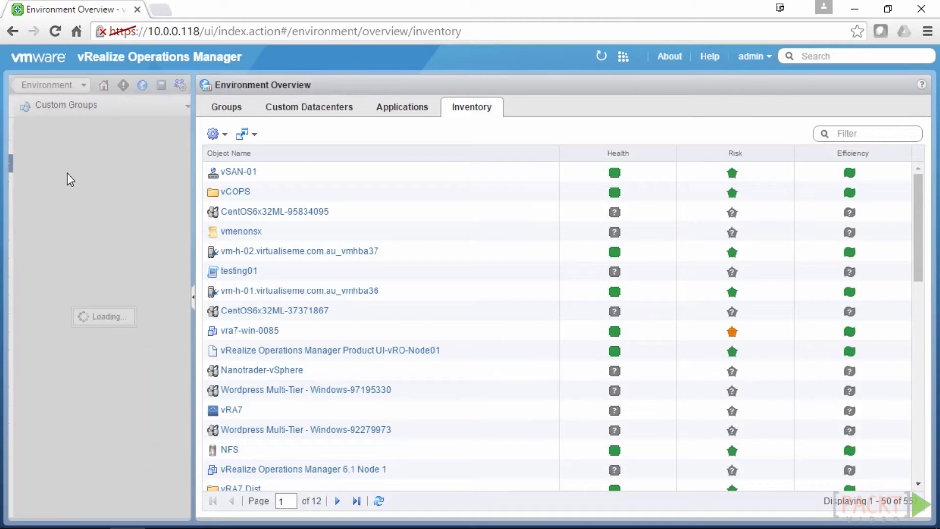
left_click(53, 89)
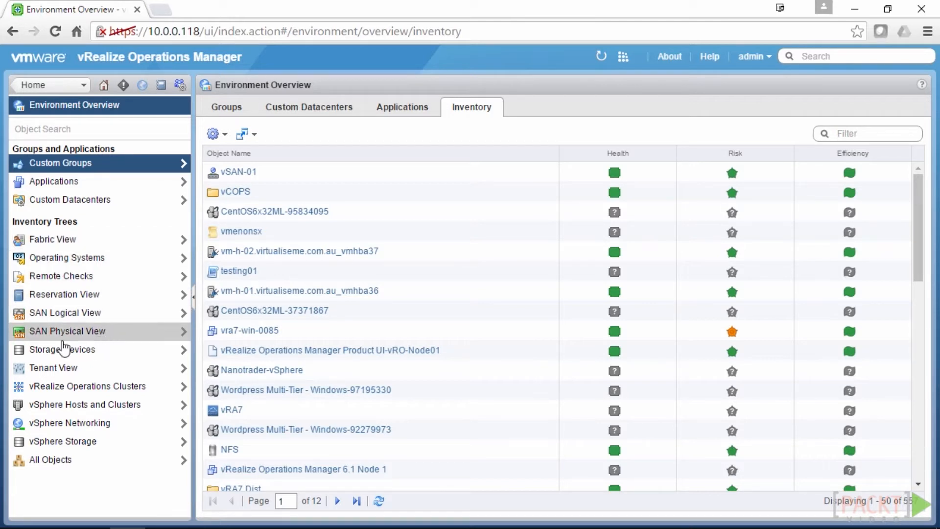
left_click(117, 411)
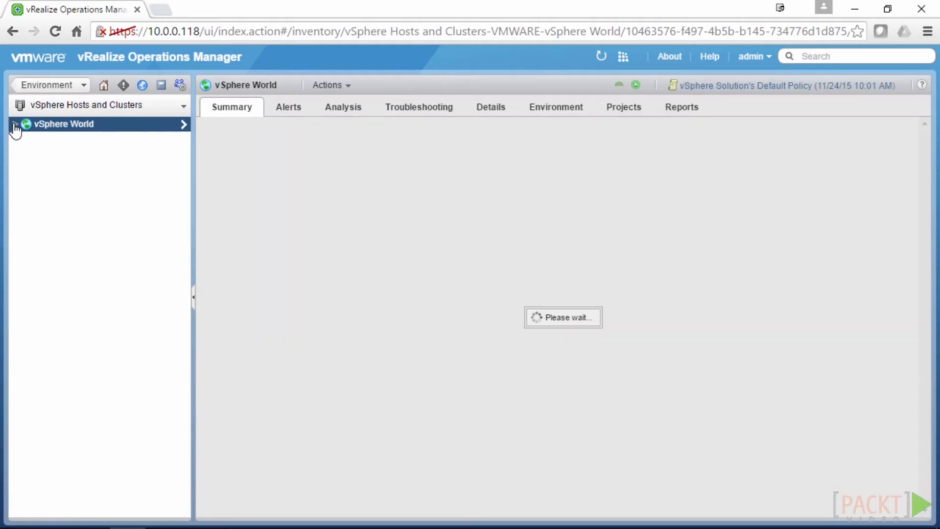
Expand vSphere World > vCenter > Datacenter > virtualiseme > vm-h-01 > clone centos and show vsanDatastore's summary
left_click(15, 124)
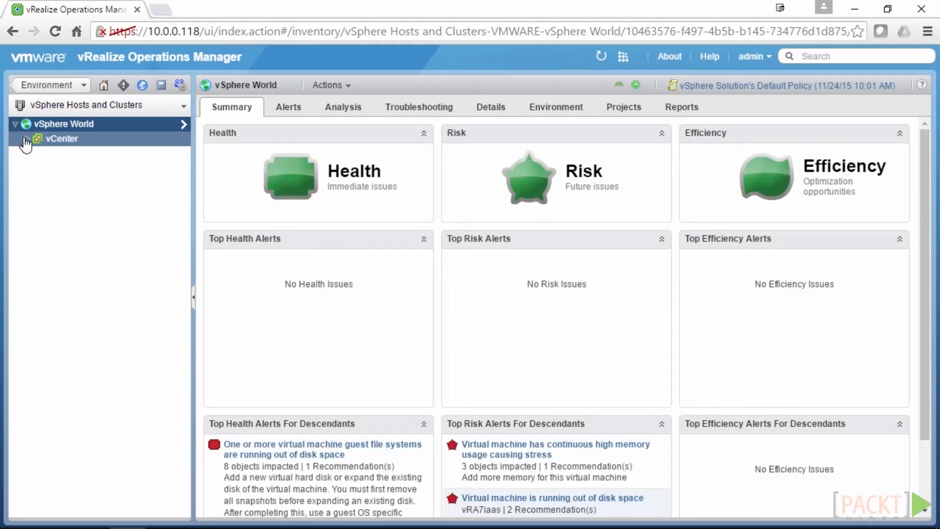
left_click(26, 138)
left_click(38, 154)
left_click(49, 182)
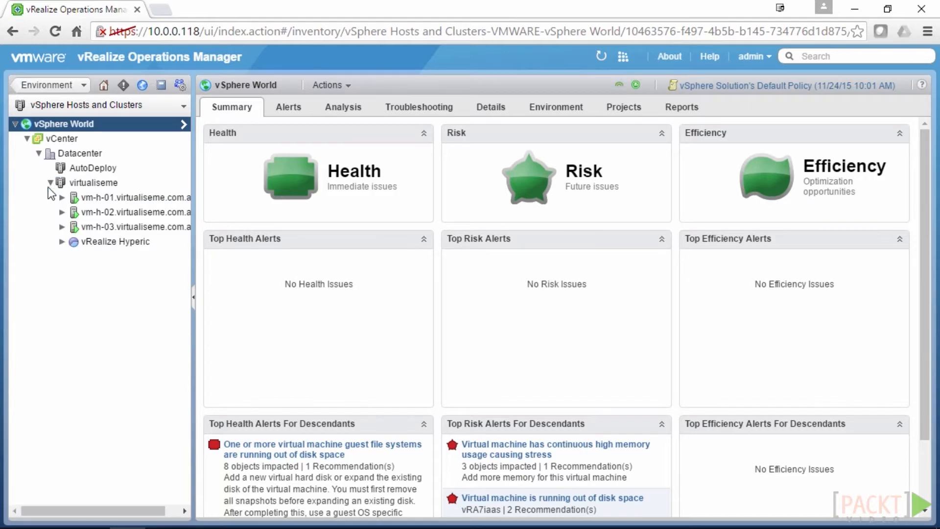
left_click(62, 197)
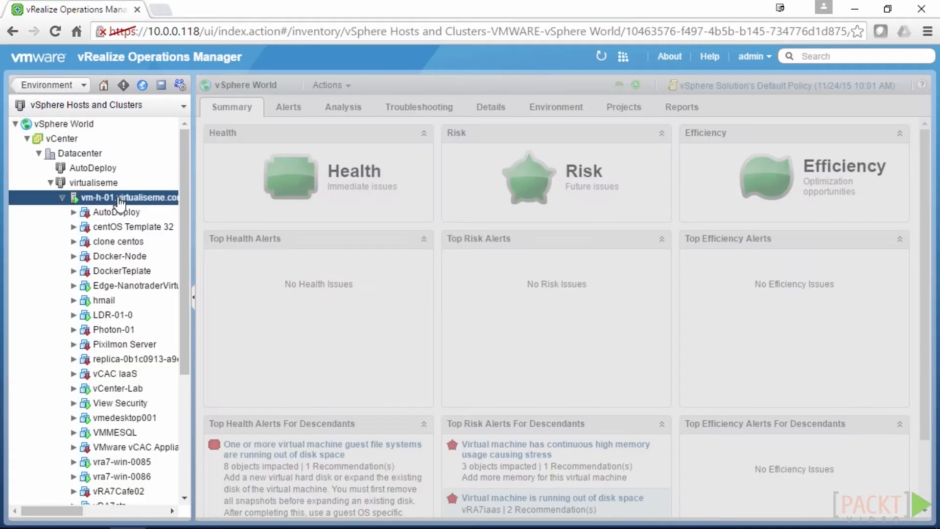
left_click(94, 257)
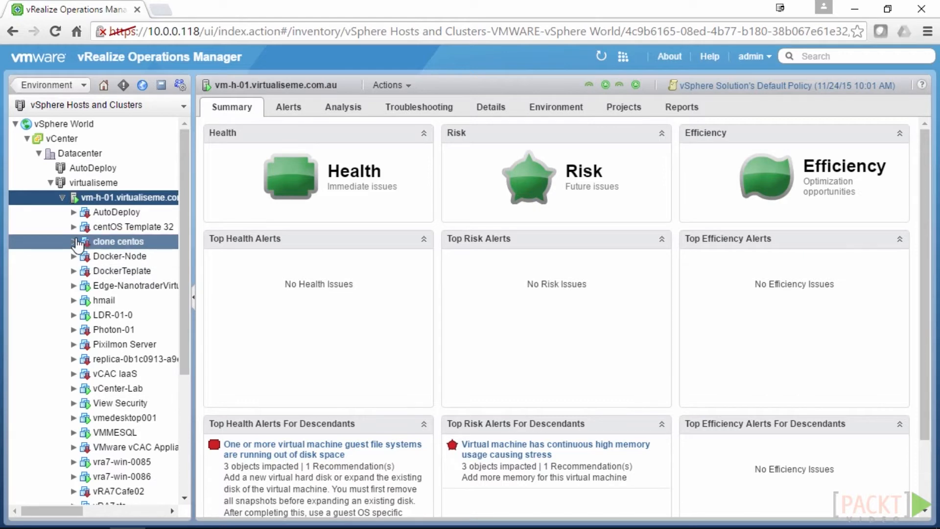
left_click(73, 241)
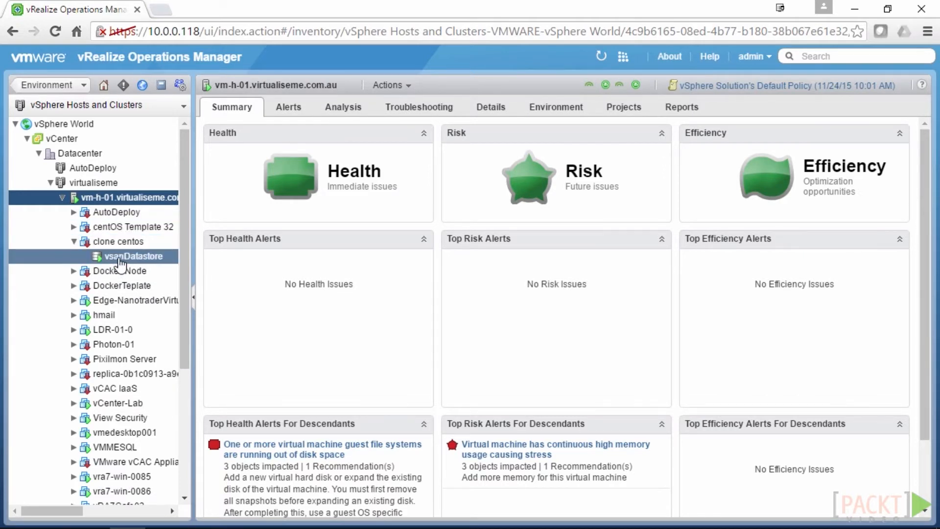
left_click(119, 260)
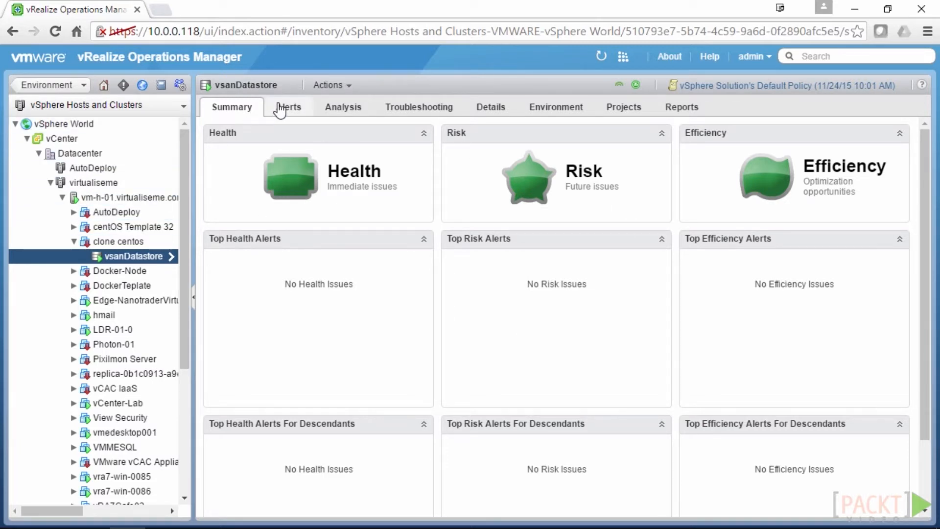
Check vsanDatastore's alerts and analysis, open Troubleshooting > All Metrics, then switch to clone centos
left_click(280, 109)
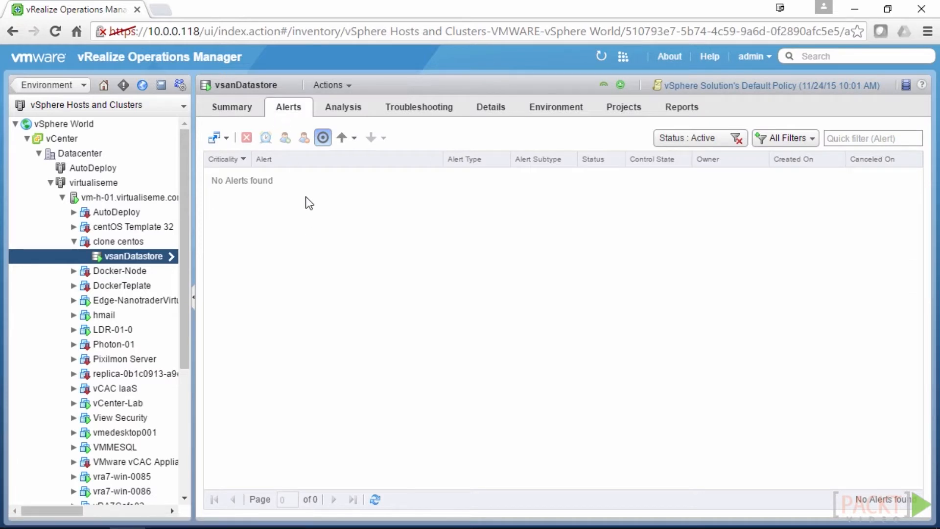
left_click(341, 110)
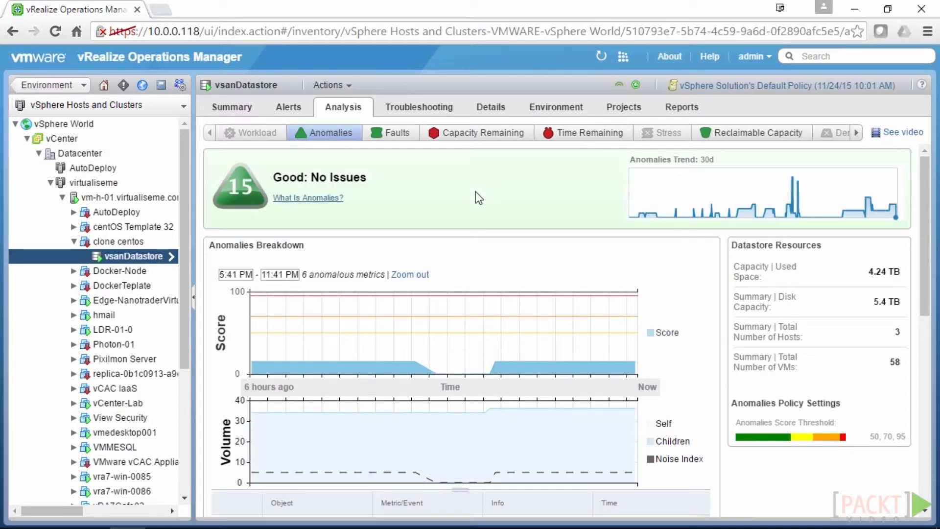
left_click(428, 116)
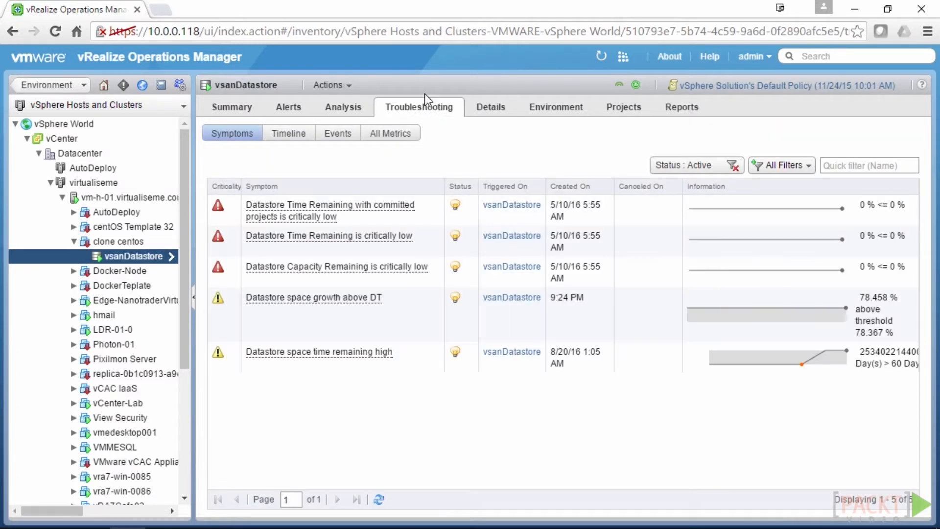
left_click(391, 135)
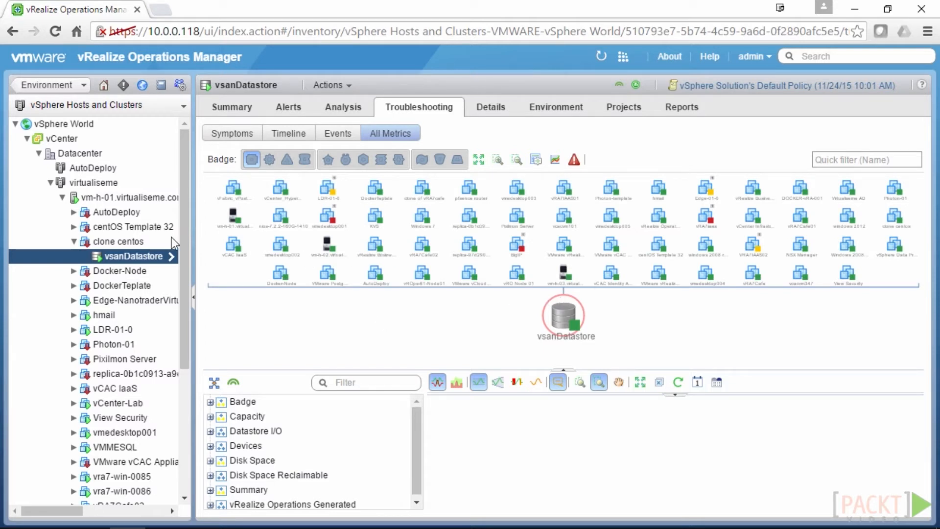
left_click(118, 241)
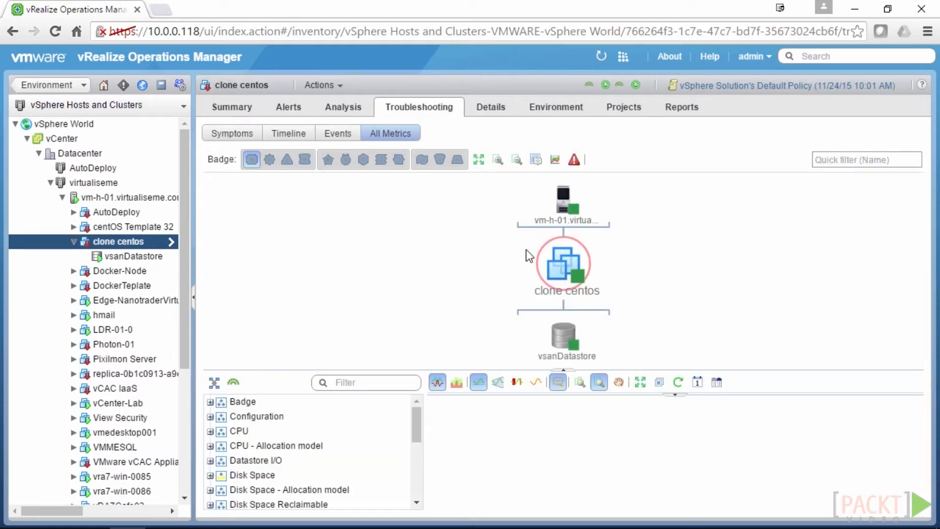
mouse_move(565, 342)
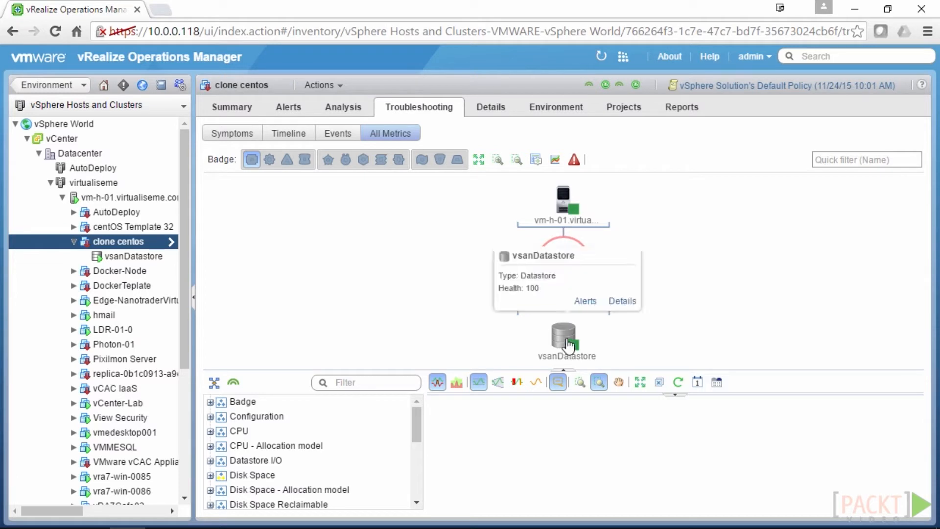
Review clone centos's Details and Environment views, then return to Environment Overview via the hierarchy list
left_click(493, 109)
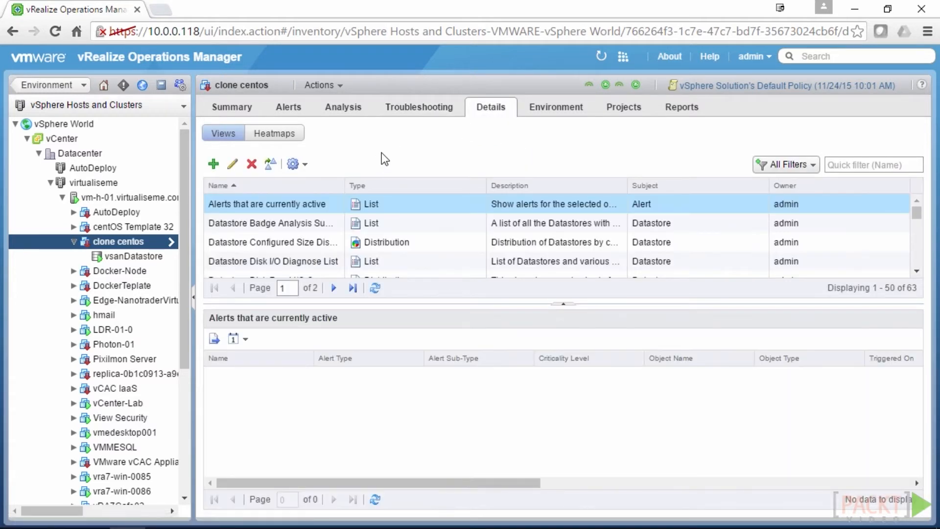
left_click(566, 112)
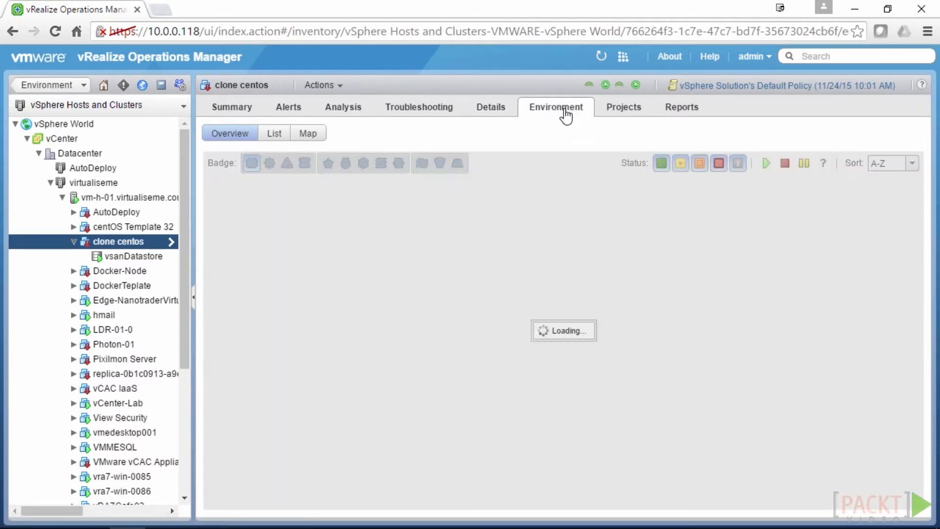
scroll(488, 292, "down", 7)
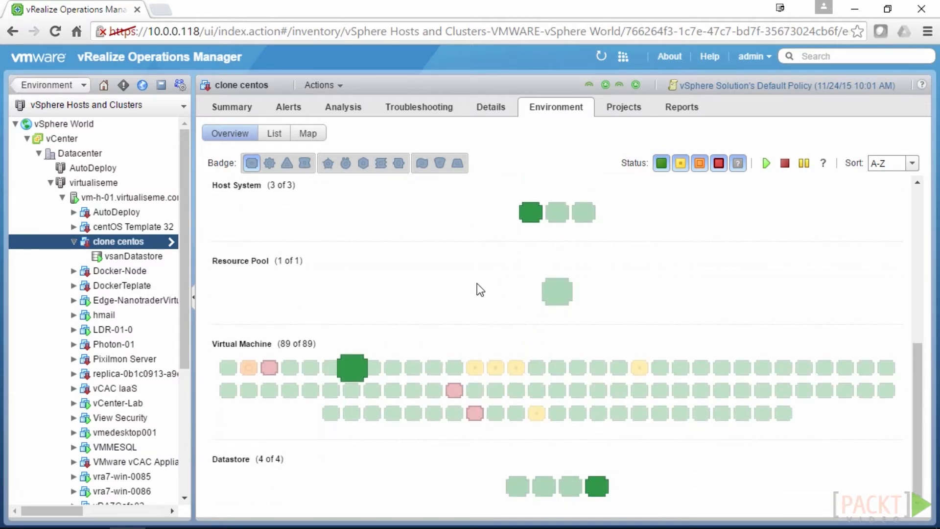
scroll(476, 283, "up", 7)
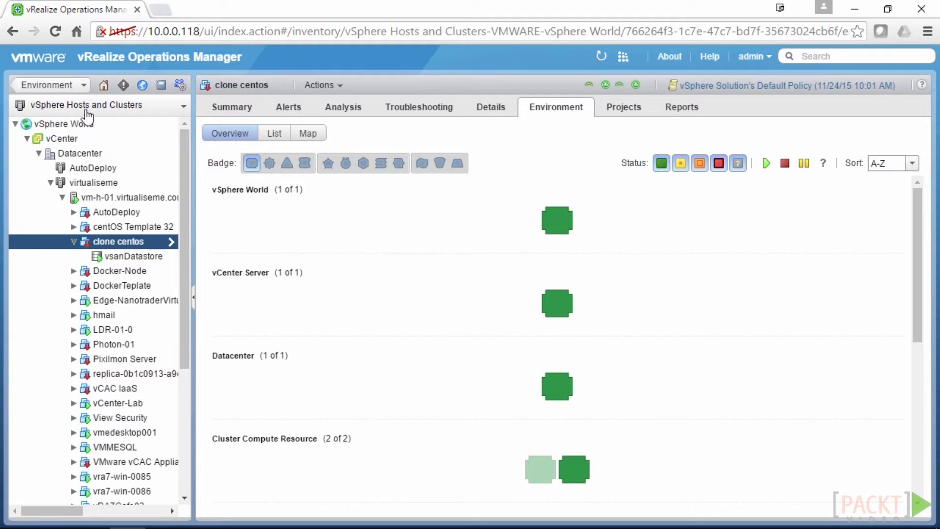
left_click(177, 105)
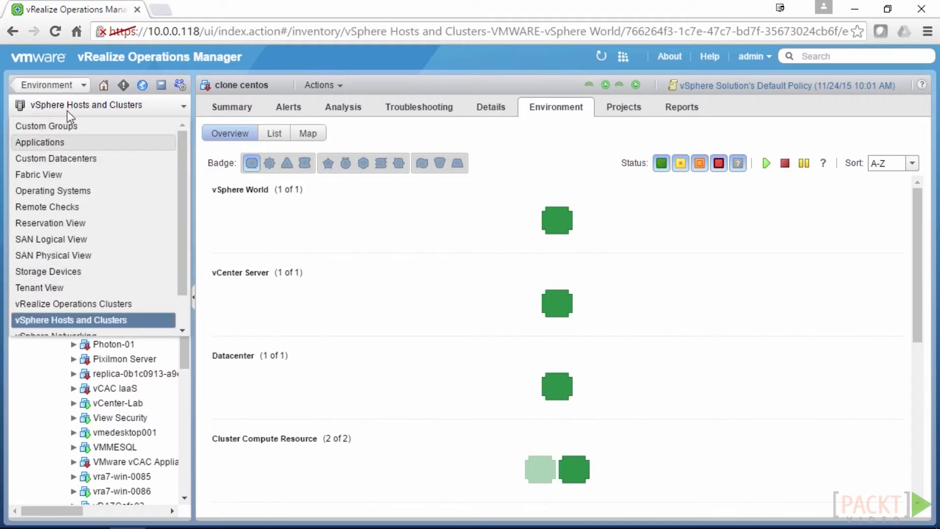
left_click(51, 85)
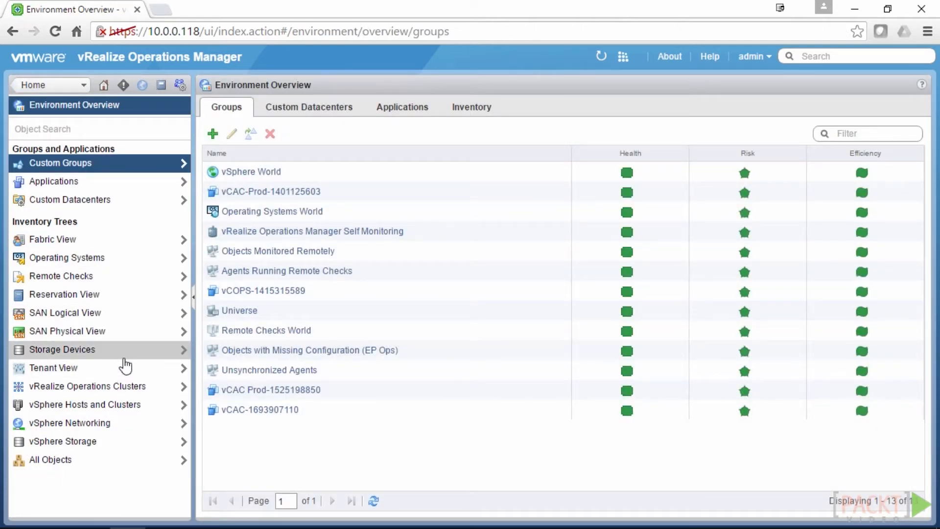
left_click(129, 423)
left_click(29, 124)
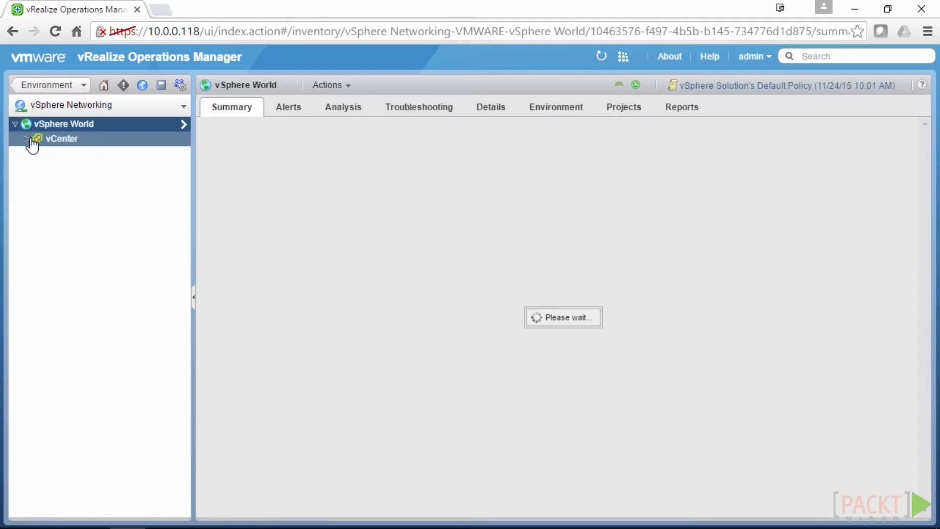
left_click(27, 139)
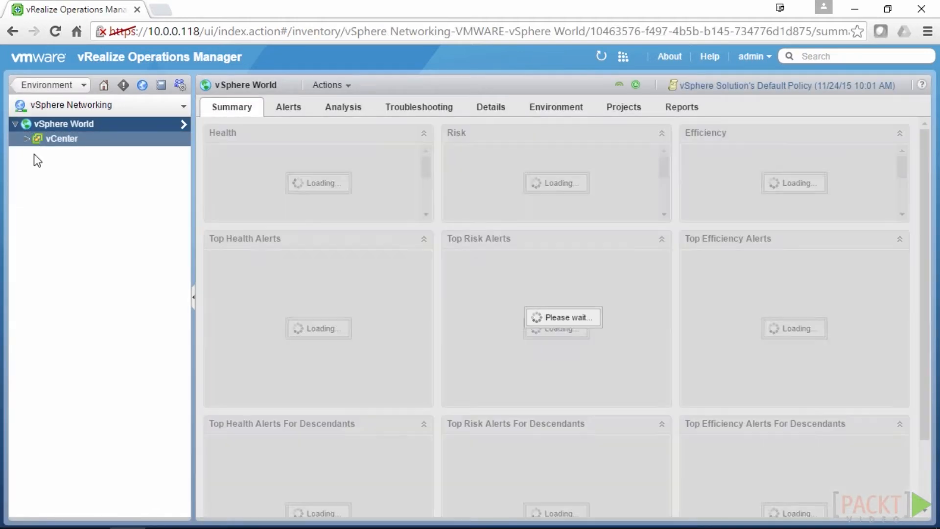
left_click(38, 154)
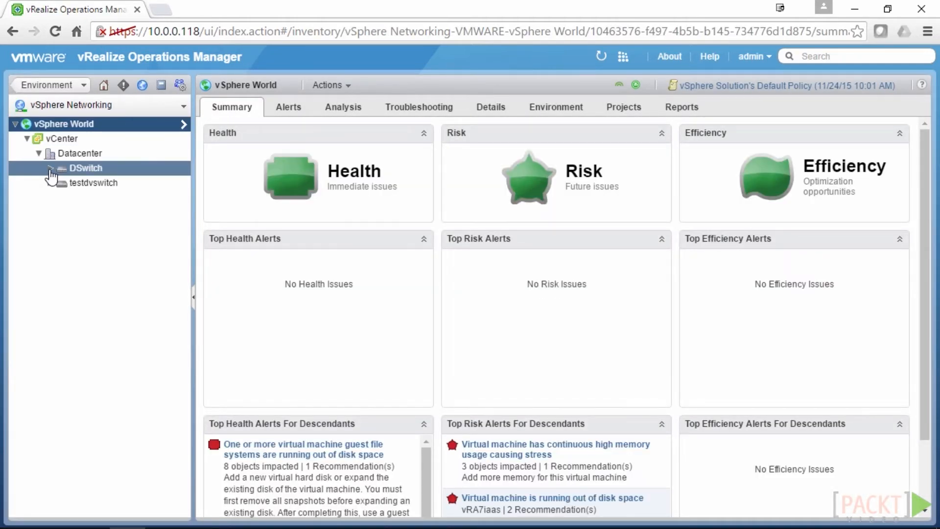
left_click(50, 168)
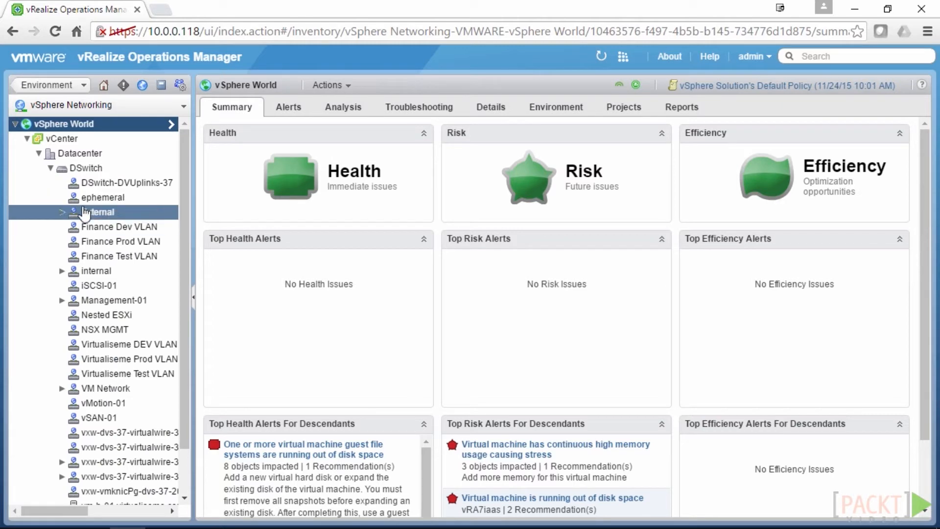
left_click(35, 87)
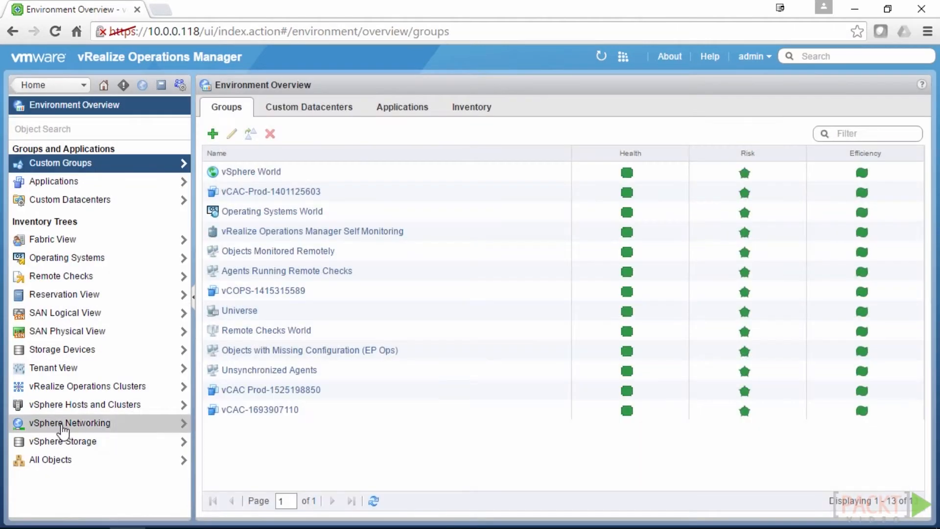
left_click(88, 460)
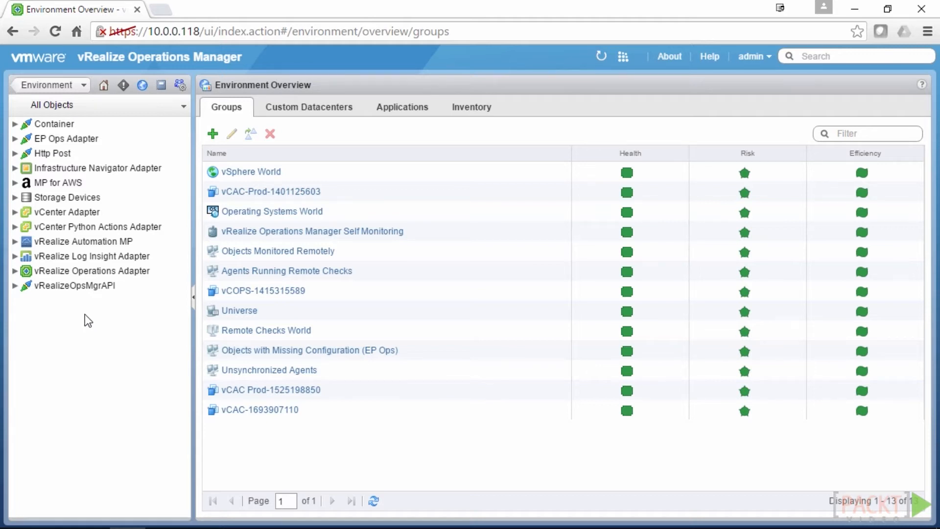
left_click(15, 212)
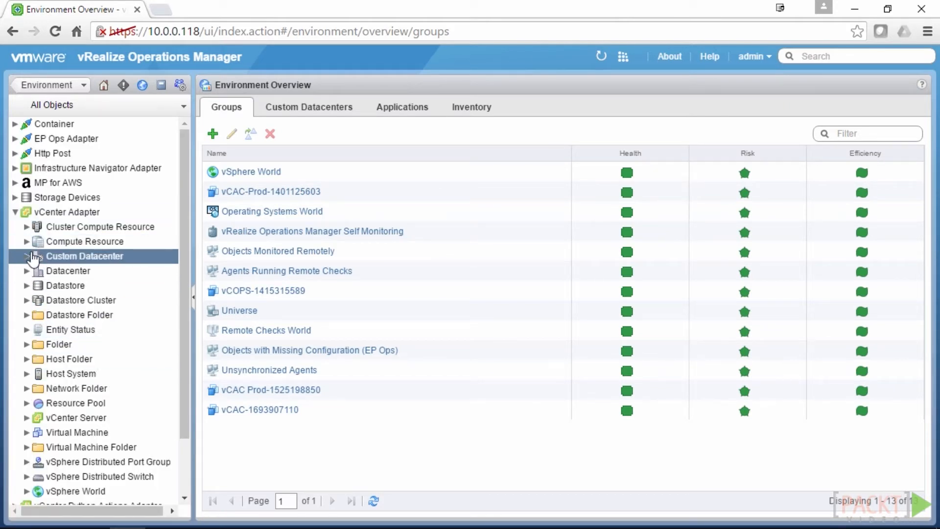
left_click(27, 376)
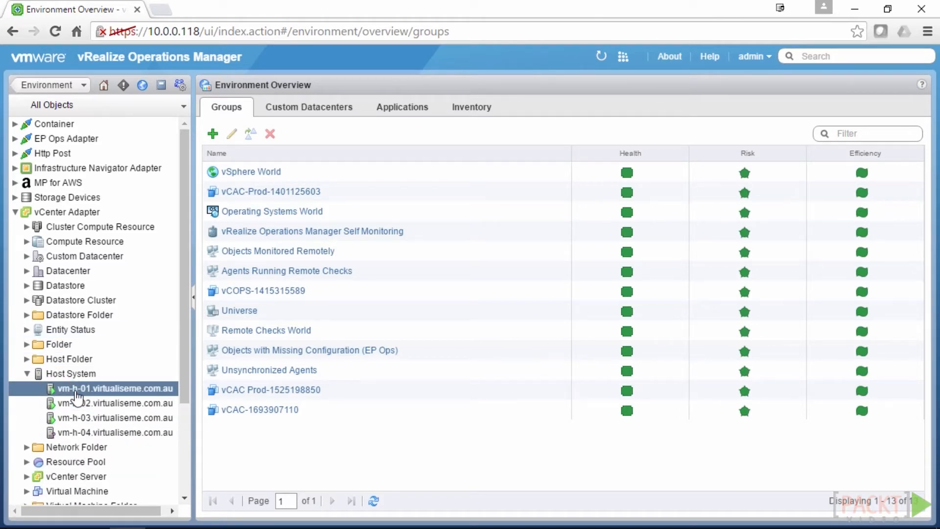
left_click(74, 389)
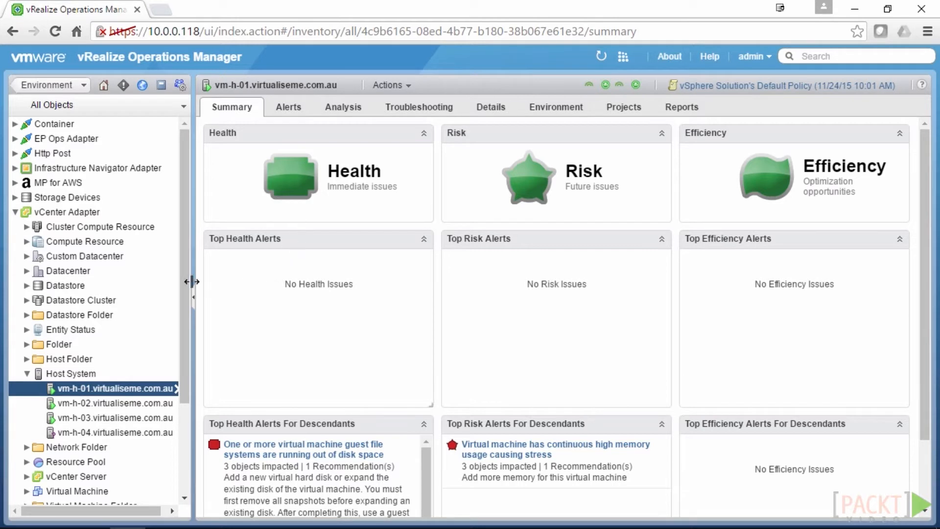
left_click_drag(184, 286, 174, 383)
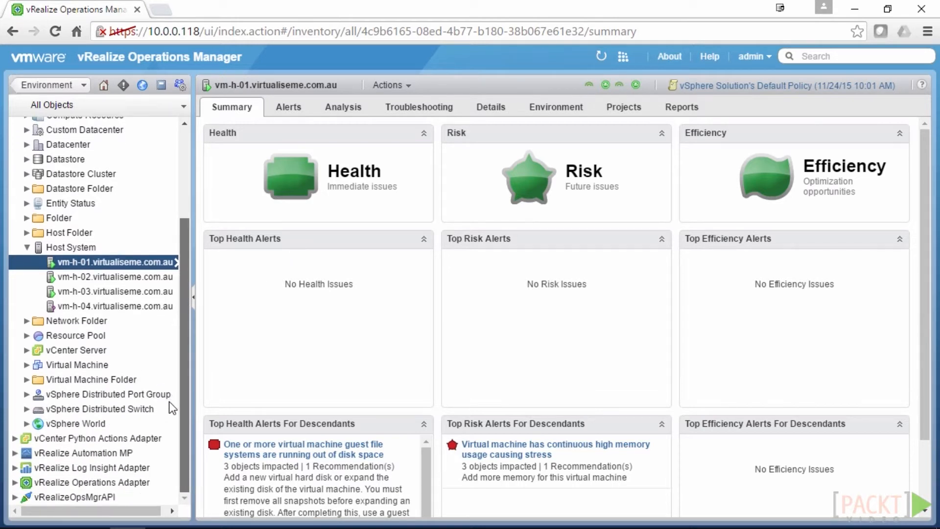
scroll(169, 401, "up", 3)
left_click(15, 214)
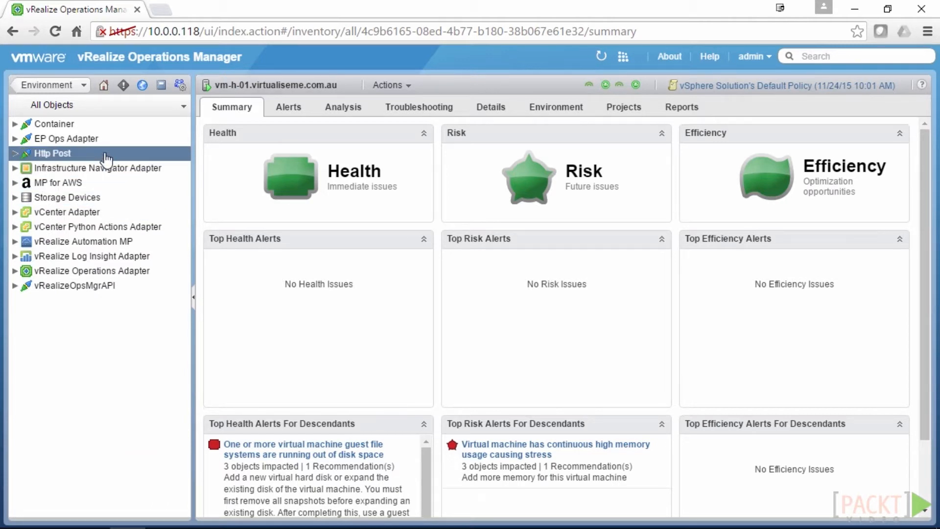
left_click(43, 86)
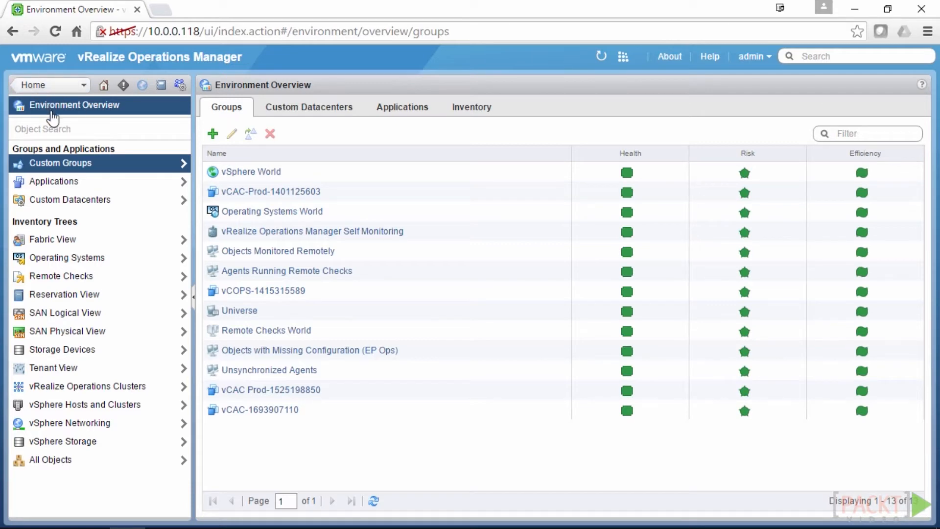
left_click(70, 82)
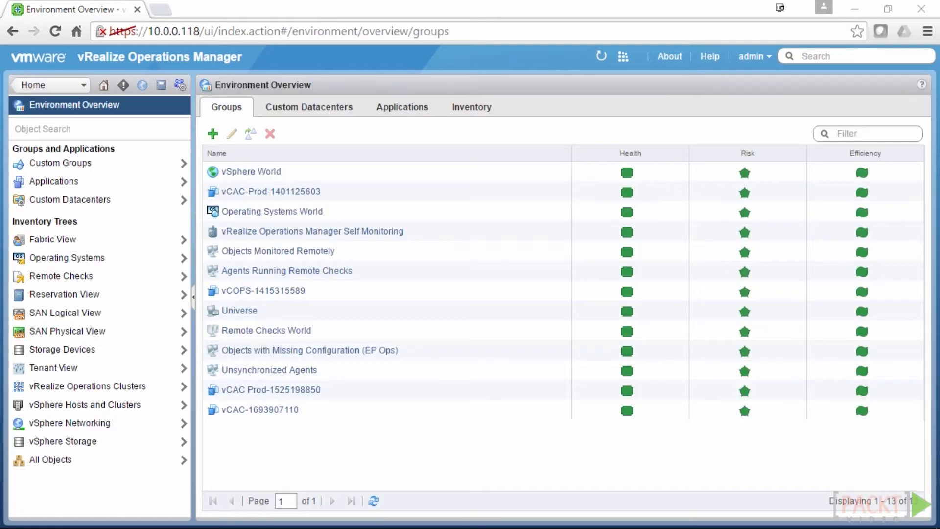
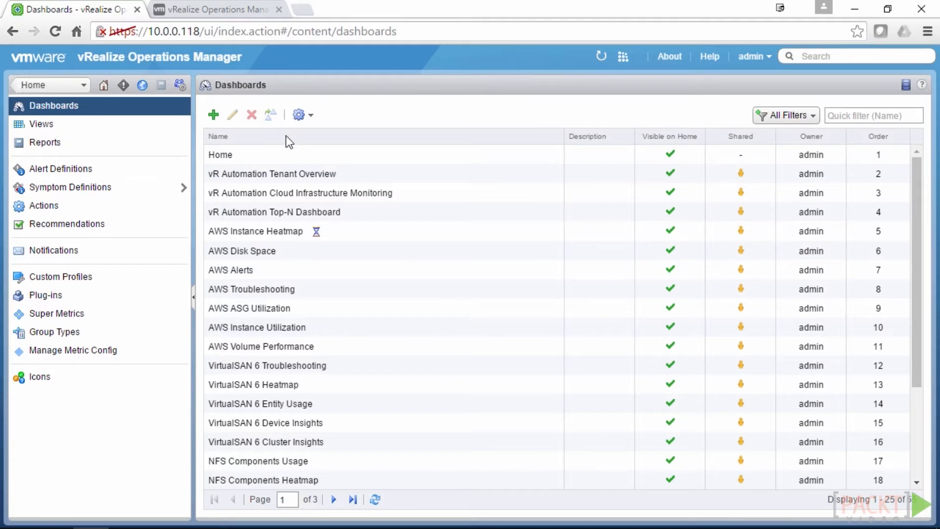
Select the AWS Troubleshooting dashboard, glance at its gear options, then switch to the Views list
left_click(286, 288)
left_click(311, 119)
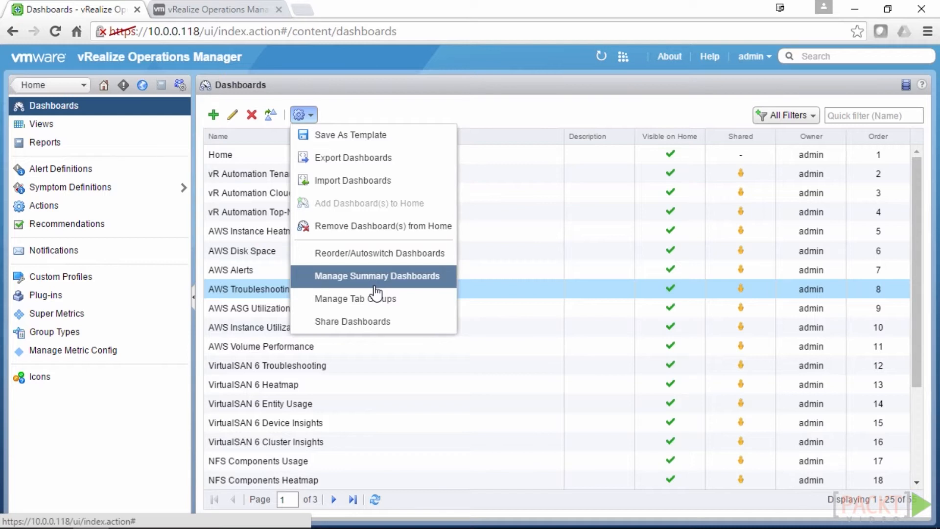
left_click(380, 84)
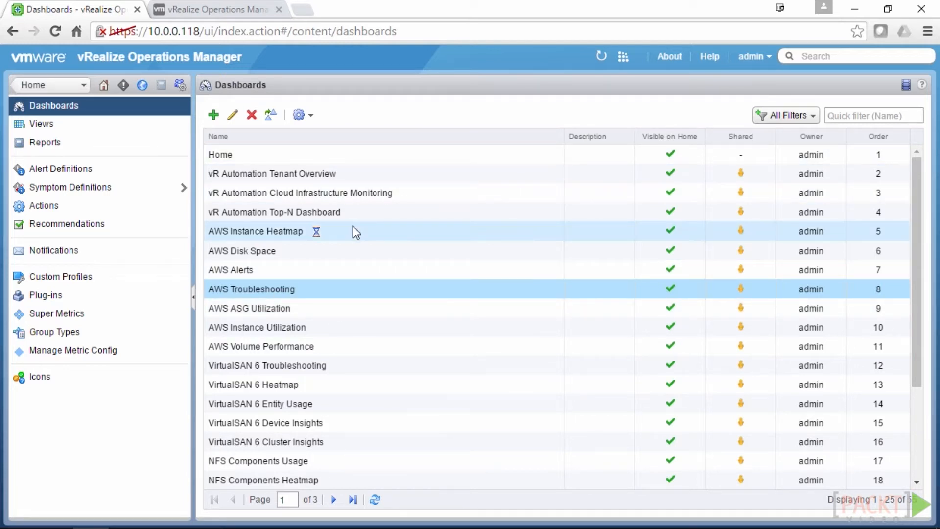
left_click(121, 128)
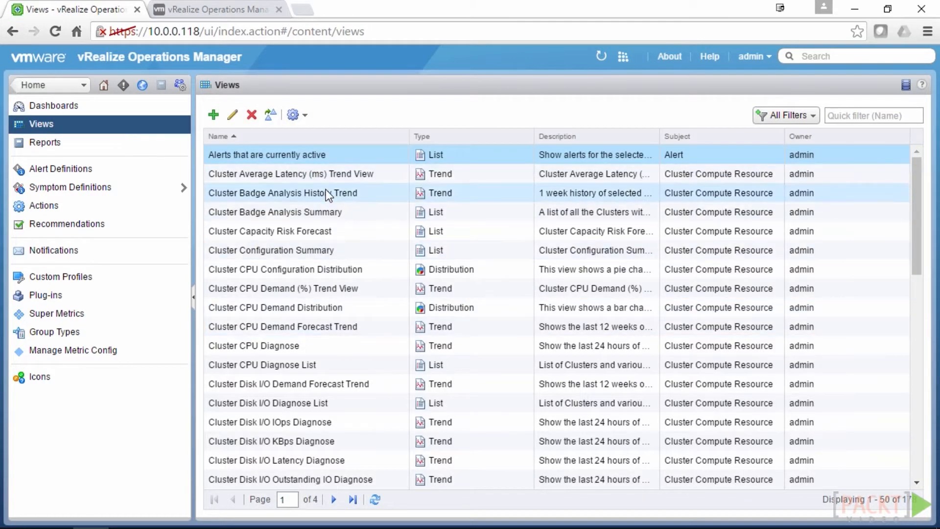
Check the Views export/import gear options, then go to the Reports templates page
left_click(304, 116)
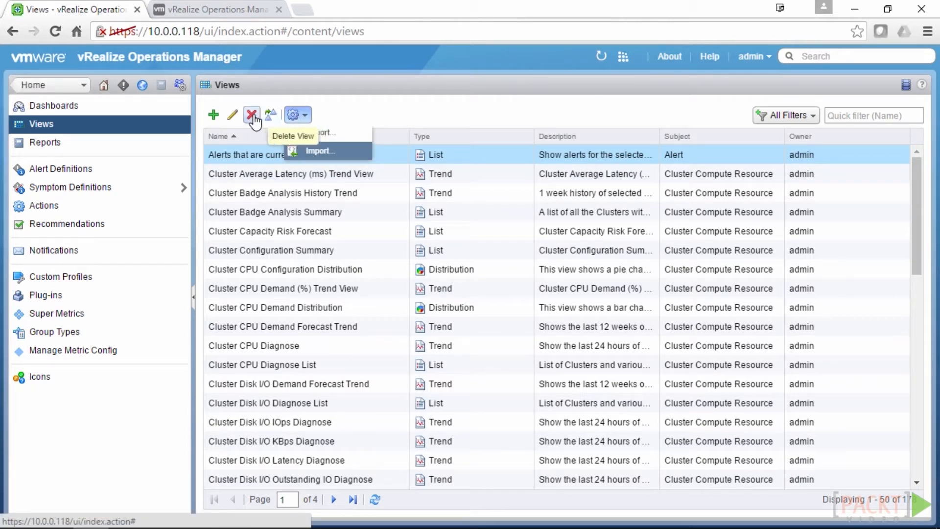
left_click(356, 101)
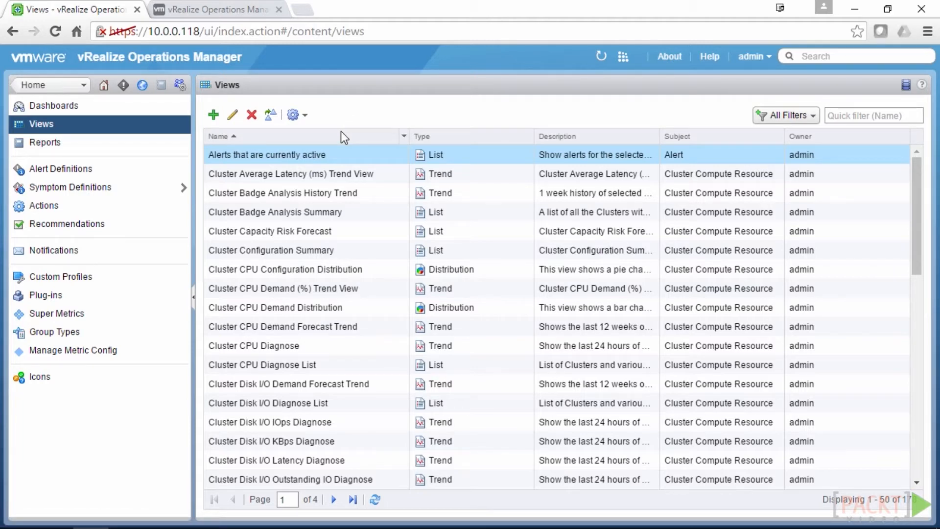
left_click(98, 143)
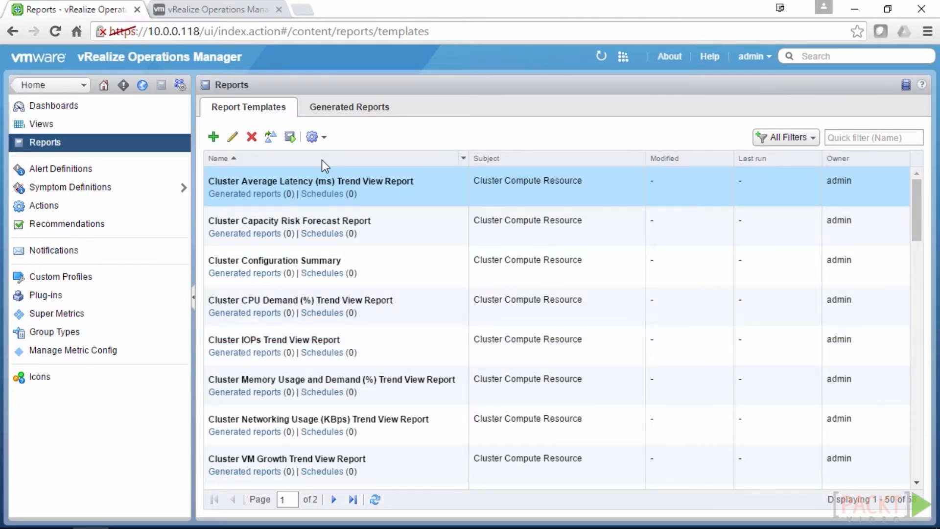
Review report template options and the five generated 'The Cluster Dash' reports, then open Alert Definitions
left_click(323, 142)
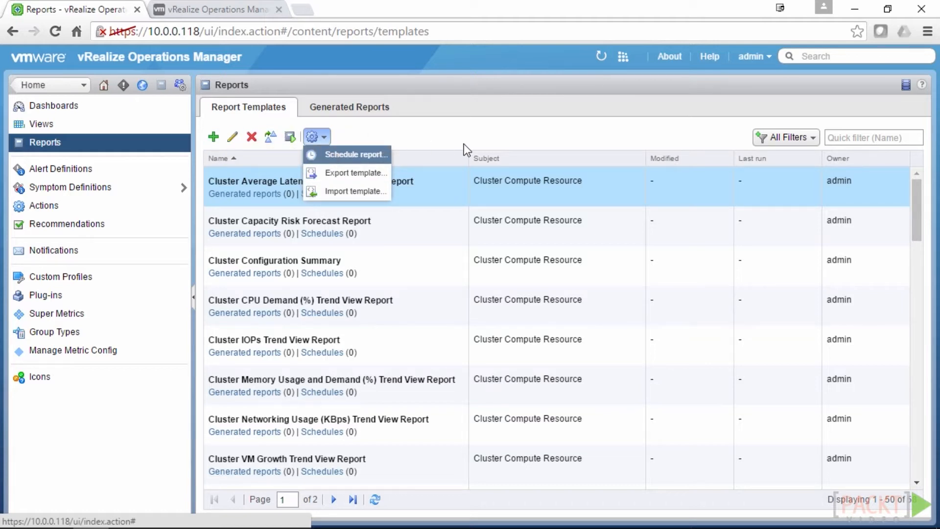
left_click(449, 134)
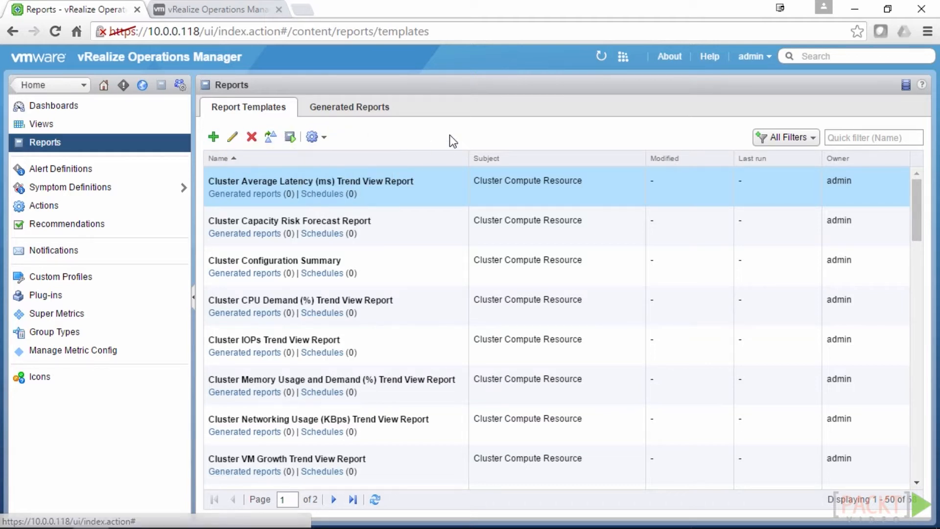
left_click(361, 112)
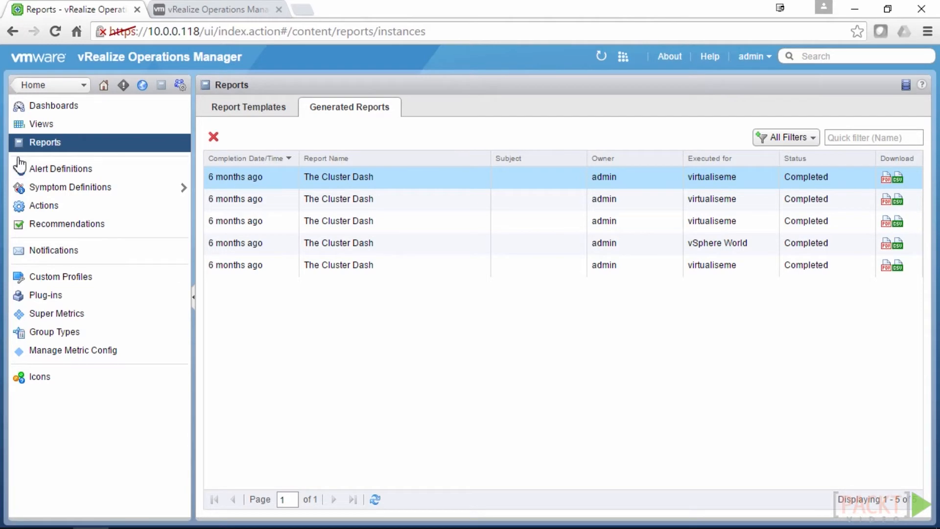
left_click(92, 171)
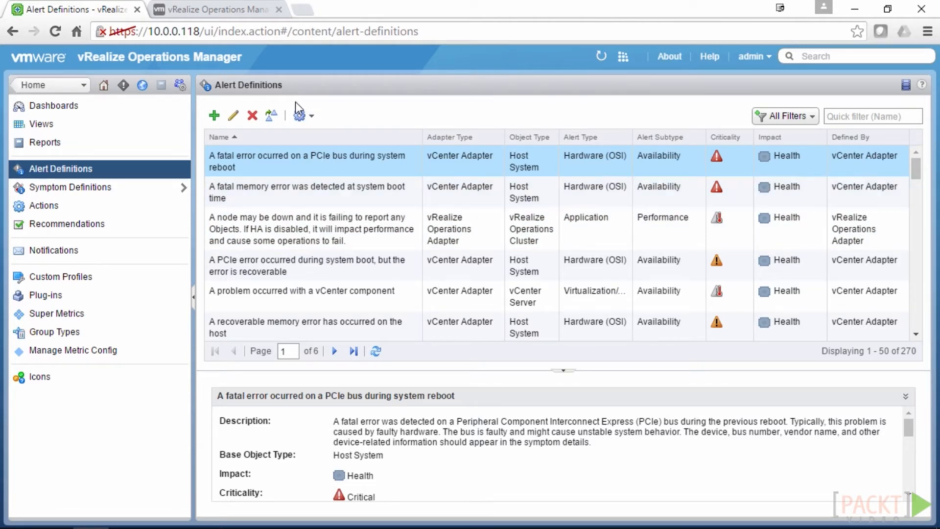
Check the alert definitions Export/Import options, then open Symptom Definitions
left_click(300, 115)
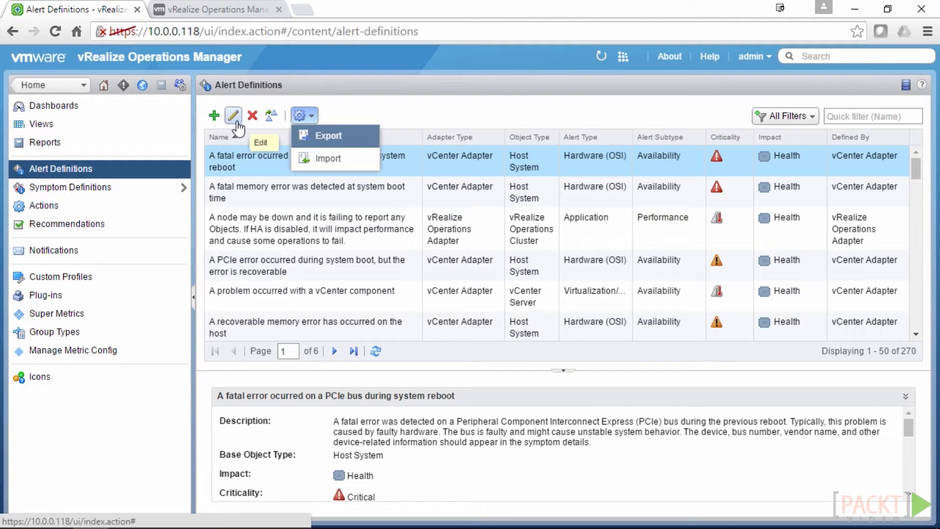
left_click(457, 111)
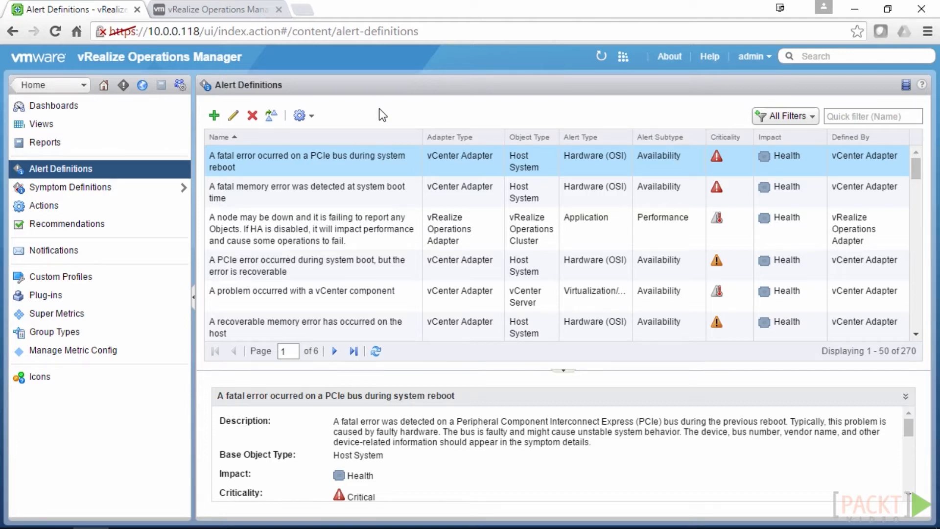
left_click(140, 187)
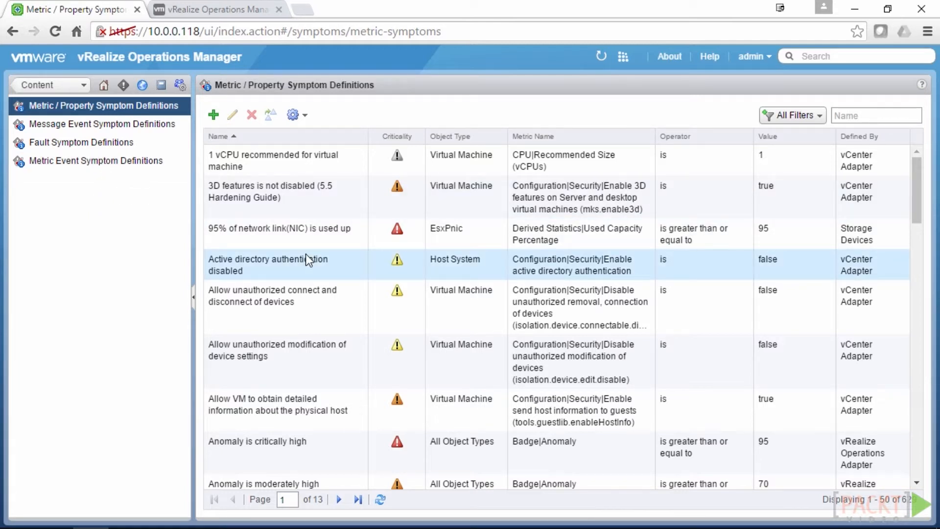
Browse Message Event, Fault, Metric Event and Metric/Property symptom definitions, then go back to Content
left_click(295, 115)
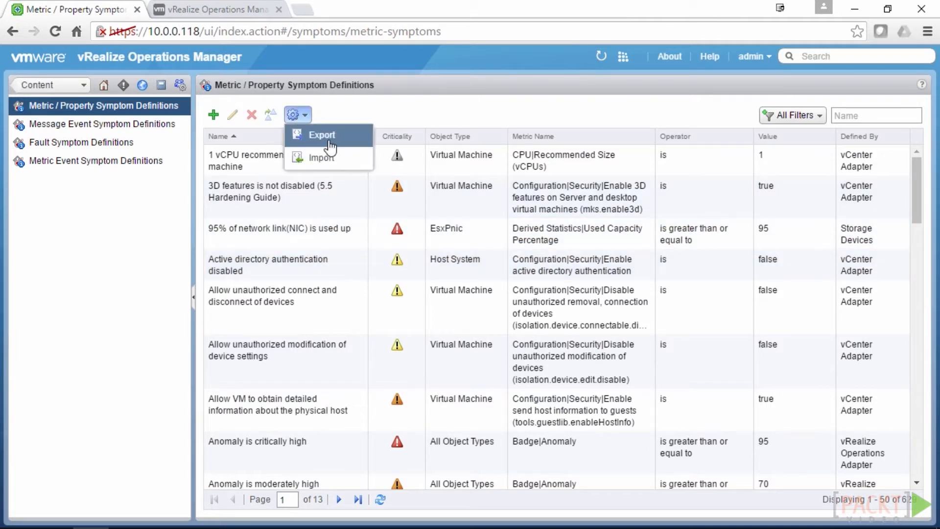
left_click(352, 109)
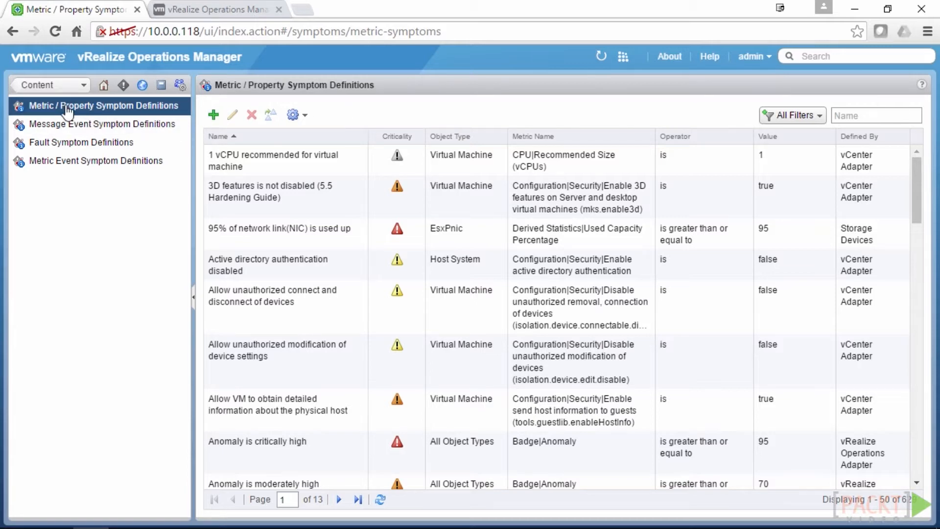
left_click(91, 129)
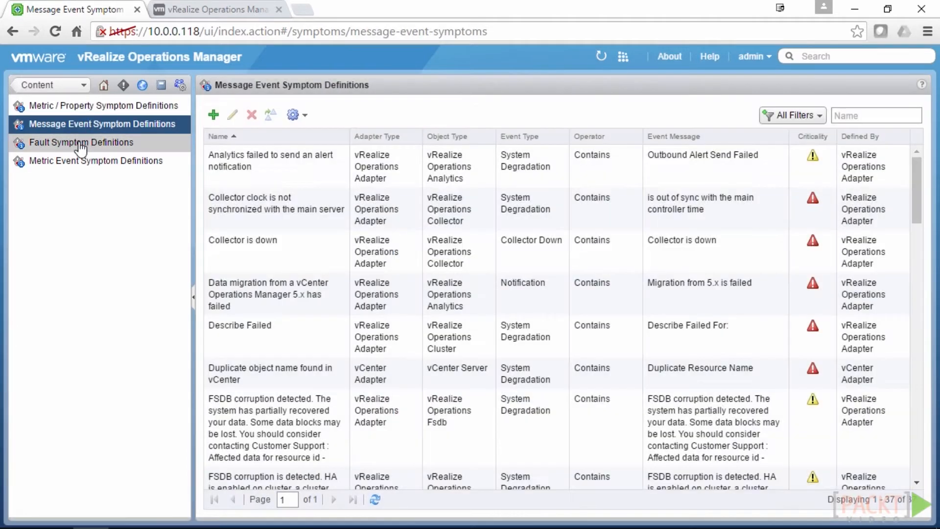
left_click(76, 142)
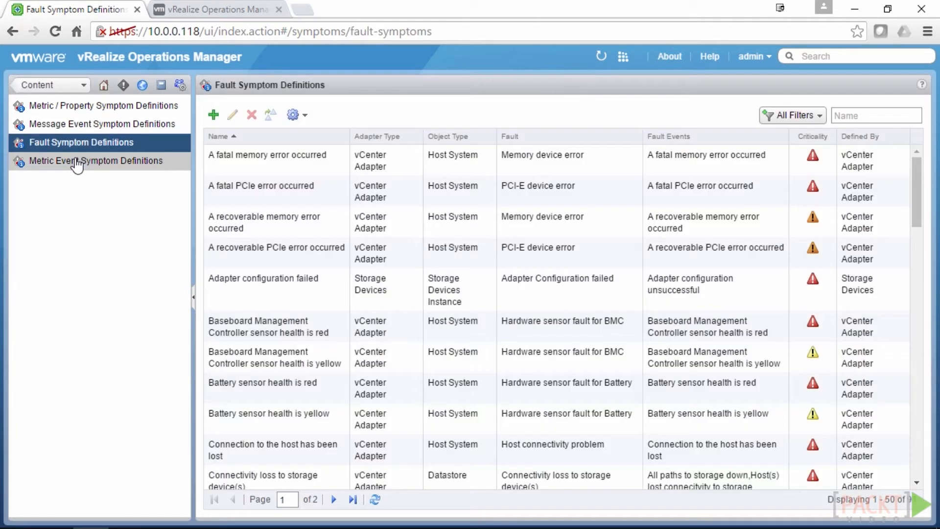
left_click(77, 161)
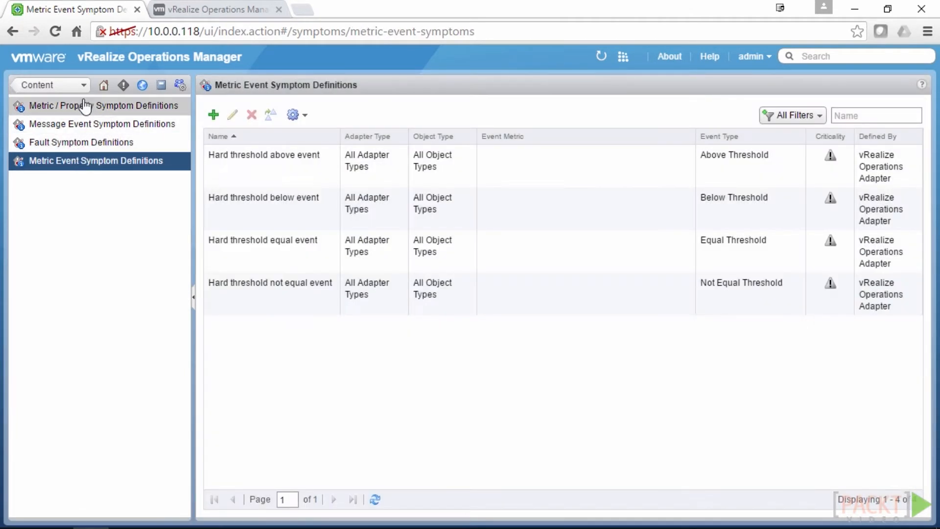
left_click(82, 109)
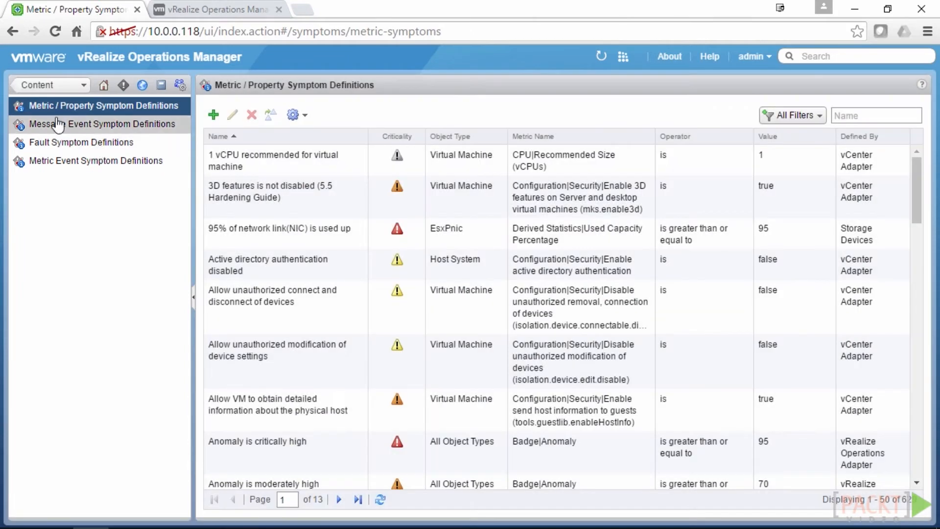
left_click(40, 88)
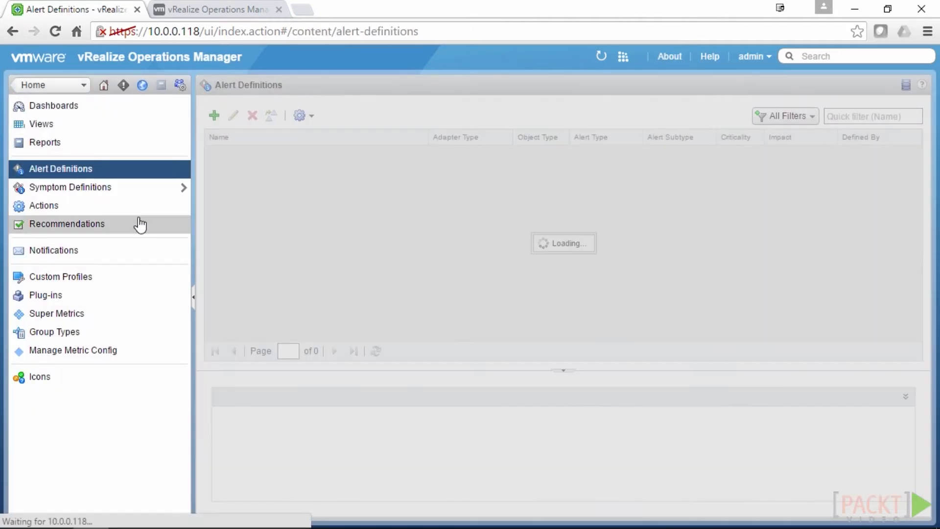
Scroll through the Actions table of VM and cluster actions, then move to Recommendations
left_click(82, 209)
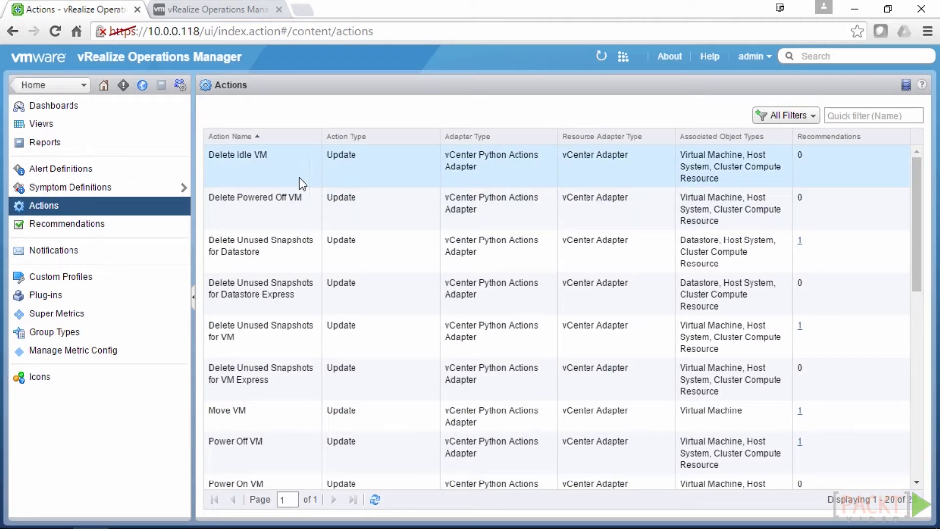
scroll(373, 310, "down", 7)
scroll(373, 316, "down", 3)
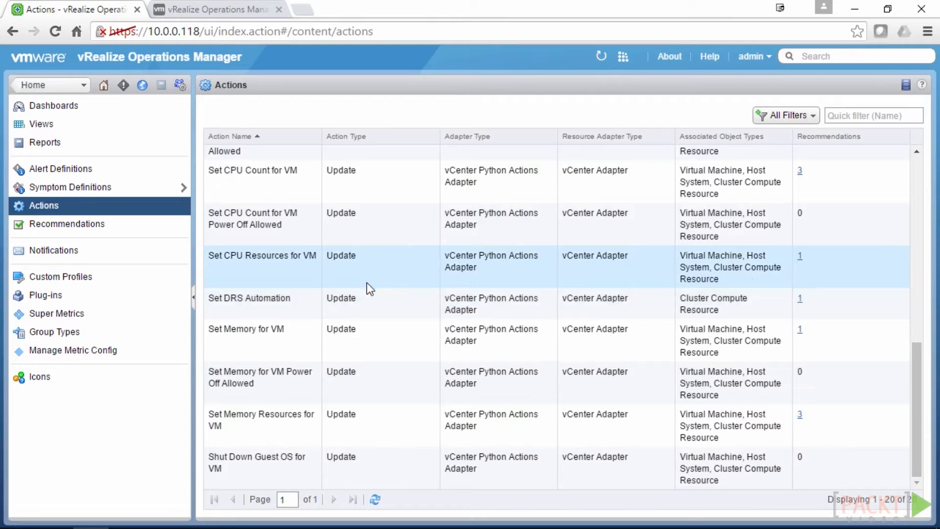
scroll(369, 292, "up", 3)
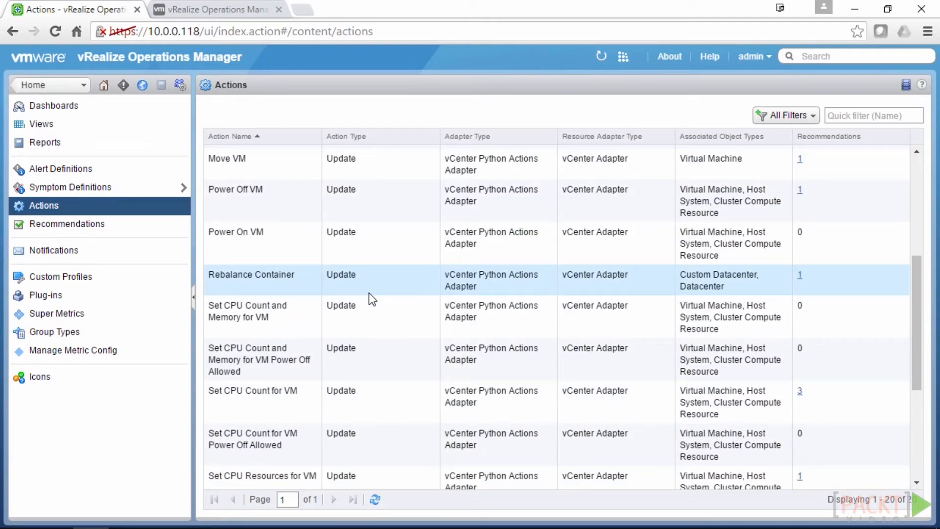
scroll(369, 293, "up", 5)
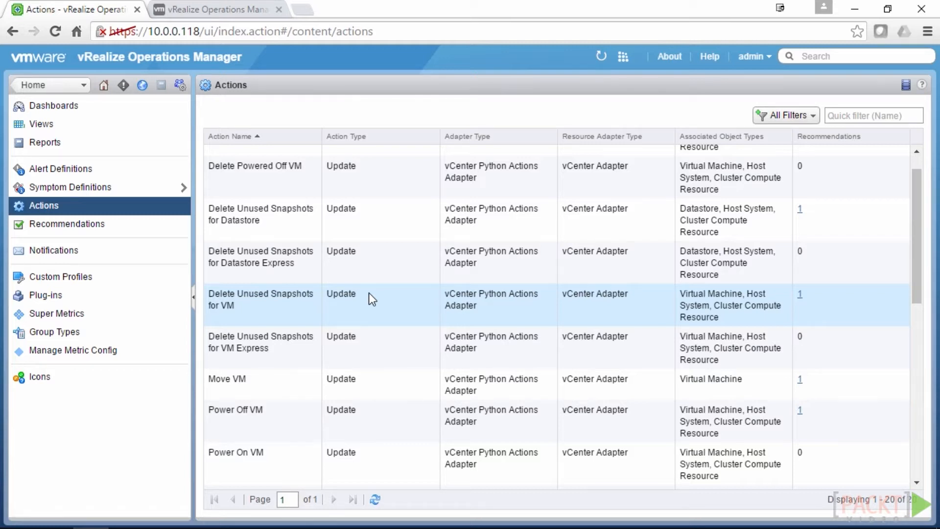
scroll(368, 293, "up", 1)
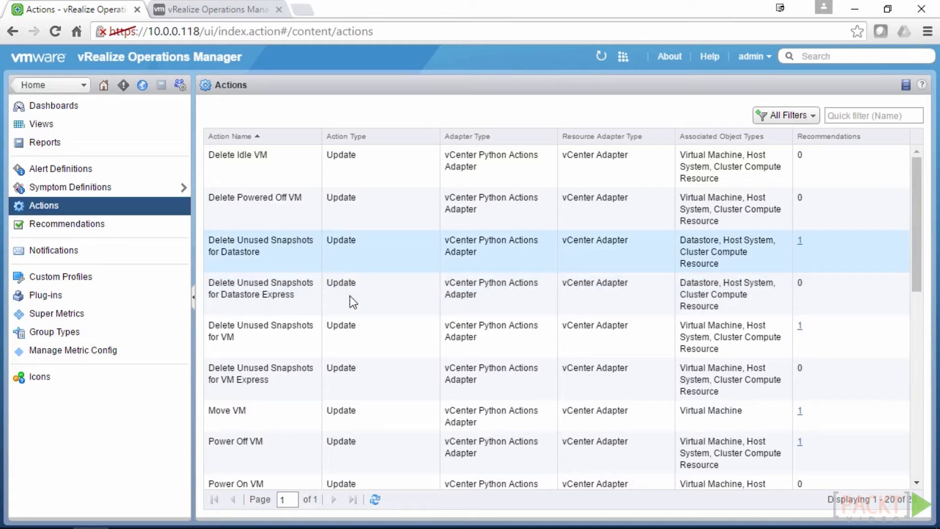
left_click(107, 225)
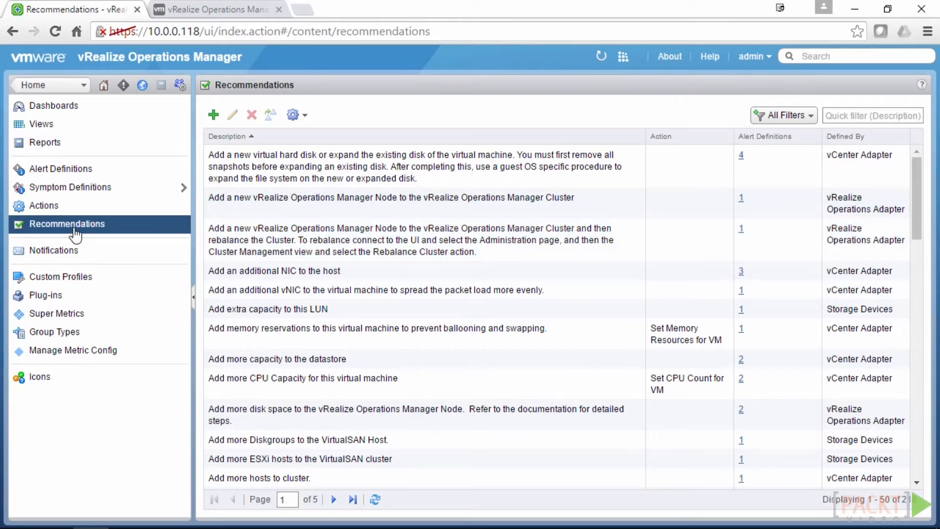
Go to the Notifications page and see its empty notification rules list
left_click(83, 248)
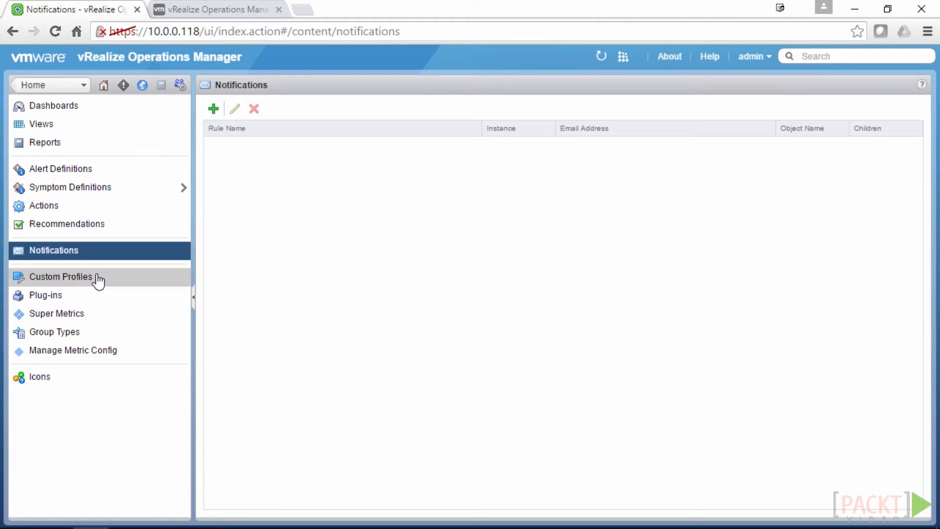
Pass through Custom Profiles to Plug-ins and check the three online plug-ins' Enable/Disable menu
left_click(76, 277)
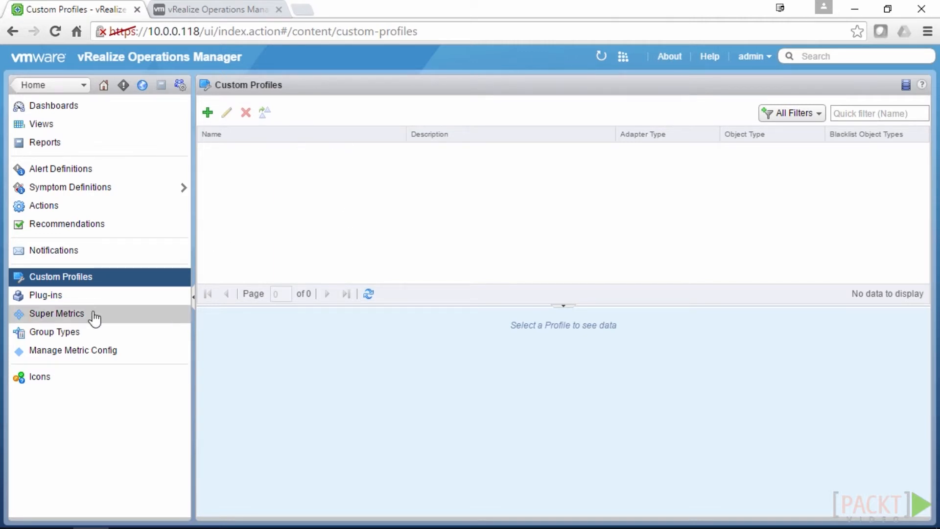
left_click(88, 298)
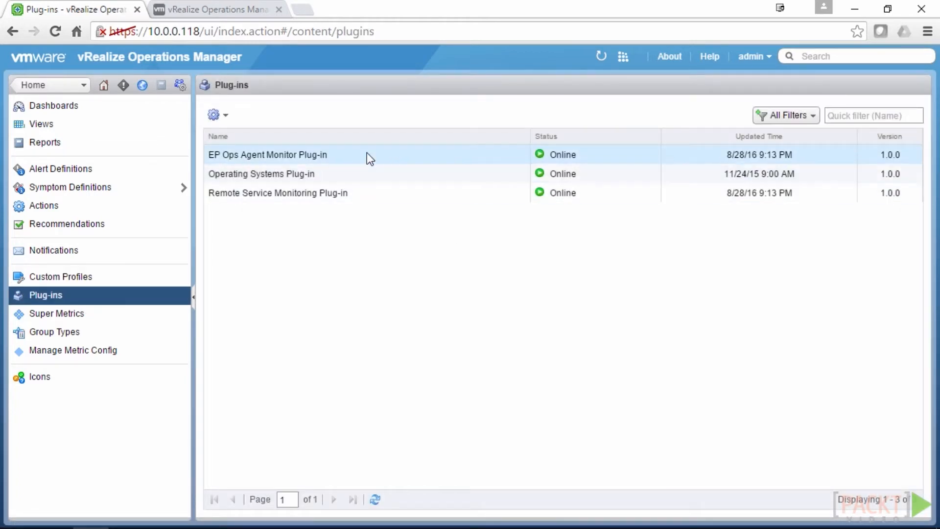
left_click(217, 115)
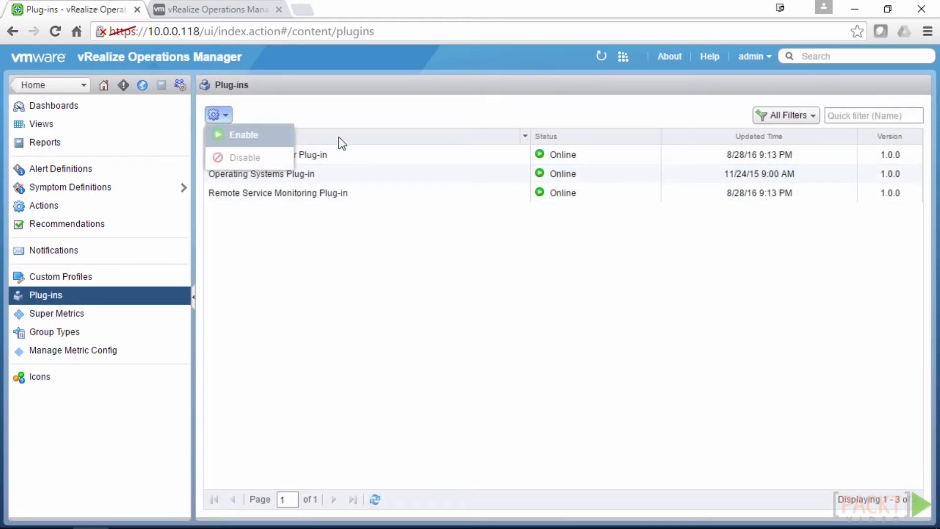
left_click(377, 220)
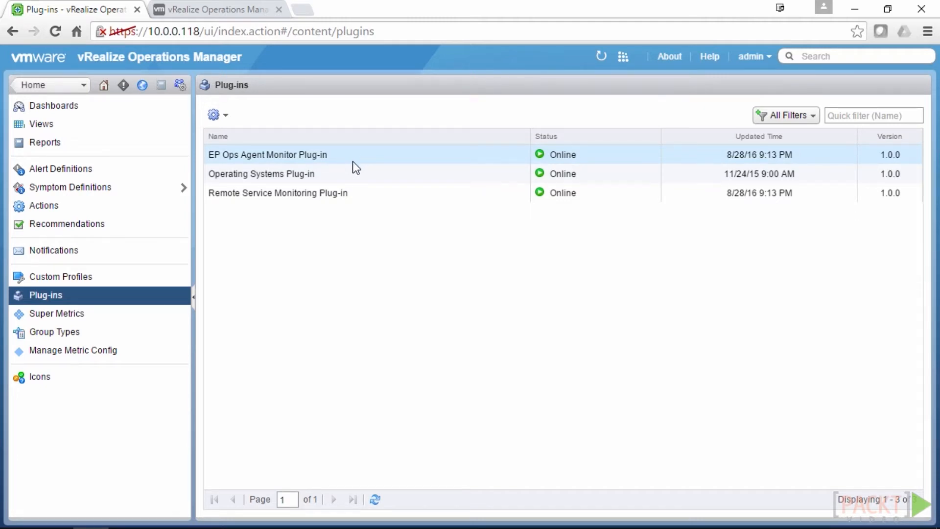
Review the eight super metrics and their Import/Export options, then go to Group Types
left_click(135, 325)
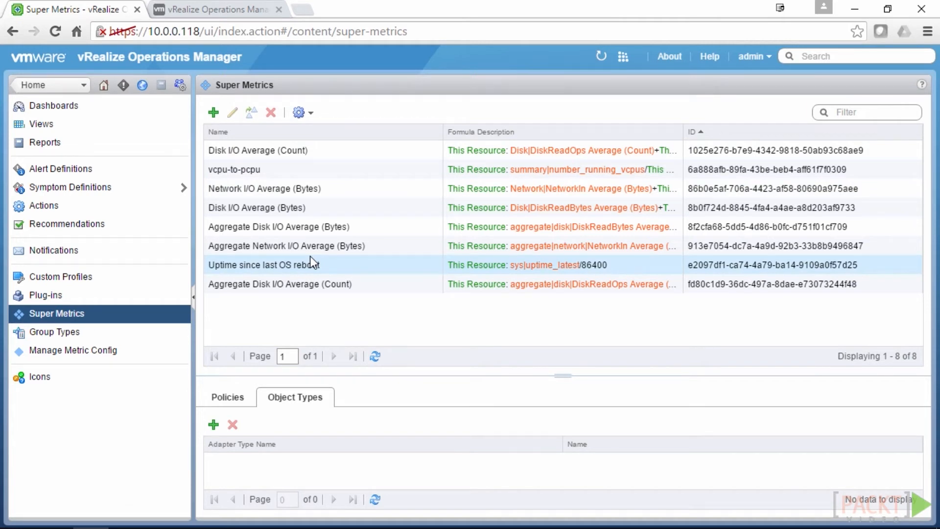
left_click(305, 113)
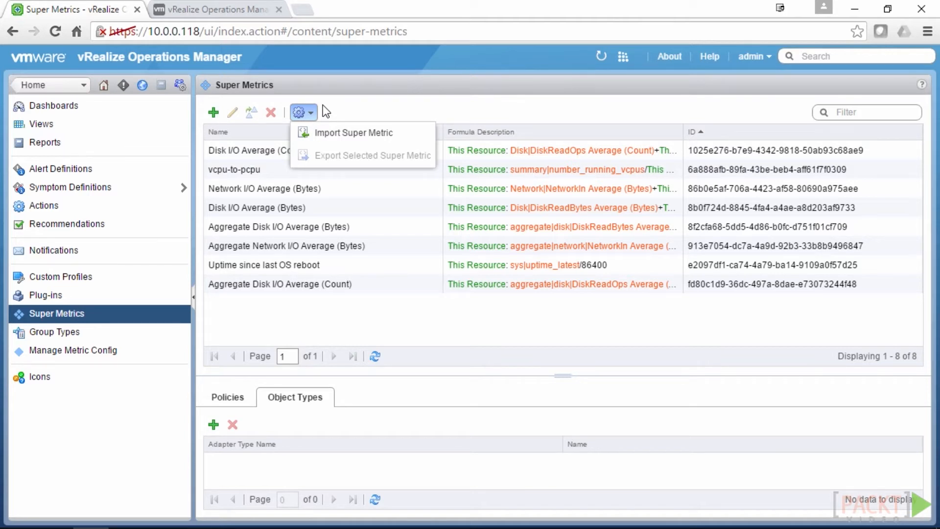
left_click(346, 321)
left_click(93, 331)
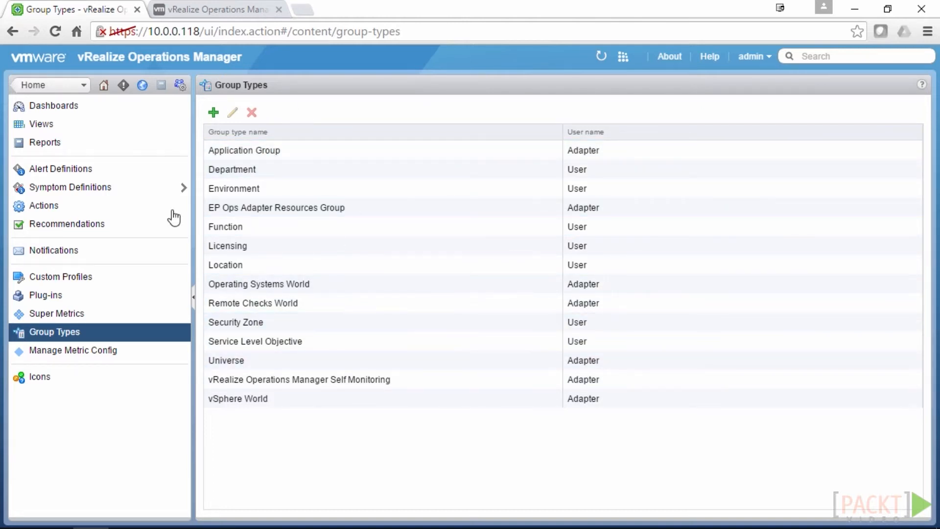
Expand the metric config folder, view files like fsdbPerformanceData.xml, then go to Object Type Icons
left_click(92, 352)
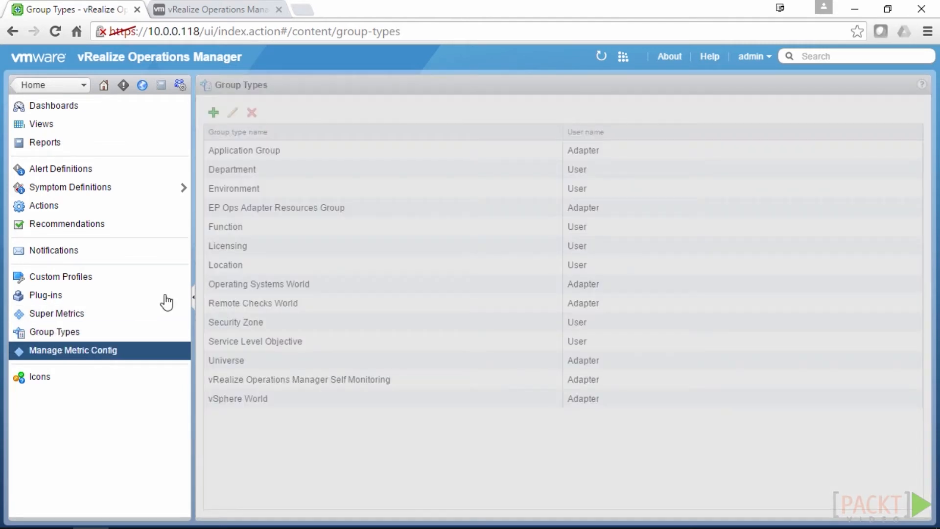
left_click(213, 157)
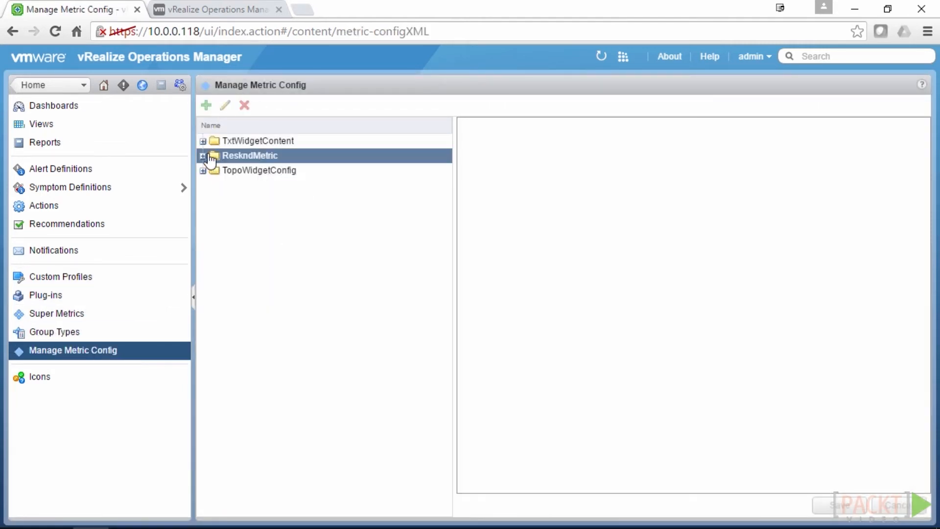
left_click(203, 156)
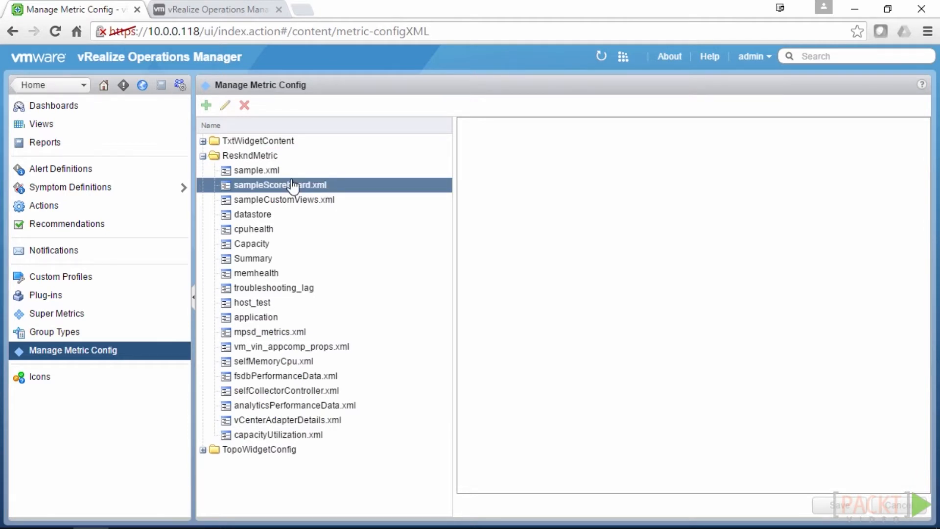
left_click(253, 258)
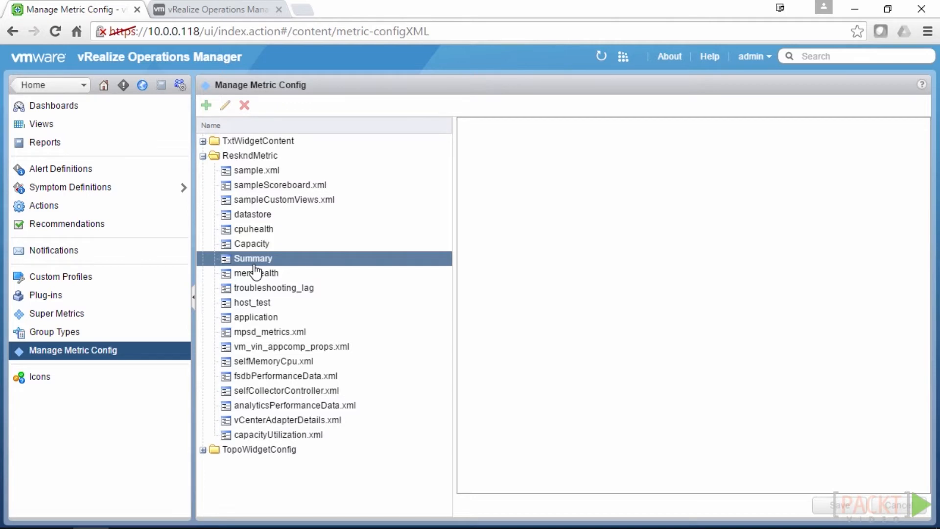
left_click(248, 234)
left_click(260, 317)
left_click(280, 377)
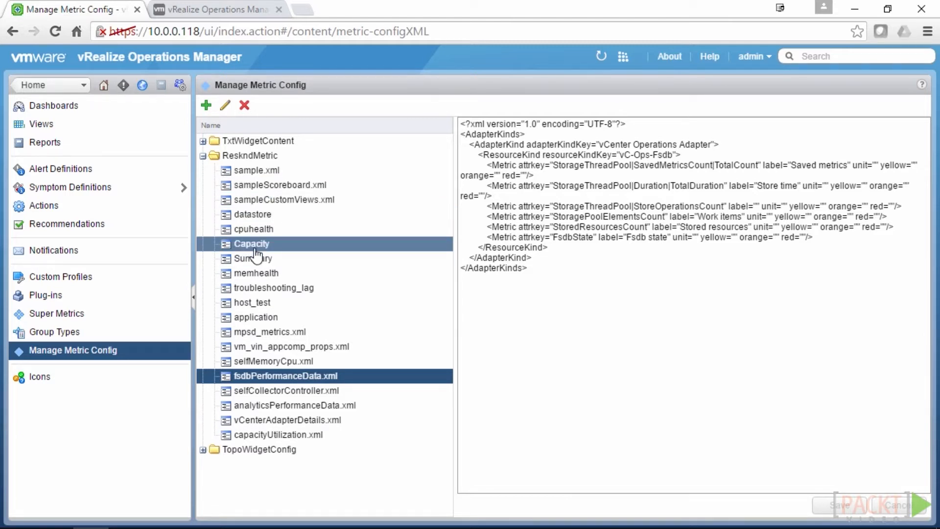
left_click(53, 387)
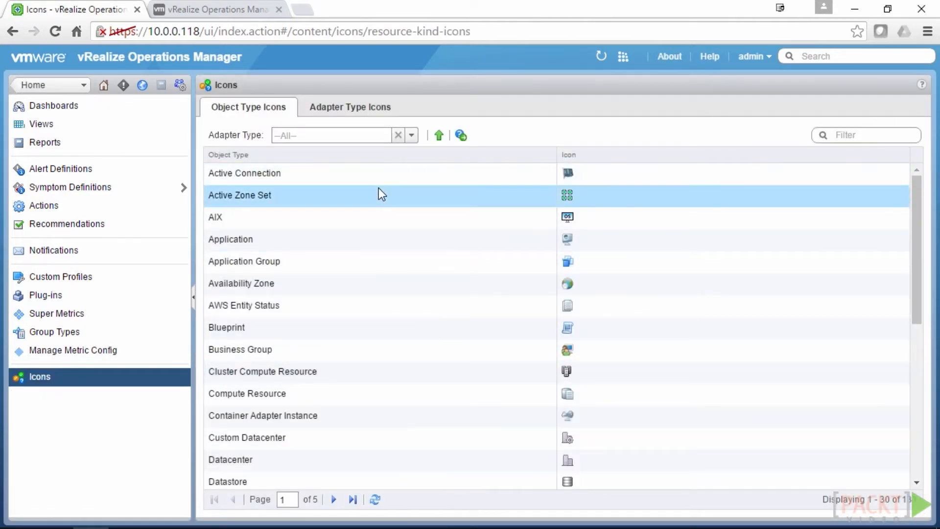
Select the EC2 Load Balancer entry in the Object Type Icons list
scroll(378, 188, "down", 5)
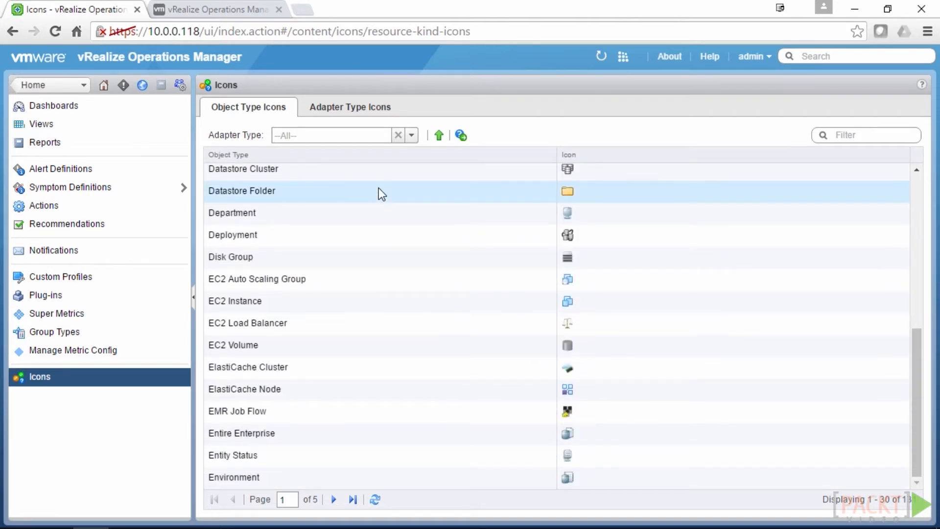
left_click(290, 333)
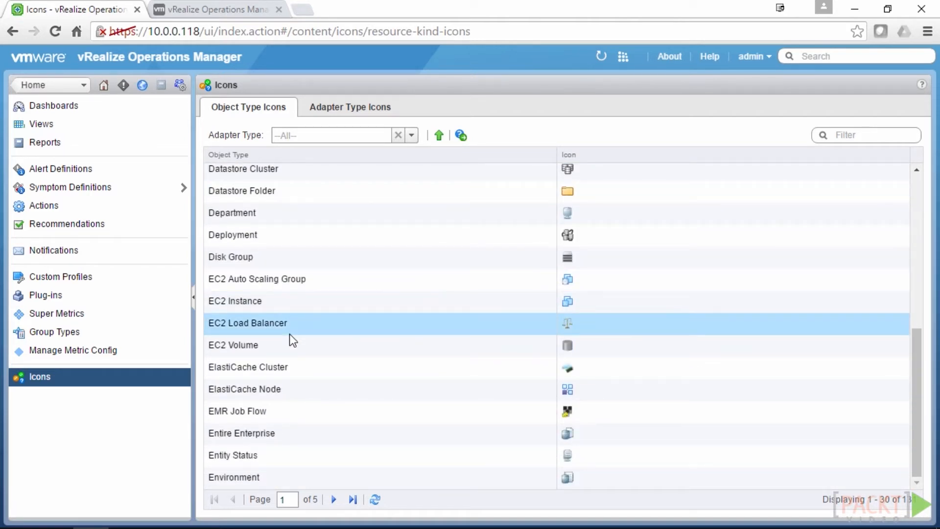
scroll(293, 372, "up", 5)
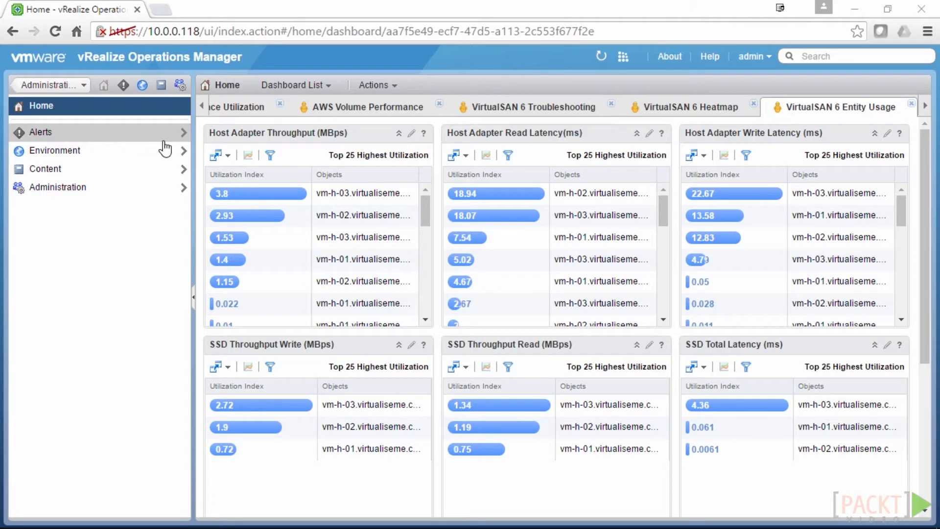
Open Administration to see the Solutions page with the vRealize Infrastructure Navigator adapter
left_click(180, 89)
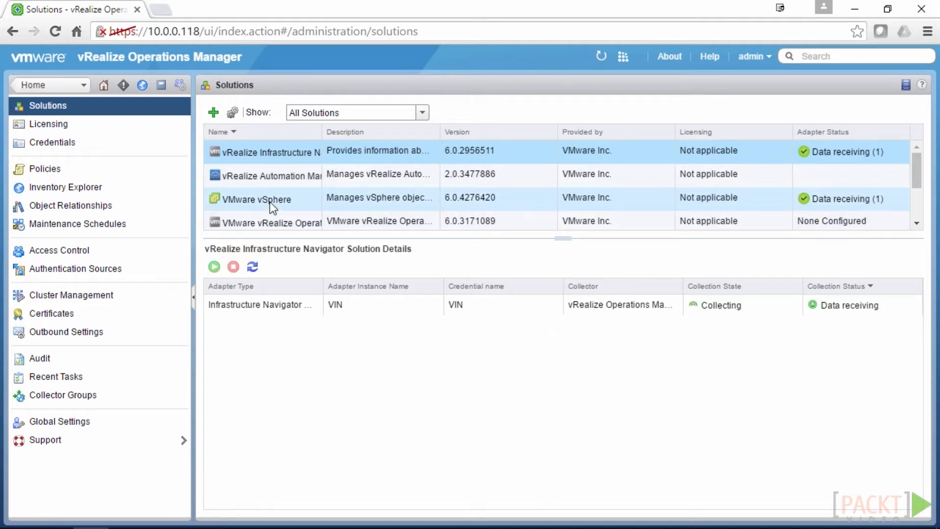
Review the License Keys and License Groups tabs, then go to the Credentials list
left_click(72, 126)
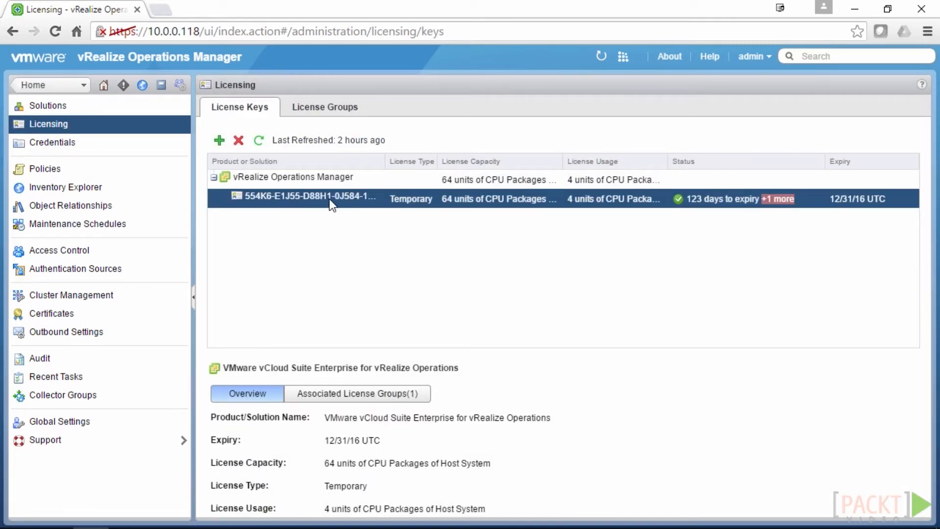
left_click(303, 110)
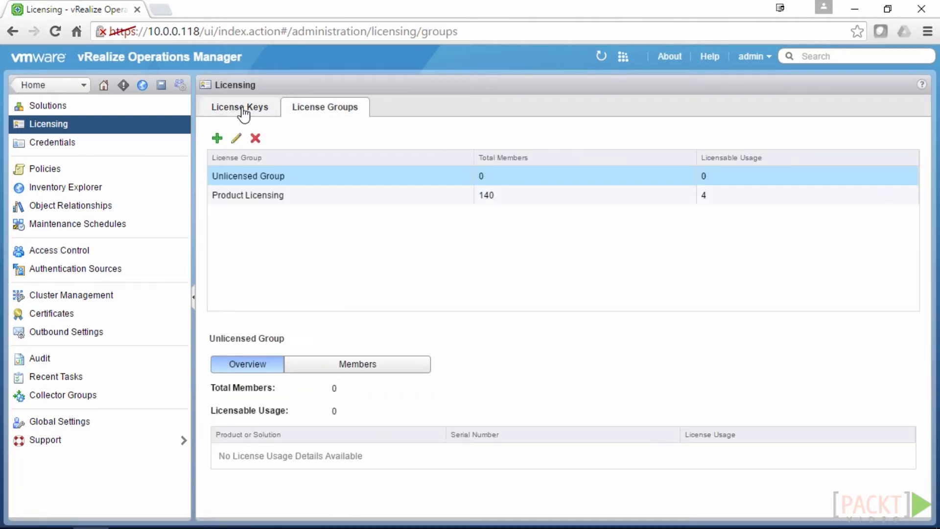
left_click(242, 110)
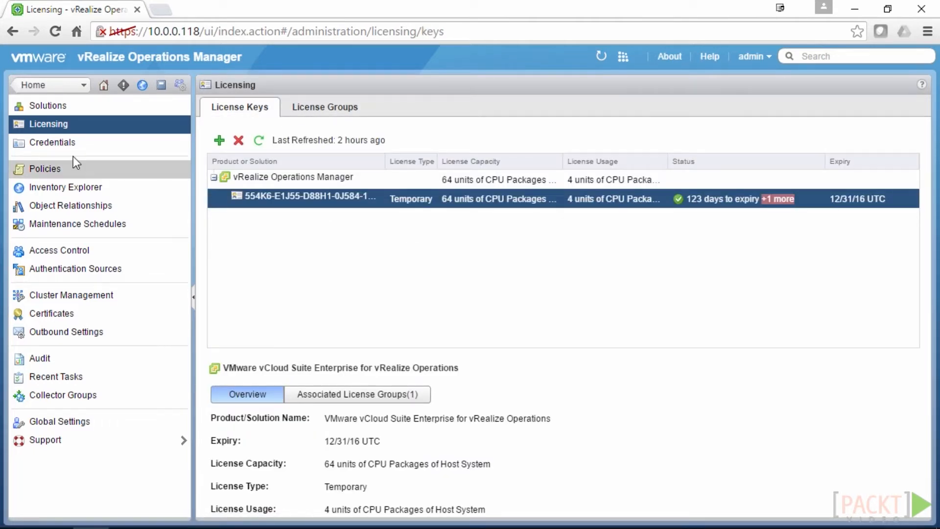
left_click(62, 146)
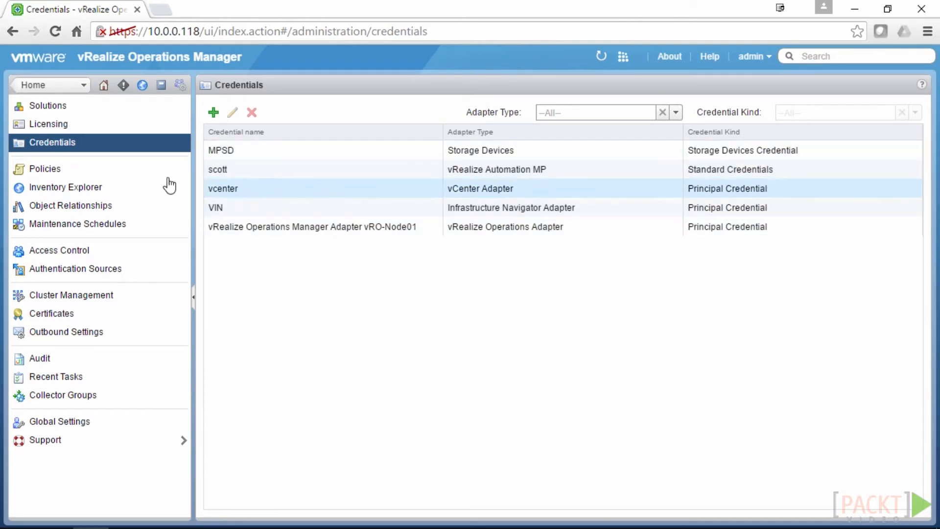
Browse the Policy Library and its import/export options, select Default Policy, then go to Inventory Explorer
left_click(55, 171)
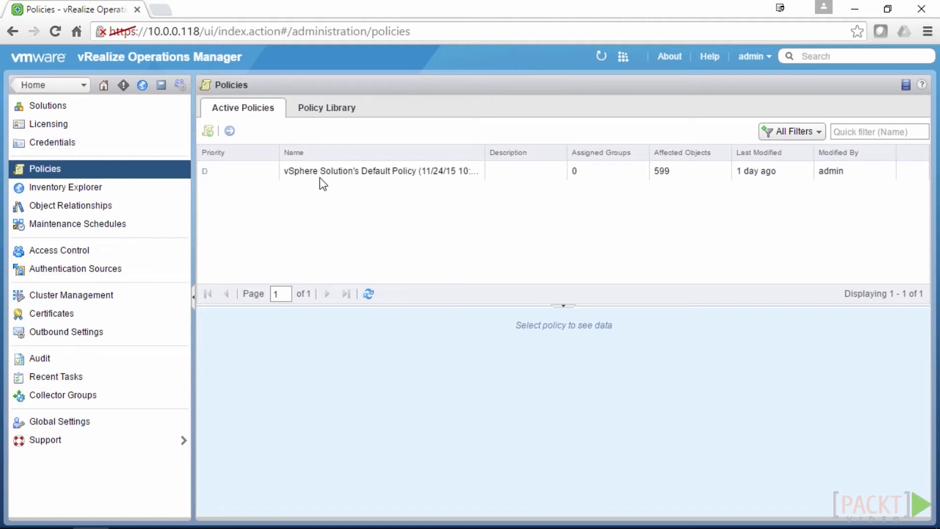
left_click(327, 110)
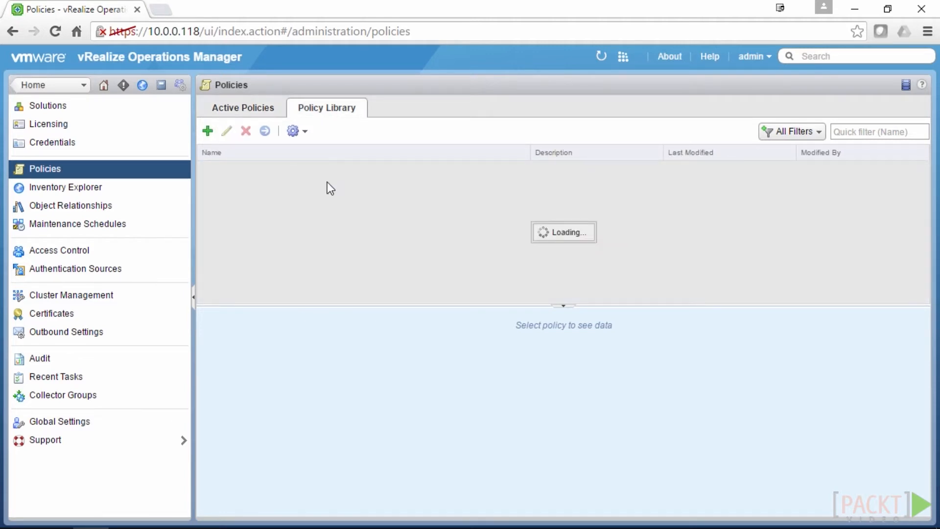
left_click(303, 135)
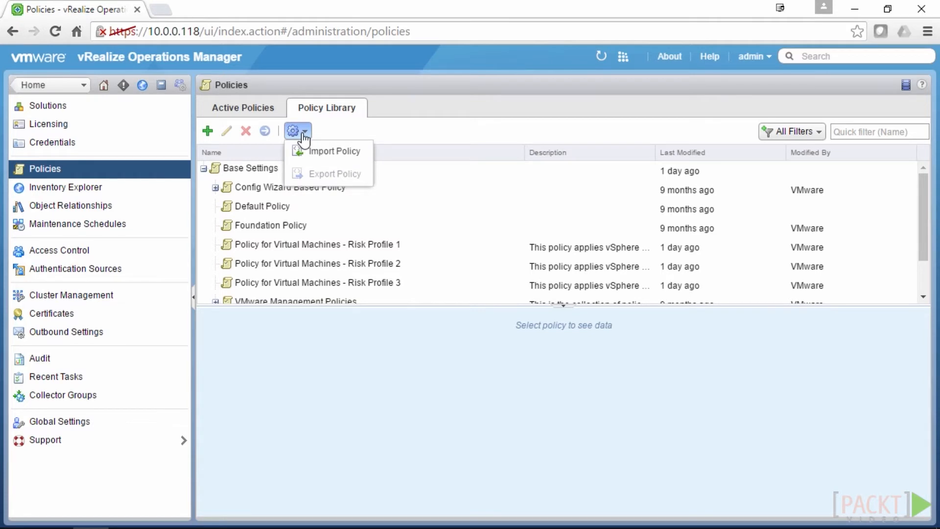
left_click(381, 206)
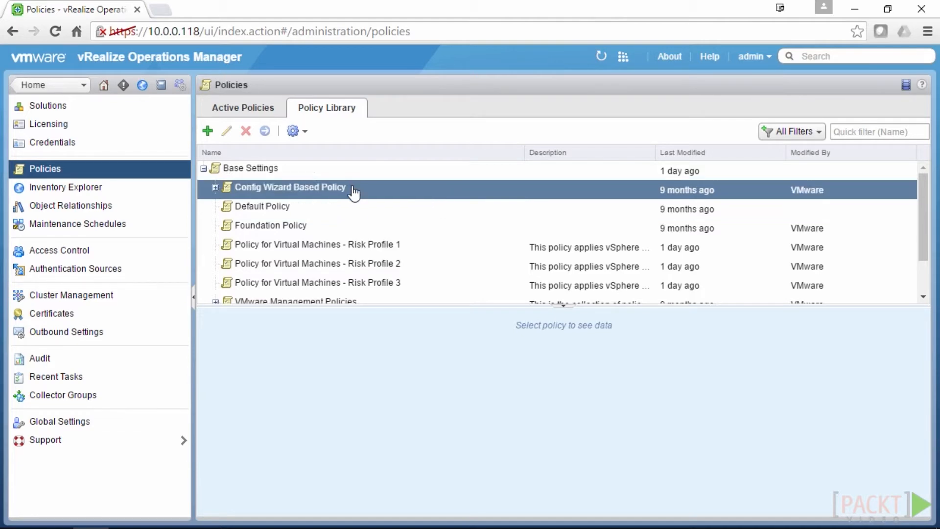
left_click(130, 194)
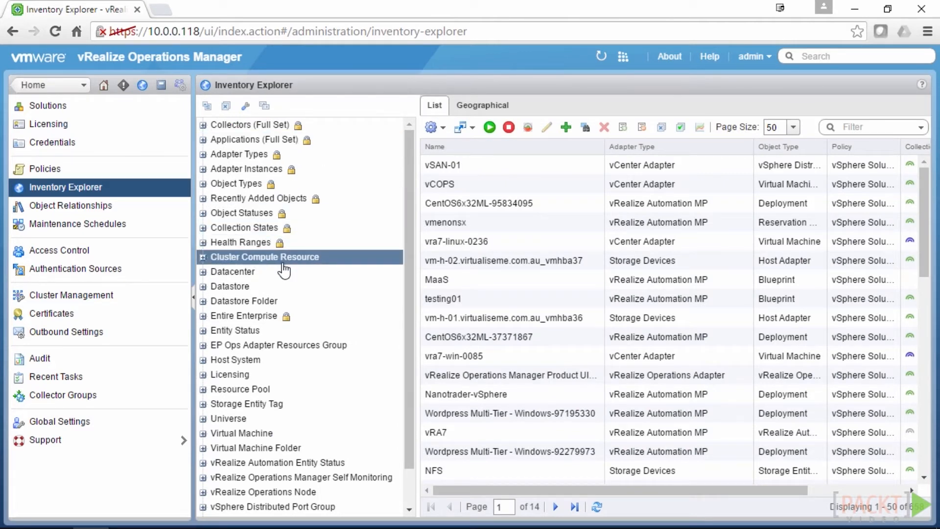
Select the CentOS6x32ML-95834095 object, then move to Object Relationships
left_click(565, 204)
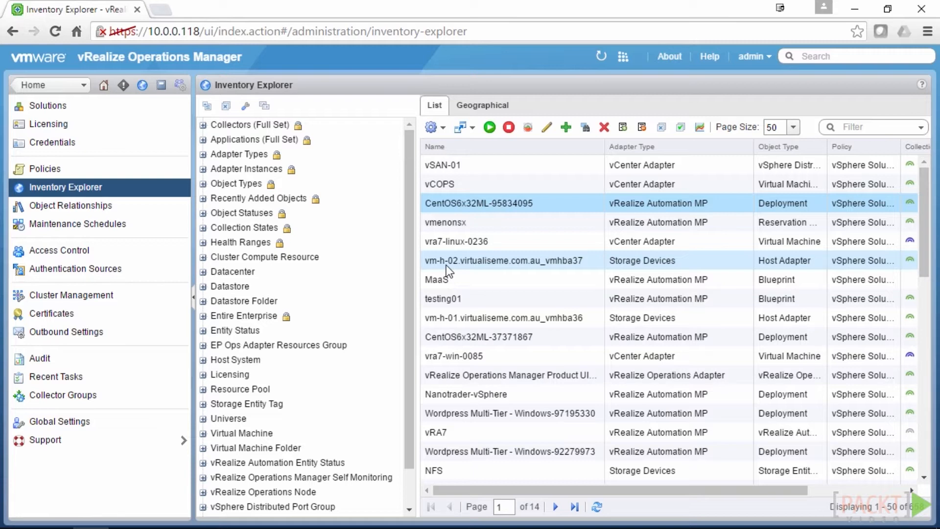
left_click(139, 205)
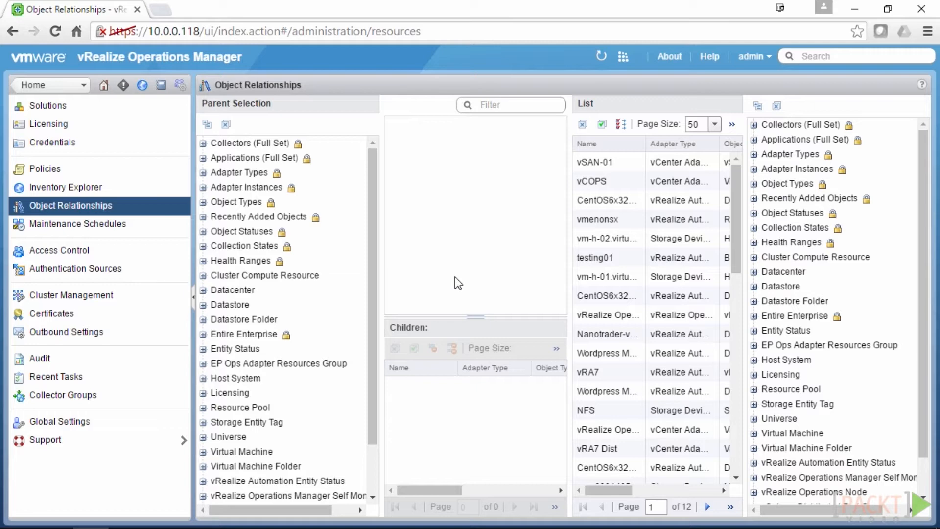
View the empty Maintenance Schedules page, then open Access Control's six user accounts
left_click(101, 224)
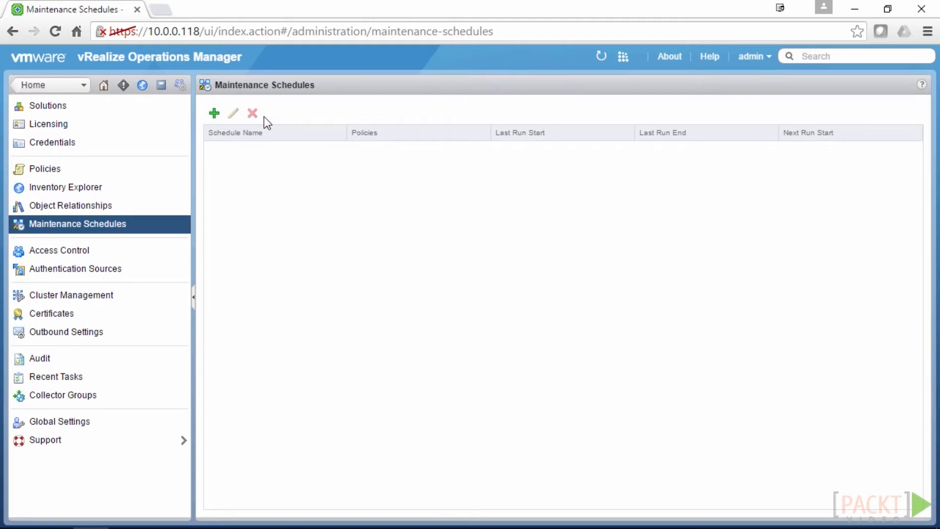
left_click(116, 253)
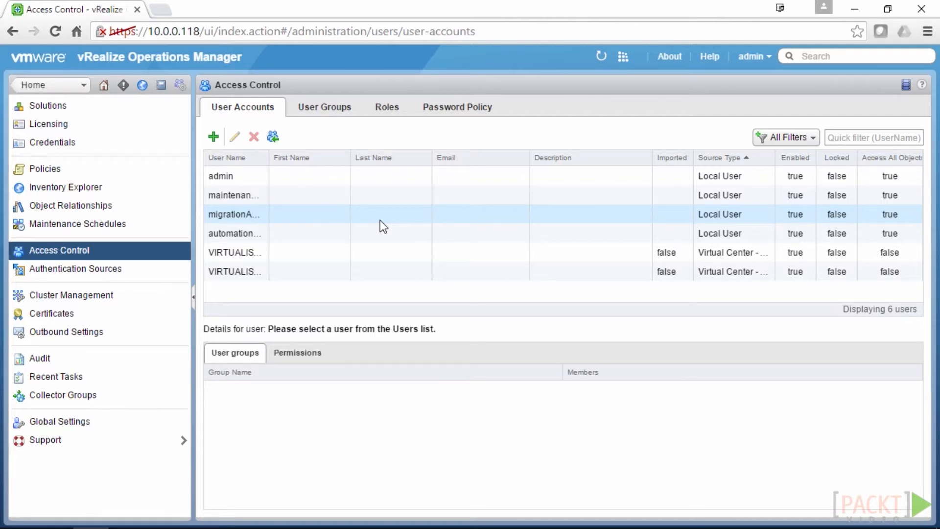
Check the Password Policy lockout and password rules, then go to Authentication Sources
left_click(459, 110)
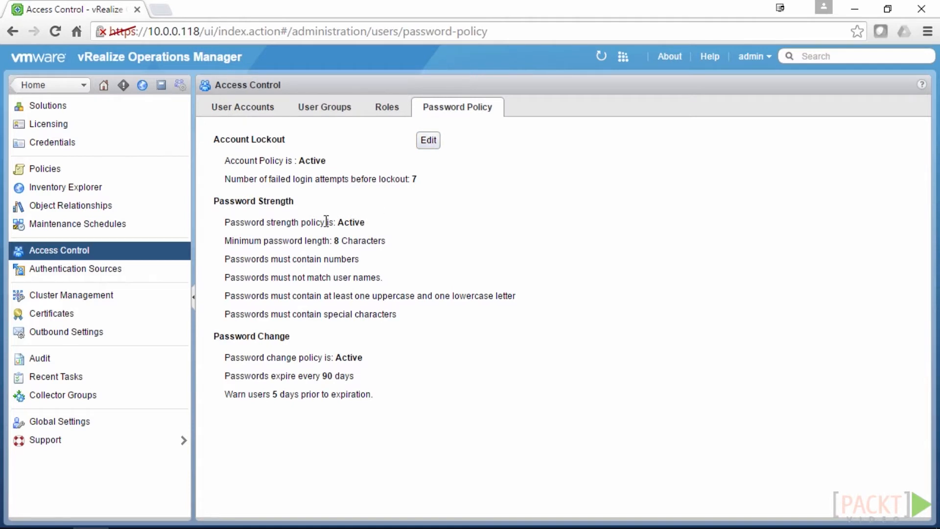
left_click(86, 279)
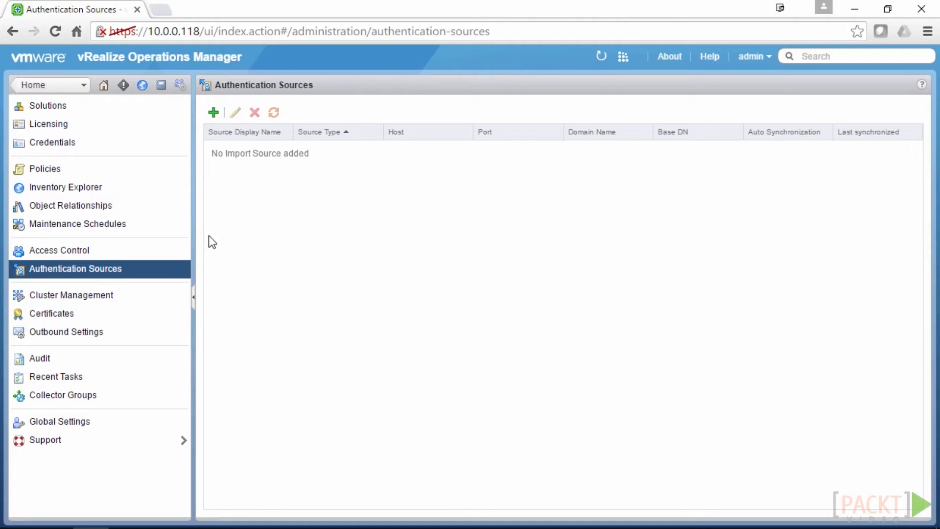
Check Cluster Management's nodes and adapters, then view the five installed certificates
left_click(130, 303)
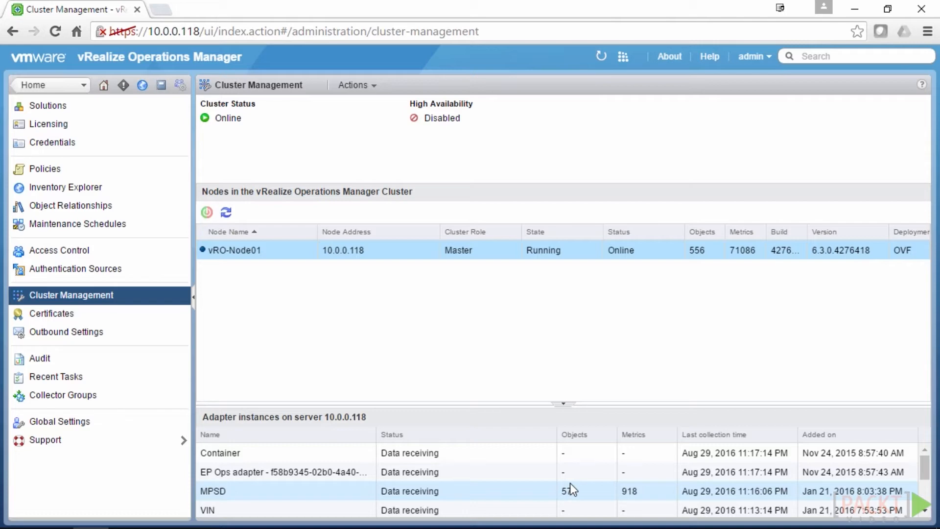
left_click(99, 315)
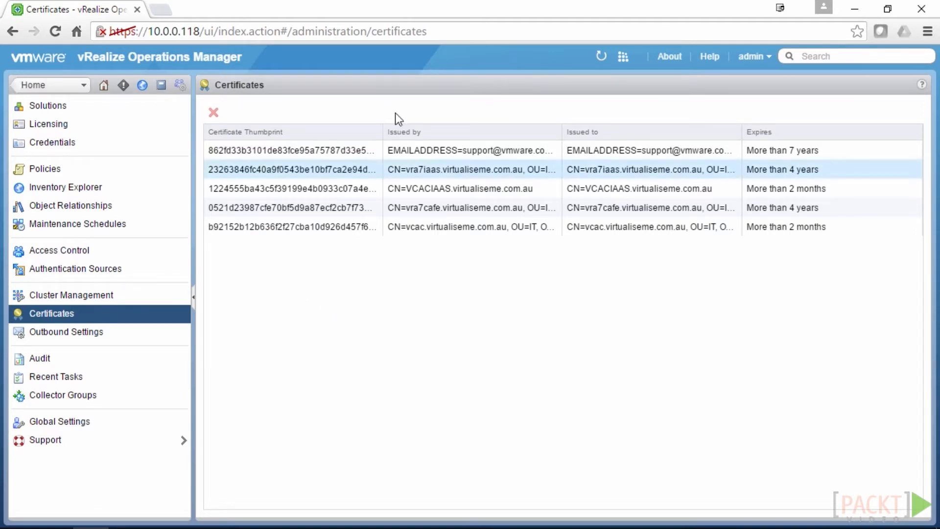
Select the VCACIAAS certificate entry, then go to Outbound Settings
left_click(366, 182)
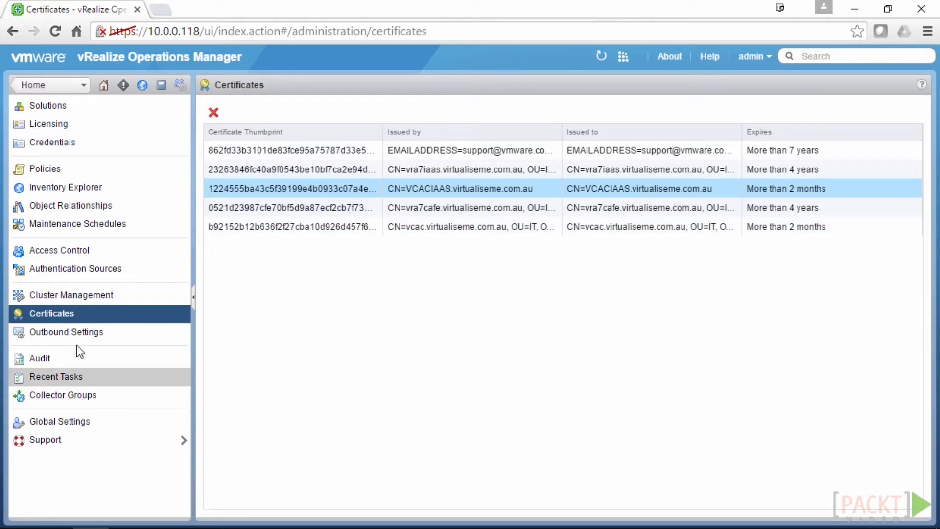
left_click(128, 330)
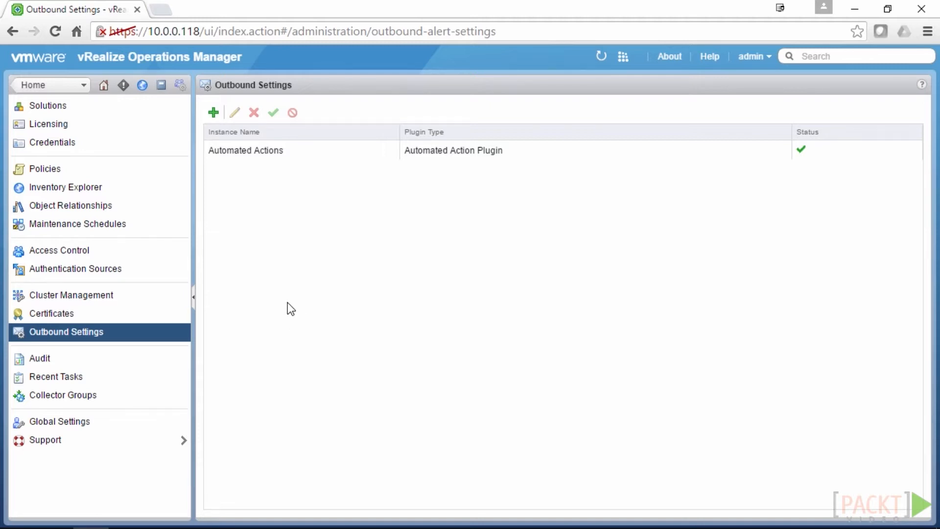
Browse the outbound plugin types without adding an instance, then view the Audit log
left_click(210, 115)
left_click(625, 275)
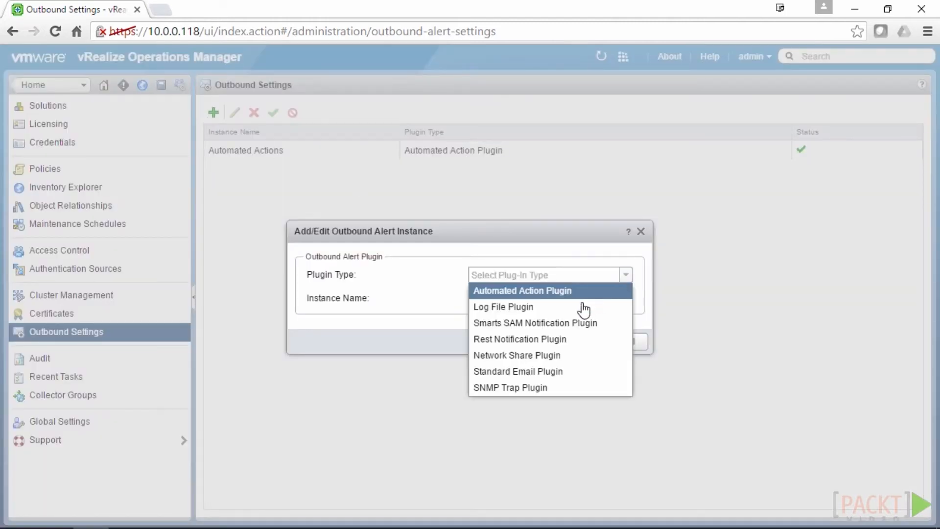
left_click(645, 278)
left_click(627, 342)
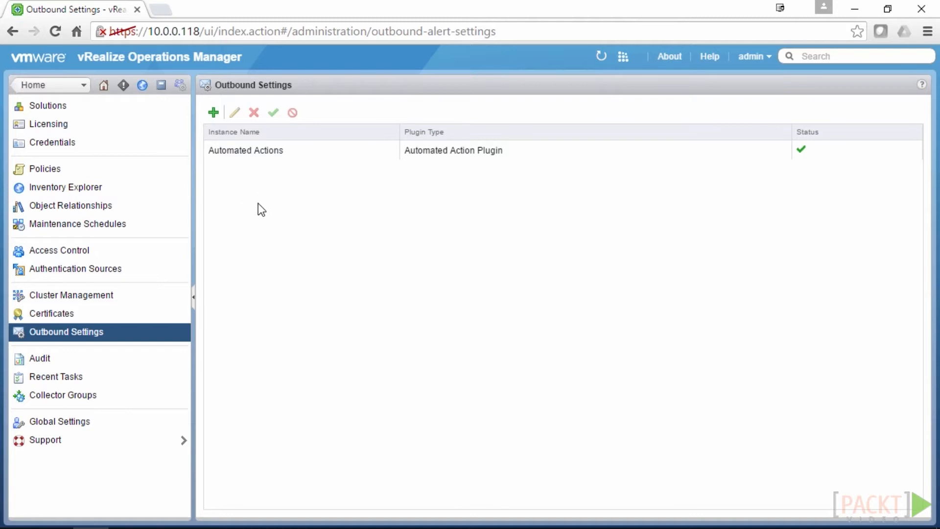
left_click(105, 359)
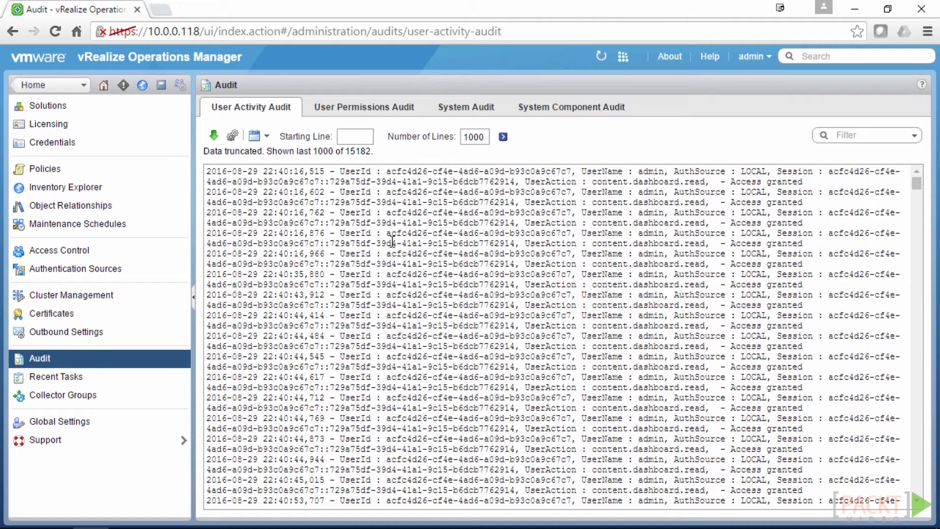
Review the User Permissions, System and System Component audit reports, then view the empty Recent Tasks list
left_click(378, 109)
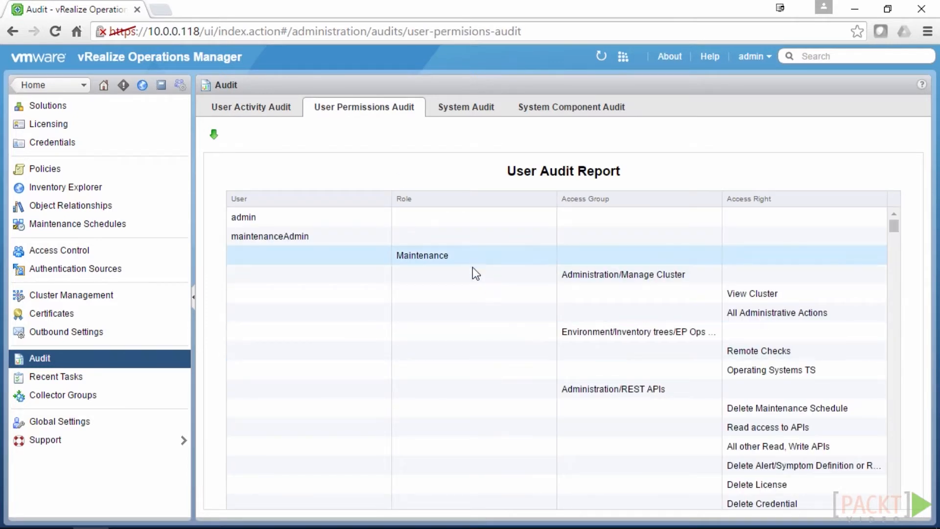
left_click(479, 118)
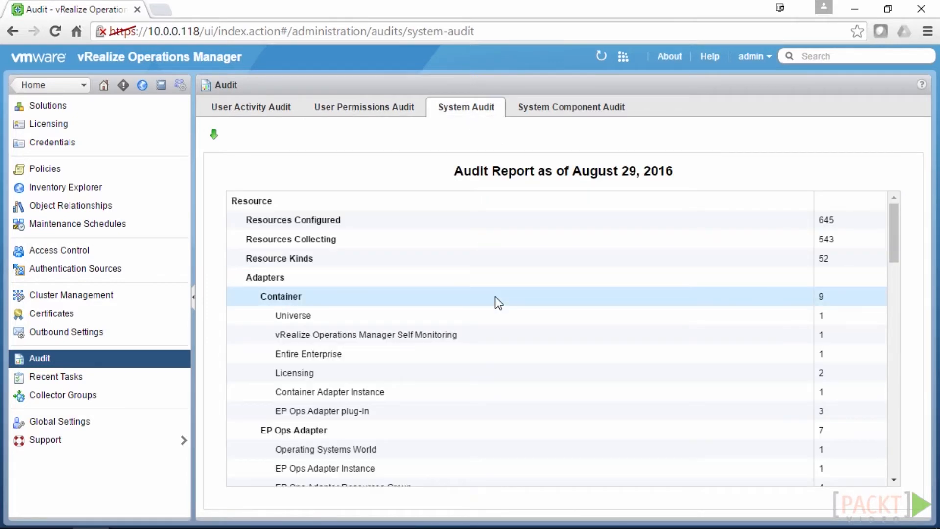
scroll(495, 298, "down", 3)
scroll(495, 295, "down", 15)
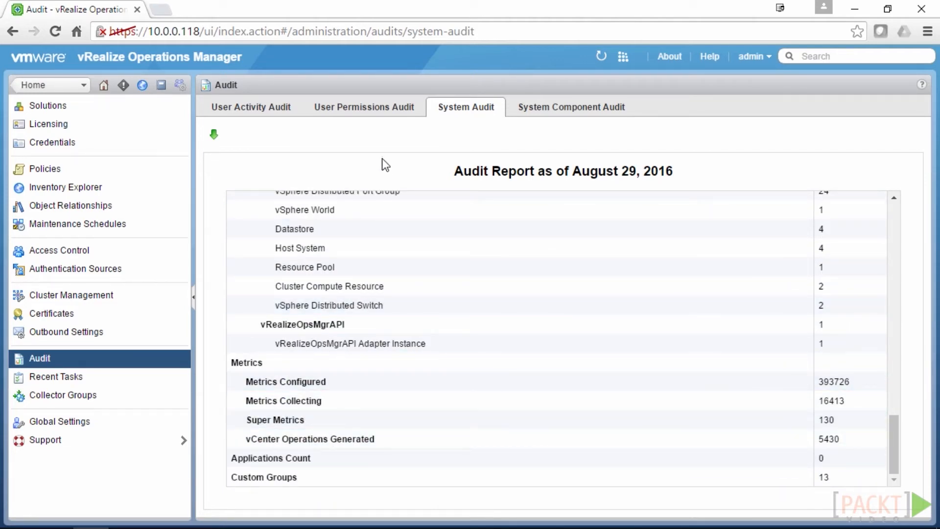
left_click(585, 110)
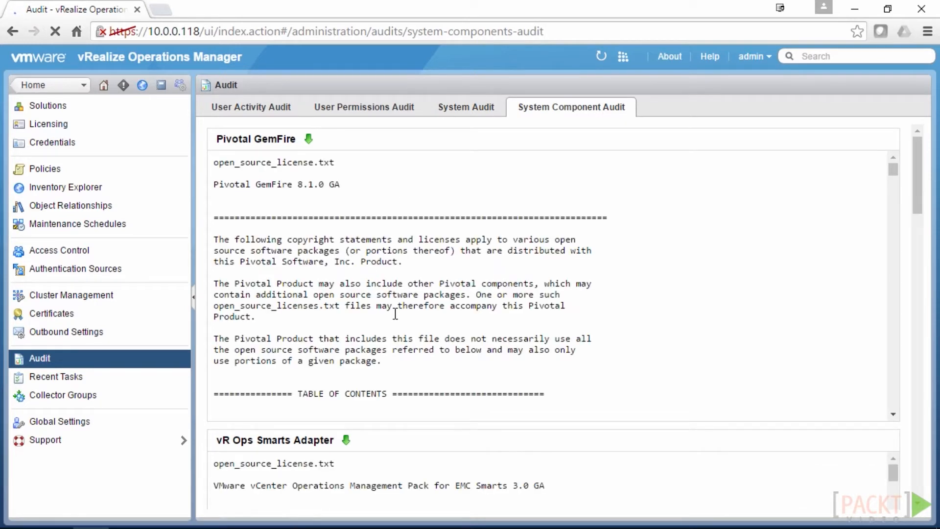
scroll(396, 314, "down", 10)
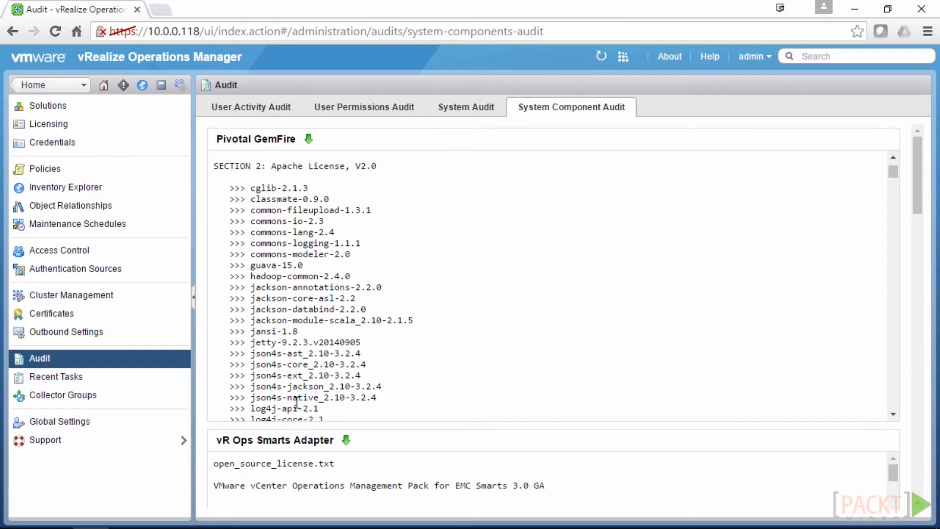
left_click(94, 380)
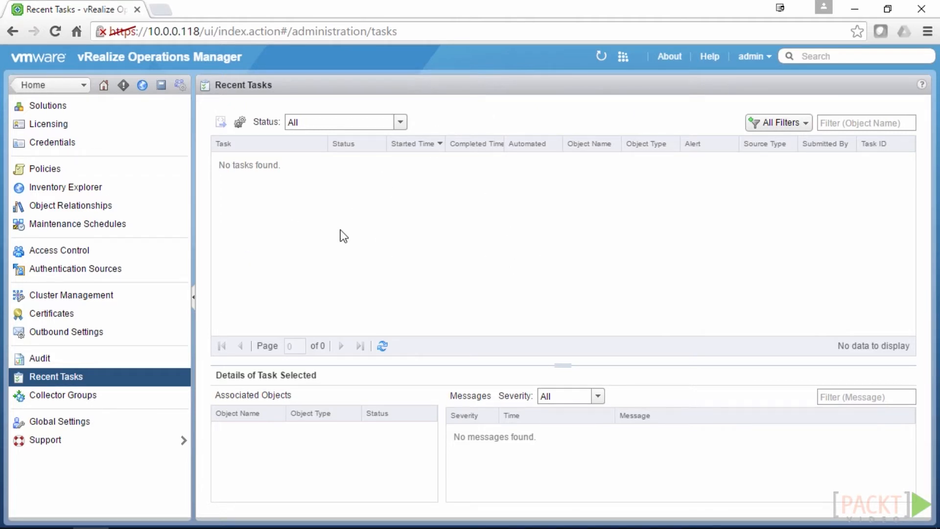
Show Collector Groups: the Default group with one Online collector handling 764 objects
left_click(78, 397)
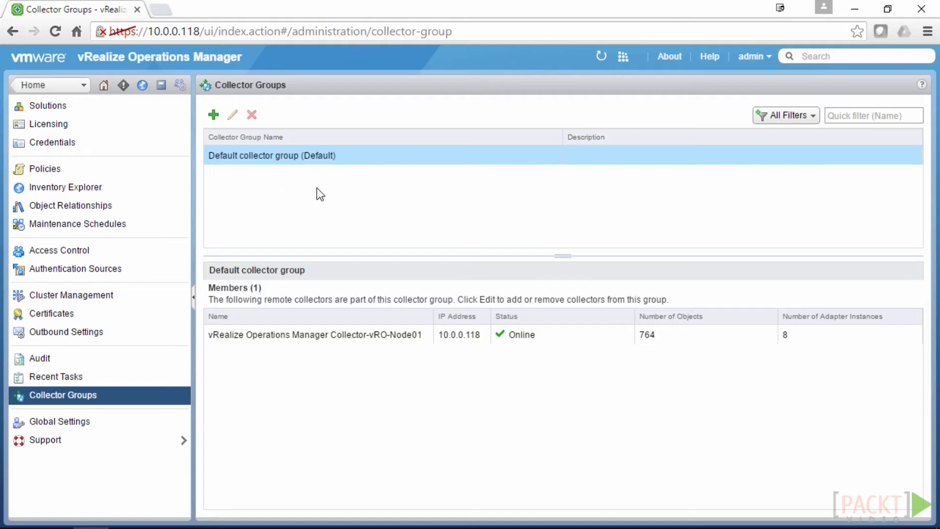
Show Global Settings with retention values like Action History 90 days and Session Timeout 30 minutes
left_click(93, 422)
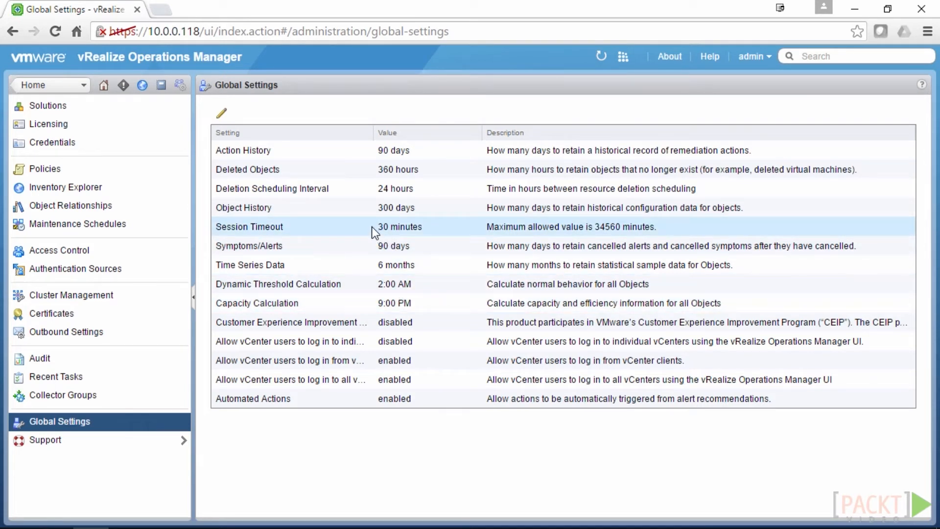
Open the Object History global setting for editing, close it unchanged, and go to the Support Logs page
left_click(390, 209)
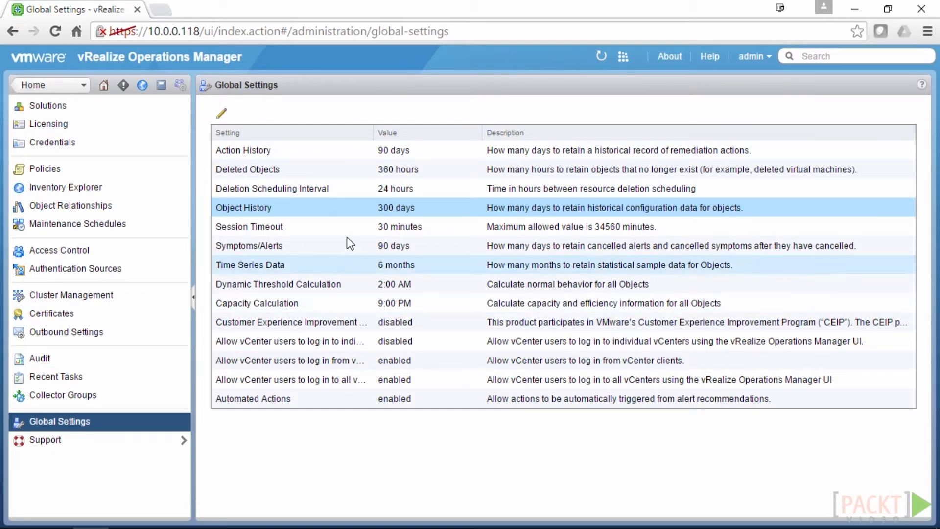
left_click(221, 113)
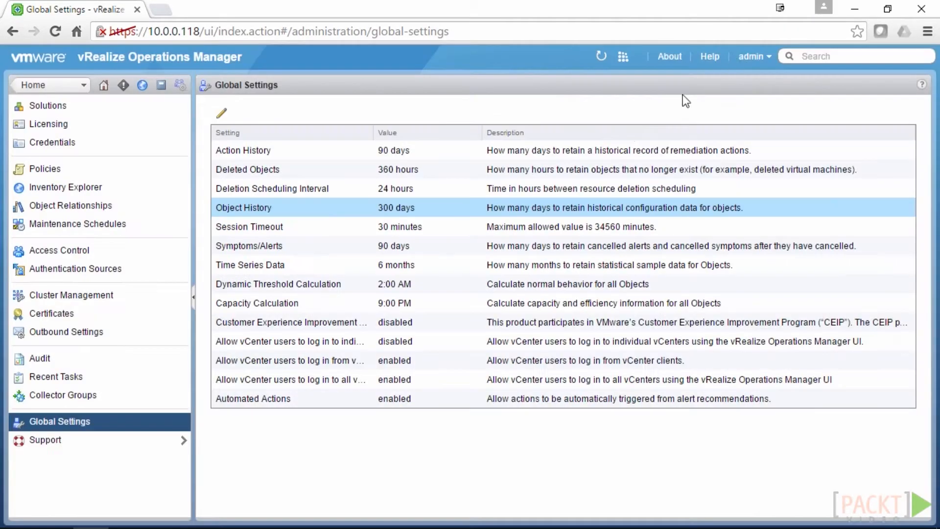
left_click(730, 56)
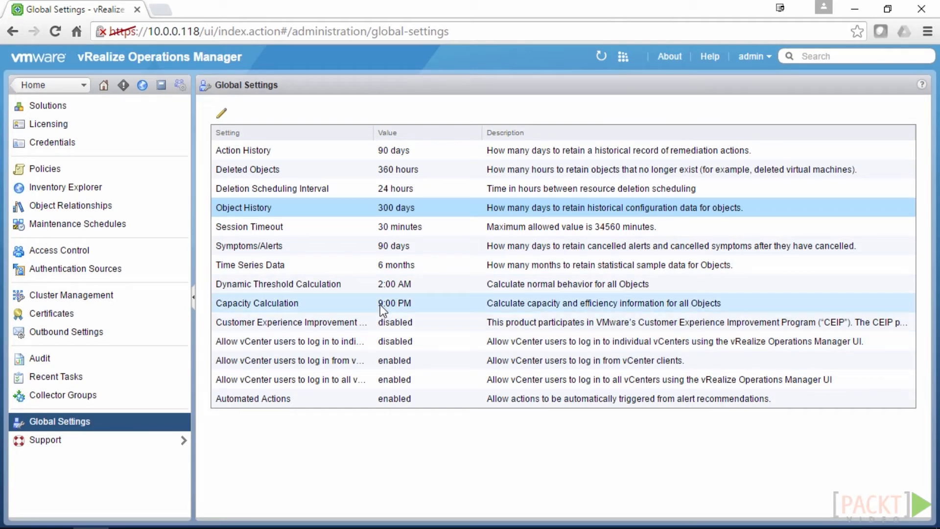
left_click(127, 442)
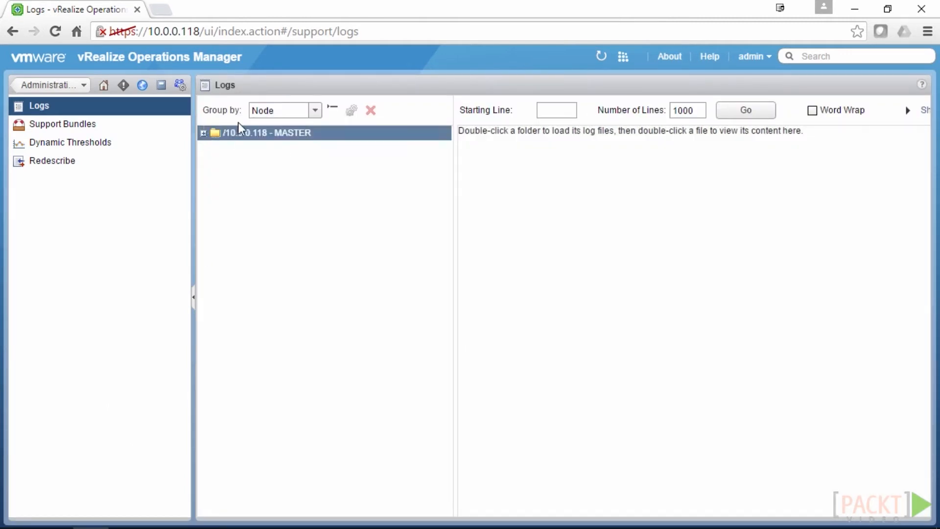
Browse the MASTER node's ANALYTICS log folder, then view the empty Support Bundles list
left_click(203, 133)
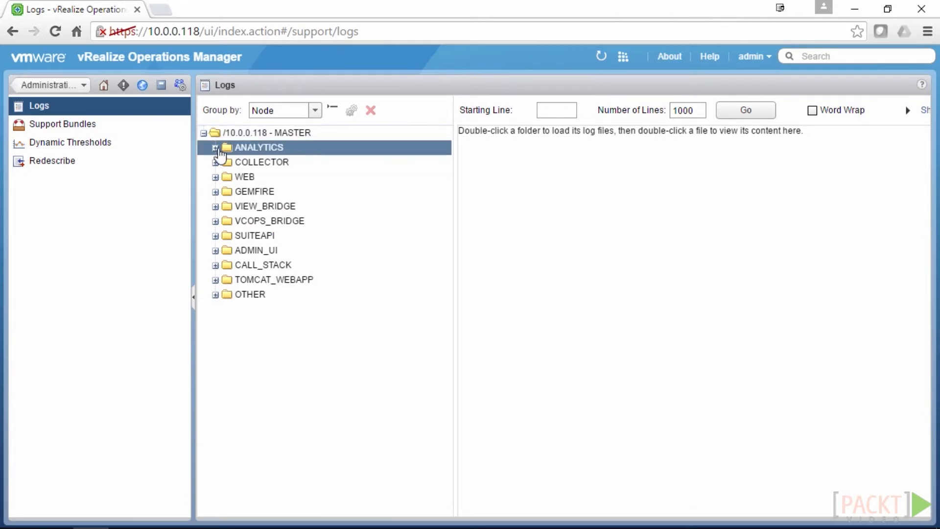
left_click(216, 149)
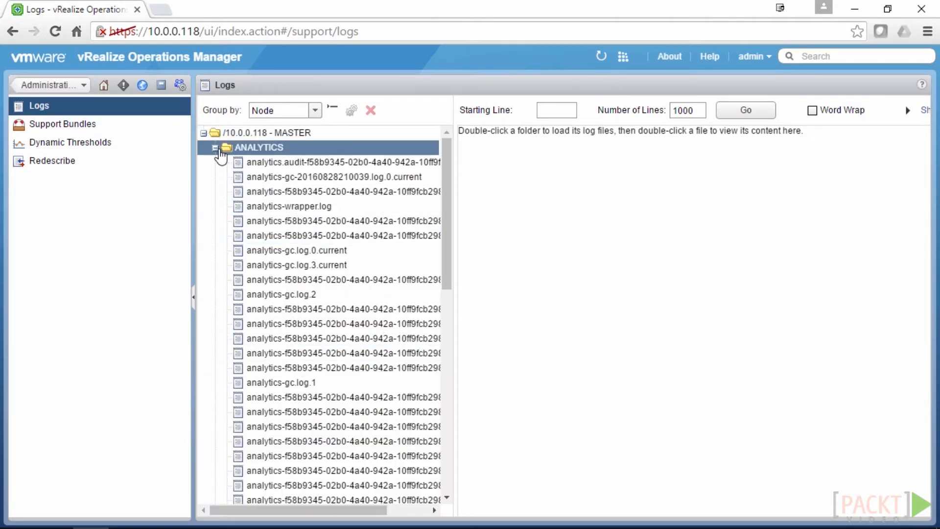
left_click(216, 149)
left_click(215, 149)
left_click(215, 147)
left_click(141, 124)
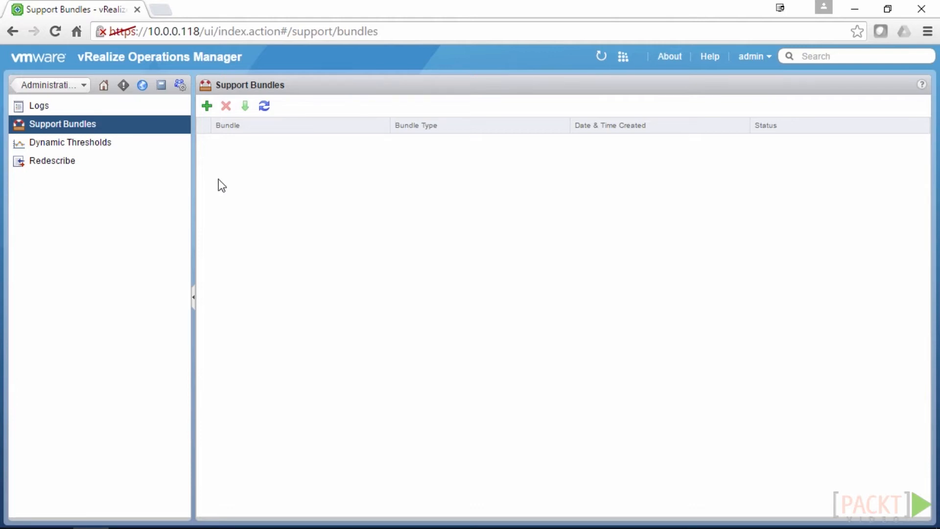
Show Dynamic Thresholds status: calculation Off, count 552, next run Aug 30, 2016 2:00:00 AM
left_click(100, 148)
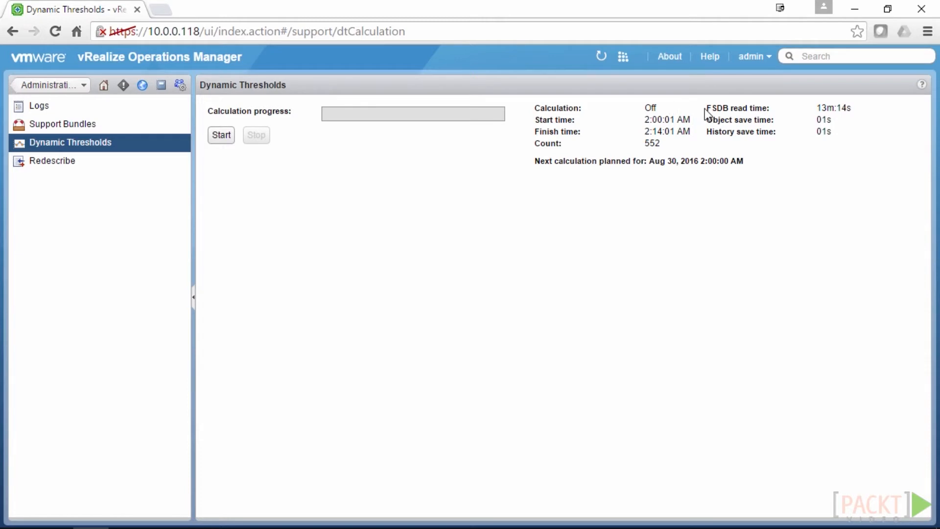
Check the Redescribe page showing all eleven adapters OK, then return to Administration Global Settings
left_click_drag(851, 108, 817, 108)
left_click(839, 110)
left_click(86, 166)
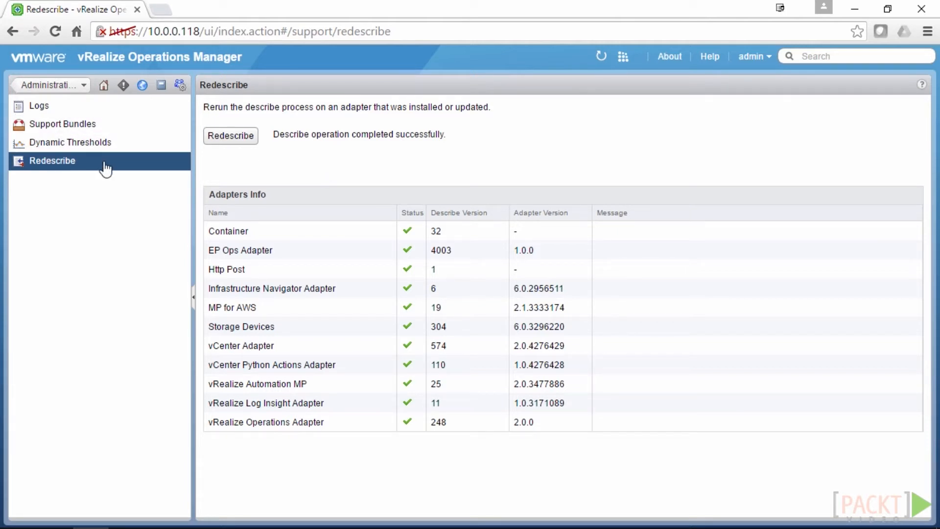
left_click(60, 88)
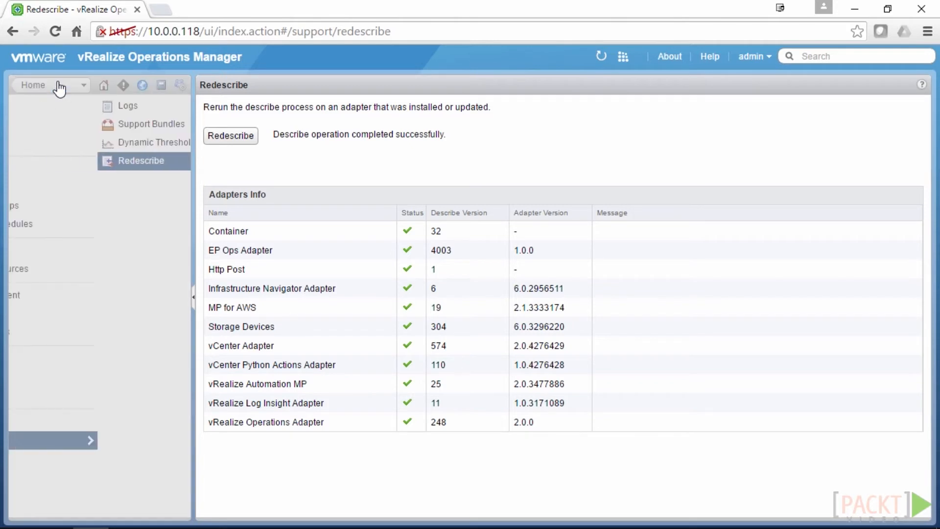
left_click(90, 419)
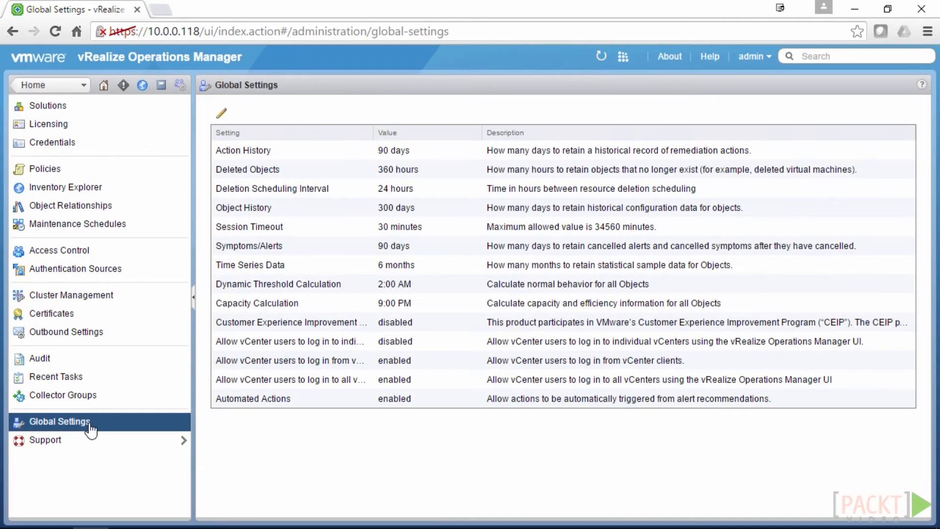
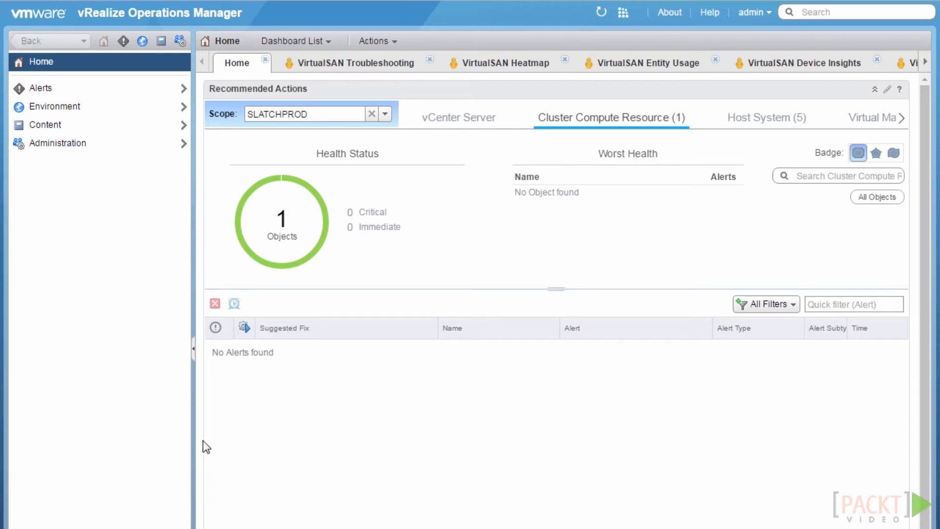
Go to the Administration area, which lists installed solutions and their adapter status
left_click(180, 43)
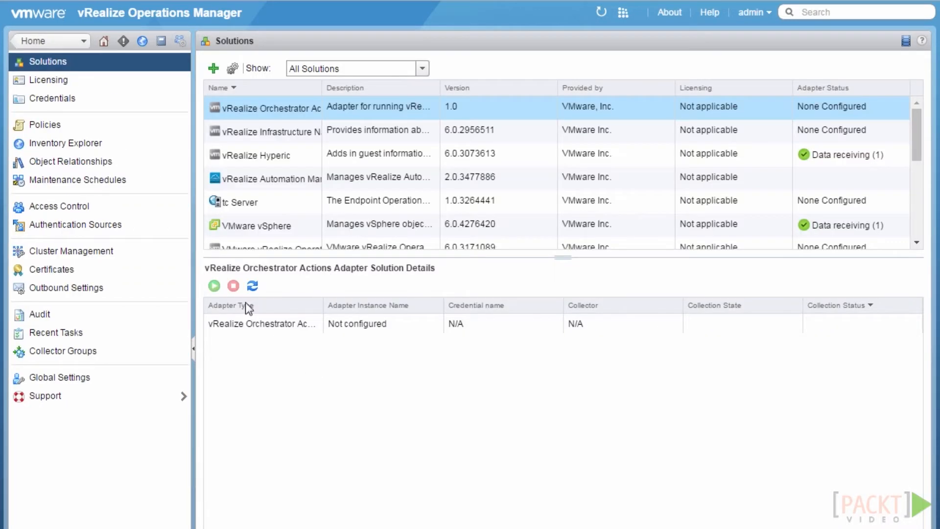
In Access Control, check the first user's group memberships, then start adding a new user account
left_click(114, 215)
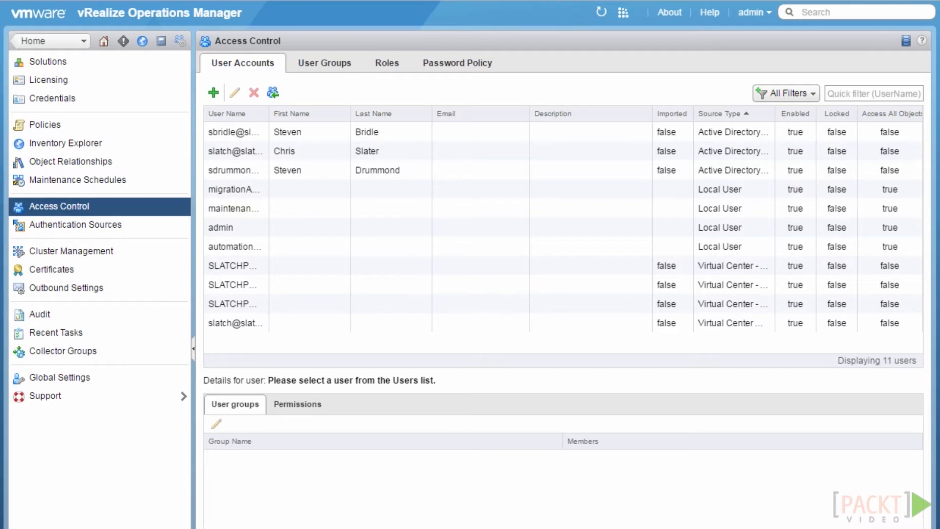
left_click(293, 133)
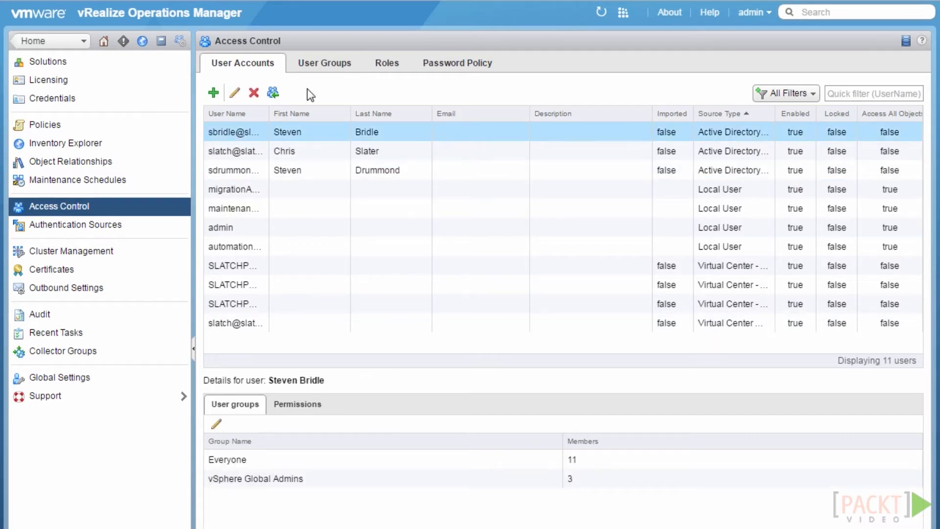
left_click(214, 93)
left_click(386, 119)
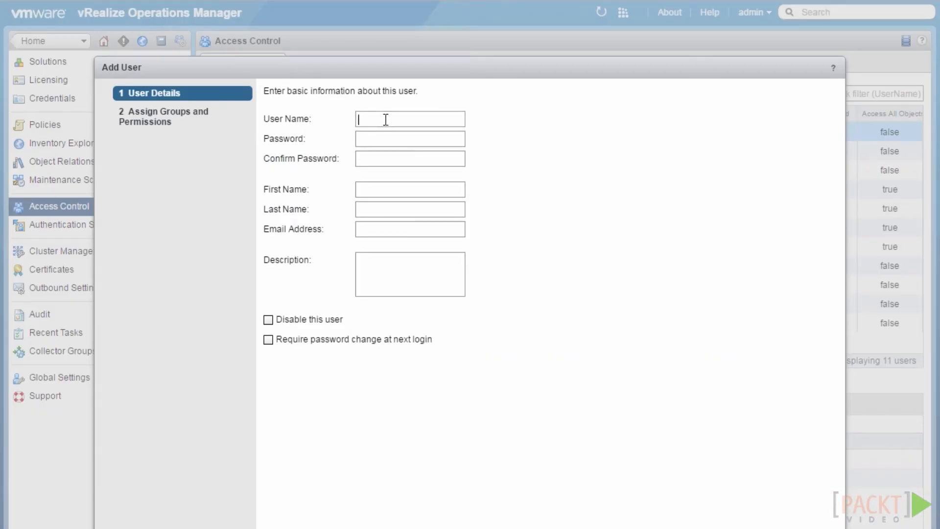
Enter the new user's login name and set the password, confirming it
type("Max")
key("Tab")
type("••••••••")
key("Tab")
type("••••••••")
Fill in first name, last name, e-mail and an IT Security Admin description, then continue
key("Tab")
type("Max")
key("Tab")
type("Power")
key("Tab")
key("Tab")
type("Max ")
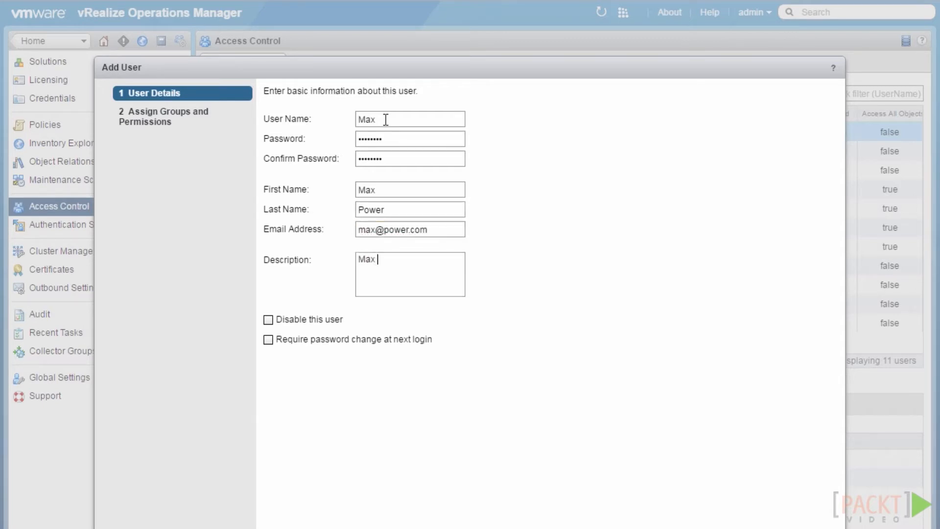
type("is an IT Security Admin")
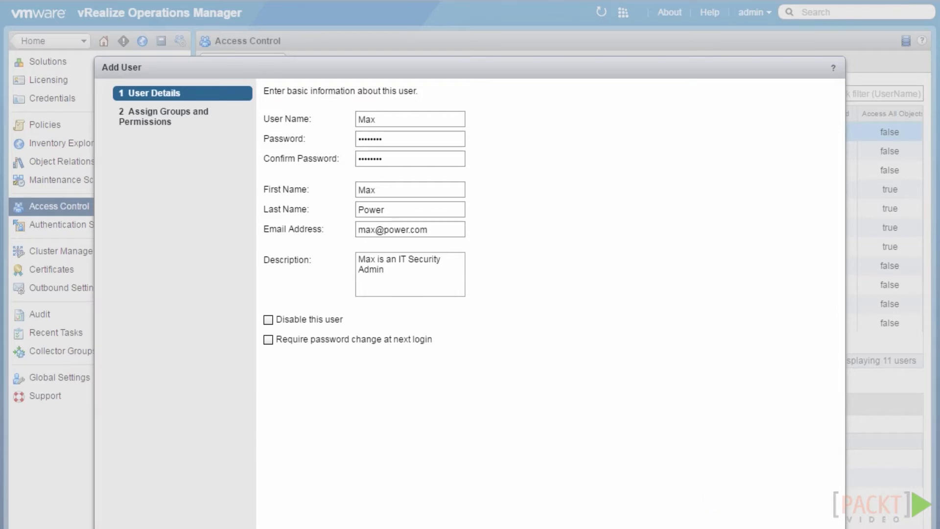
left_click(705, 528)
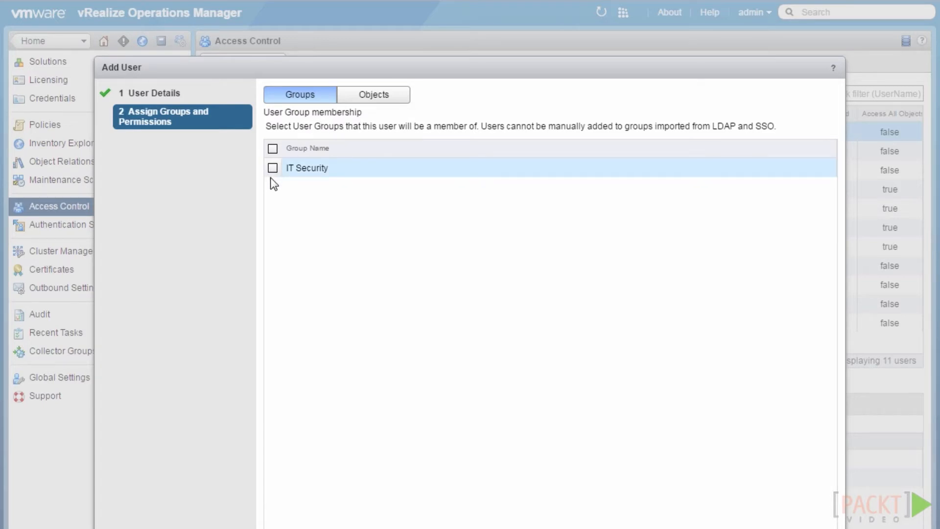
Add the user to the IT Security group and show the roles on the Objects tab
left_click(389, 97)
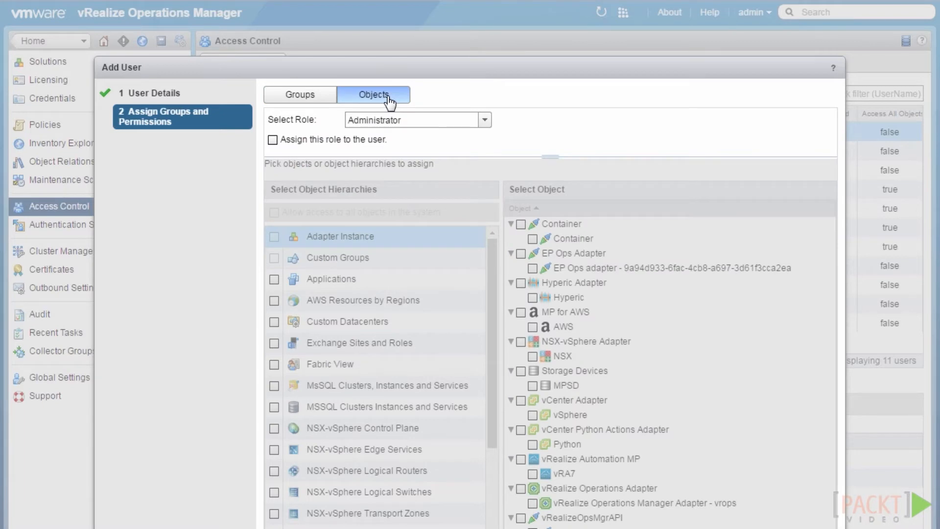
left_click(310, 97)
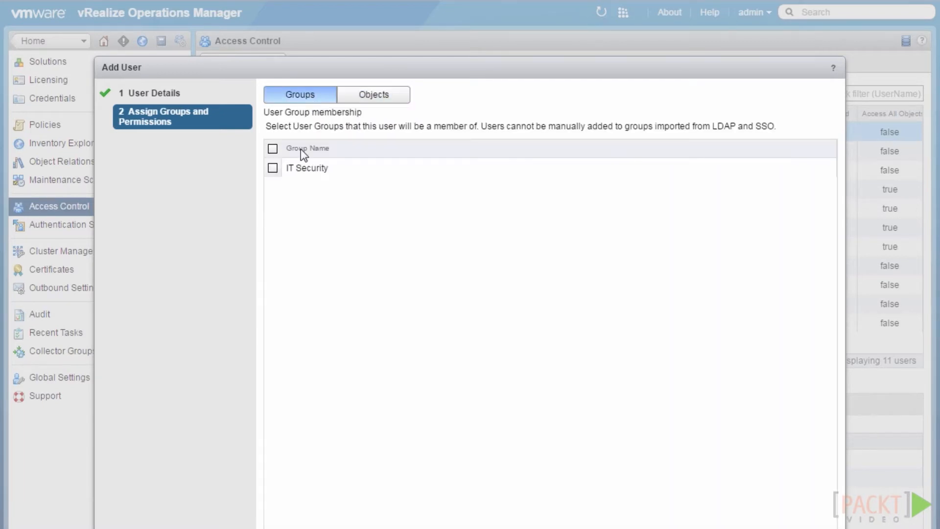
left_click(273, 168)
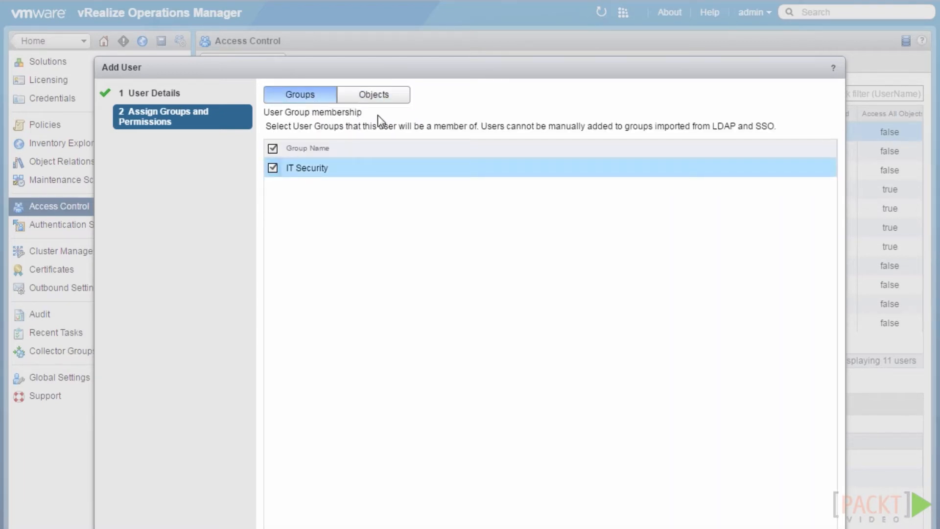
left_click(391, 100)
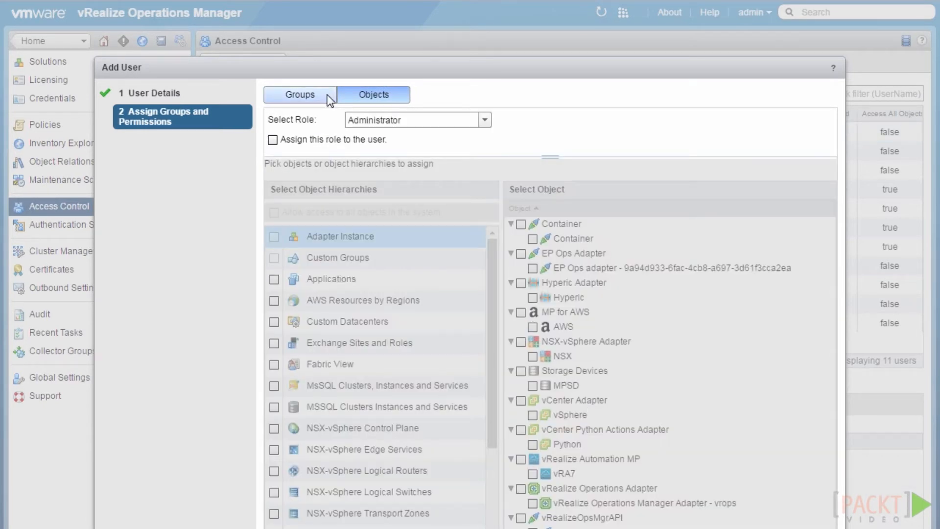
left_click(328, 97)
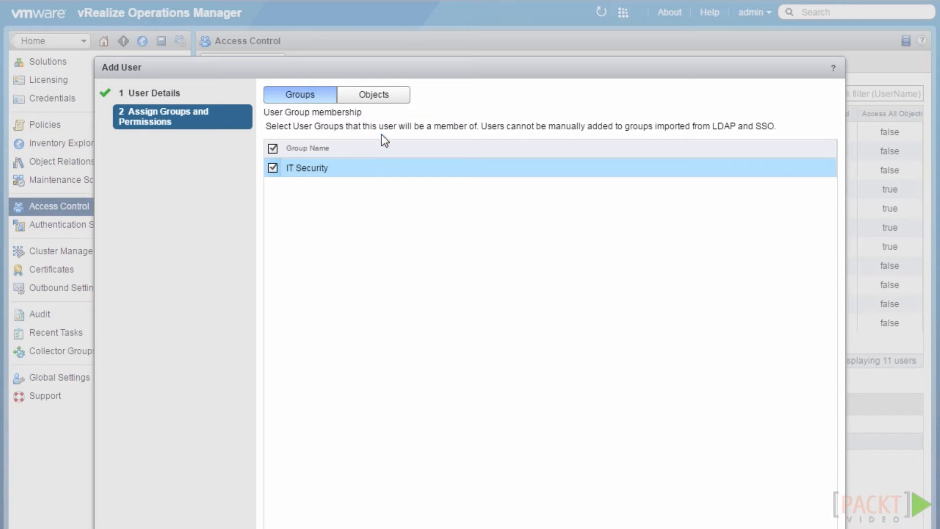
left_click(386, 95)
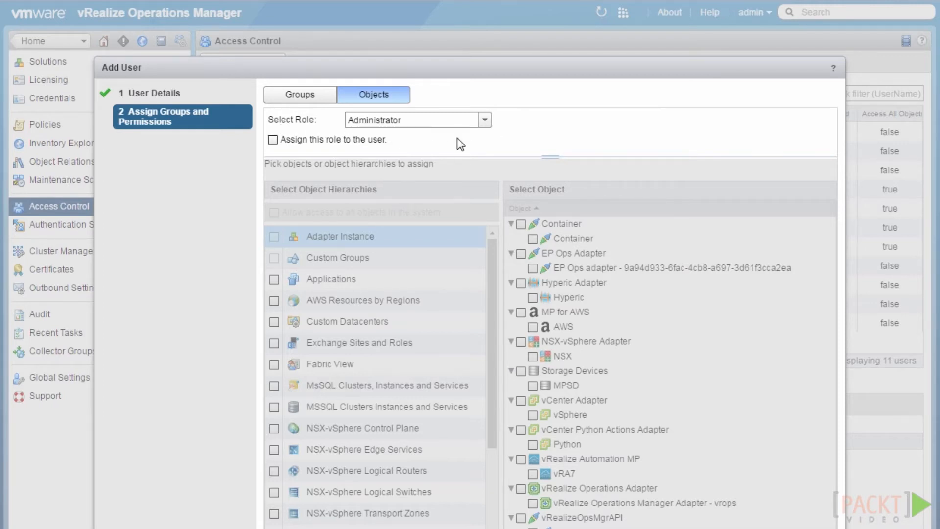
left_click(484, 120)
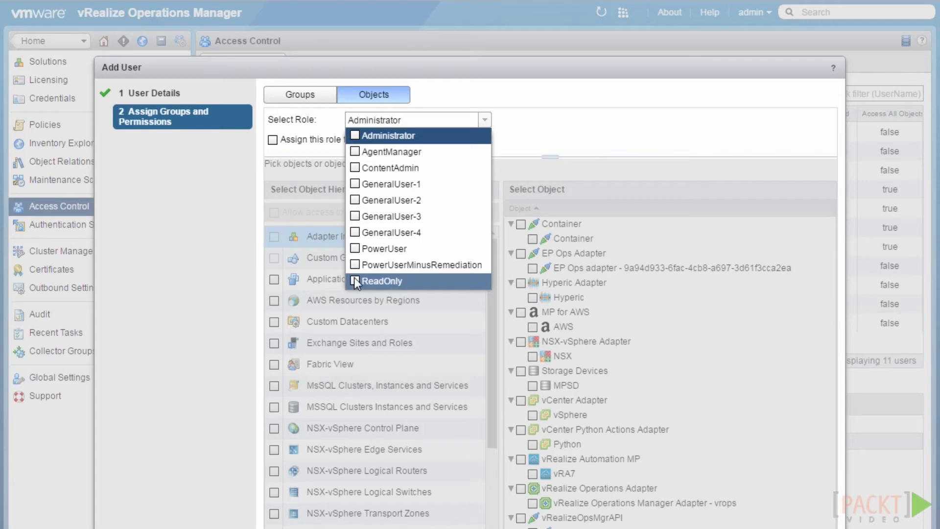
Assign the ReadOnly role to the user, leaving all-objects access turned off
left_click(381, 280)
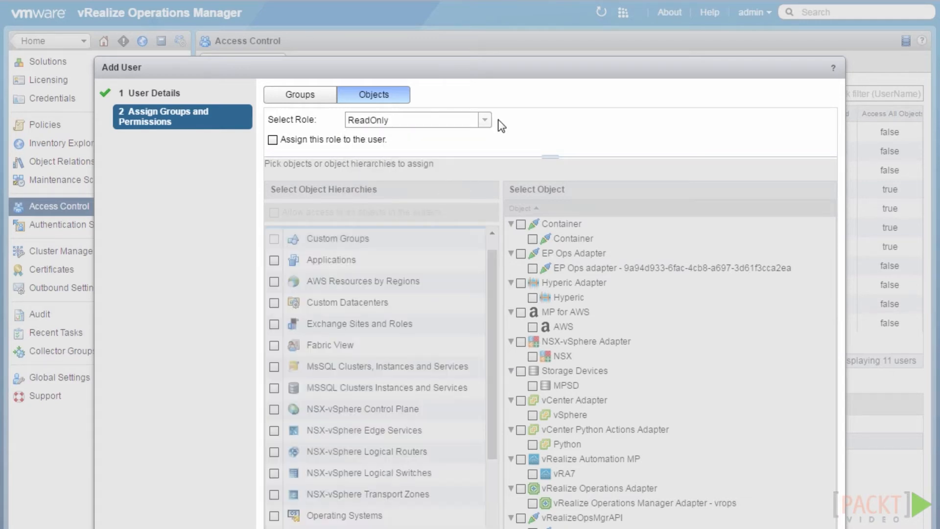
left_click(273, 140)
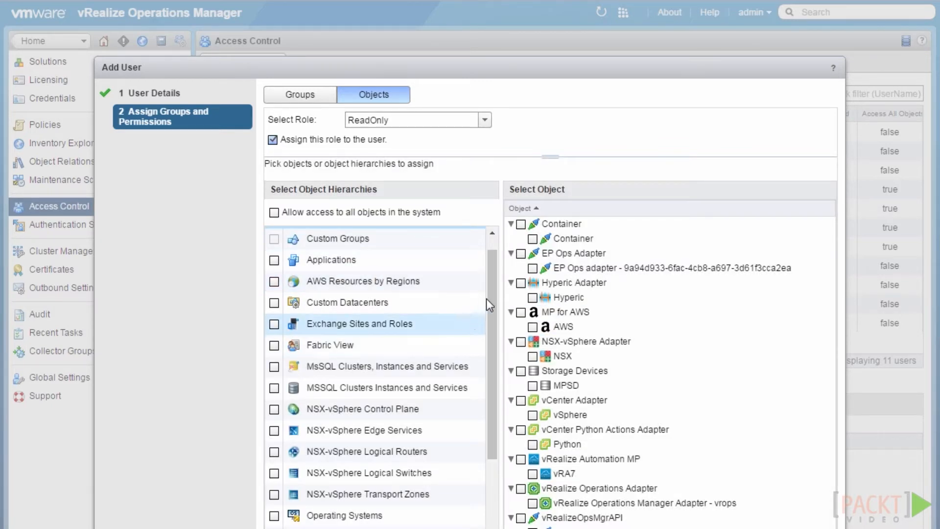
scroll(487, 237, "up", 1)
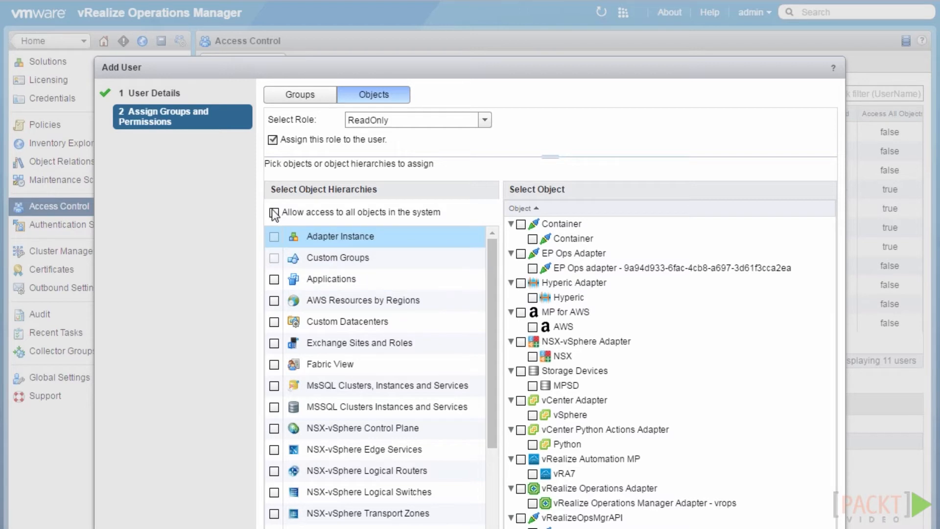
left_click(273, 213)
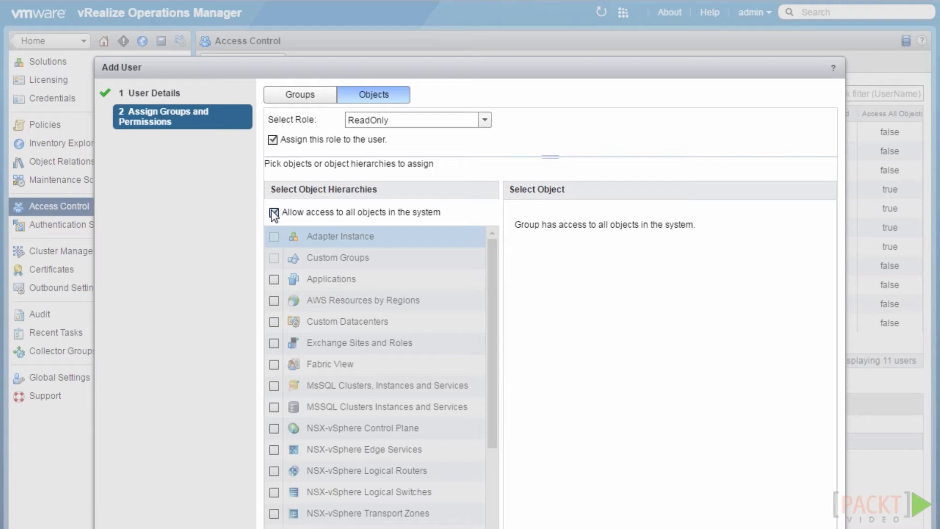
left_click(274, 213)
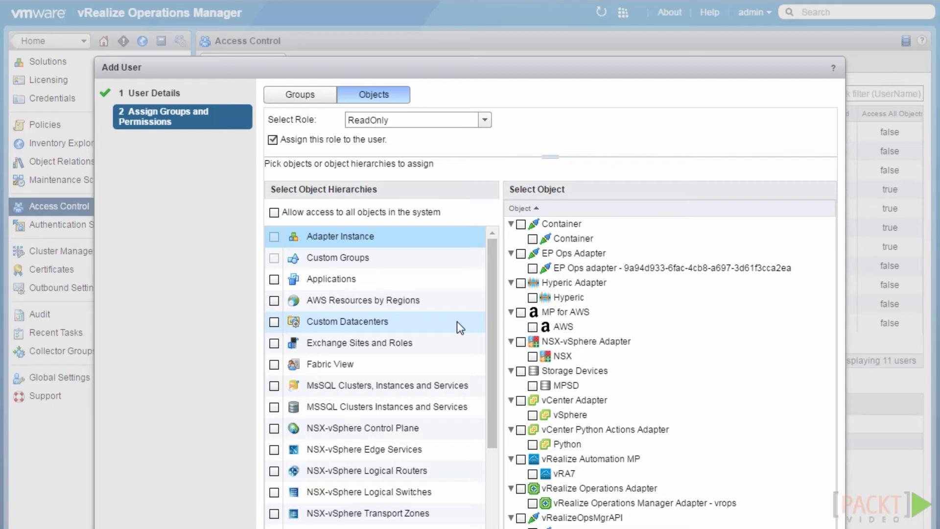
left_click(522, 312)
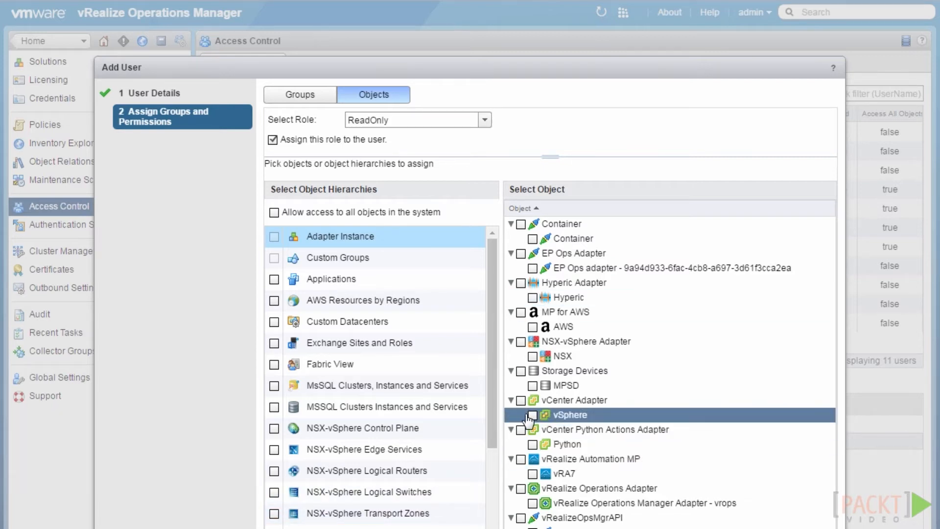
scroll(484, 431, "down", 5)
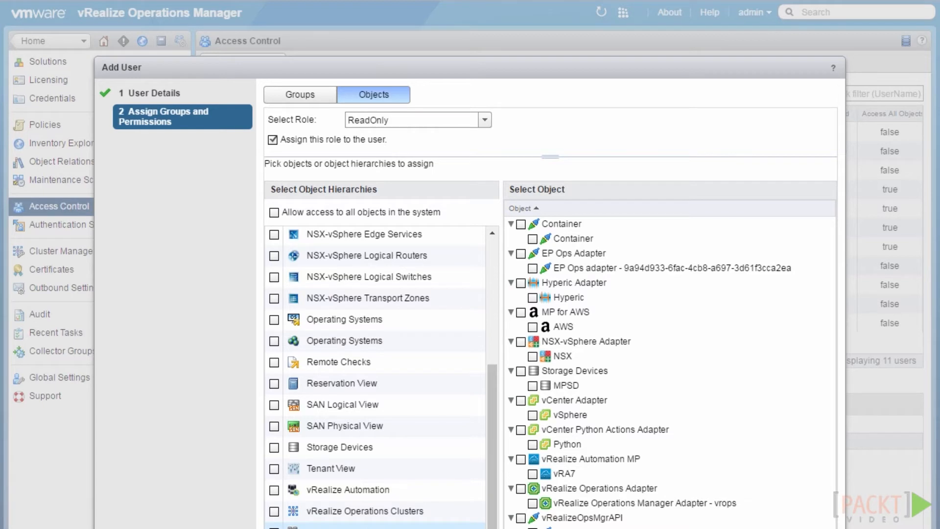
In the vSphere hierarchy, grant access to host esxh1.slatchprod.local without propagating it to its VMs
left_click(350, 527)
left_click(514, 227)
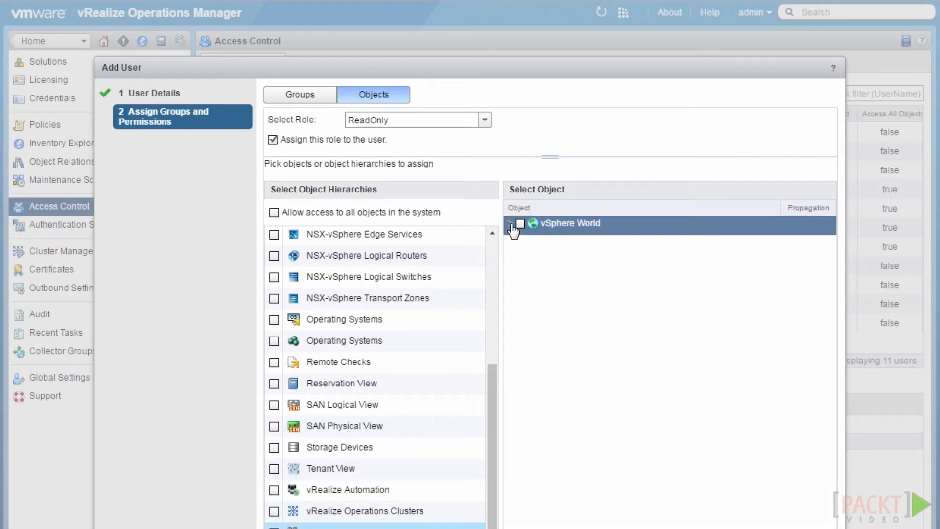
left_click(511, 224)
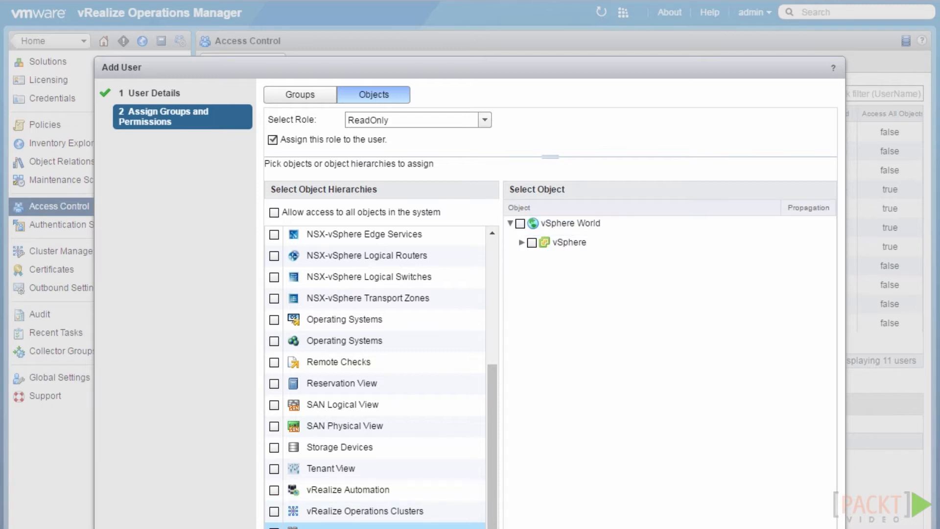
left_click(522, 242)
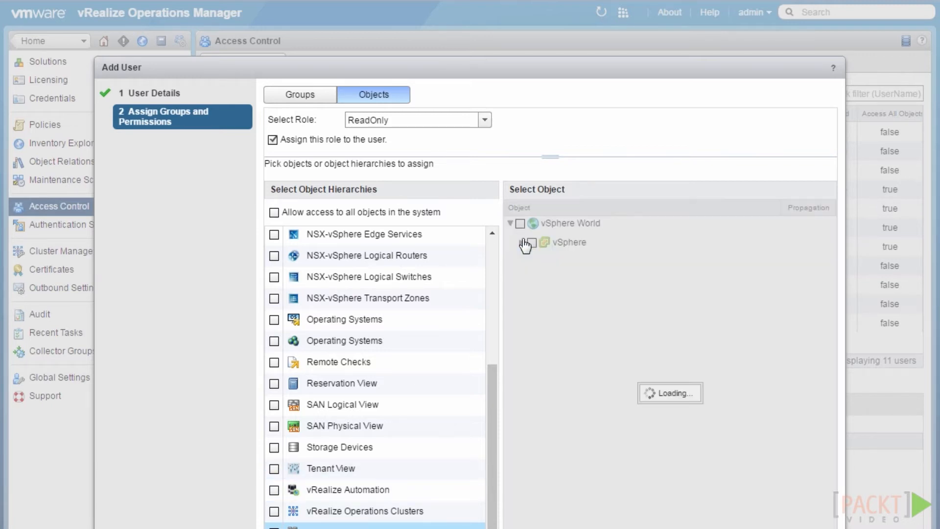
left_click(535, 261)
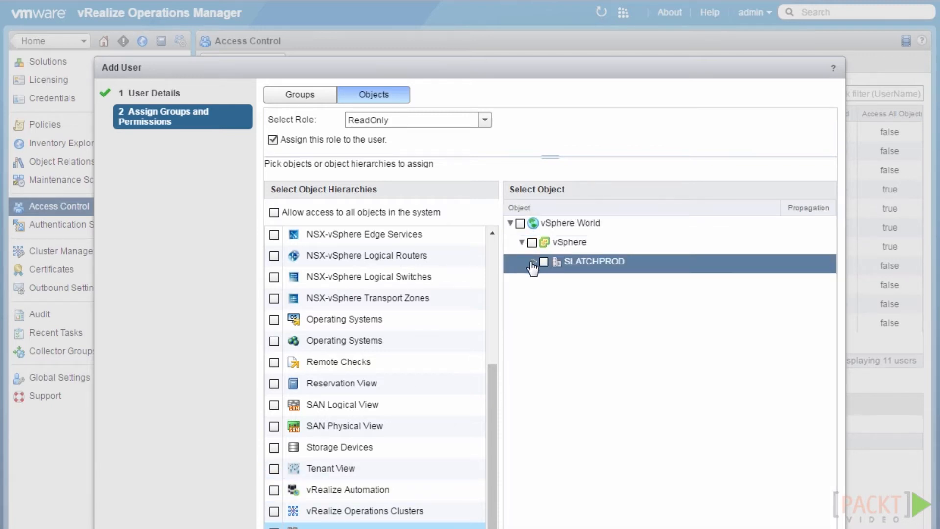
left_click(545, 281)
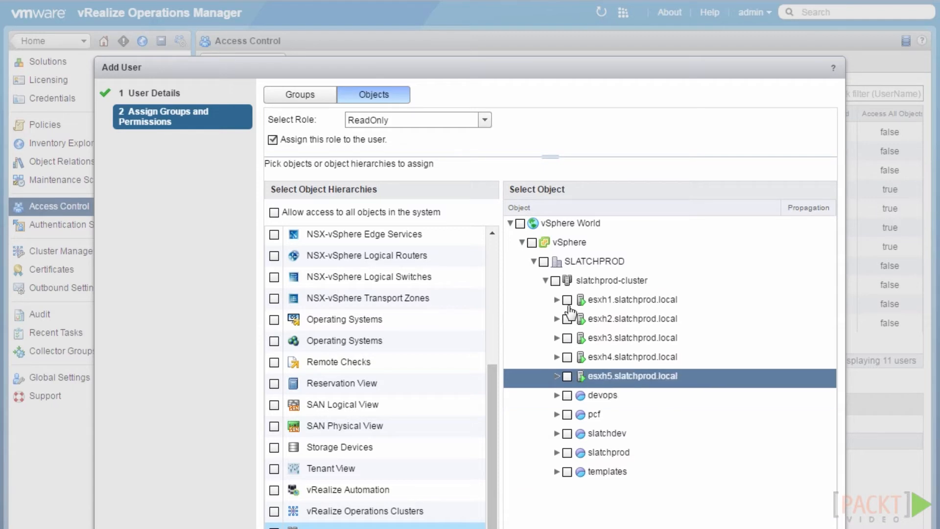
left_click(567, 300)
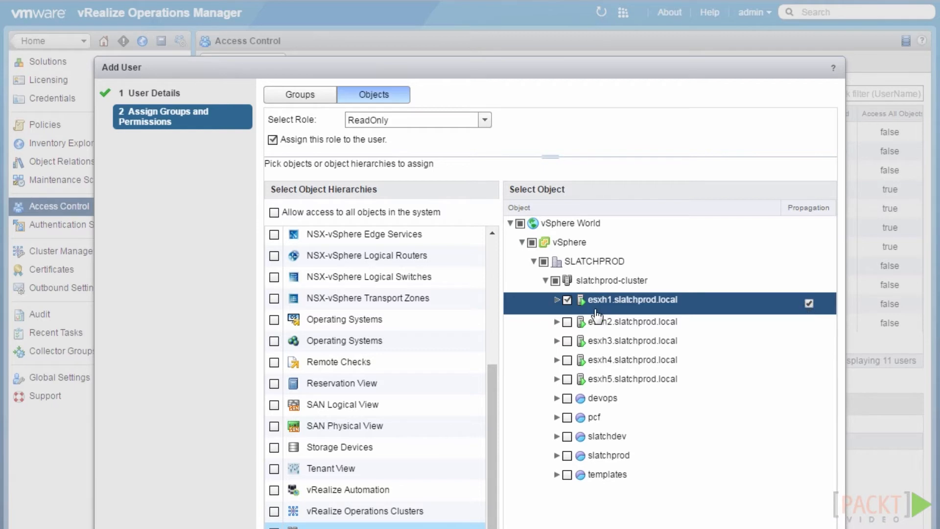
left_click(556, 301)
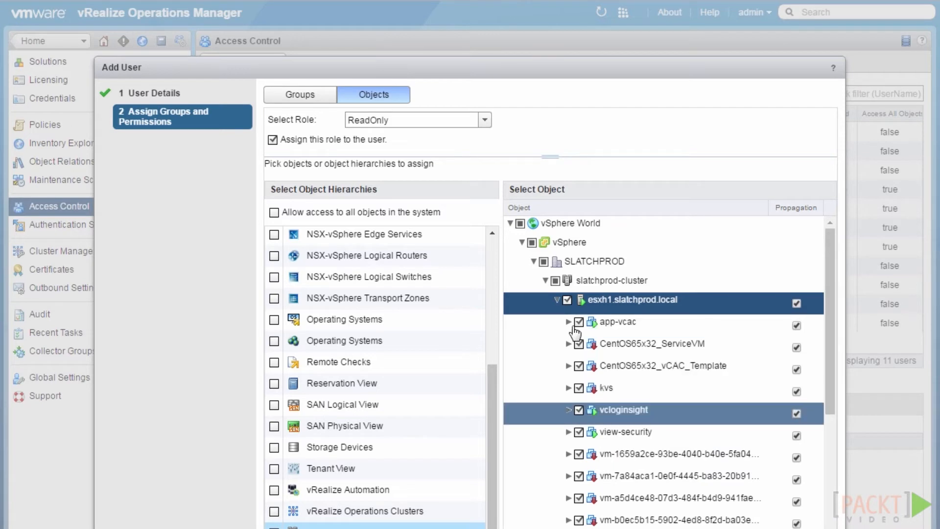
left_click(557, 299)
left_click(811, 304)
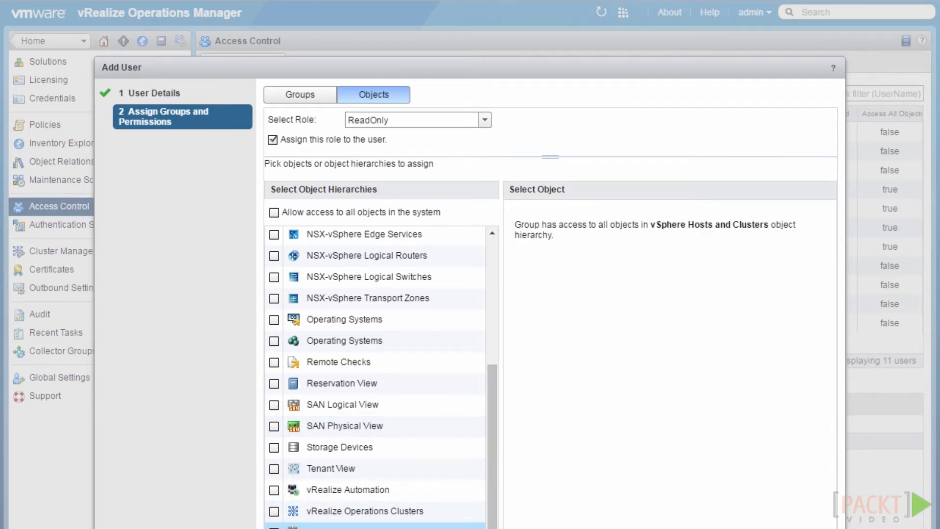
scroll(491, 322, "up", 4)
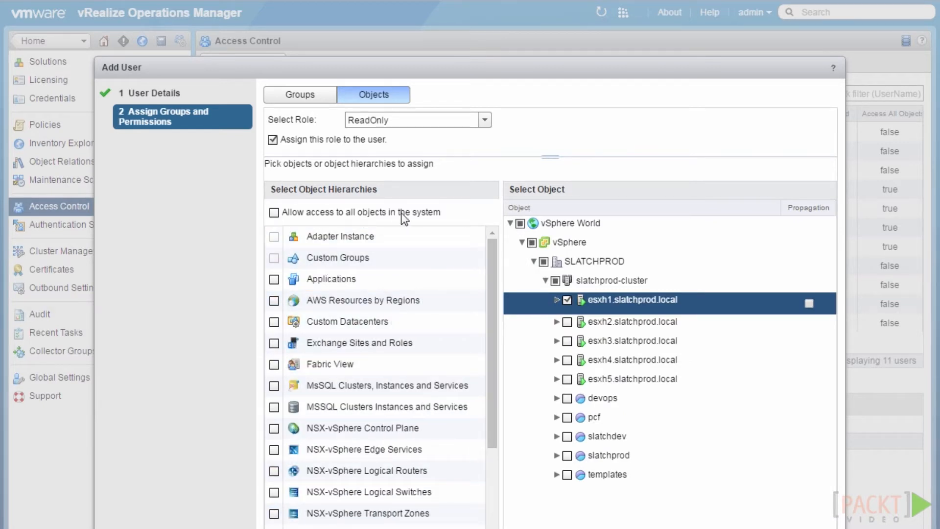
Give the new user access to all objects, save it, and start importing users
left_click(274, 213)
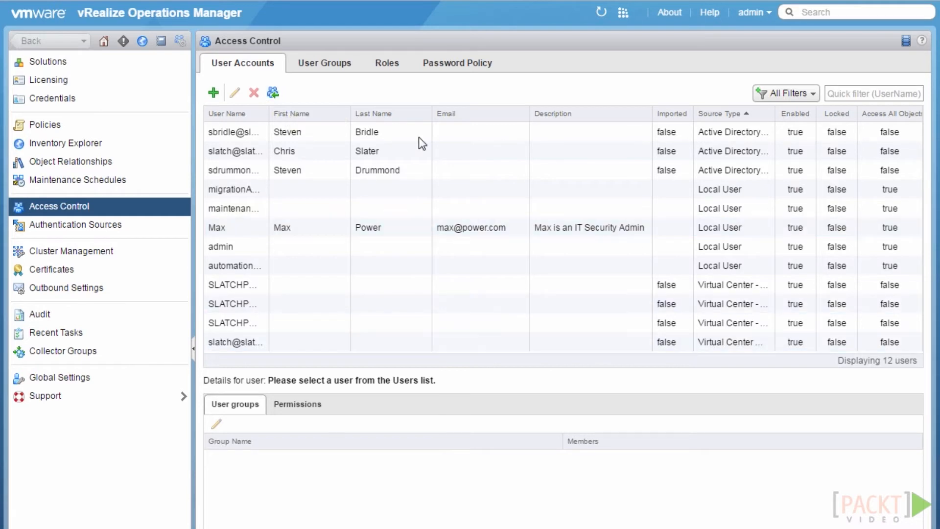
left_click(275, 95)
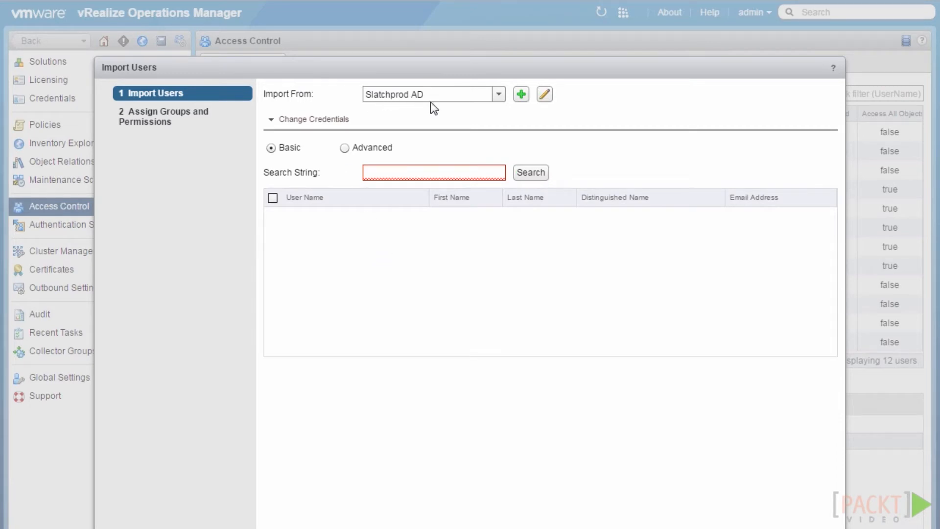
Search Slatchprod AD for the user by name and select the result for import
left_click(497, 98)
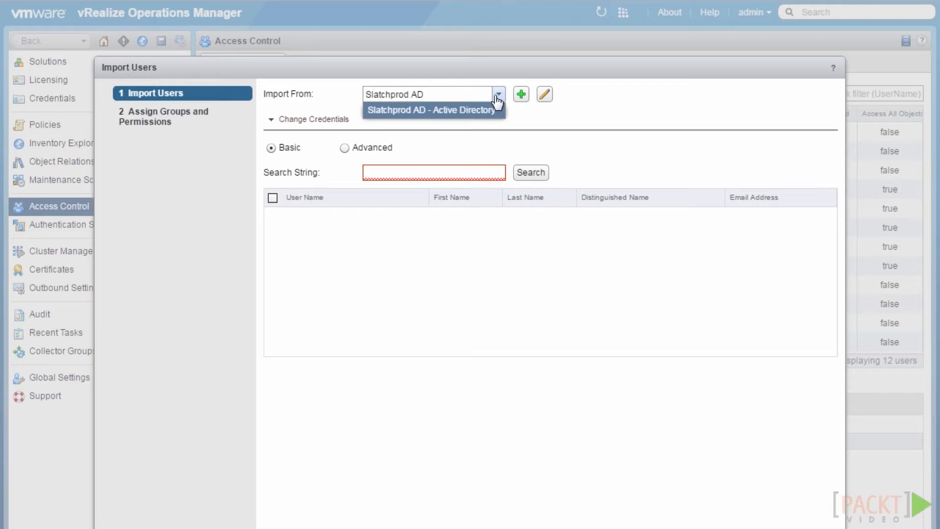
left_click(474, 121)
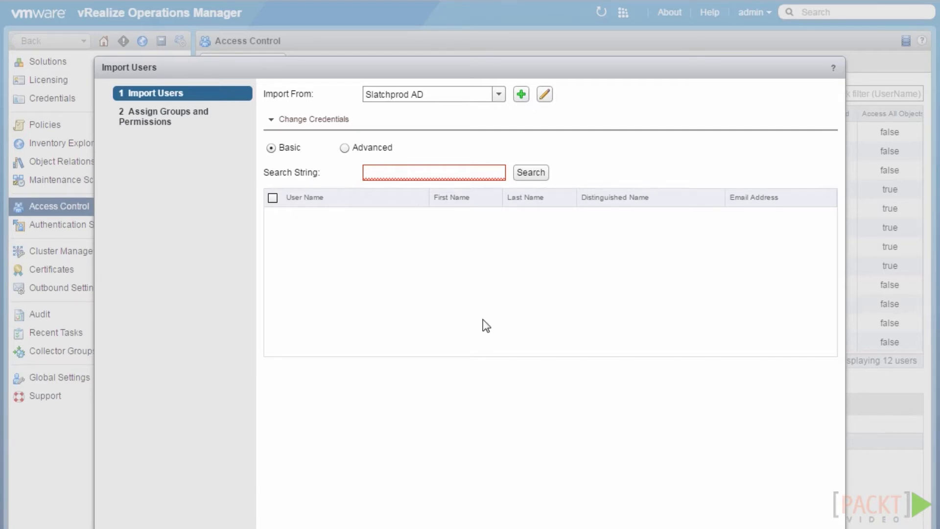
type("ja")
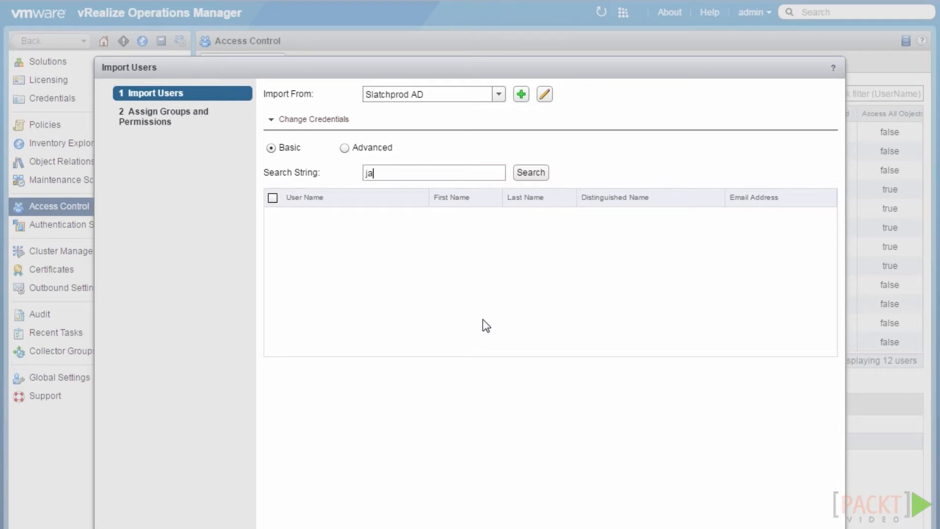
type("son")
left_click(528, 180)
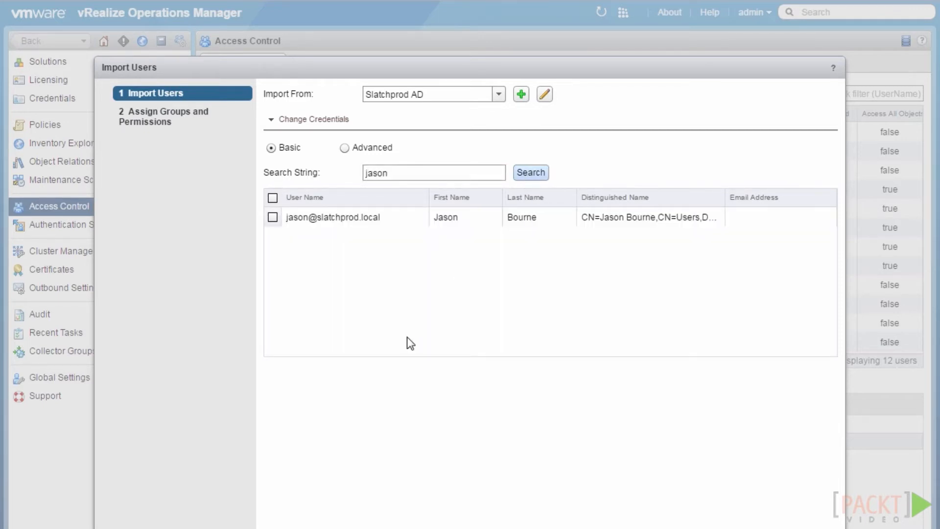
left_click(272, 216)
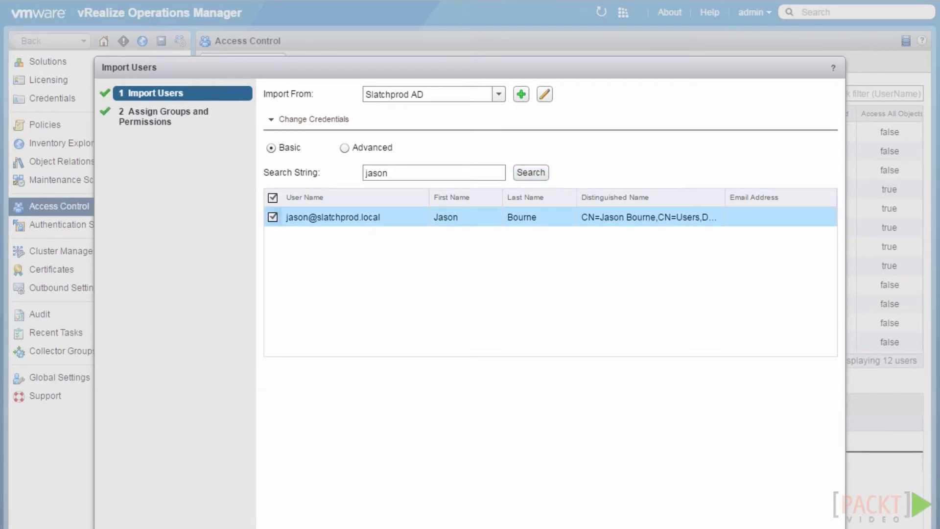
left_click(739, 528)
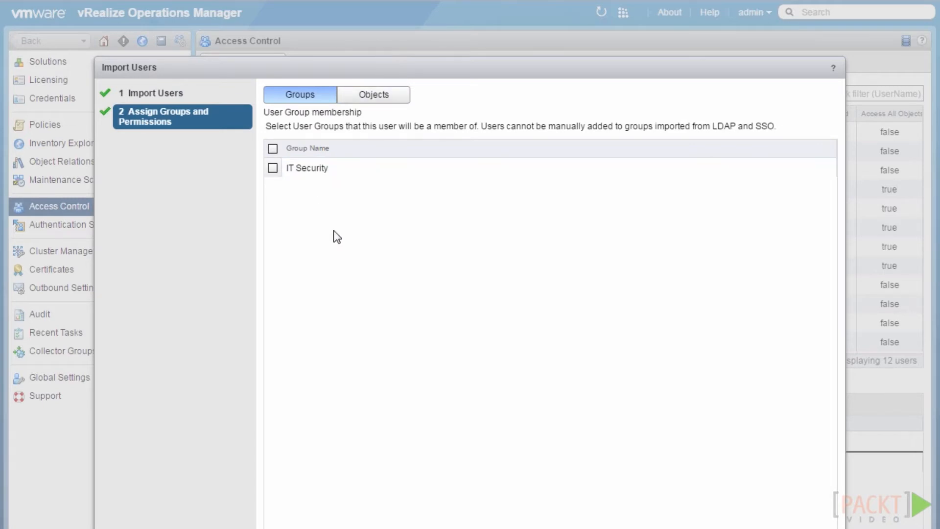
Put the imported user in IT Security with the ReadOnly role on all objects, and finish
left_click(272, 168)
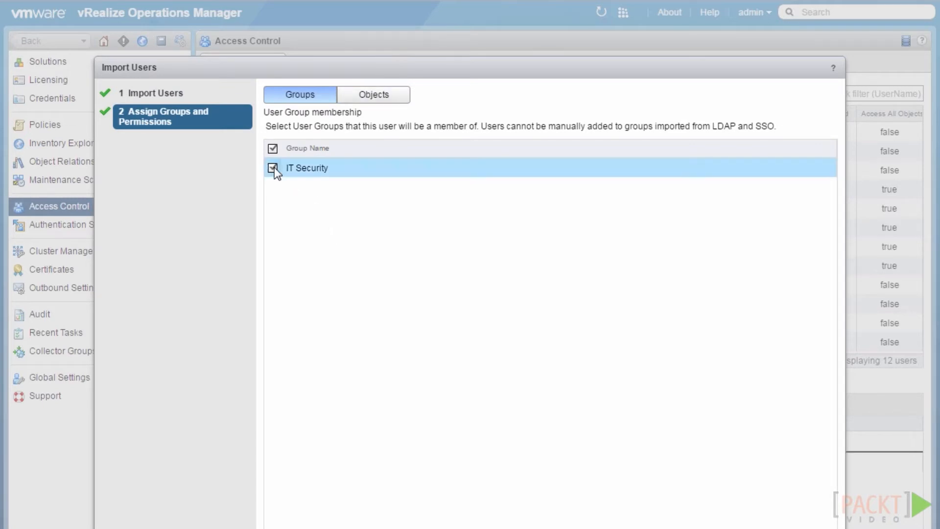
left_click(375, 99)
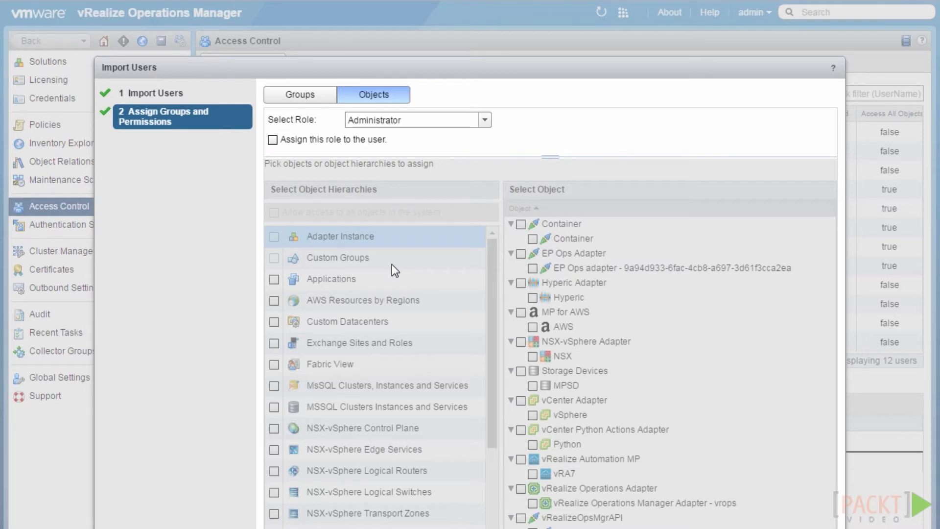
left_click(483, 121)
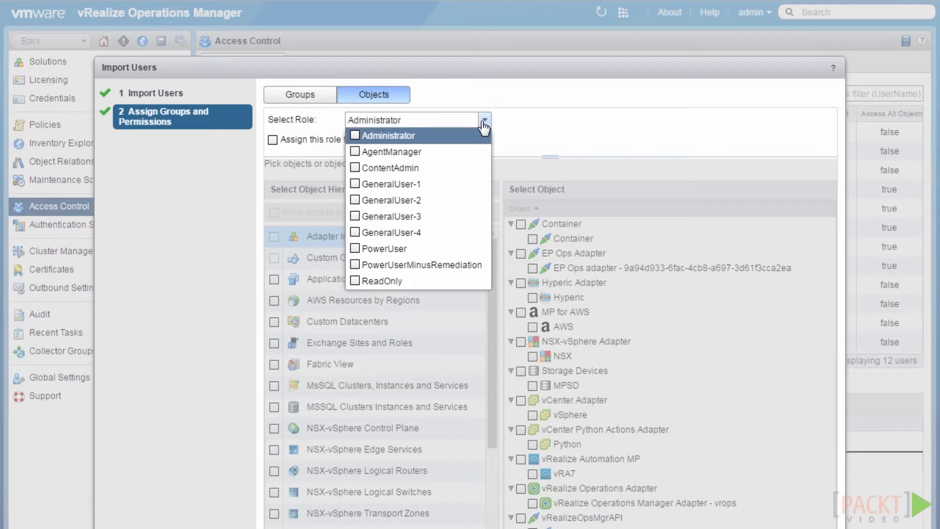
left_click(354, 280)
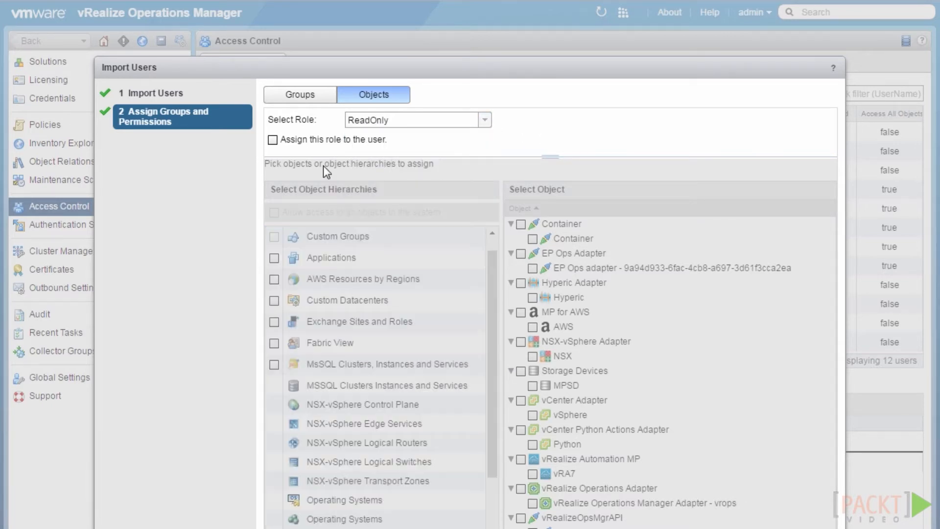
left_click(273, 140)
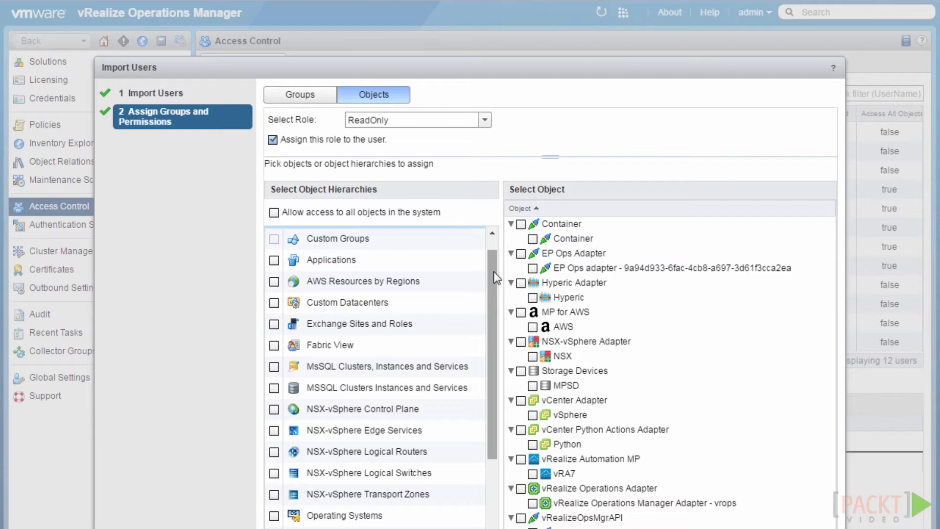
left_click(274, 212)
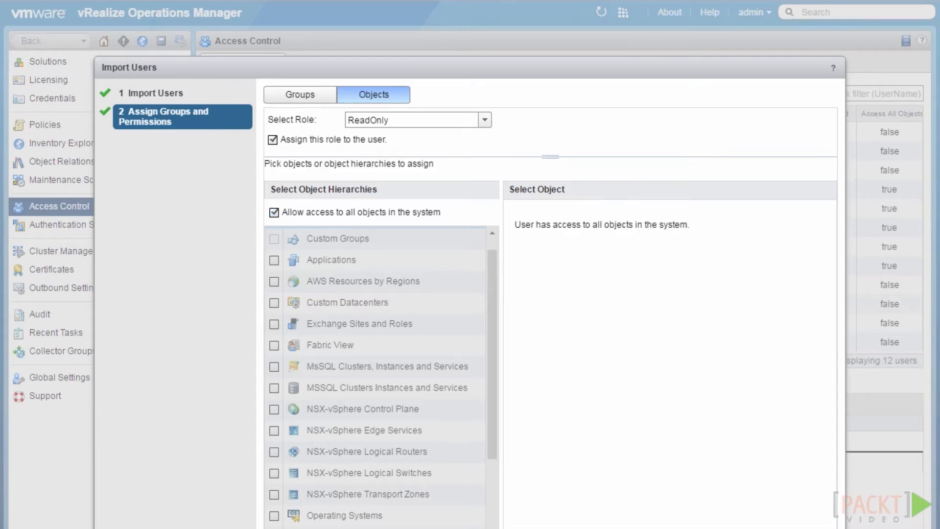
left_click(763, 528)
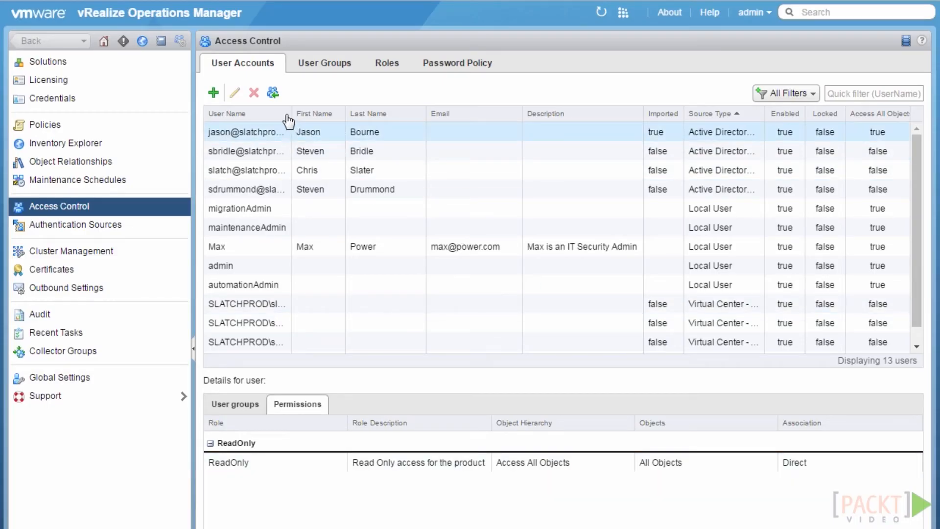
Widen the User Name column and review the imported user's groups and ReadOnly permissions
left_click_drag(290, 115, 316, 116)
left_click(286, 131)
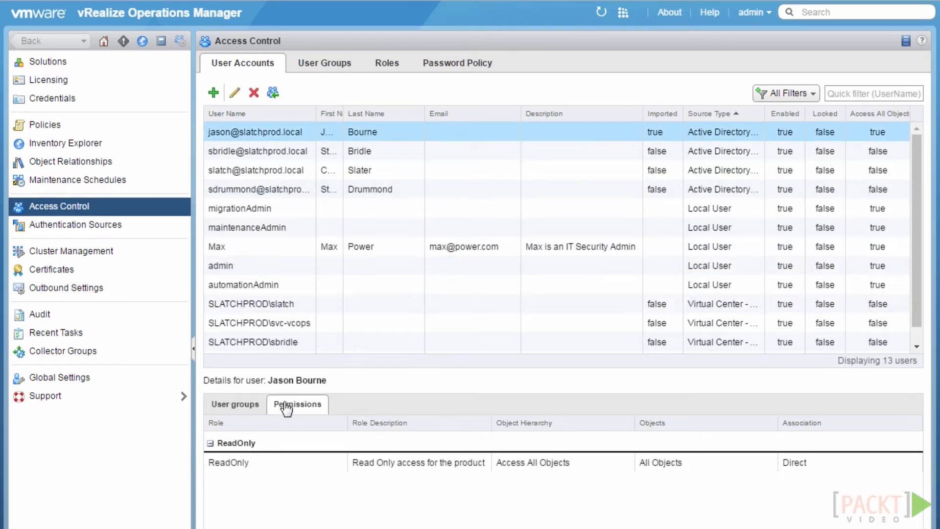
left_click(240, 410)
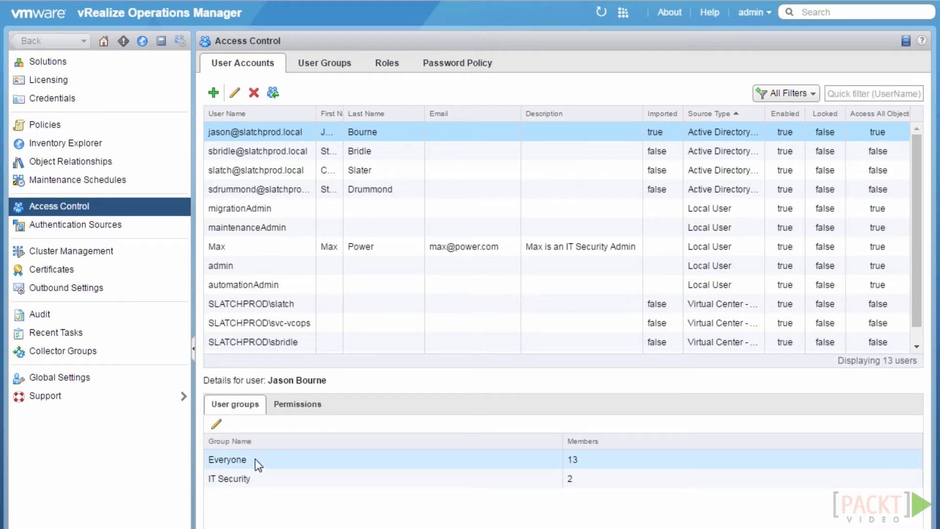
left_click(288, 409)
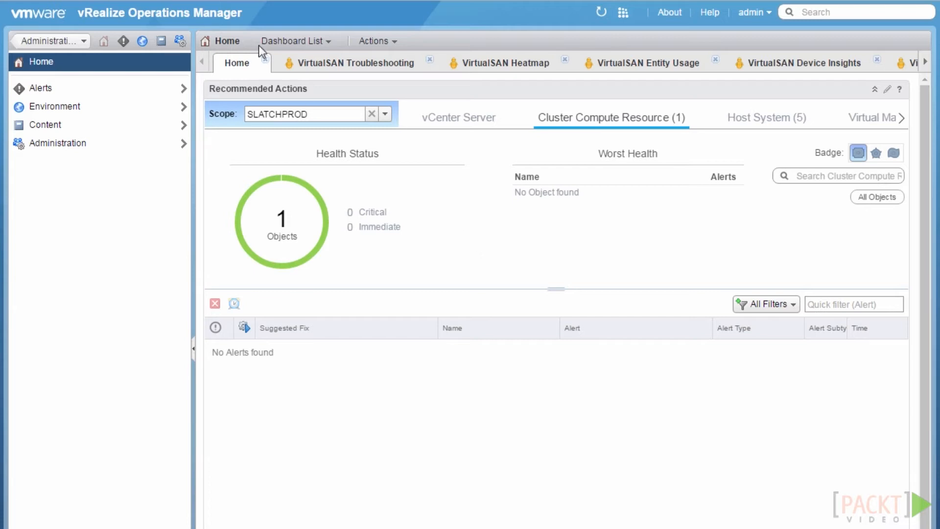
Go to Administration > Access Control > User Groups and start adding a new group
left_click(179, 42)
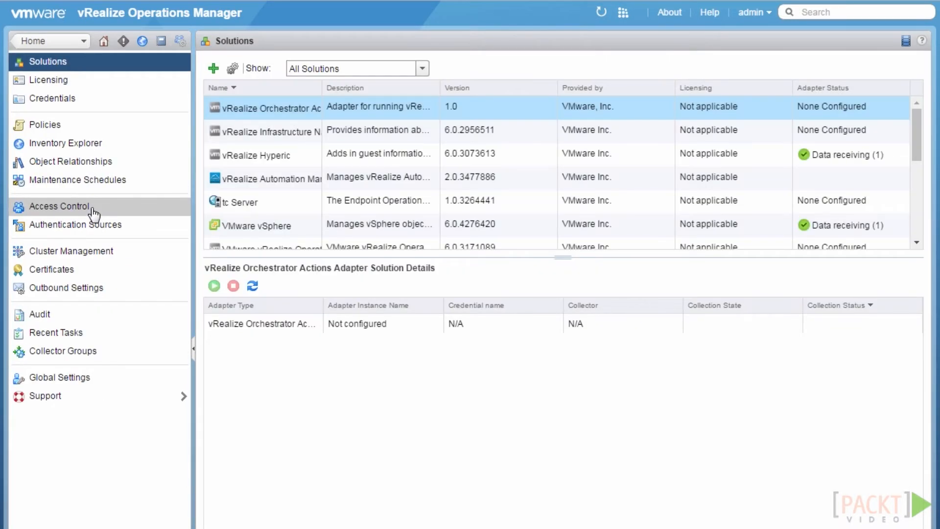
left_click(93, 214)
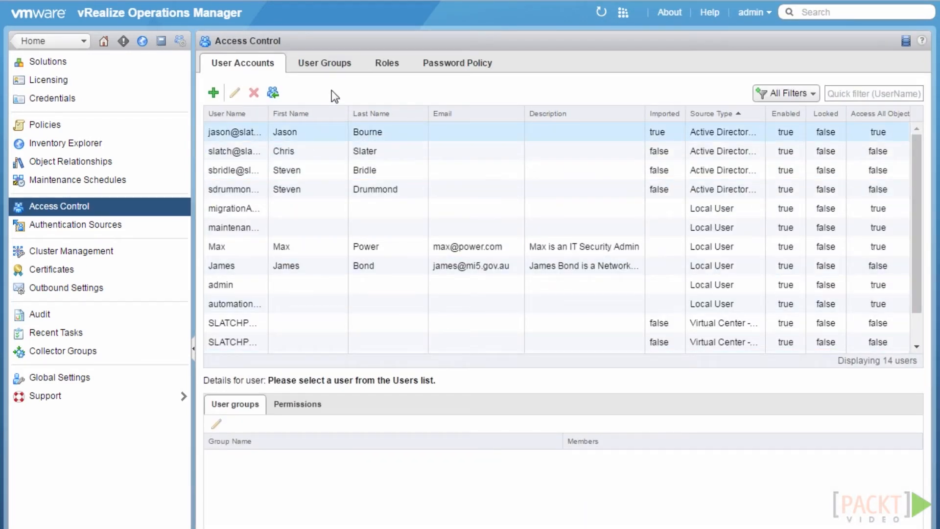
left_click(332, 70)
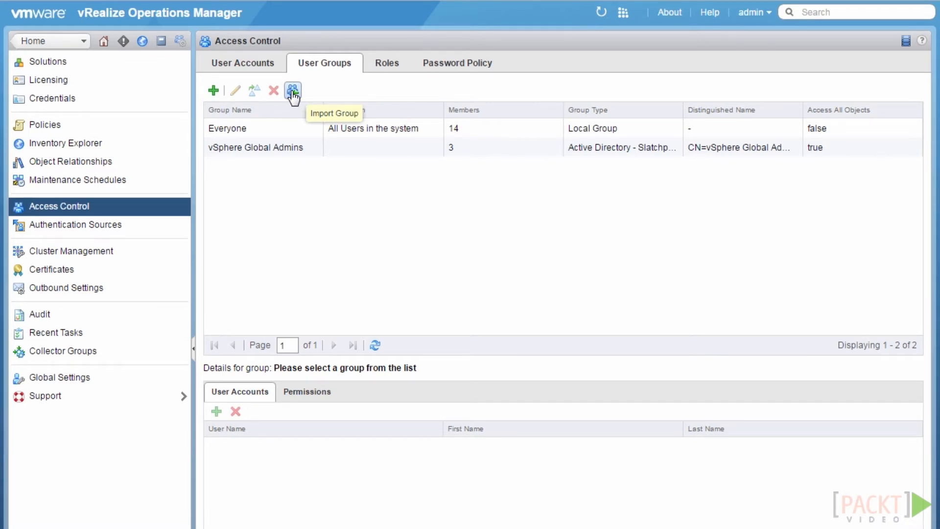
left_click(212, 91)
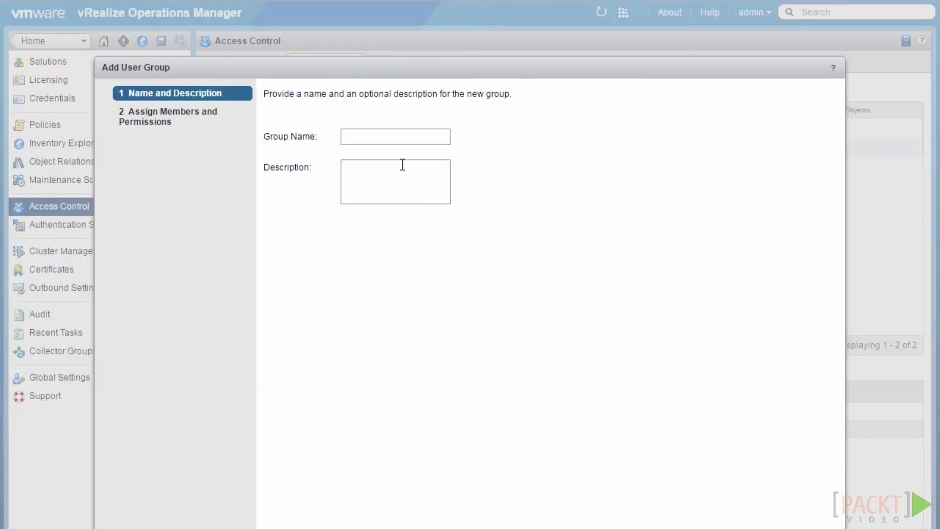
Name the group 'Network and Security', describe it as 'Local Network and Security Users', and add one member
left_click(387, 137)
type("Network and Security")
left_click(374, 174)
type("Local Network and Security Users")
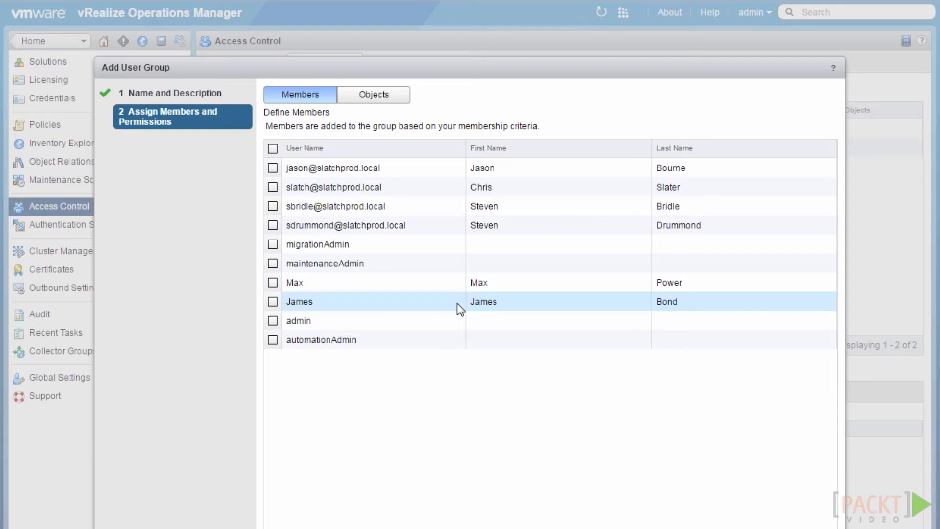
left_click(272, 302)
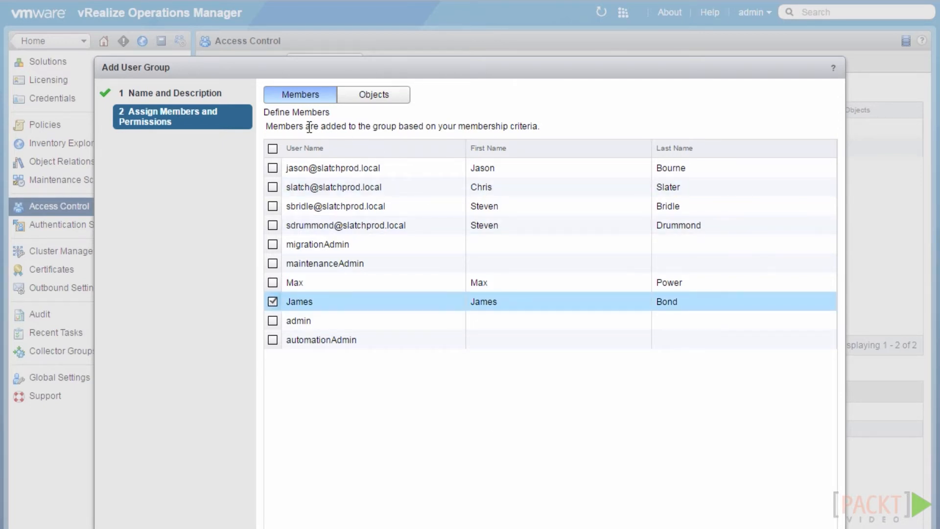
left_click(356, 102)
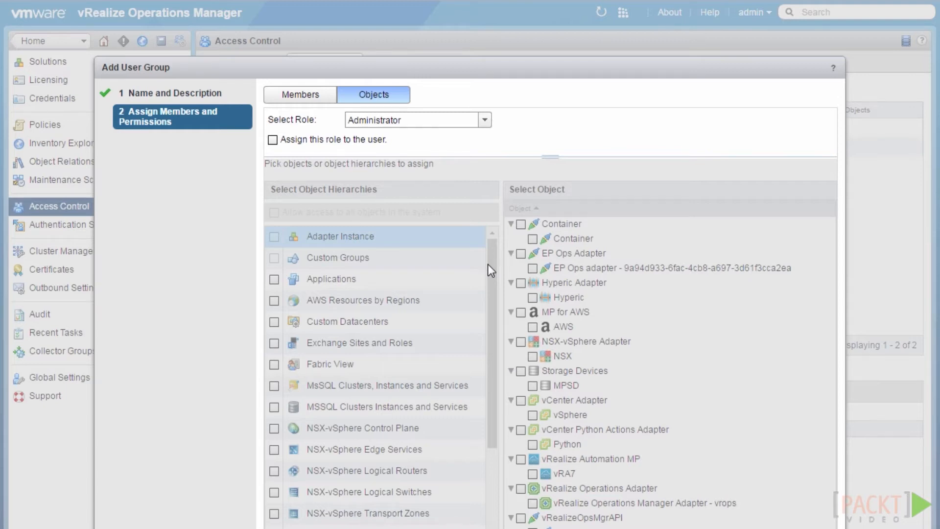
Assign the Administrator role to the Network and Security group
left_click(485, 120)
left_click(372, 132)
left_click(270, 140)
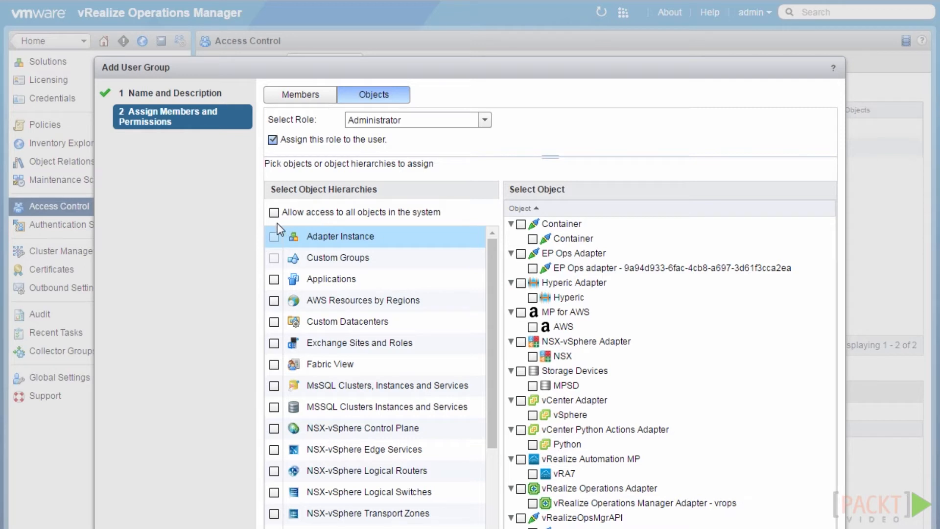
Grant access to NSX-vSphere Adapter plus Control Plane, Edge Services, Logical Routers, Logical Switches and Transport Zones hierarchies
left_click(520, 341)
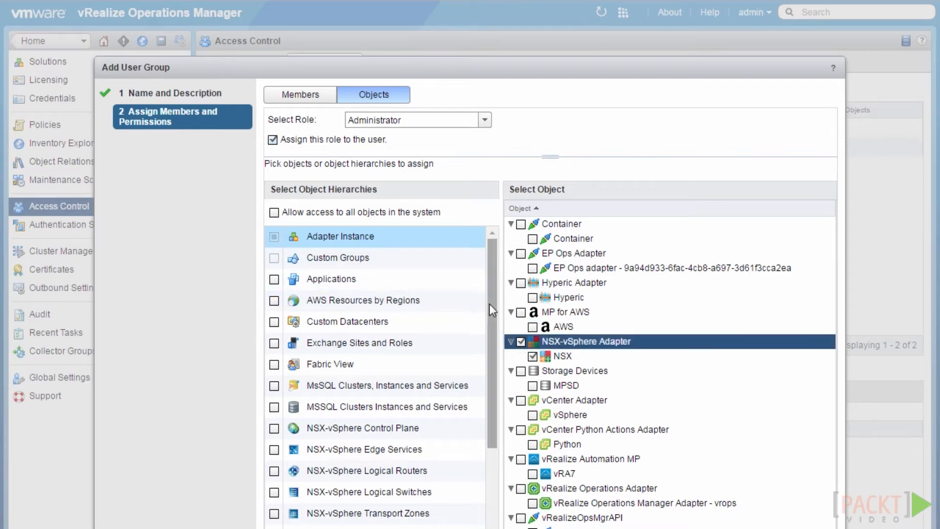
scroll(489, 325, "down", 1)
scroll(489, 330, "down", 1)
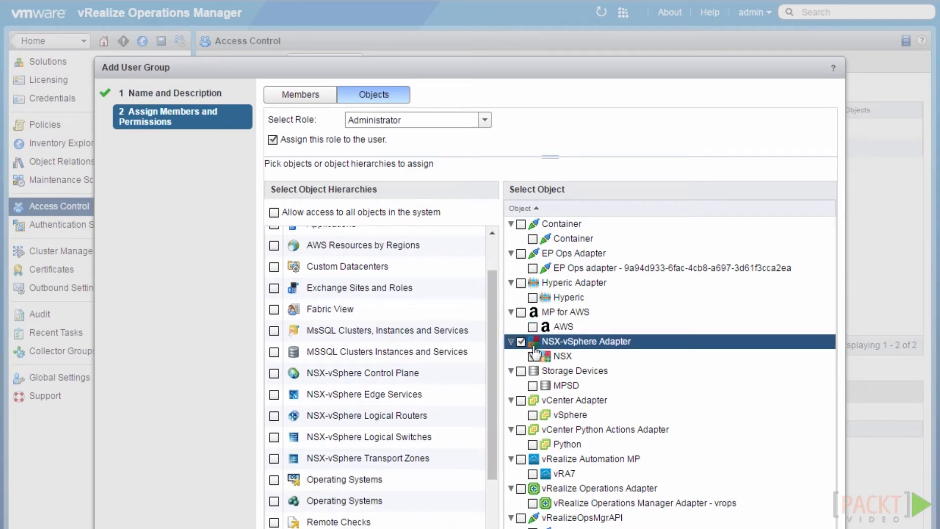
left_click_drag(491, 351, 490, 394)
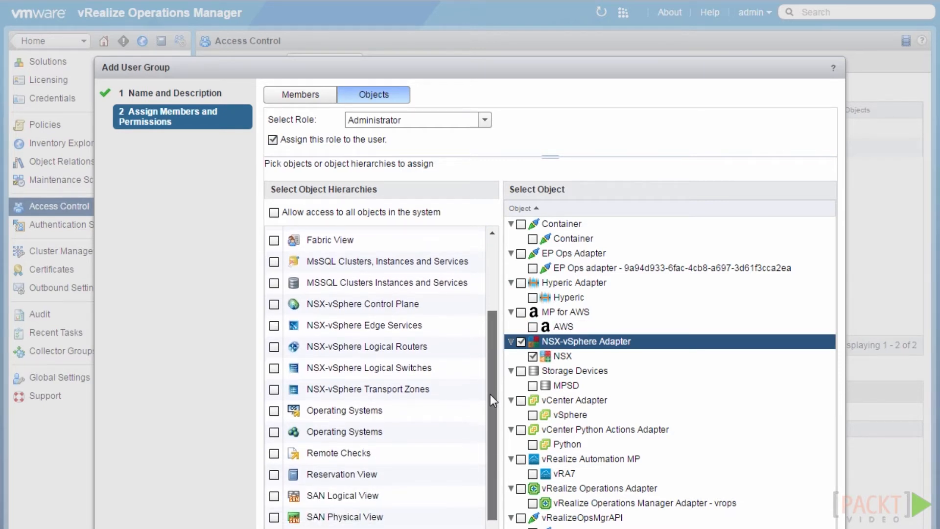
left_click(273, 302)
left_click(274, 322)
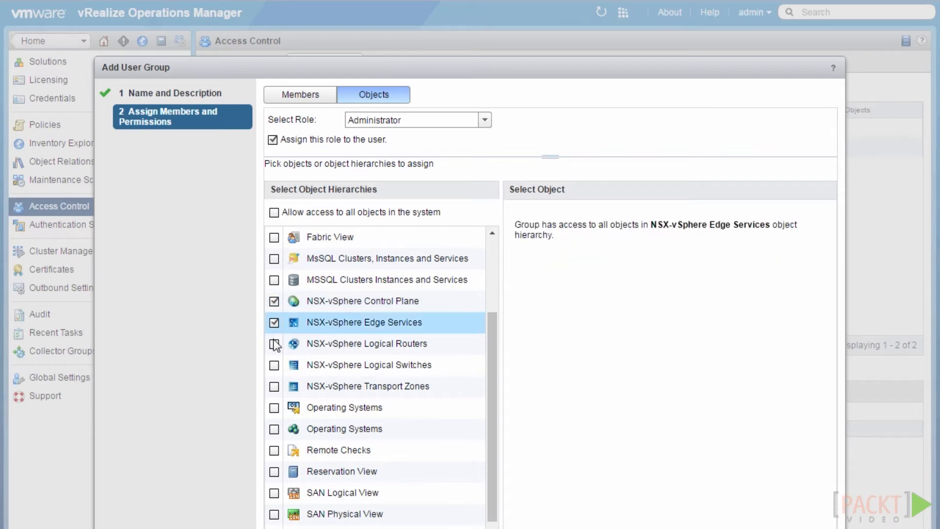
left_click(274, 344)
left_click(273, 371)
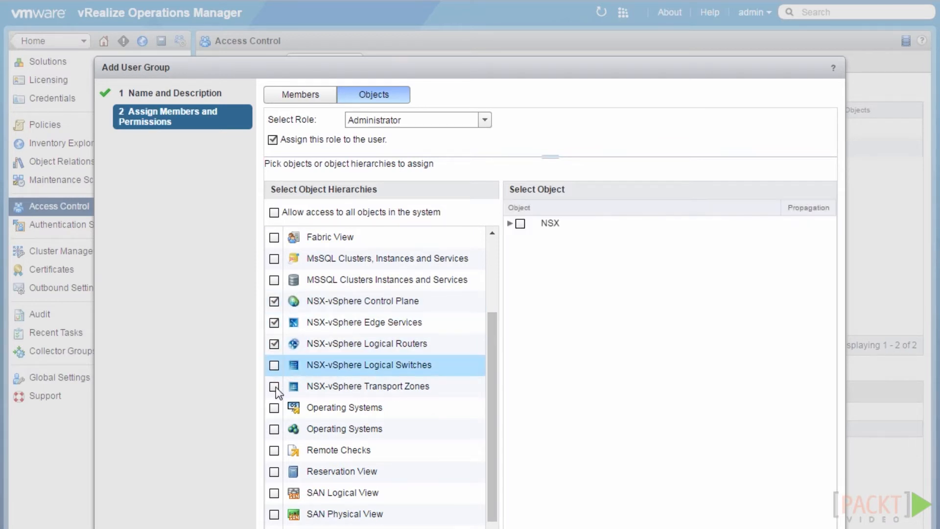
left_click(275, 387)
left_click(274, 365)
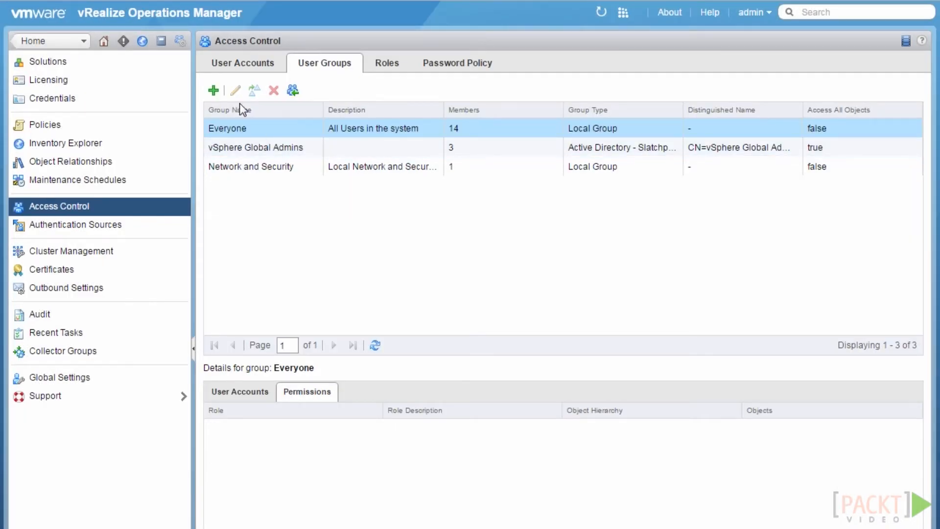
Add the first Active Directory user to Network and Security's user accounts and review its permissions
left_click(265, 167)
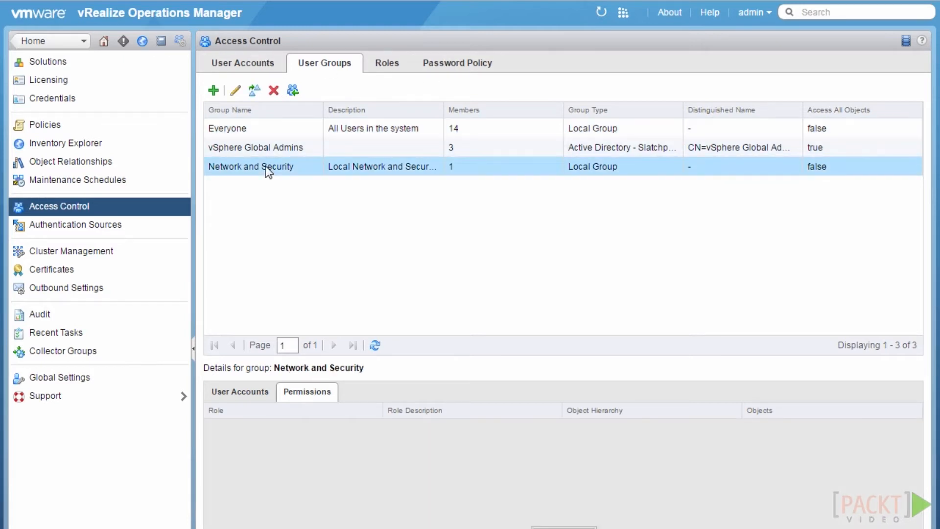
left_click(245, 393)
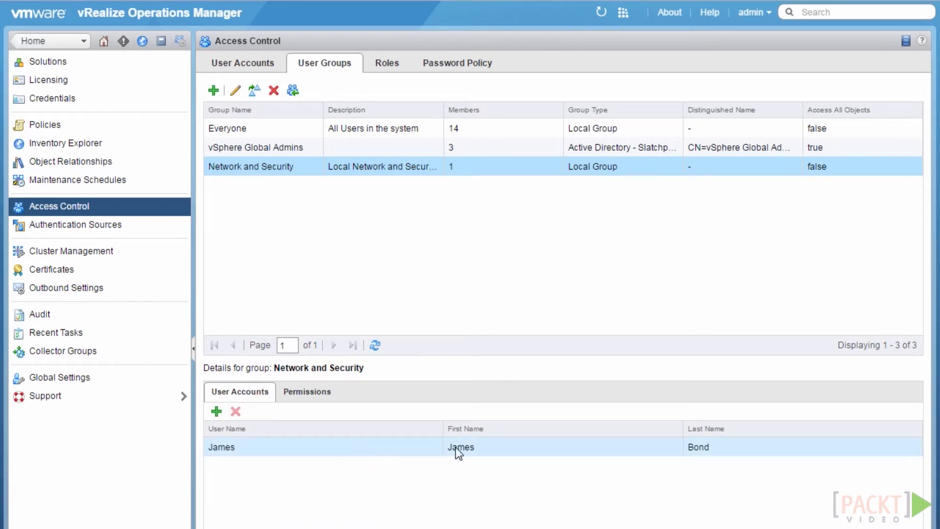
left_click(216, 412)
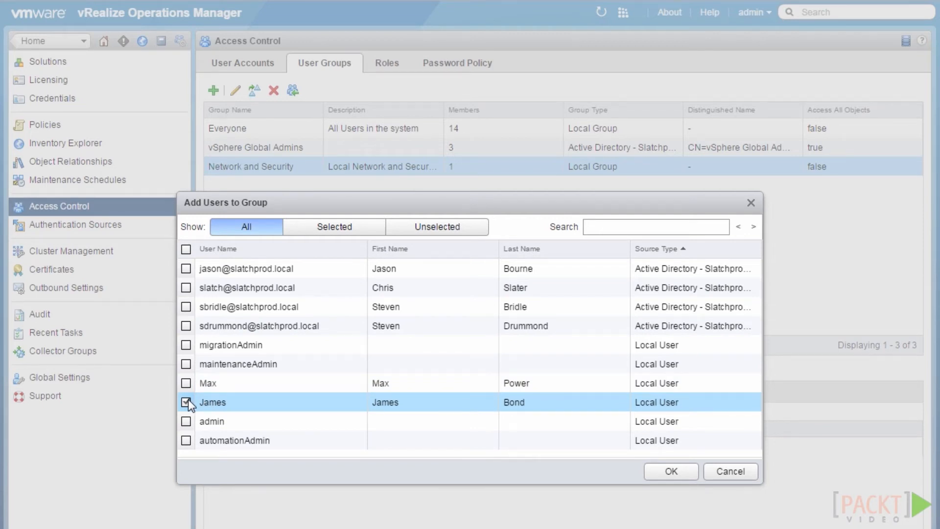
left_click(186, 269)
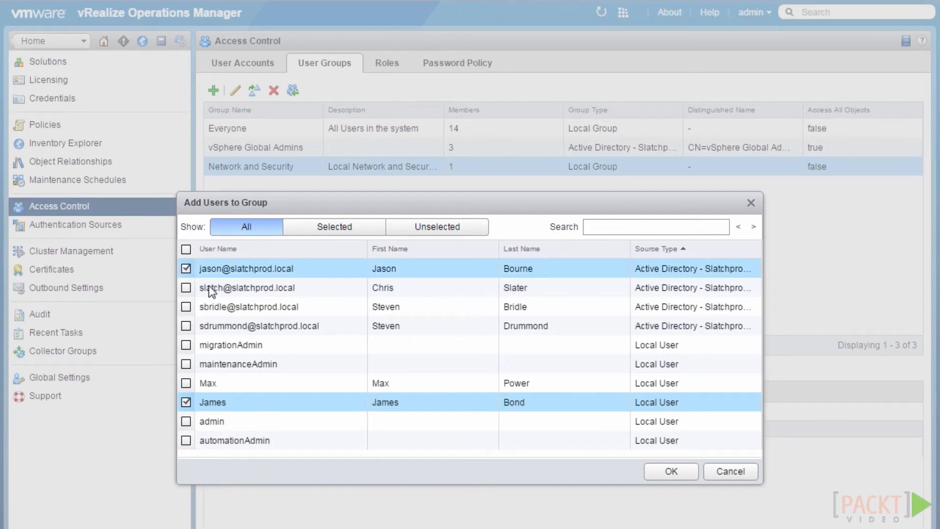
left_click(669, 470)
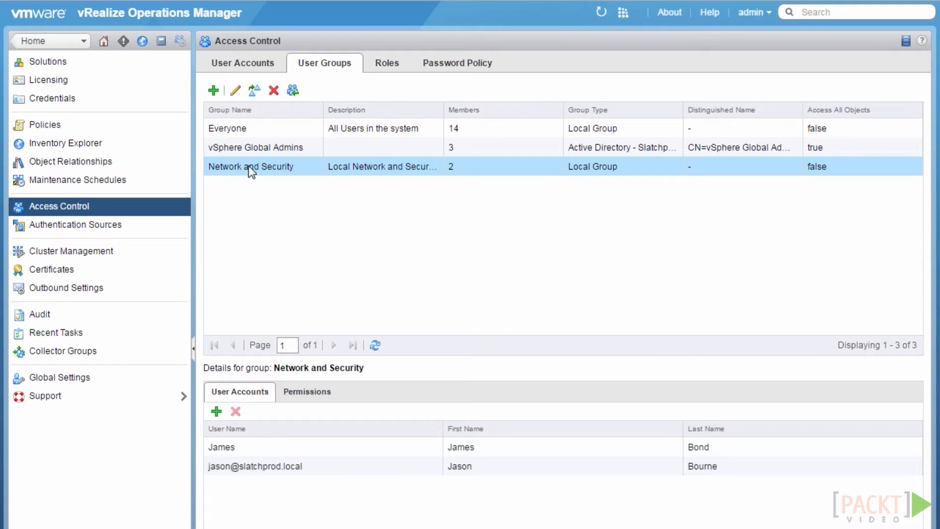
left_click(317, 394)
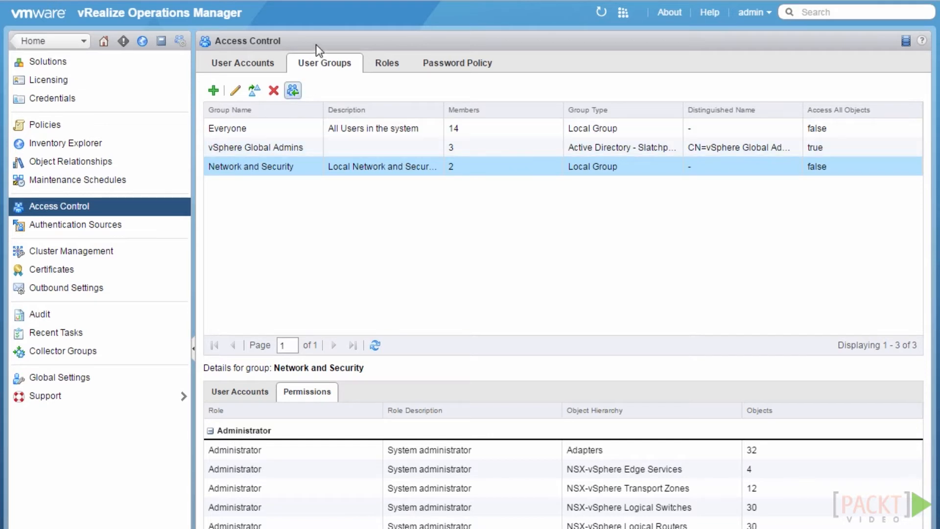
Search the directory for 'vsphere' and pick vSphere Global Security Admins to import
left_click(294, 91)
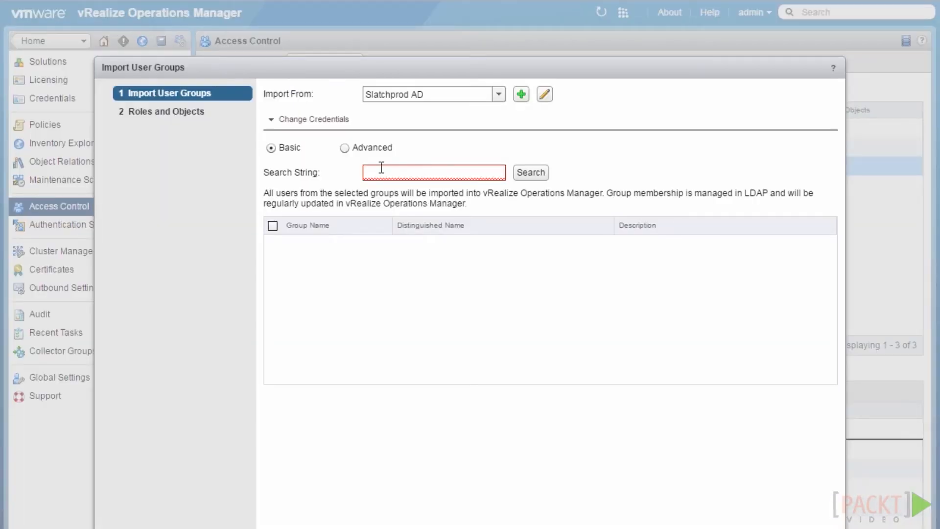
left_click(382, 168)
type("vsphere")
left_click(523, 171)
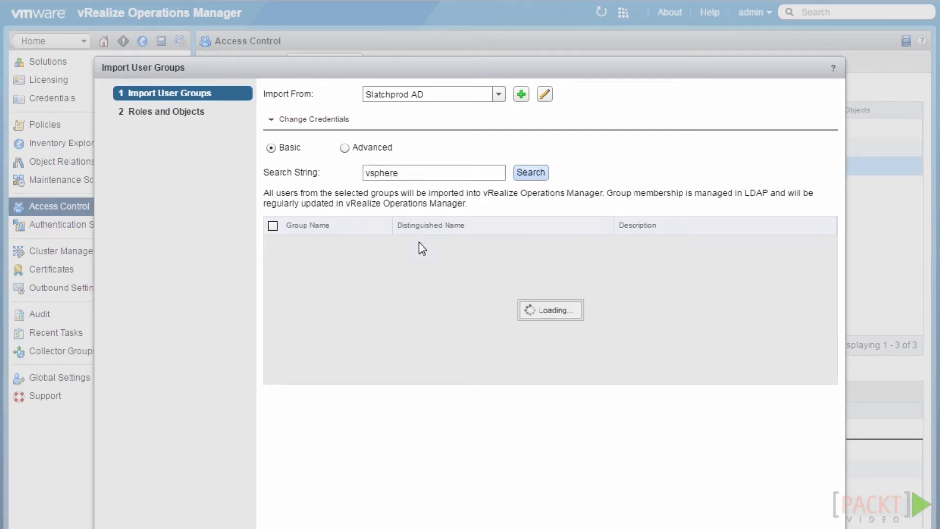
left_click_drag(392, 223, 477, 226)
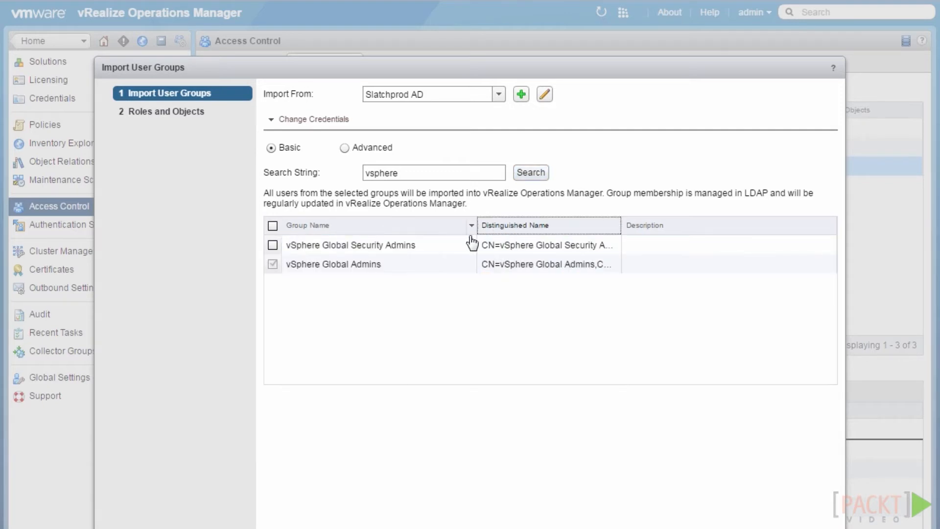
left_click(272, 244)
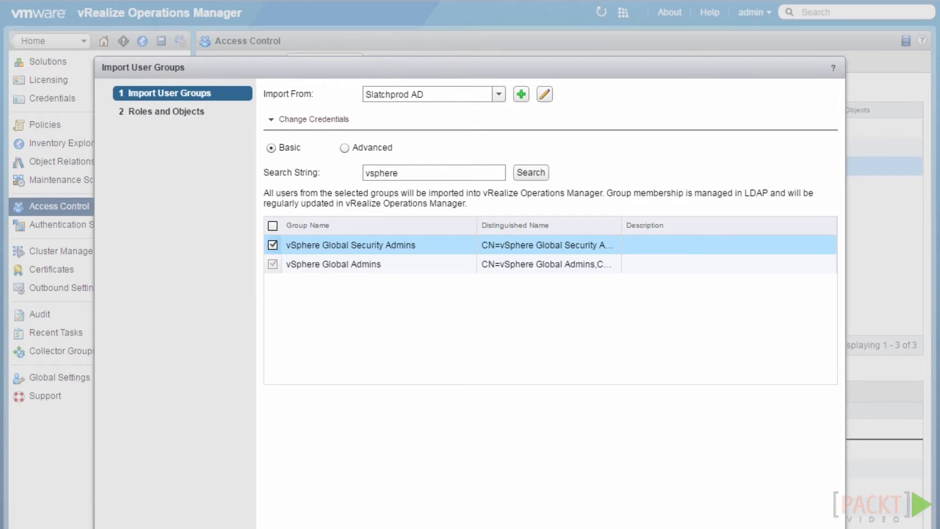
left_click(685, 528)
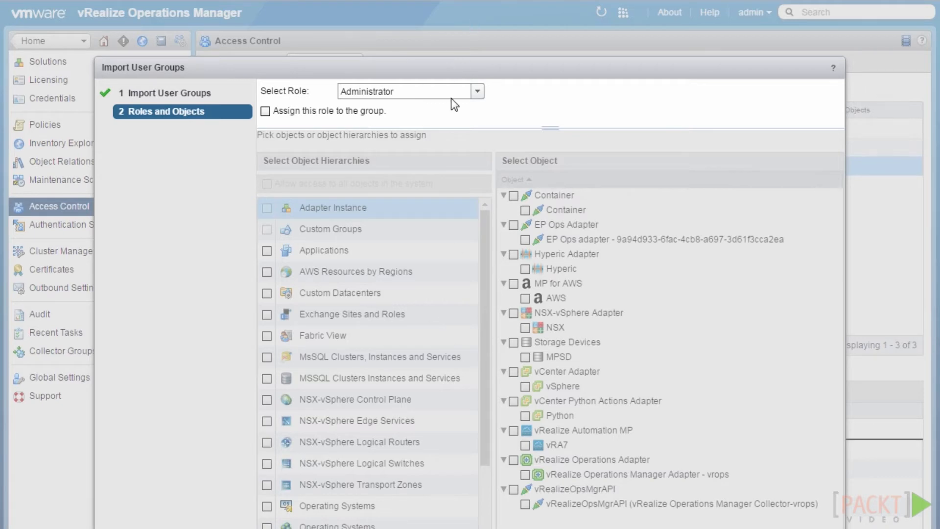
Import vSphere Global Security Admins with the ReadOnly role on all objects, then view its details
left_click(477, 92)
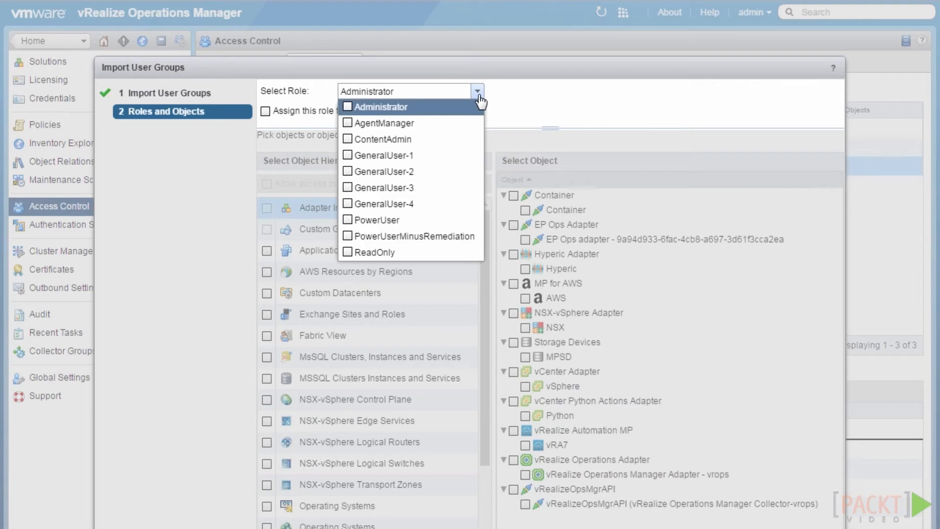
left_click(347, 248)
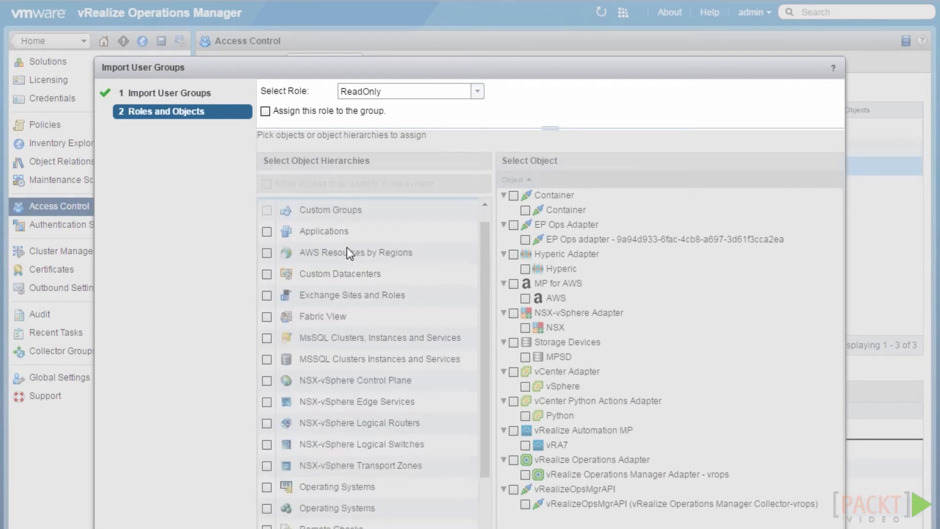
left_click(265, 111)
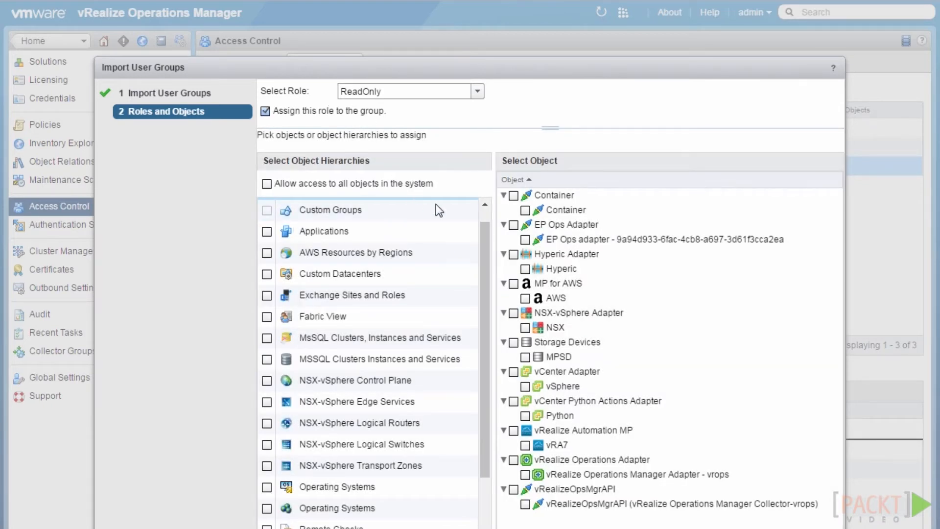
left_click(267, 184)
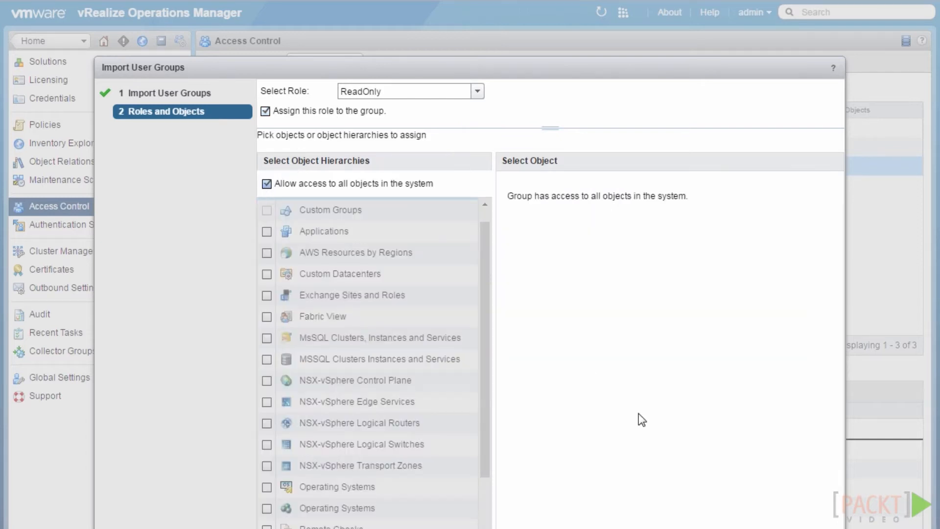
left_click(769, 528)
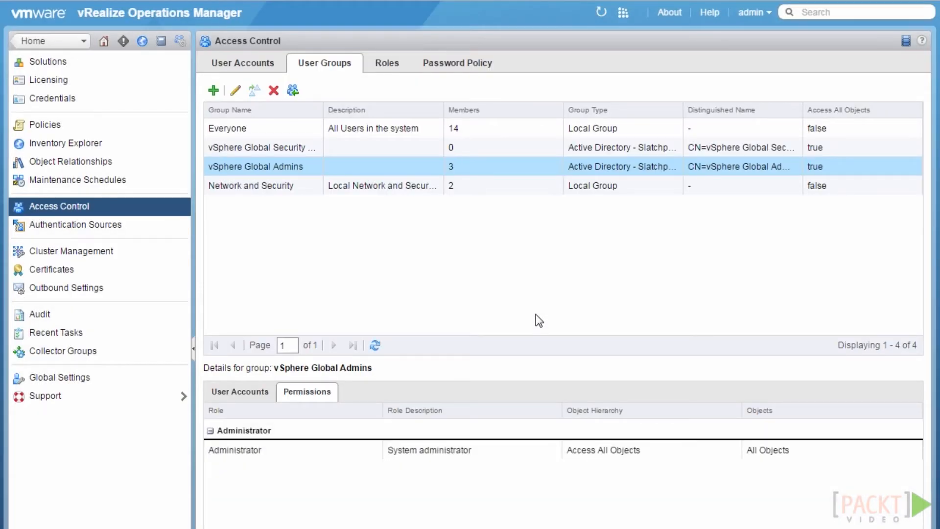
left_click(327, 146)
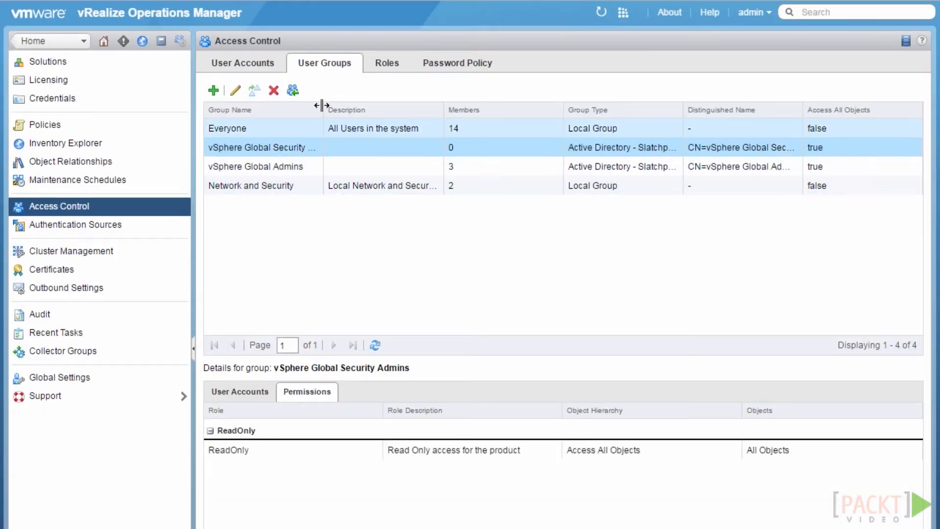
left_click_drag(374, 115, 376, 115)
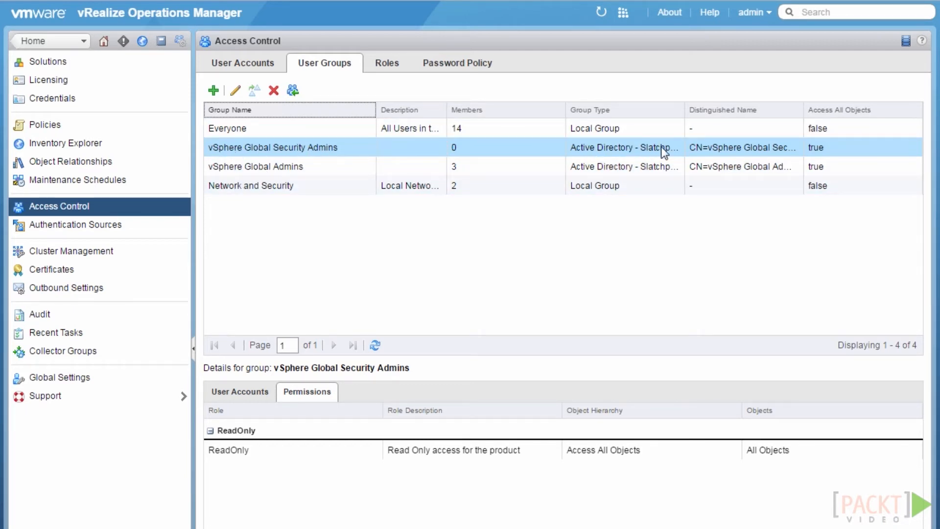
List vSphere Global Security Admins' user accounts and select its only user
left_click(236, 450)
left_click(261, 390)
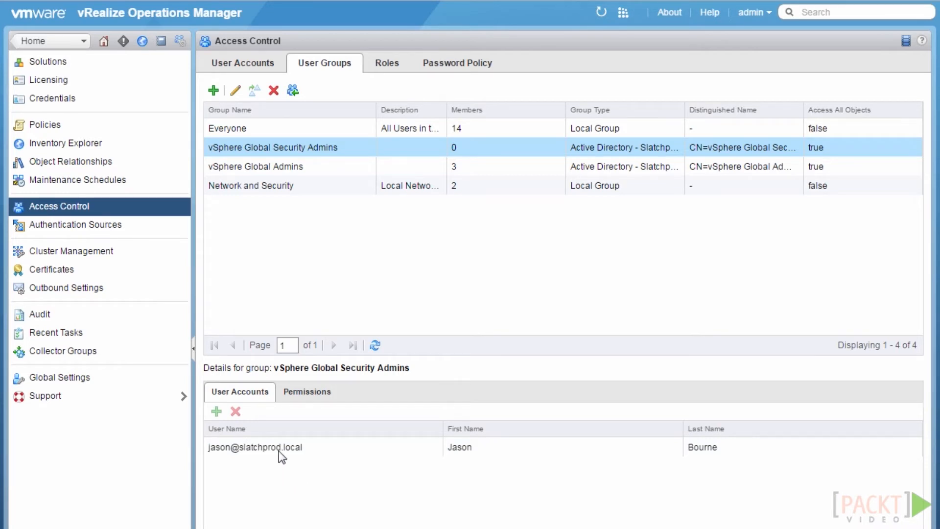
left_click(218, 447)
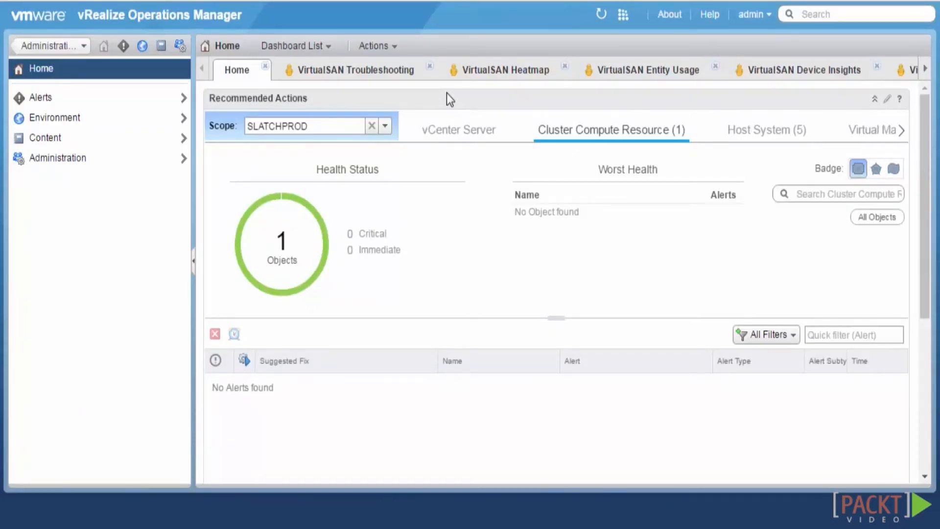
Show the Roles list under Administration's Access Control
left_click(180, 47)
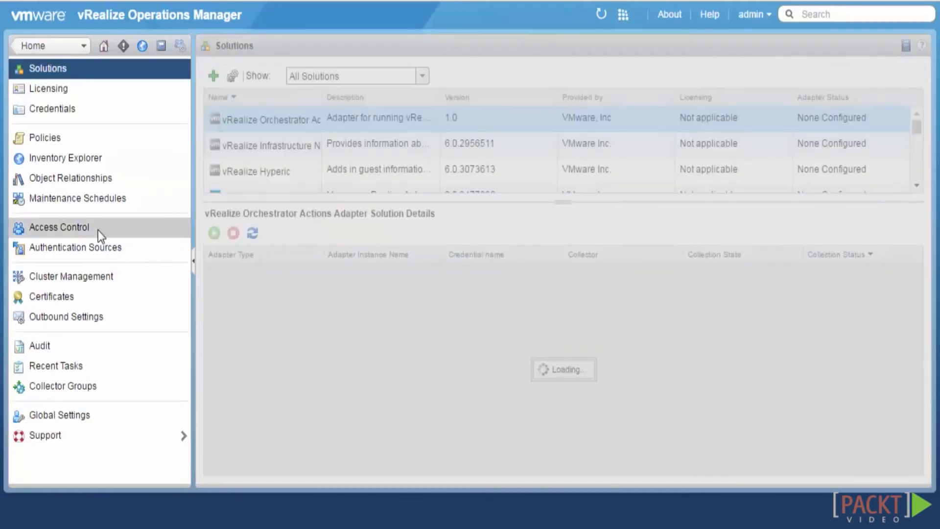
left_click(100, 233)
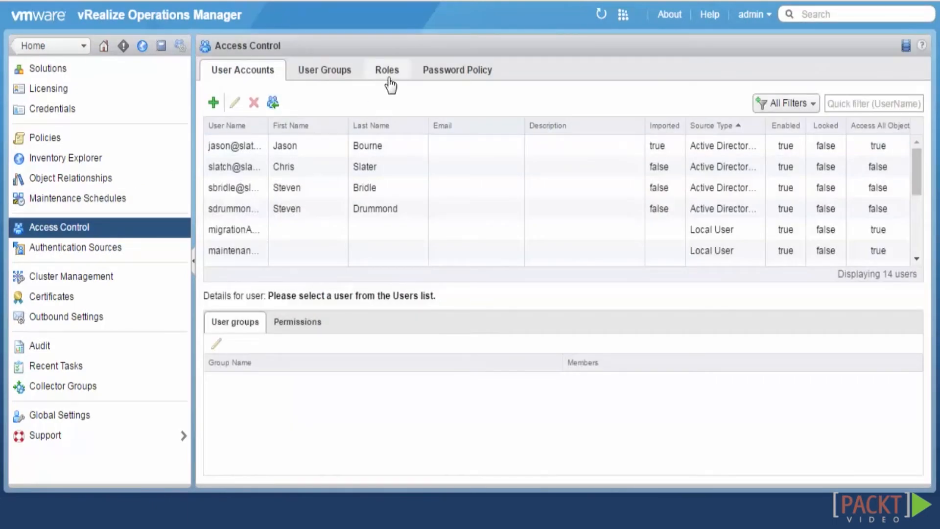
left_click(388, 71)
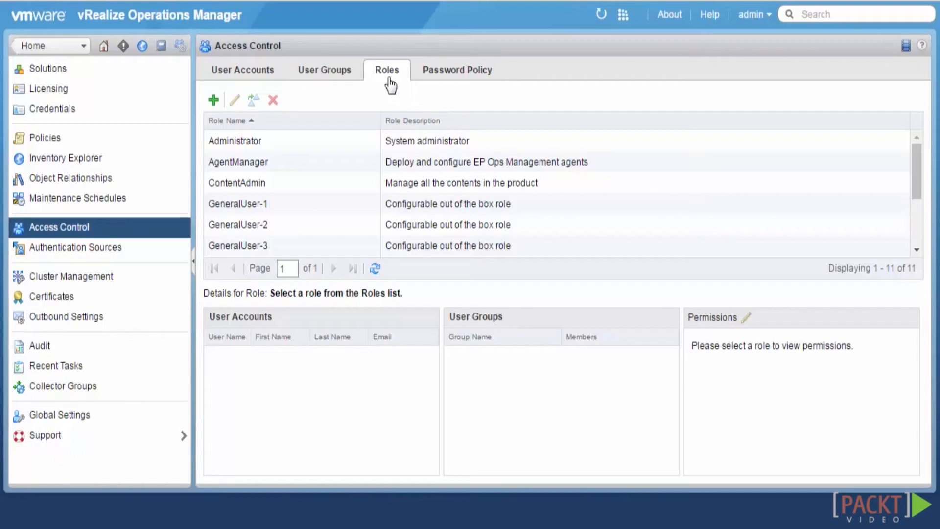
Review the Administrator role's users and permissions, then view the PowerUser role's details
left_click(343, 141)
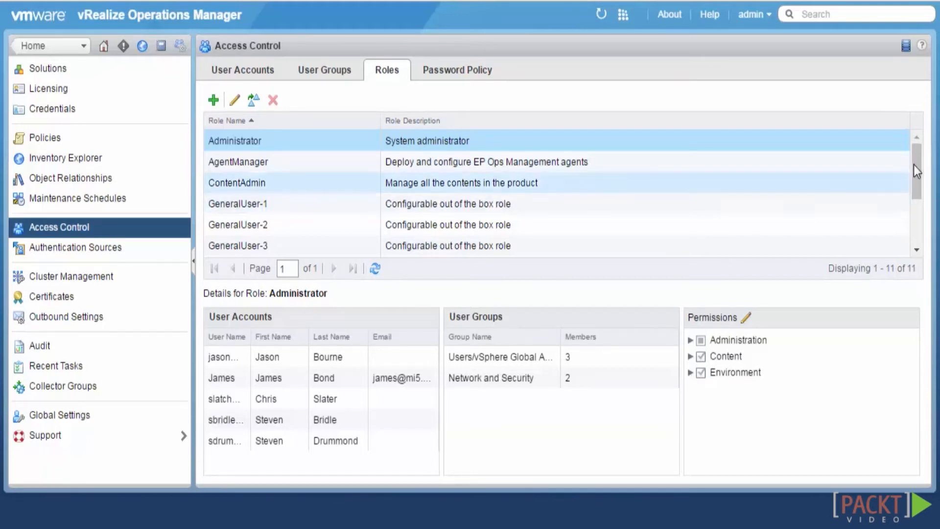
left_click_drag(913, 169, 914, 231)
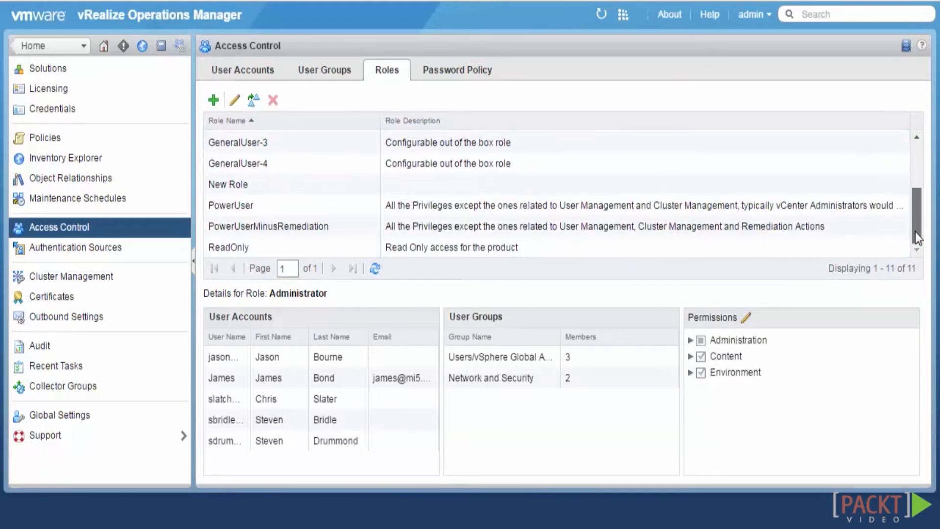
left_click(459, 209)
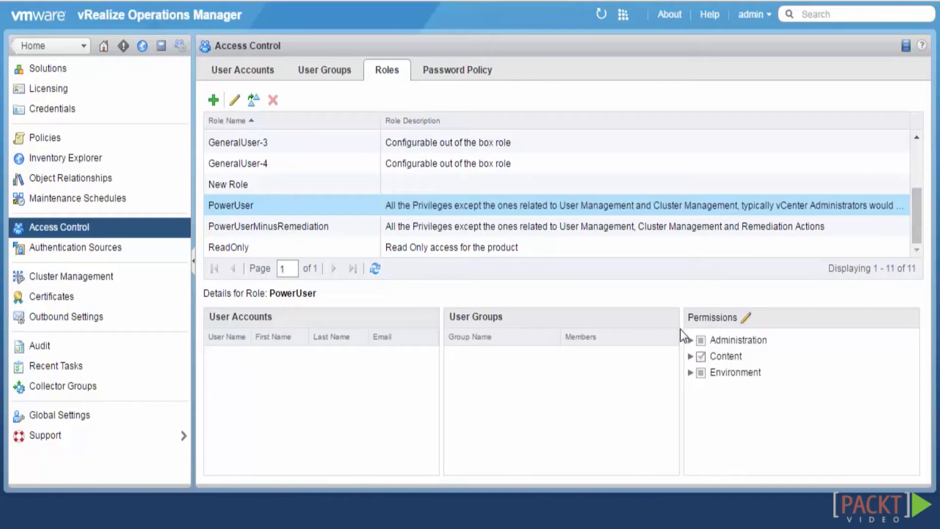
left_click(691, 357)
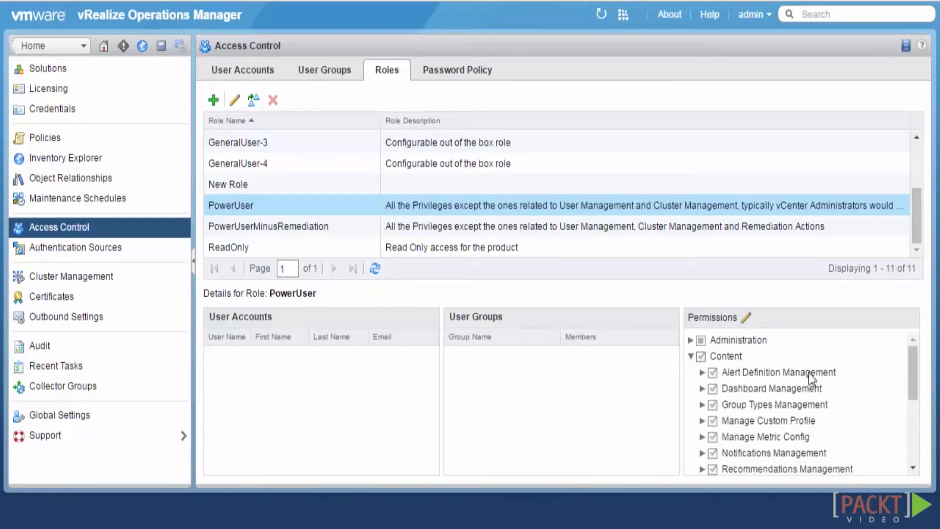
left_click_drag(912, 360, 912, 365)
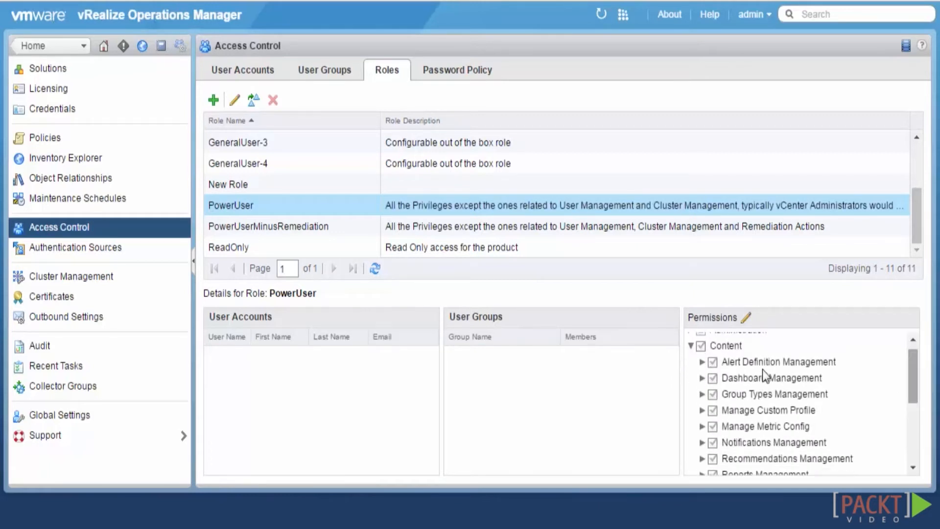
left_click(703, 363)
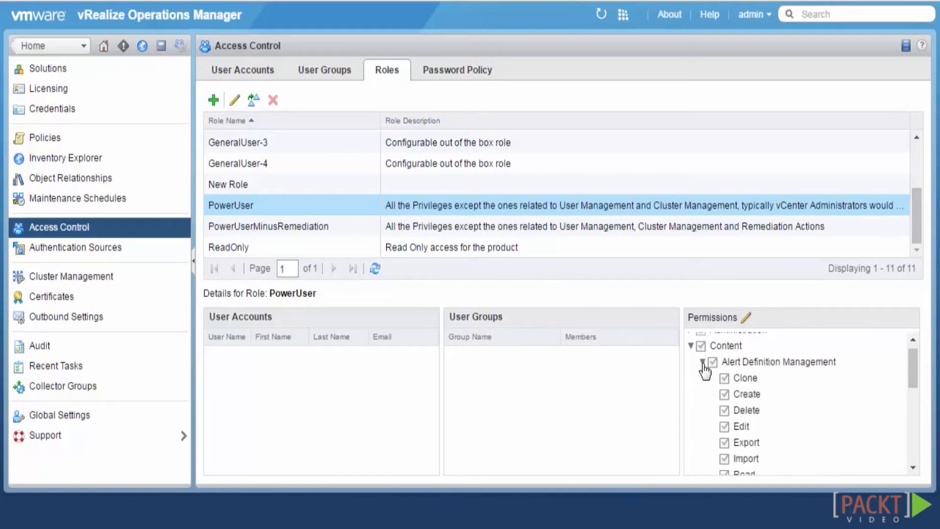
left_click(703, 362)
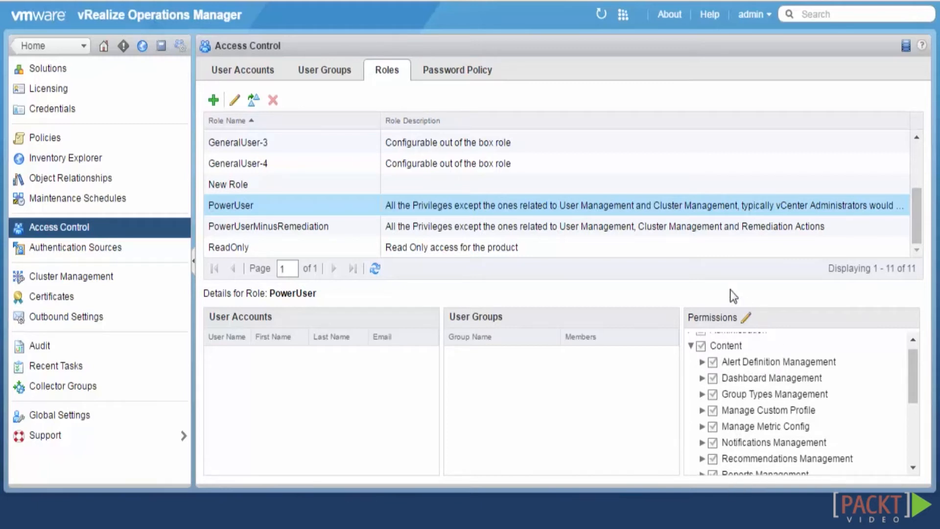
left_click_drag(912, 370, 681, 353)
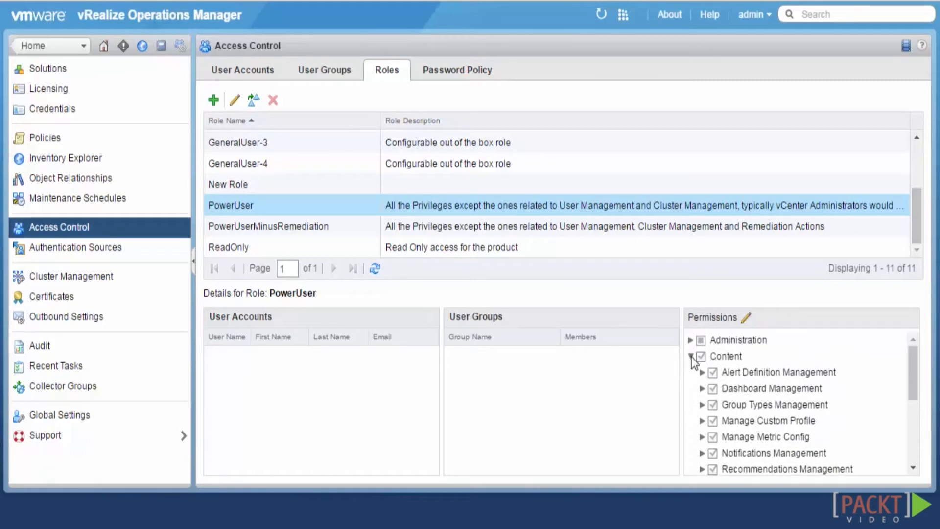
left_click(691, 356)
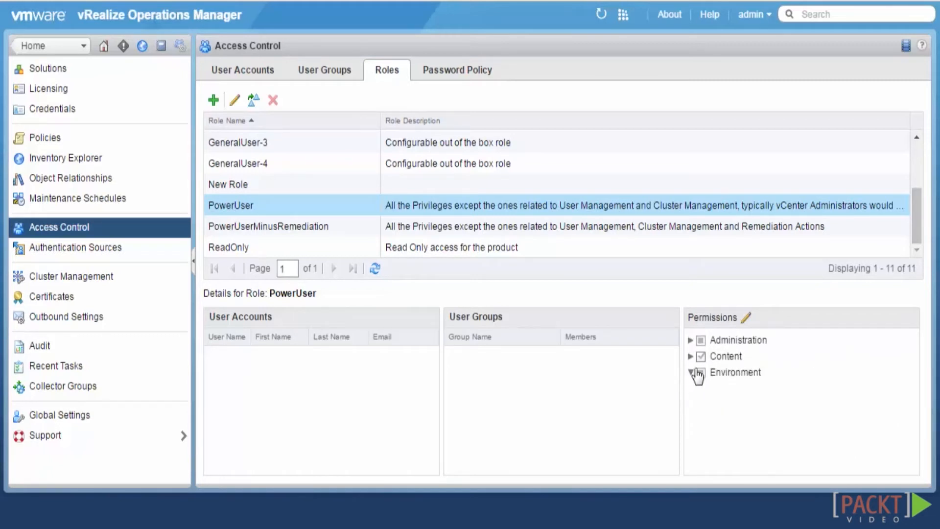
left_click(690, 373)
left_click_drag(912, 365, 913, 453)
left_click_drag(909, 398, 903, 336)
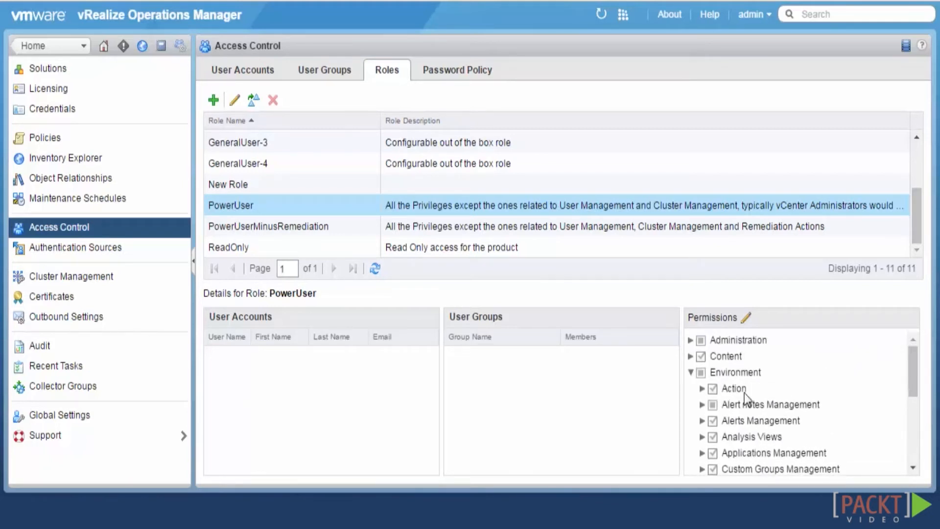
left_click(690, 341)
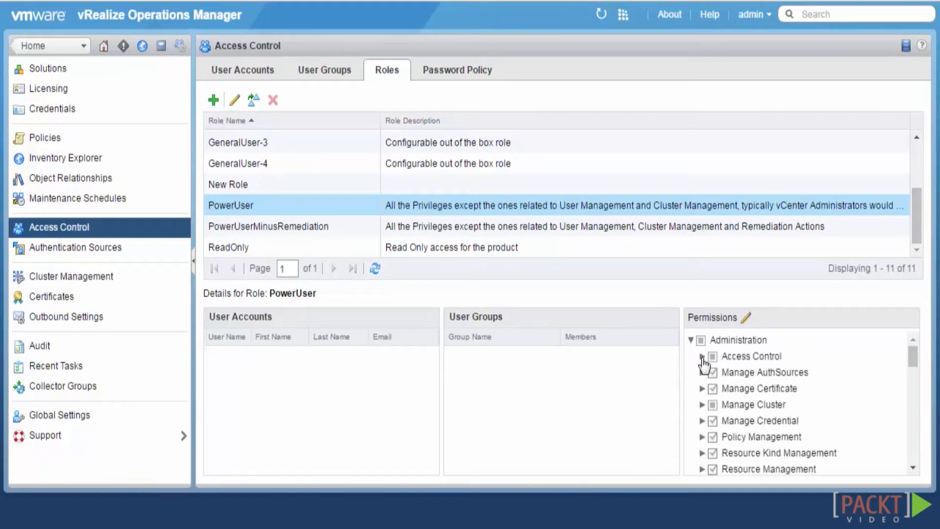
left_click(703, 356)
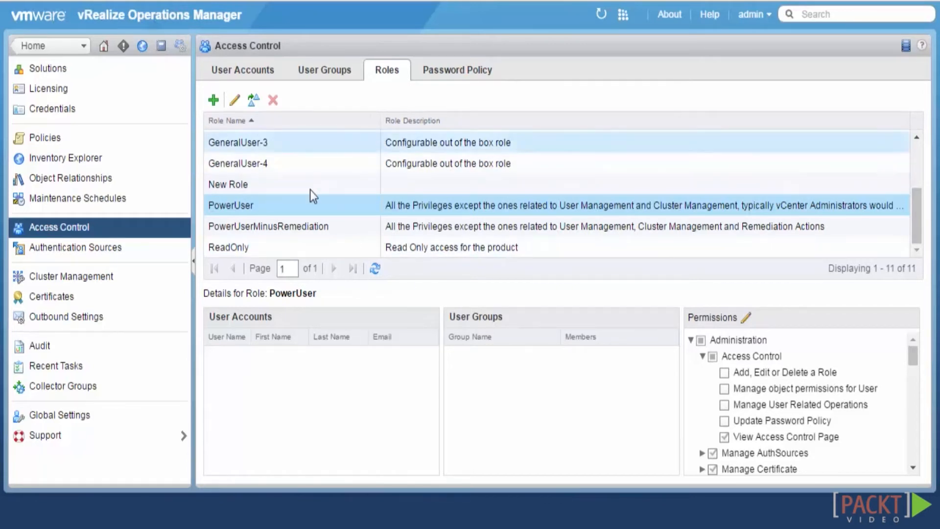
left_click(290, 204)
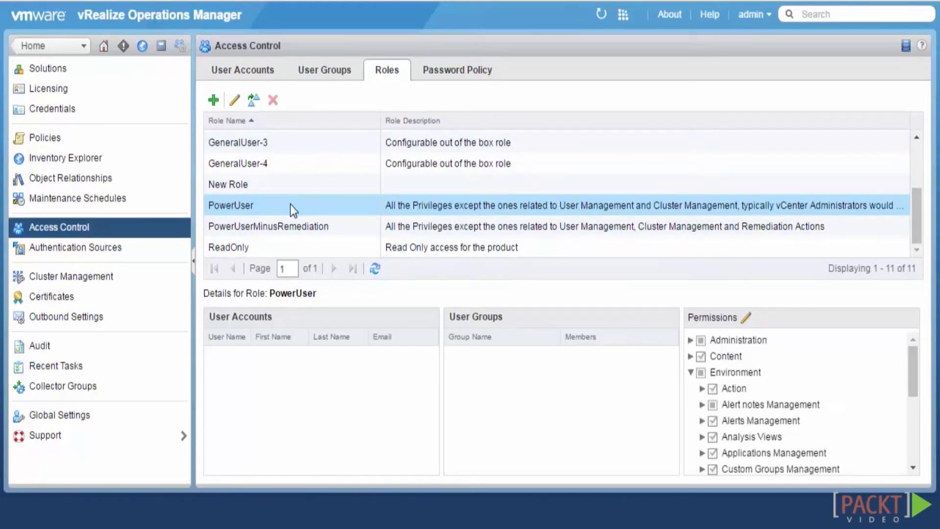
left_click(691, 372)
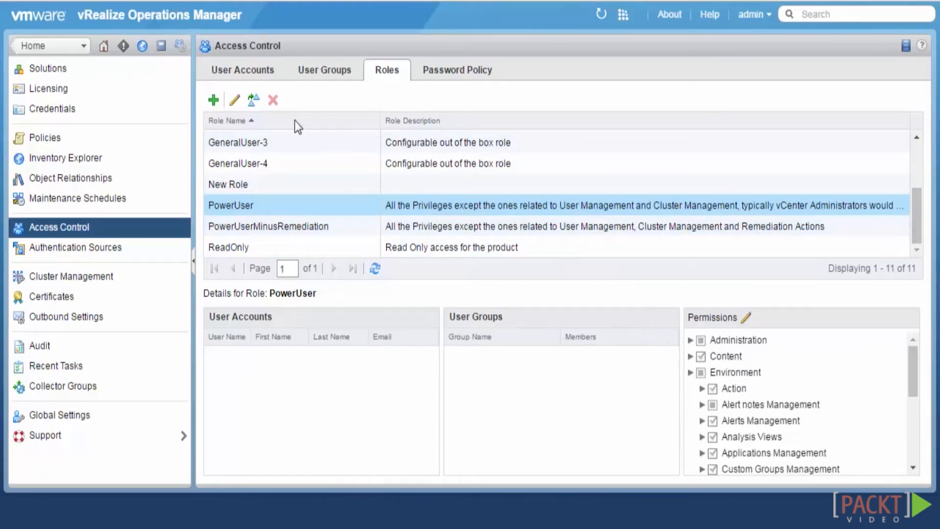
Create a role named 'Content Creator' with 'Content Creator' as its description
left_click(212, 100)
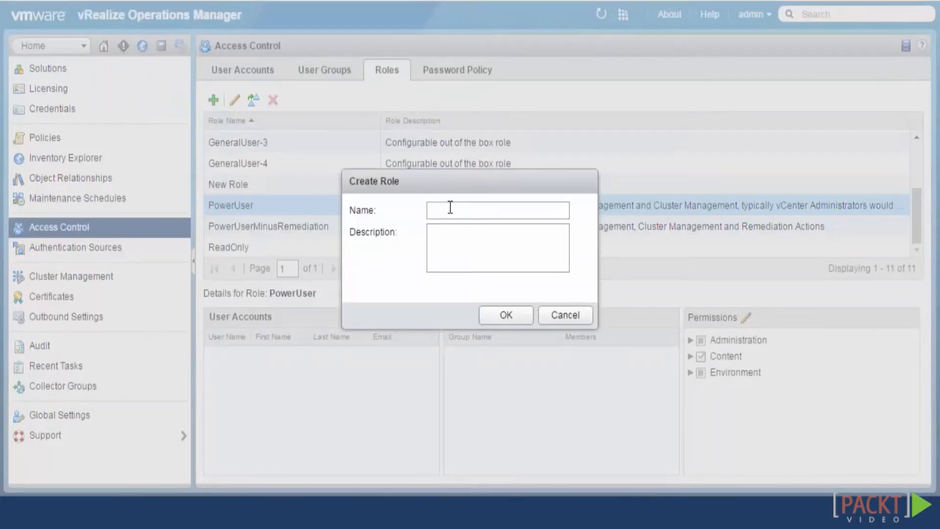
type("Content Creator")
left_click(490, 245)
left_click_drag(494, 212, 422, 213)
key("ctrl+c")
left_click(475, 243)
key("ctrl+v")
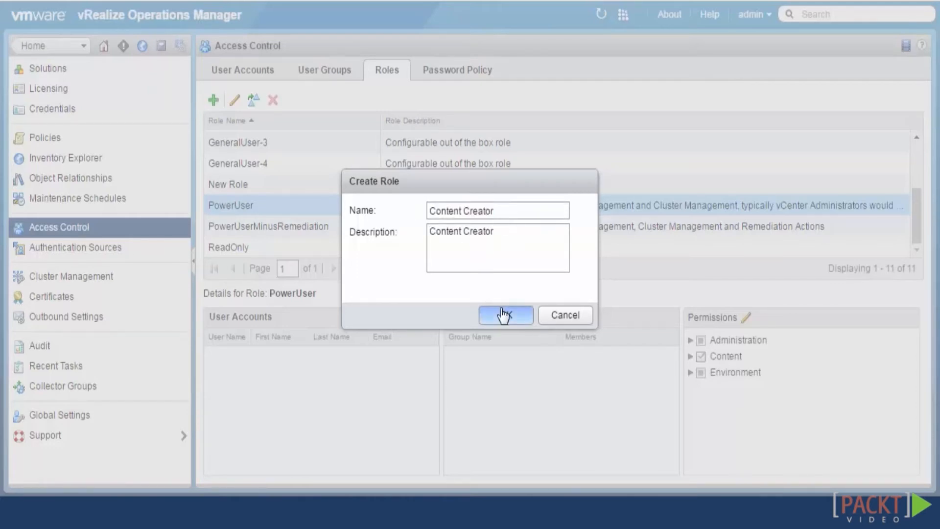
left_click(505, 315)
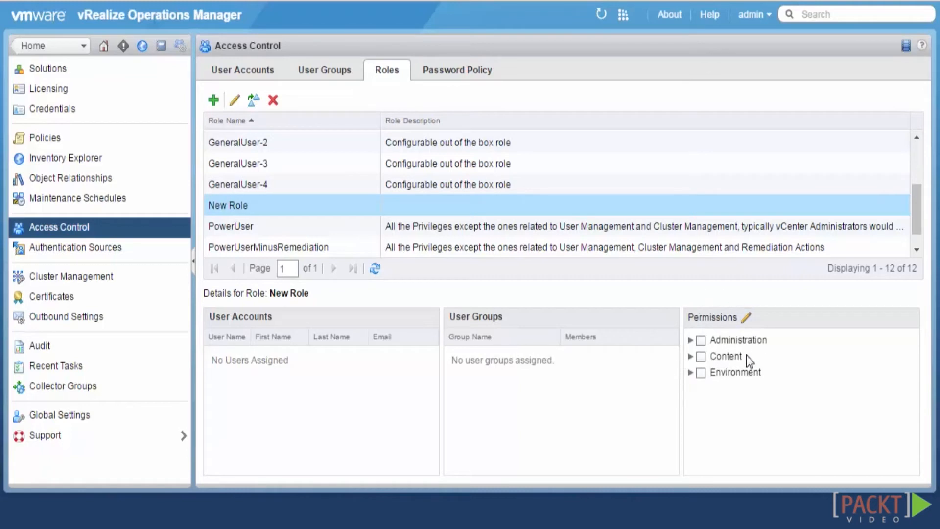
Grant New Role all Content permissions and save the change
left_click(699, 357)
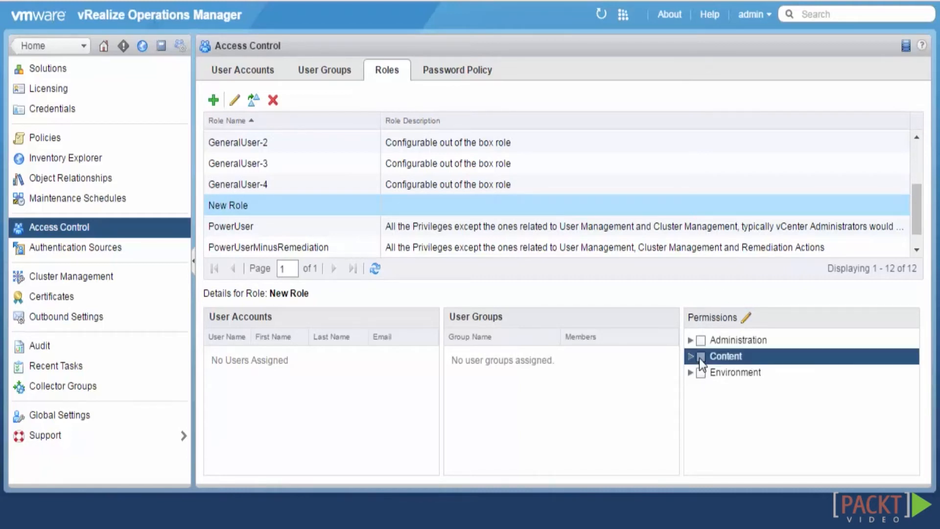
left_click(748, 318)
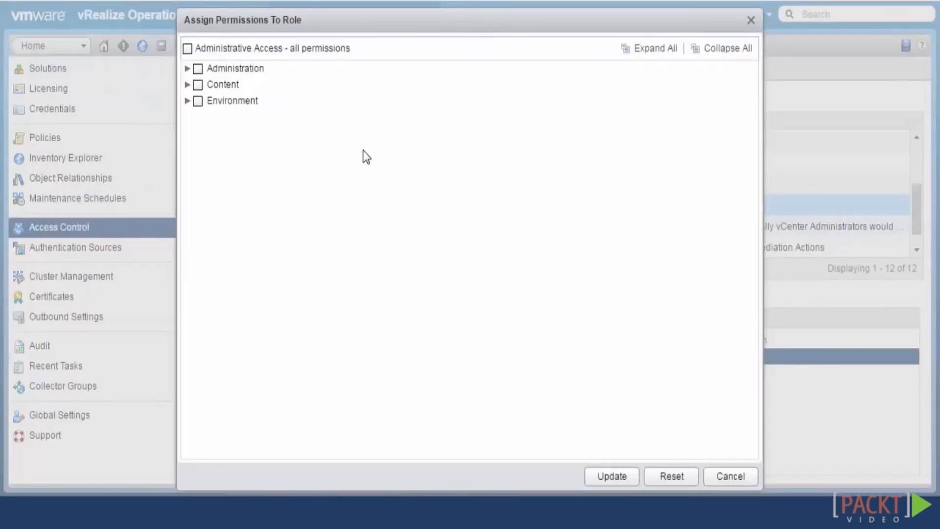
left_click(187, 84)
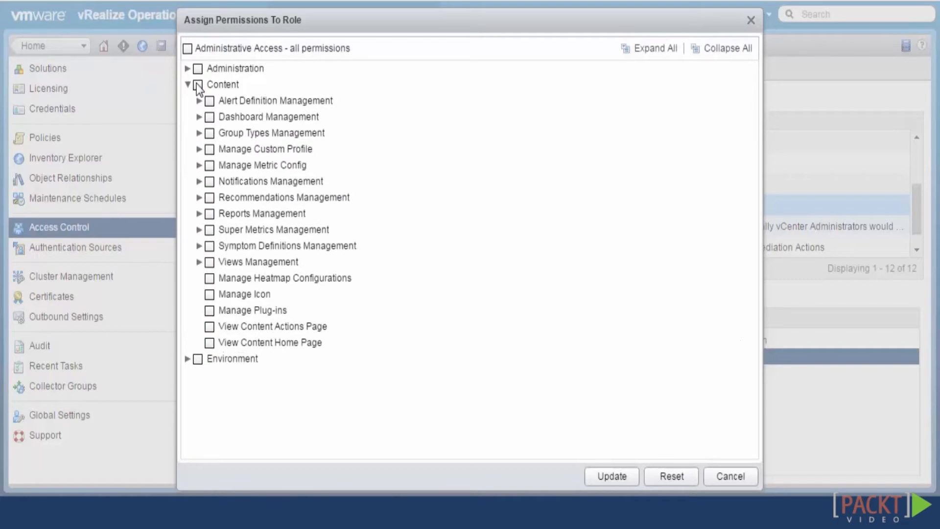
left_click(198, 85)
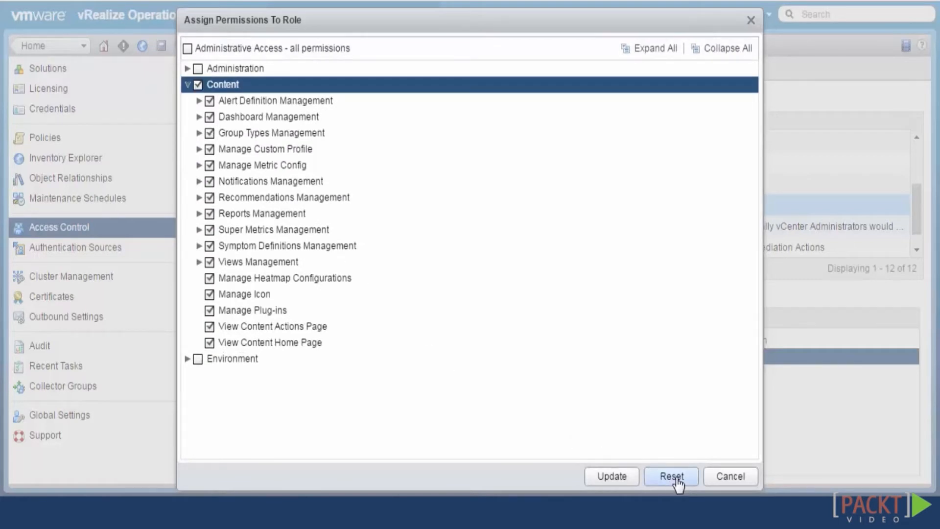
left_click(611, 476)
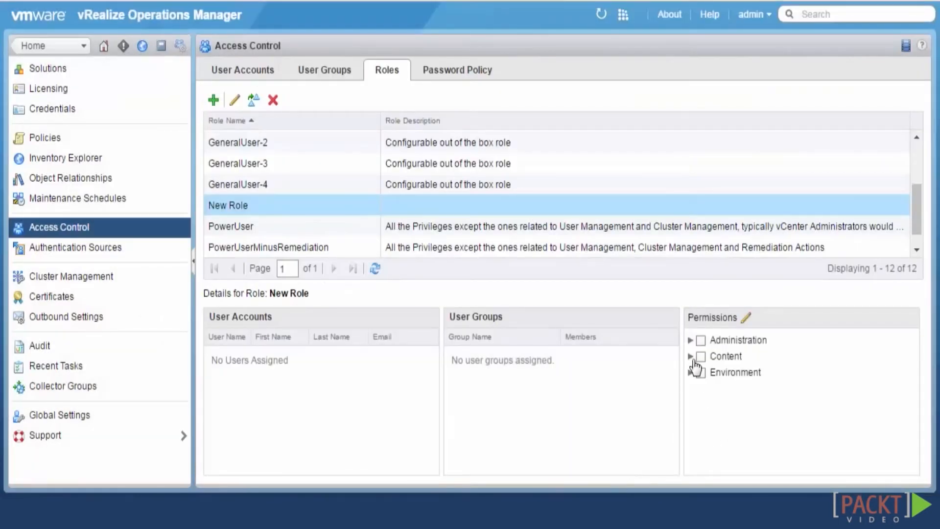
Select the ReadOnly role in the Roles list to view its details
scroll(334, 205, "down", 1)
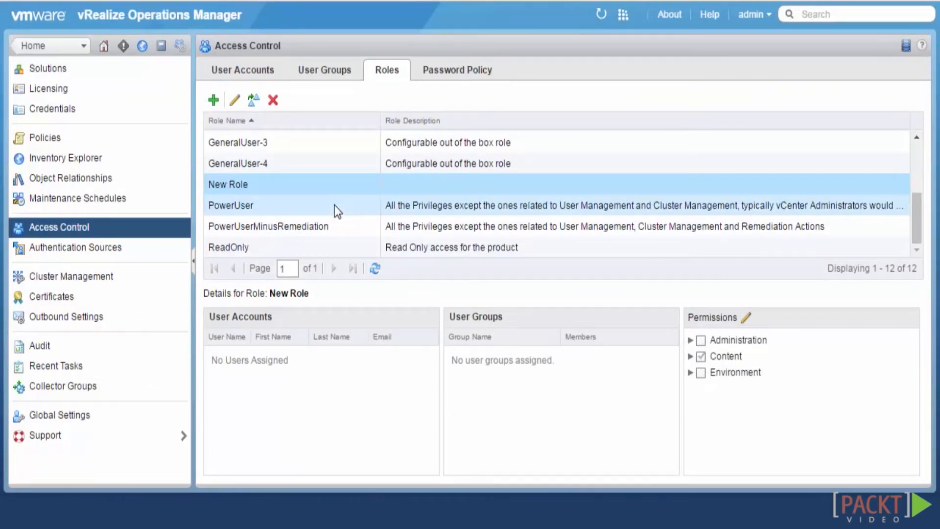
scroll(334, 204, "up", 4)
scroll(333, 203, "down", 4)
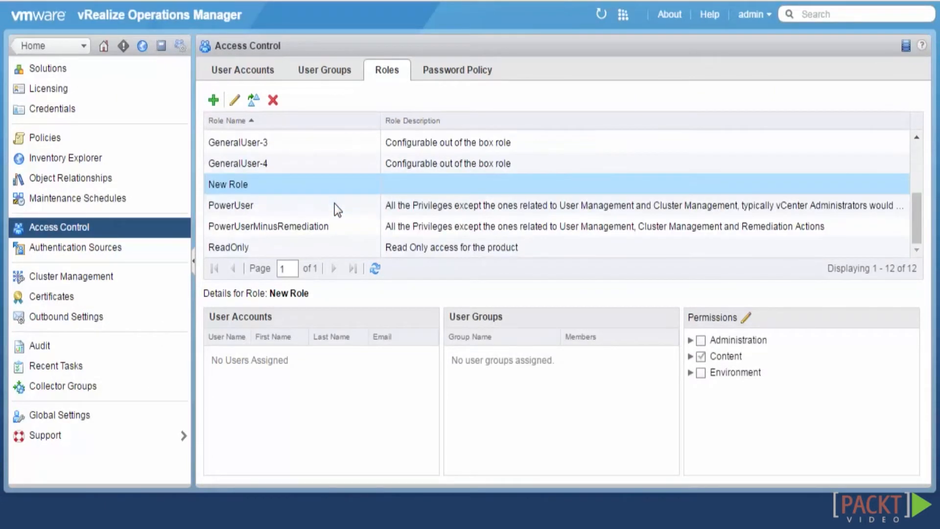
left_click(306, 248)
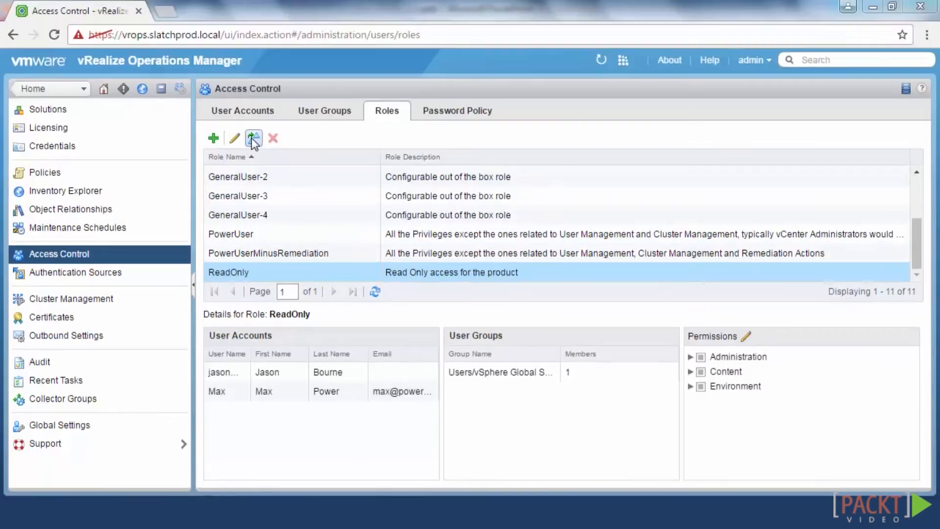
Clone ReadOnly as 'Project Manager', described 'Read Only Role + Project Acess', and open its permissions
left_click(253, 139)
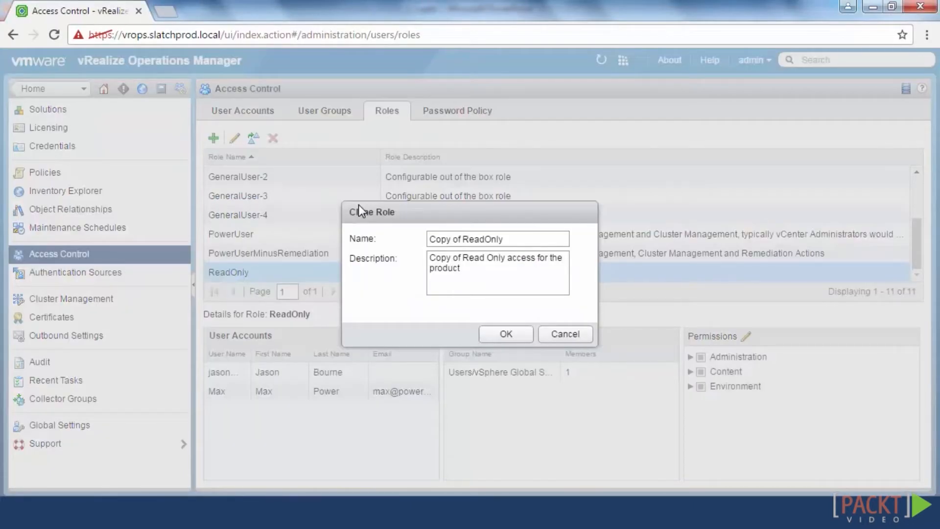
left_click_drag(526, 239, 407, 250)
key("BackSpace")
type("P")
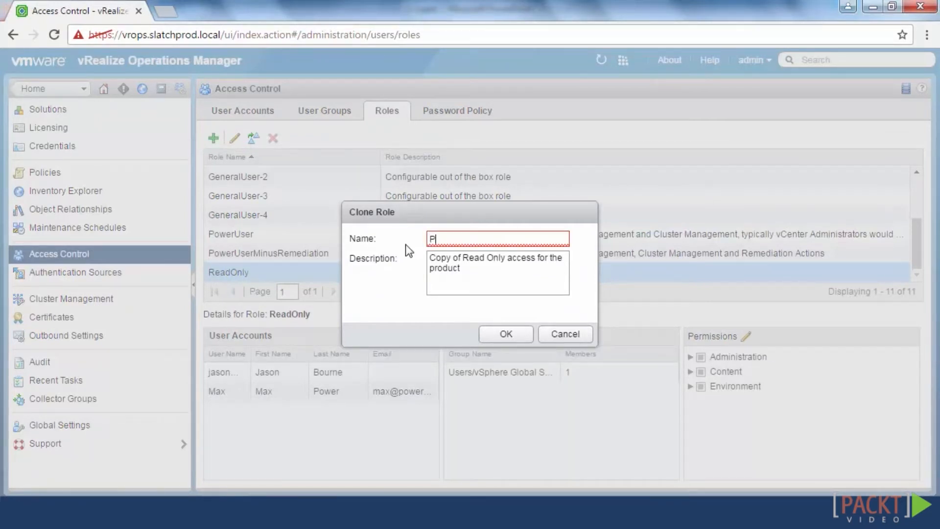
type("roject Manager")
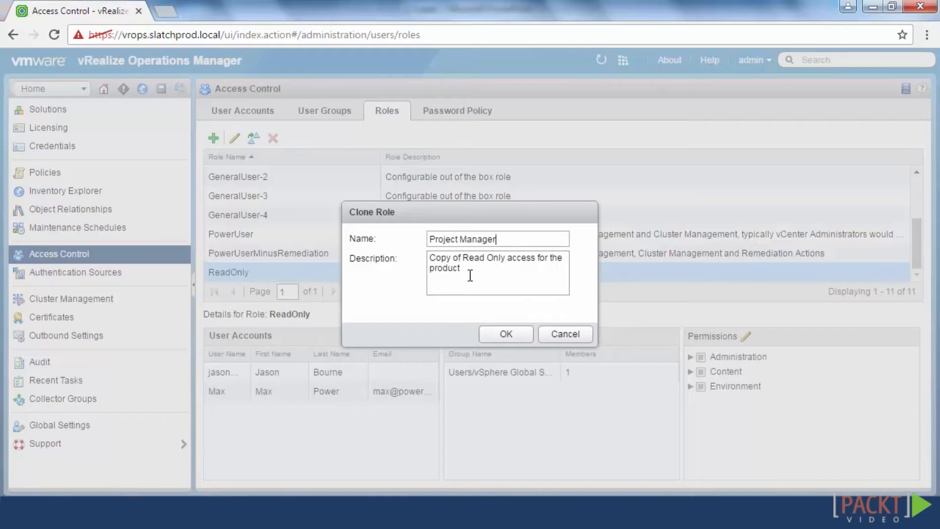
key("Tab")
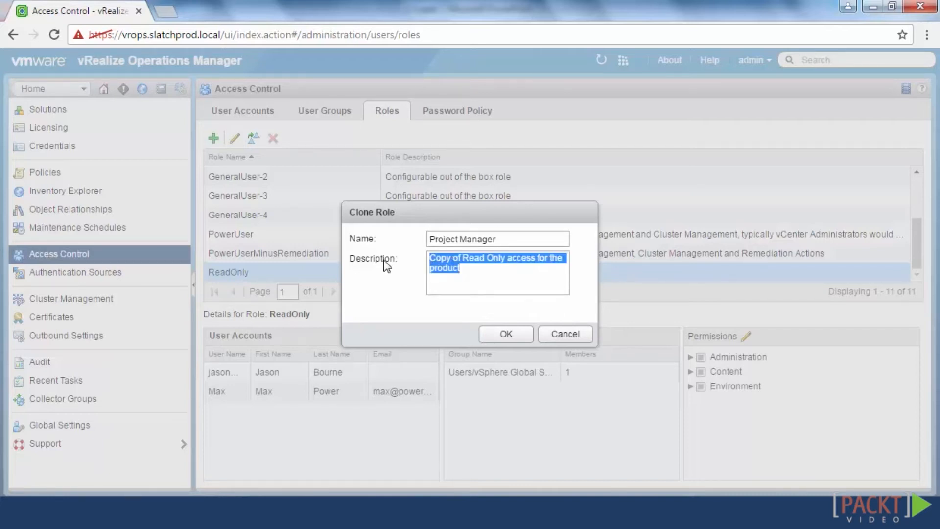
type("Read ")
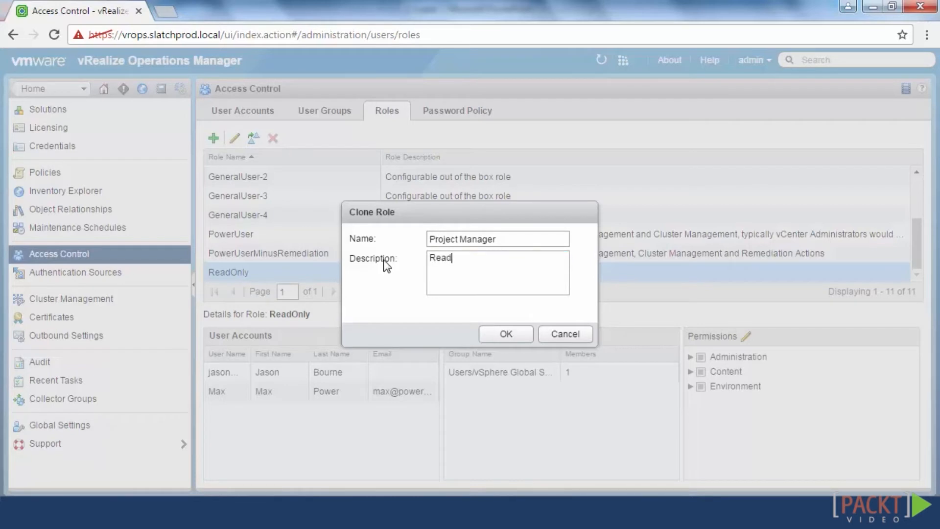
type("Only Role + Project Acess")
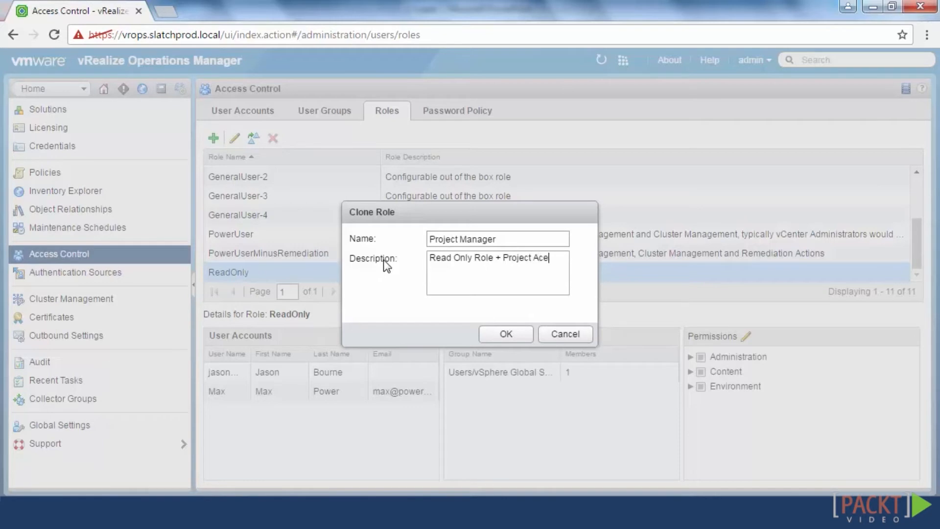
left_click(495, 336)
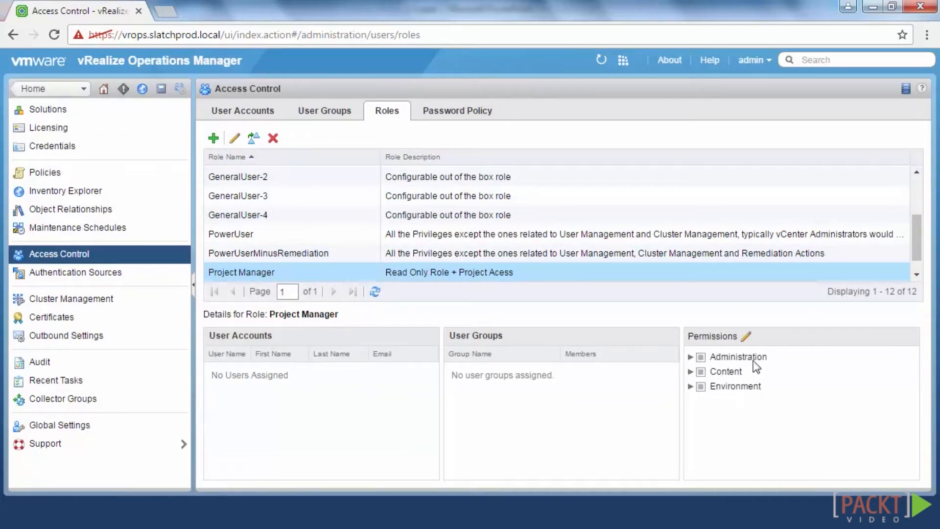
left_click(746, 337)
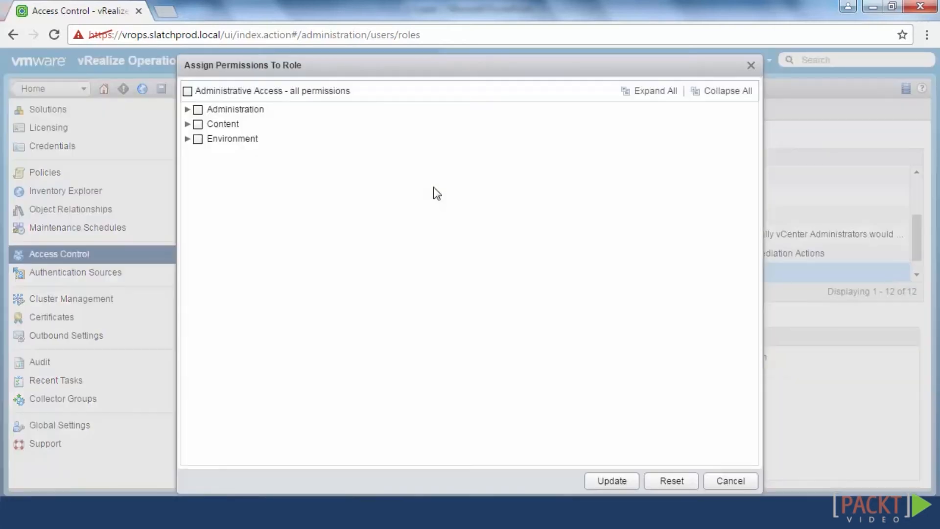
Tick all Environment > Projects Management permissions for the Project Manager role and update it
left_click(187, 124)
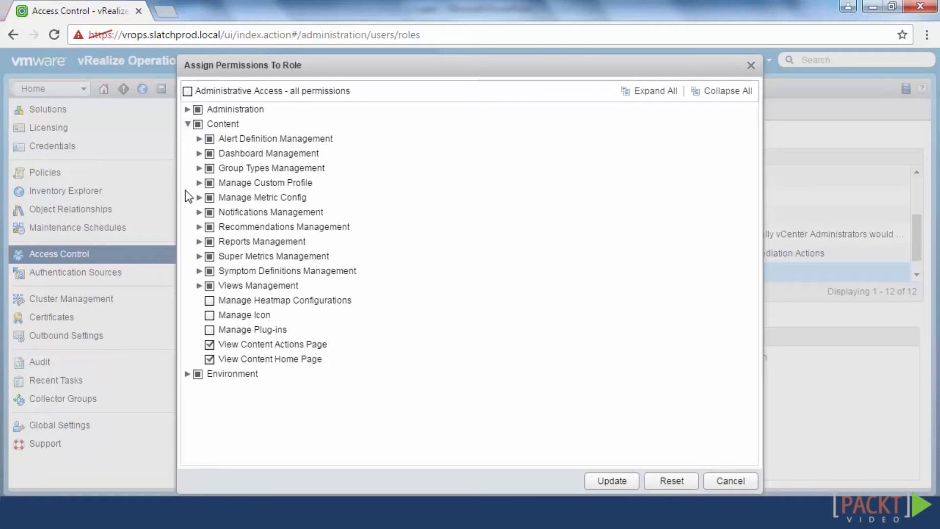
left_click(199, 139)
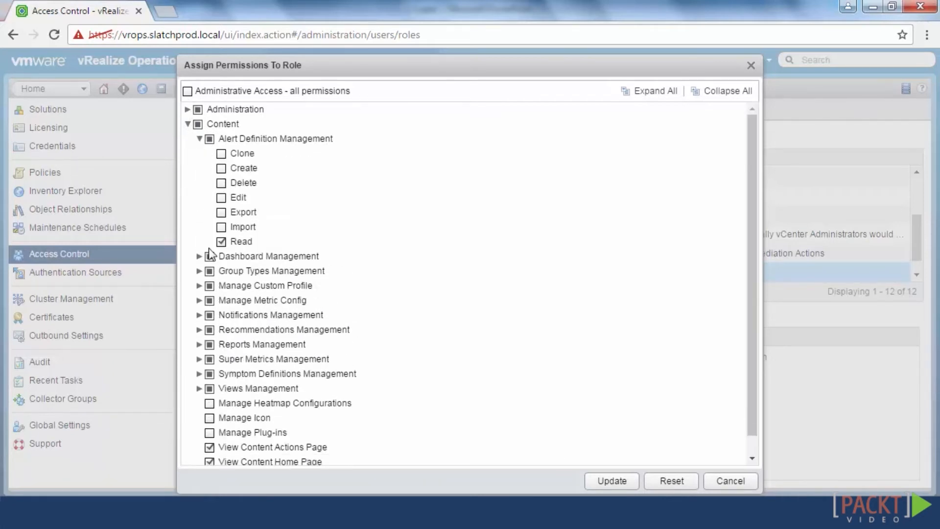
left_click(188, 124)
left_click(188, 139)
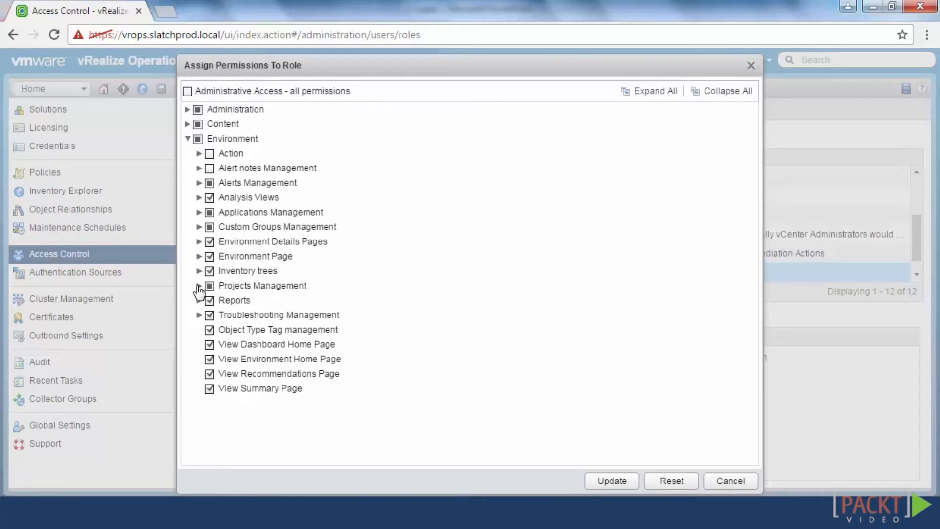
left_click(199, 286)
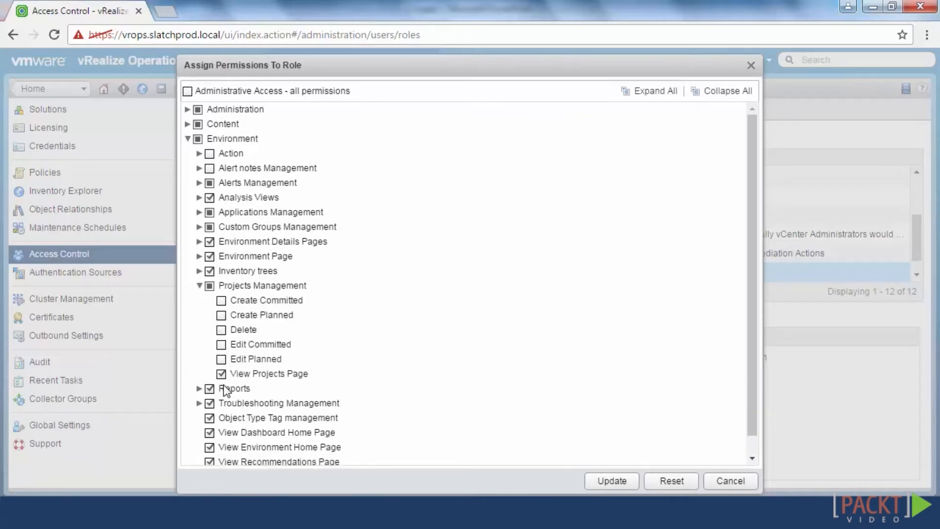
left_click(209, 285)
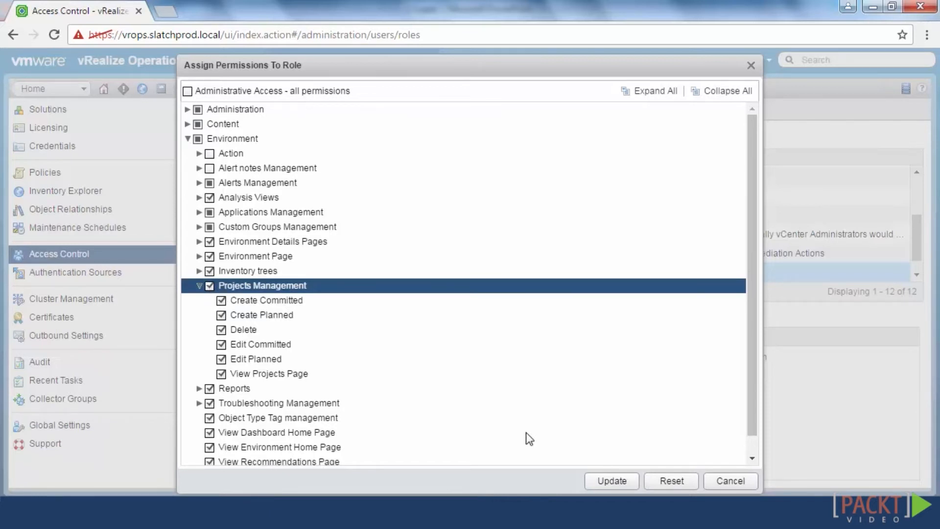
left_click(608, 480)
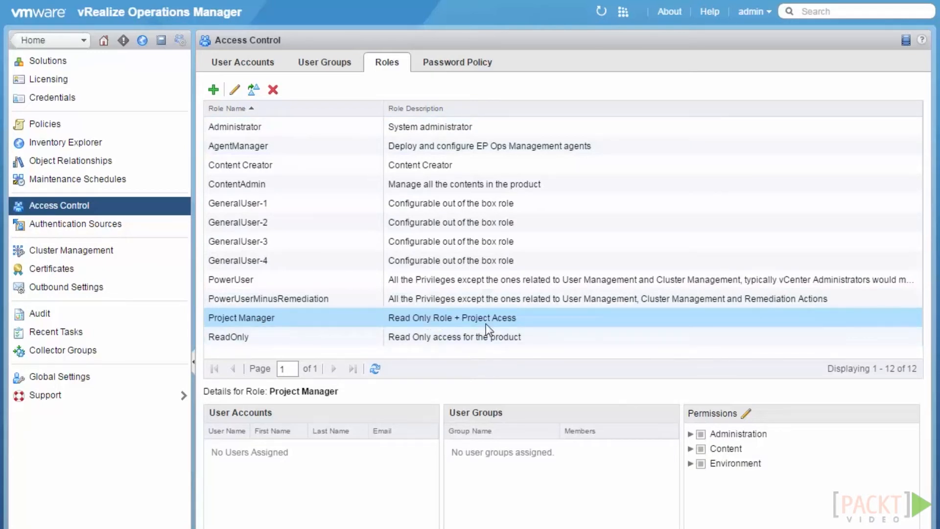
Review the project manager user's Permissions and User groups in the User Accounts list
left_click(266, 66)
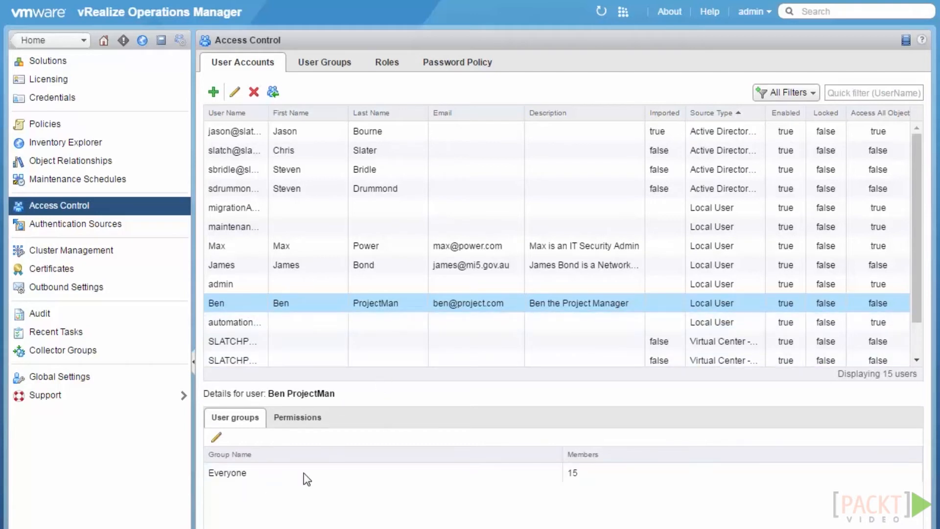
left_click(297, 418)
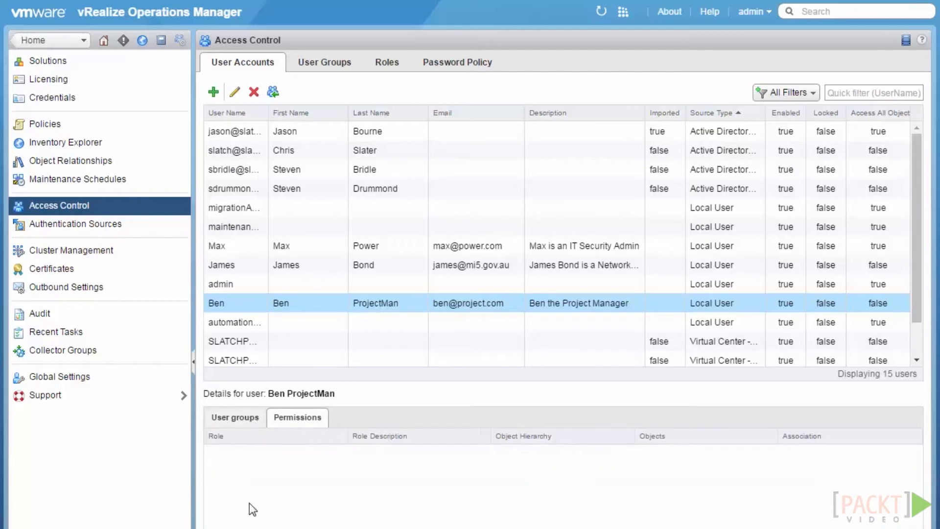
left_click(235, 418)
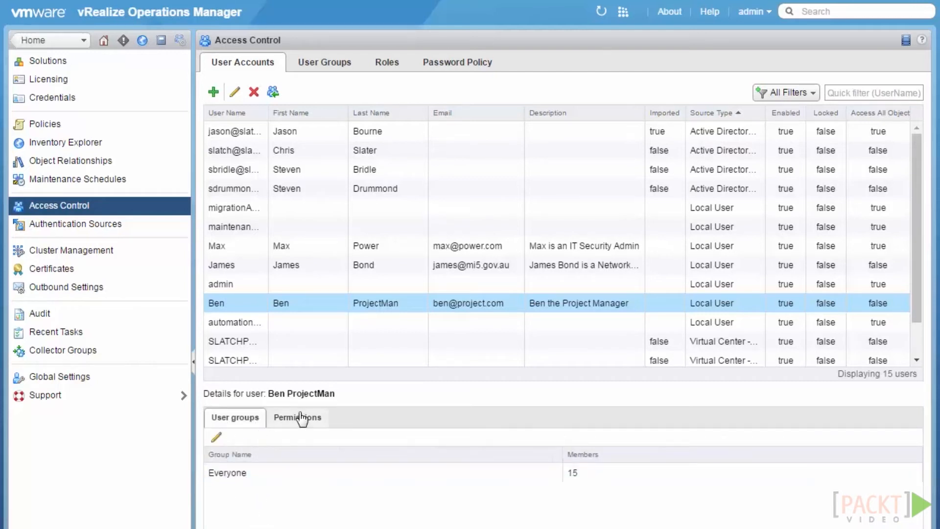
Edit the project manager account to hold the Project Manager role on all objects
left_click(234, 93)
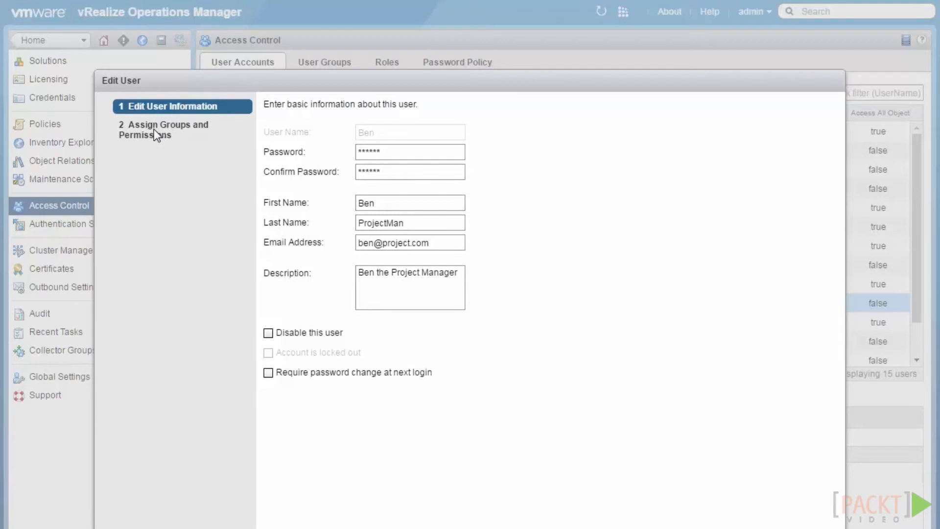
left_click(686, 528)
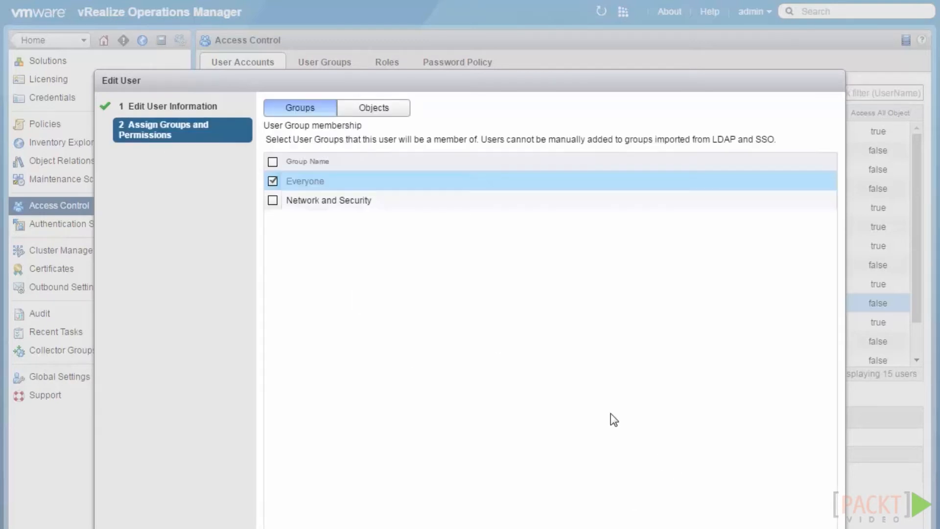
left_click(360, 116)
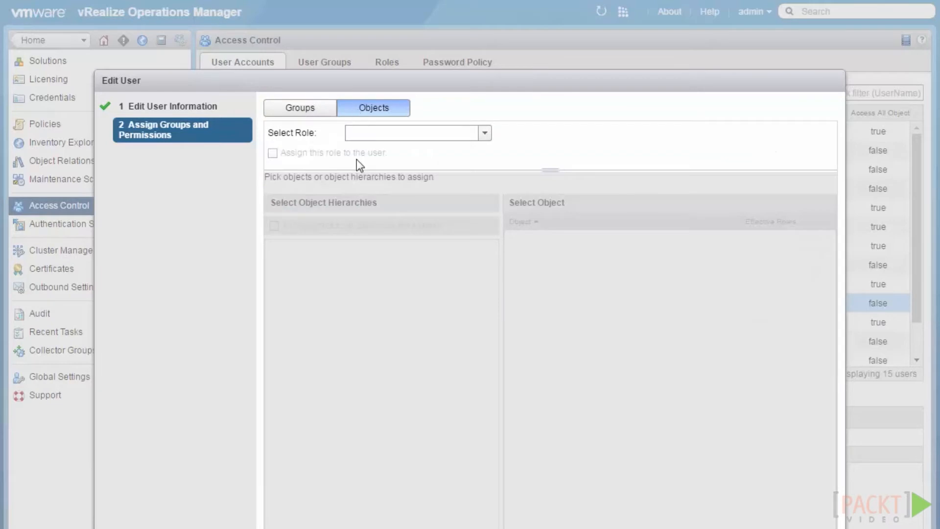
left_click(485, 133)
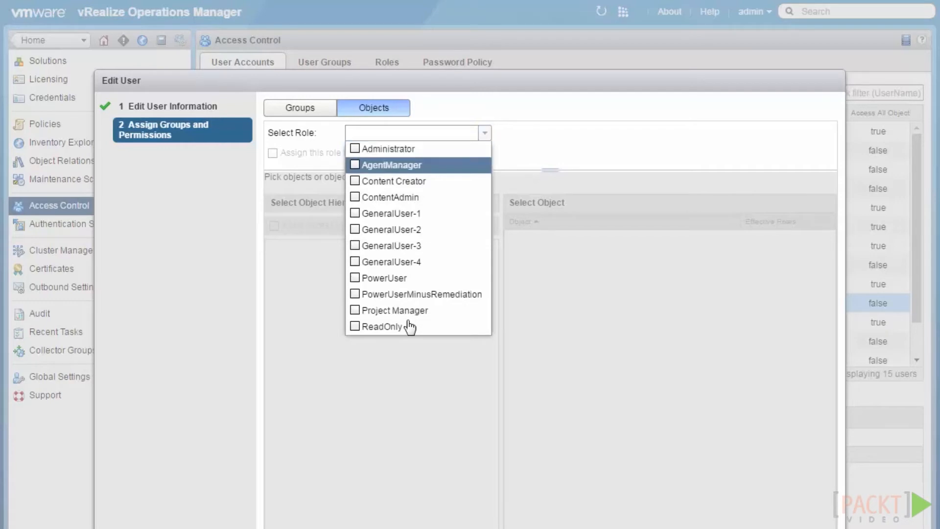
left_click(354, 310)
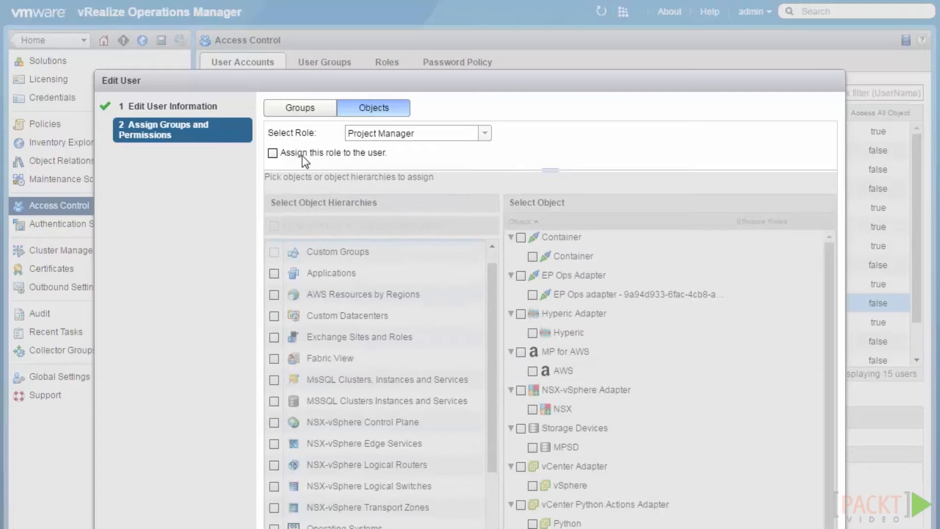
left_click(273, 154)
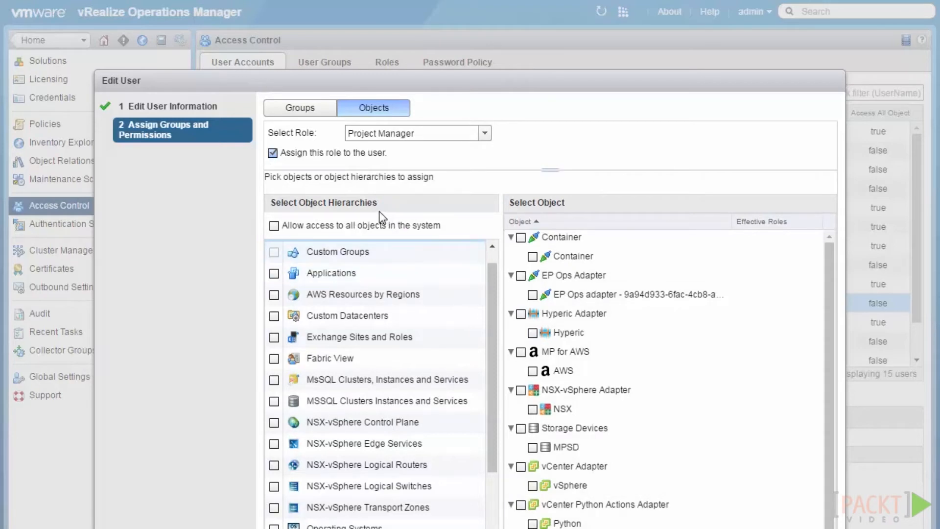
left_click(274, 226)
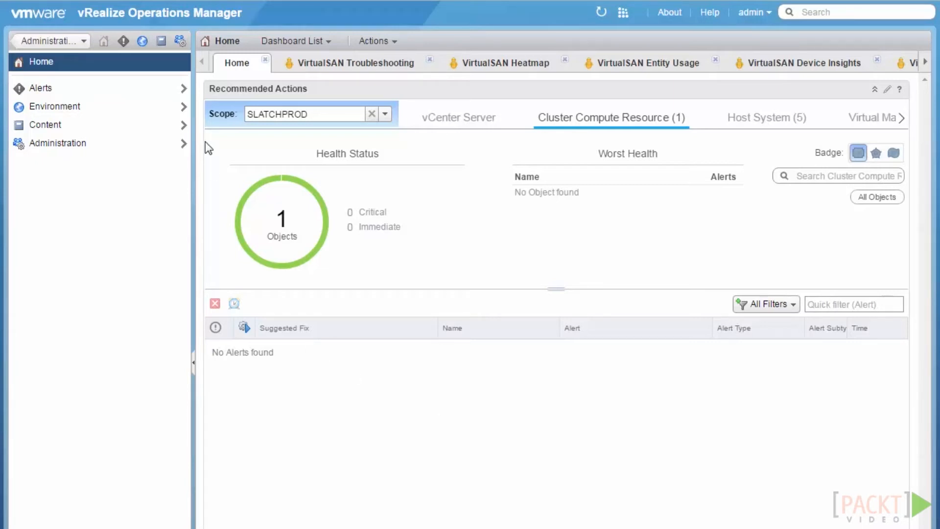
Go to Administration > Access Control > Authentication Sources
left_click(180, 41)
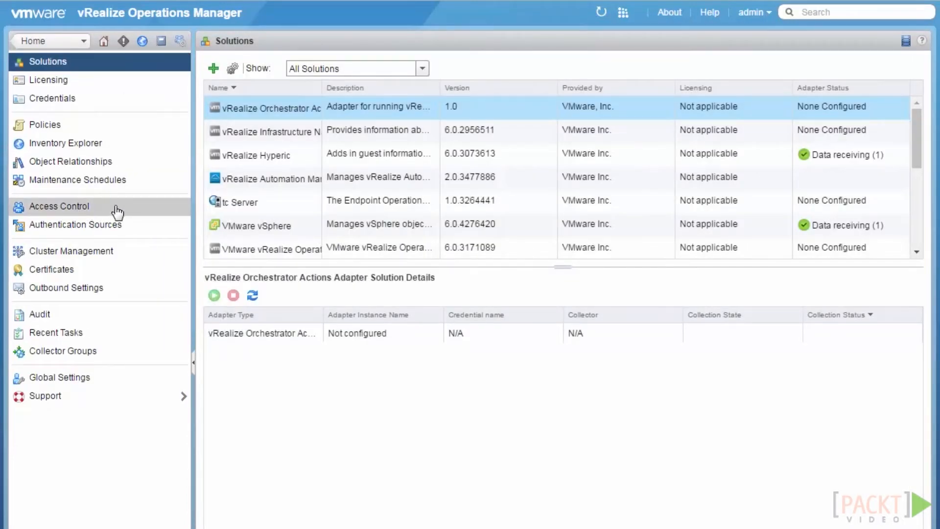
left_click(117, 212)
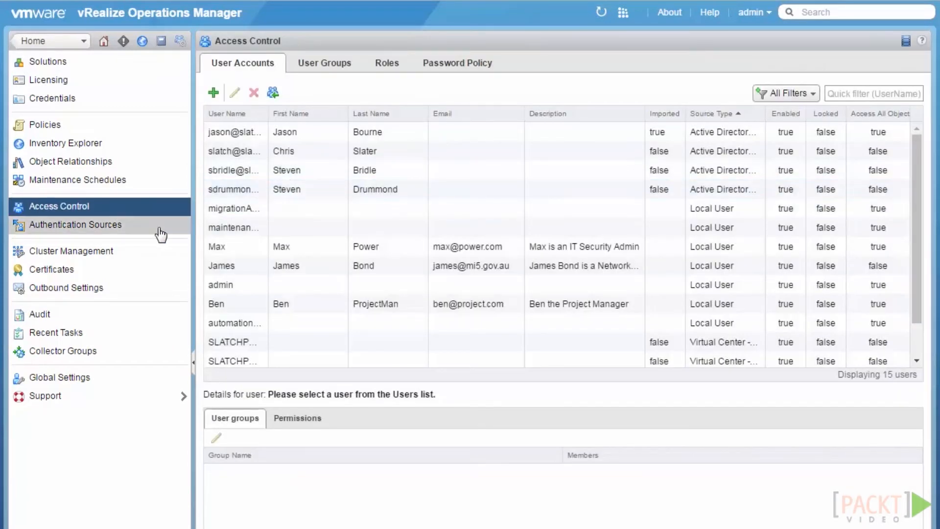
left_click(160, 230)
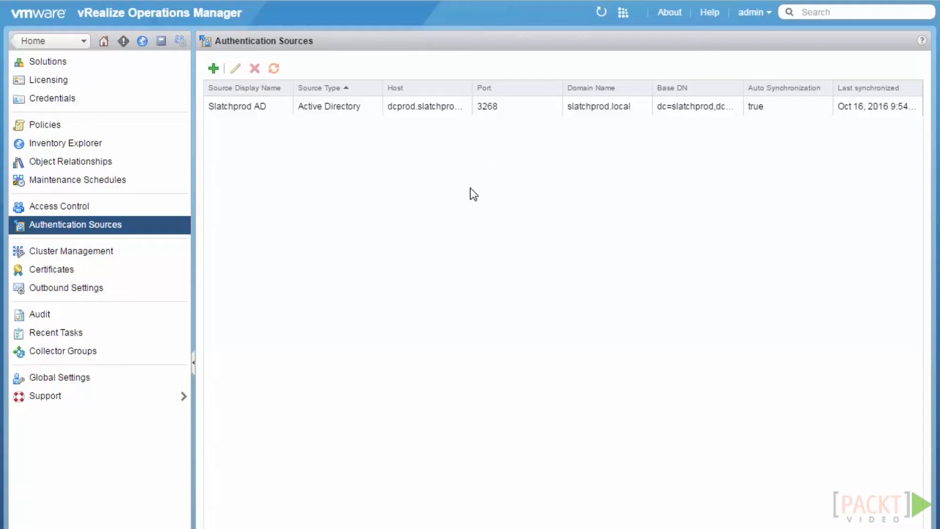
Start a new Active Directory source named 'Slatchdev AD' in Basic mode
left_click(214, 69)
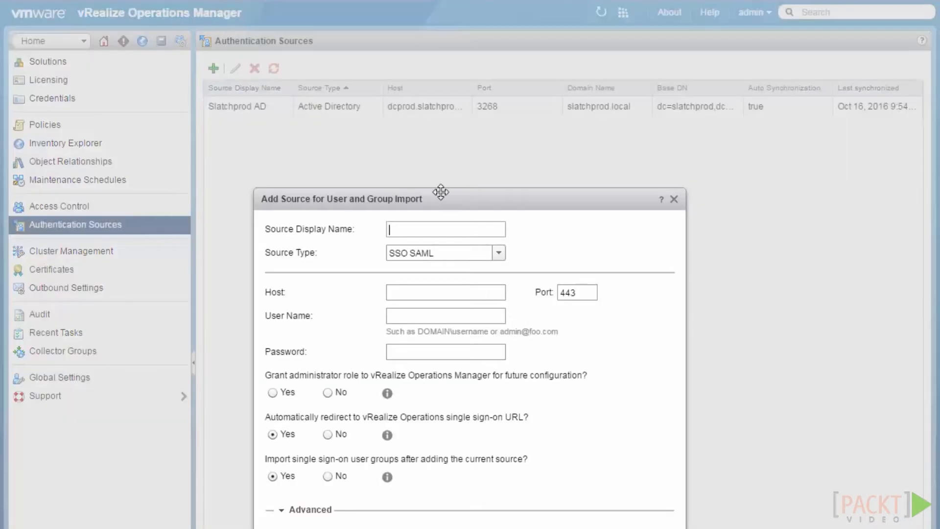
left_click_drag(430, 207, 427, 147)
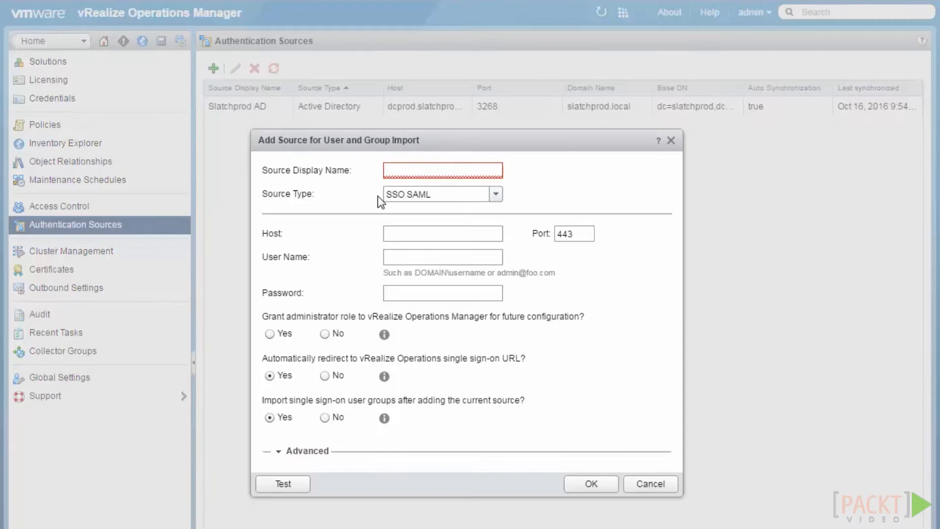
left_click(496, 194)
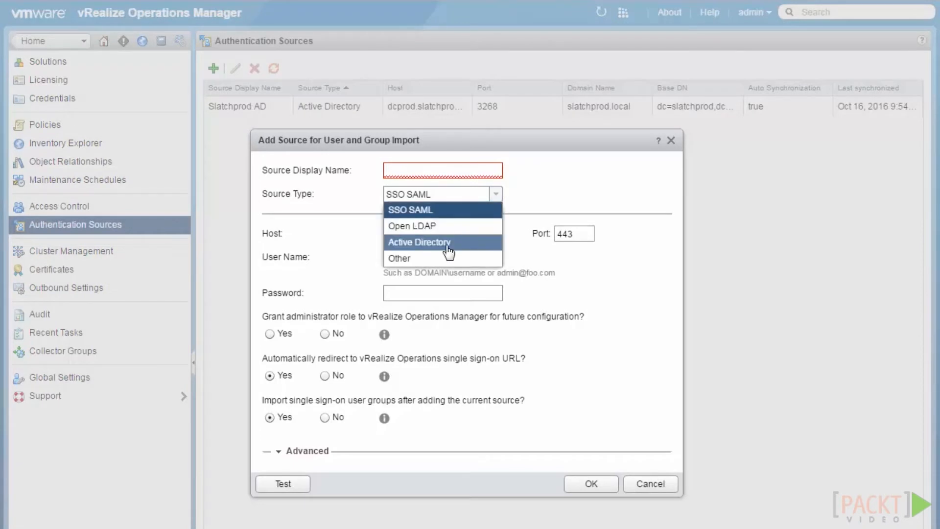
left_click(448, 242)
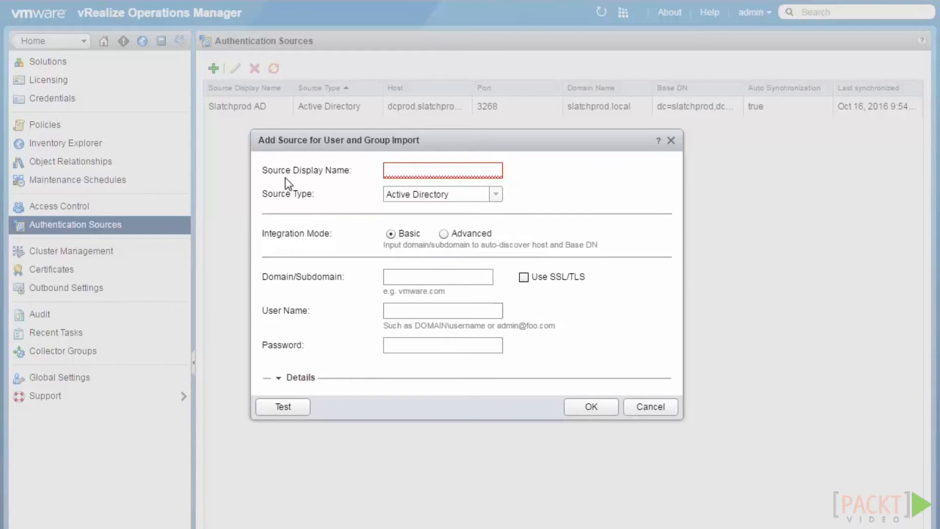
left_click_drag(461, 142, 460, 153)
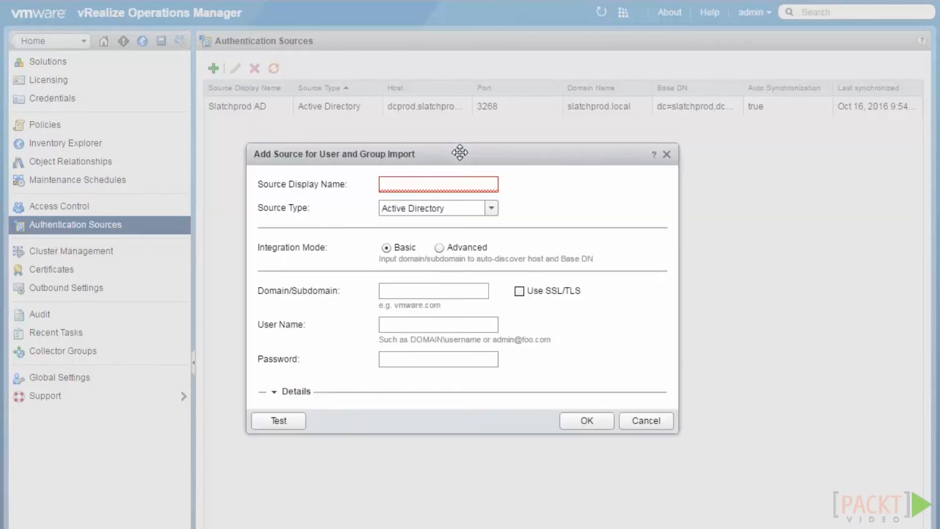
left_click(436, 184)
type("Sla")
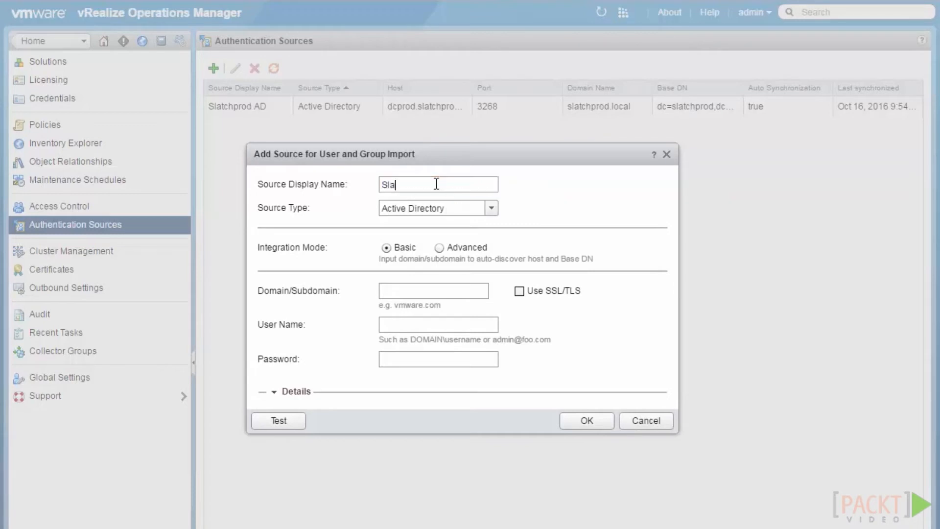
type("tchdev AD")
left_click(440, 247)
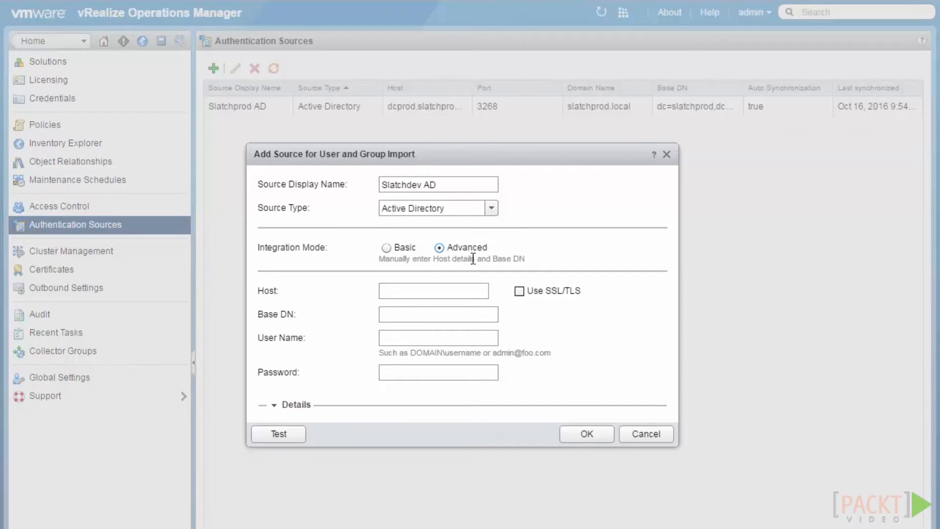
left_click(386, 247)
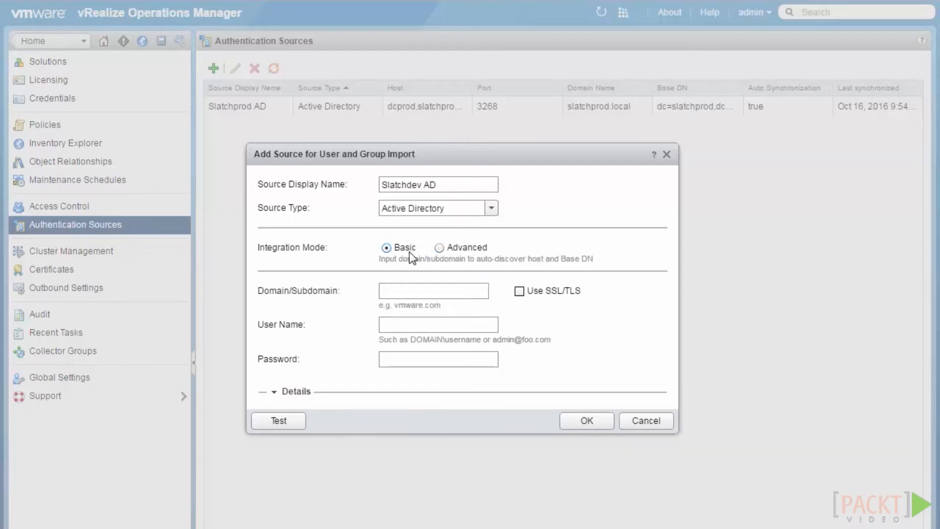
Enter domain slatchdev.local plus the service account's user name and password
left_click(417, 290)
type("slatchdev.")
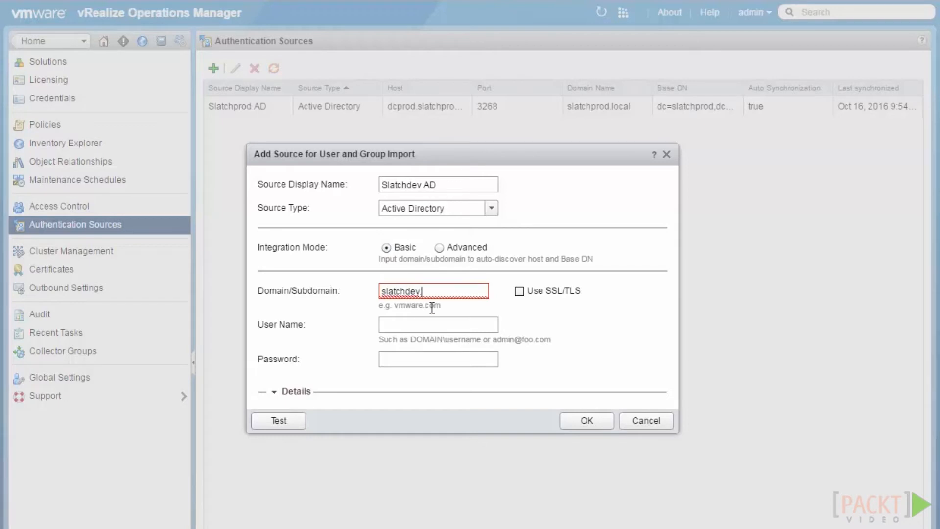
type("local")
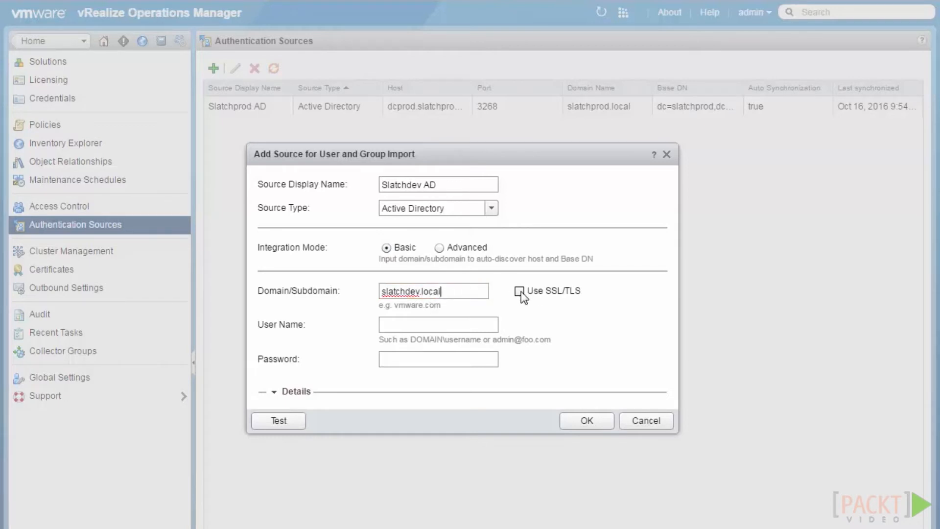
left_click(413, 328)
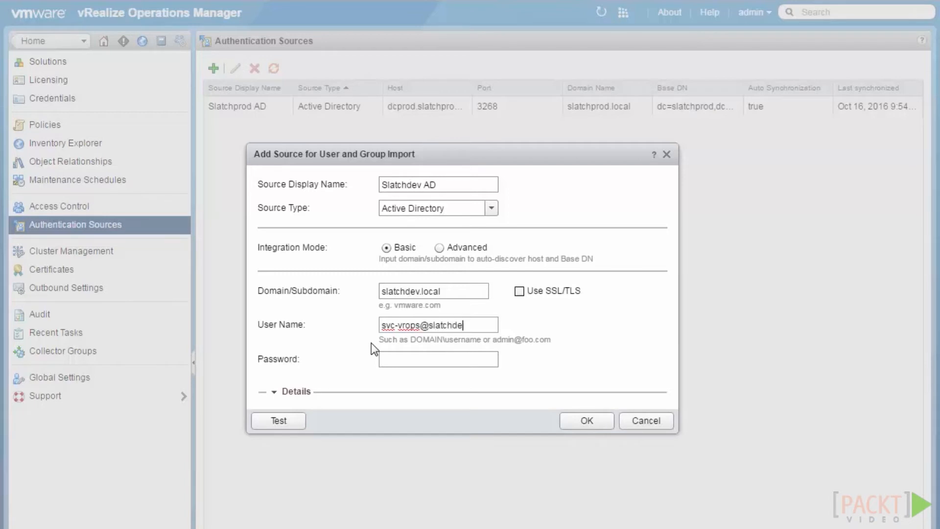
left_click(435, 358)
type("********")
Test the connection successfully and save the Slatchdev AD source
left_click_drag(428, 154, 431, 87)
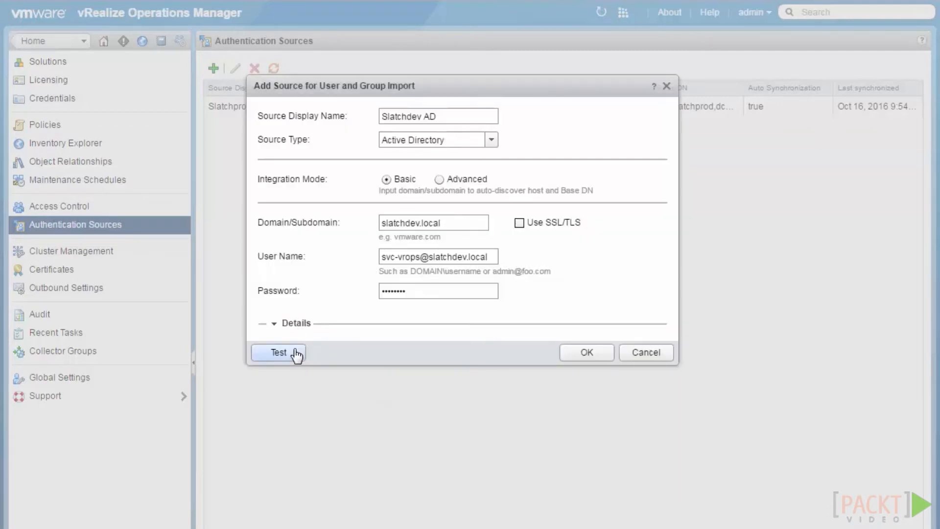
left_click(295, 352)
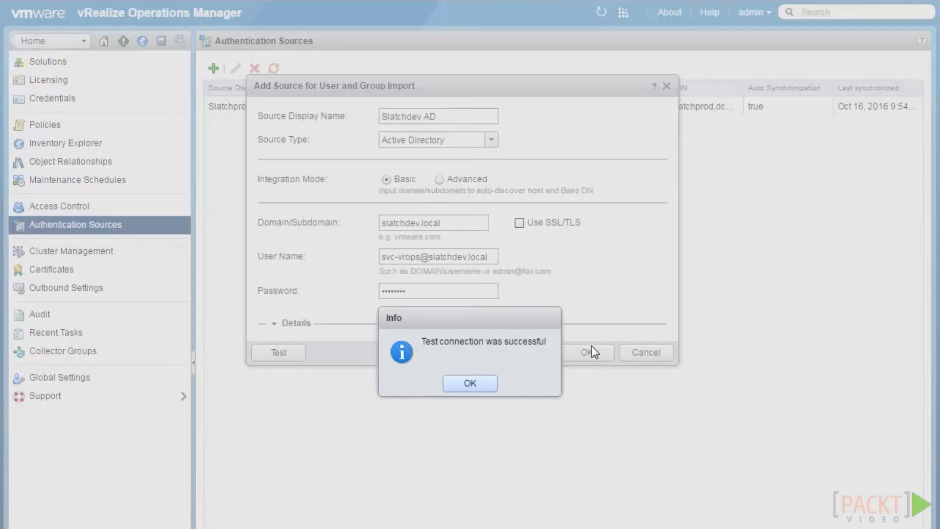
left_click(473, 382)
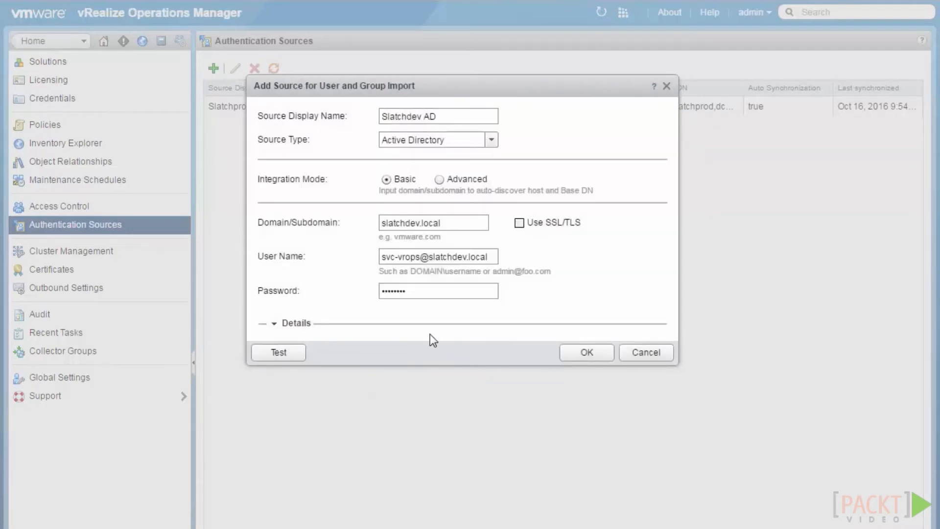
left_click(590, 352)
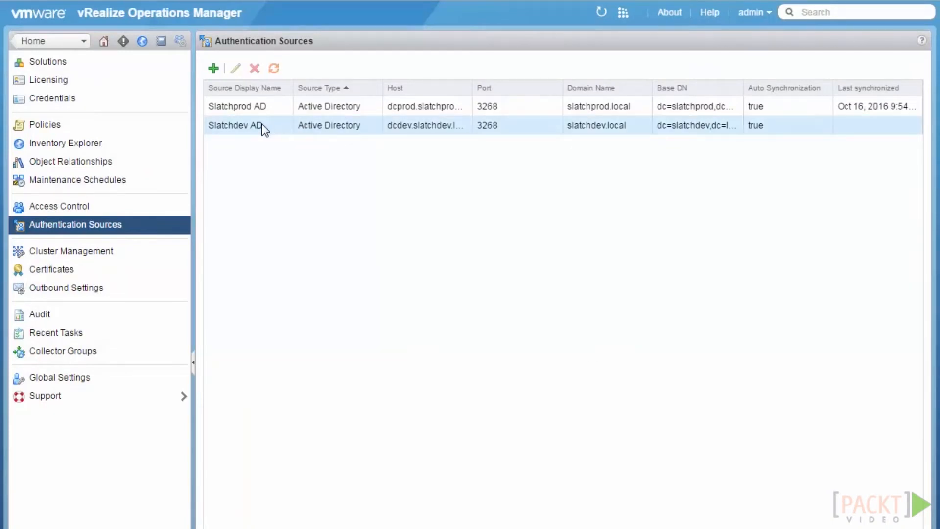
Synchronize the Slatchdev AD user groups, then return to the User Accounts list
left_click(256, 127)
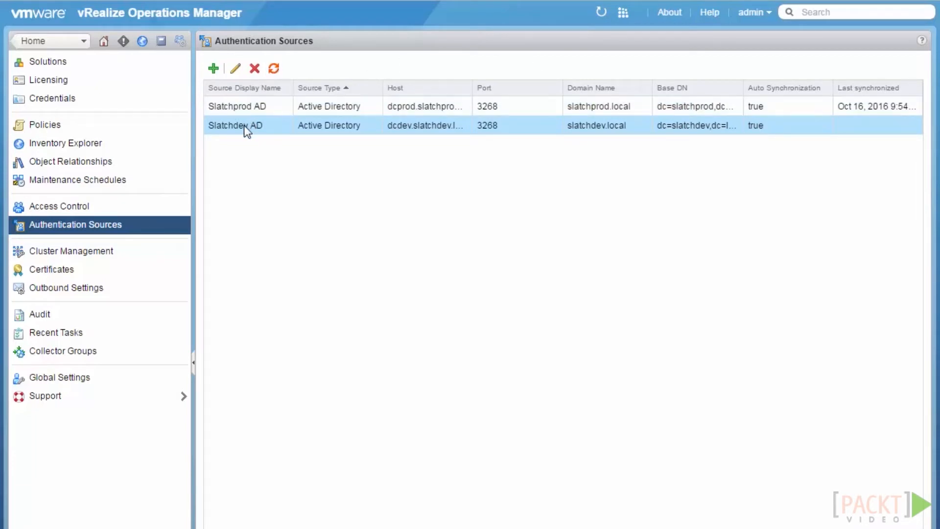
left_click(274, 68)
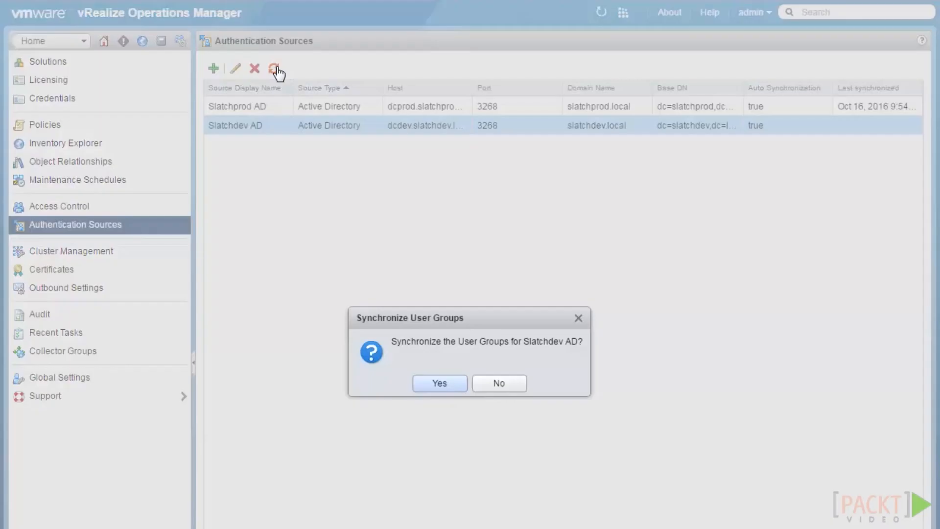
left_click(439, 384)
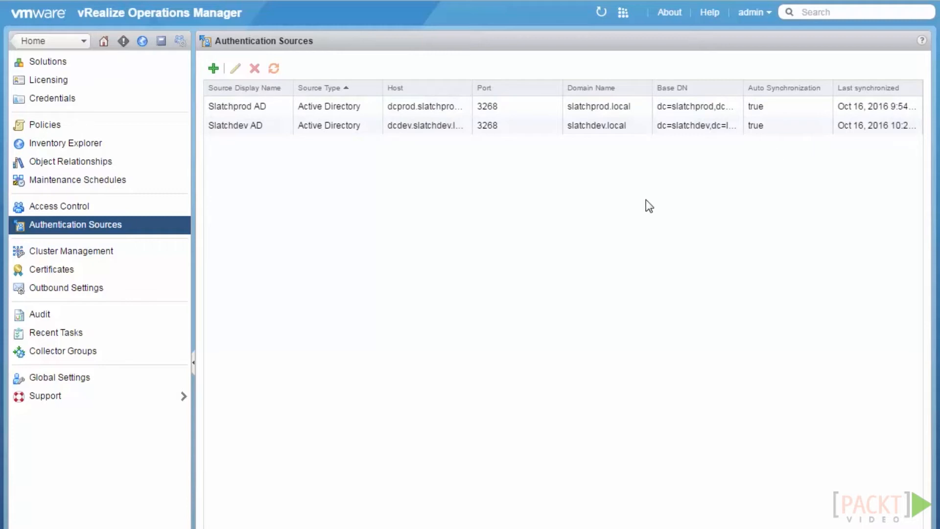
left_click(137, 210)
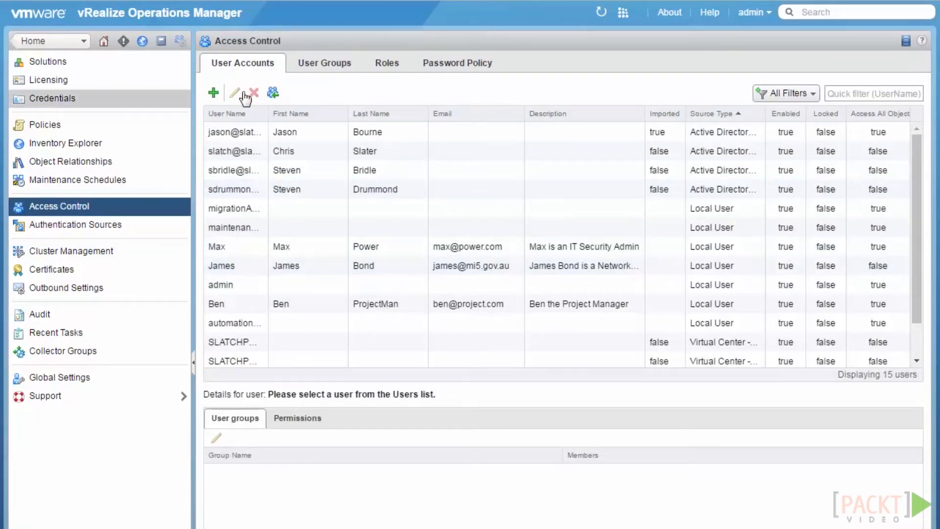
Search Slatchdev AD for the dev account user in the Import Users wizard
left_click(272, 93)
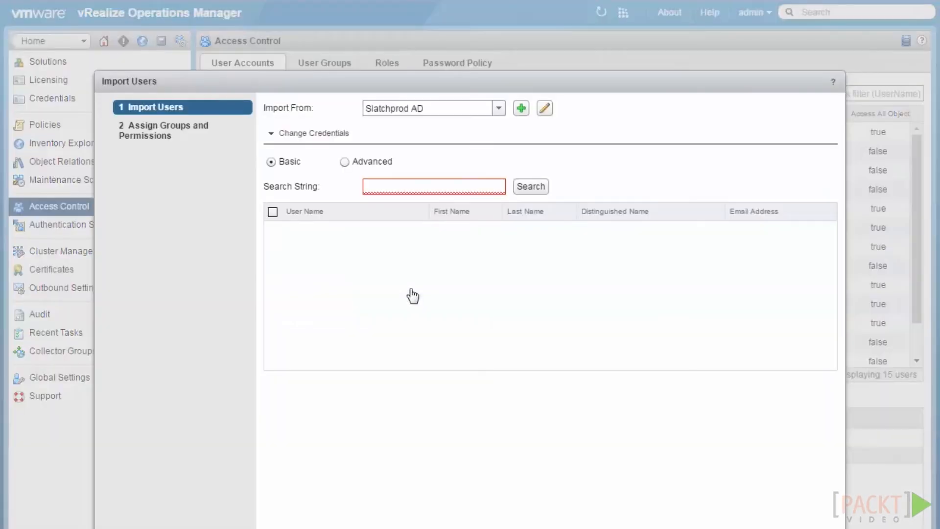
left_click(499, 108)
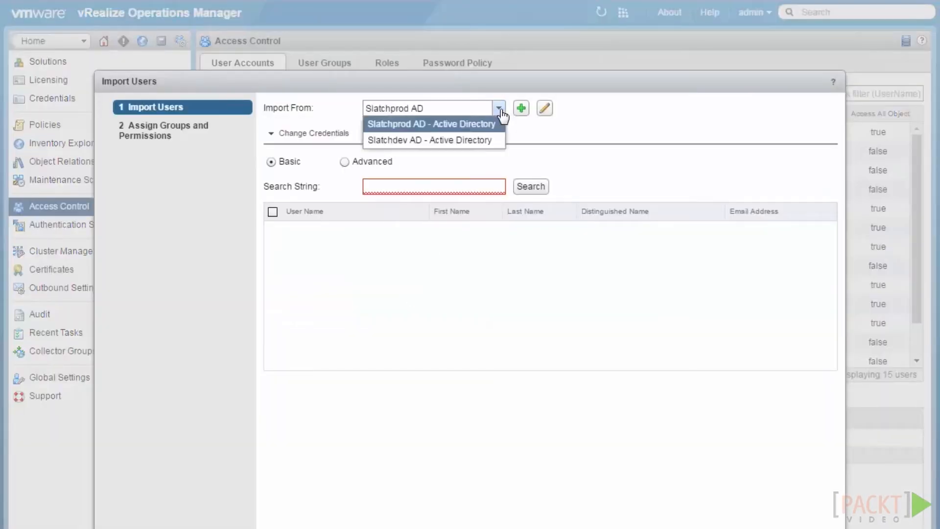
left_click(406, 141)
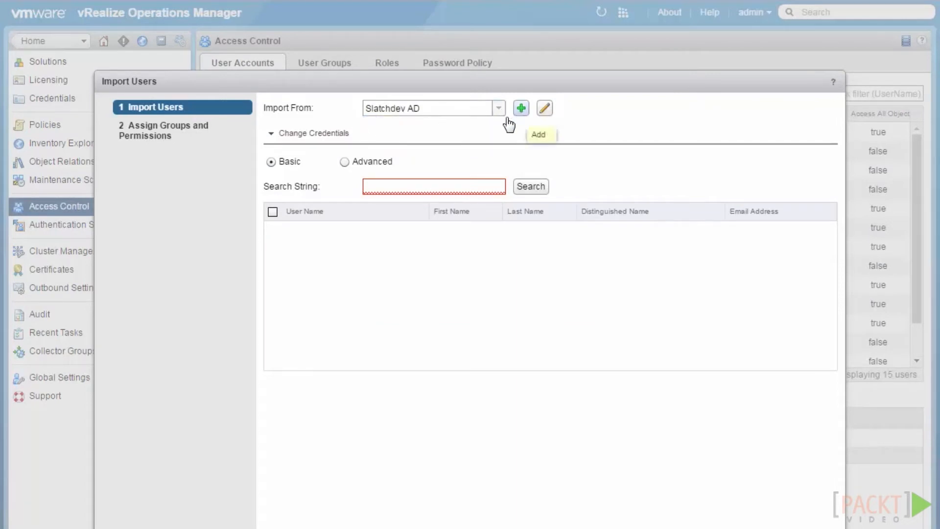
left_click(401, 181)
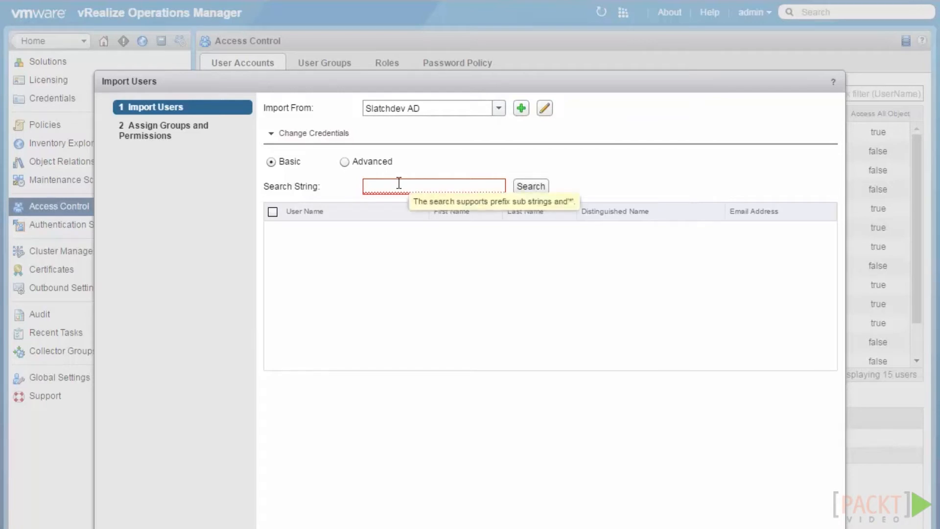
type("jdev")
left_click(524, 186)
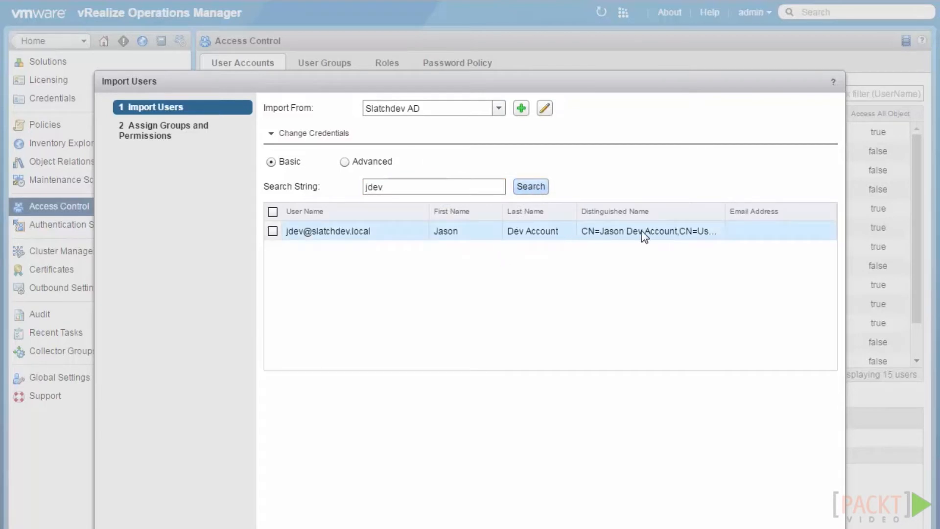
left_click_drag(724, 211, 805, 211)
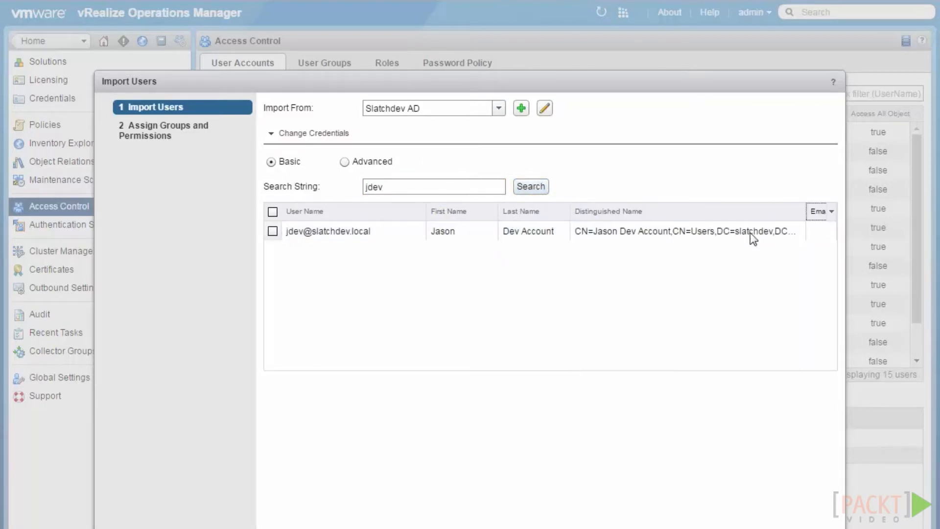
Import the found dev user with the ReadOnly role and access to all objects
left_click(273, 231)
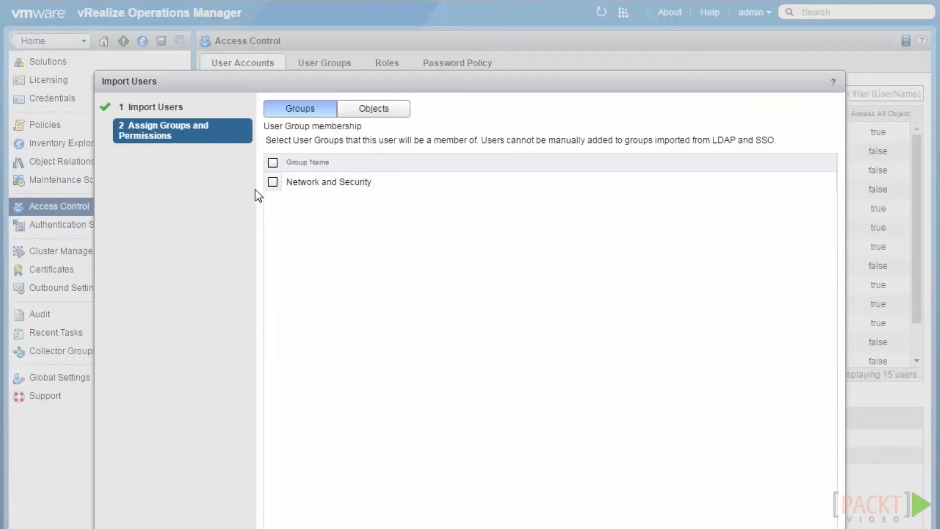
left_click(360, 114)
left_click(485, 133)
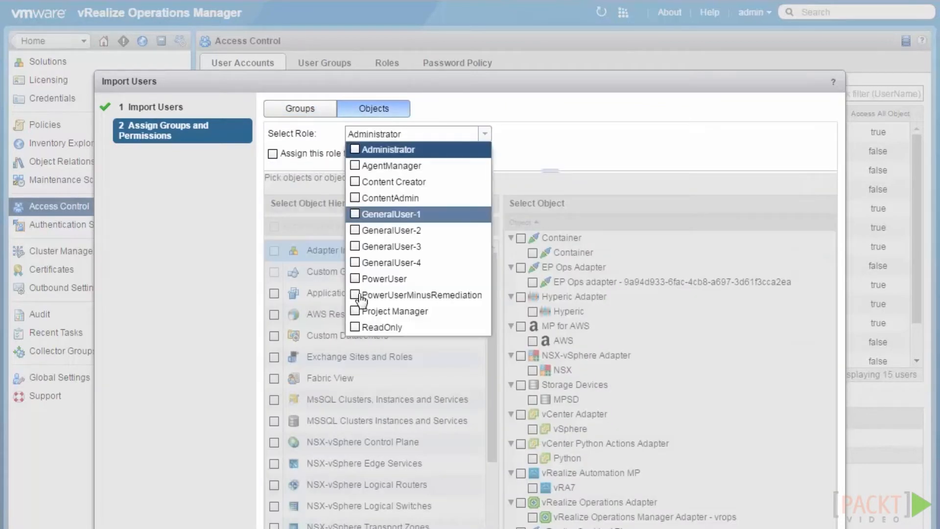
left_click(362, 327)
left_click(273, 154)
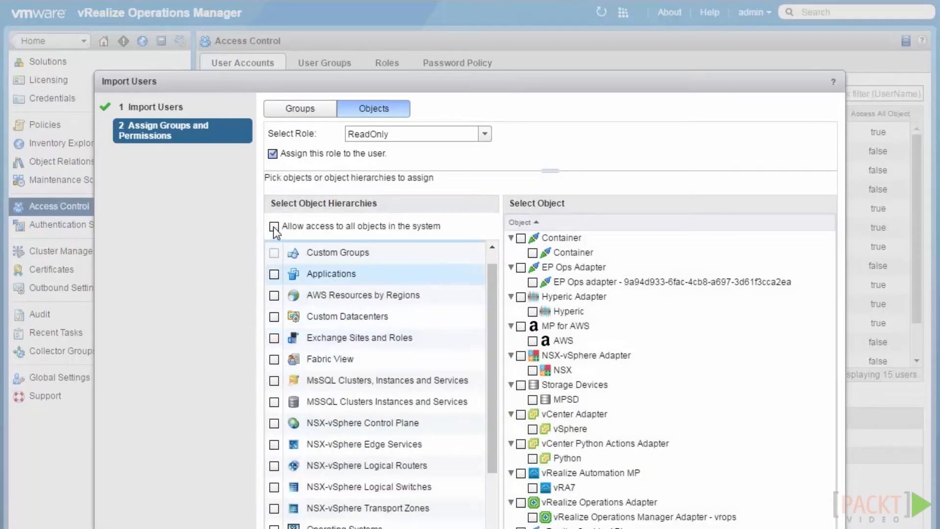
left_click(273, 226)
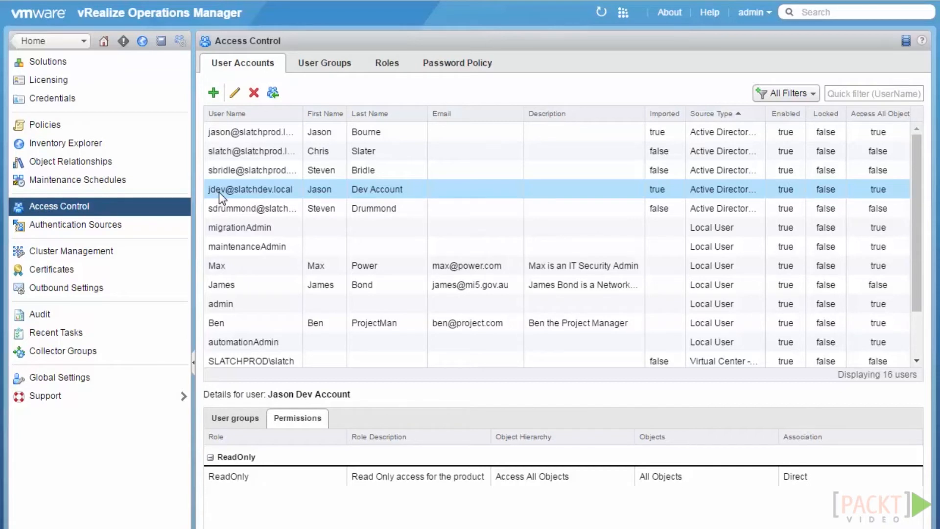
left_click(752, 14)
Log out and sign back in via Slatchdev AD with the dev user's credentials
left_click(747, 51)
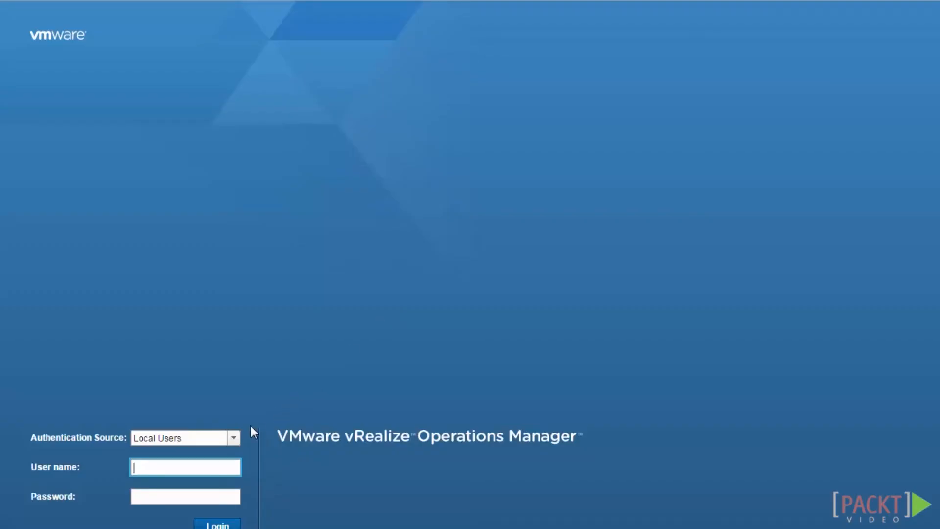
left_click(228, 438)
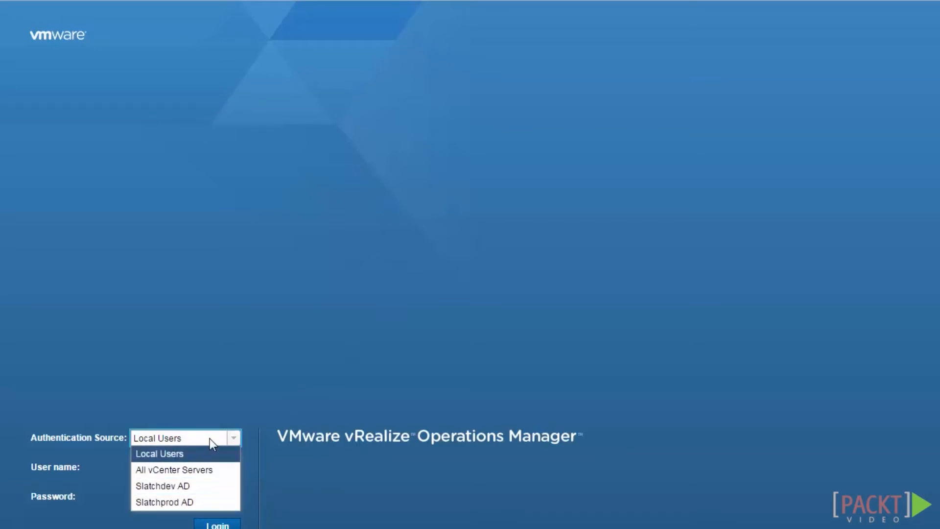
left_click(189, 487)
left_click(161, 467)
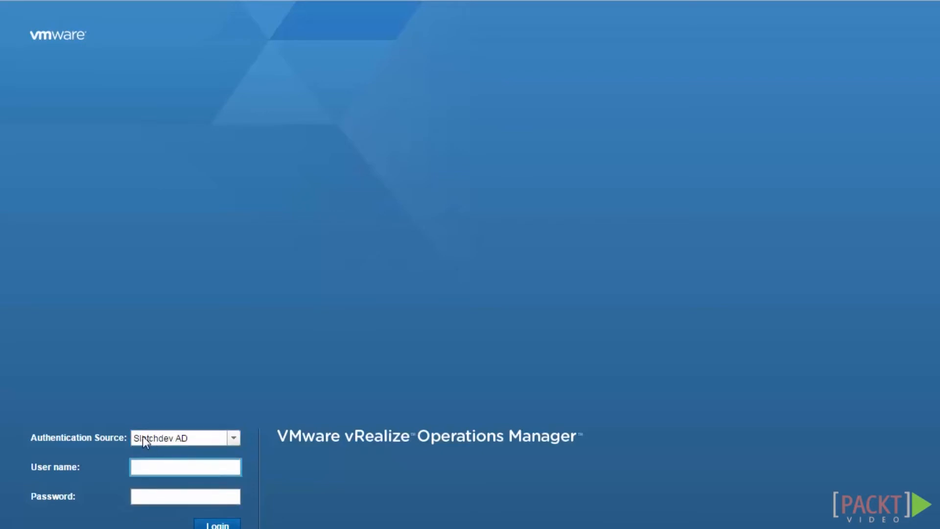
type("jdev")
key("Tab")
type("••••••")
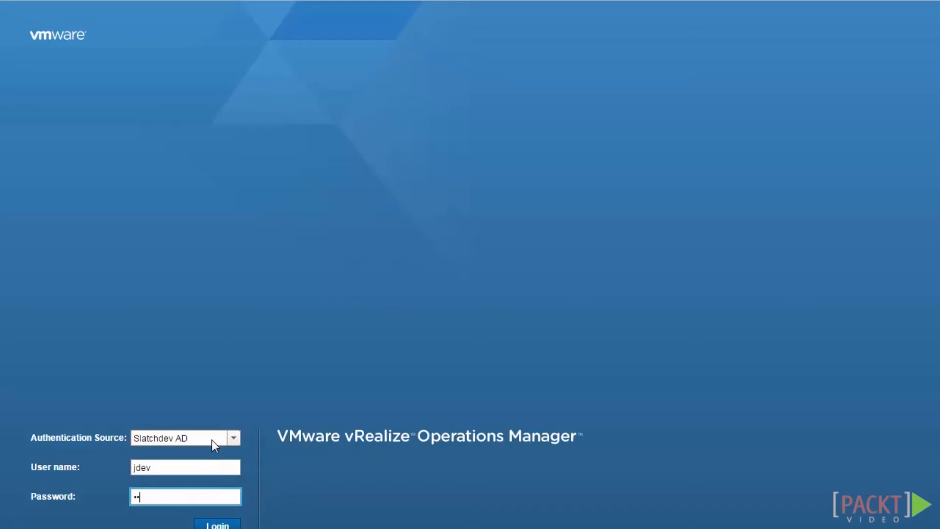
type("••")
key("Return")
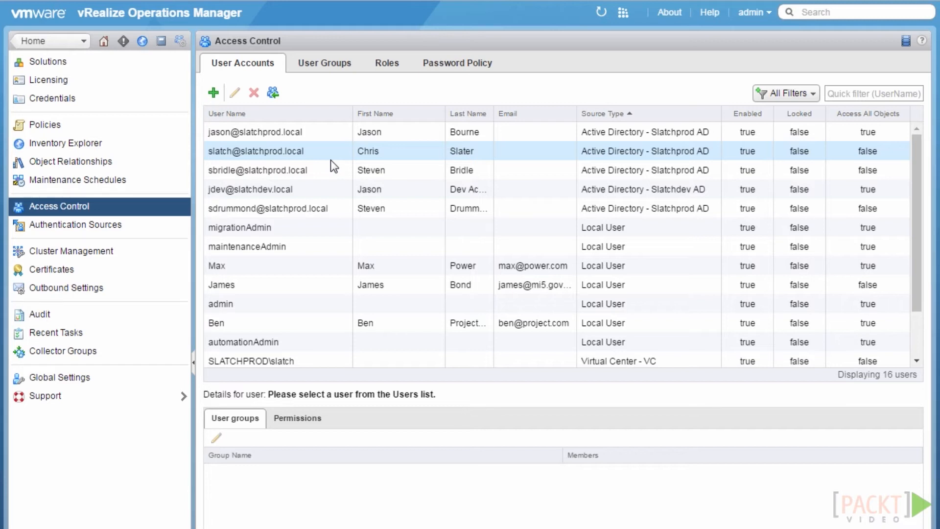
Inspect the Slatchdev AD dev account's groups, confirming only Everyone is listed
left_click(251, 286)
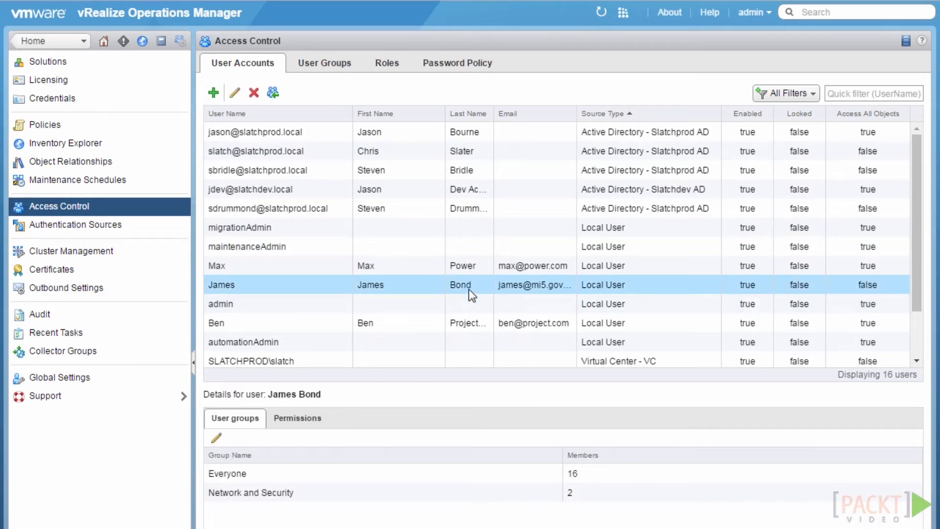
left_click(283, 189)
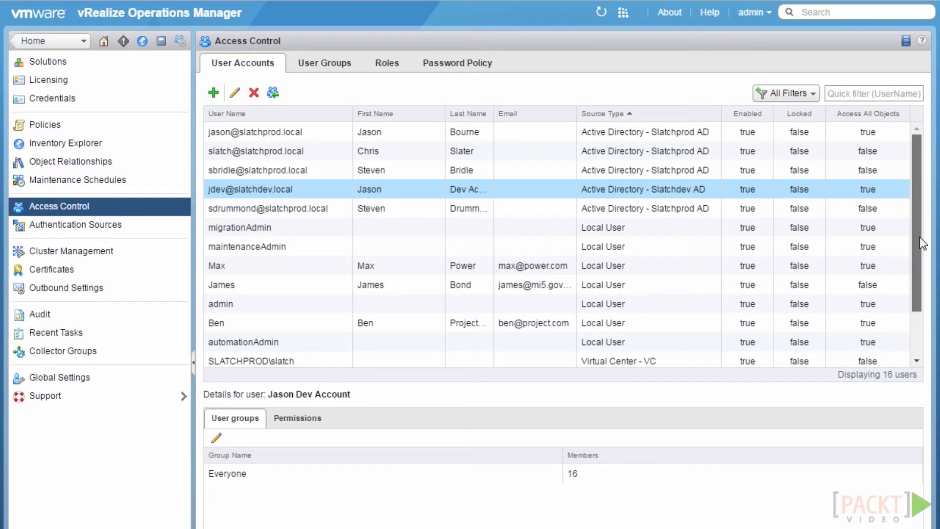
scroll(919, 235, "down", 3)
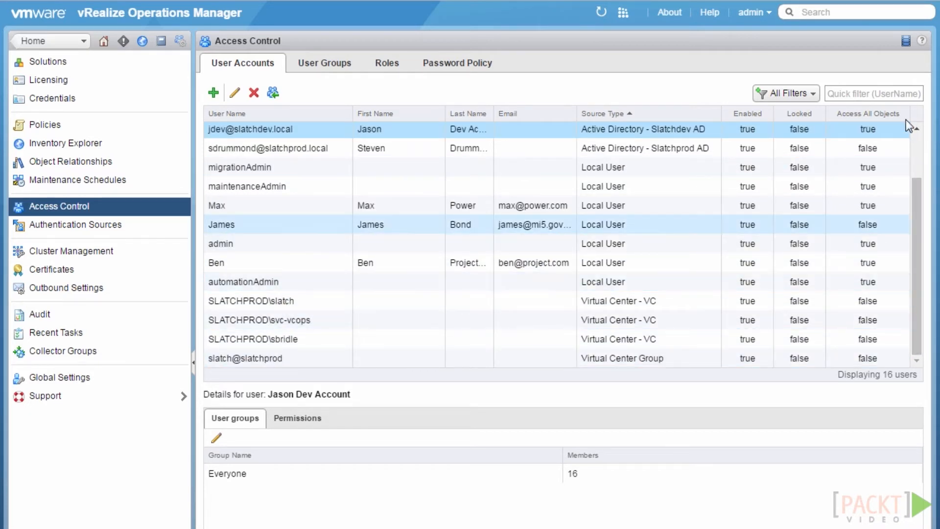
scroll(718, 131, "up", 3)
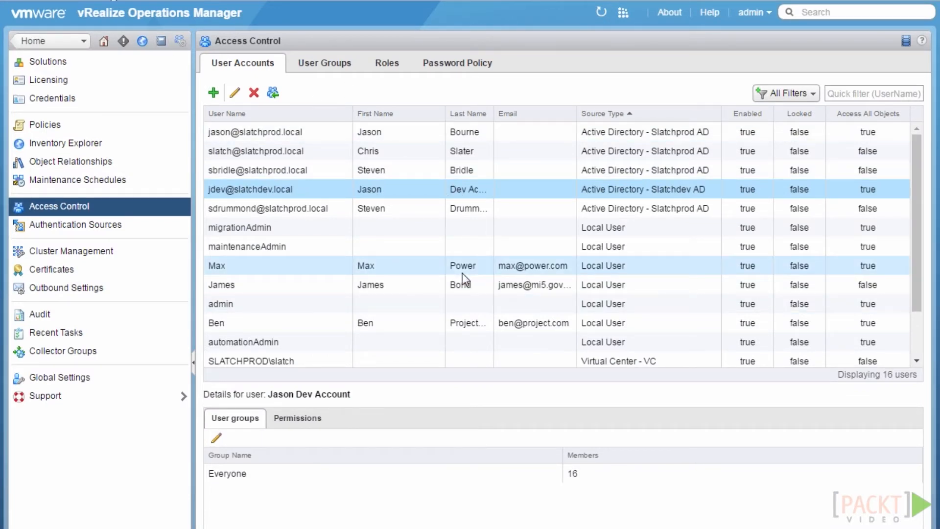
Log out of the admin session and choose All vCenter Servers as the authentication source
left_click(754, 12)
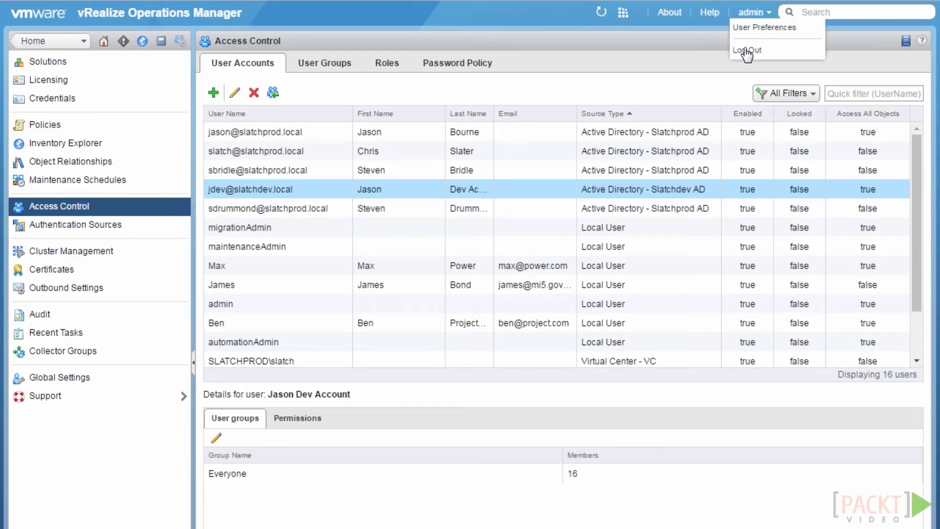
left_click(746, 51)
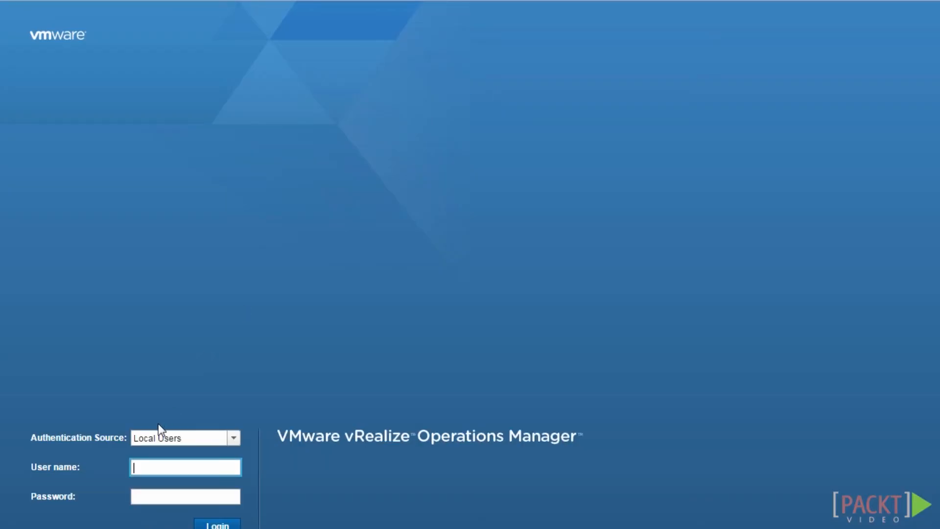
left_click(235, 438)
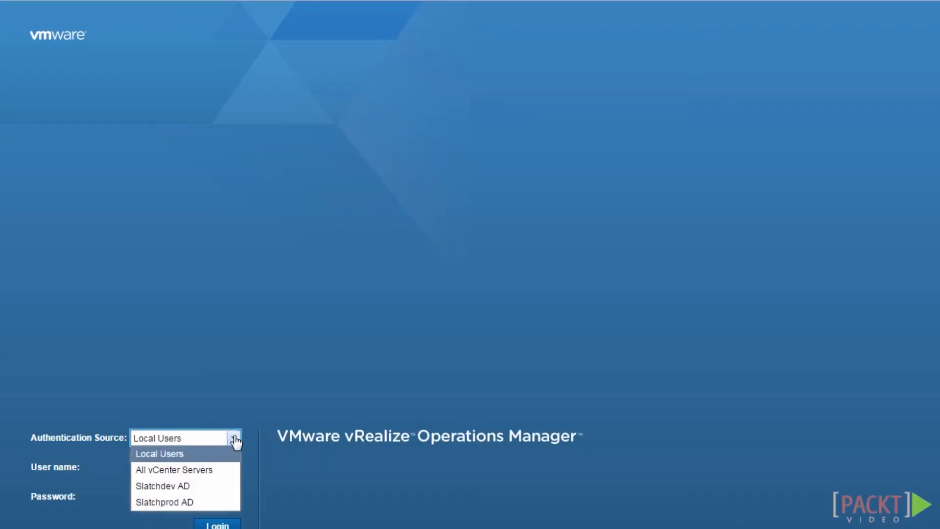
left_click(220, 475)
Sign in with the vCenter user's name and password to reach the Home dashboard
left_click(216, 470)
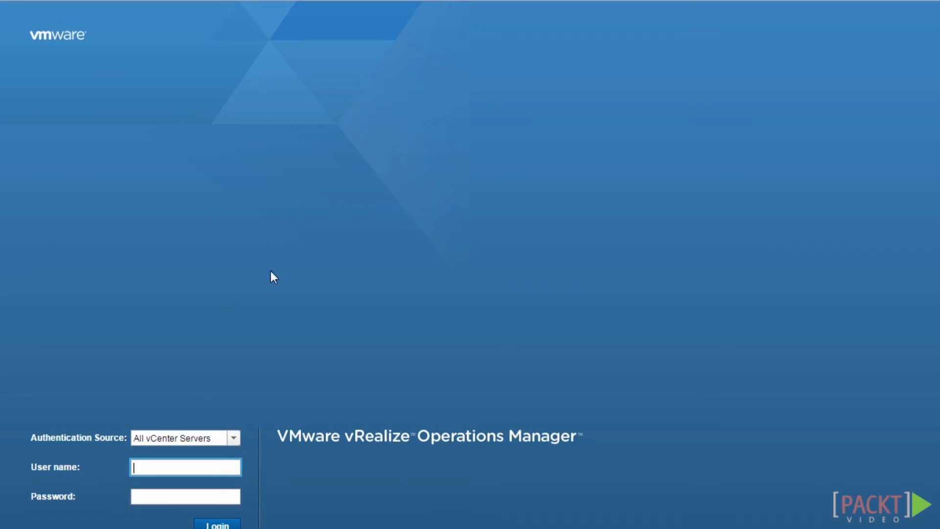
left_click(179, 468)
key("Tab")
type("********")
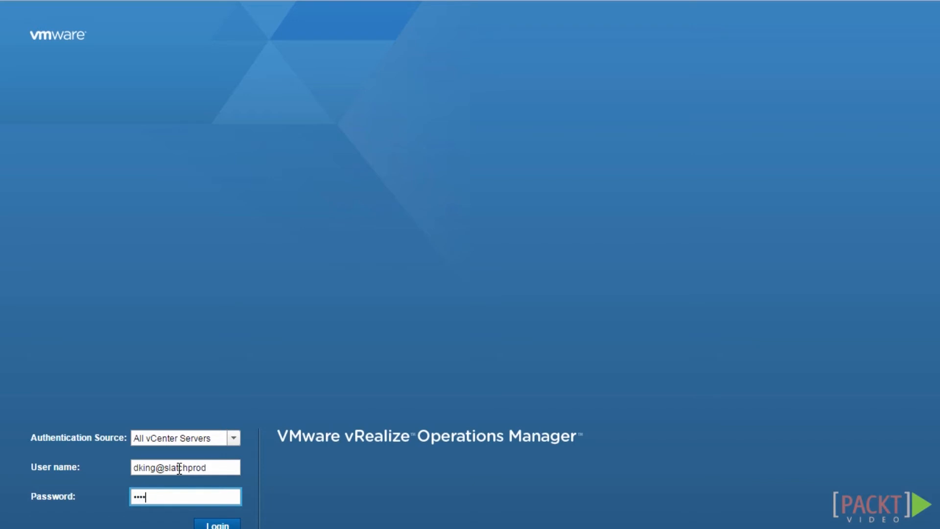
key("Return")
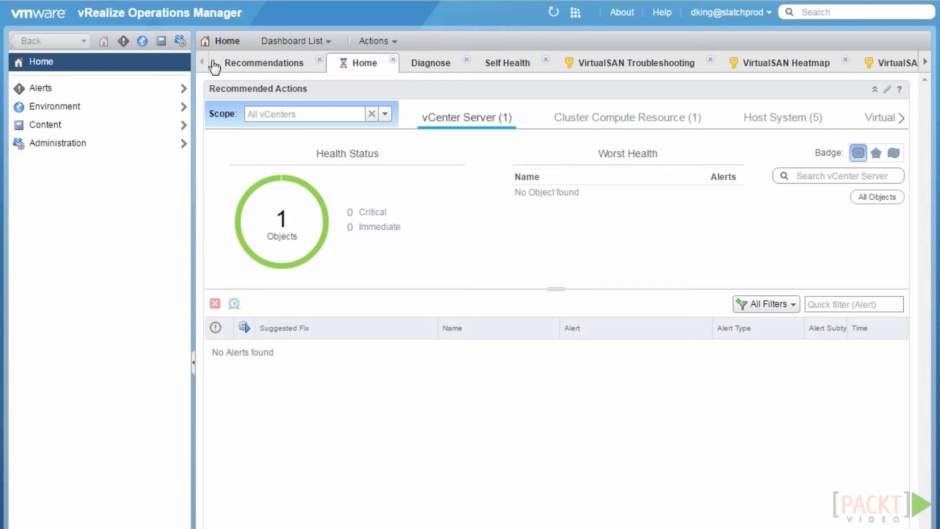
left_click(177, 41)
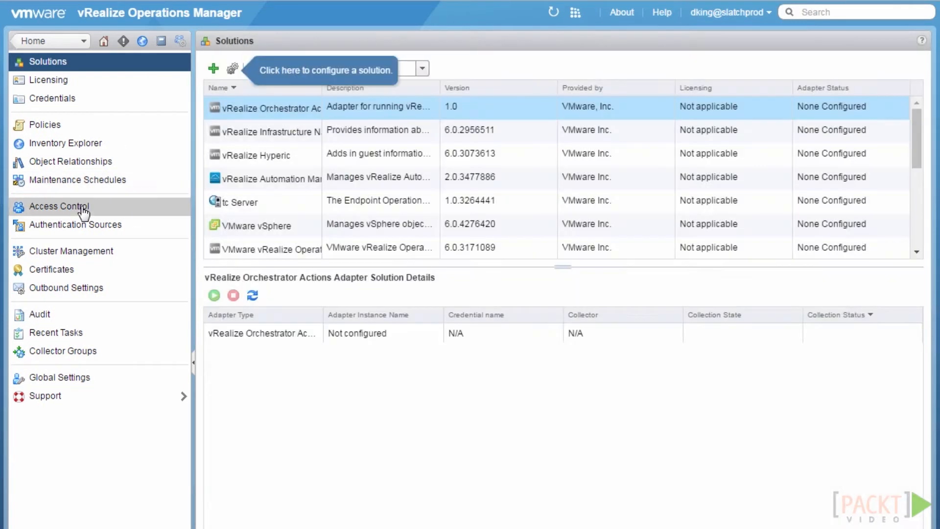
left_click(82, 209)
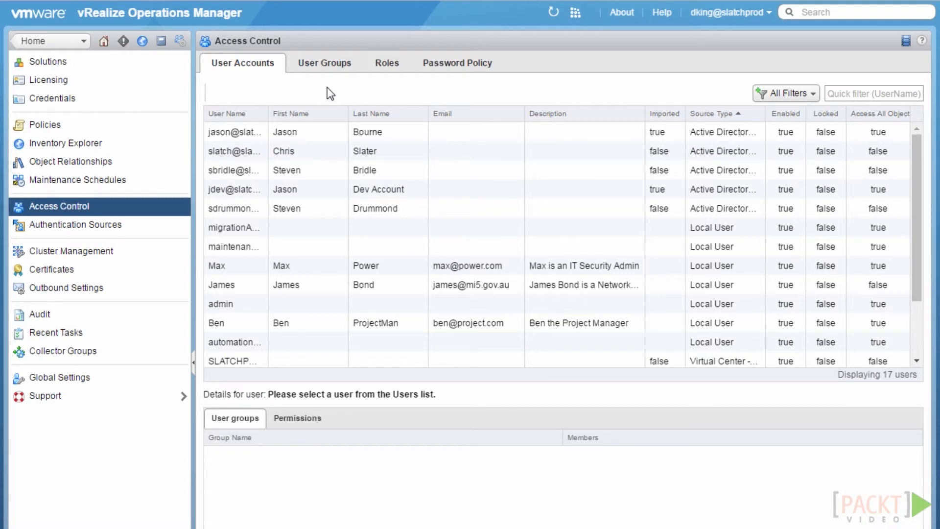
left_click(254, 114)
left_click_drag(270, 113, 319, 113)
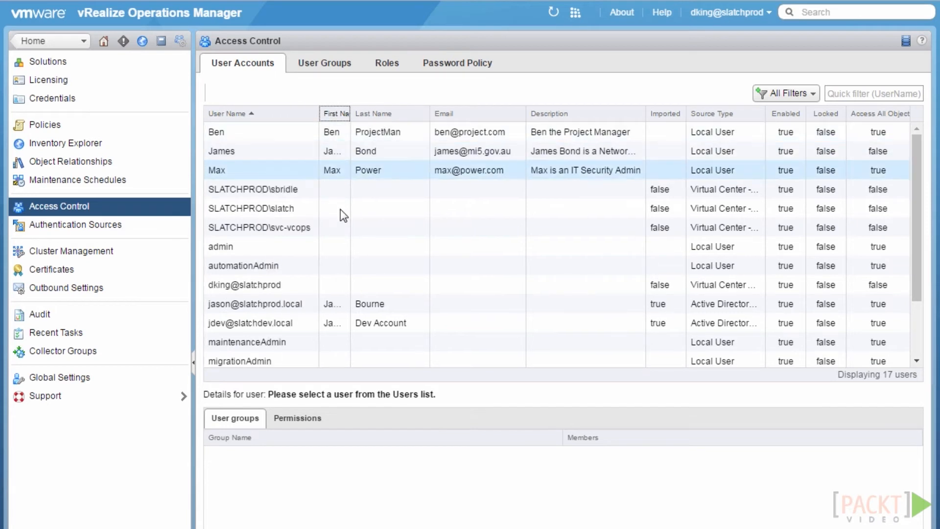
scroll(339, 209, "down", 2)
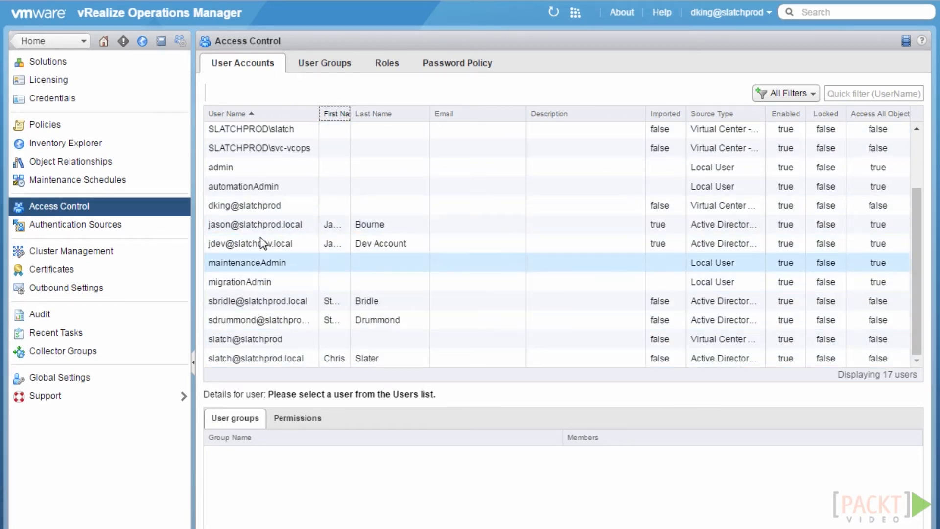
left_click(254, 208)
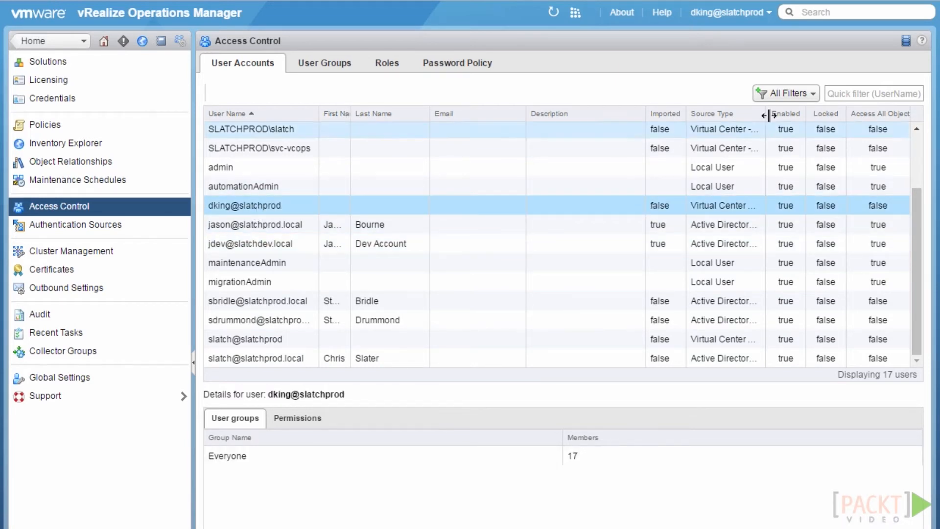
left_click_drag(769, 115, 777, 116)
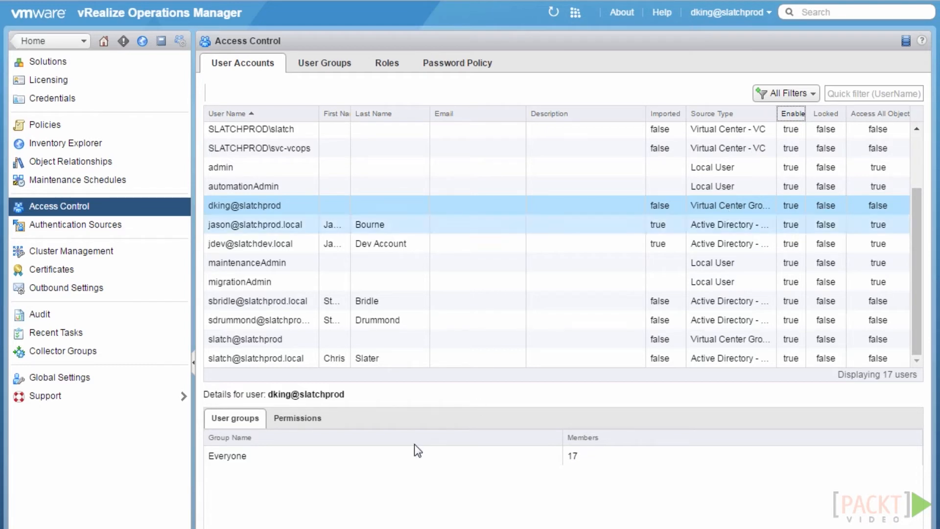
left_click(289, 421)
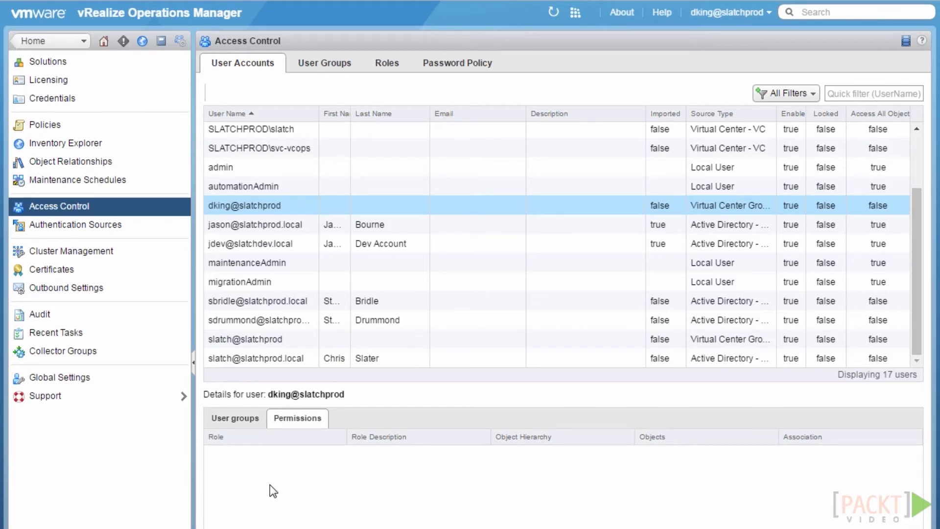
left_click(105, 42)
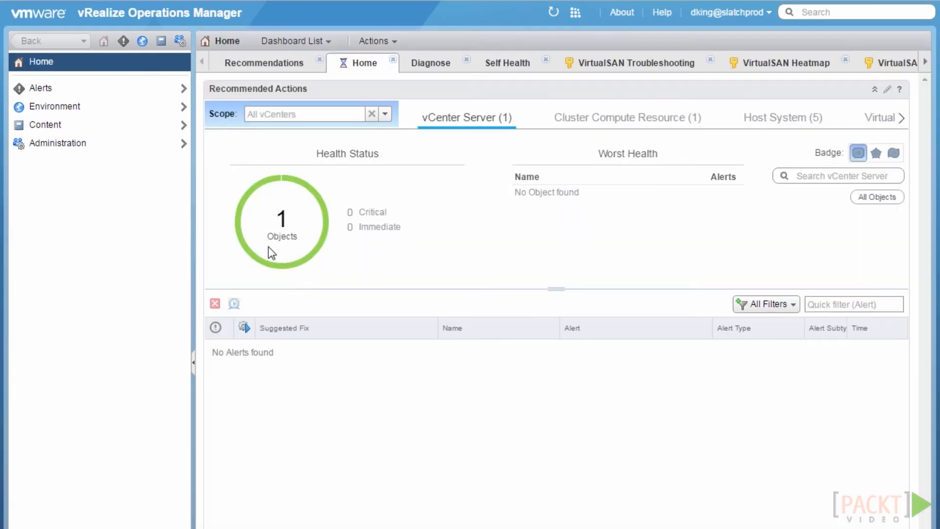
Browse the Environment inventory: view the vSphere World summary, then AWS Resources by Regions
left_click(124, 114)
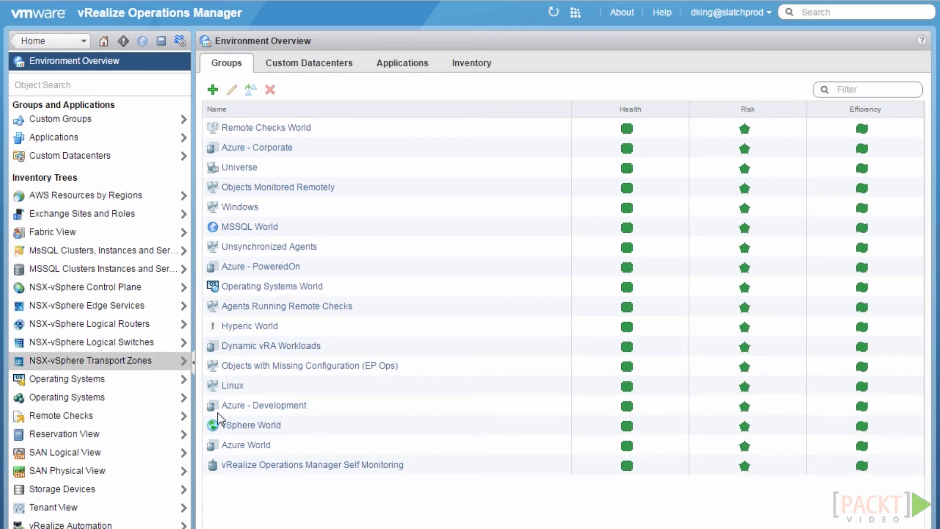
left_click(246, 427)
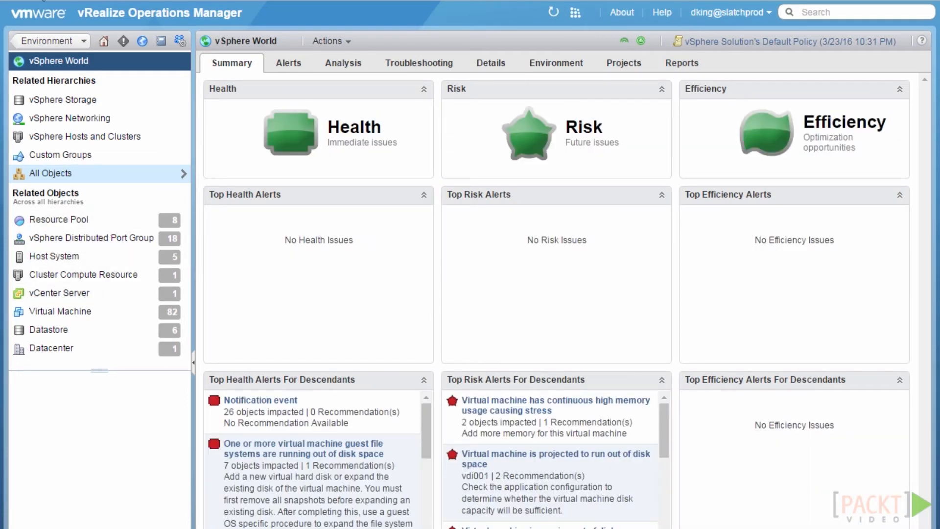
left_click(47, 41)
left_click(46, 55)
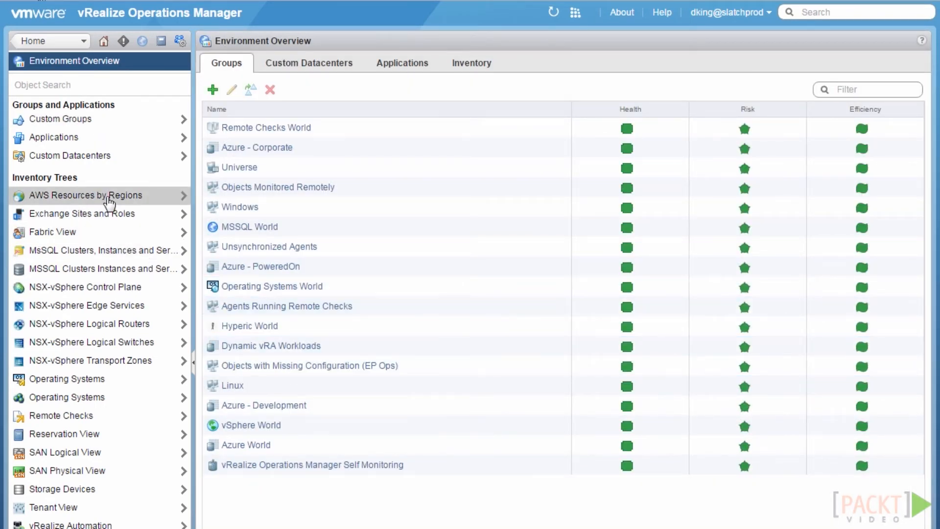
left_click(109, 196)
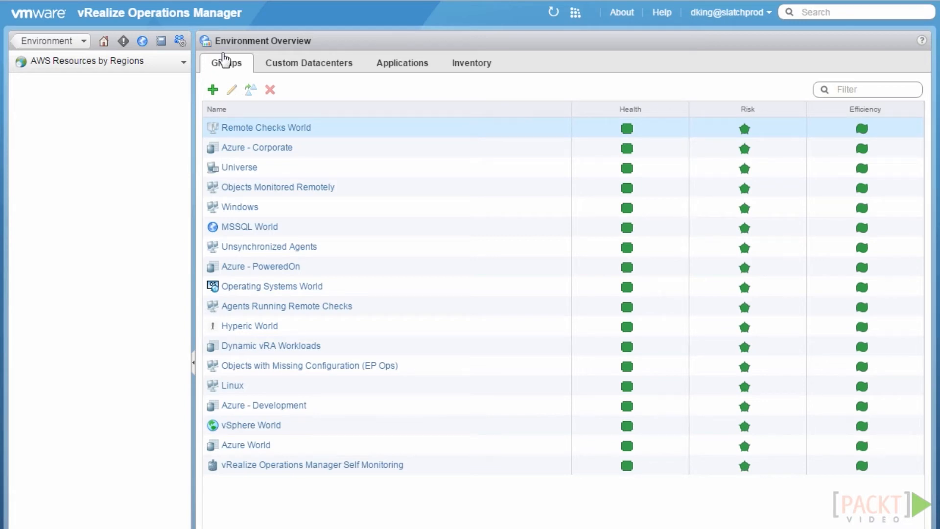
Show the Administration Solutions list and scroll through the installed solutions table
left_click(180, 41)
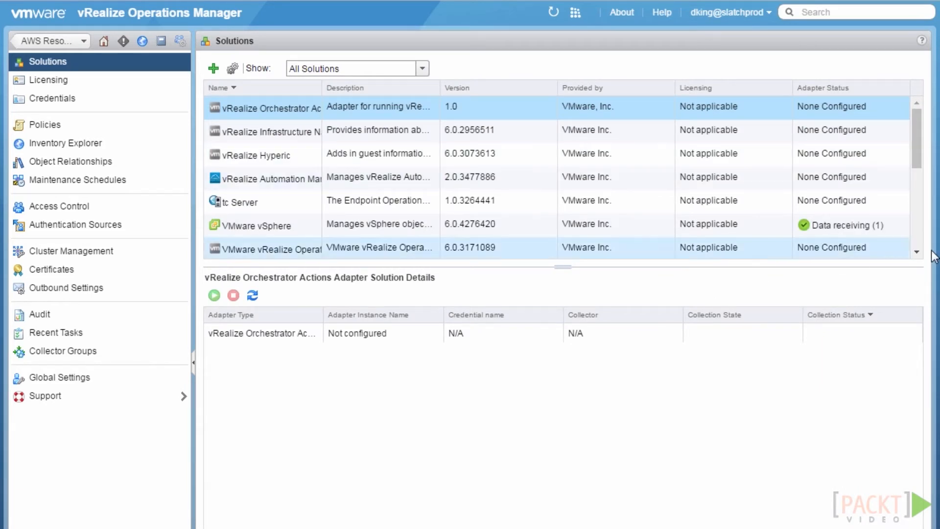
left_click(916, 252)
left_click(916, 252)
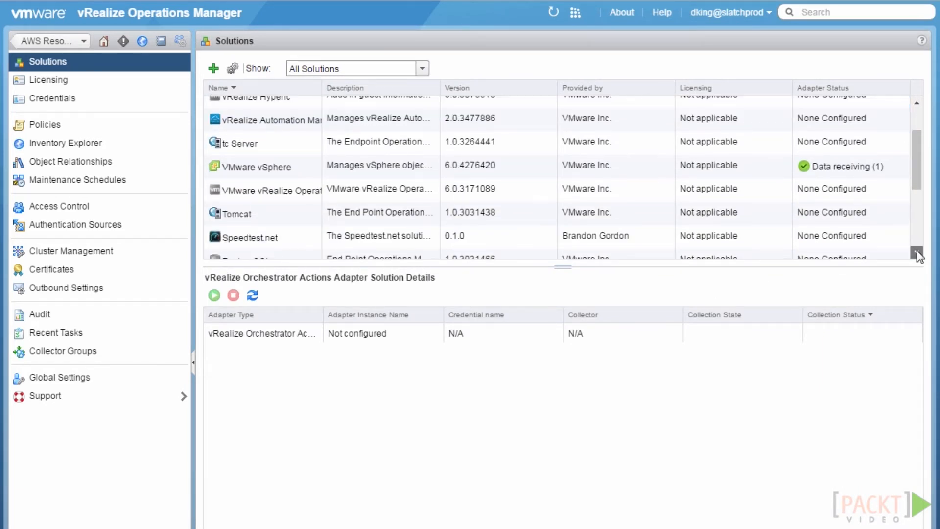
left_click(917, 252)
left_click(916, 252)
left_click(917, 252)
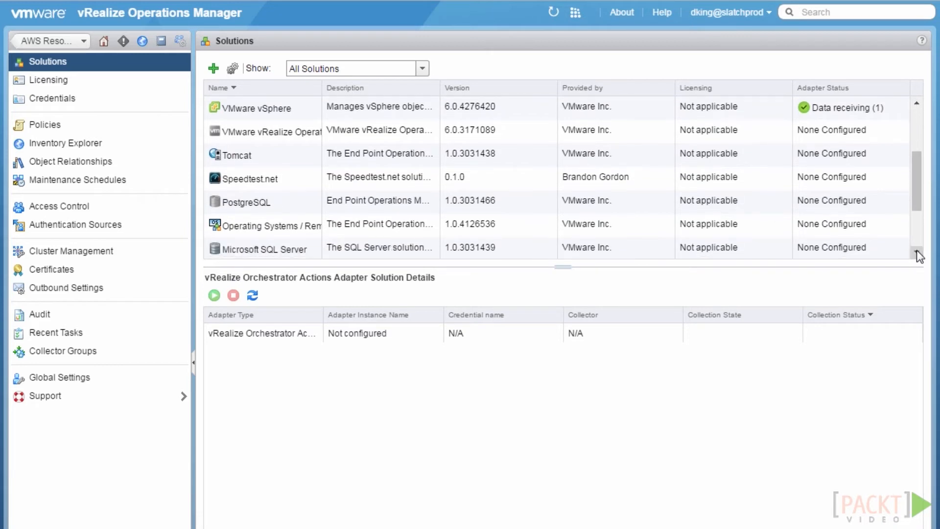
left_click(916, 251)
left_click(916, 252)
left_click(916, 252)
left_click(916, 251)
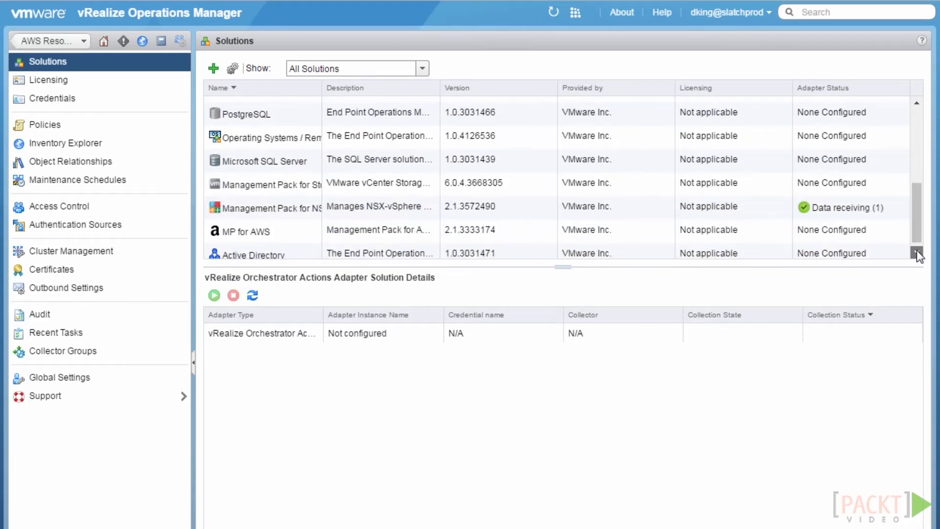
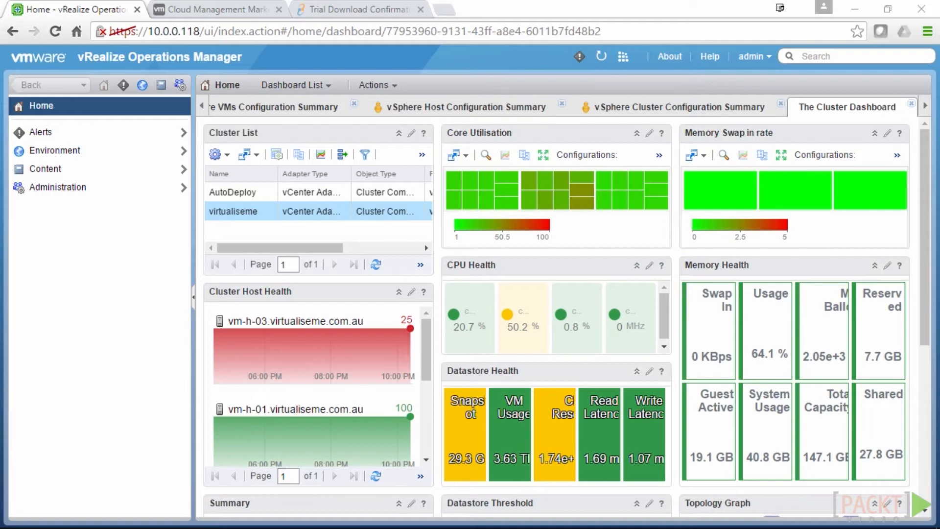
Open the Administration Solutions list, enlarge the table, and widen the Name column
left_click(179, 84)
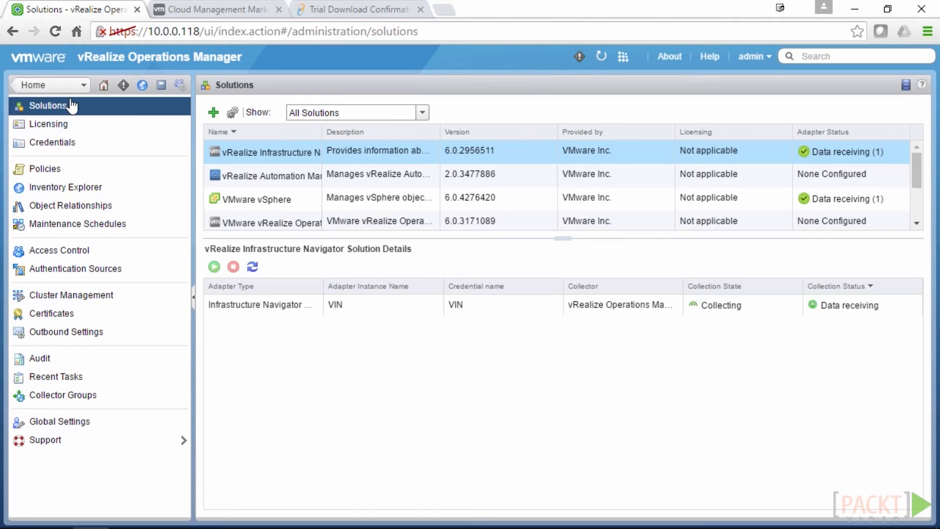
left_click_drag(564, 237, 554, 362)
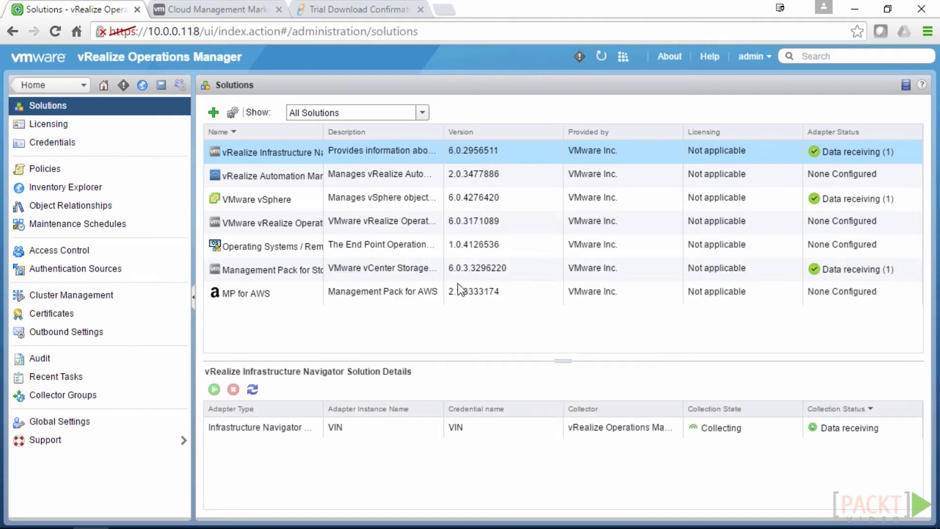
left_click_drag(323, 131, 380, 128)
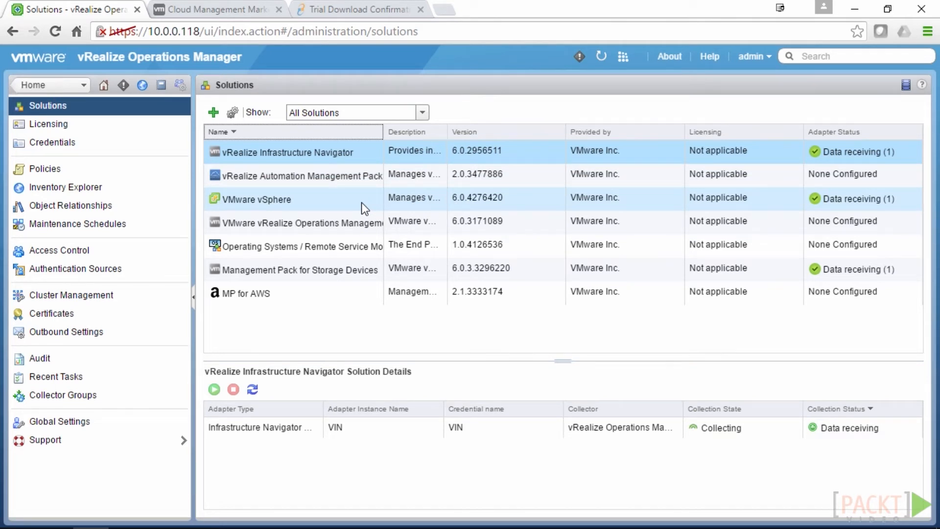
Review adapter details for Operating Systems, Log Insight and Infrastructure Navigator, then go to the Marketplace page
left_click(251, 244)
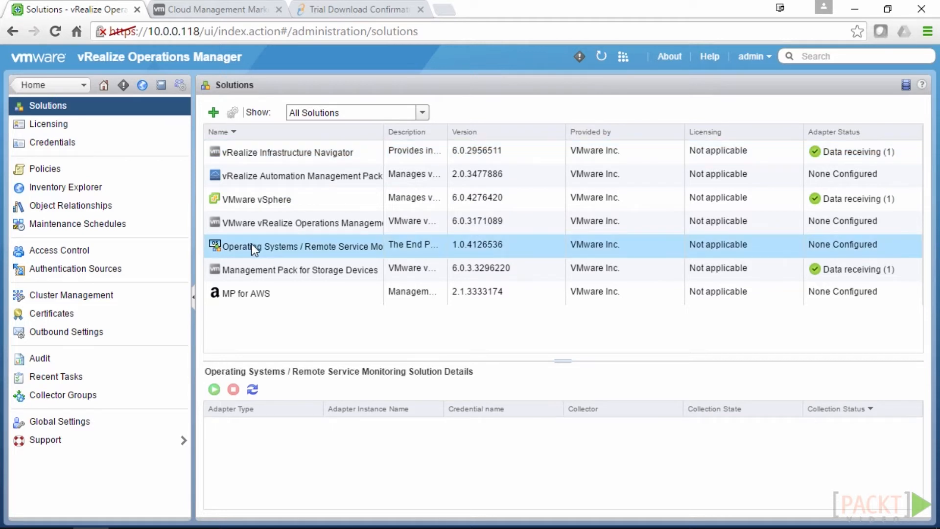
left_click(289, 225)
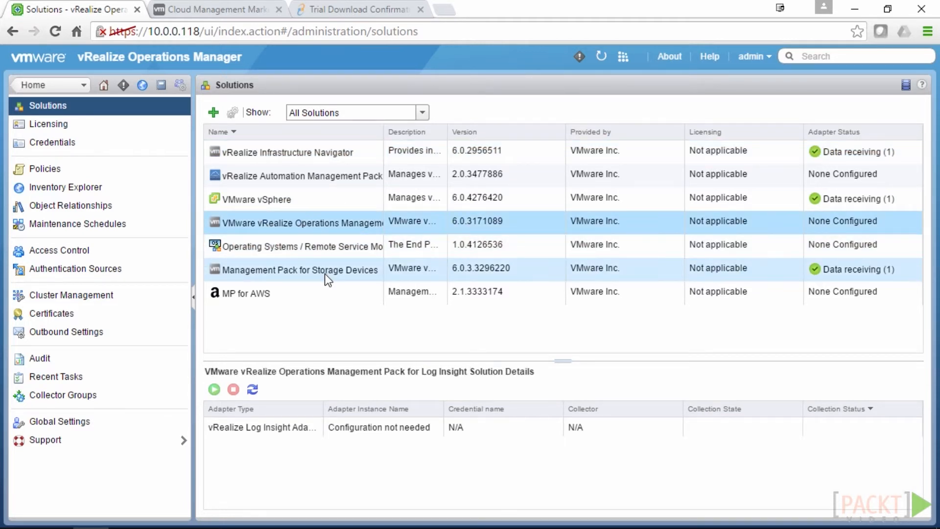
left_click(285, 153)
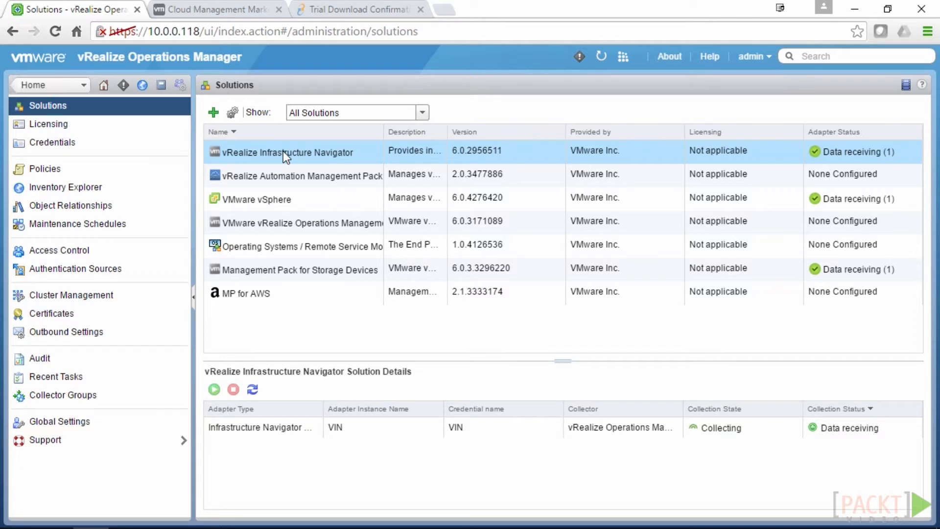
left_click(222, 11)
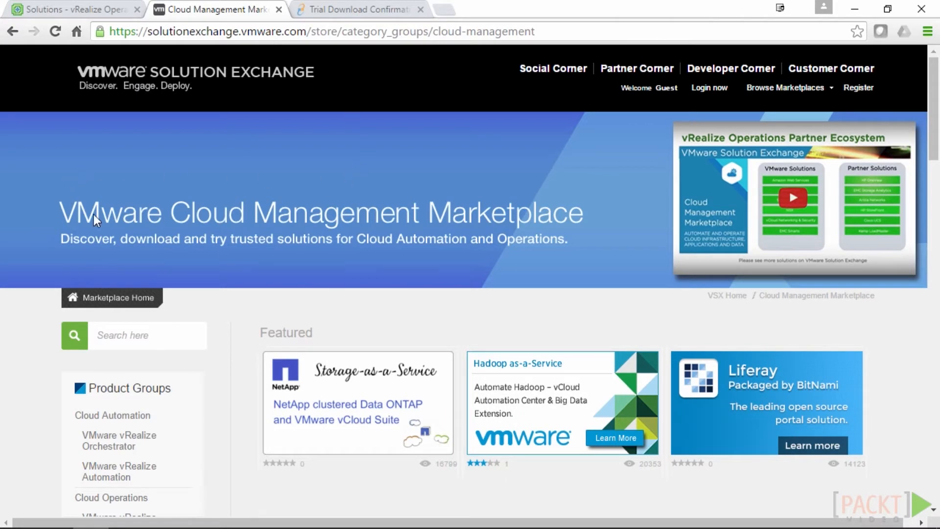
Open the vRealize Operations Management Packs listing on Solution Exchange
scroll(323, 221, "down", 9)
scroll(324, 221, "up", 3)
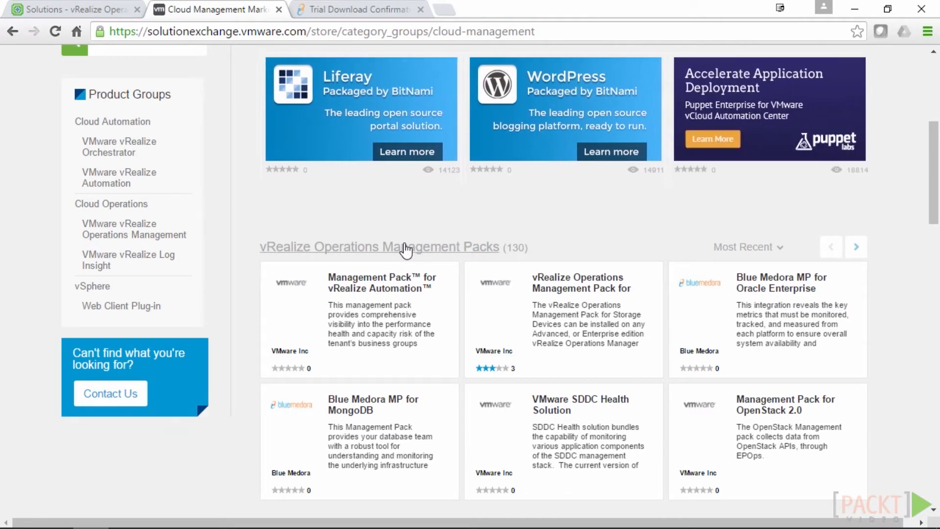
left_click(405, 249)
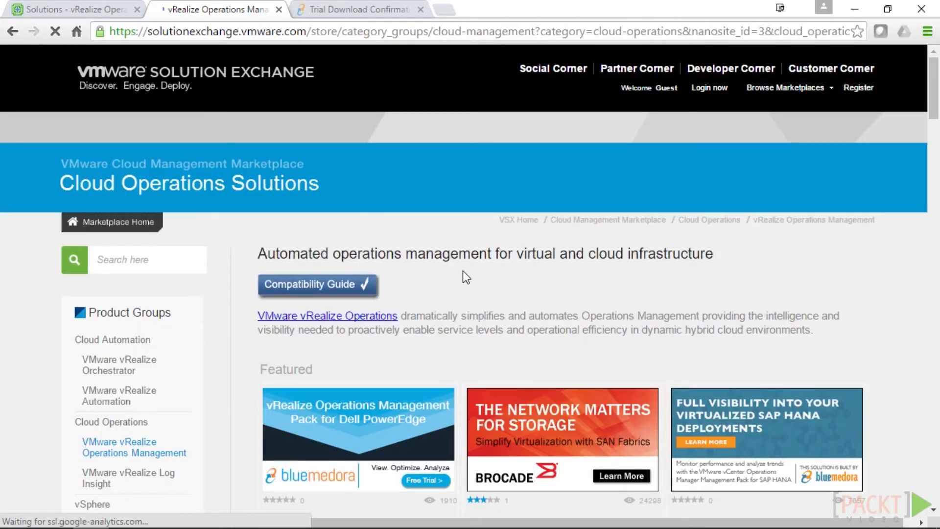
Page the Advanced Management Packs carousel forward to reach NSX for vSphere and Network Devices
scroll(463, 271, "down", 6)
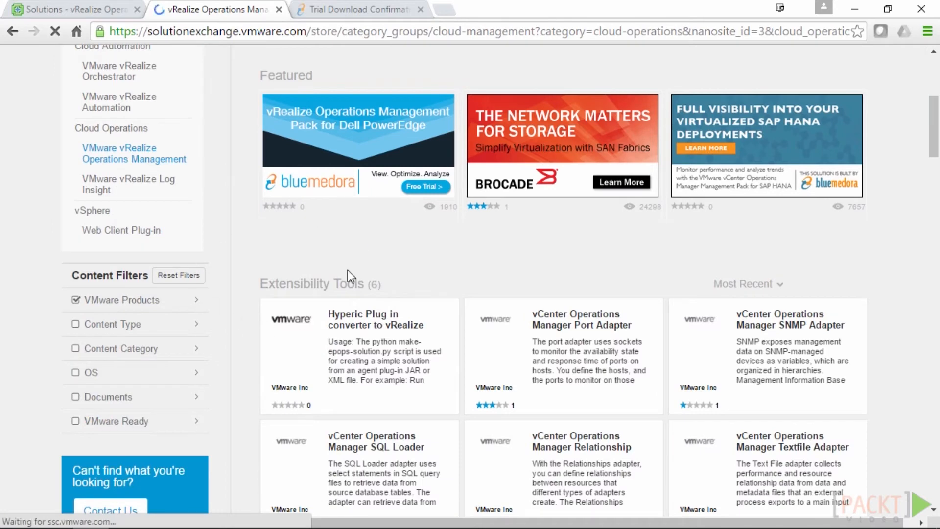
scroll(347, 270, "down", 7)
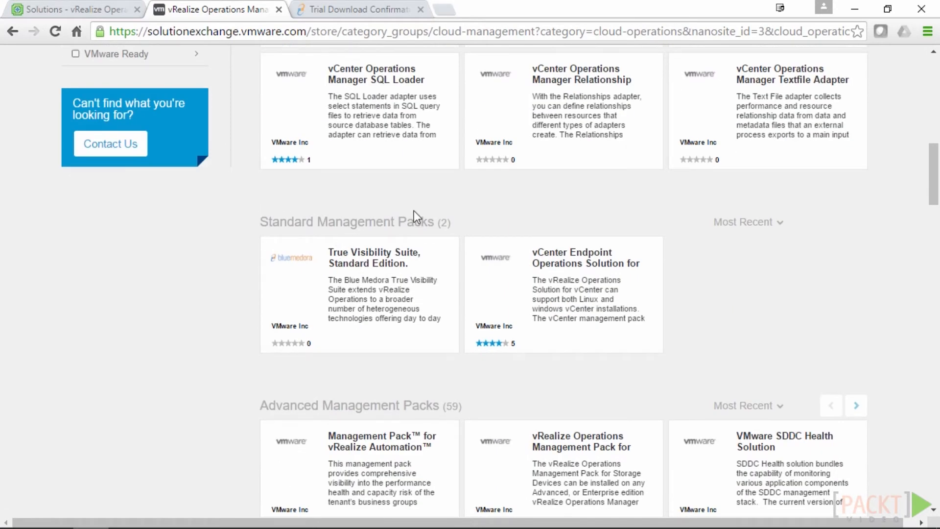
scroll(411, 215, "down", 4)
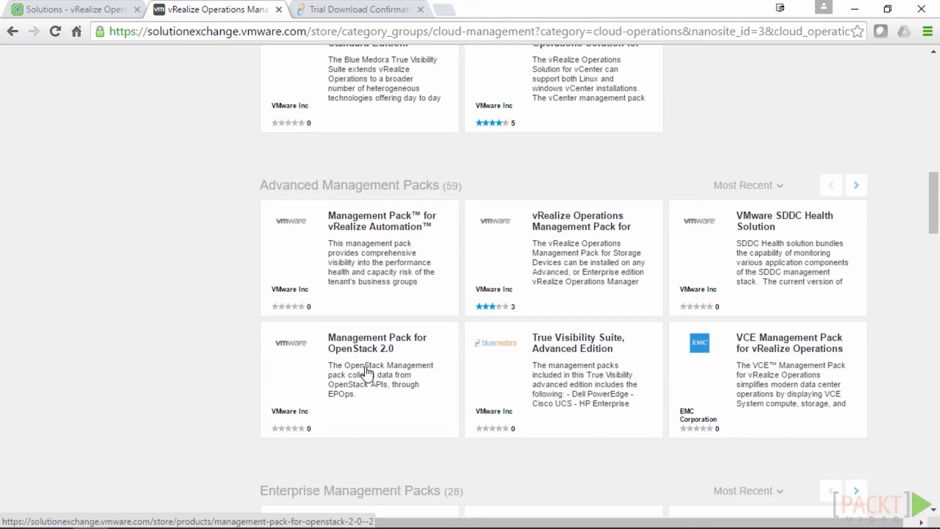
left_click(857, 194)
left_click(856, 190)
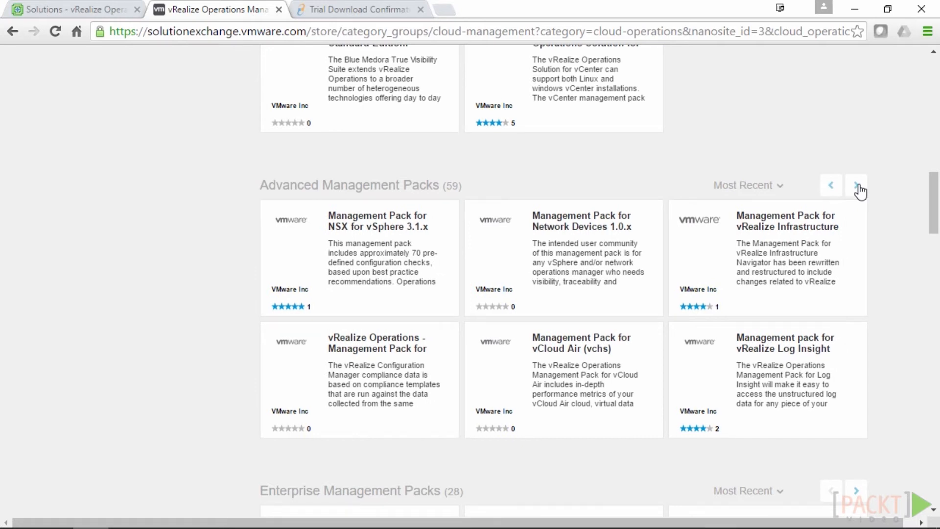
left_click(858, 190)
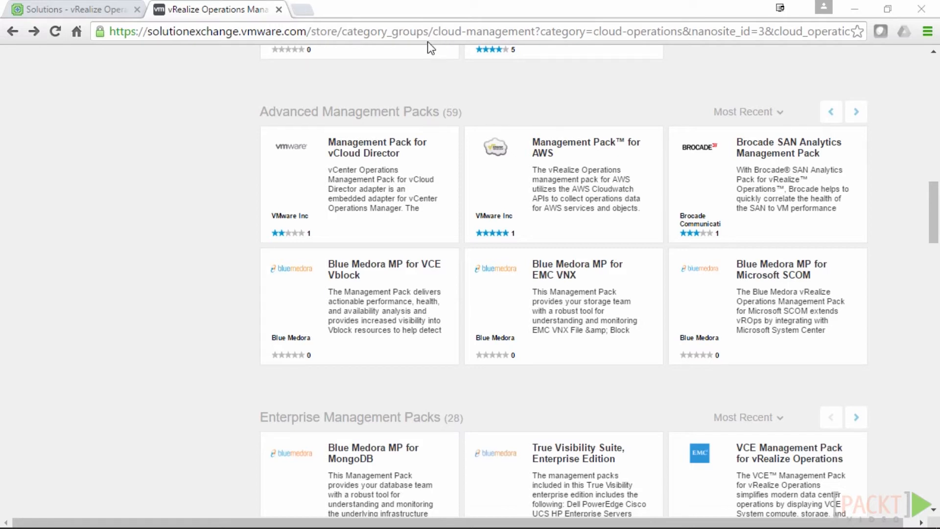
Check the supported versions in Blue Medora MP for Microsoft SCOM's Tech Specs, then return to Solutions
left_click(771, 277)
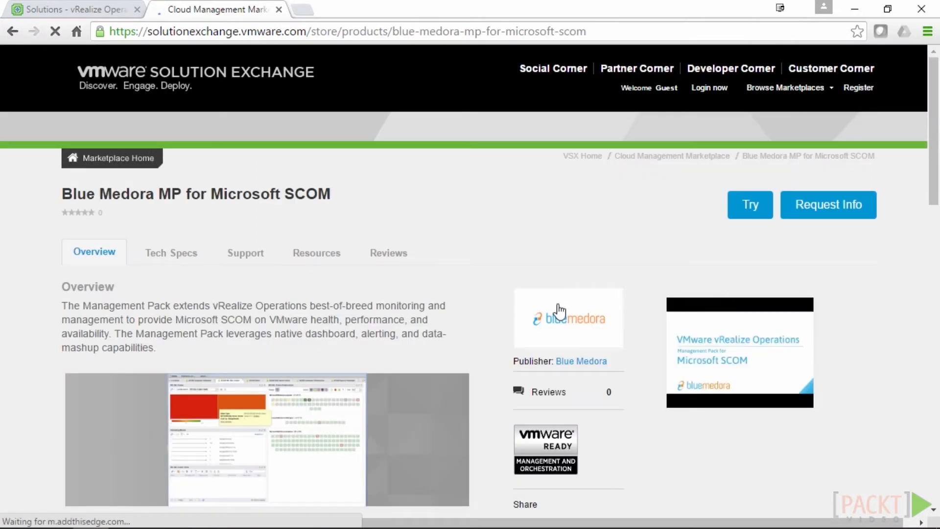
scroll(266, 237, "down", 3)
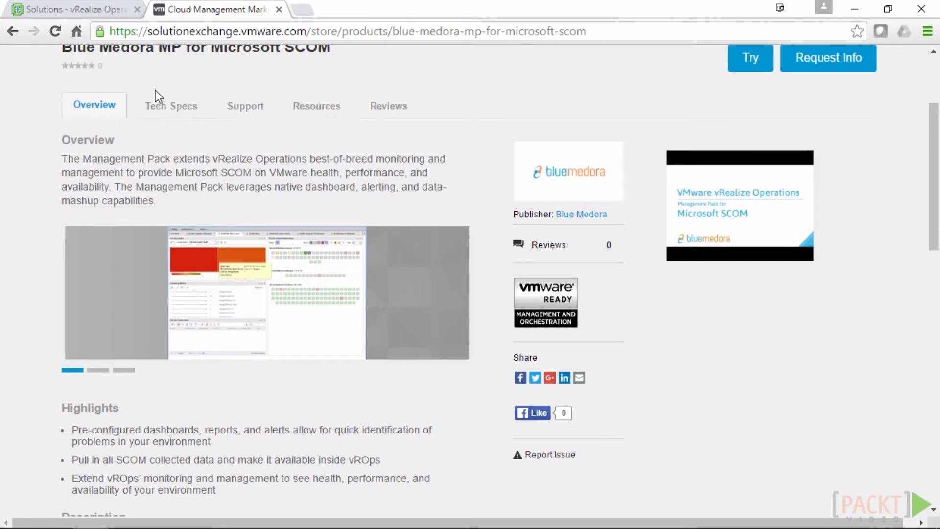
left_click(169, 111)
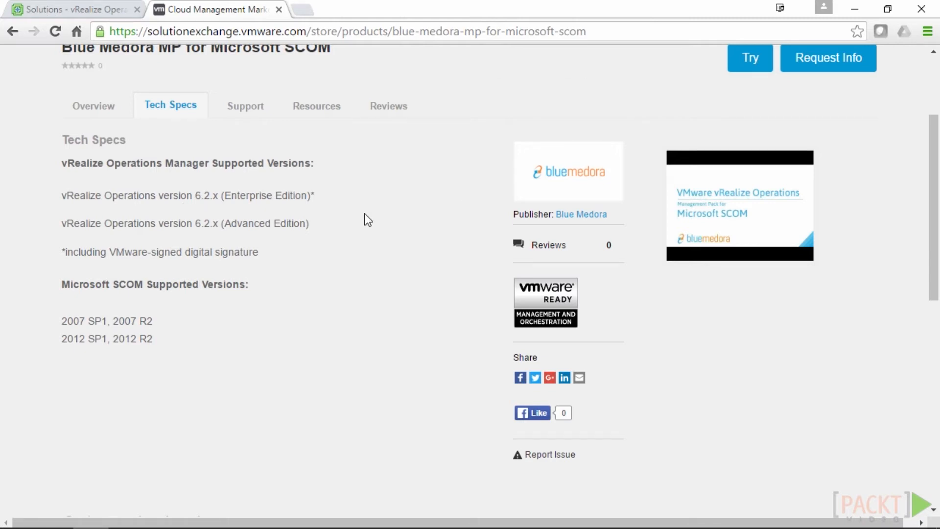
left_click(81, 9)
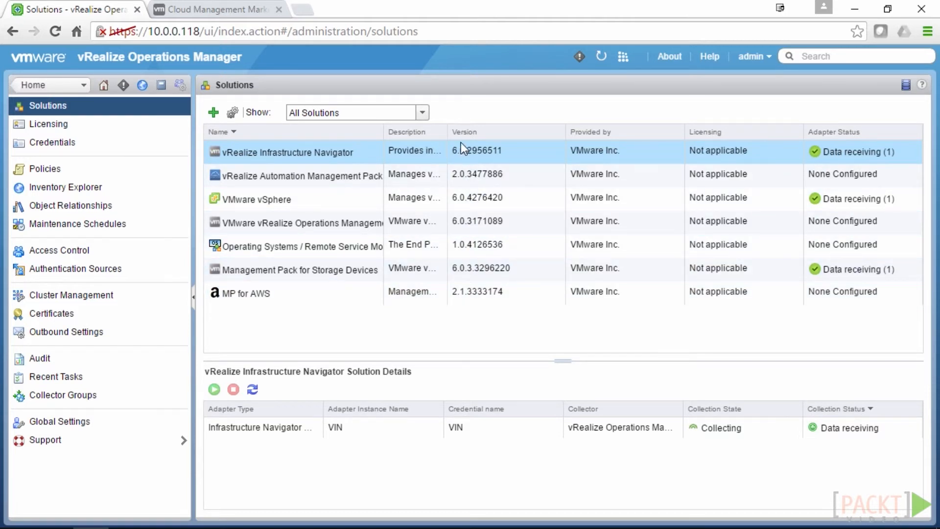
Widen the Description column, show only Configured Solutions, and inspect the VMware vSphere vCenter adapter
left_click_drag(449, 130, 537, 130)
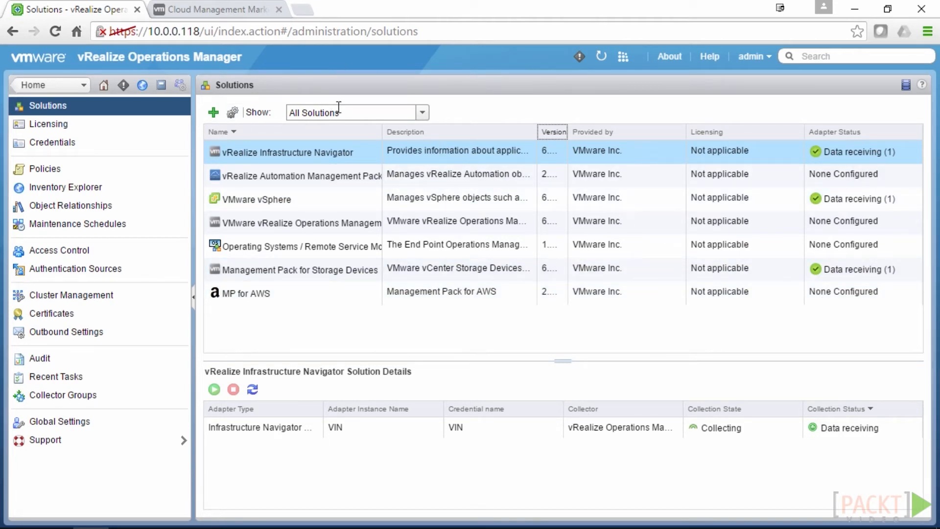
left_click(422, 112)
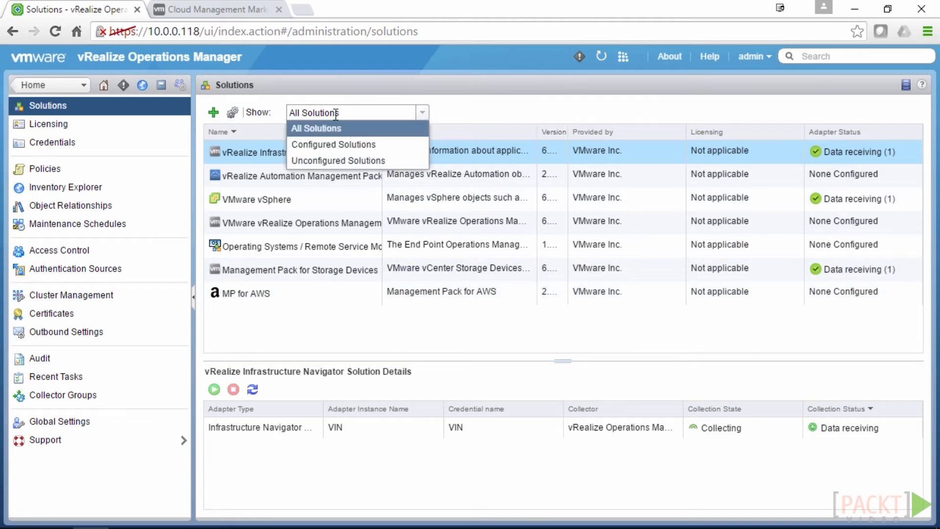
left_click(319, 145)
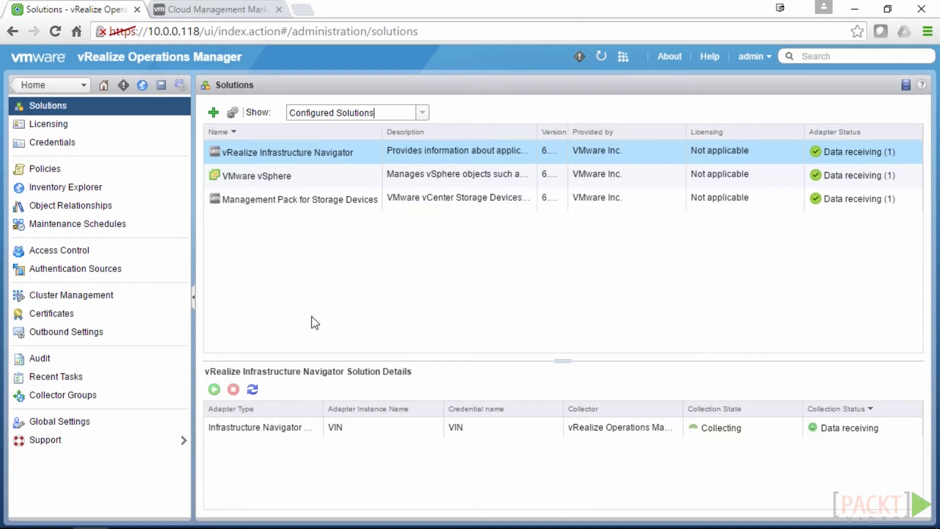
left_click(269, 179)
left_click(249, 425)
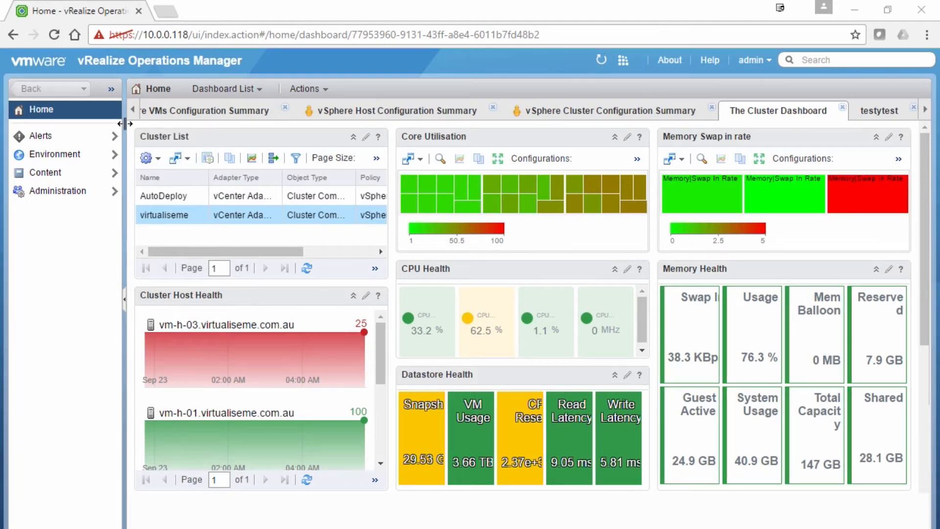
Go to Administration > Solutions and launch the Add Solution wizard
left_click_drag(125, 123, 195, 110)
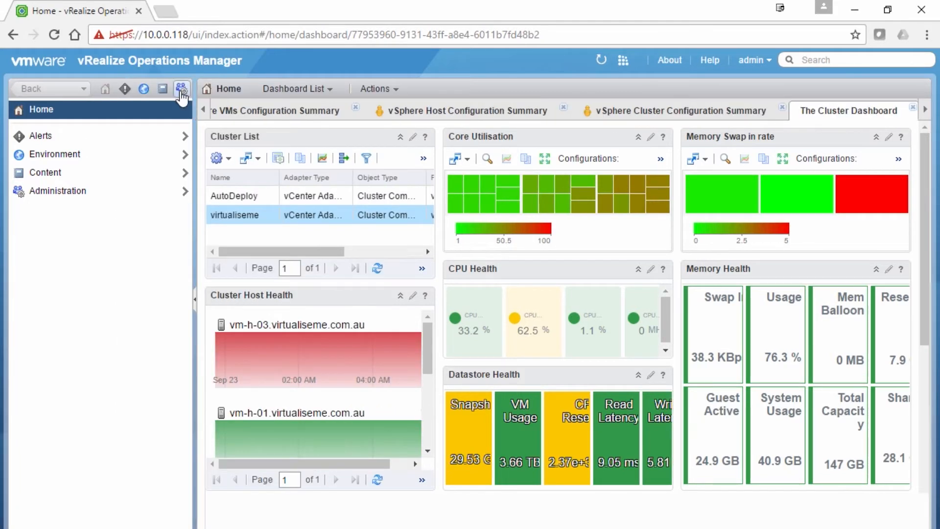
left_click(181, 94)
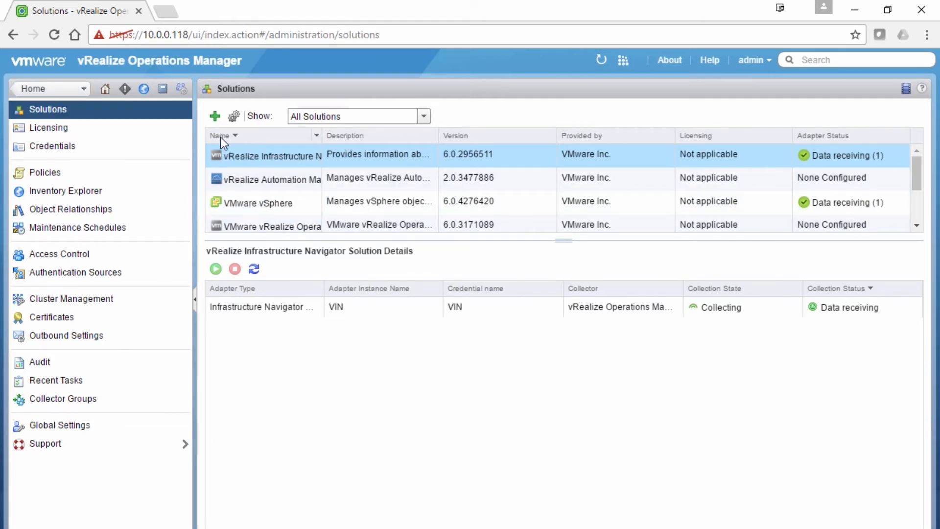
left_click(215, 116)
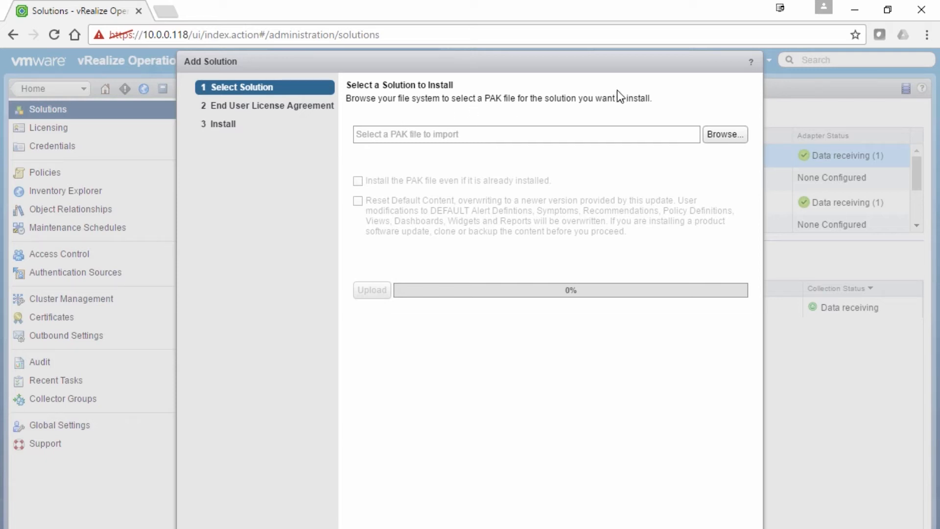
Select vmware-MPforNSX-vSphere-3.1.1-4247401.pak from the Downloads folder as the PAK file
left_click(721, 137)
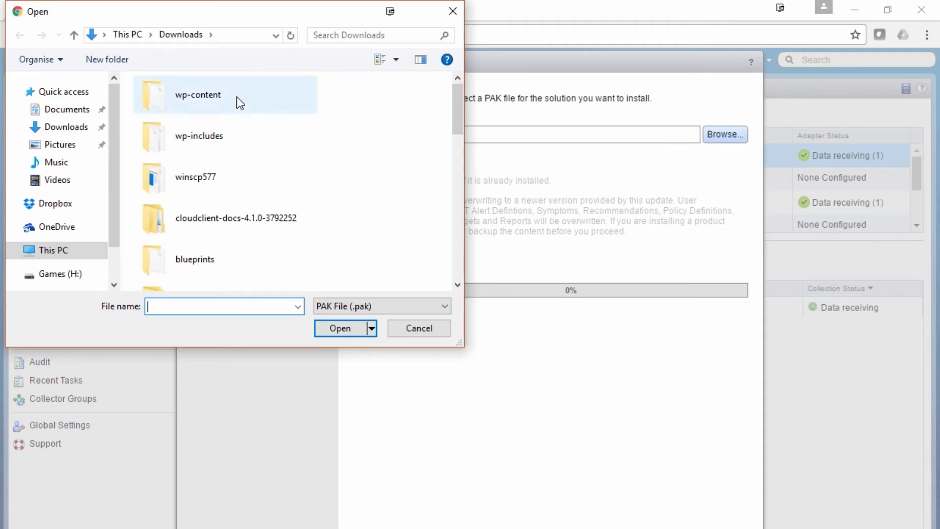
left_click_drag(461, 128, 458, 219)
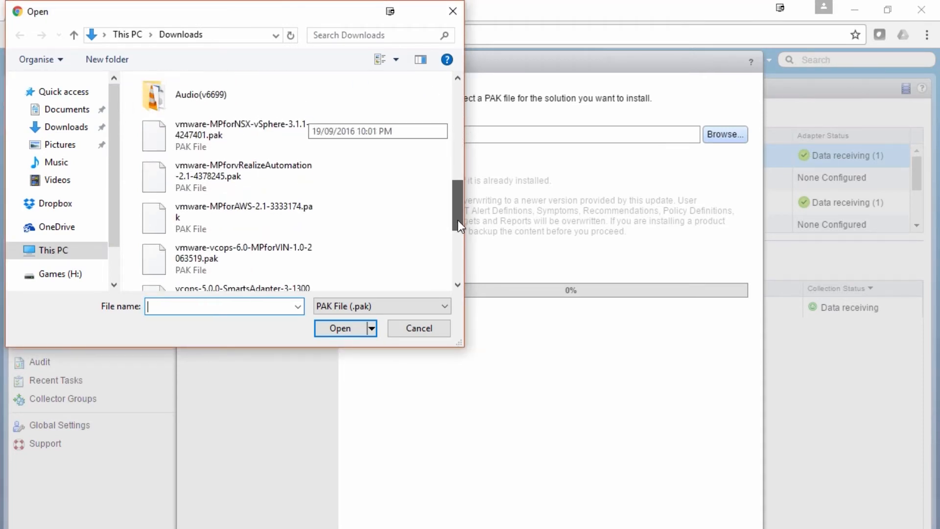
left_click(266, 122)
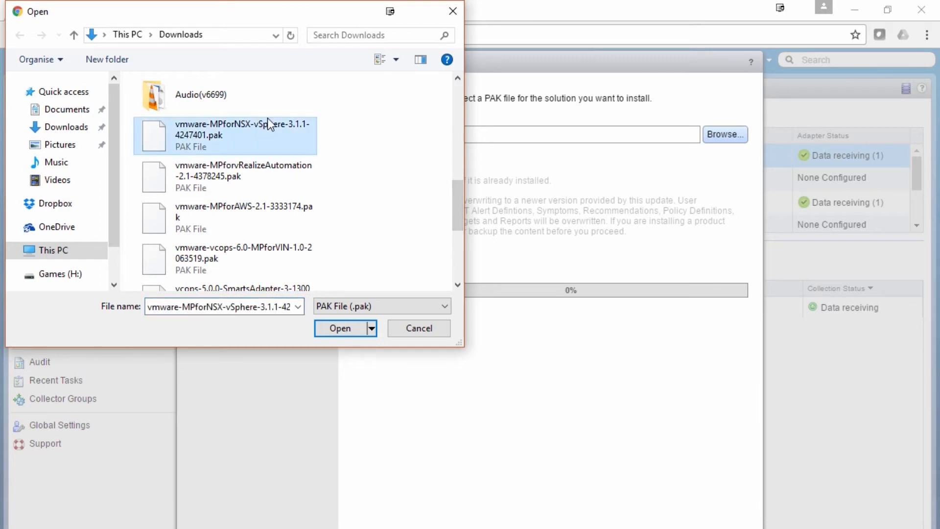
left_click(352, 329)
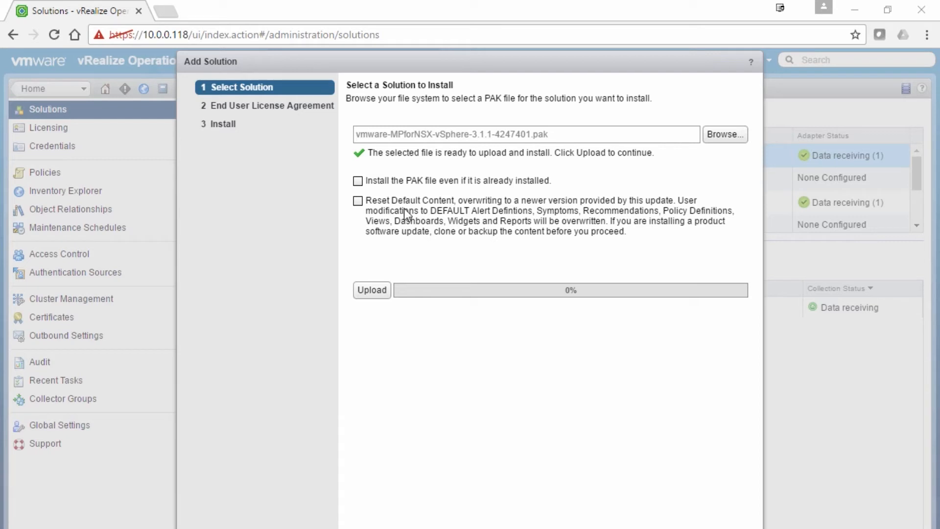
Upload the NSX PAK, accept the license agreement, and install it through to Completed
left_click(371, 292)
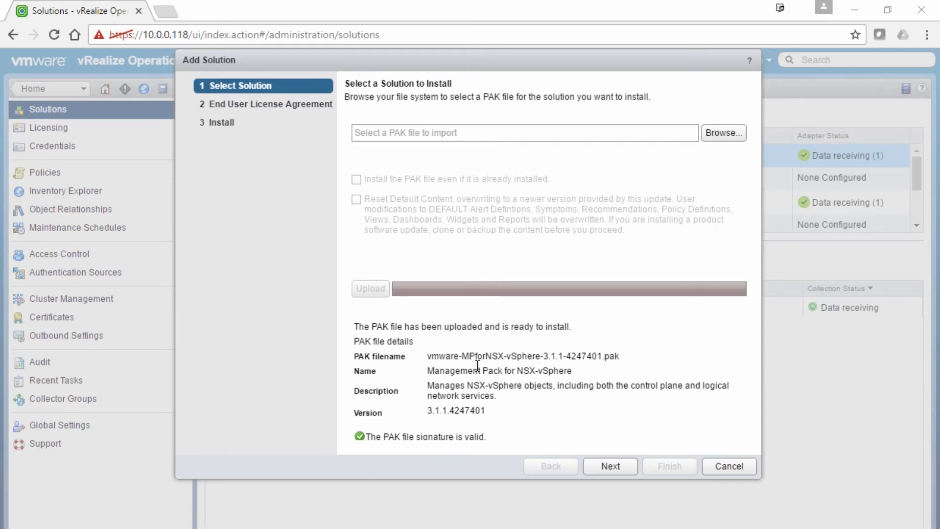
left_click(611, 465)
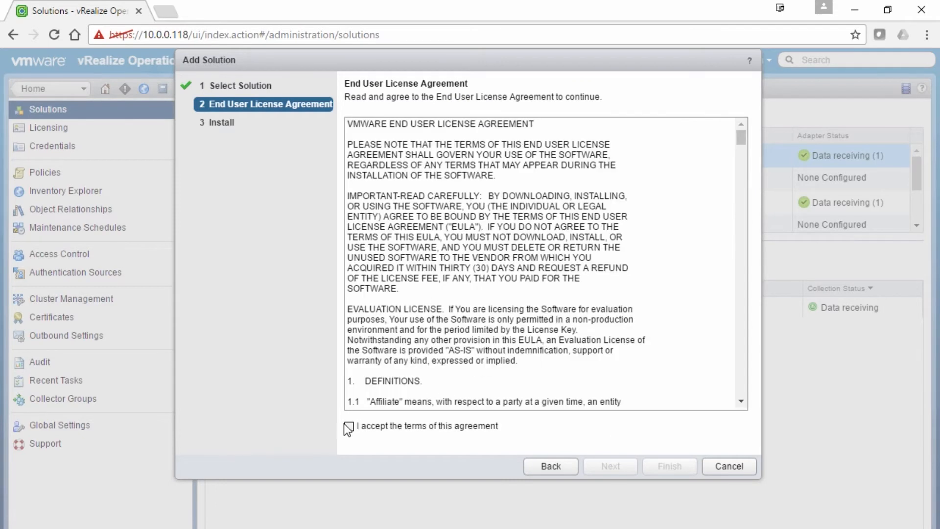
left_click(348, 429)
left_click(617, 473)
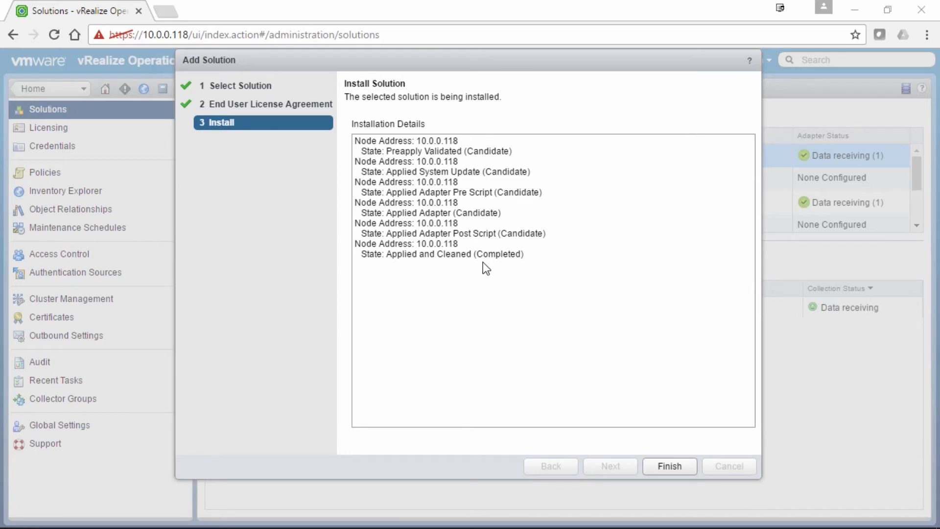
left_click(645, 469)
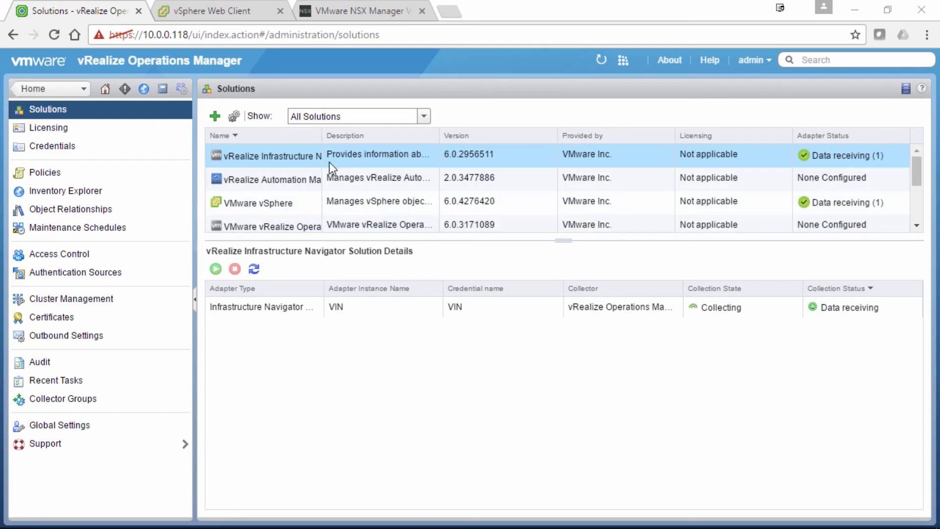
Select Management Pack for NSX-vSphere and its NSX-vSphere Adapter row
scroll(318, 193, "down", 3)
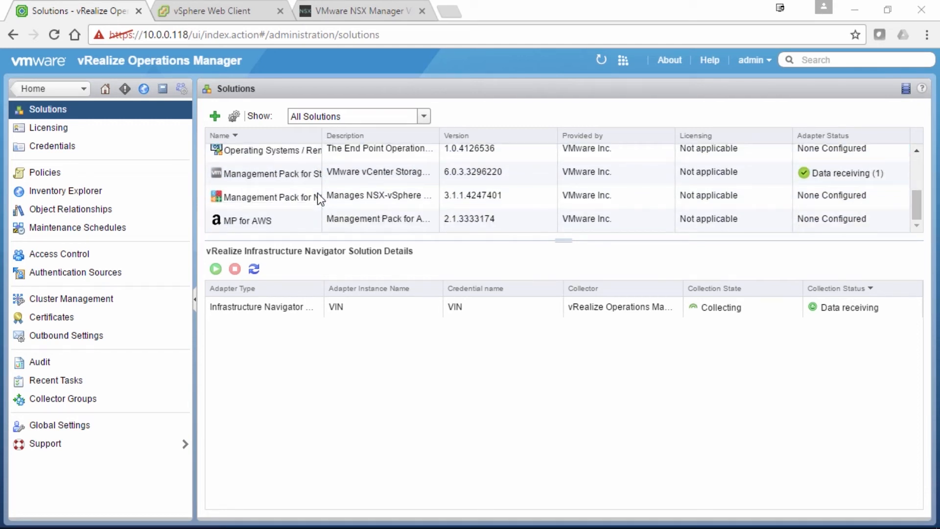
left_click(304, 198)
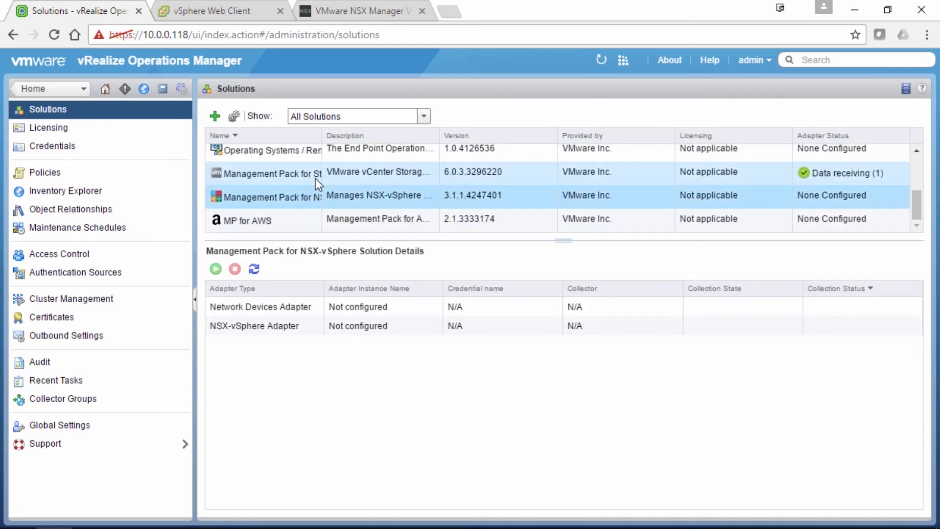
left_click(304, 324)
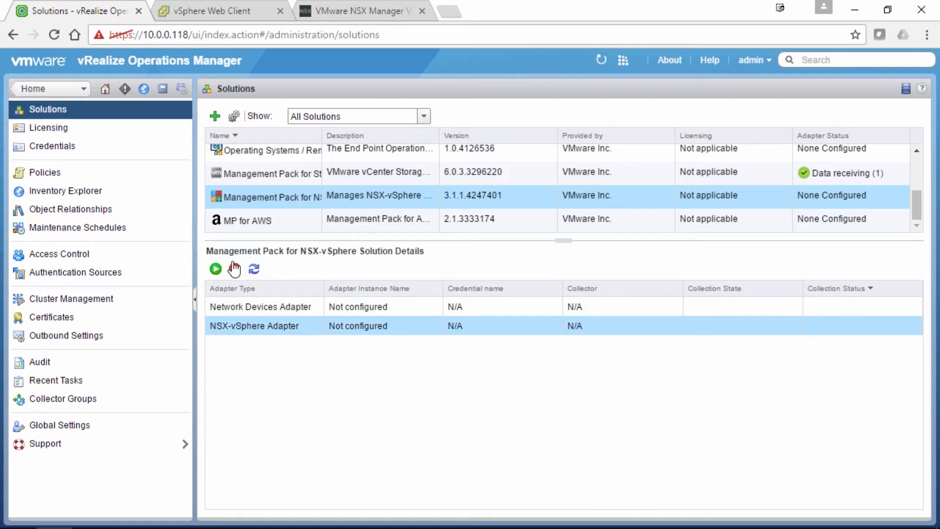
Configure adapter instance NSX01 with NSX Manager host 10.0.0.10 and VC host 10.0.0.99
left_click(234, 116)
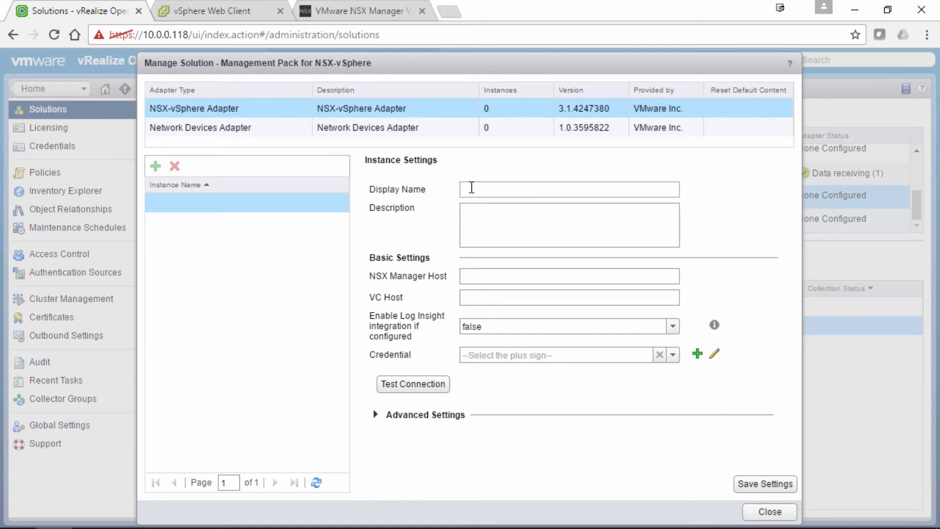
type("NSX01")
left_click(496, 276)
type("10.0.0")
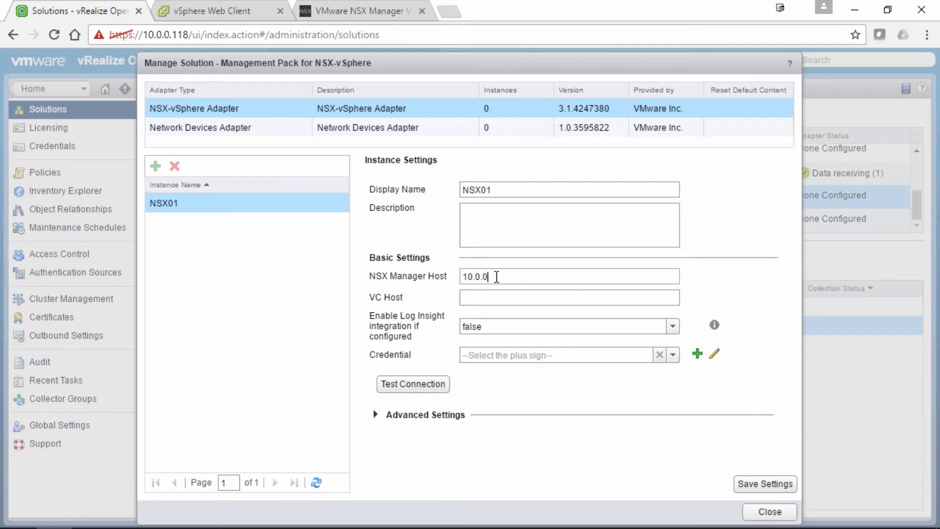
type(".10")
left_click(485, 301)
type("10.0.0.99")
left_click(673, 362)
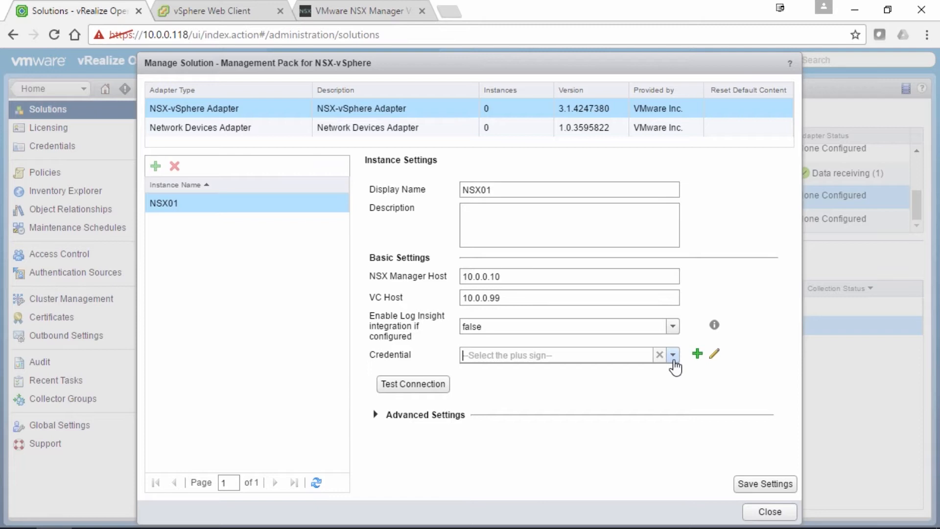
Create credential NSX with NSX Manager user admin, the vCenter user's login, and both passwords
left_click(697, 353)
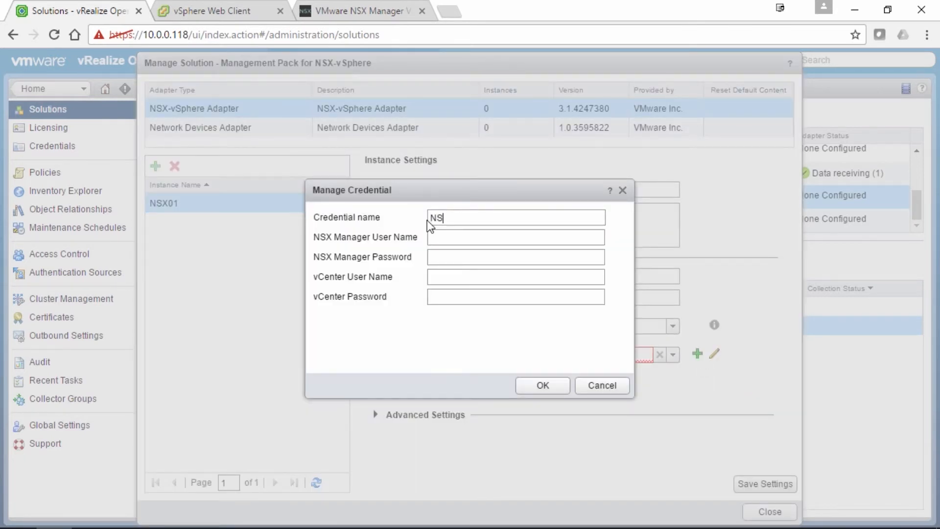
left_click(428, 237)
type("admin")
key("Tab")
type("••••••••")
key("Tab")
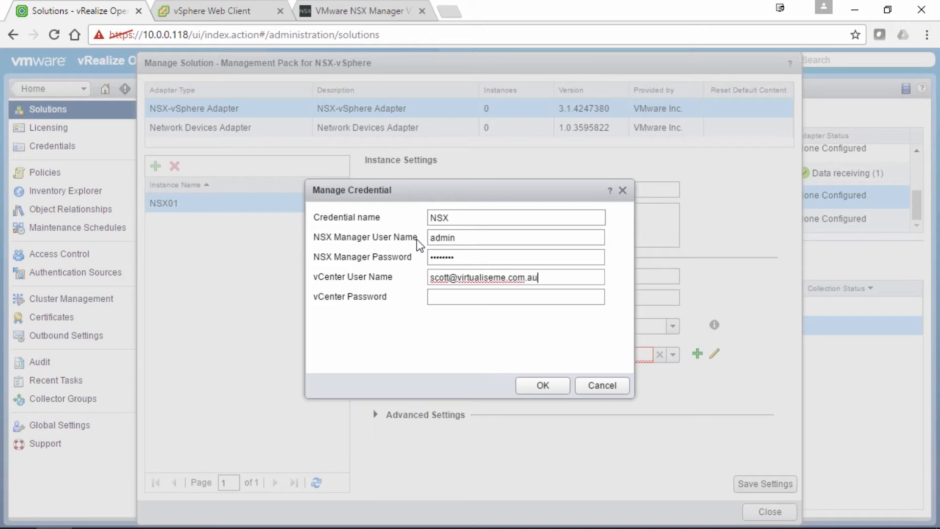
key("Tab")
type("************")
left_click(546, 384)
Test the NSX01 connection, trust the NSX certificate, and expand Advanced Settings
left_click(396, 386)
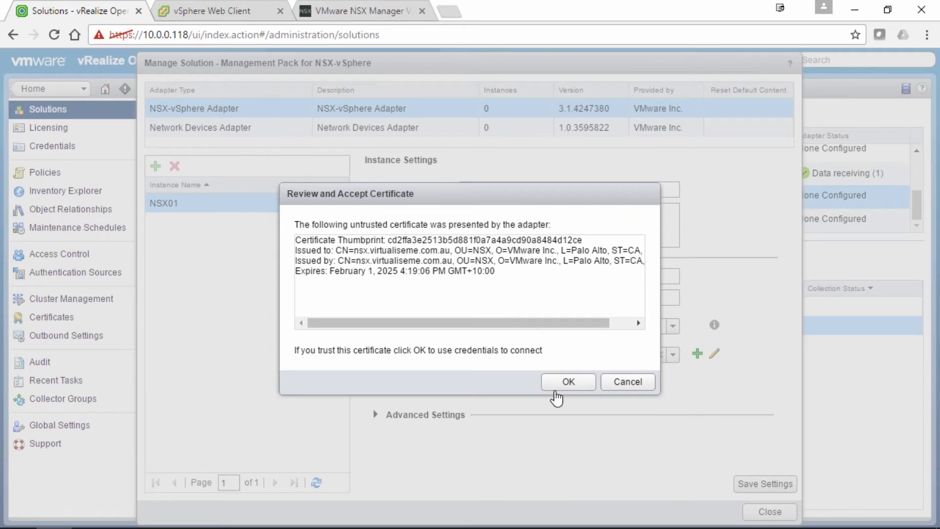
left_click(567, 389)
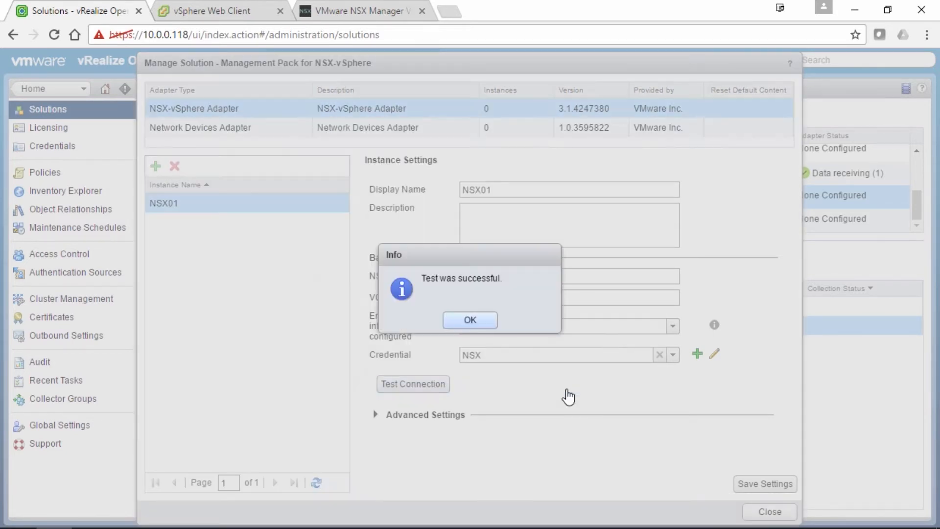
left_click(460, 321)
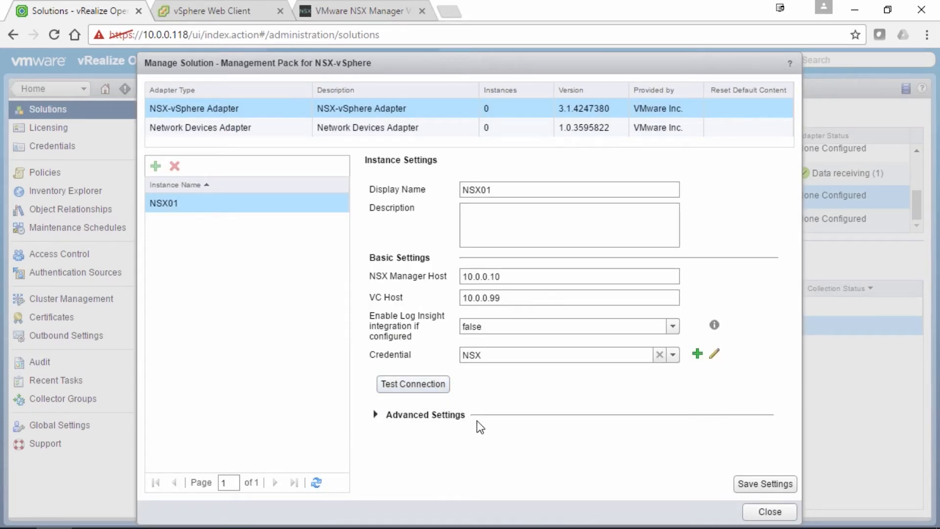
left_click(375, 415)
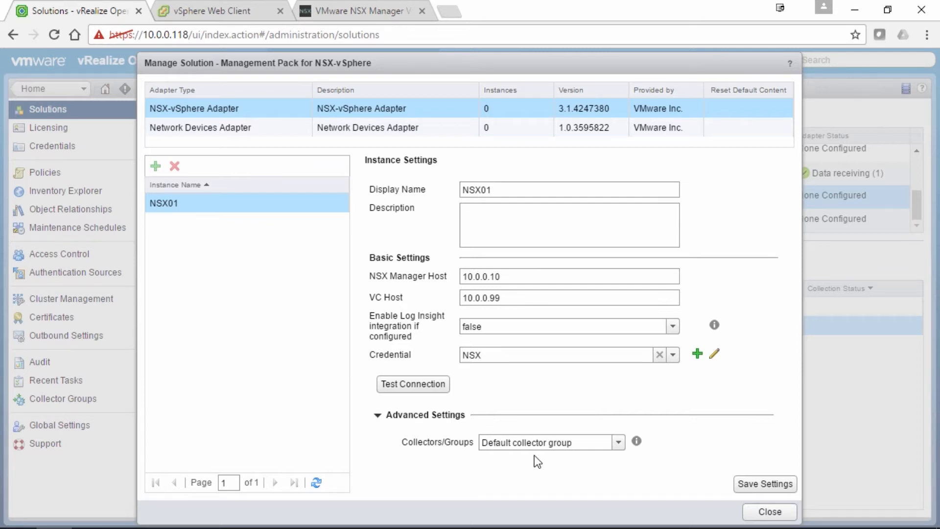
Save the NSX01 adapter instance on the Default collector group
left_click(618, 442)
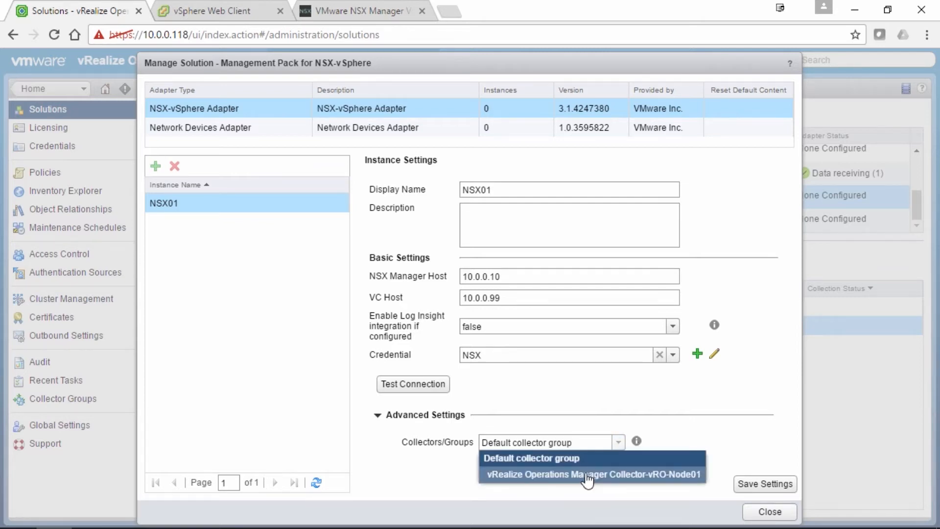
left_click(539, 463)
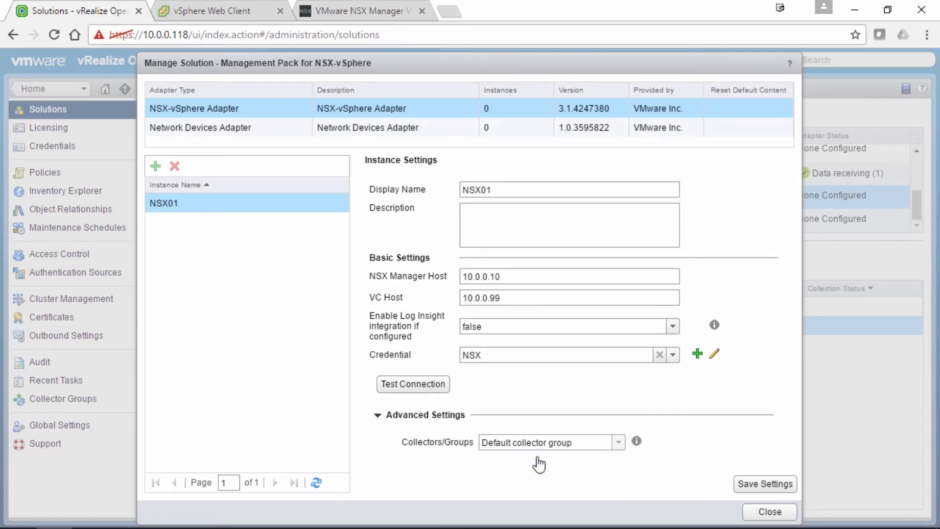
left_click(774, 485)
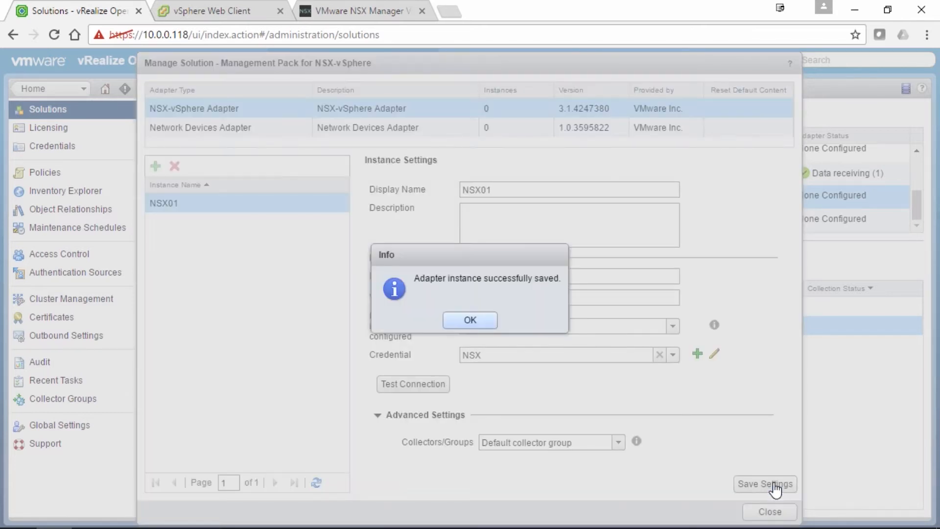
left_click(461, 323)
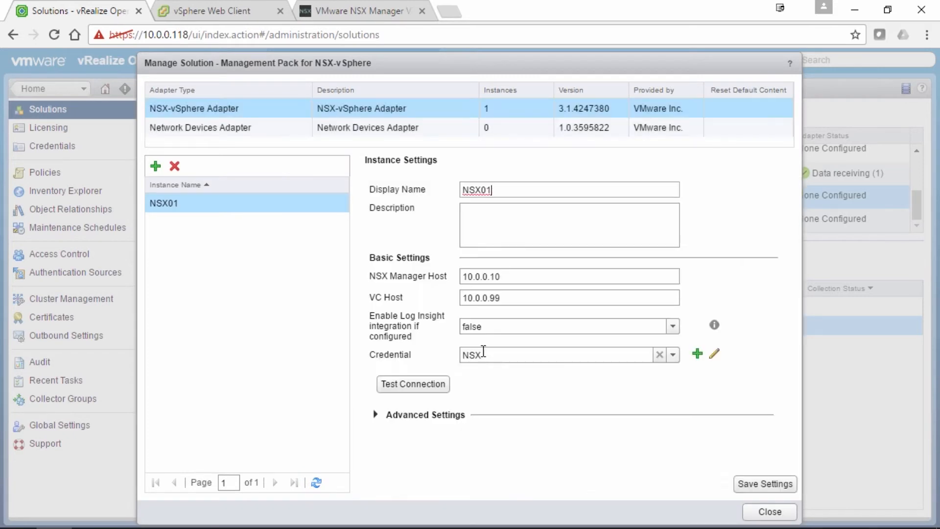
Close the configuration, refresh the NSX-vSphere Adapter's status, and switch to Environment
left_click(766, 513)
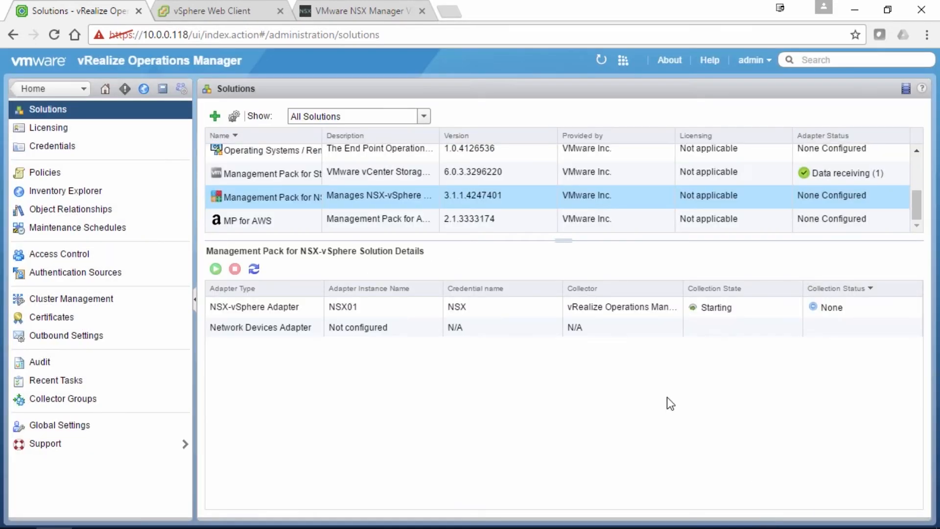
left_click(498, 309)
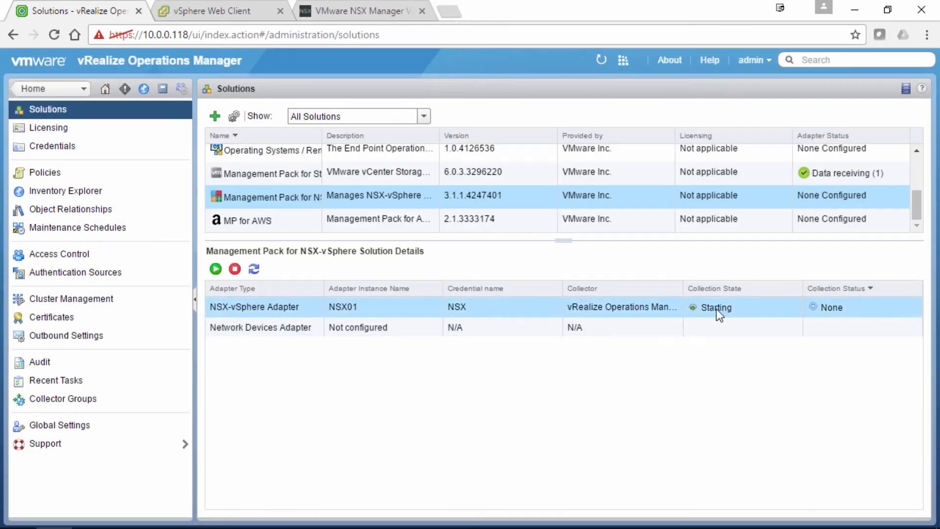
left_click(254, 268)
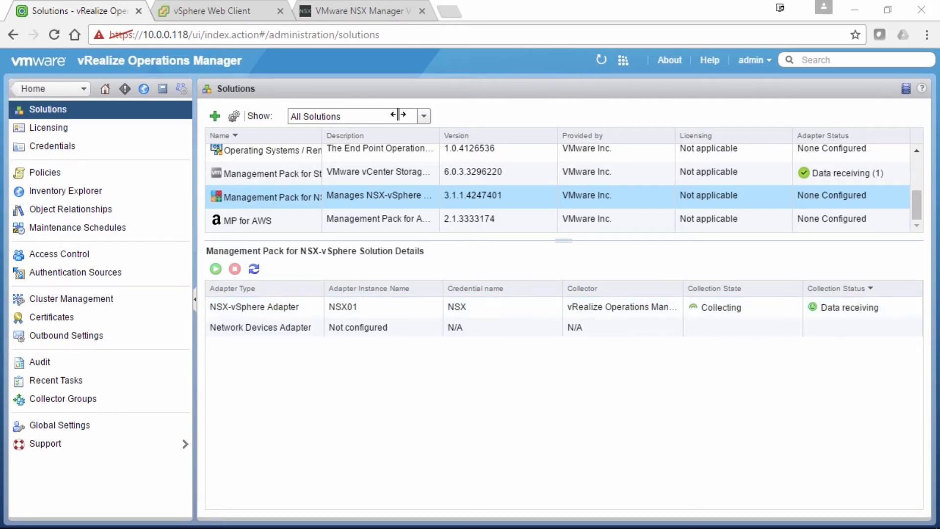
left_click(145, 92)
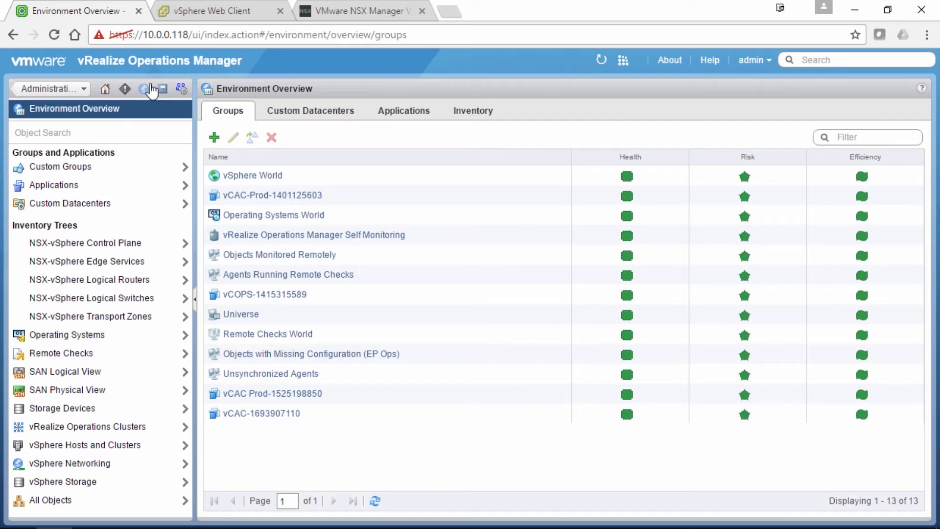
In NSX-vSphere Control Plane, expand NSX01 and both 10.0.0.10 nodes to show 10.0.0.6's summary
left_click(132, 247)
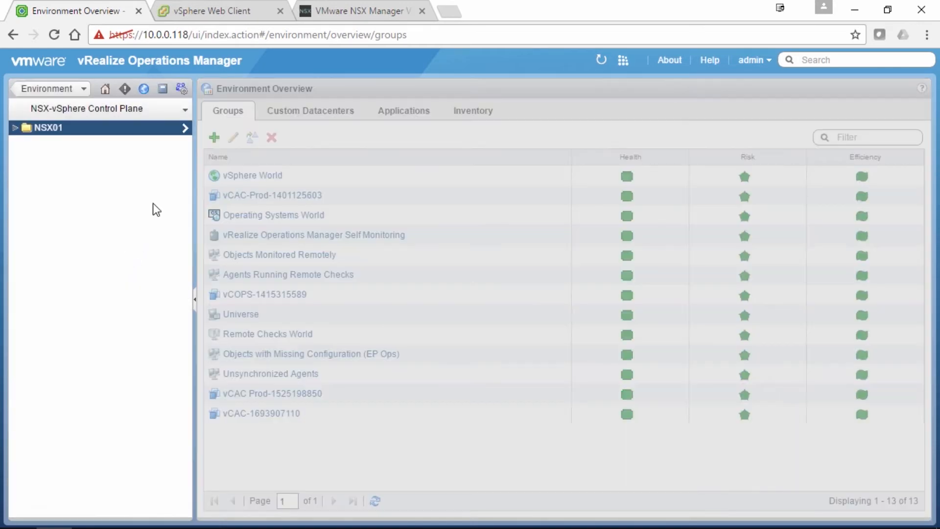
left_click(16, 128)
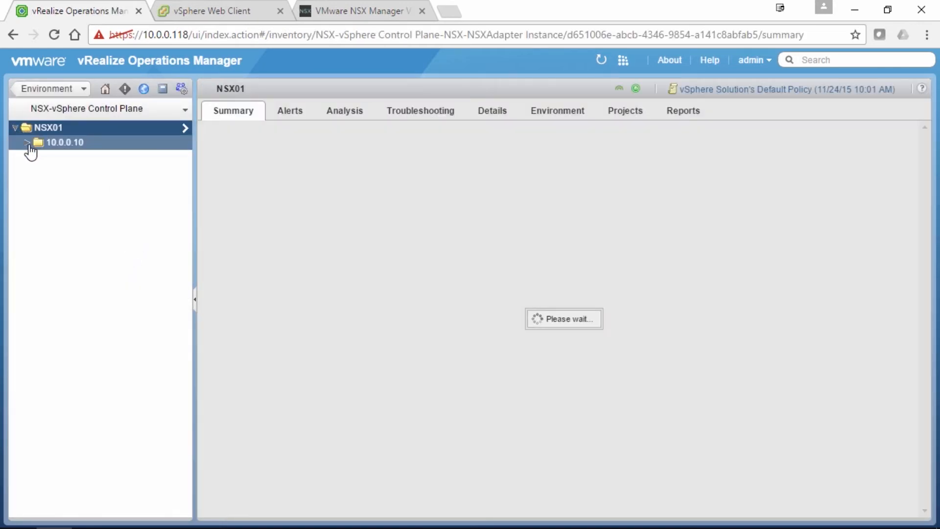
left_click(27, 143)
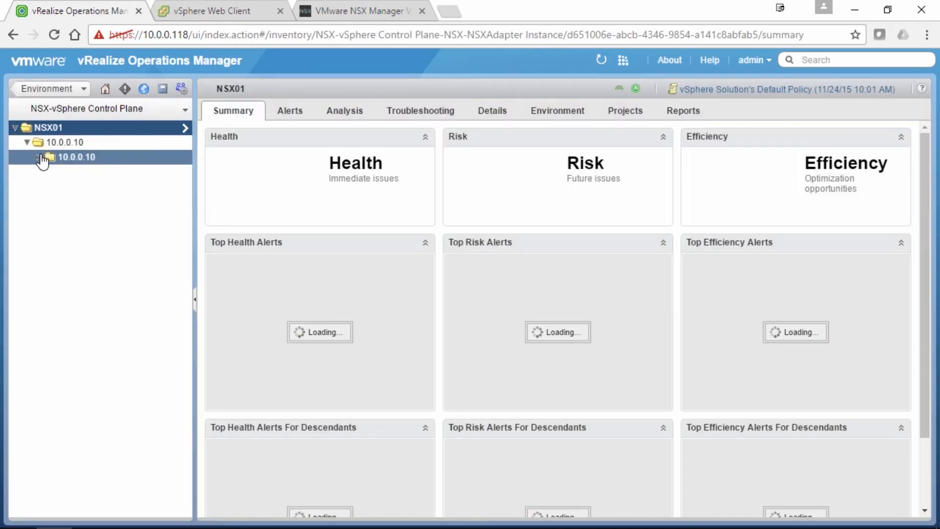
left_click(39, 157)
left_click(51, 176)
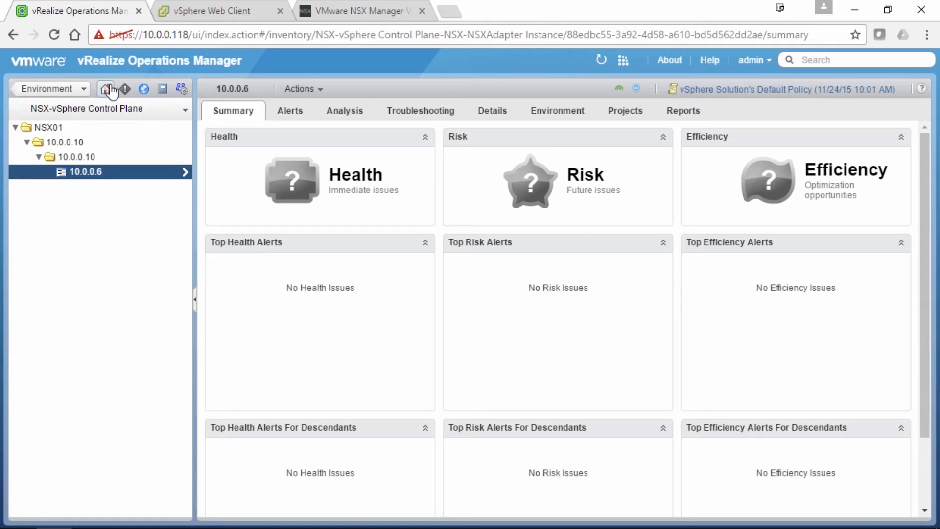
Switch the inventory tree to All Objects and expand the NSX-vSphere Adapter object types
left_click(126, 111)
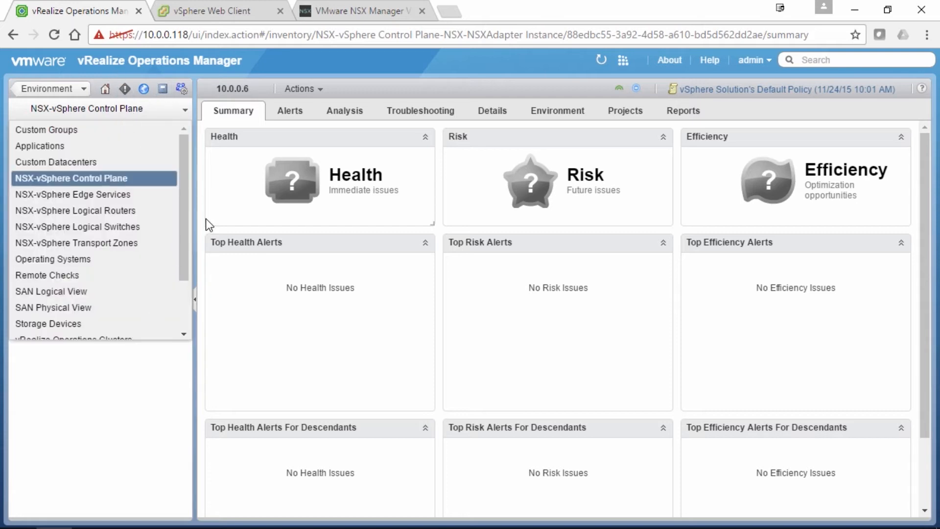
scroll(175, 296, "down", 5)
left_click(125, 333)
left_click(128, 322)
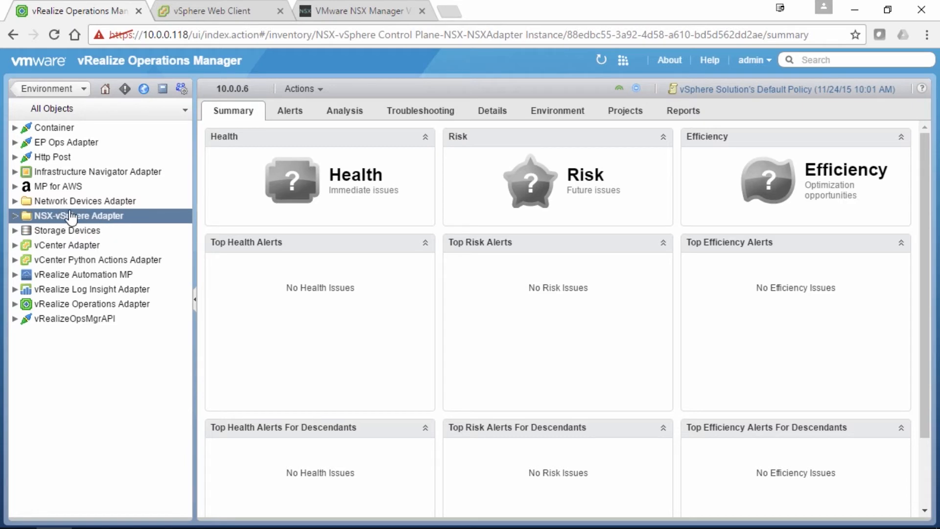
left_click(15, 215)
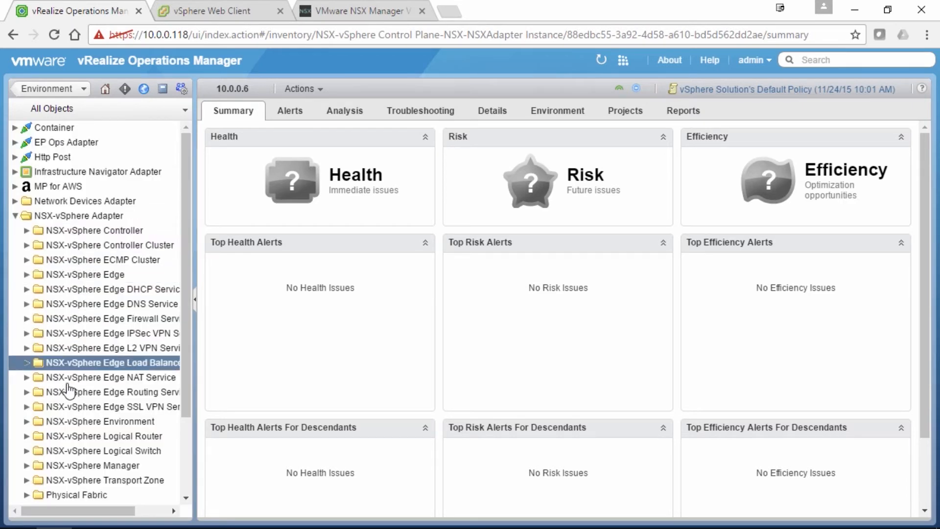
Scroll through the NSX-vSphere object types, then return to the Home dashboards
scroll(71, 380, "down", 3)
scroll(98, 294, "up", 1)
scroll(109, 259, "up", 2)
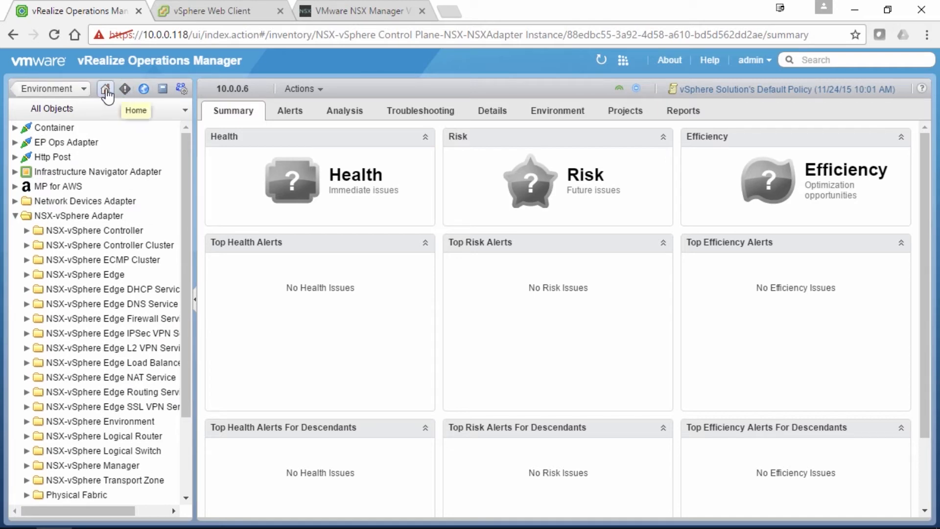
left_click(106, 90)
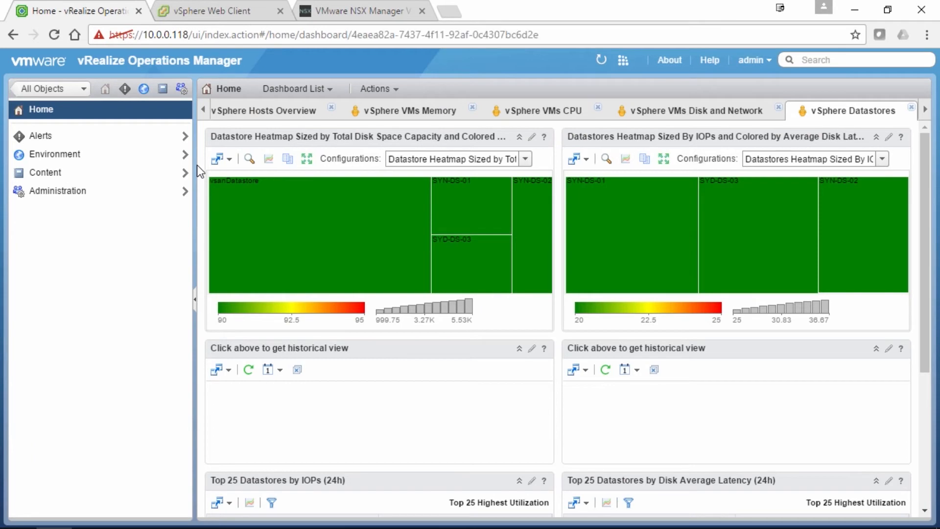
Open all NSX-vSphere dashboards from the Dashboard List
left_click(329, 90)
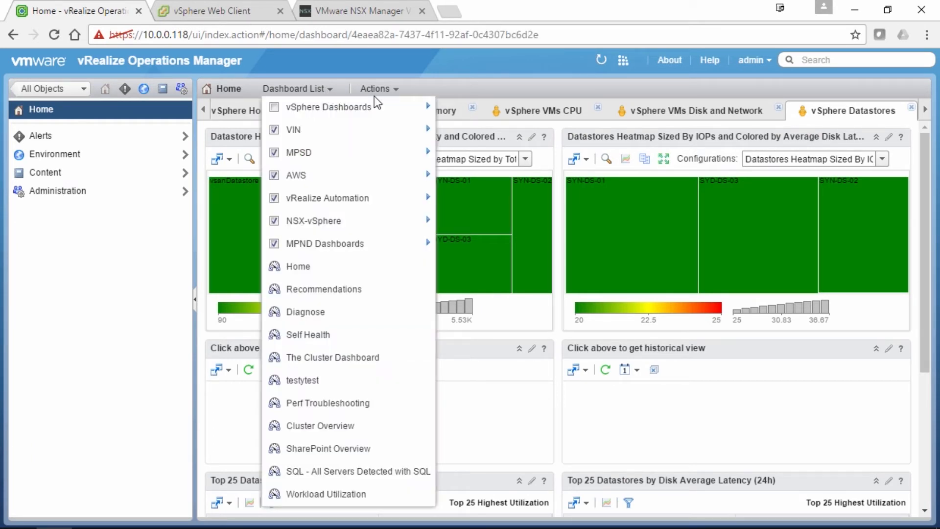
mouse_move(320, 222)
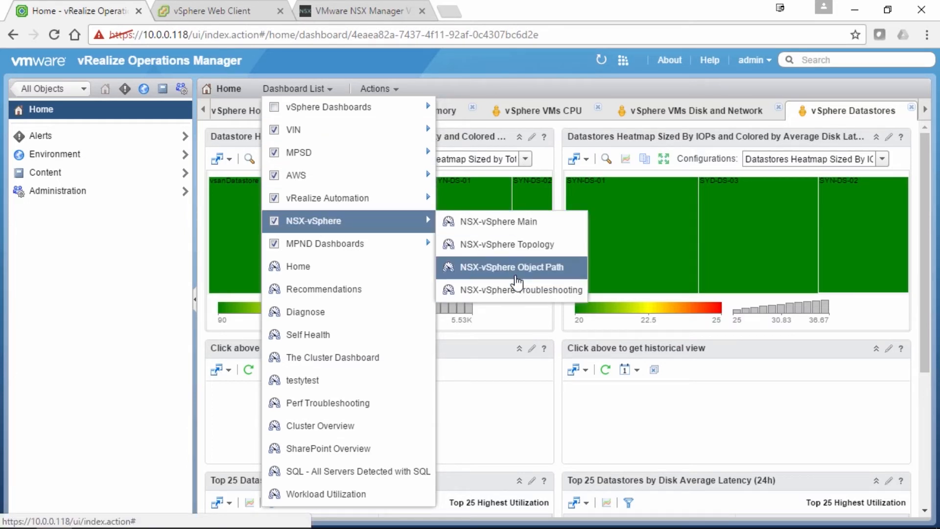
left_click(522, 227)
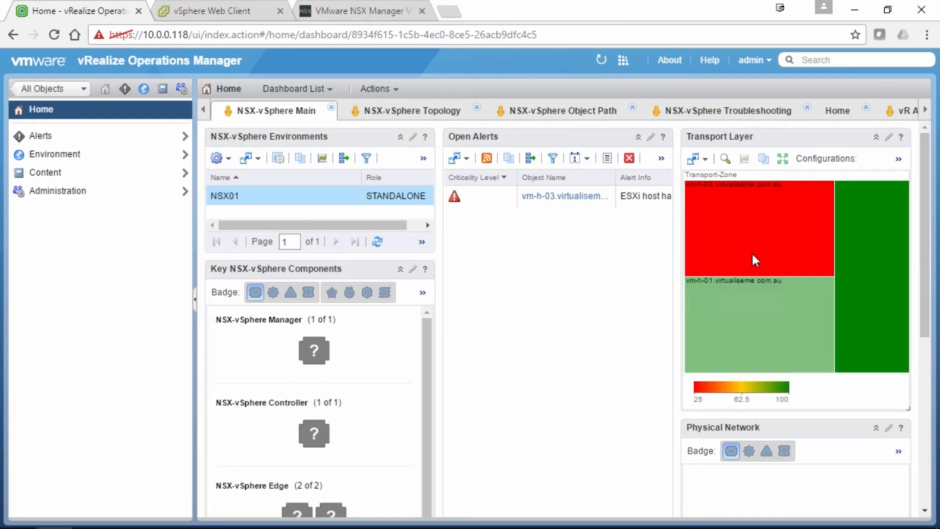
On the NSX-vSphere Topology dashboard, select NSX01 and an object to view its topology
left_click(396, 118)
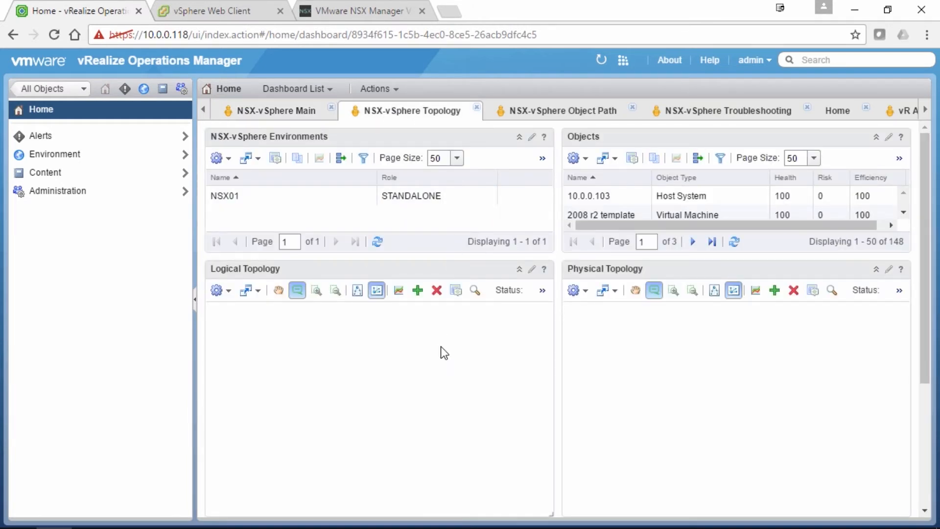
left_click(423, 189)
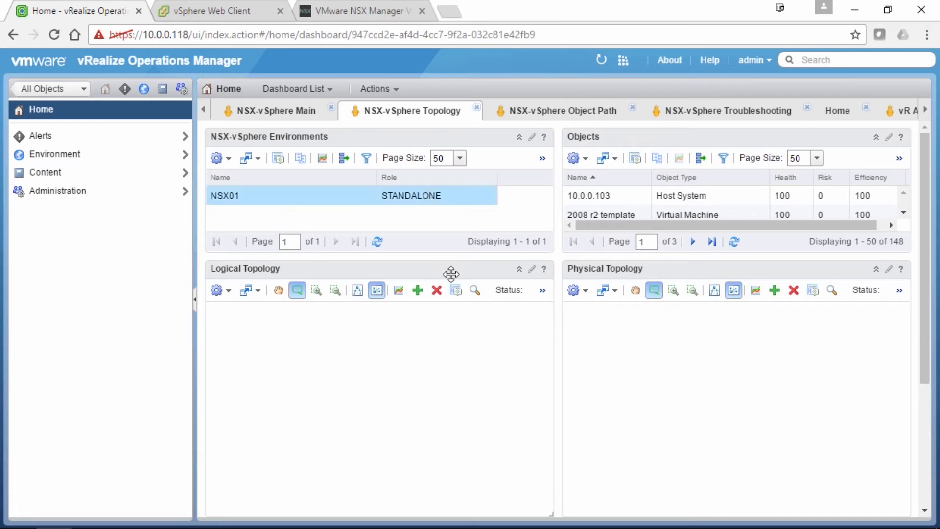
left_click(608, 213)
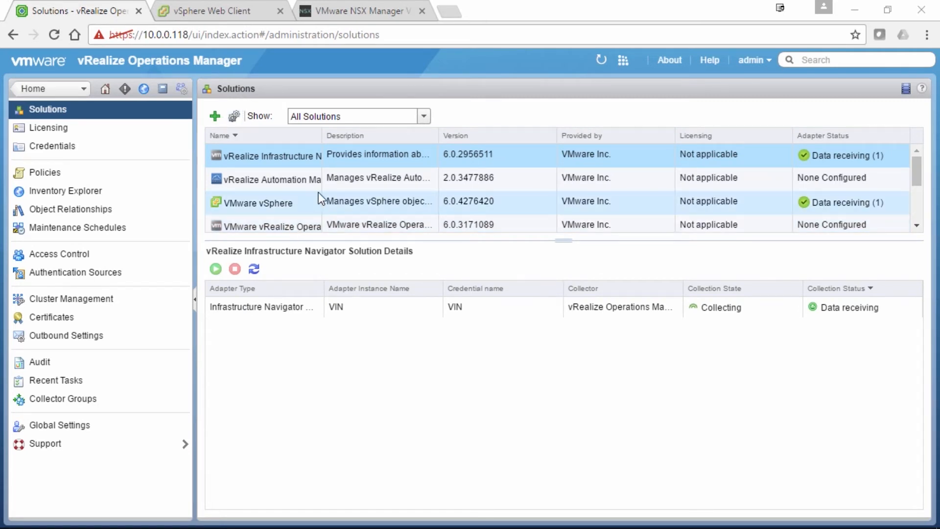
Select vRealize Automation in Solutions and start adding a new solution
scroll(318, 192, "down", 3)
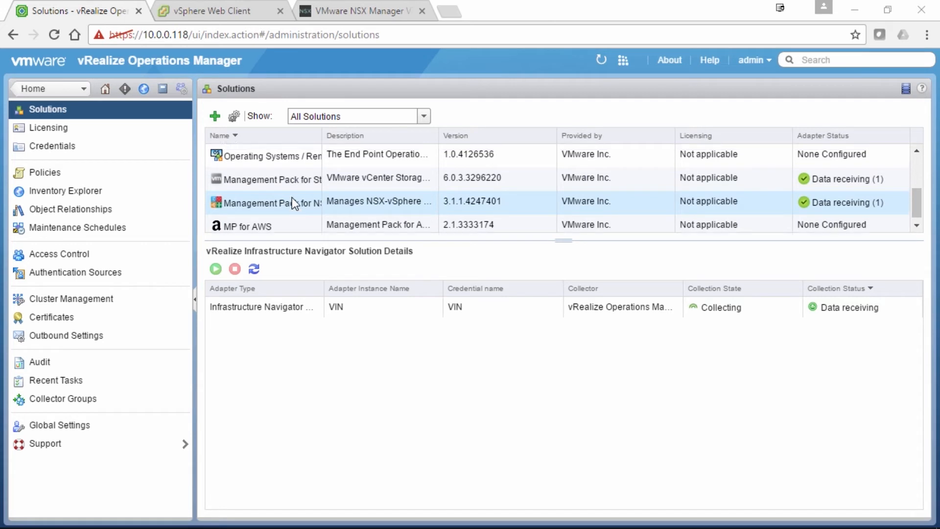
scroll(298, 200, "up", 3)
left_click(302, 160)
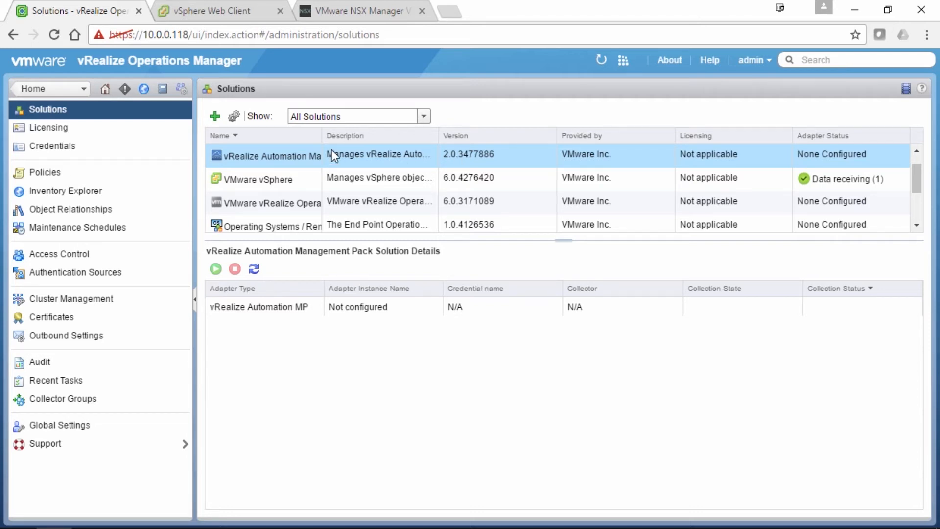
left_click(214, 118)
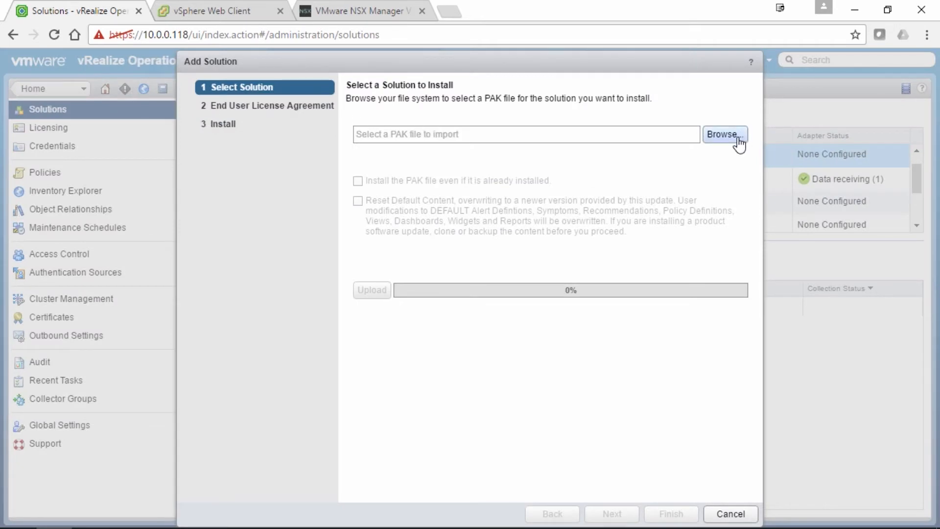
Choose the MPforvRealizeAutomation .pak file and upload it
left_click(734, 137)
left_click_drag(460, 134, 462, 277)
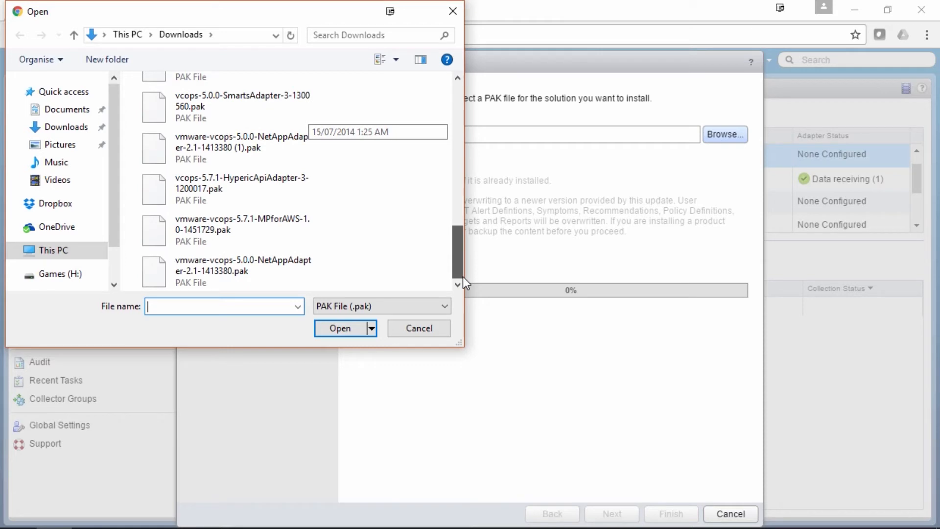
left_click_drag(463, 277, 463, 217)
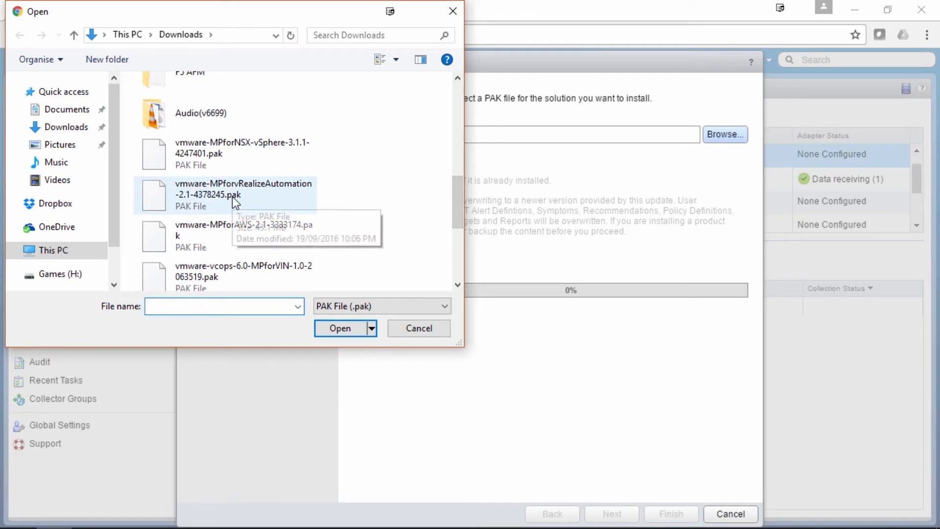
left_click(260, 196)
left_click(335, 329)
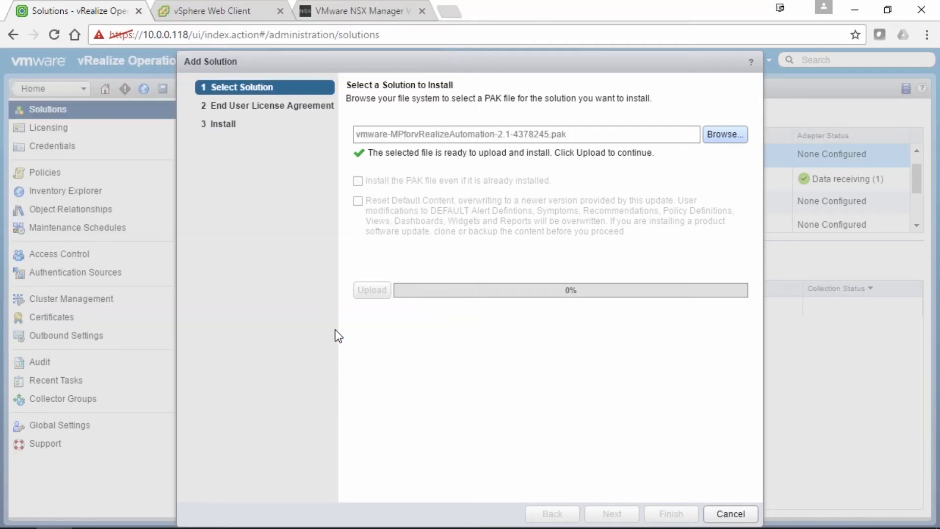
left_click(374, 287)
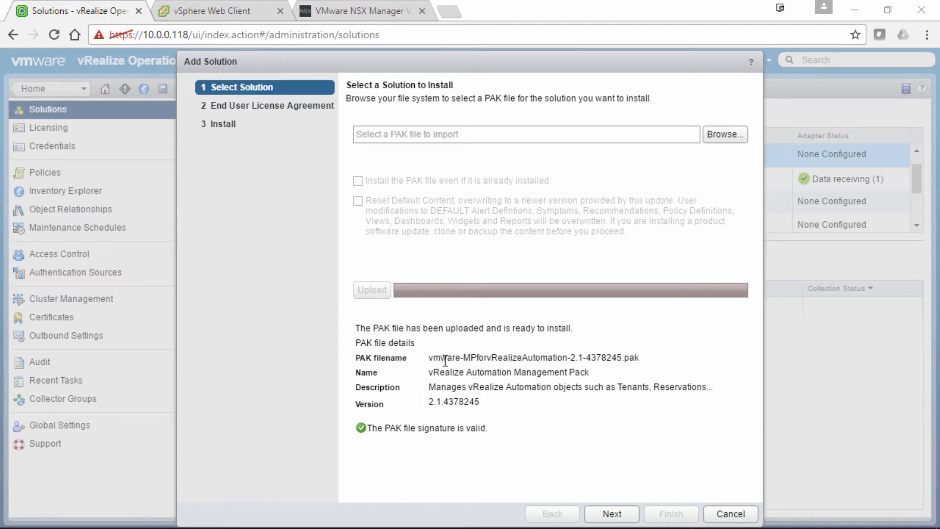
Accept the licence agreement and complete the management pack installation
left_click(611, 513)
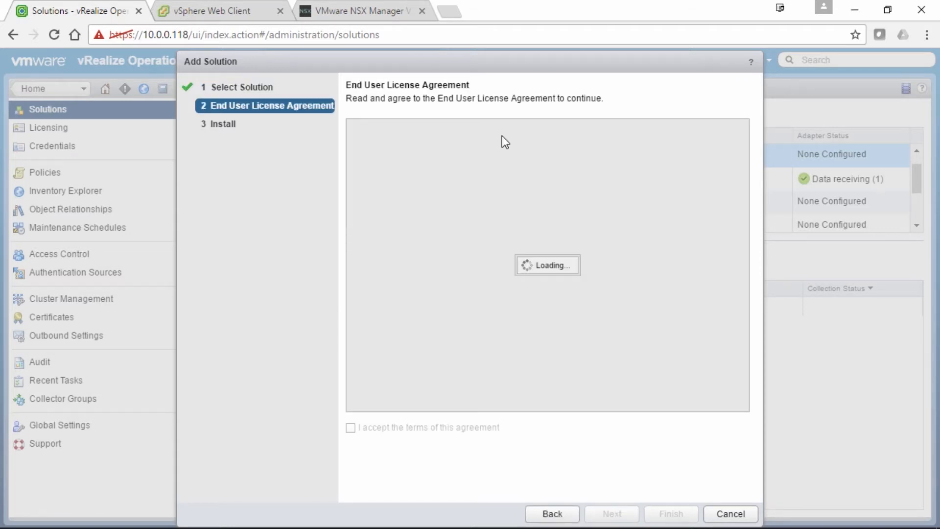
left_click(350, 428)
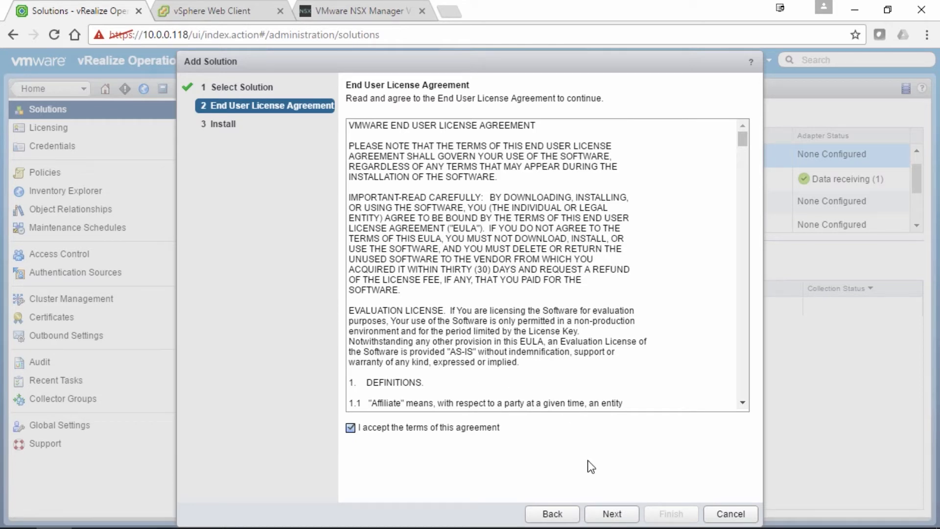
left_click(609, 511)
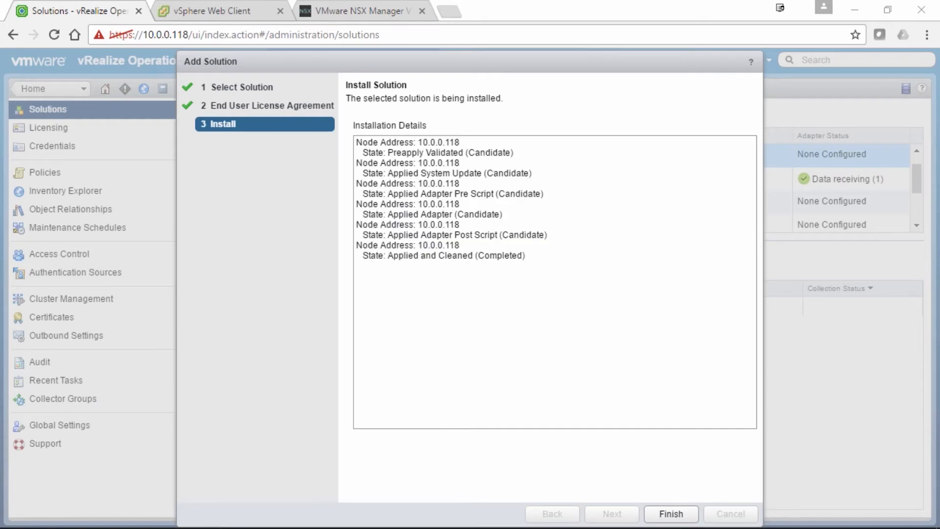
left_click(669, 513)
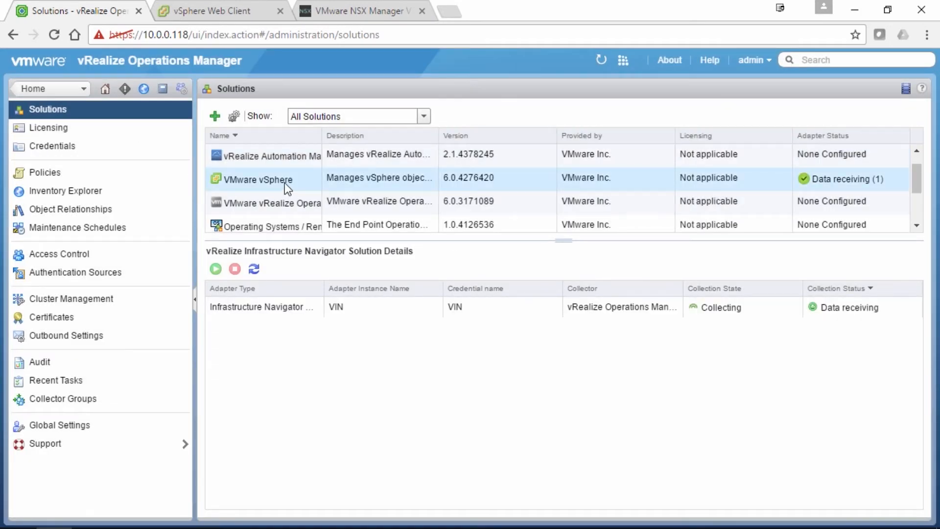
Inspect the adapter details of the NSX-vSphere and vRealize Automation solutions
scroll(284, 183, "down", 3)
left_click(293, 198)
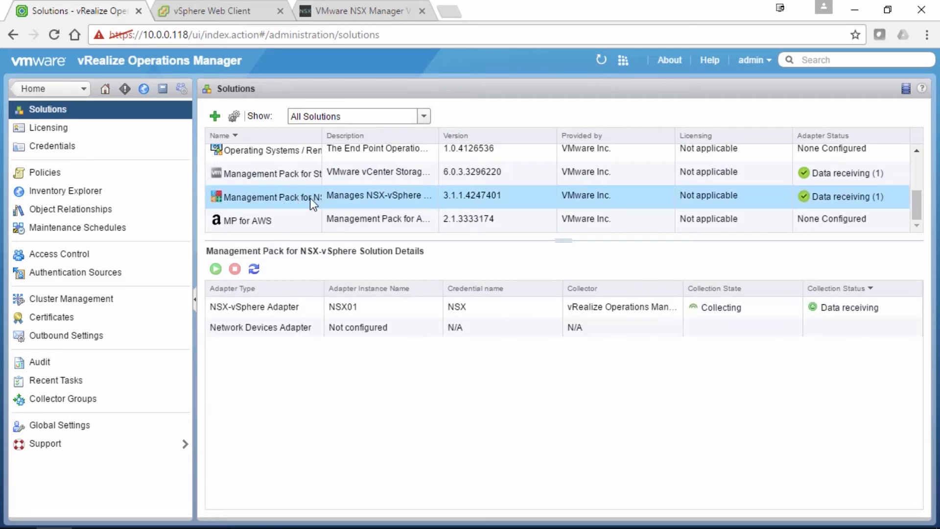
scroll(310, 198, "up", 3)
left_click(278, 154)
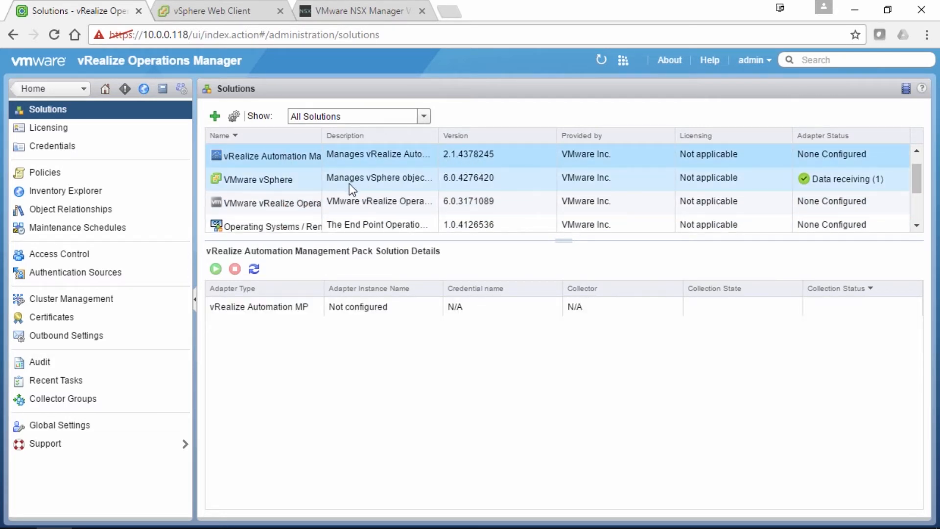
scroll(347, 184, "down", 3)
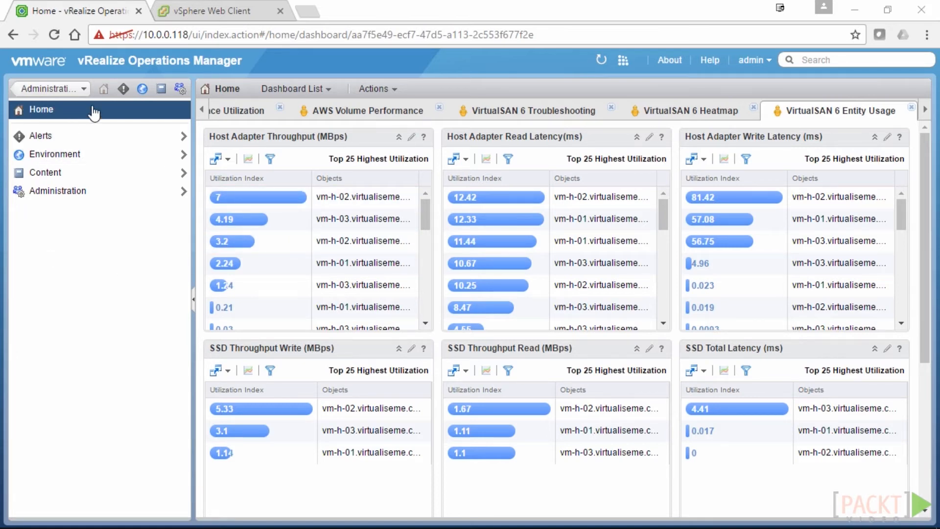
In Administration > Solutions, open the vRealize Automation management pack's Configure window
left_click(181, 89)
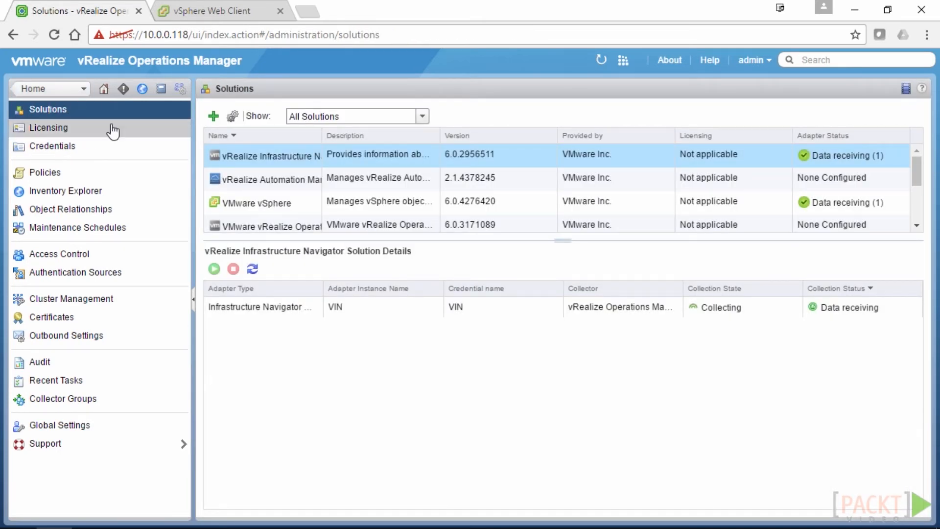
left_click_drag(535, 240, 535, 316)
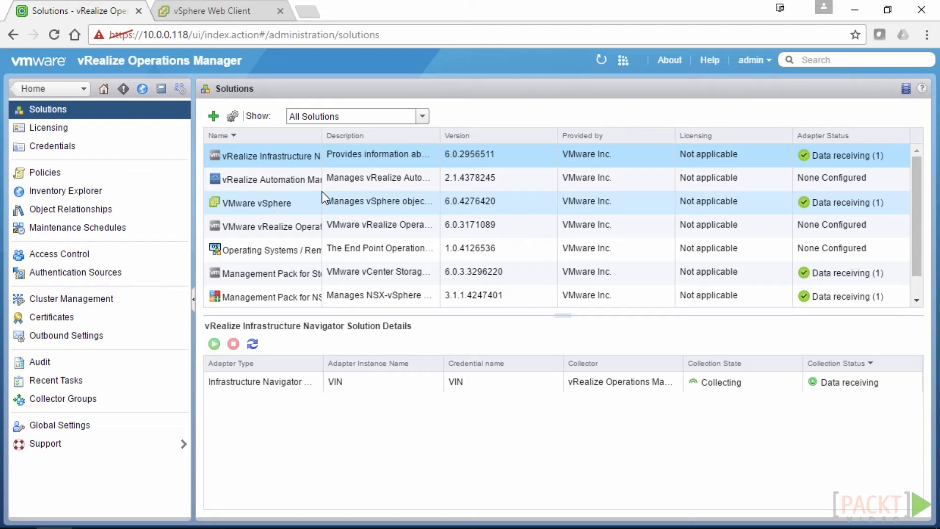
left_click(277, 182)
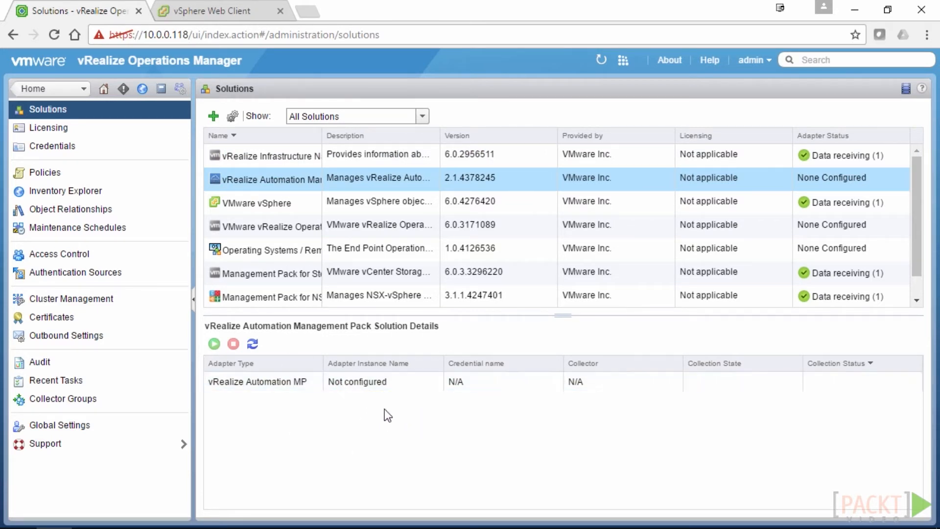
left_click(233, 118)
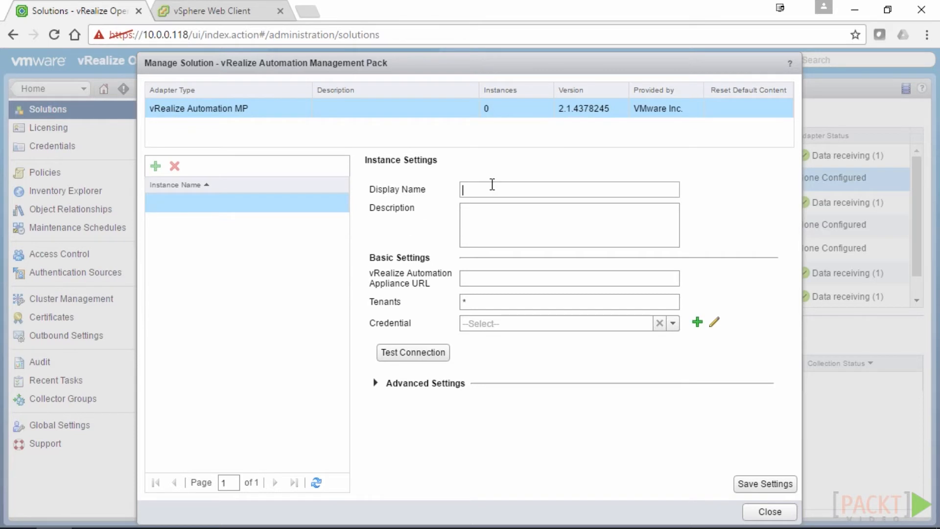
type("vRA")
left_click(505, 226)
left_click(487, 275)
type("vracafe.virtualiseme")
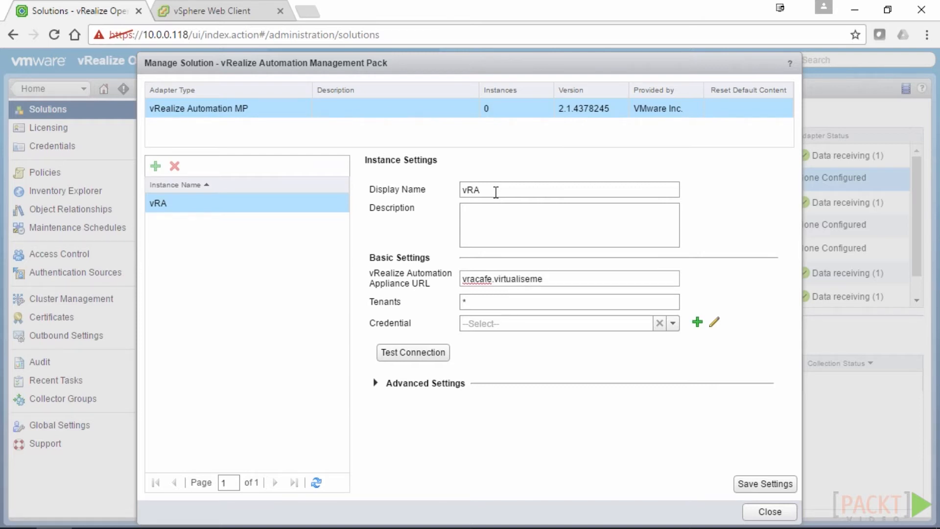
type(".com.au")
left_click(462, 279)
type("https://")
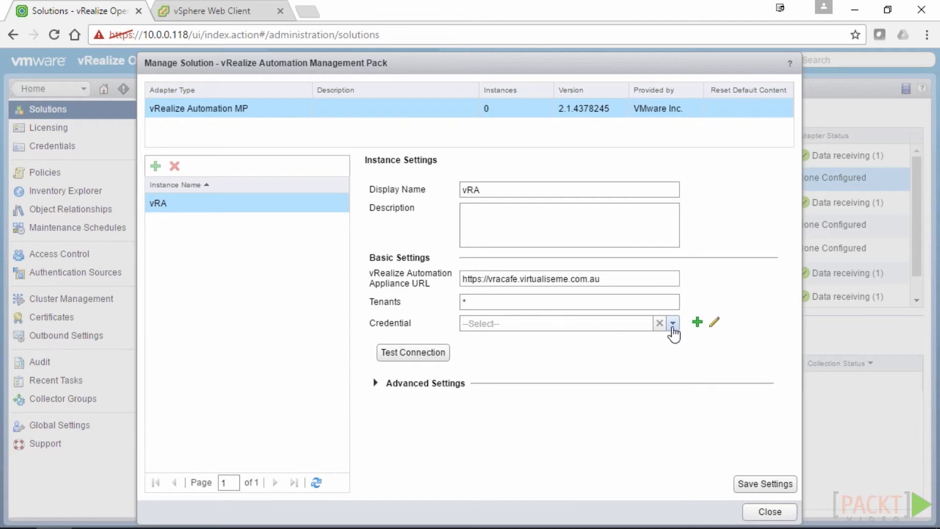
Start adding a new credential for the vRA instance
left_click(672, 324)
left_click(626, 319)
left_click(697, 322)
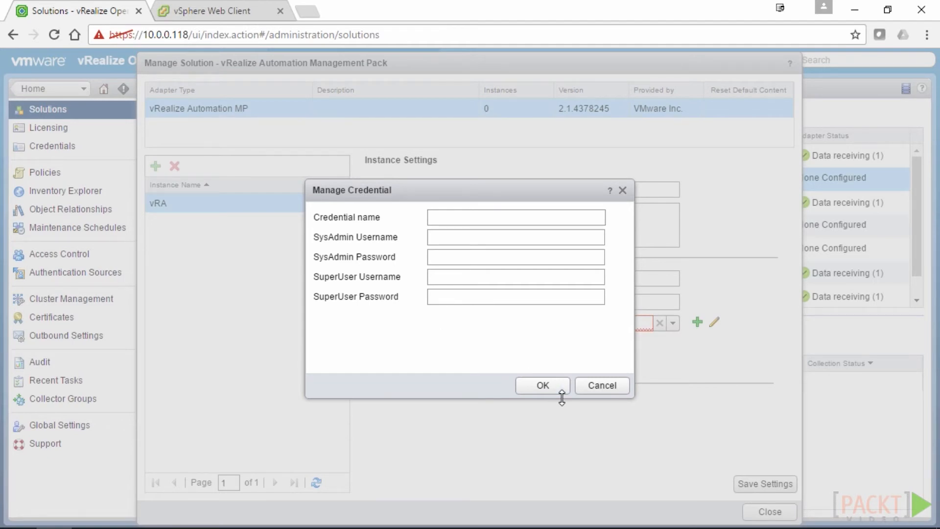
Assign the saved credential to vRA, review its details, and run Test Connection
left_click(603, 386)
left_click(673, 323)
left_click(607, 339)
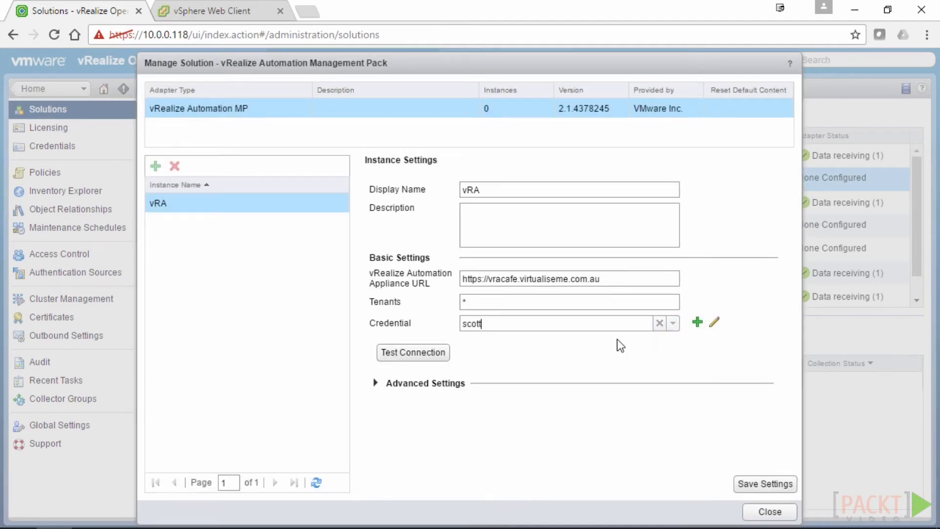
left_click(714, 321)
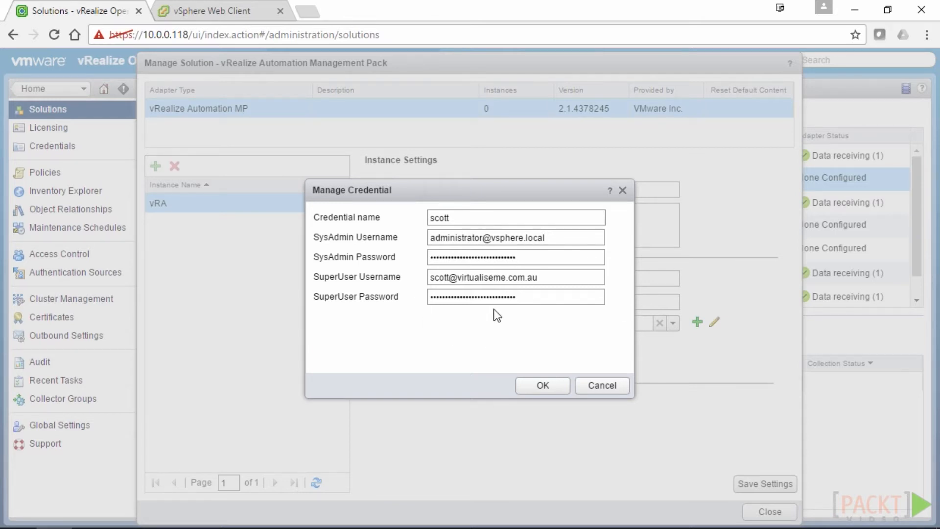
left_click(599, 387)
left_click(413, 353)
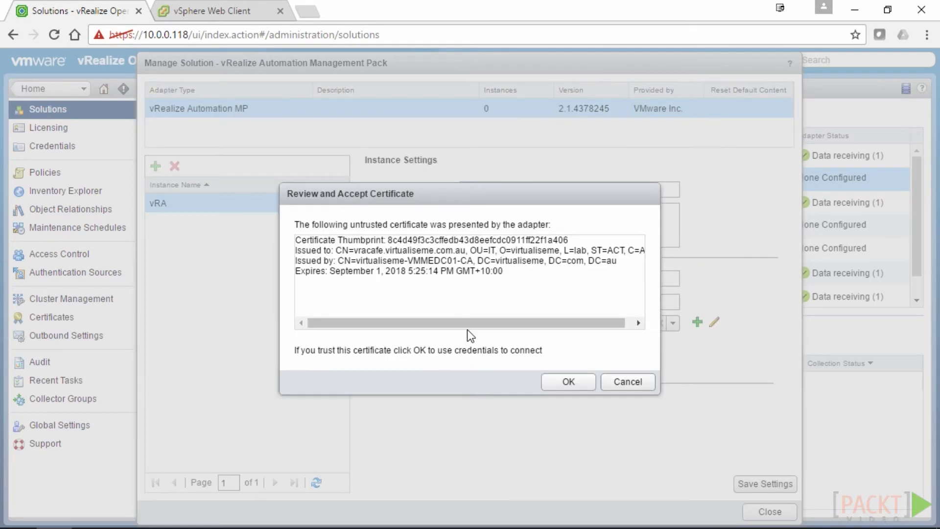
Accept both untrusted vRA certificates and dismiss the successful test message
left_click(569, 383)
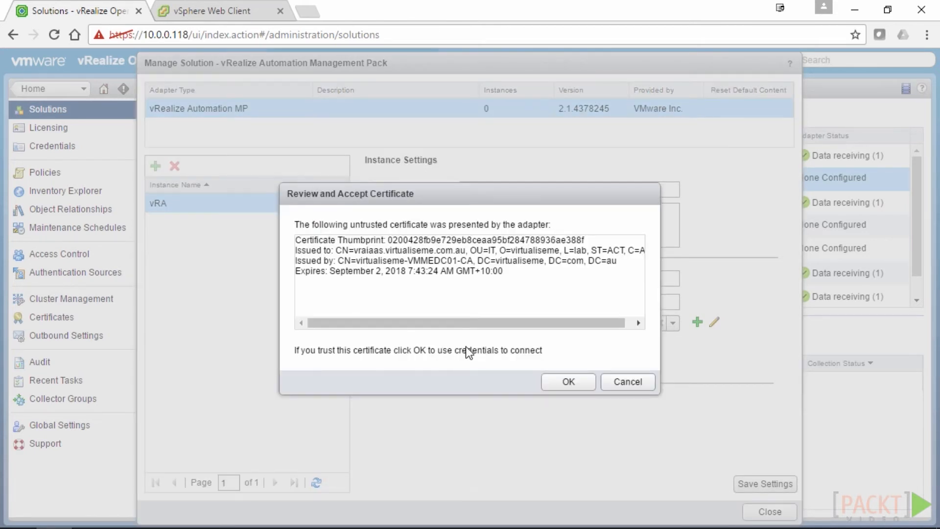
left_click(564, 382)
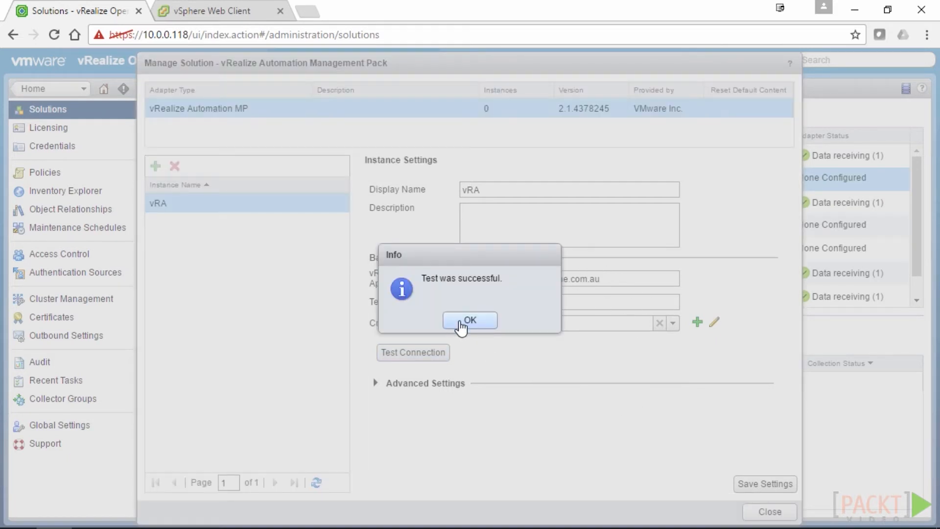
left_click(461, 326)
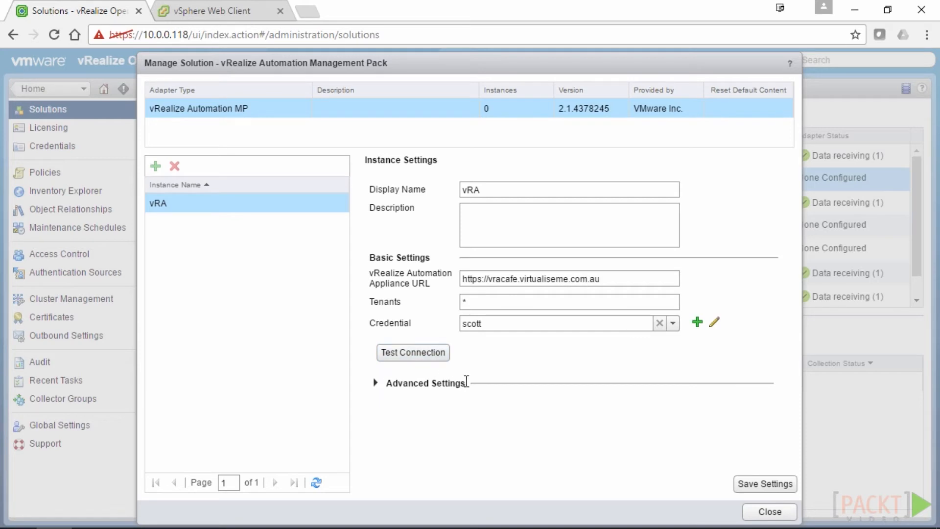
Set Advanced Settings to Default collector group with autodiscovery true, and save the vRA instance
left_click(377, 386)
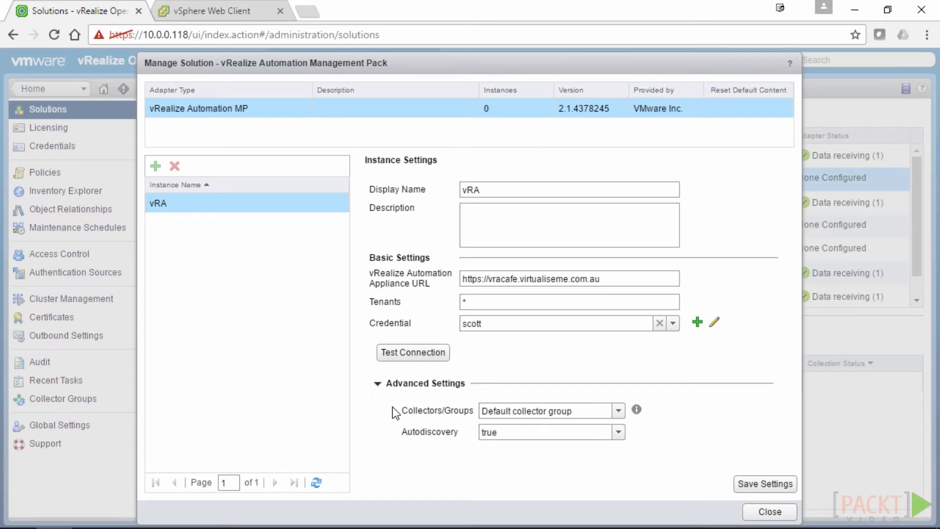
left_click_drag(396, 413, 443, 412)
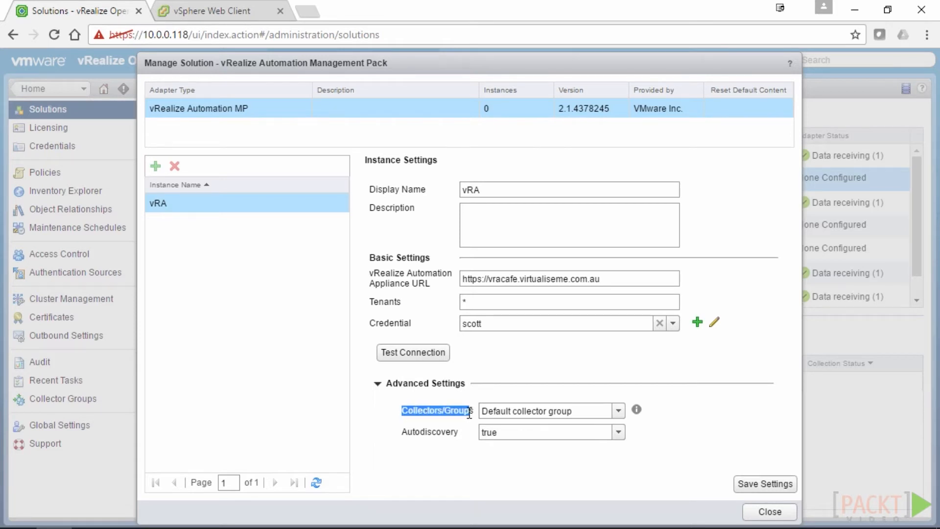
left_click(621, 413)
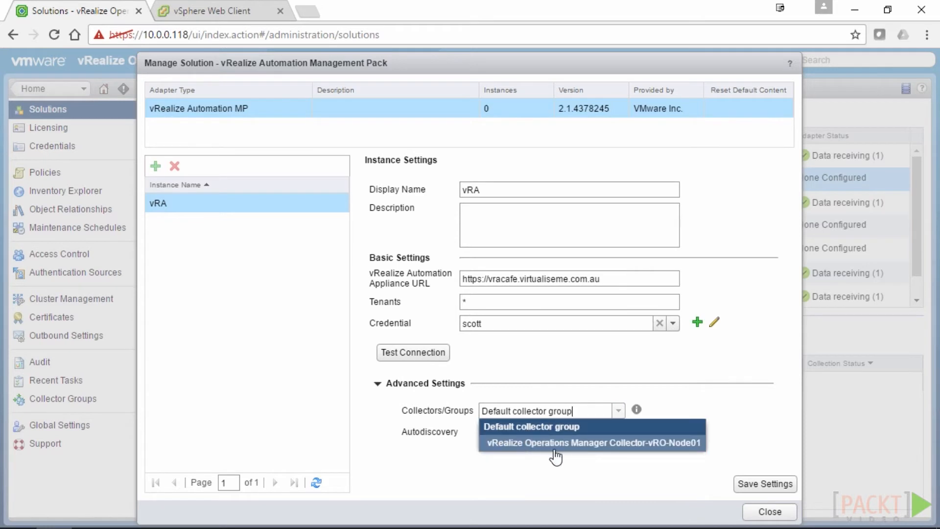
left_click(570, 443)
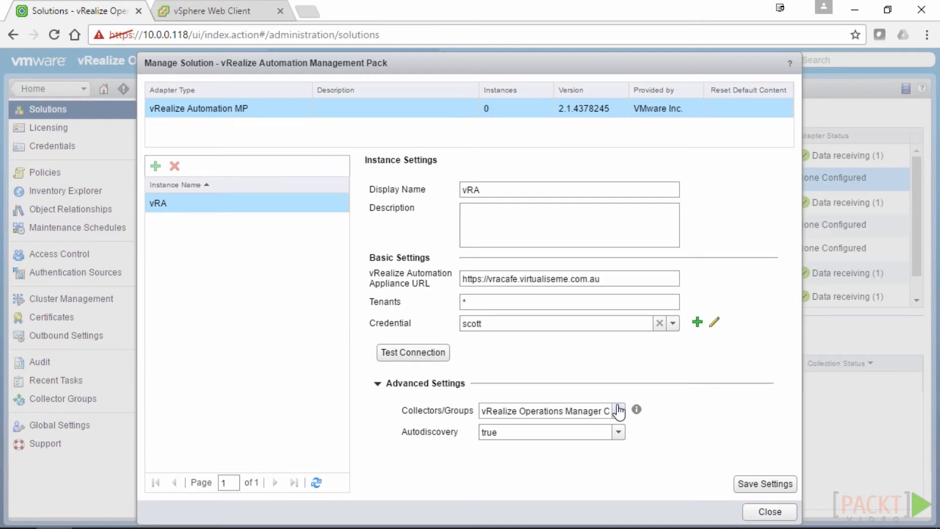
left_click(619, 411)
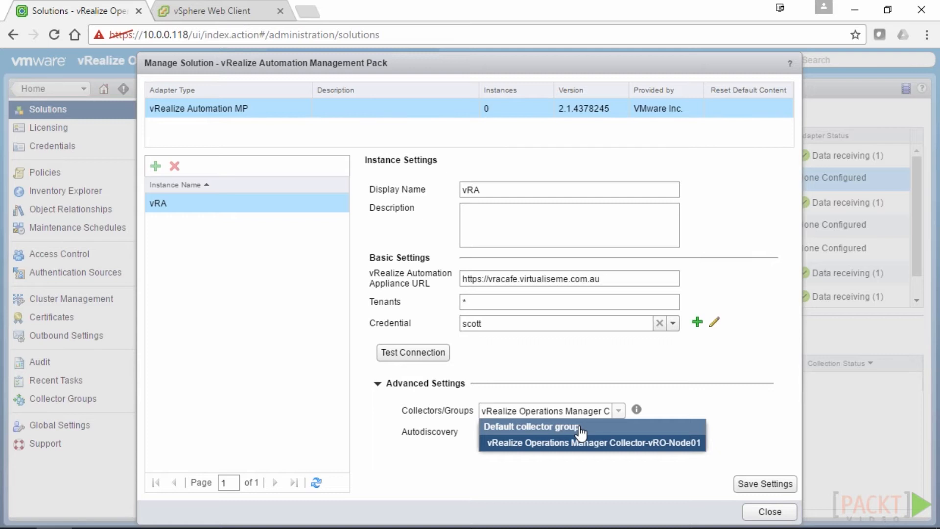
left_click(581, 427)
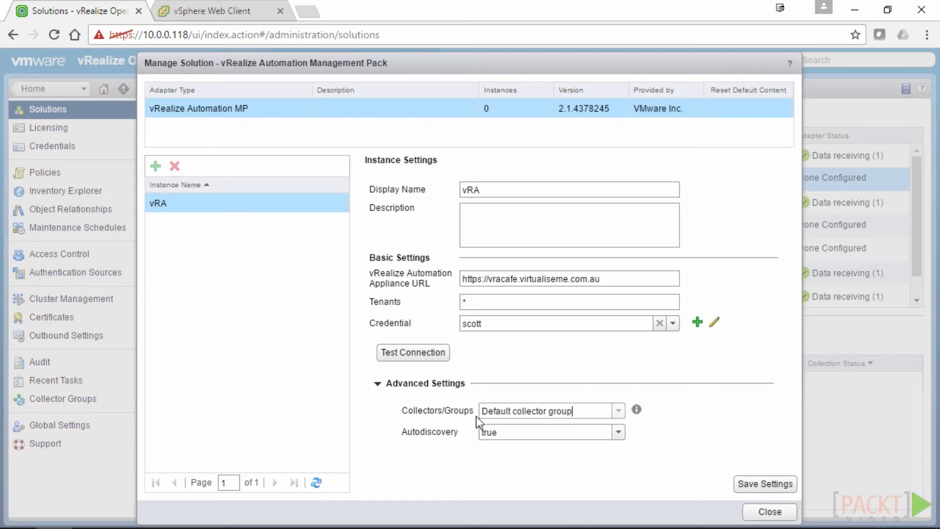
left_click(618, 433)
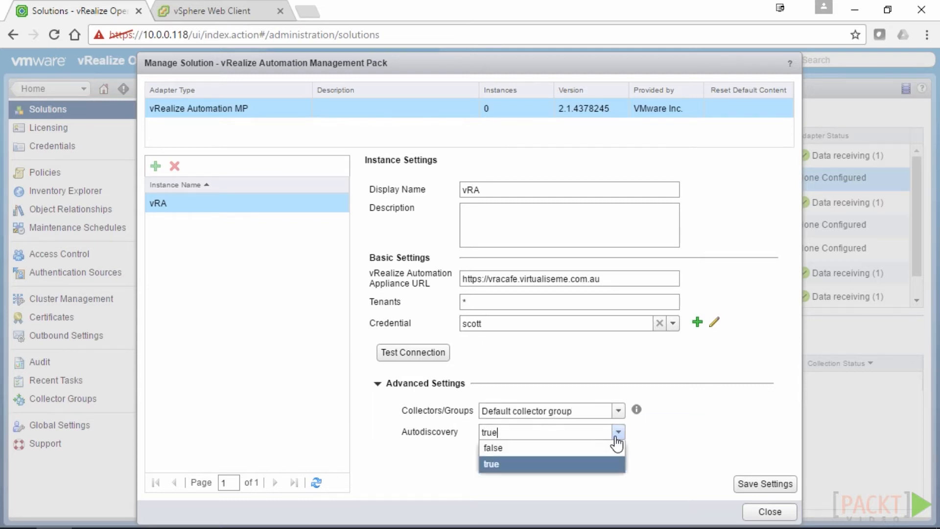
left_click(499, 464)
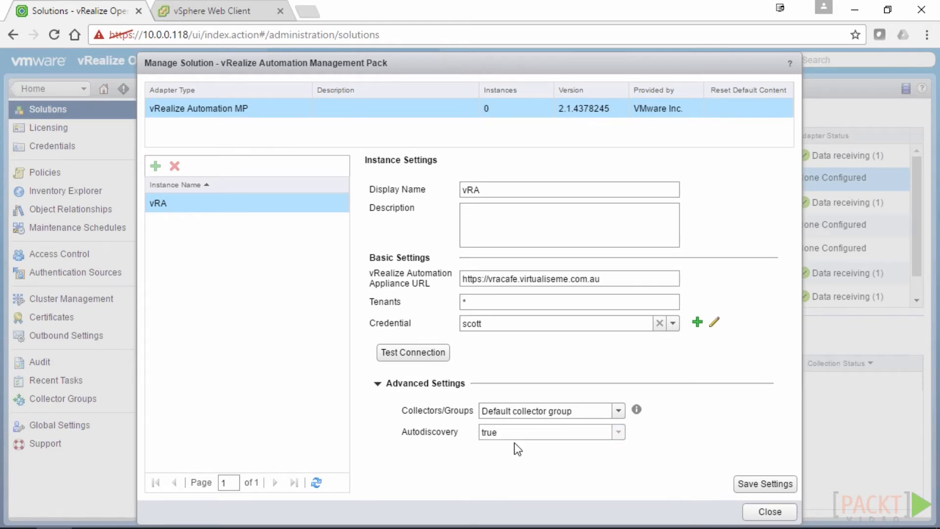
left_click(769, 484)
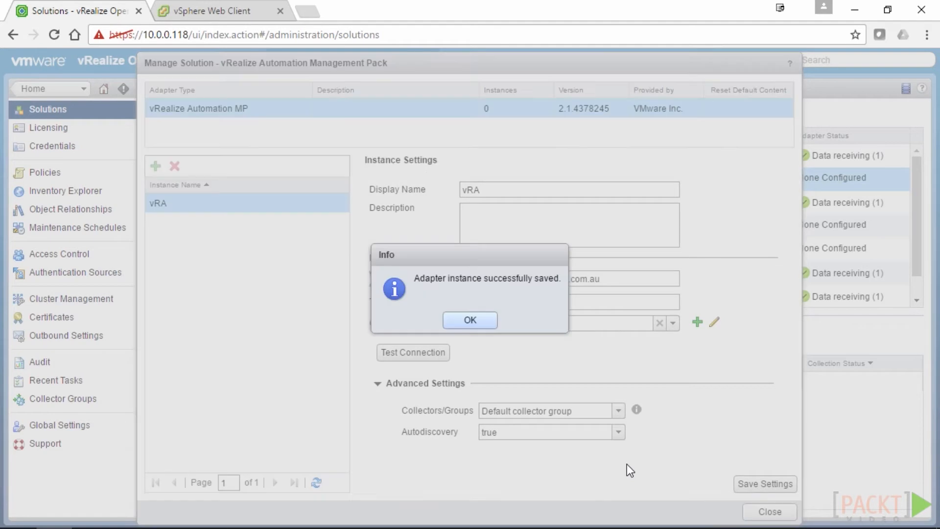
left_click(469, 321)
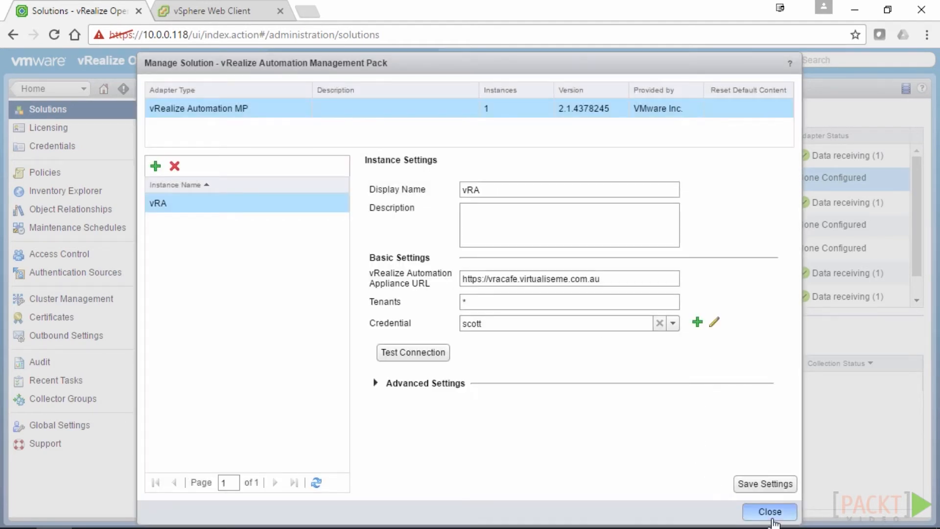
left_click_drag(587, 394, 365, 251)
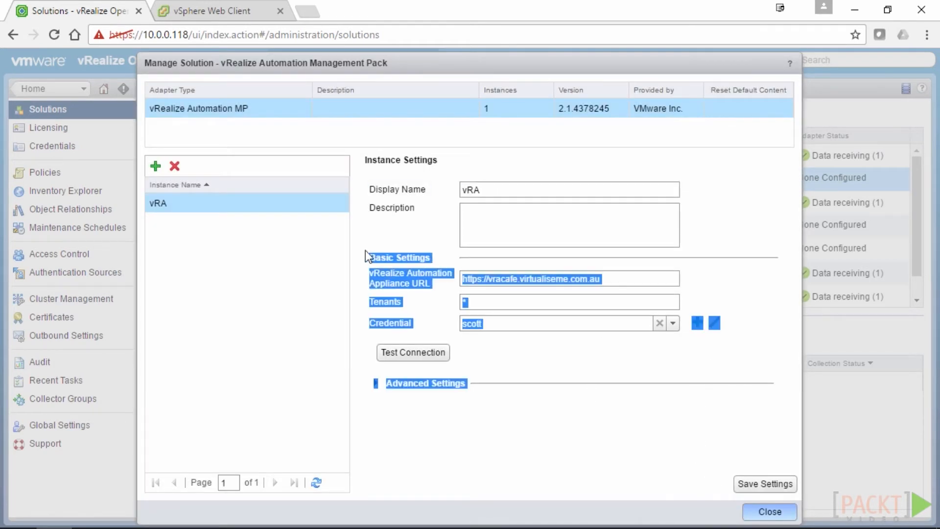
Close the vRA management dialog and select MP for AWS in the Solutions list
left_click(770, 511)
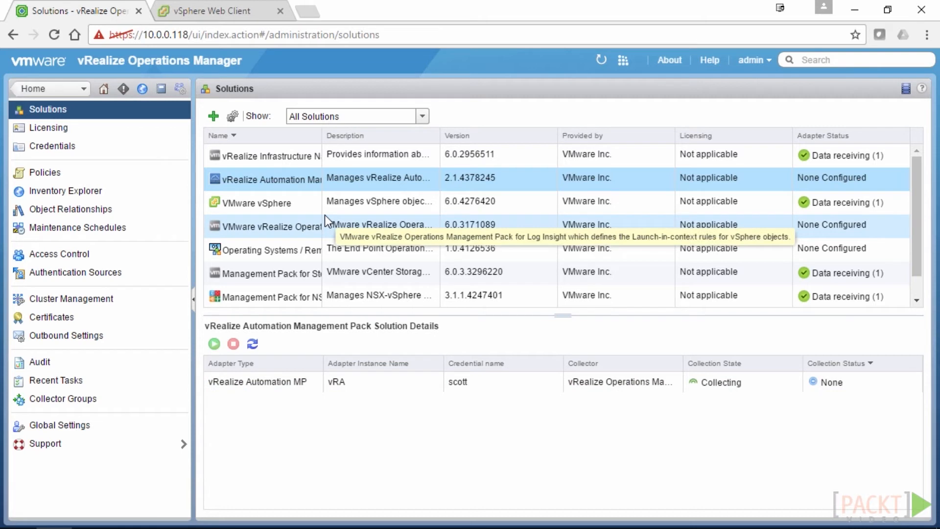
scroll(316, 210, "down", 1)
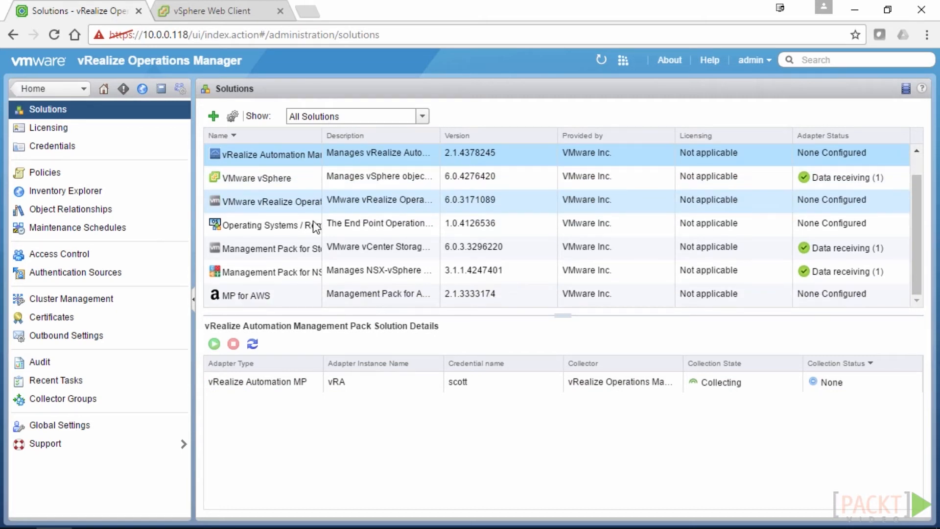
left_click(295, 298)
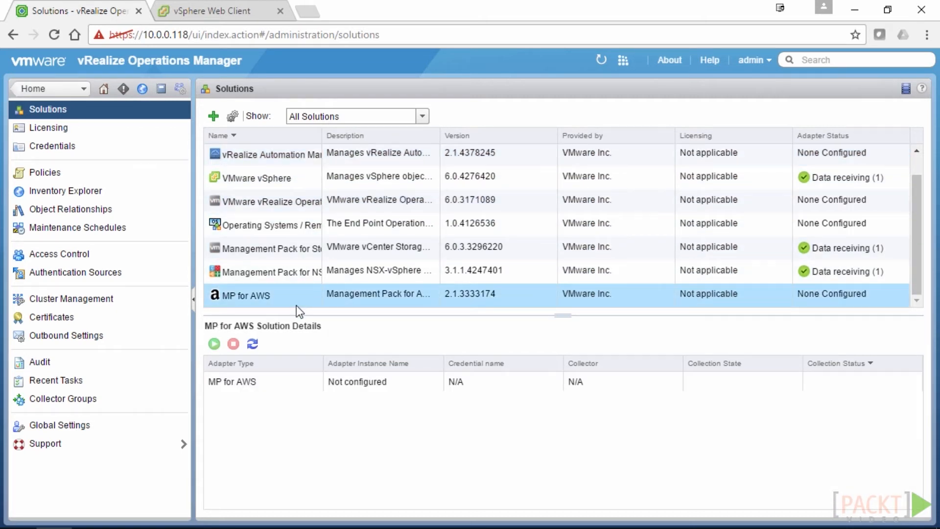
Configure an MP for AWS instance named AWS and start a new credential for it
left_click(232, 116)
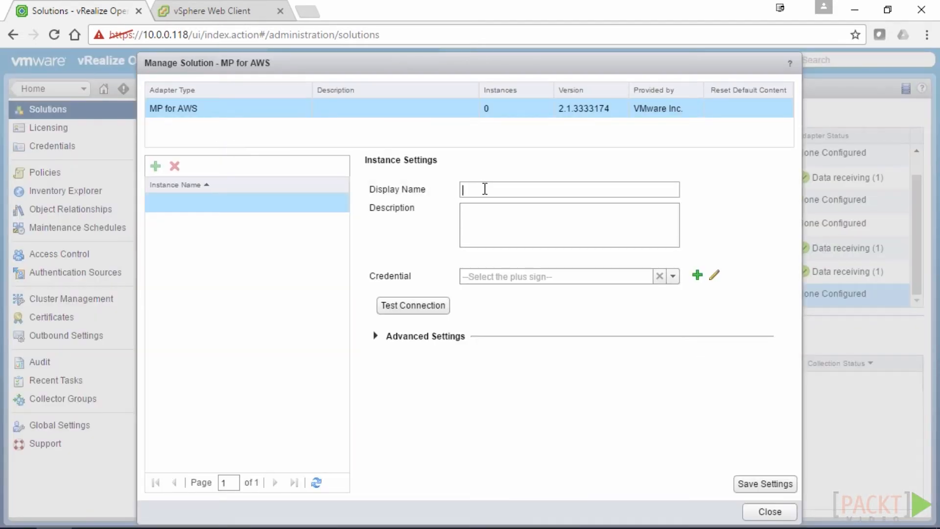
type("AWS")
left_click(677, 281)
left_click(697, 275)
left_click_drag(627, 257, 624, 224)
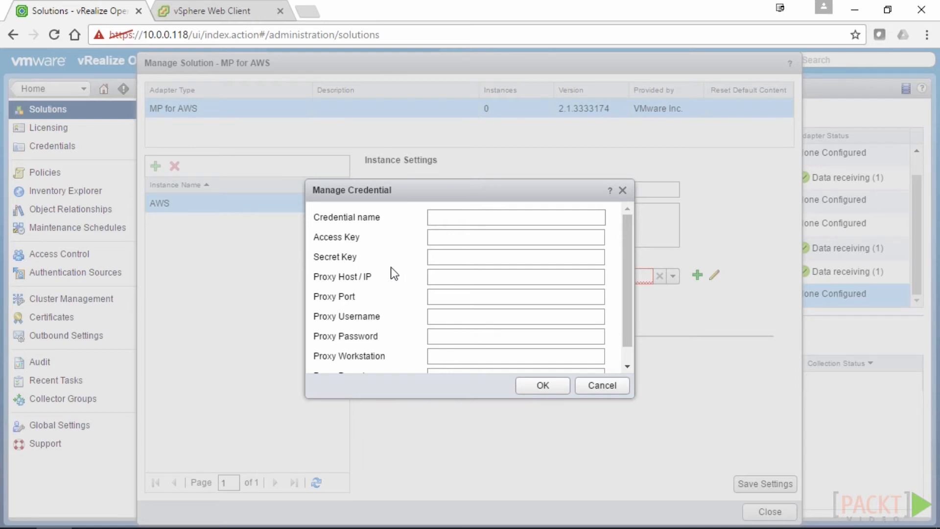
Save the credential 'AWS Cred' with the pasted access key and secret key
left_click(447, 215)
type("AWS Cred")
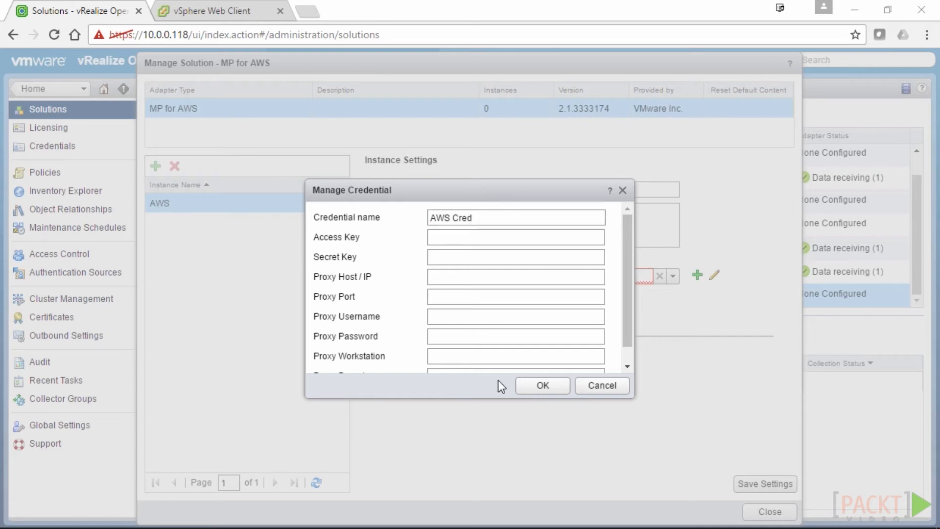
left_click(455, 237)
key("ctrl+v")
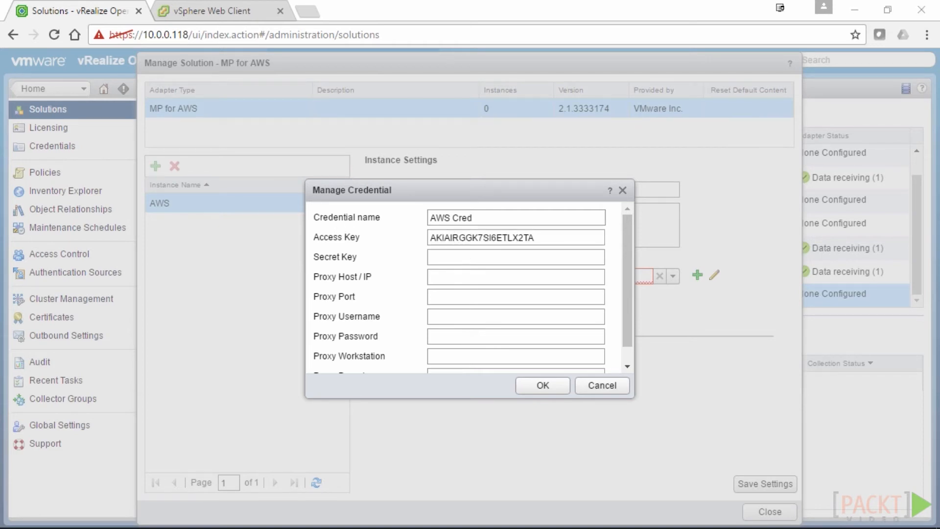
left_click(440, 255)
key("ctrl+v")
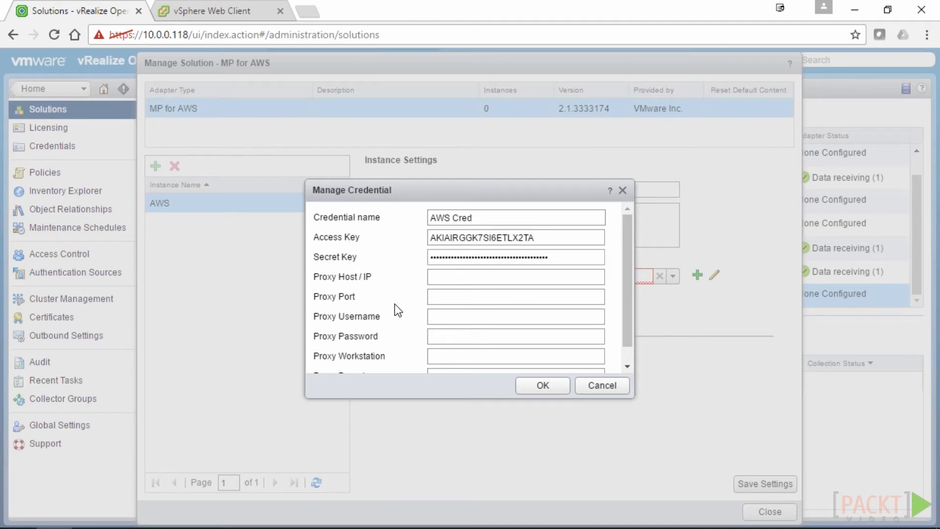
left_click(555, 390)
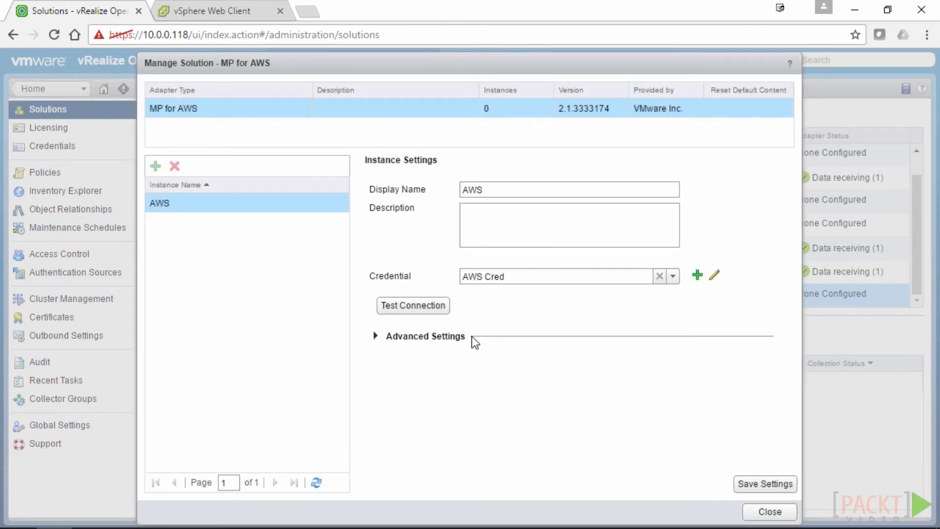
Test the AWS connection, save the instance settings, and close the dialog
left_click(398, 306)
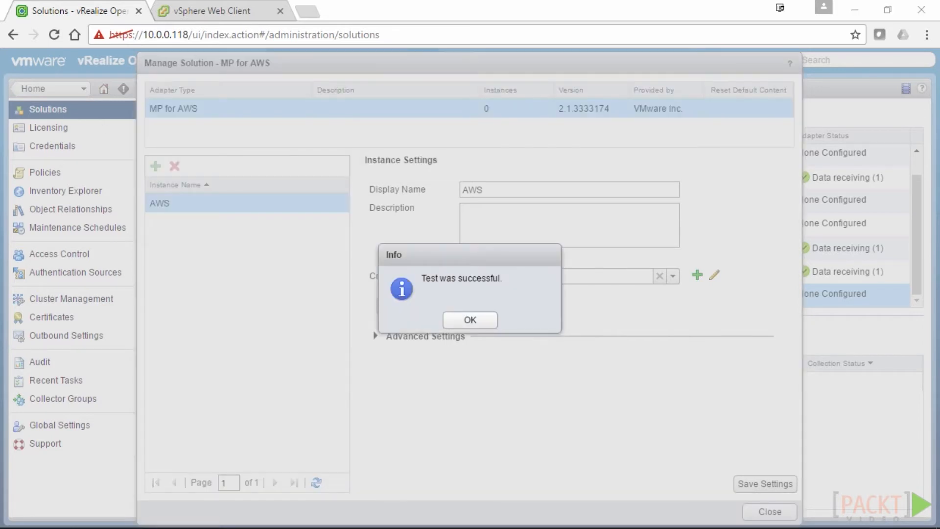
left_click(469, 325)
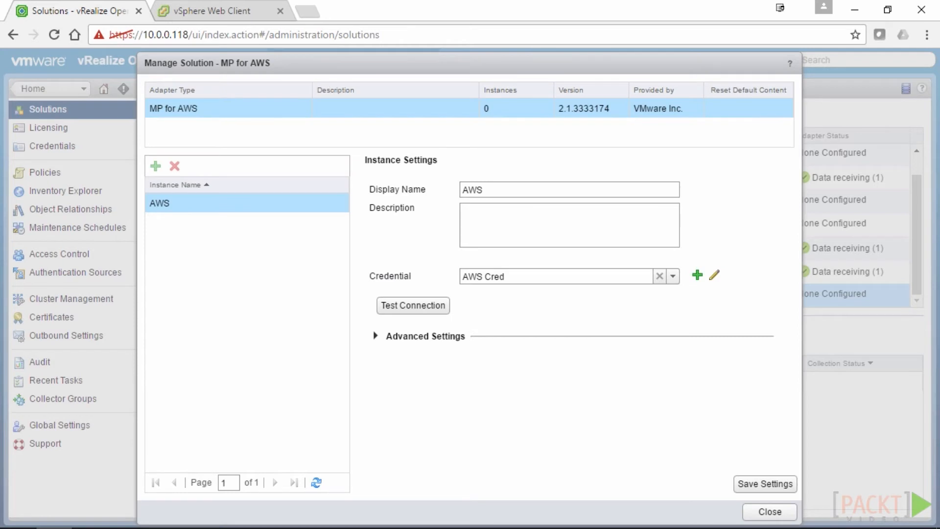
left_click(377, 337)
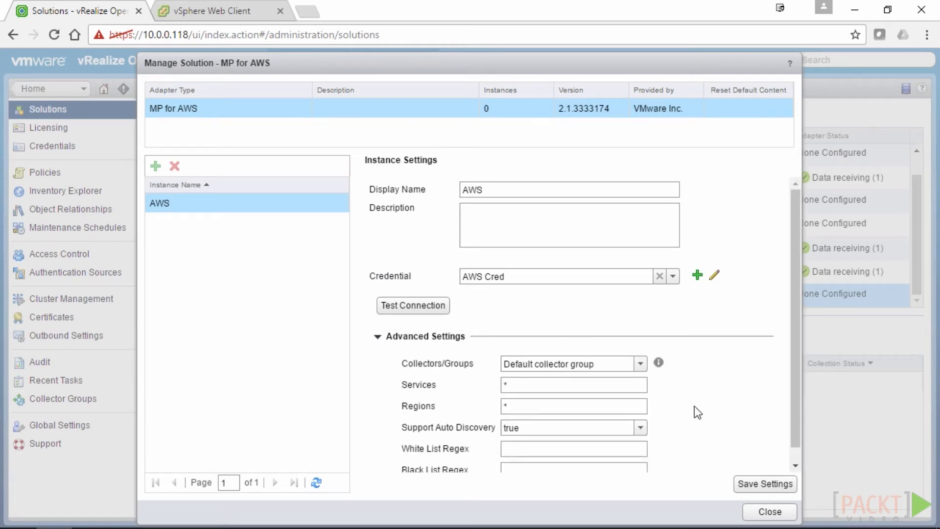
scroll(699, 394, "down", 1)
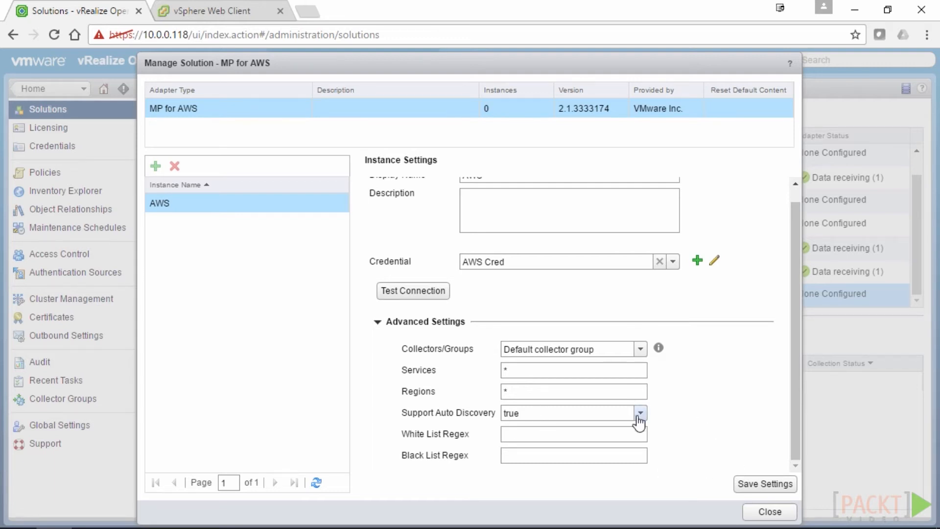
left_click(764, 484)
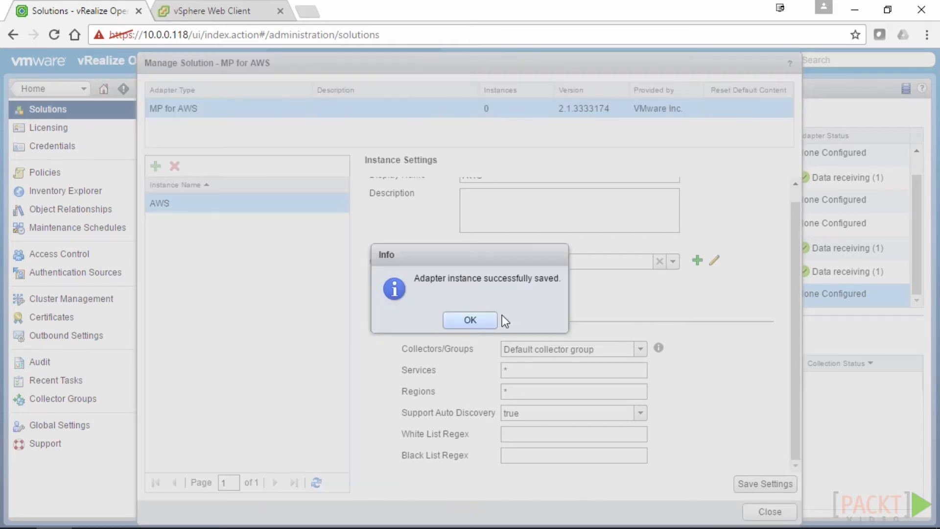
left_click(471, 320)
left_click(751, 512)
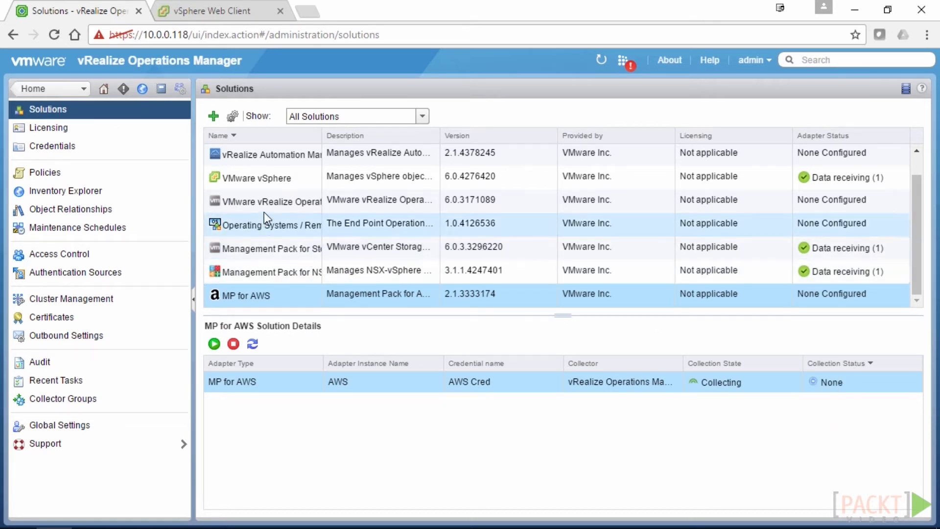
Select the vRealize Automation pack and its vRA instance, then reload its collection status
left_click(266, 166)
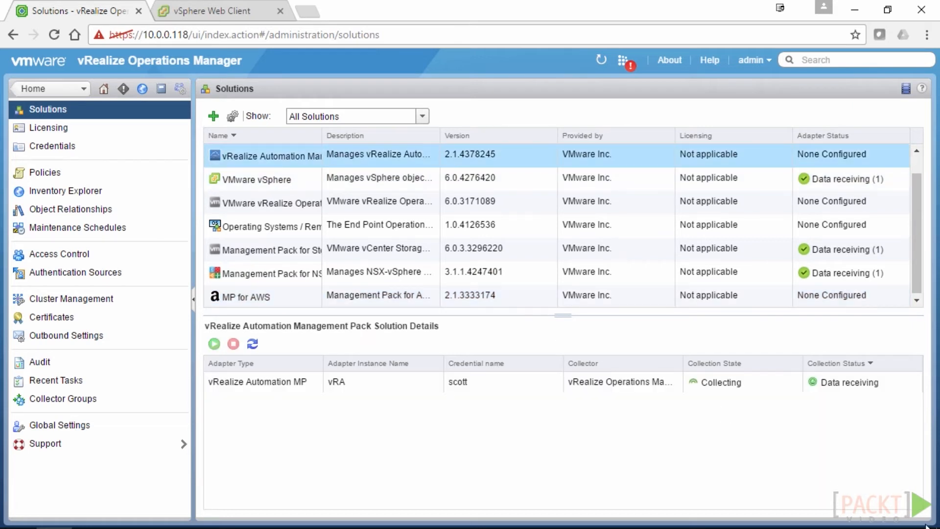
left_click(817, 378)
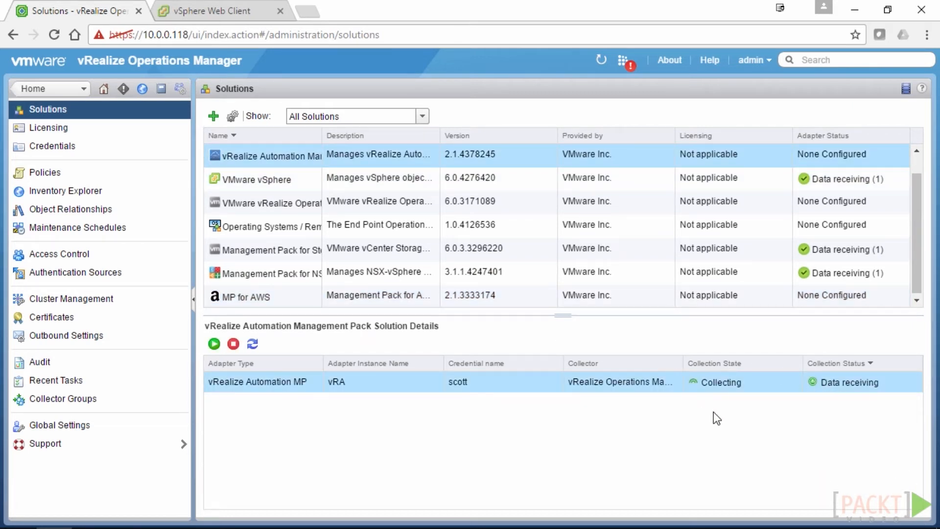
left_click(248, 348)
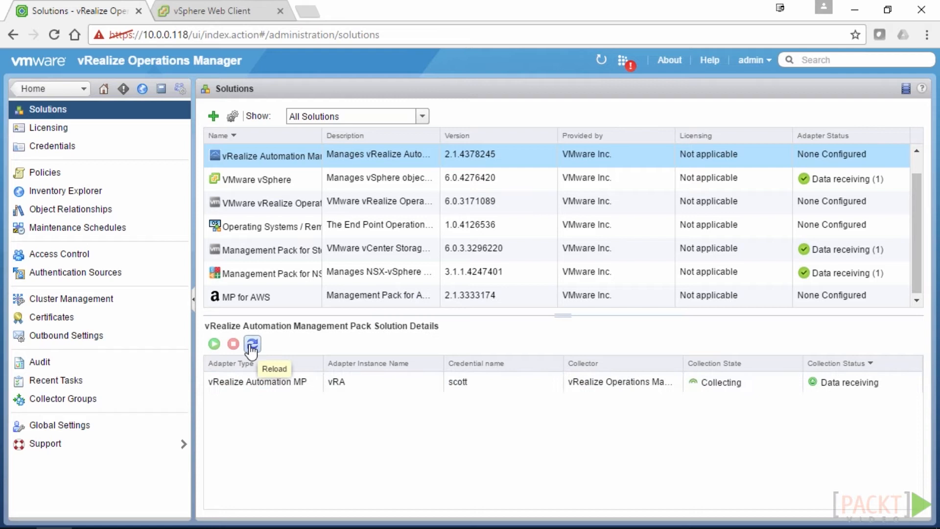
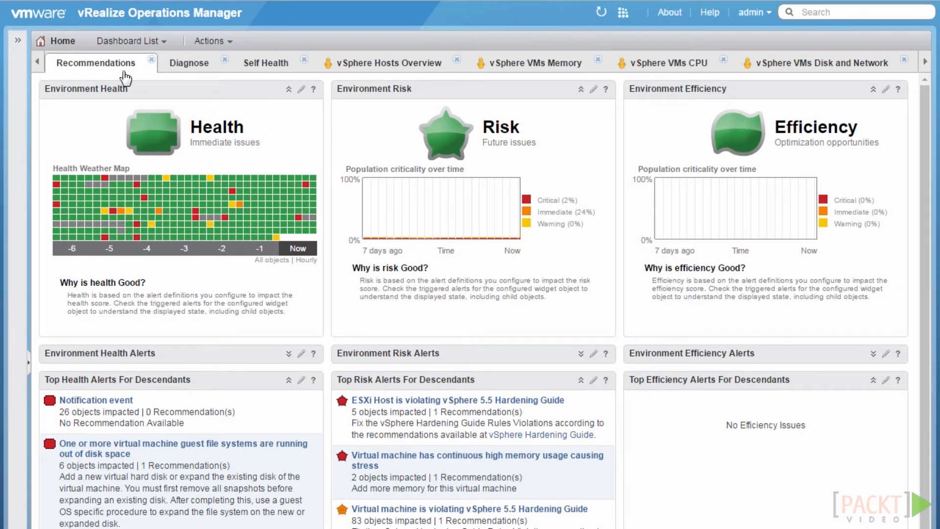
left_click(130, 41)
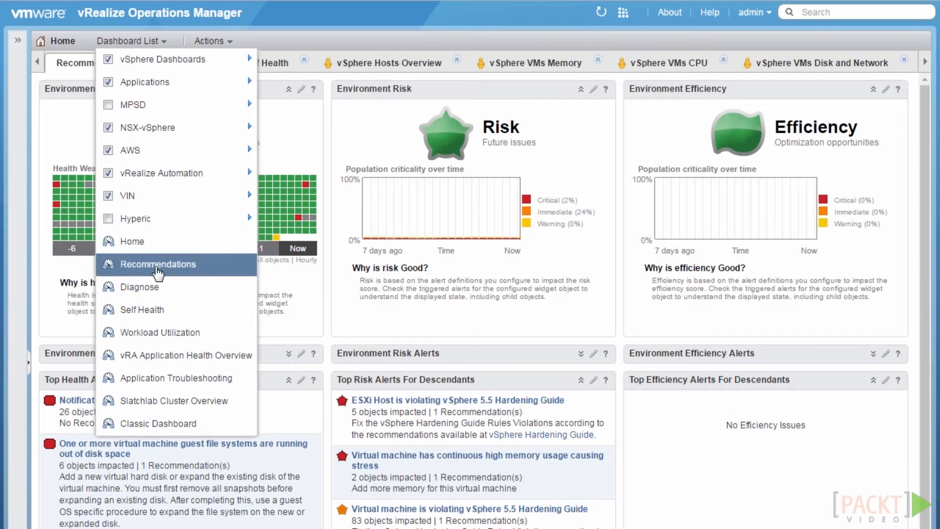
left_click(427, 42)
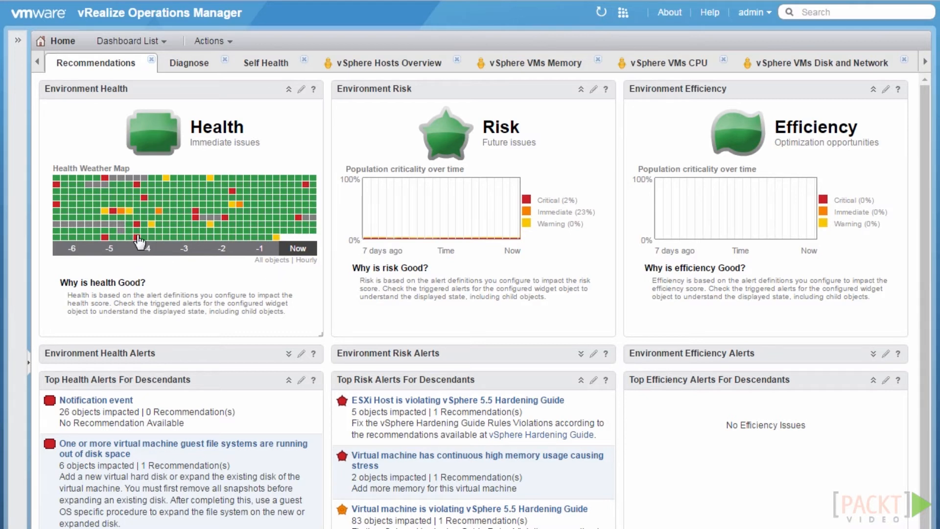
mouse_move(139, 240)
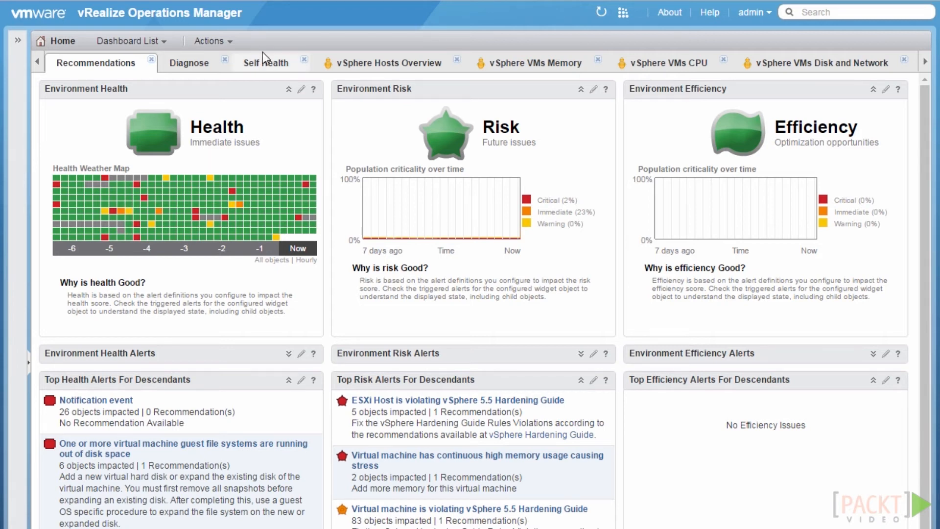
Switch to the Classic Dashboard and scroll through its Risk, Time Remaining and Reclaimable Capacity widgets
left_click(150, 43)
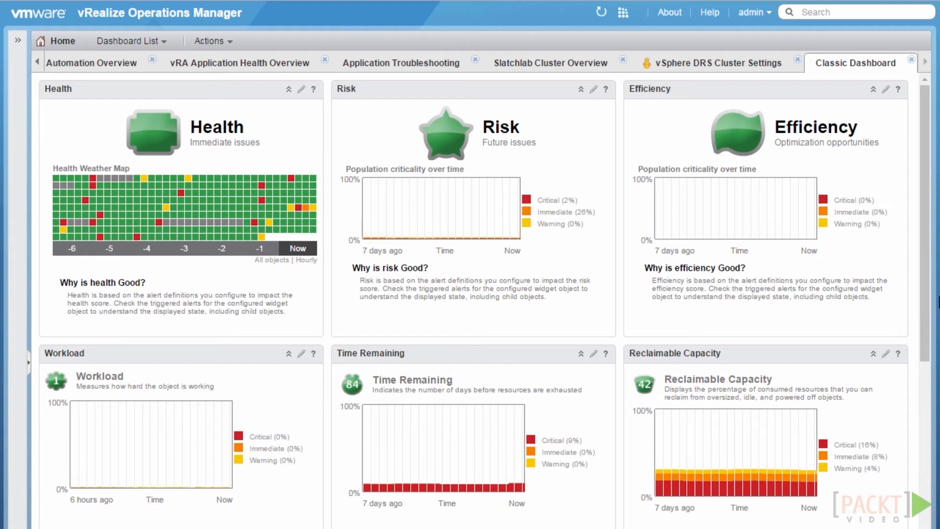
left_click_drag(922, 324, 923, 456)
scroll(923, 440, "down", 5)
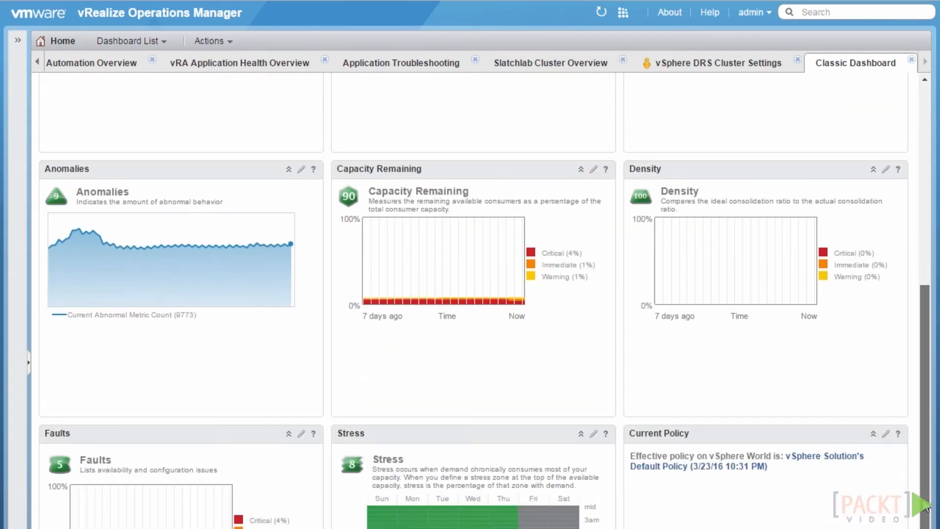
scroll(925, 412, "up", 8)
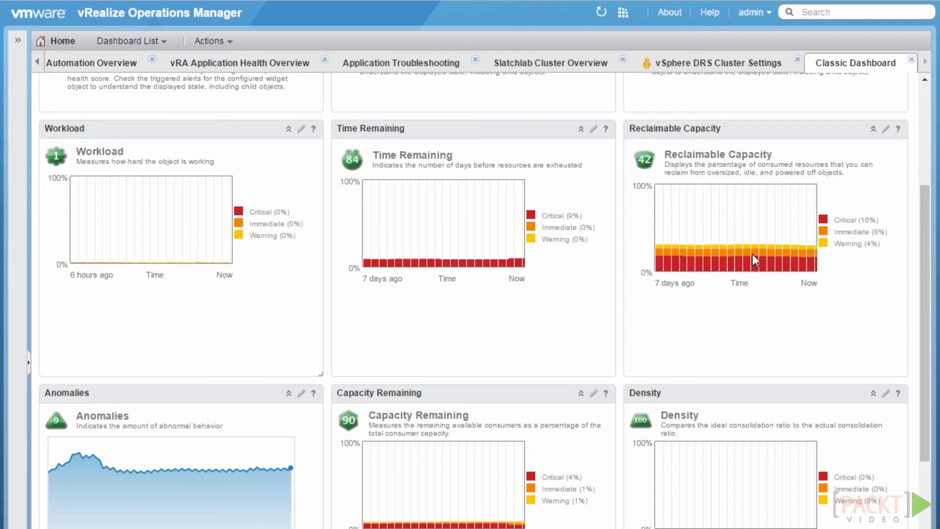
left_click_drag(923, 225, 921, 325)
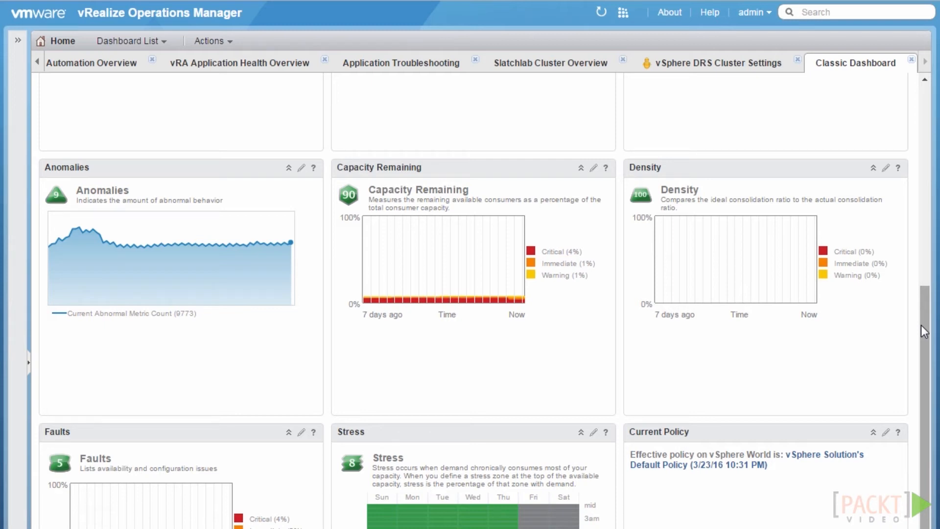
scroll(924, 375, "down", 5)
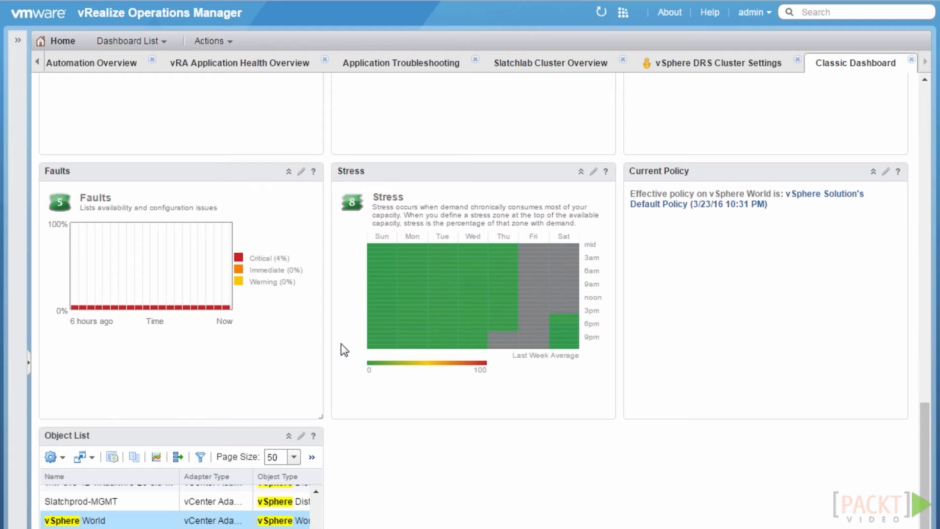
left_click(926, 120)
left_click(926, 116)
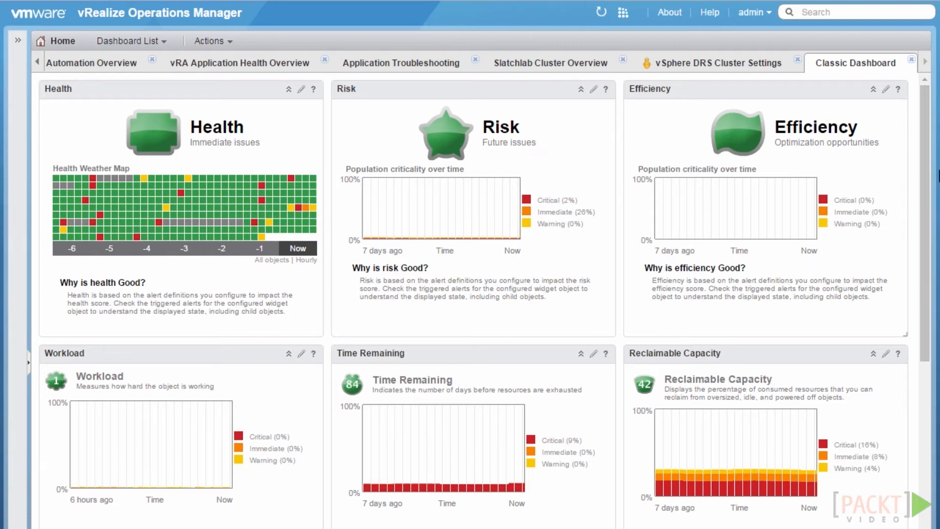
scroll(918, 228, "down", 3)
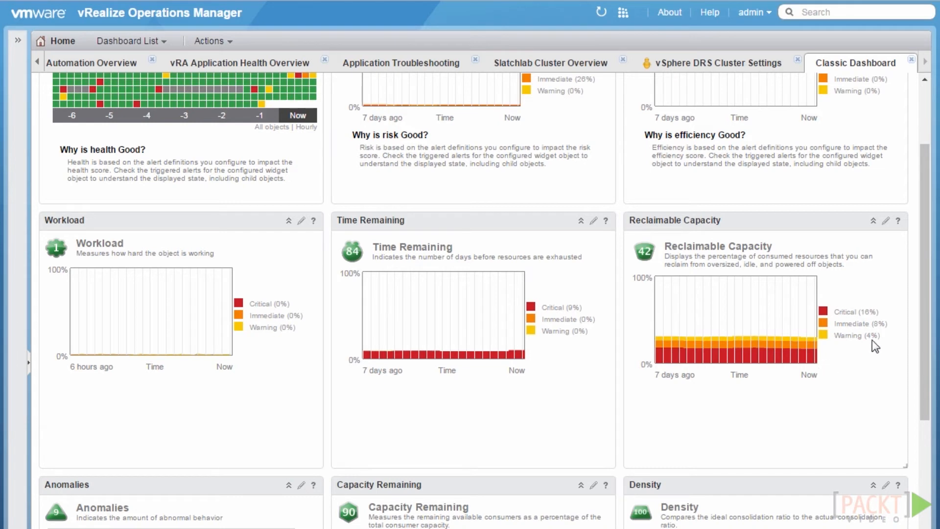
left_click_drag(923, 331, 923, 394)
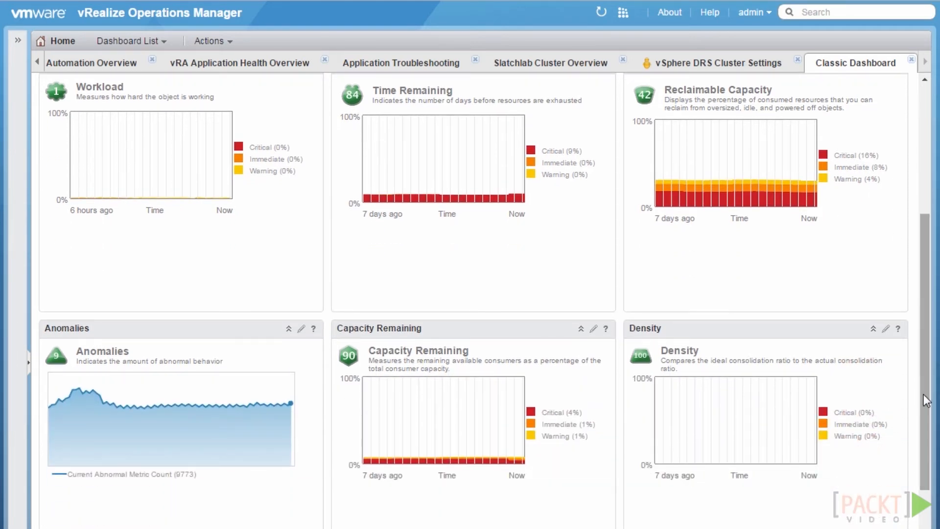
left_click_drag(923, 395, 921, 522)
scroll(483, 301, "down", 3)
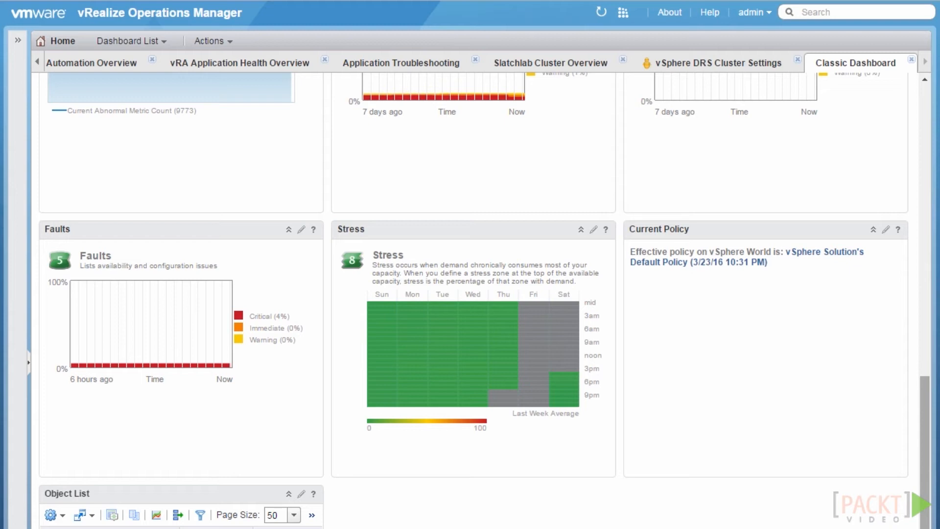
left_click_drag(924, 396, 932, 258)
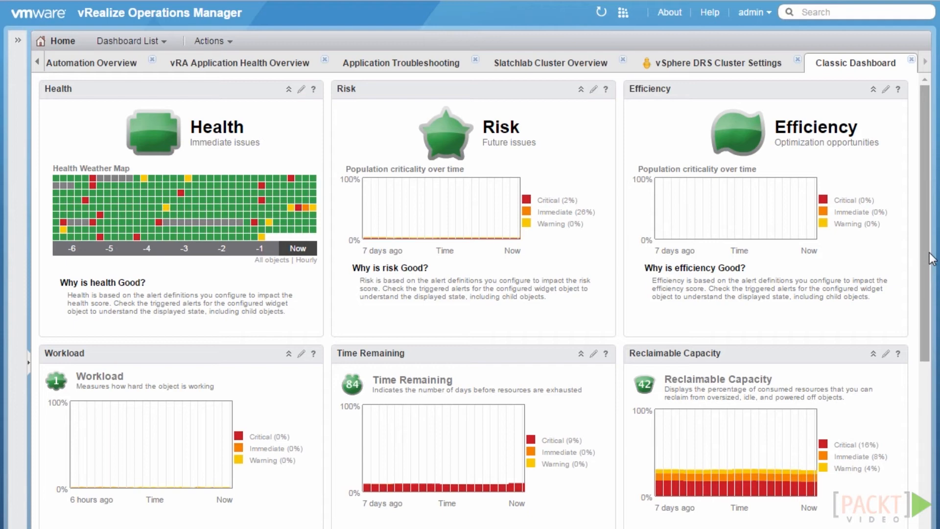
left_click_drag(925, 287, 920, 335)
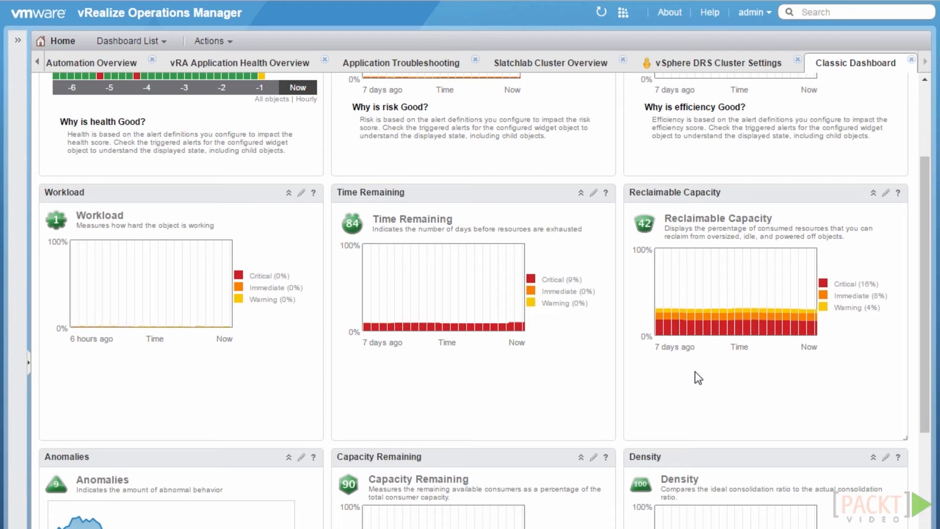
left_click_drag(924, 269, 918, 342)
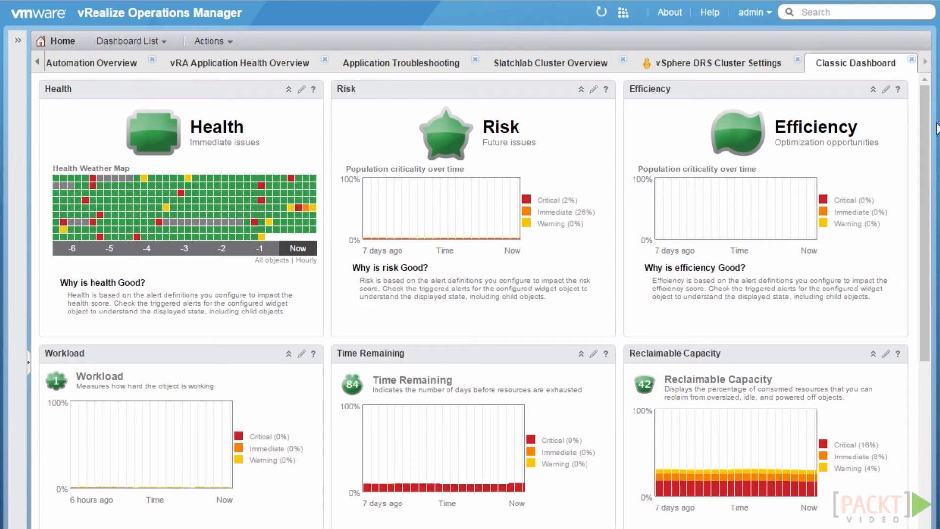
Scroll the Classic Dashboard and open gitlab from the red Health Weather Map cell
left_click_drag(922, 127, 922, 192)
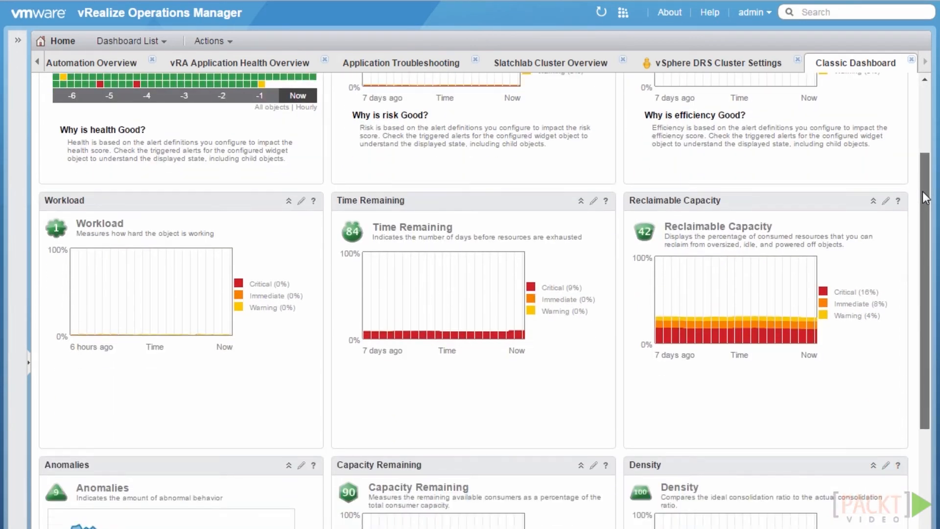
left_click_drag(918, 240, 918, 96)
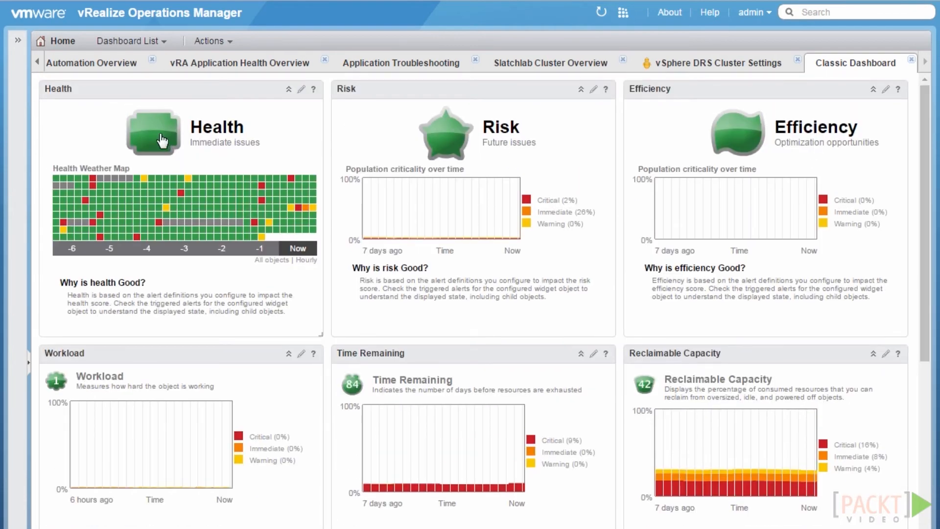
left_click_drag(914, 211, 906, 419)
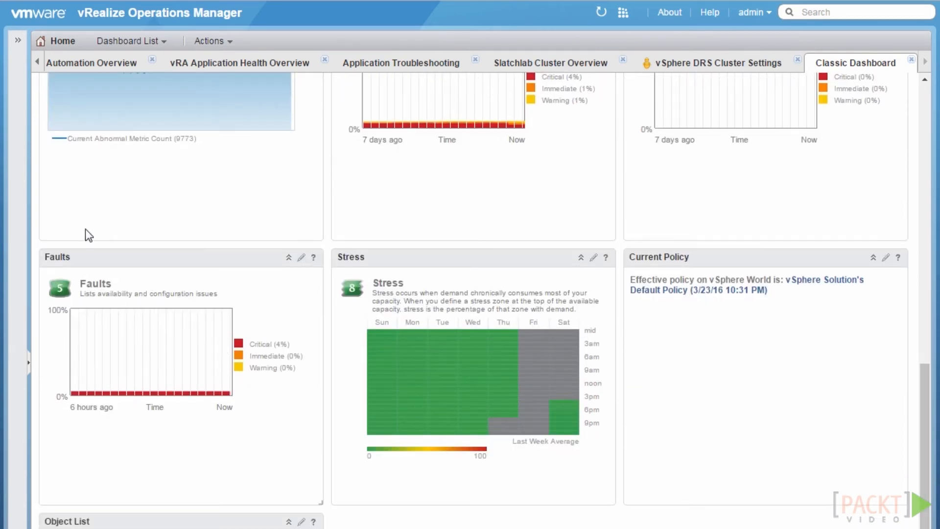
left_click_drag(924, 384, 926, 116)
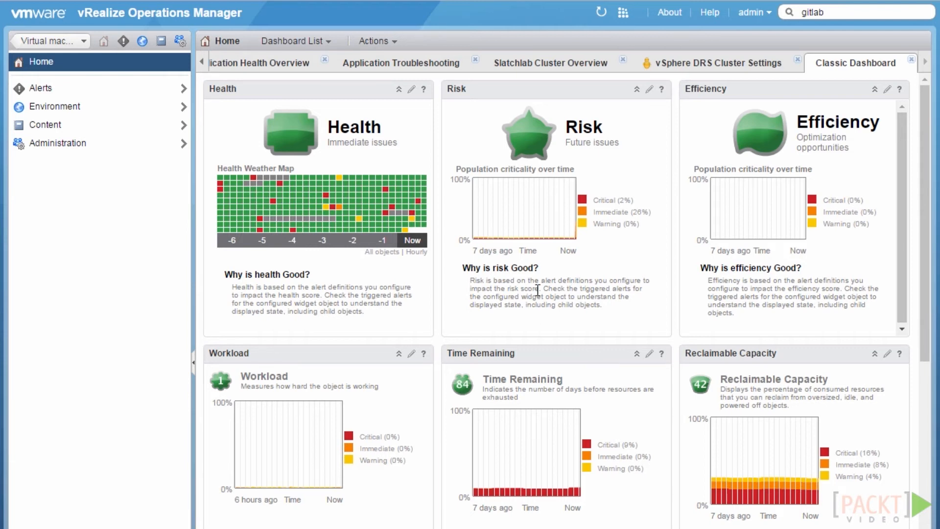
left_click(417, 202)
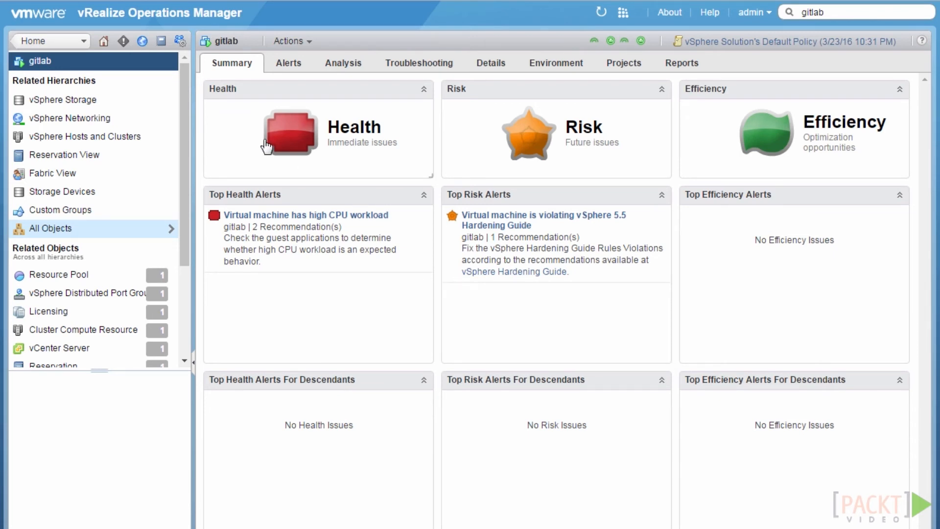
Open the details of gitlab's 'Virtual machine has high CPU workload' alert
left_click(346, 217)
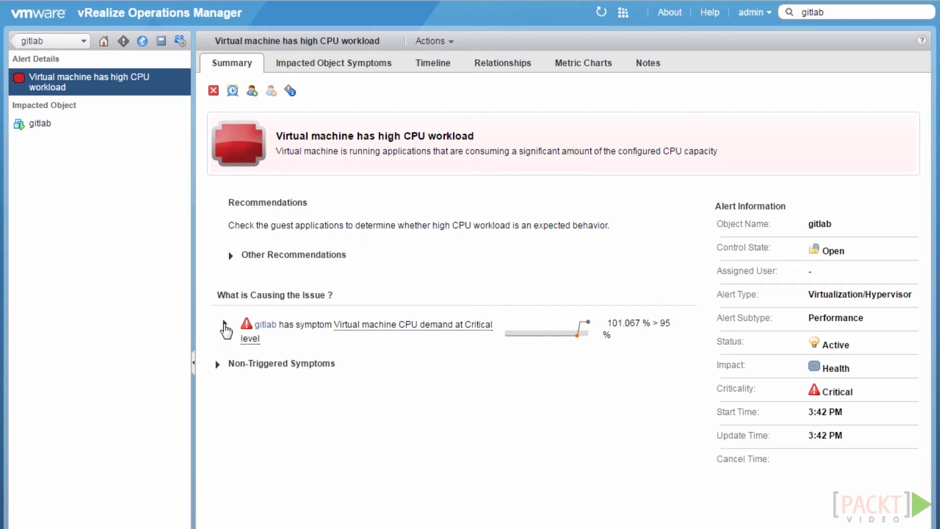
Review the CPU demand symptom (101.067% > 95%) and return to gitlab's Summary
left_click(225, 325)
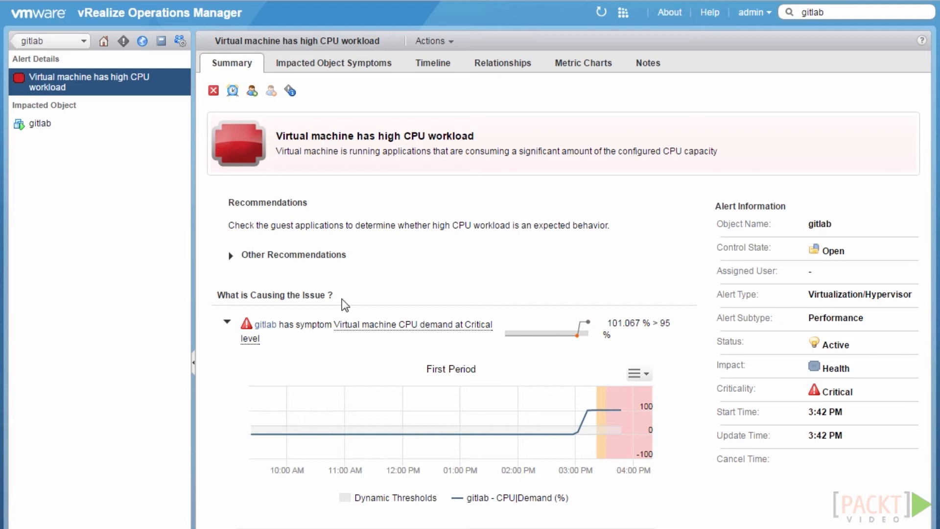
left_click(46, 126)
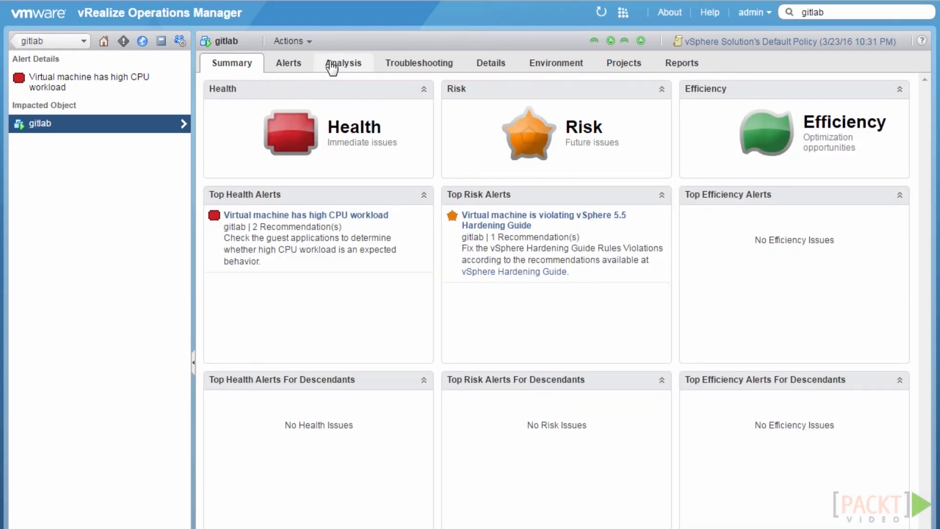
View gitlab's Workload analysis: critical score 101, CPU demand 3.45 GHz at 101%
left_click(332, 68)
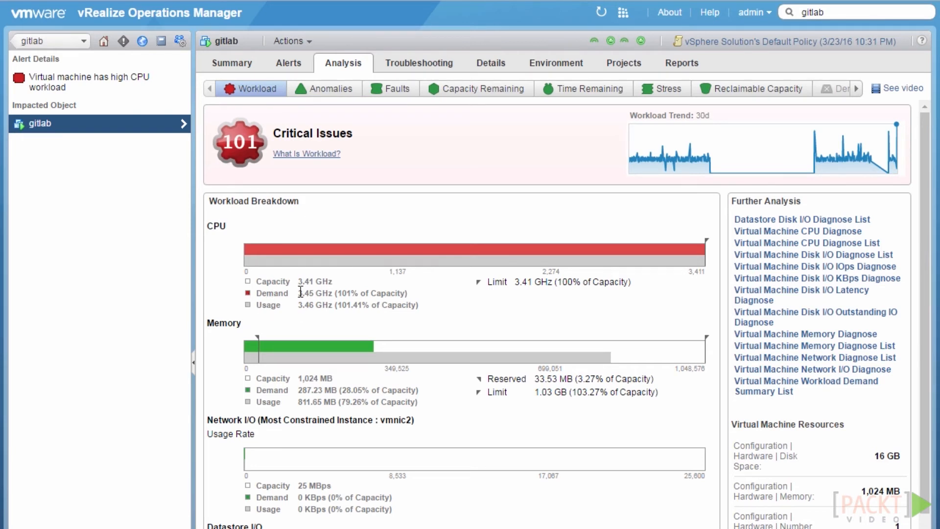
left_click_drag(358, 293, 395, 293)
left_click(247, 135)
scroll(361, 291, "down", 5)
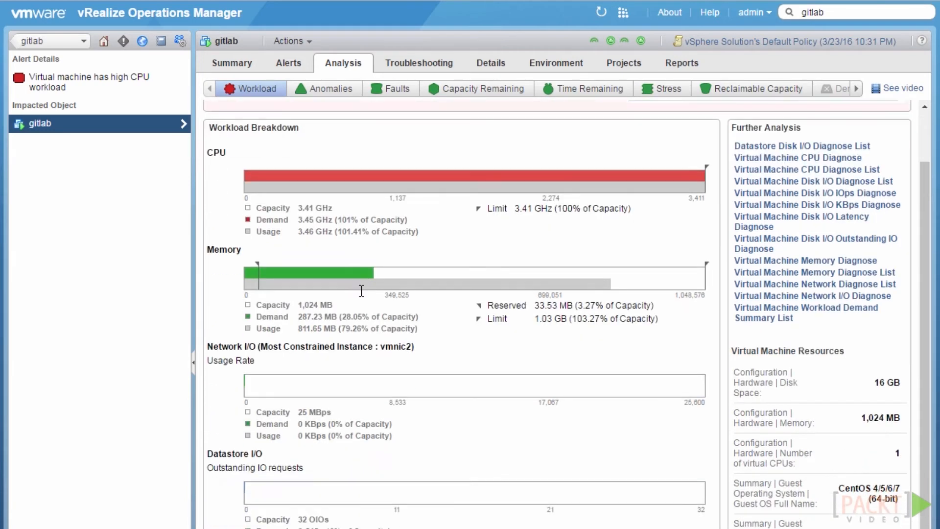
scroll(361, 296, "up", 5)
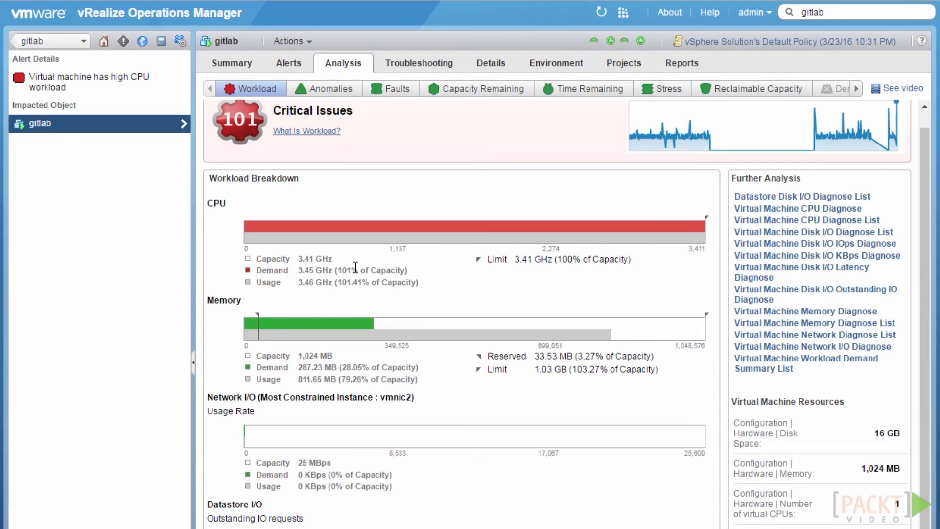
scroll(277, 146, "up", 1)
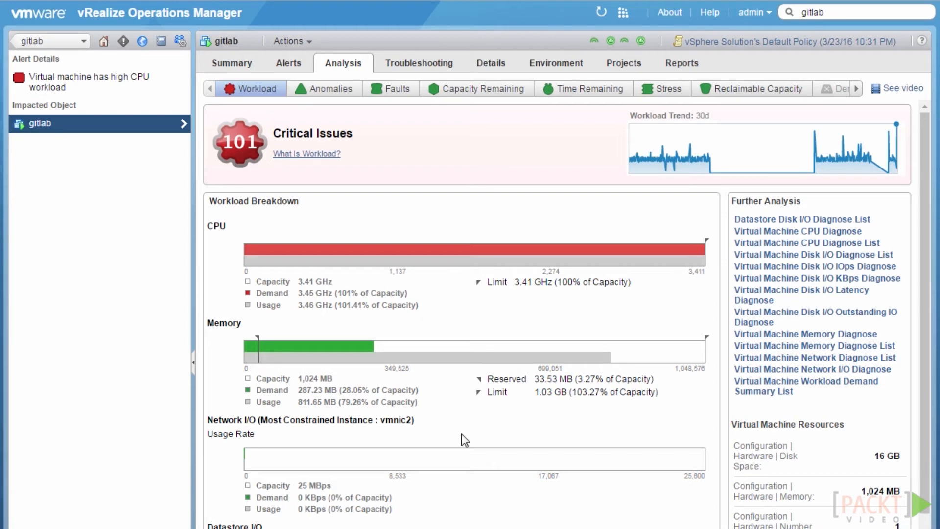
View gitlab's Anomalies score of 21 with its explanation, then go to Troubleshooting
left_click(321, 103)
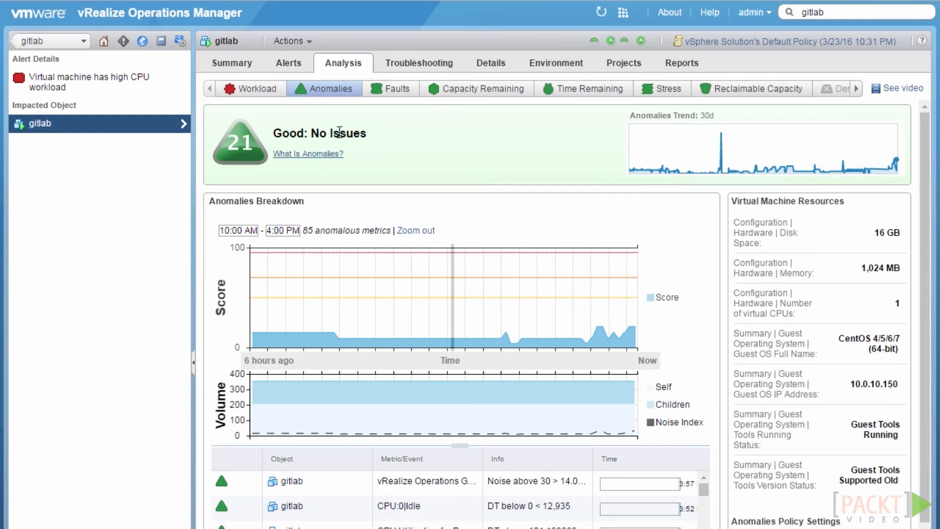
left_click(325, 155)
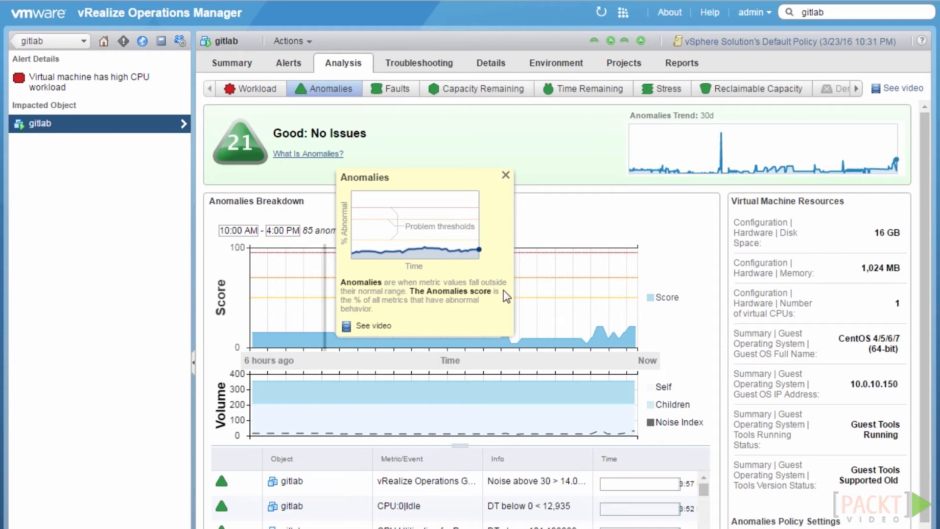
left_click(438, 68)
Browse gitlab's All Metrics CPU list with the Demand (%) chart peaking at 101.33
left_click(504, 177)
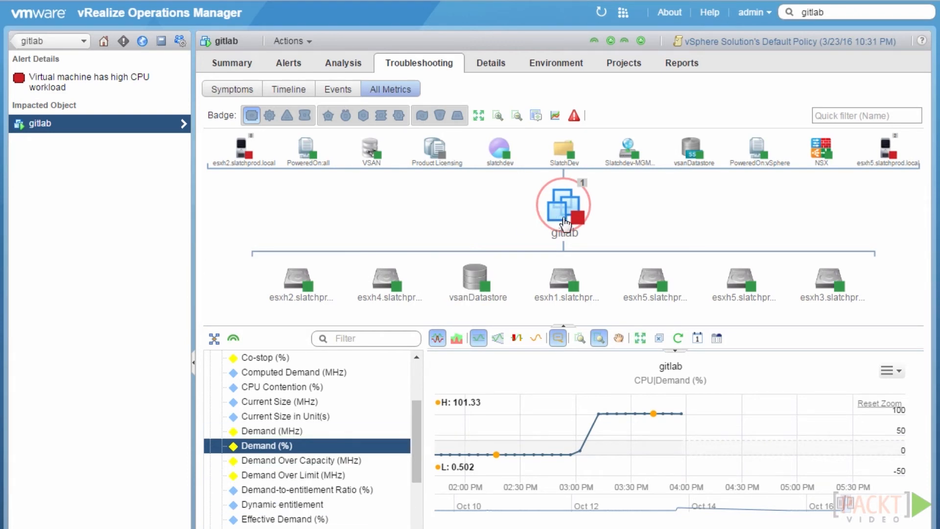
scroll(417, 423, "up", 1)
scroll(417, 374, "up", 5)
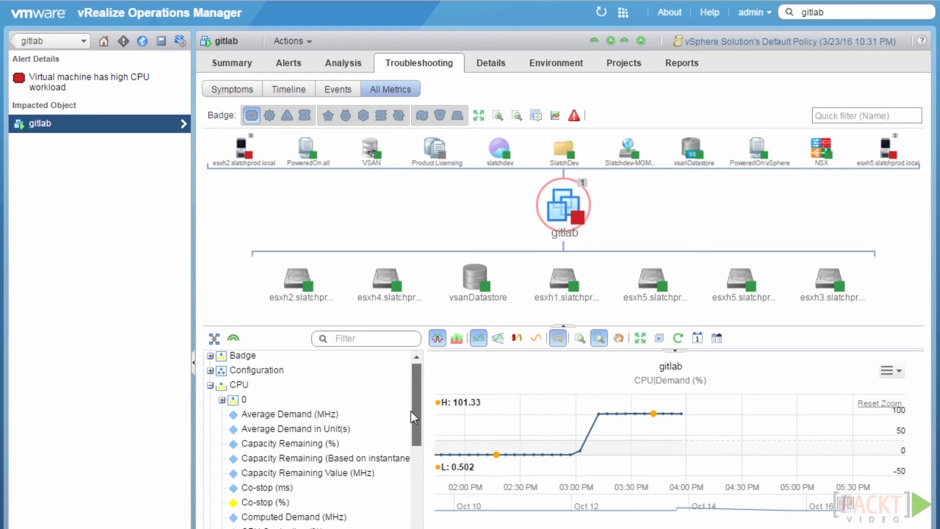
scroll(410, 424, "down", 5)
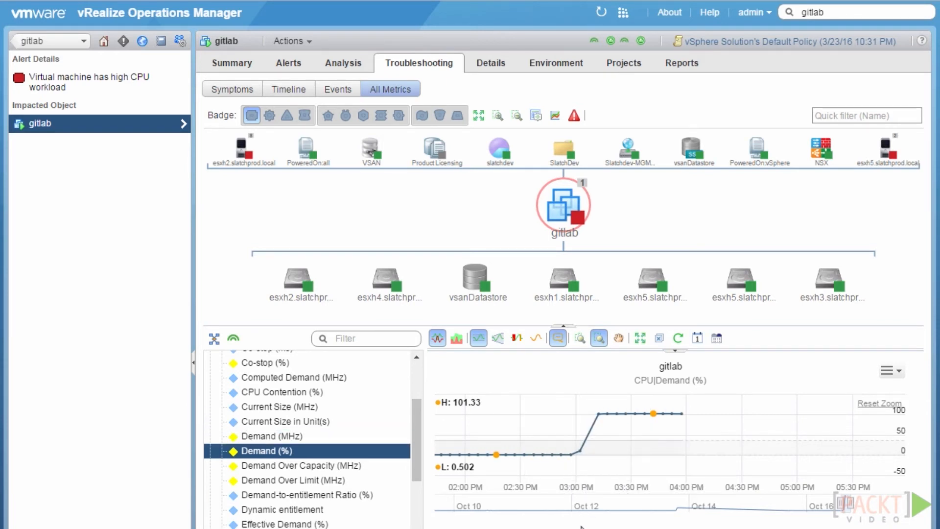
mouse_move(666, 447)
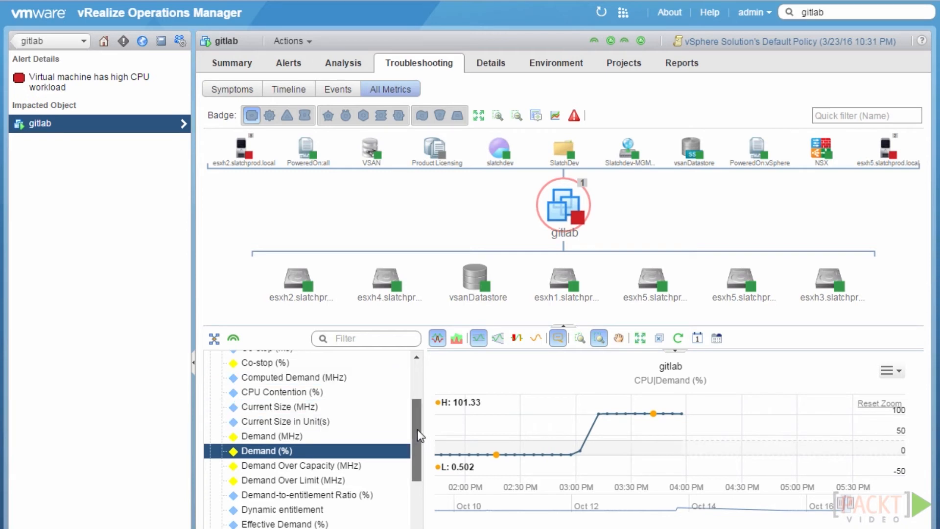
scroll(417, 430, "up", 1)
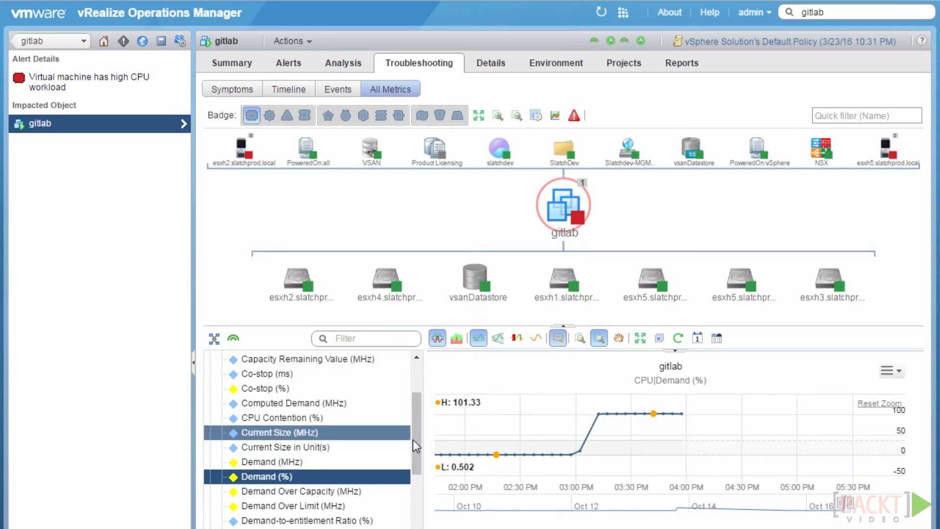
scroll(410, 498, "down", 1)
scroll(409, 497, "down", 5)
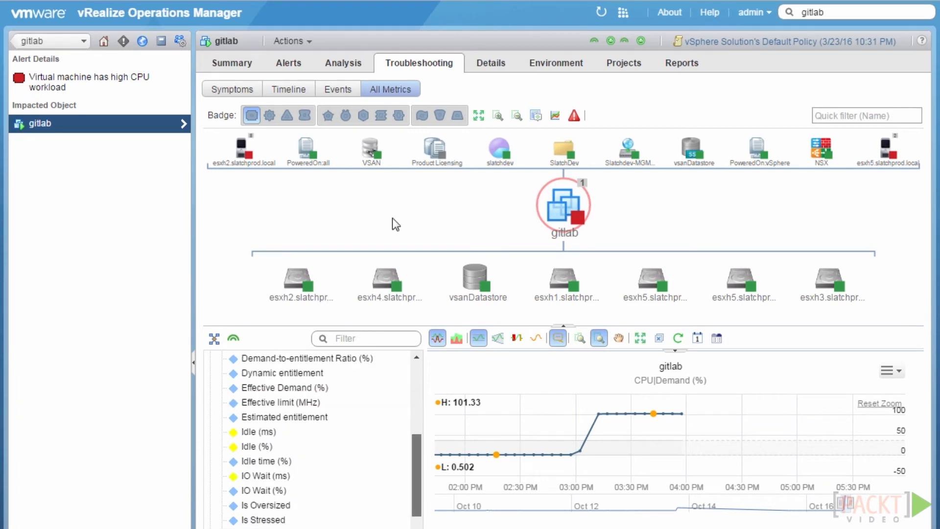
Return to gitlab's Anomalies analysis showing score 21 and 85 anomalous metrics
left_click(362, 70)
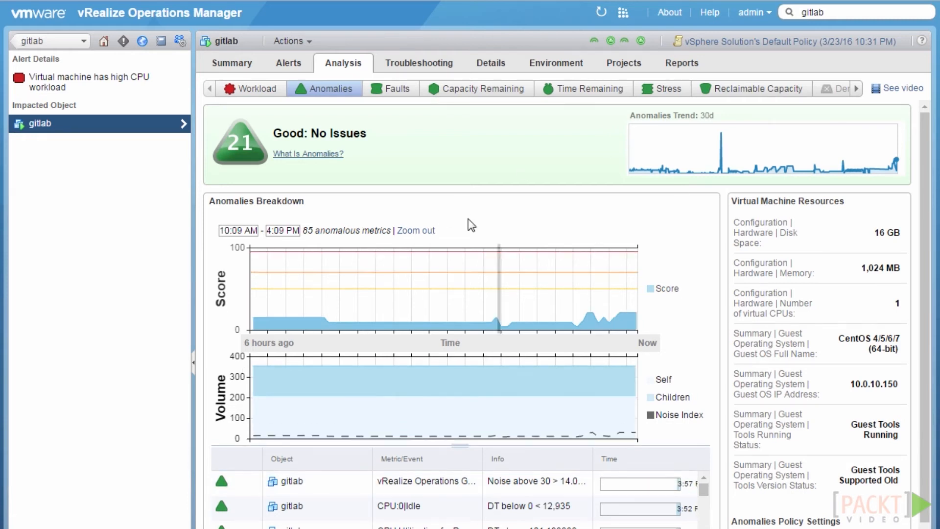
View gitlab's Faults analysis (score 0, no issues) and inspect its related objects' info cards
left_click(395, 94)
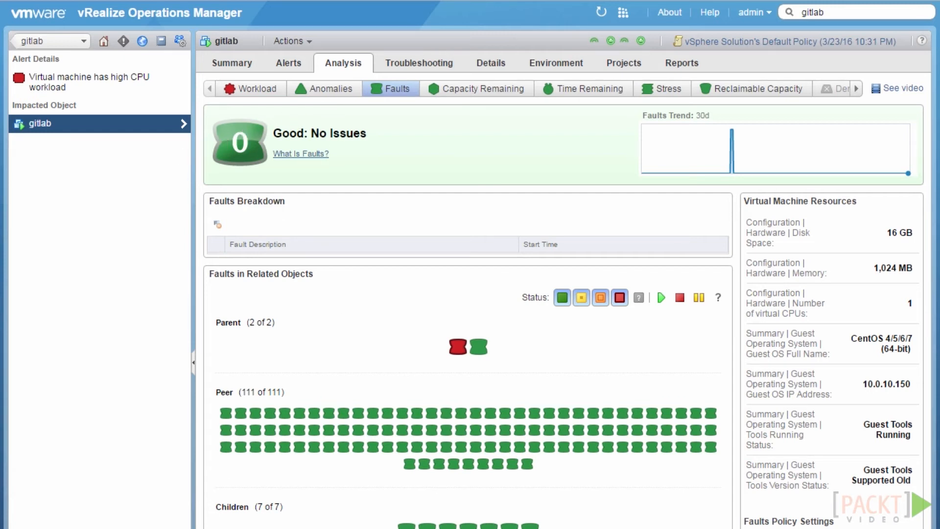
mouse_move(386, 421)
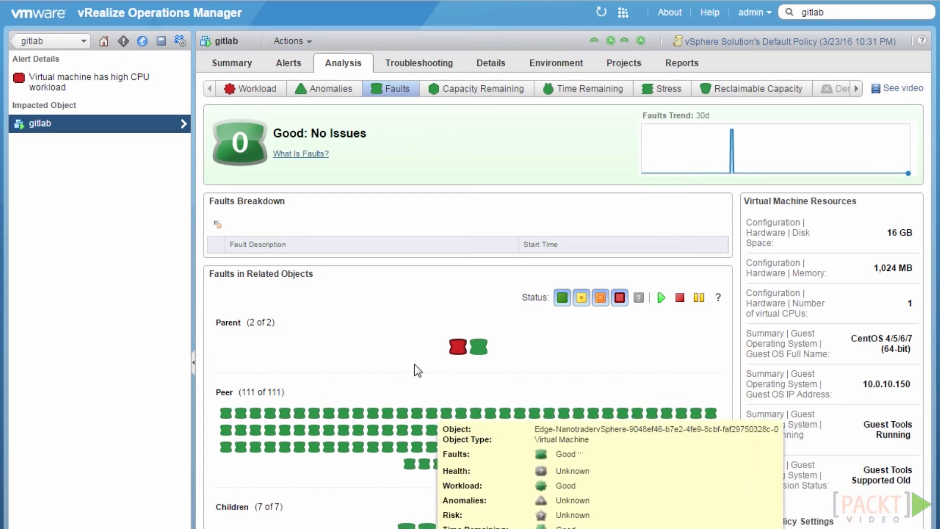
mouse_move(456, 350)
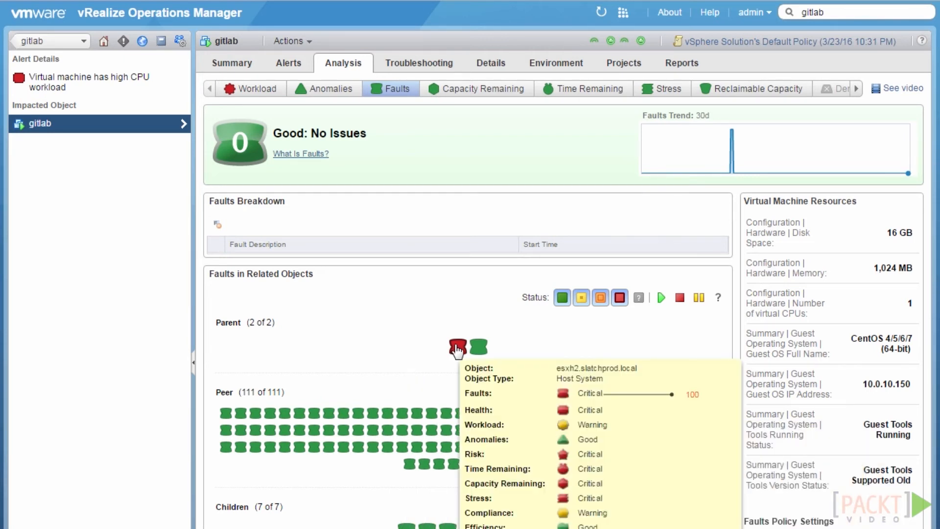
Open parent host esxh2.slatchprod.local and cancel its Link state down fault
left_click(456, 350)
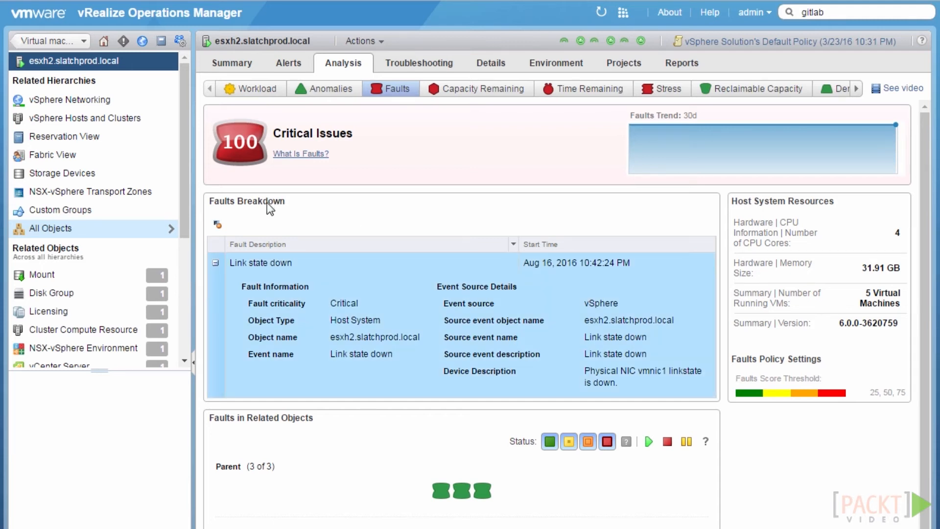
left_click(219, 226)
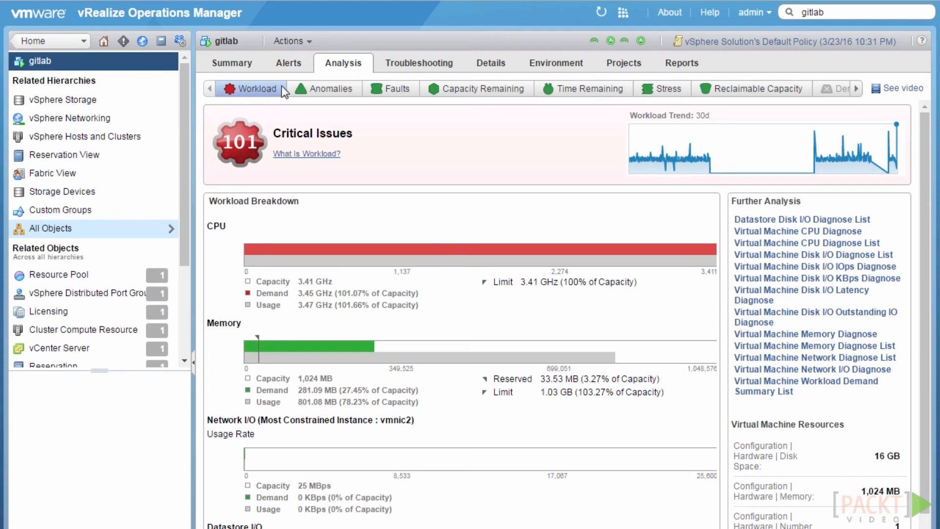
Review gitlab's Anomalies and Faults analysis sub-tabs
left_click(322, 93)
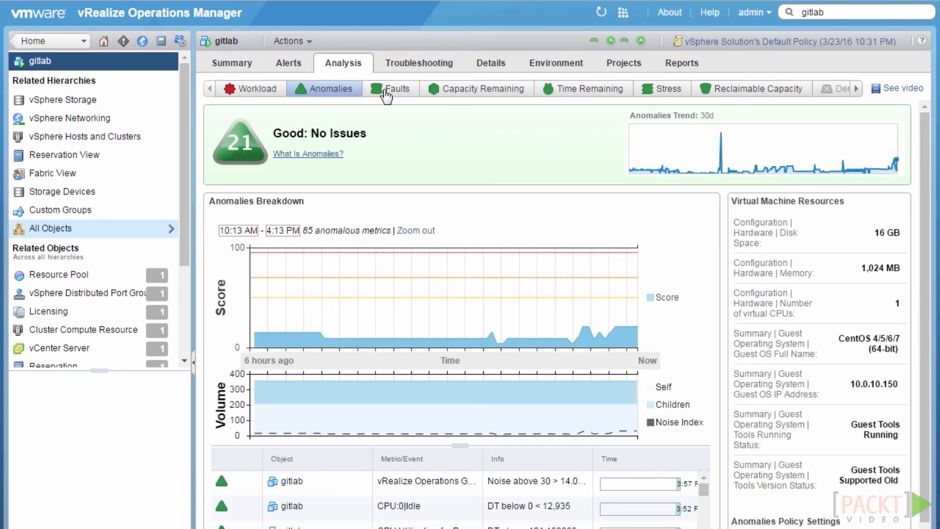
left_click(387, 93)
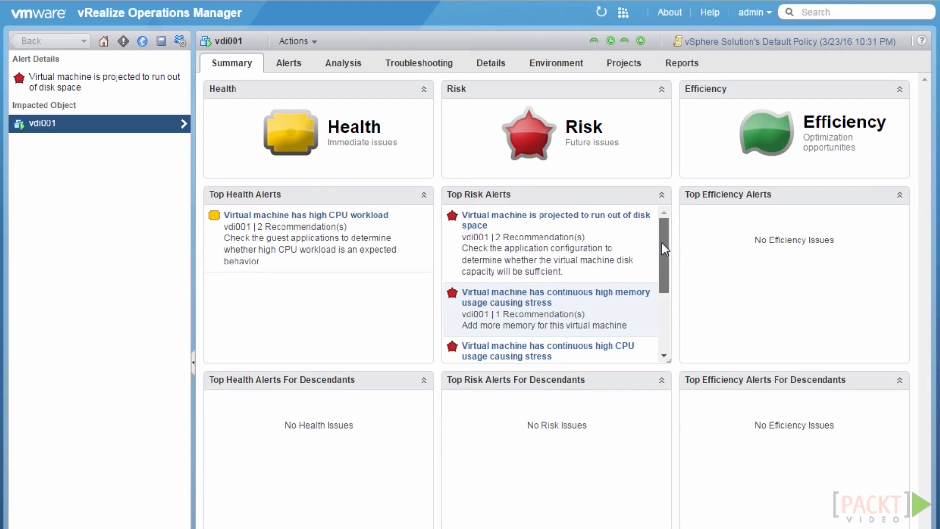
scroll(663, 243, "down", 1)
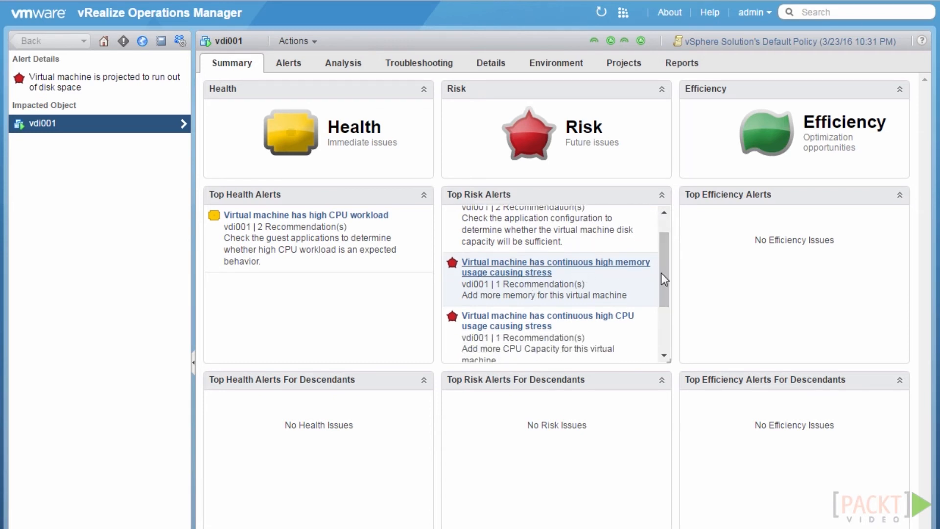
left_click_drag(659, 263, 660, 289)
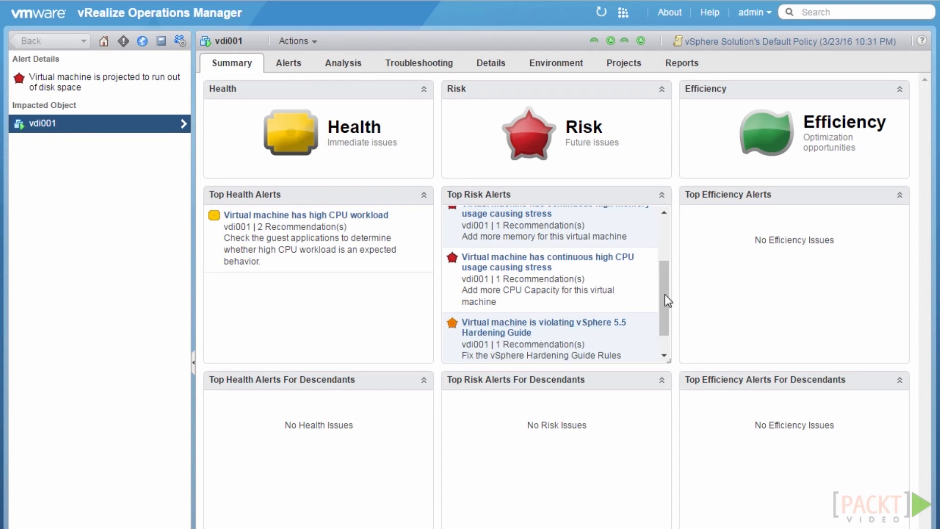
left_click_drag(664, 294, 661, 216)
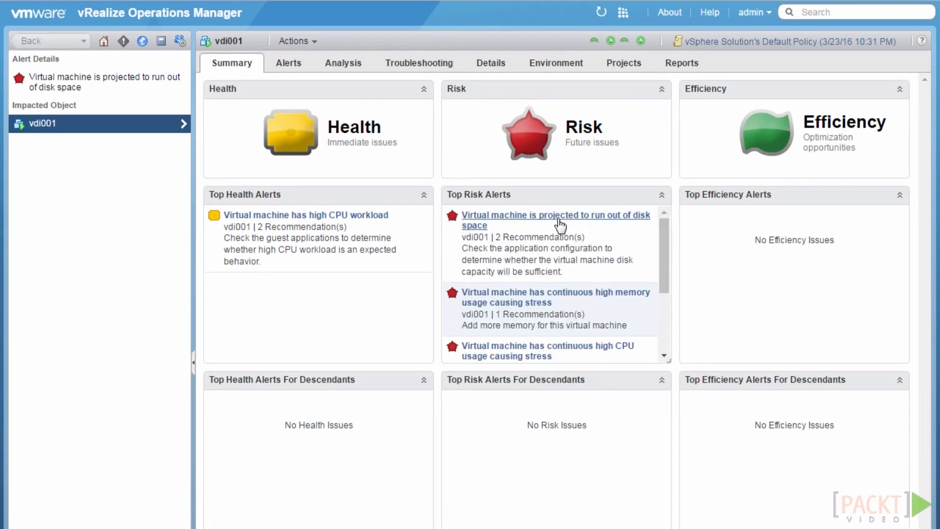
Open the details of vdi001's projected disk-space exhaustion alert
left_click(561, 225)
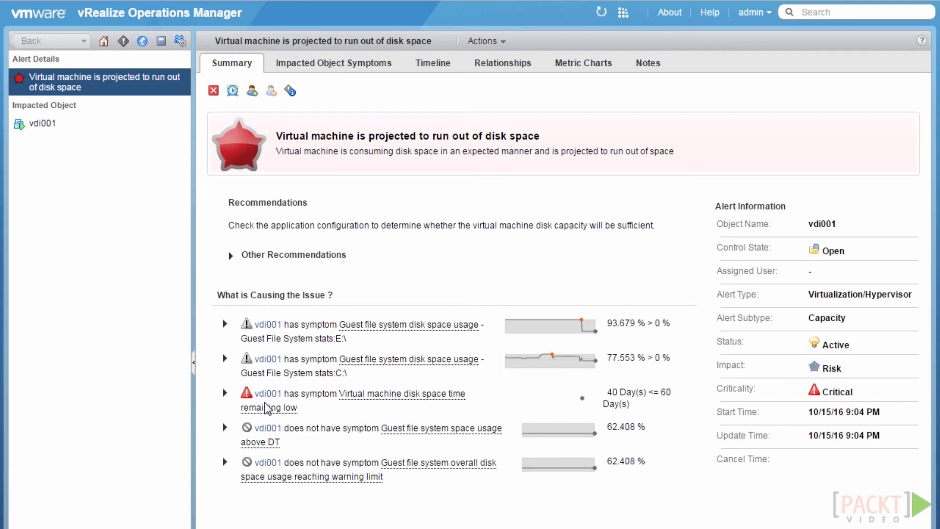
mouse_move(591, 400)
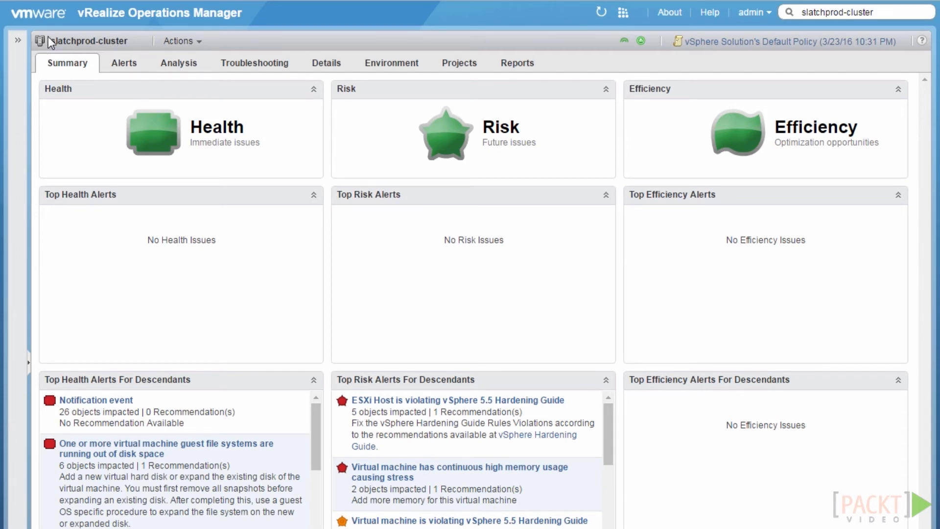
Show slatchprod-cluster's Capacity Remaining analysis: score 12, 258.83 GB usable of 287.59 GB
left_click(187, 67)
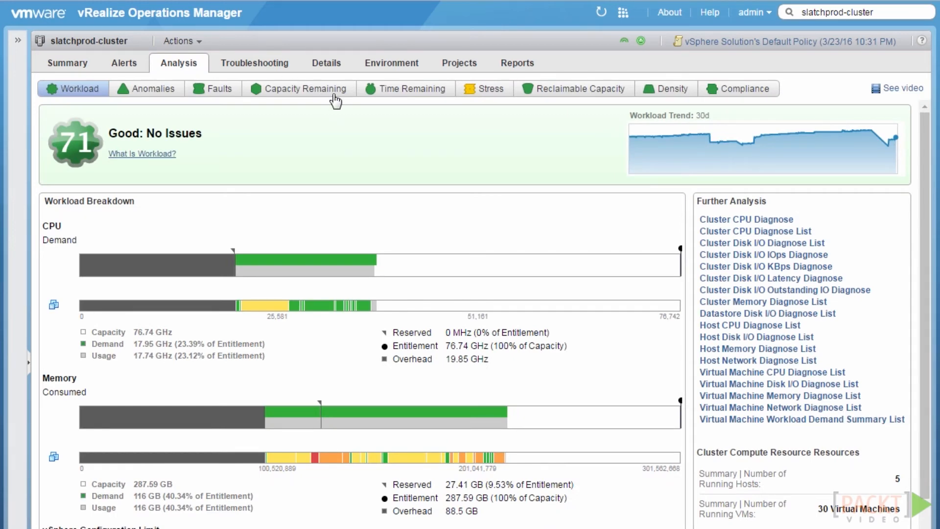
left_click(335, 95)
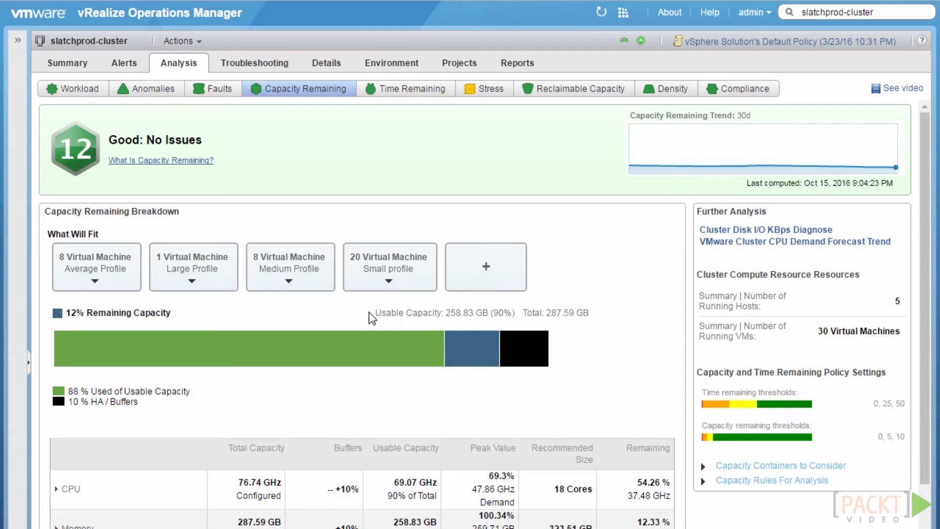
Expand CPU Demand and Memory Consumed rows, then view the cluster's Time Remaining analysis
scroll(369, 312, "down", 2)
scroll(370, 328, "down", 1)
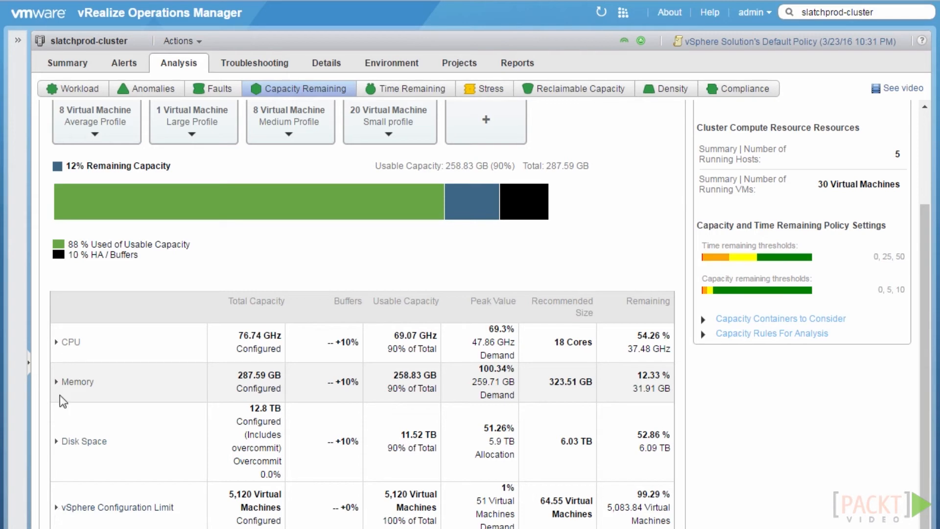
left_click(57, 342)
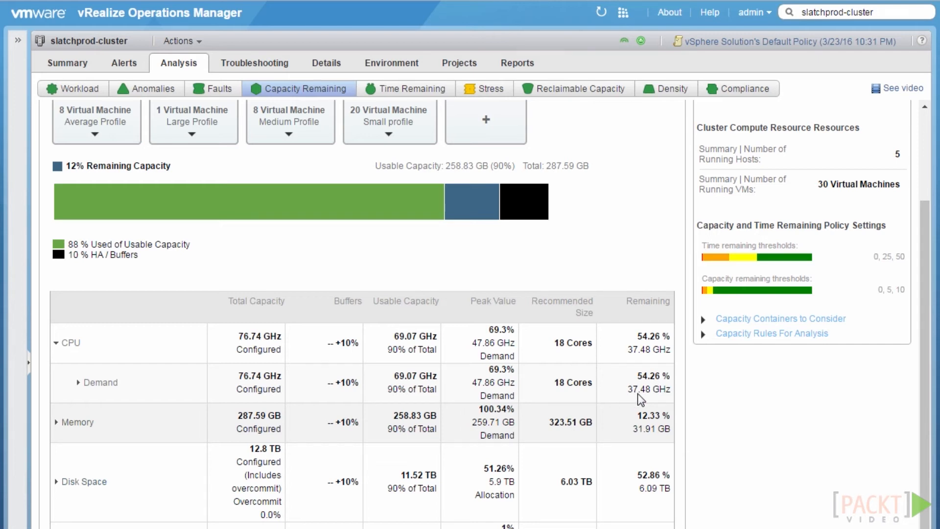
left_click(56, 423)
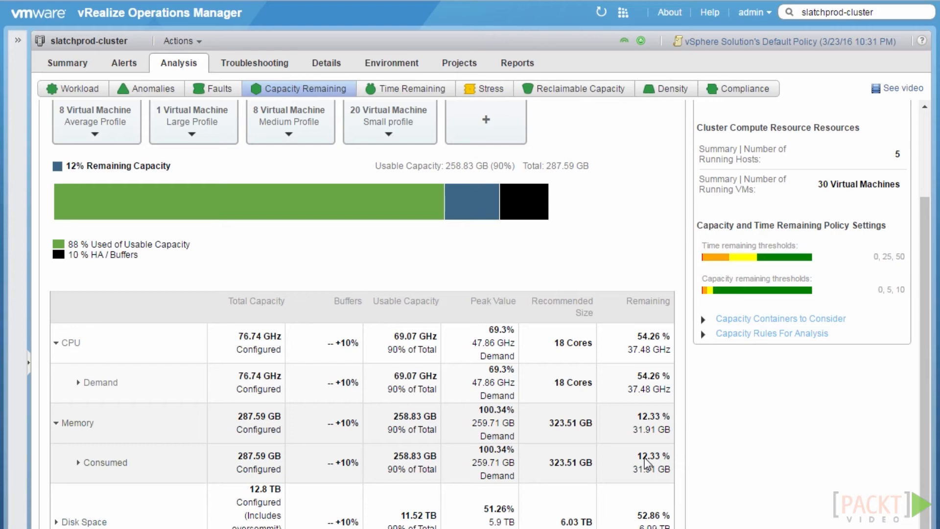
scroll(644, 457, "up", 3)
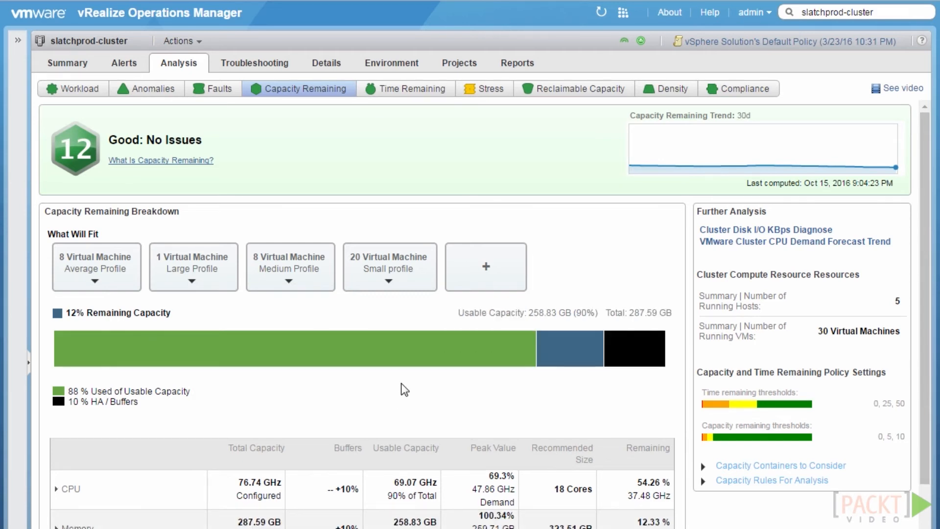
left_click(404, 93)
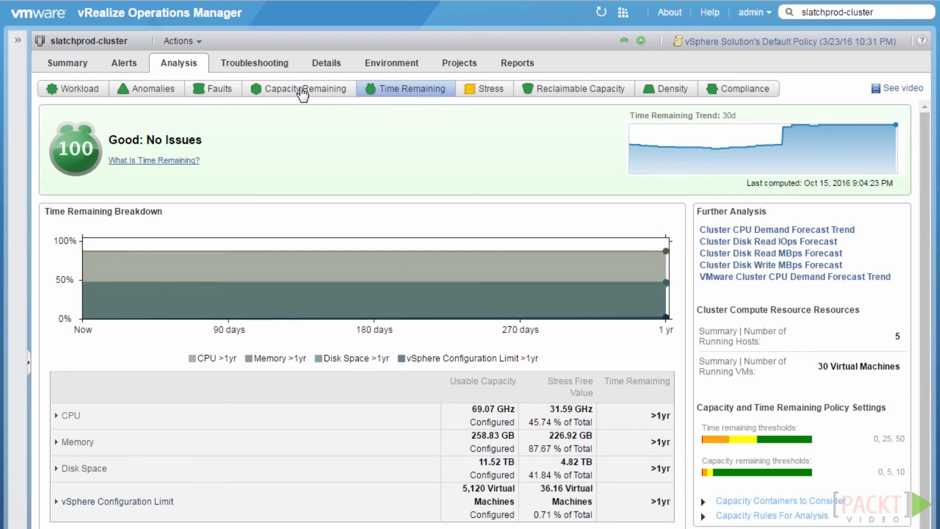
In Time Remaining, expand Memory > Consumed to view the Demand vs. Usable Capacity forecast
left_click(303, 91)
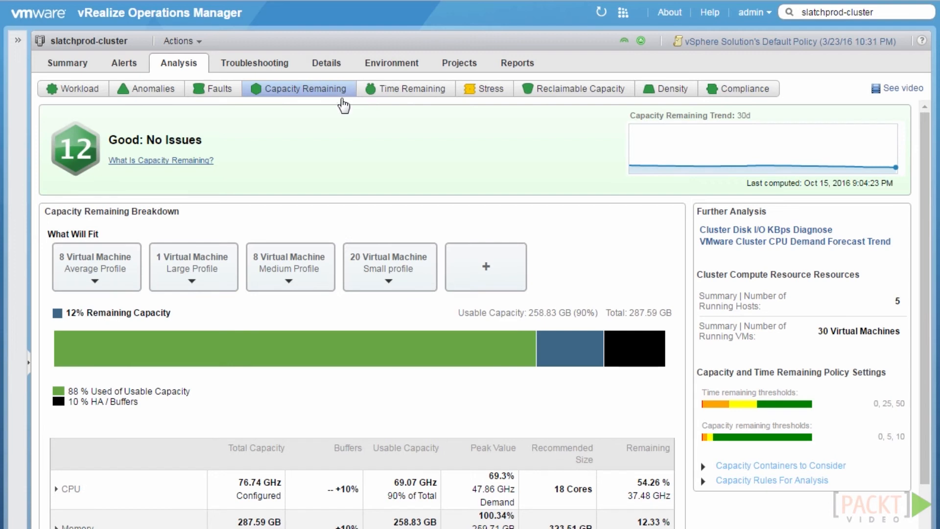
left_click(417, 90)
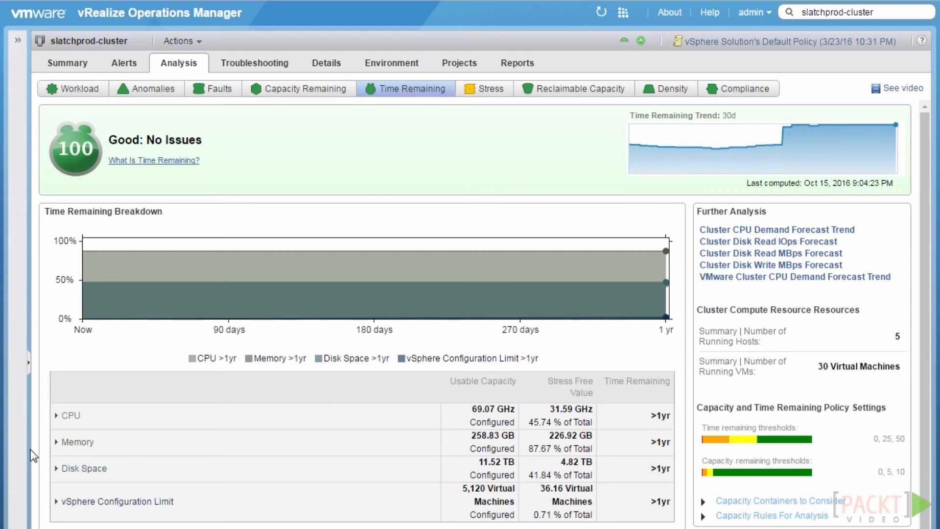
left_click(57, 442)
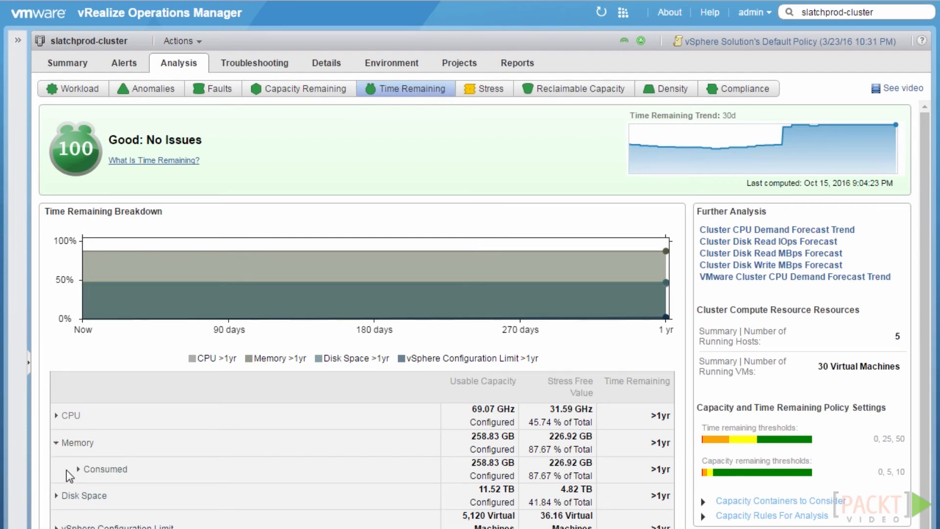
left_click(78, 471)
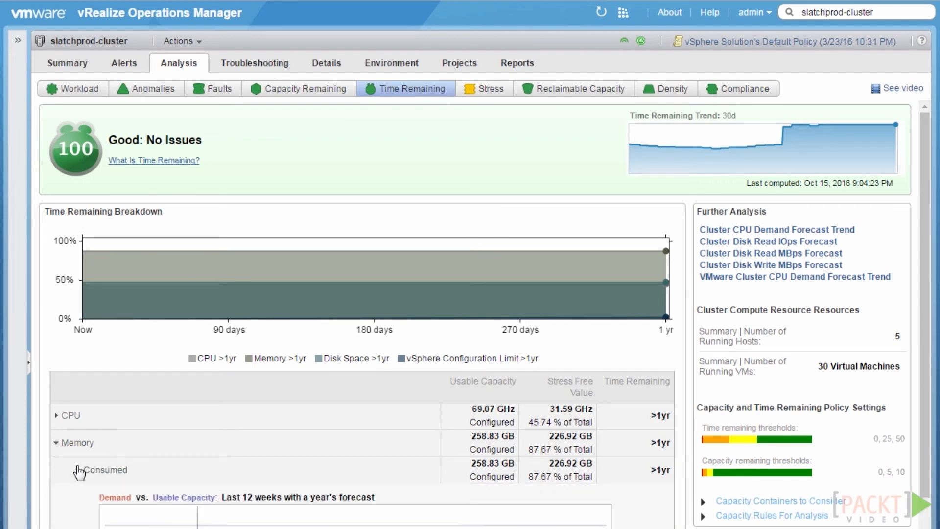
scroll(328, 483, "down", 2)
scroll(328, 482, "down", 5)
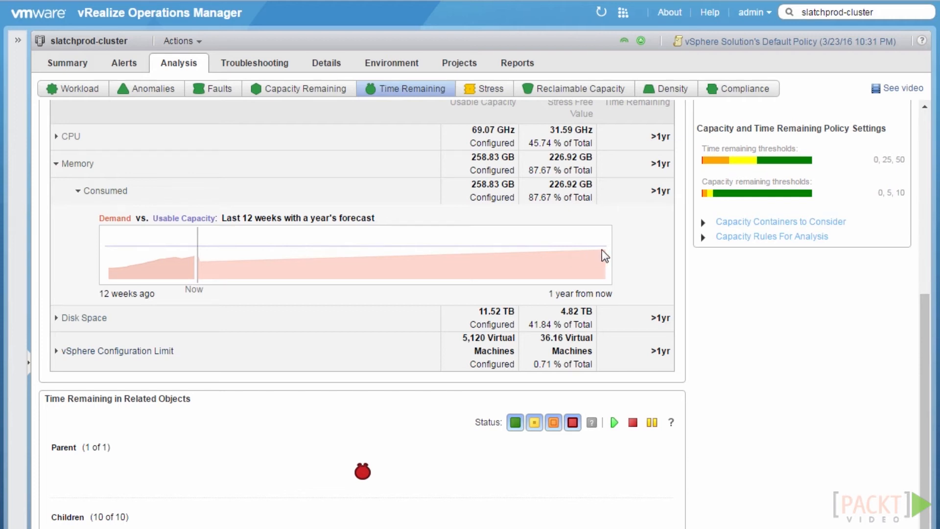
scroll(601, 248, "up", 5)
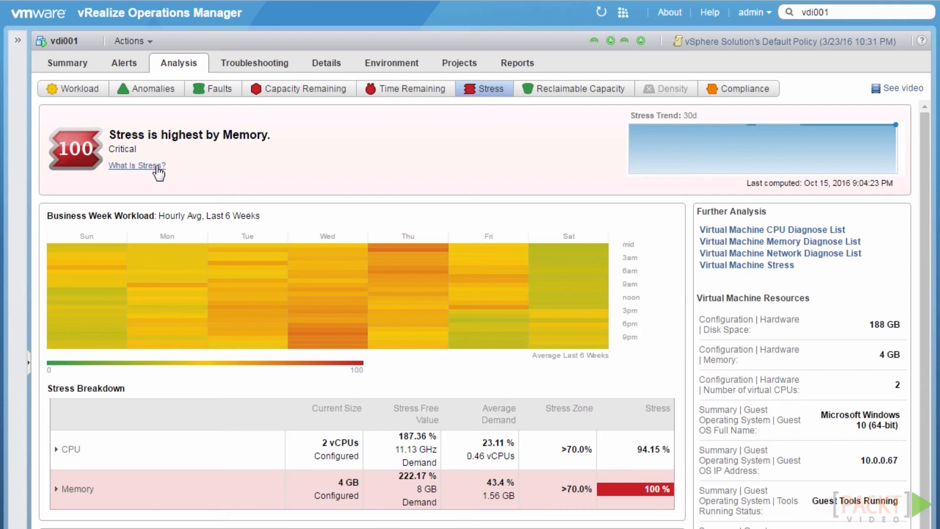
Read and dismiss the 'What Is Stress?' explanation on vdi001's Stress analysis
left_click(158, 167)
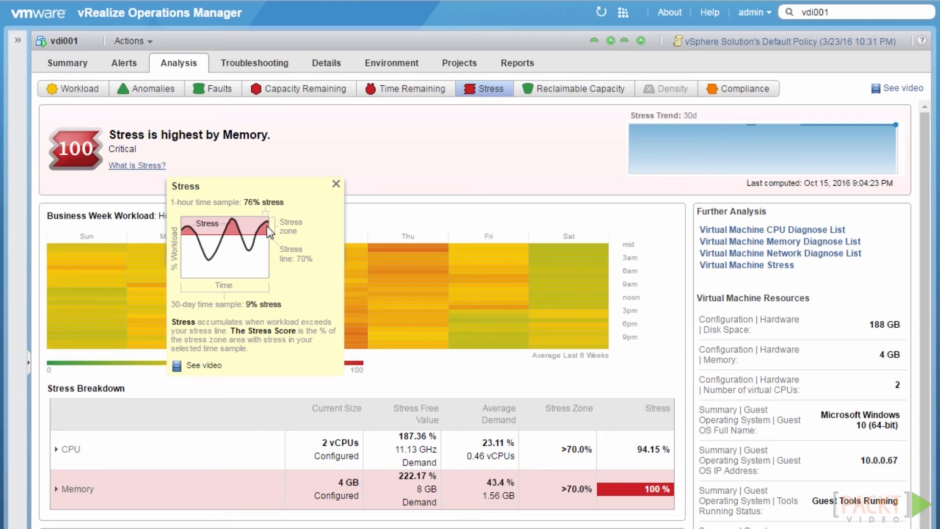
left_click(336, 184)
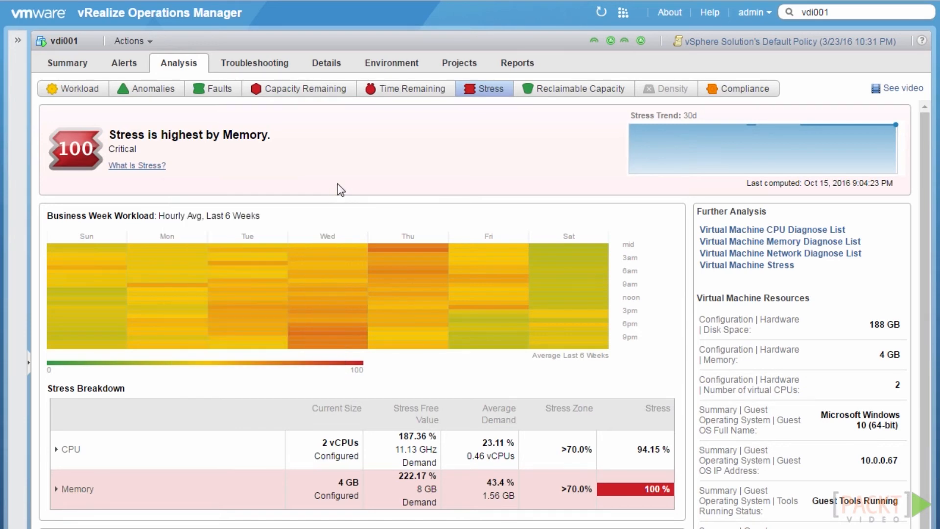
scroll(338, 189, "down", 2)
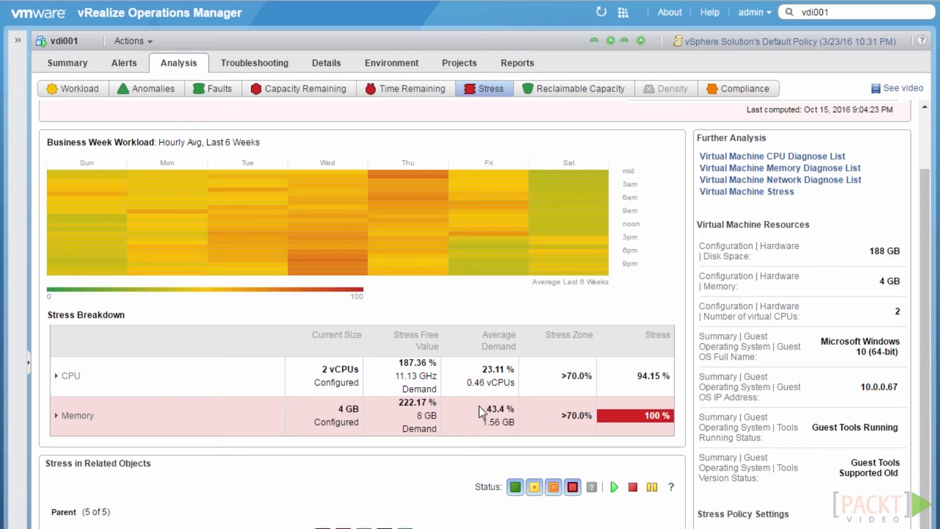
scroll(468, 431, "up", 2)
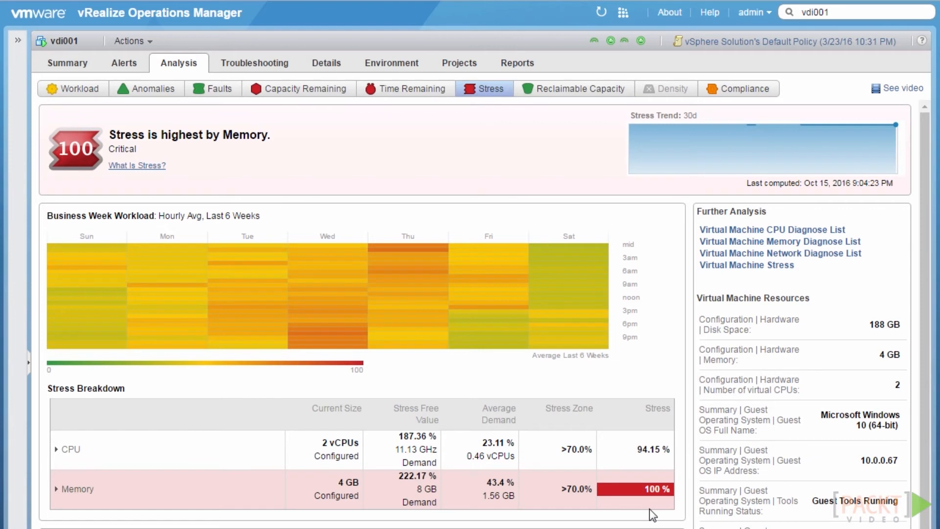
Expand vdi001's Memory stress details, then show slatchprod-cluster's Time Remaining analysis
left_click(58, 490)
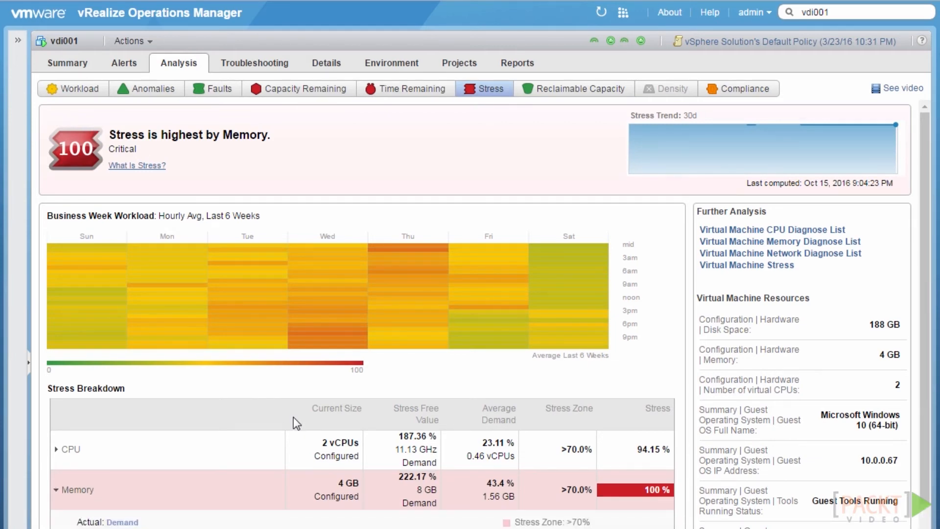
scroll(293, 416, "down", 5)
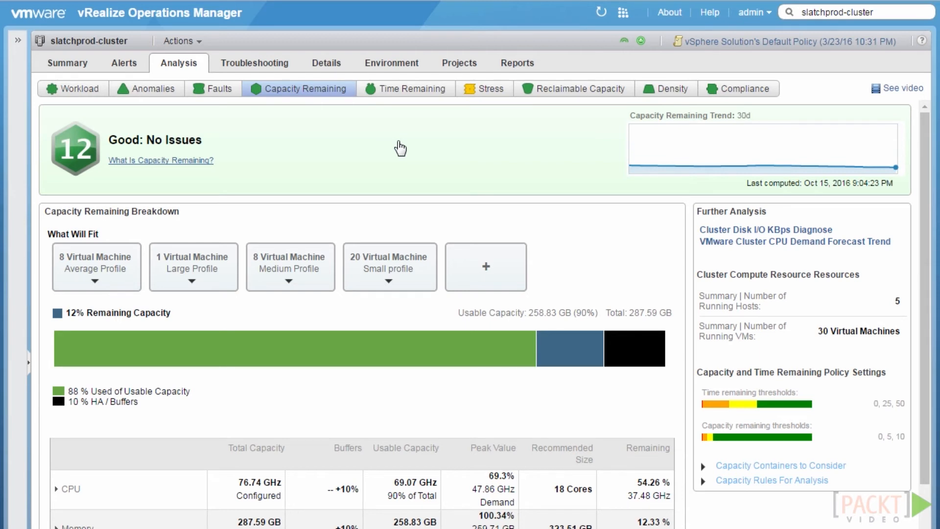
left_click(423, 93)
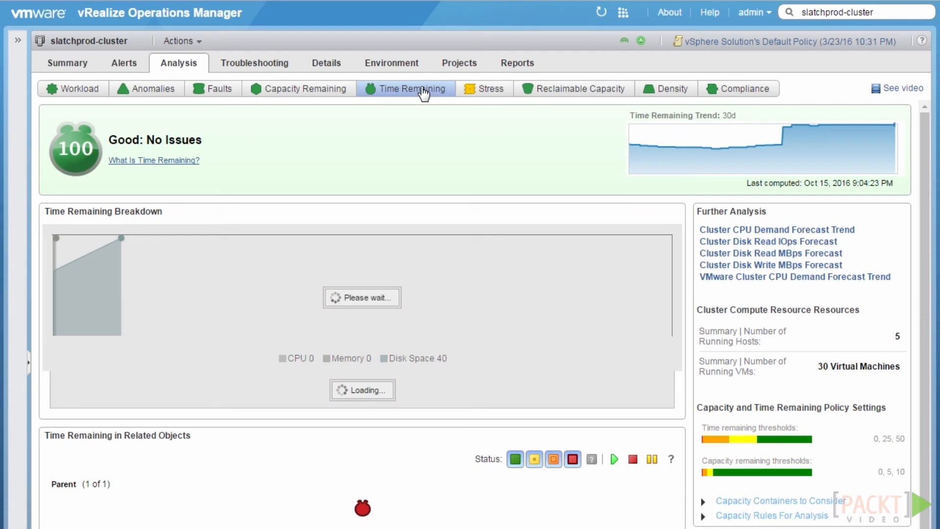
Open slatchprod-cluster's Stress analysis sub-tab
left_click(491, 96)
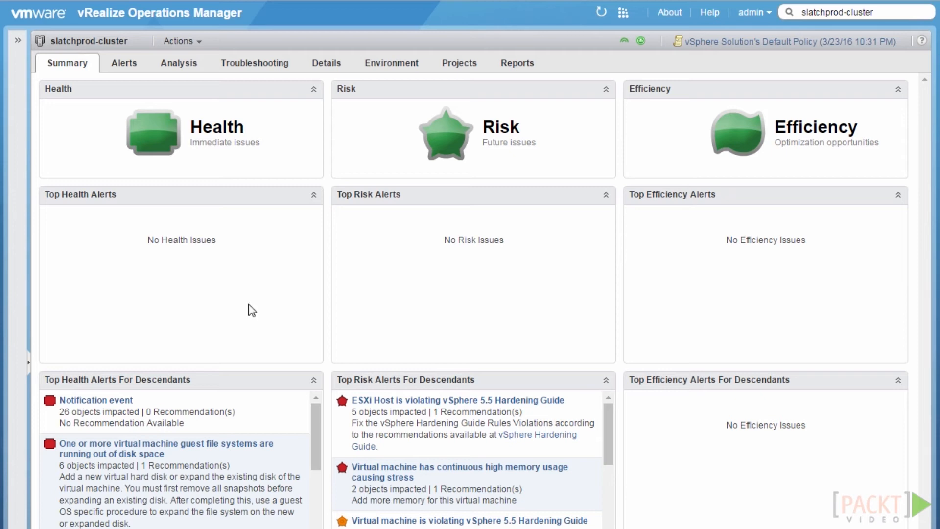
Show the cluster's Reclaimable Capacity: 47 vCPUs, 98.24 GB memory, 1,007.55 GB disk
left_click(194, 69)
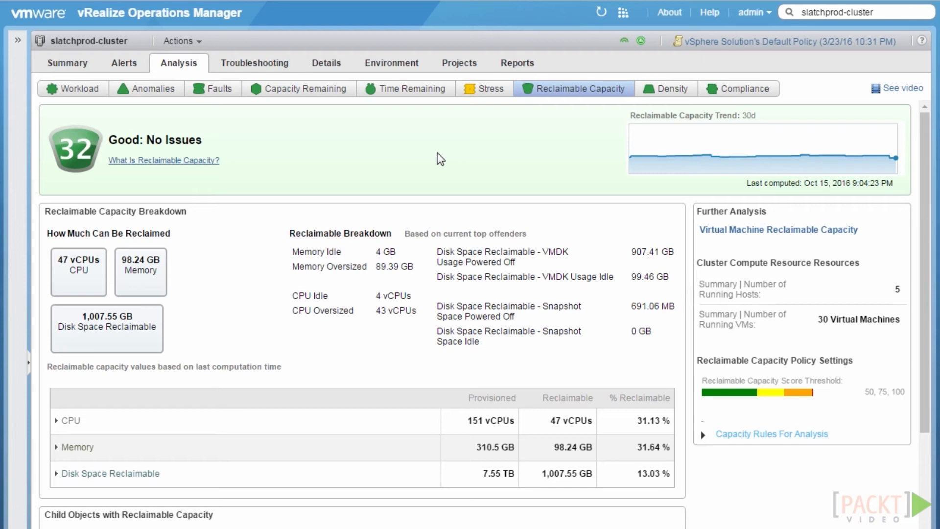
Expand the reclaimable capacity explanation and filter child objects to the Idle reason
left_click(193, 161)
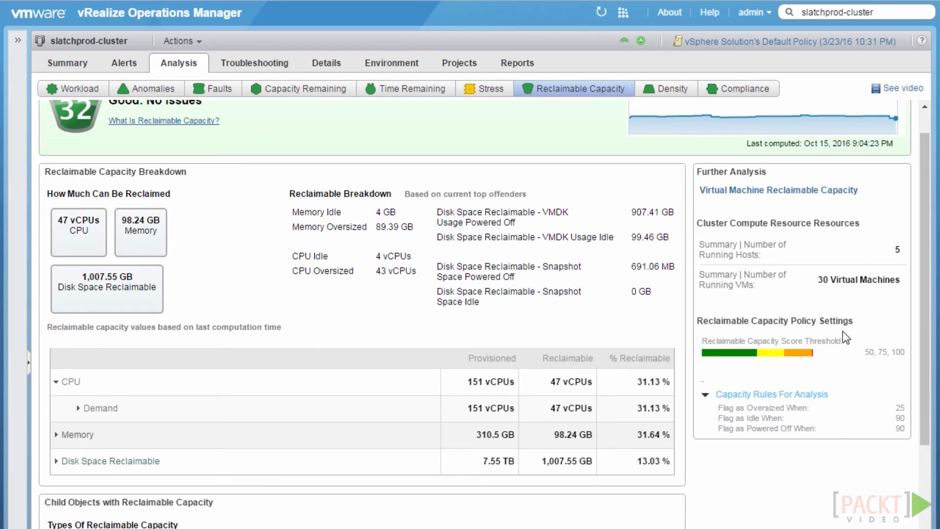
left_click_drag(923, 298, 921, 421)
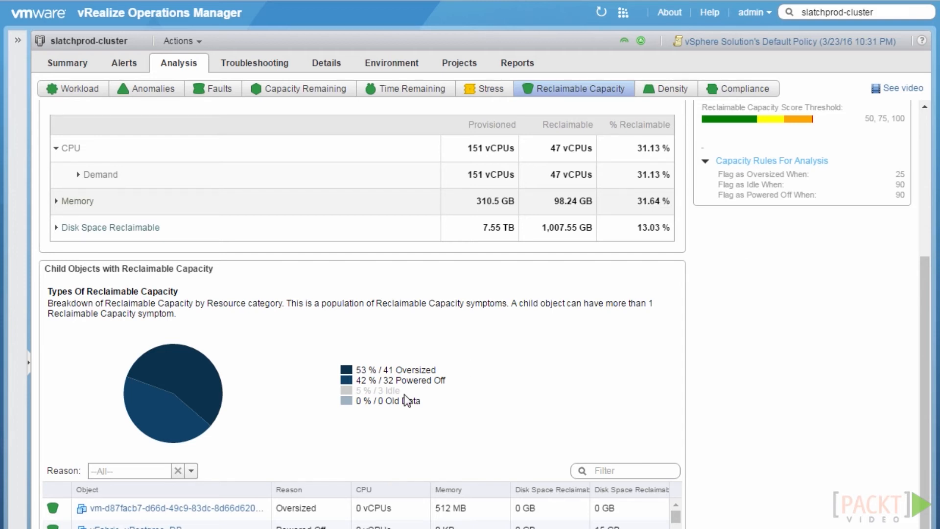
left_click(191, 470)
left_click(126, 520)
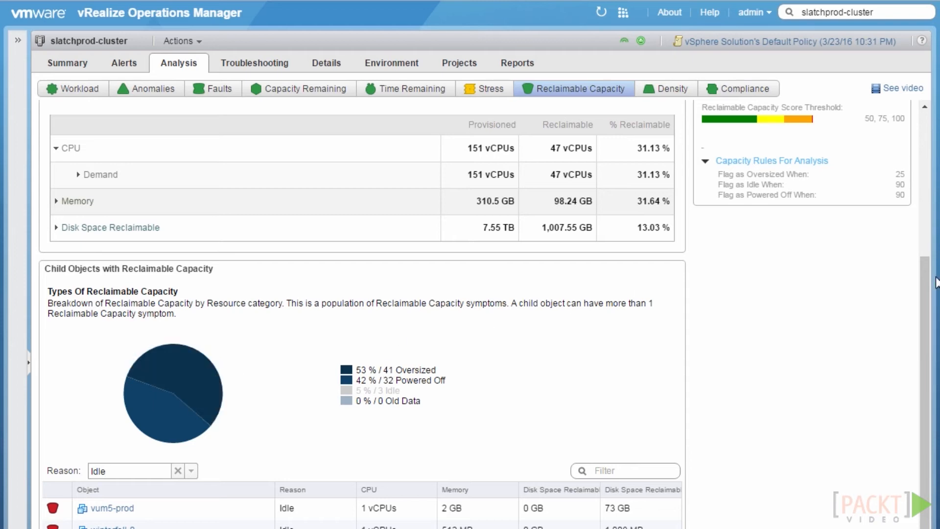
Filter the reclaimable child objects to the Powered Off reason
left_click_drag(926, 268, 918, 334)
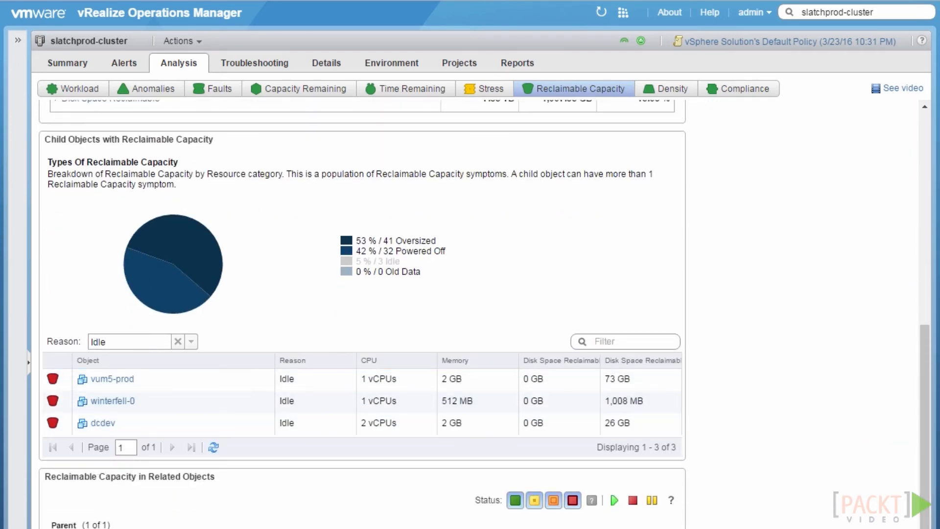
scroll(749, 319, "down", 2)
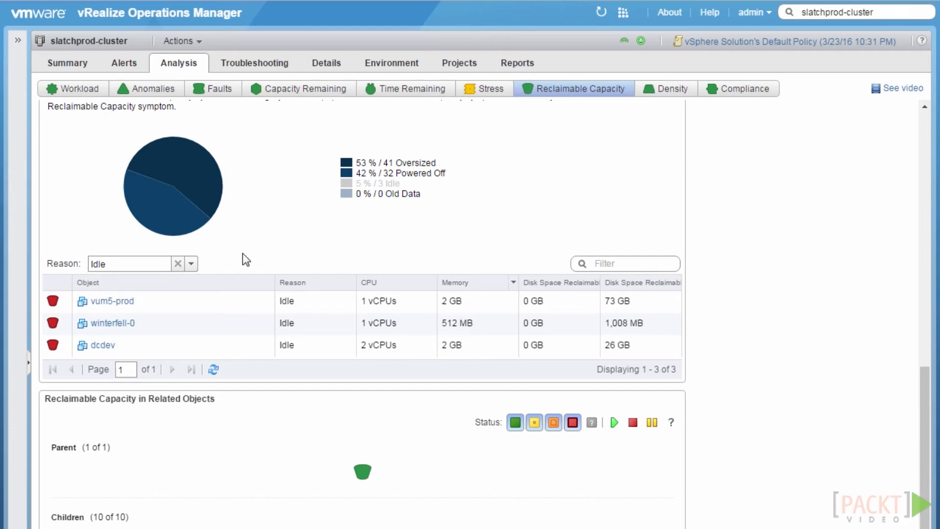
left_click(191, 263)
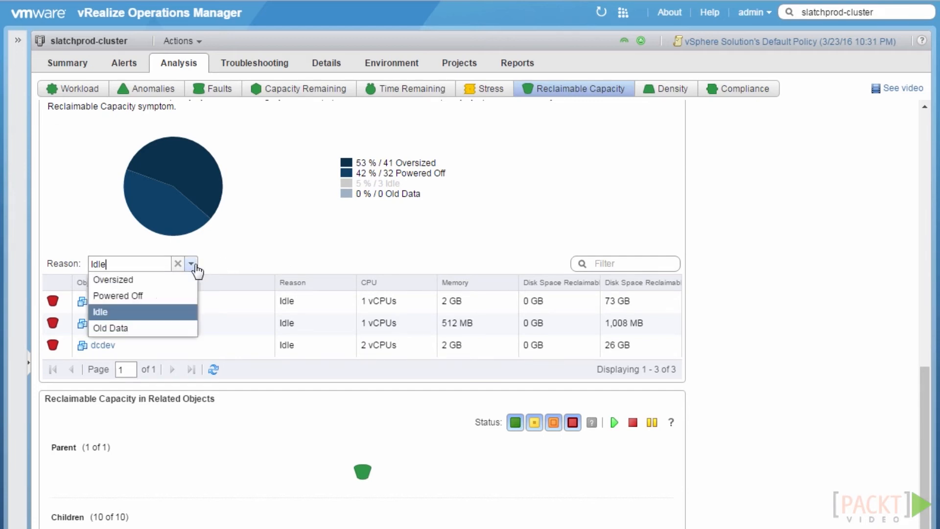
left_click(155, 296)
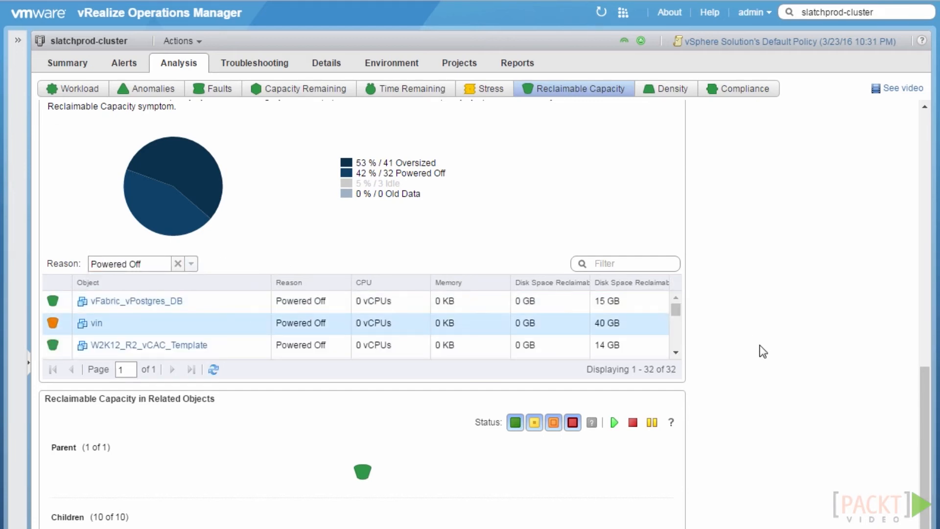
Filter to Oversized objects, then view the Density analysis: score 80, 7.23:1 VM-to-host ratio
left_click_drag(924, 375, 922, 334)
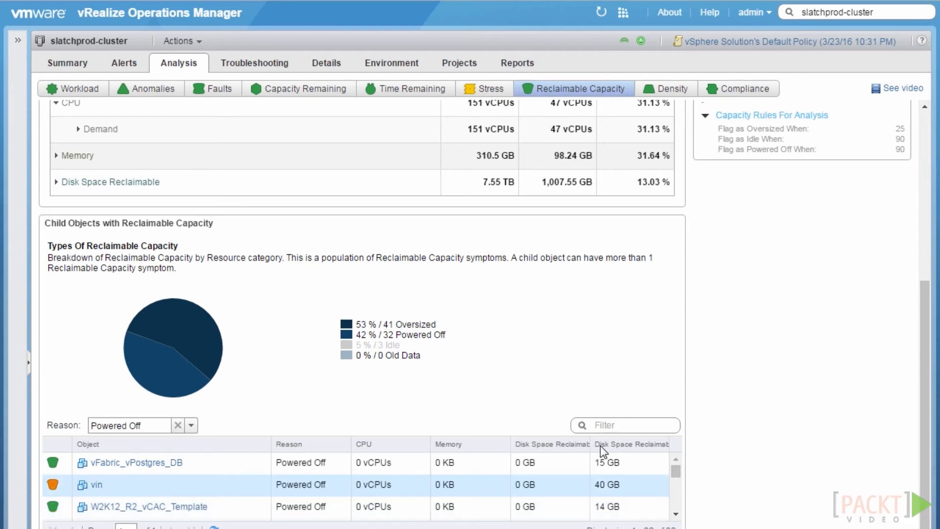
scroll(192, 269, "down", 3)
left_click(191, 264)
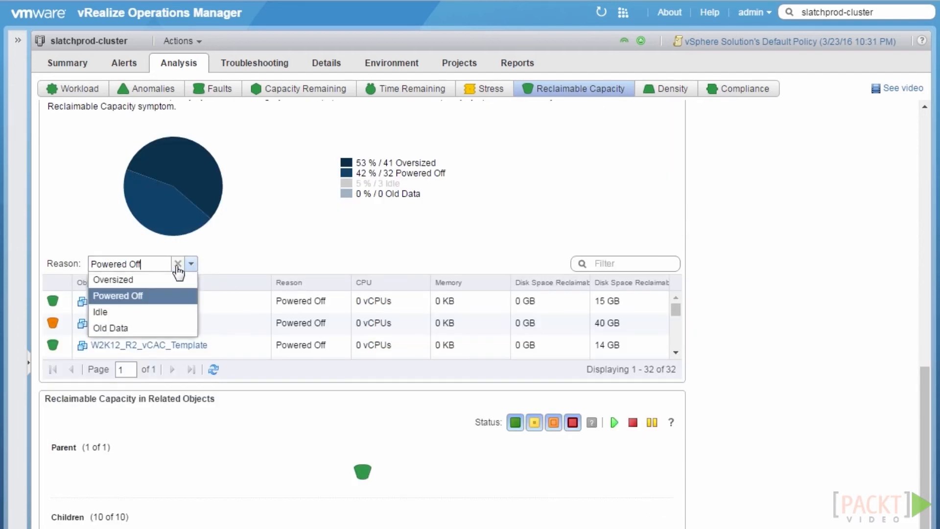
left_click(109, 277)
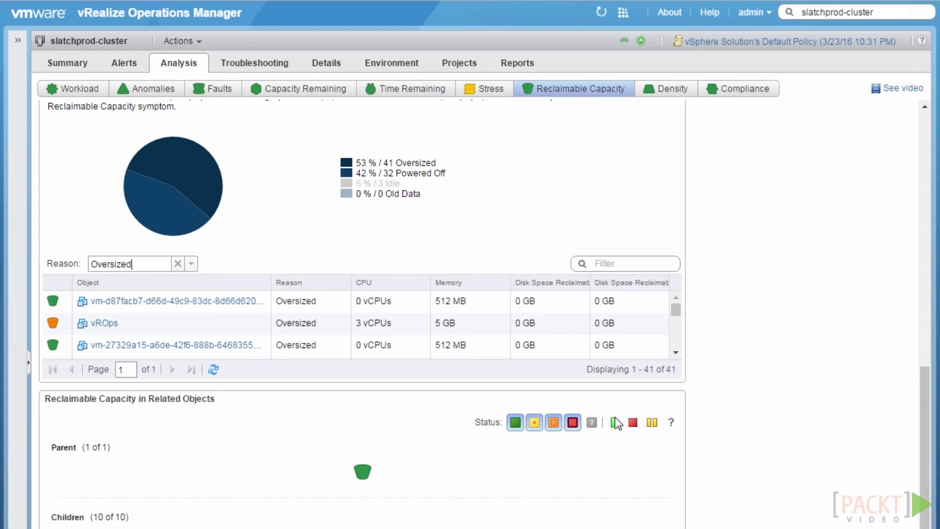
scroll(914, 143, "up", 15)
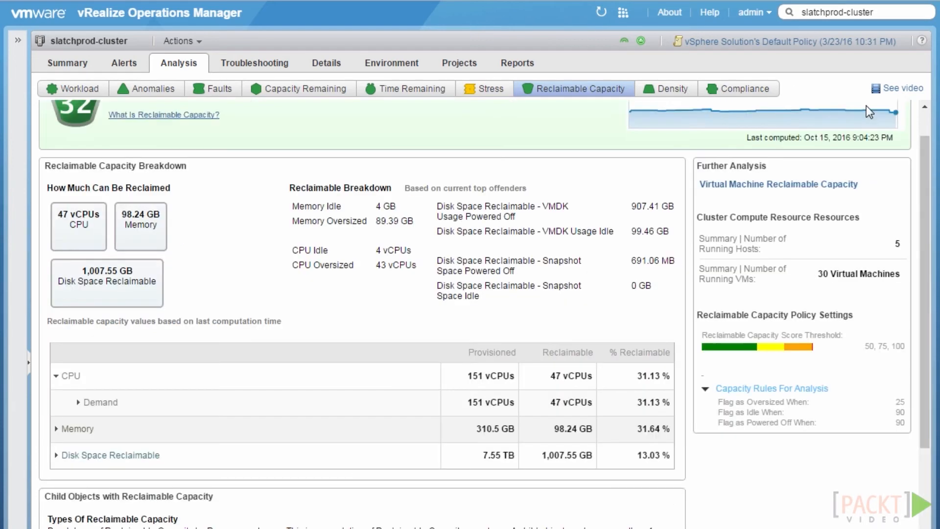
left_click(684, 90)
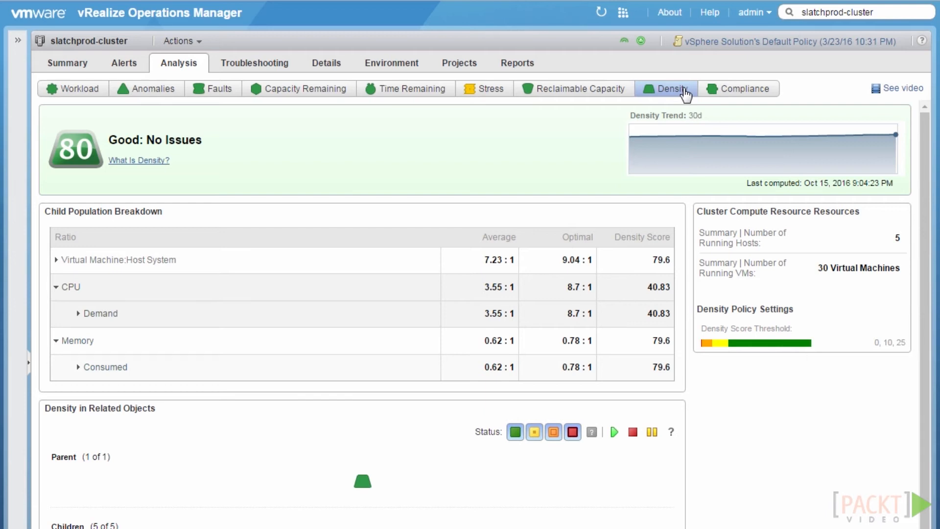
View the VM-to-host and consumed memory ratio trend charts, then return to Reclaimable Capacity (score 32)
left_click(56, 260)
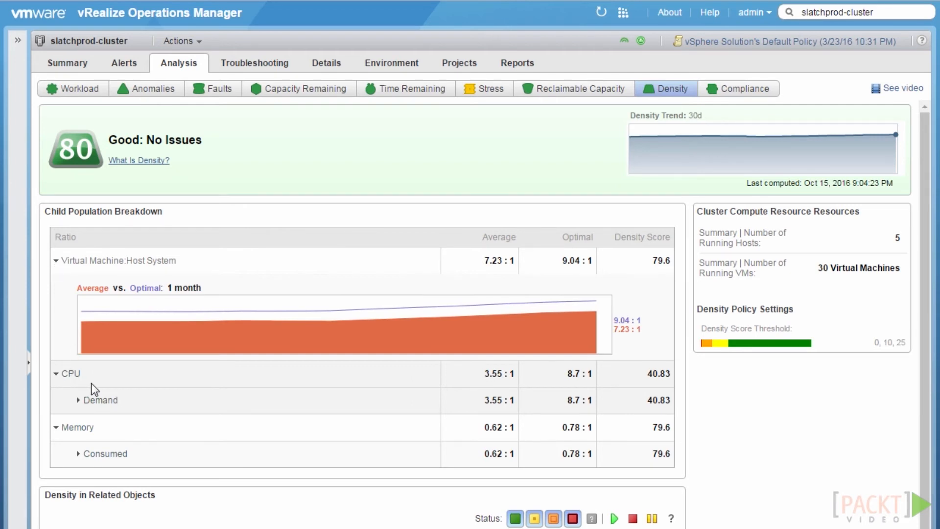
left_click(77, 454)
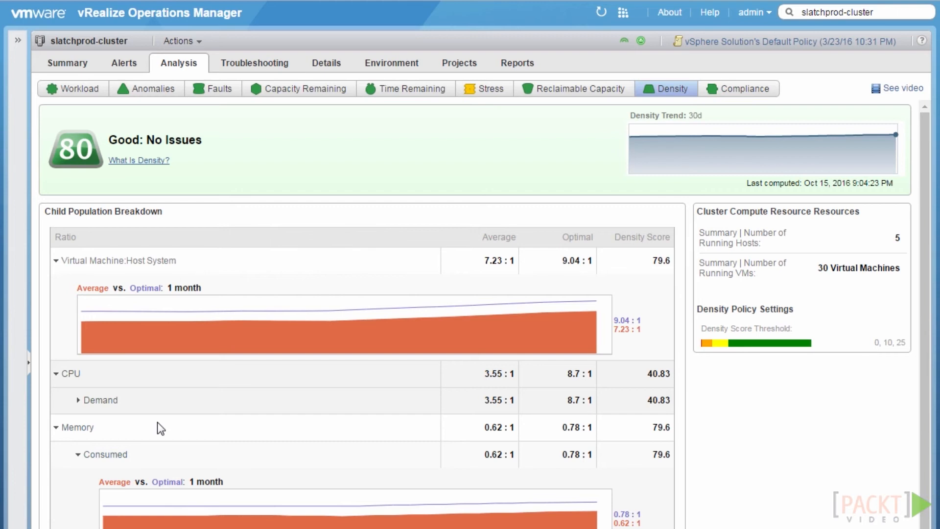
left_click(581, 88)
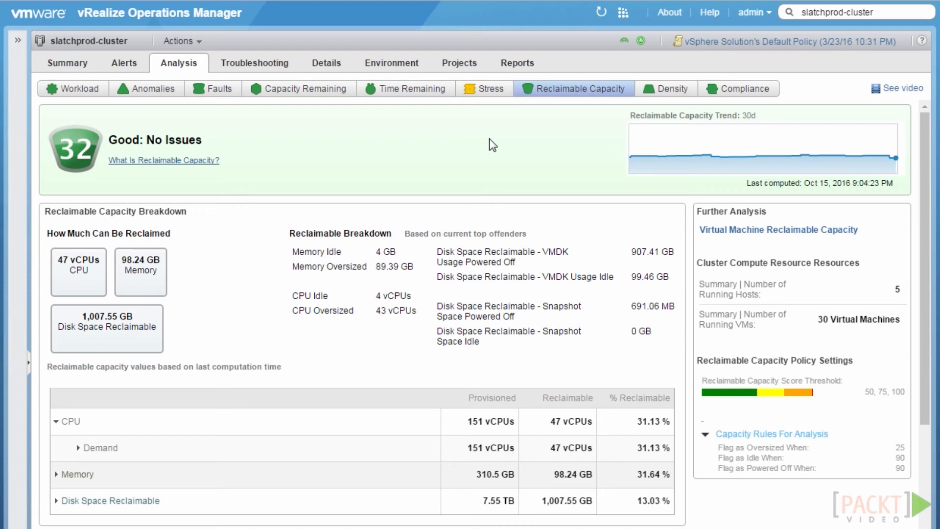
Switch back to slatchprod-cluster's Density analysis
left_click(662, 93)
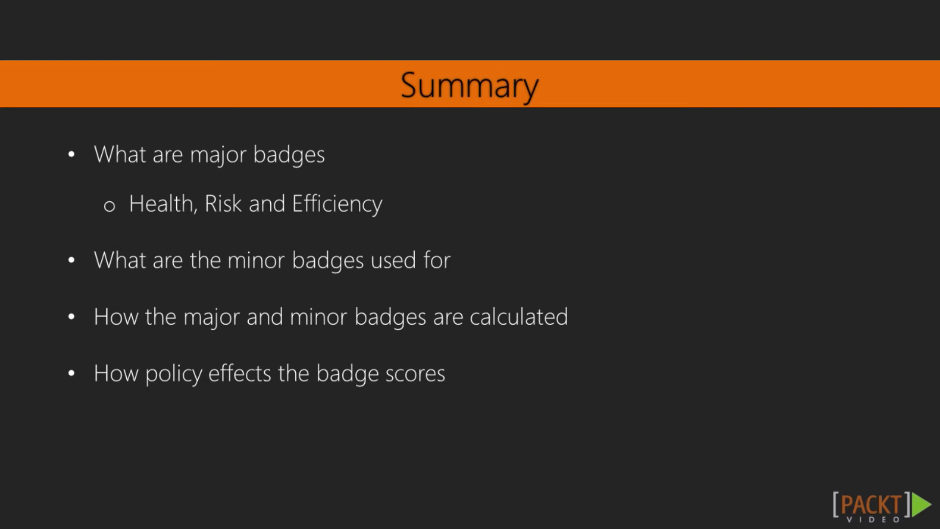
Advance the slides past the Summary to the Policies section slide
key("Right")
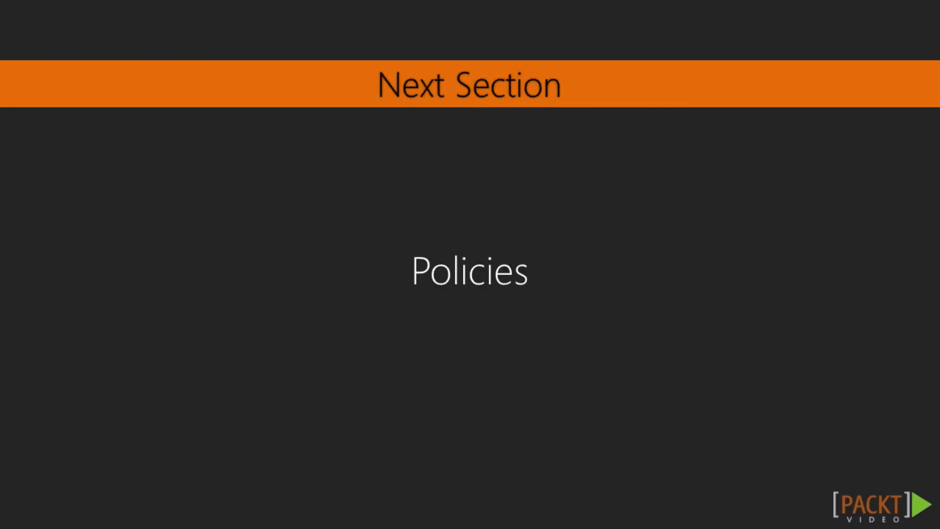
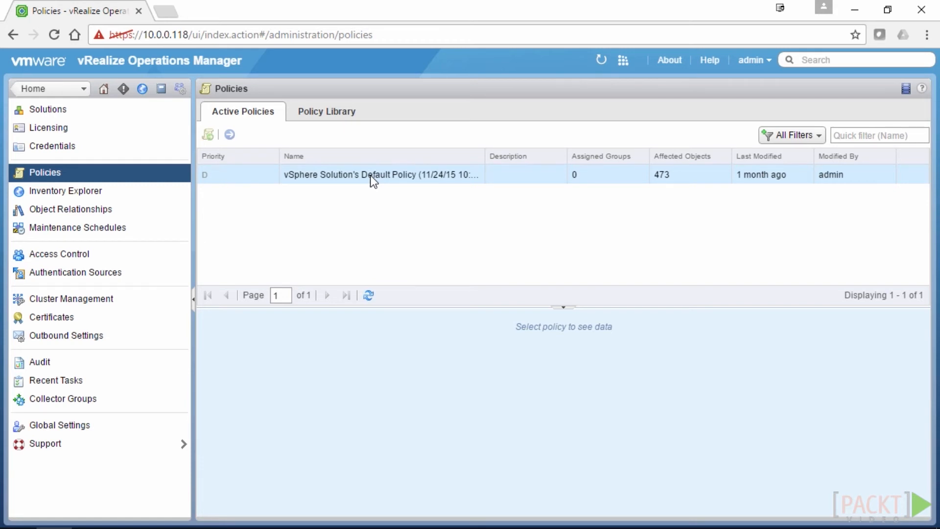
Open the Default Policy's settings summary and scroll through it
left_click(328, 172)
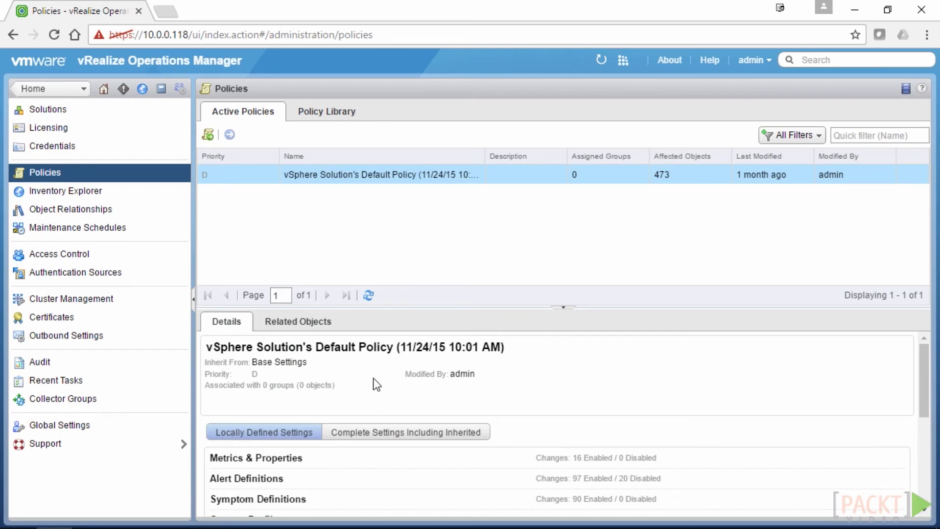
scroll(392, 442, "down", 3)
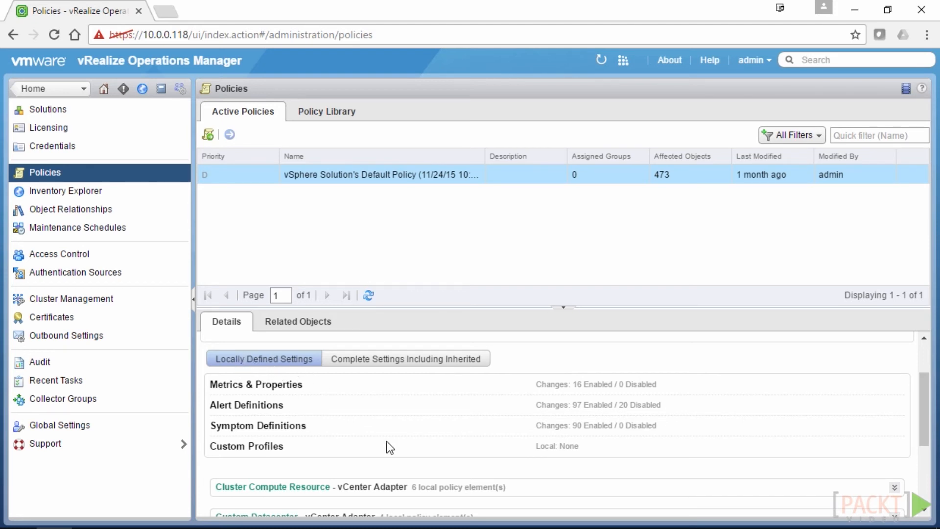
scroll(384, 430, "down", 5)
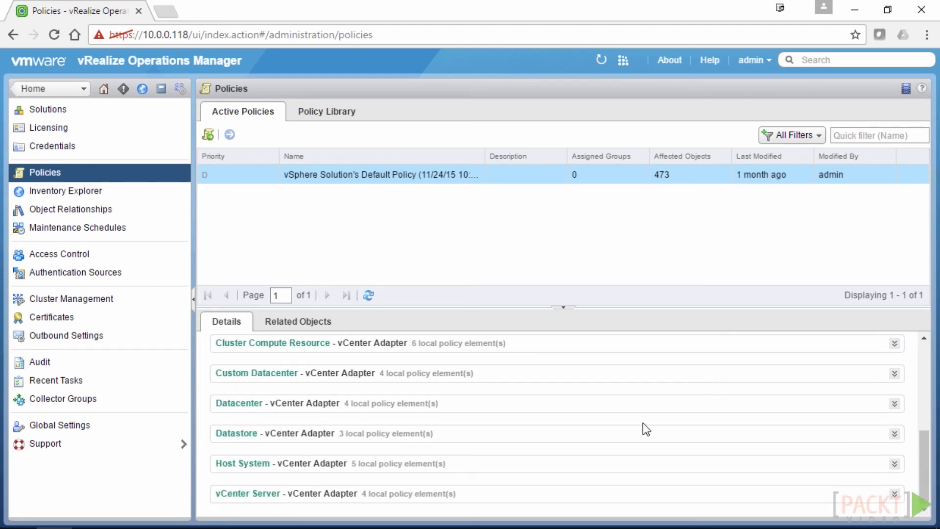
scroll(571, 487, "up", 8)
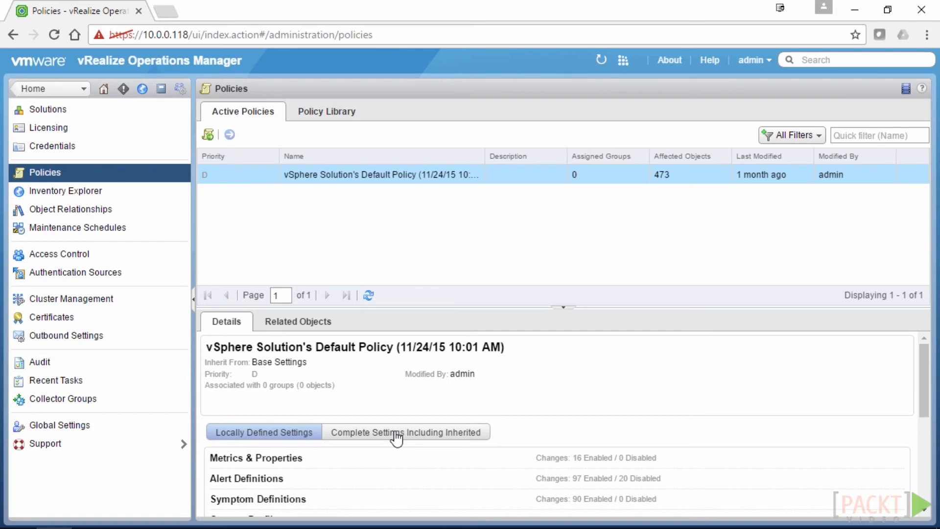
Include inherited settings in the summary, review them, and switch to the Policy Library
left_click(397, 438)
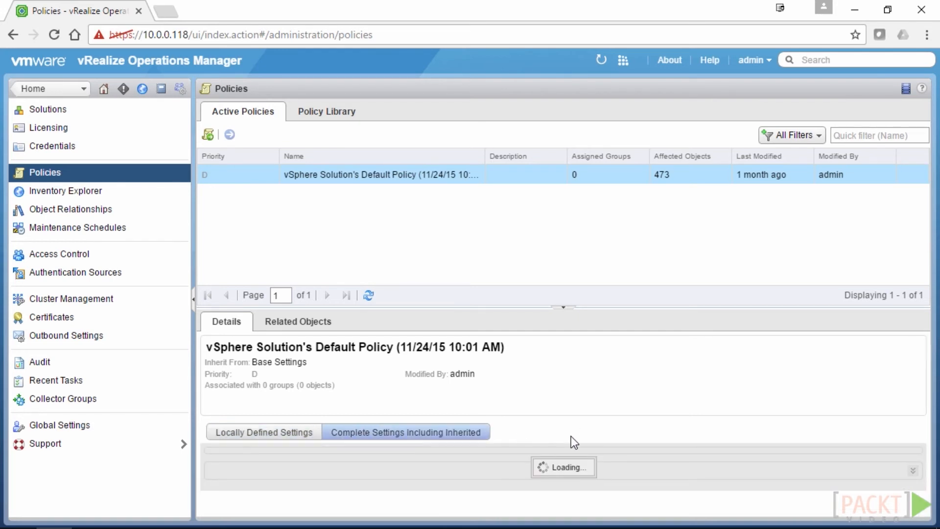
scroll(571, 436, "down", 3)
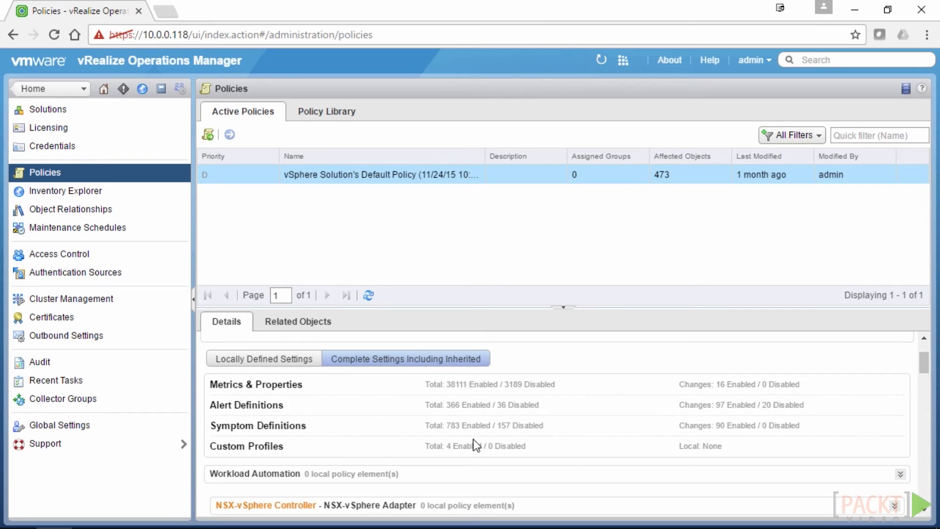
scroll(473, 438, "down", 5)
scroll(472, 439, "up", 10)
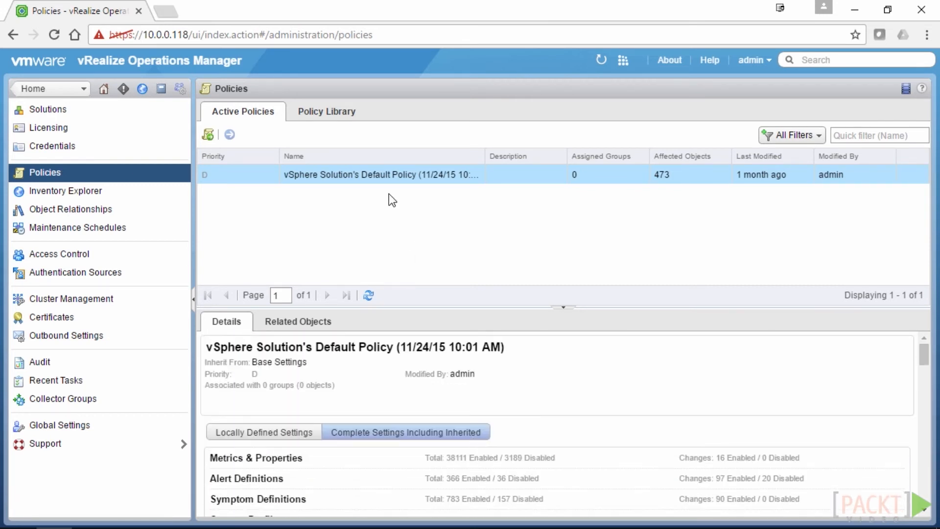
left_click(336, 113)
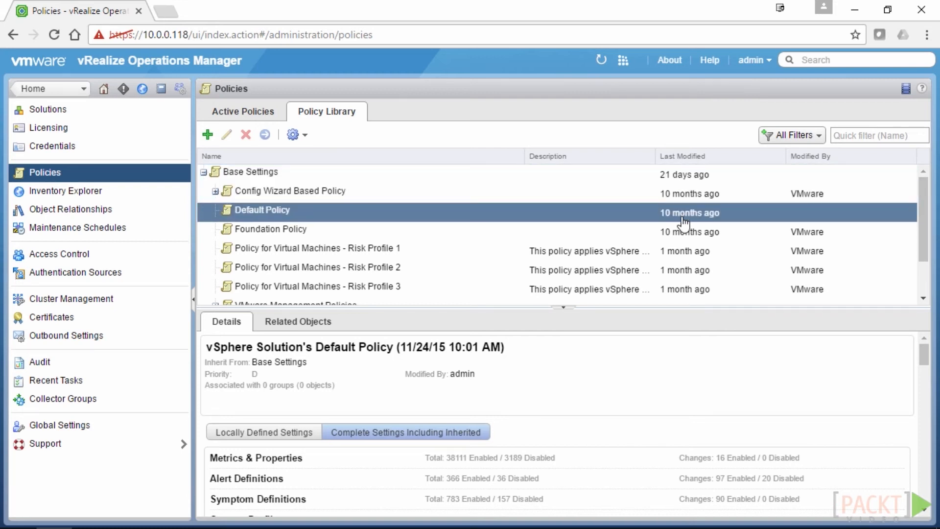
Expand the VMware Management Policies group in the Policy Library tree
scroll(708, 269, "down", 1)
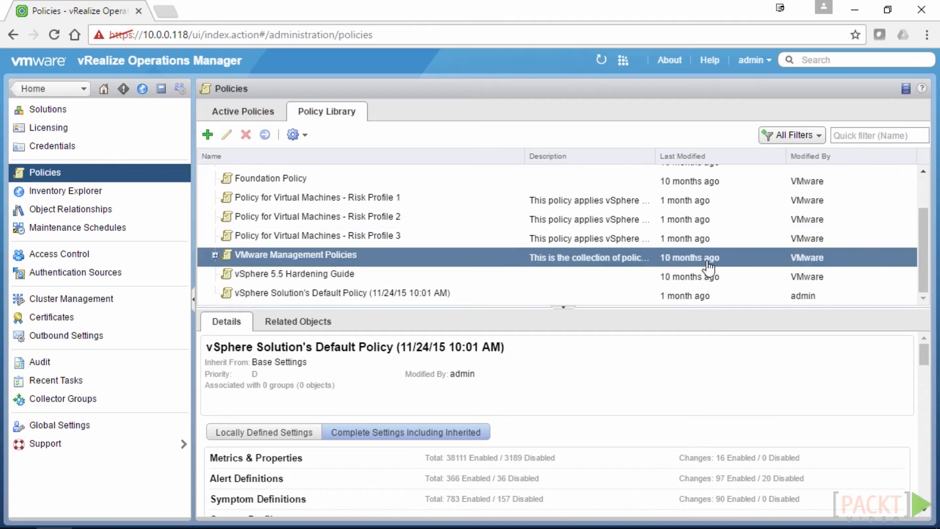
left_click(215, 255)
scroll(286, 198, "down", 3)
scroll(285, 198, "up", 3)
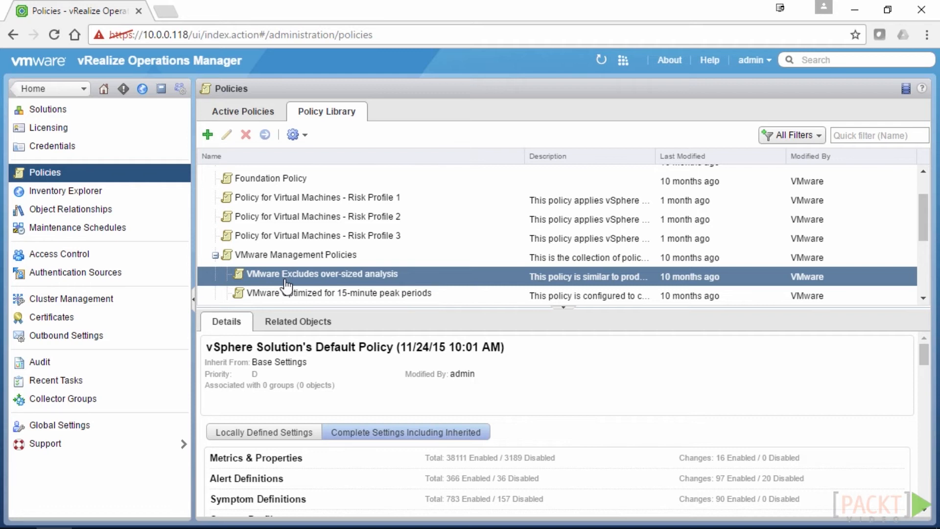
Browse the over-sized, 15-minute peak and Interactive workload policies, then select vSphere Solution's Default Policy
left_click(291, 294)
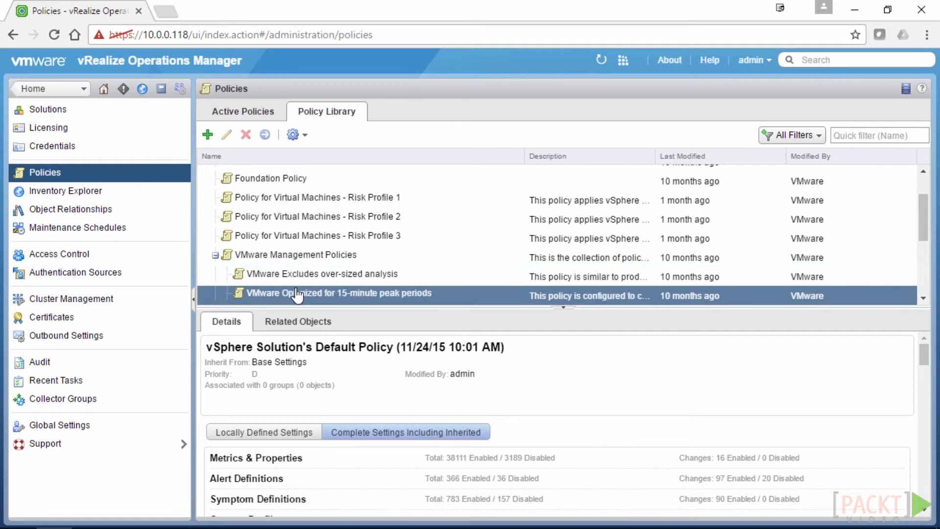
left_click(288, 256)
scroll(289, 257, "down", 3)
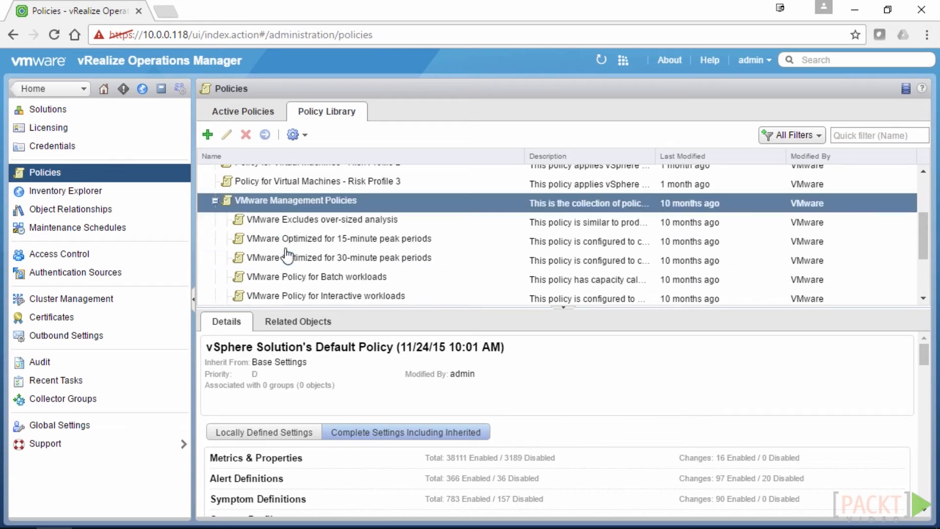
left_click(294, 256)
left_click(309, 274)
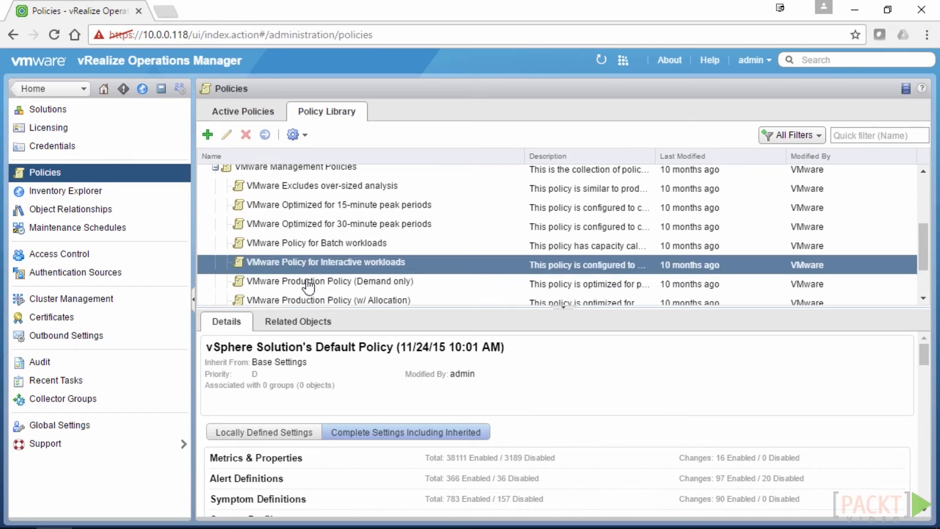
left_click(306, 293)
left_click(325, 297)
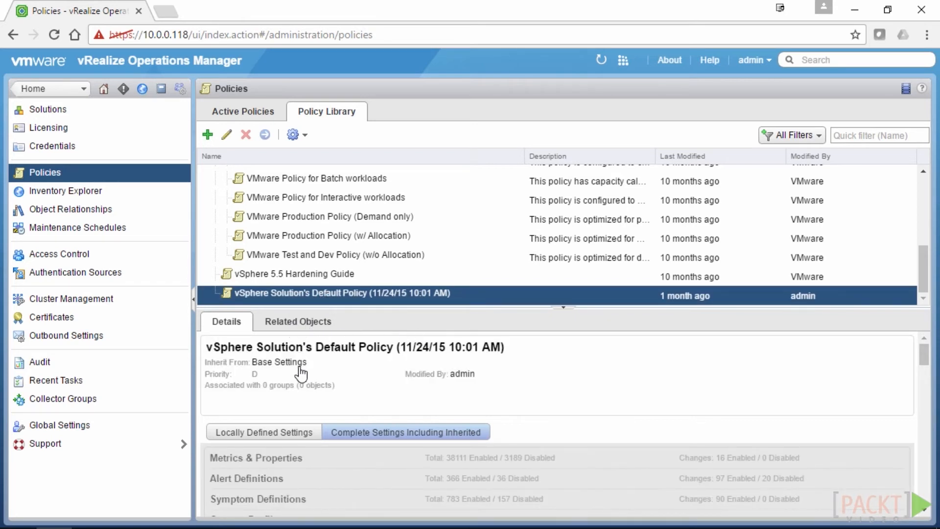
List the policy's Related Objects, toggling Groups and Affected Objects, then return to Home
left_click(294, 323)
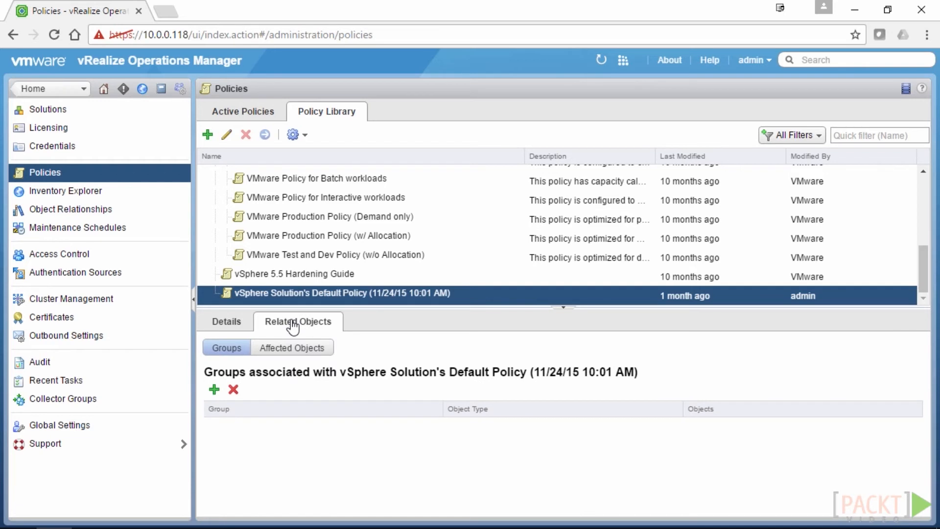
left_click(307, 348)
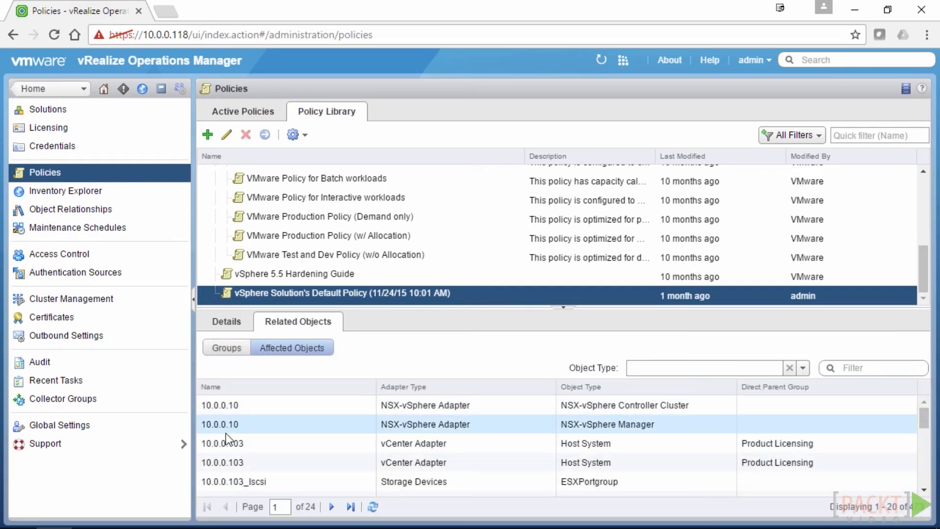
left_click(229, 348)
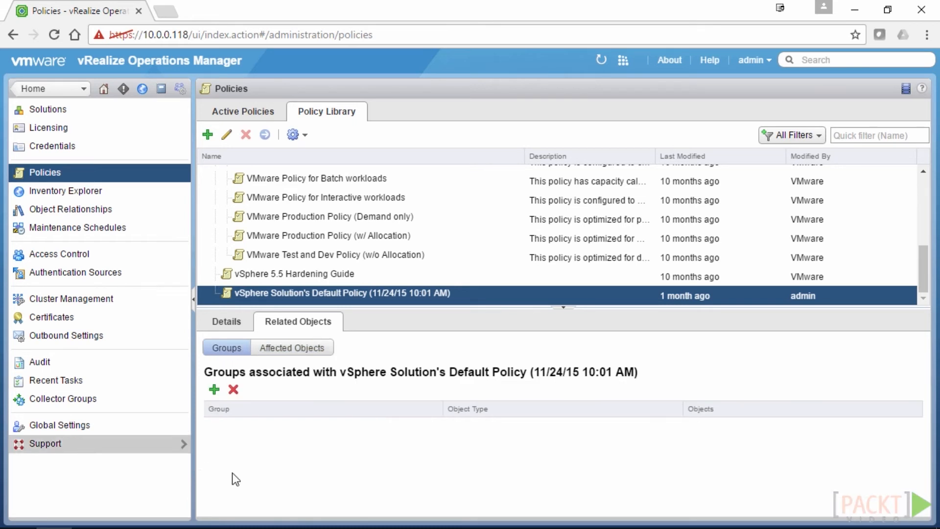
left_click(287, 346)
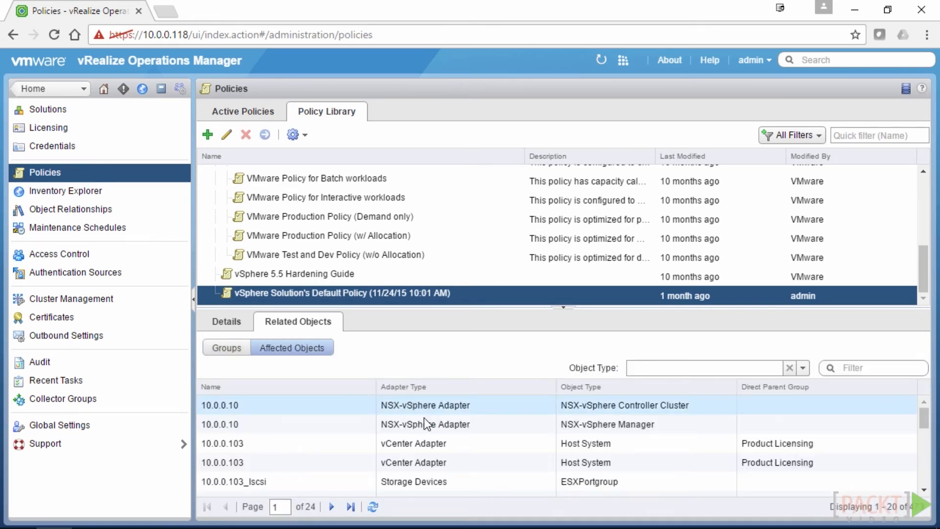
scroll(317, 416, "down", 3)
scroll(317, 416, "down", 2)
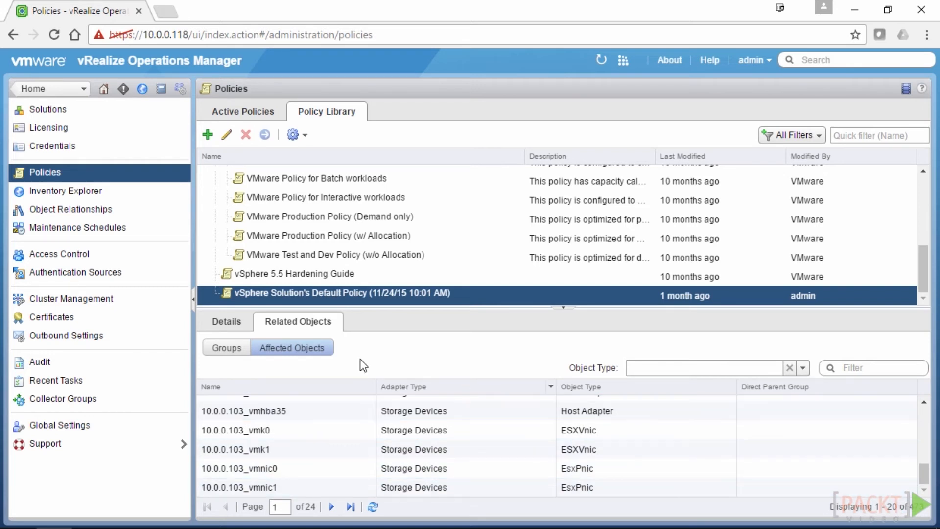
left_click(33, 91)
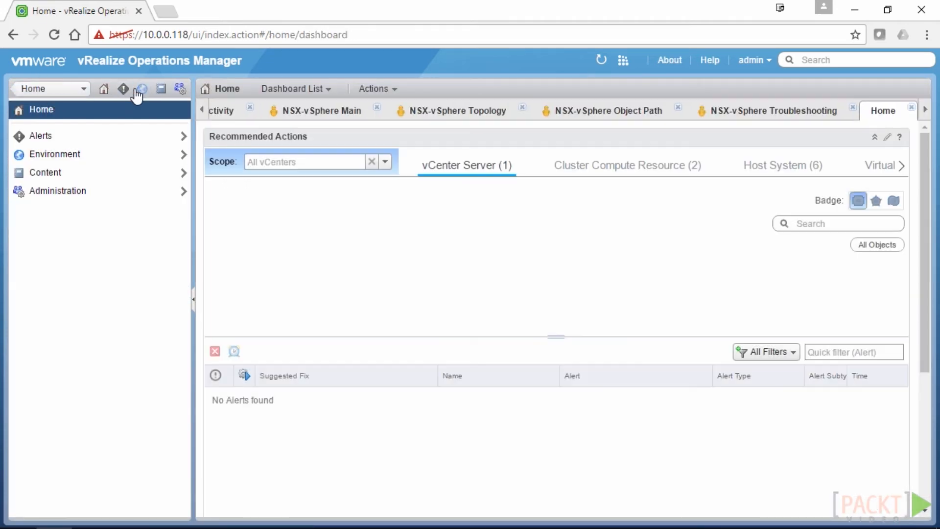
Browse the vSphere Hosts and Clusters inventory down to the virtualiseme cluster summary
left_click(140, 90)
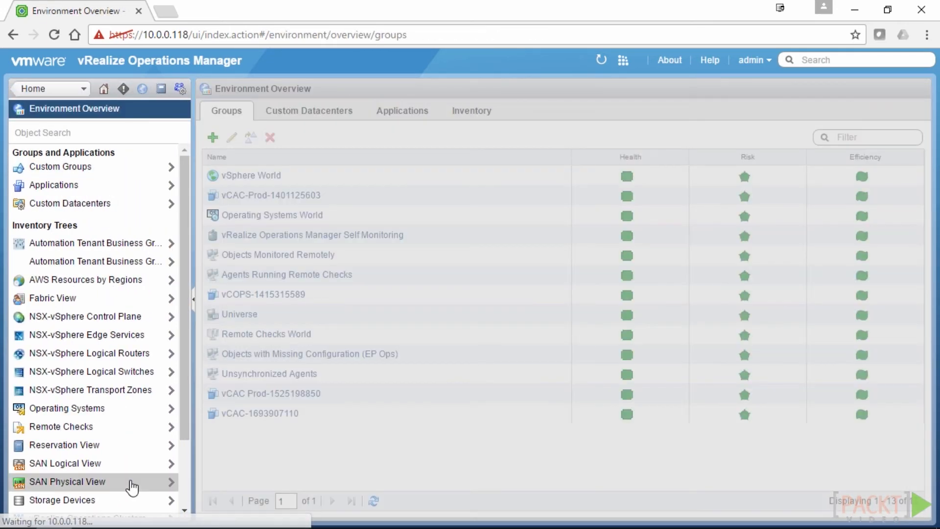
scroll(130, 487, "down", 2)
left_click(81, 452)
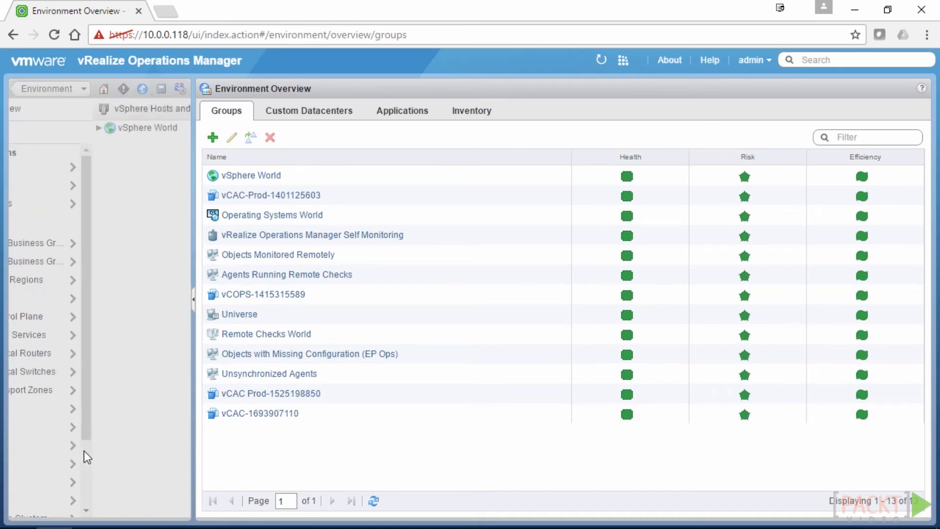
left_click(16, 128)
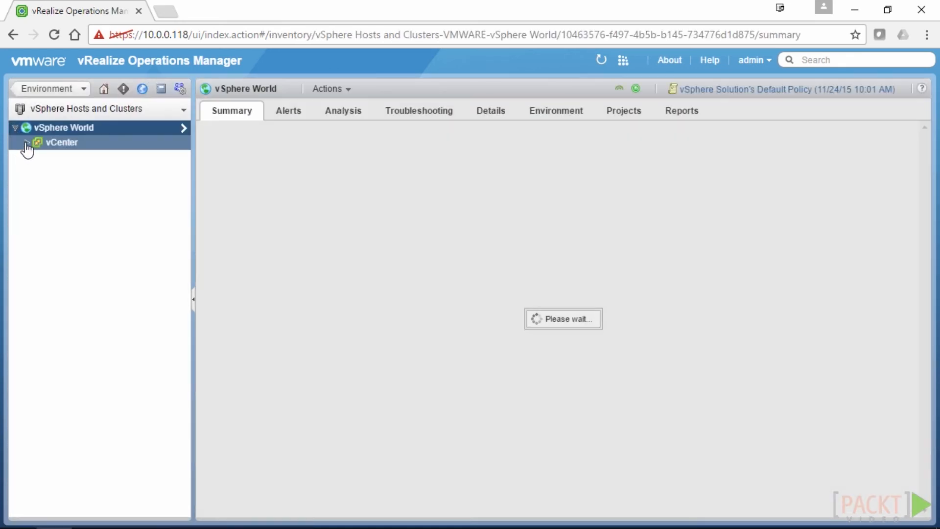
left_click(26, 143)
left_click(38, 156)
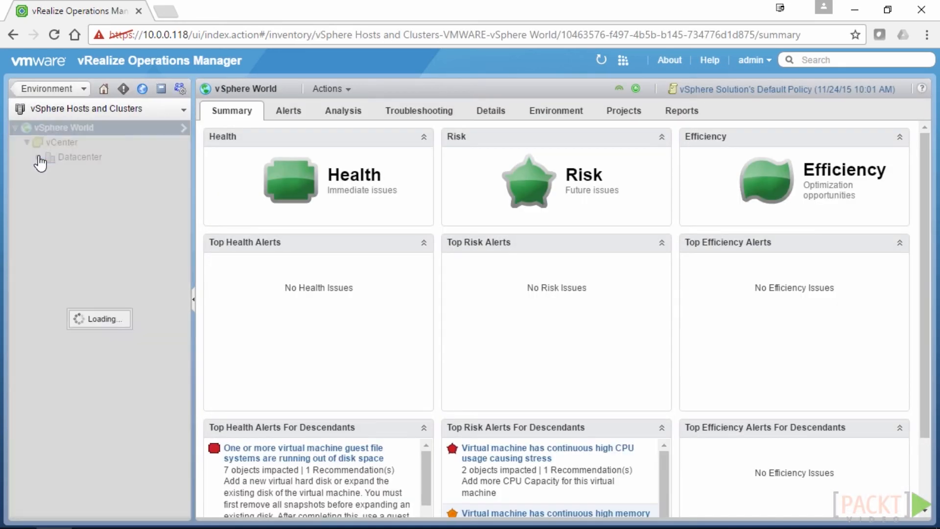
left_click(91, 187)
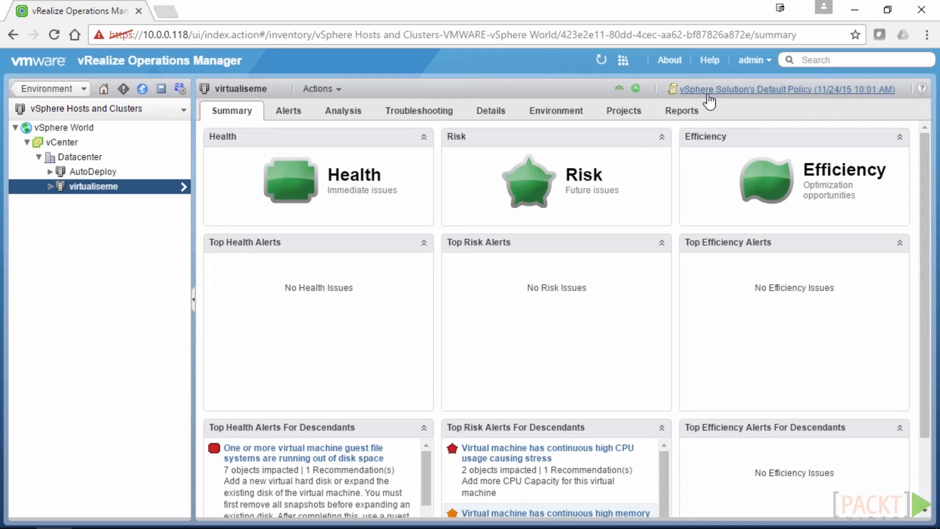
Check virtualiseme's policy, then open vSphere Solution's Default Policy from host vm-h-01
left_click(726, 93)
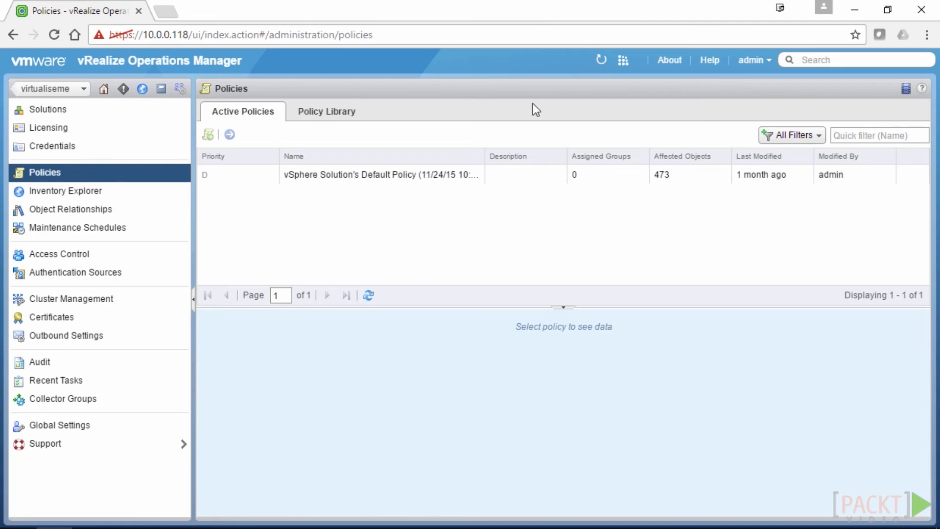
left_click(60, 90)
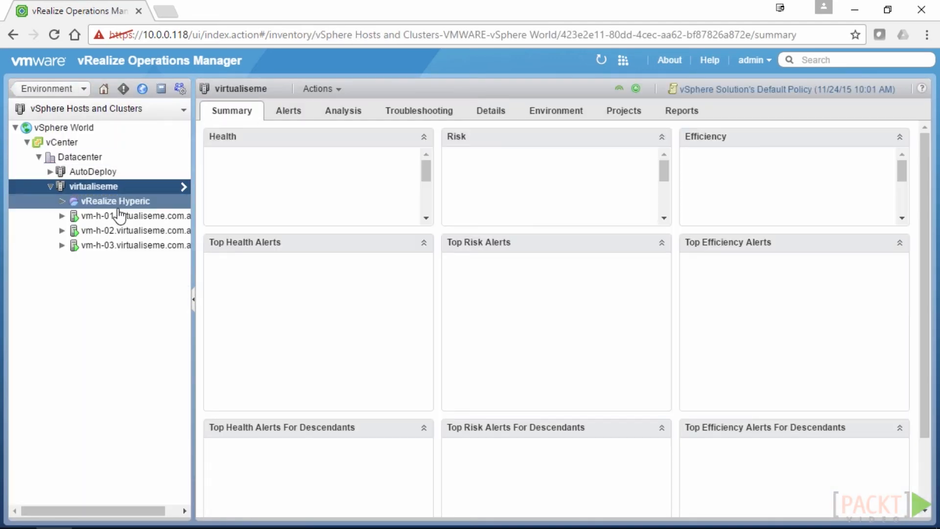
left_click(117, 217)
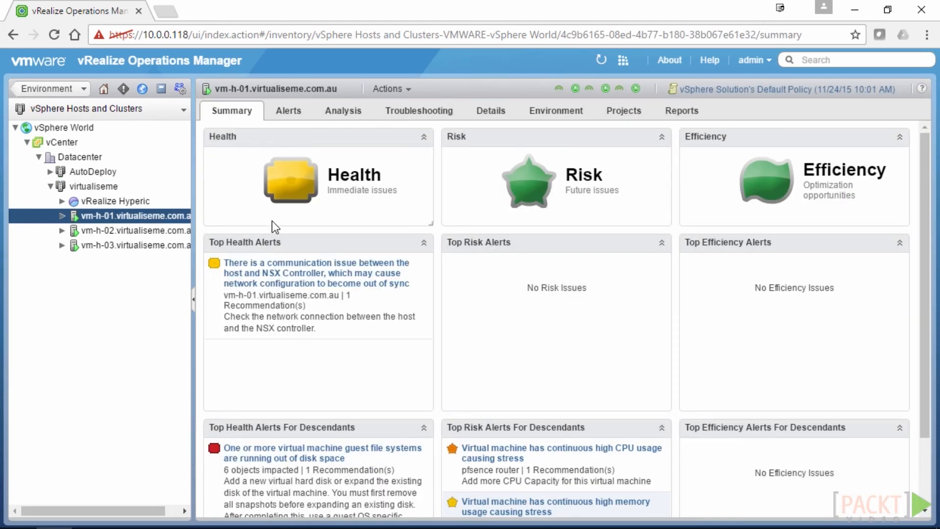
left_click(811, 94)
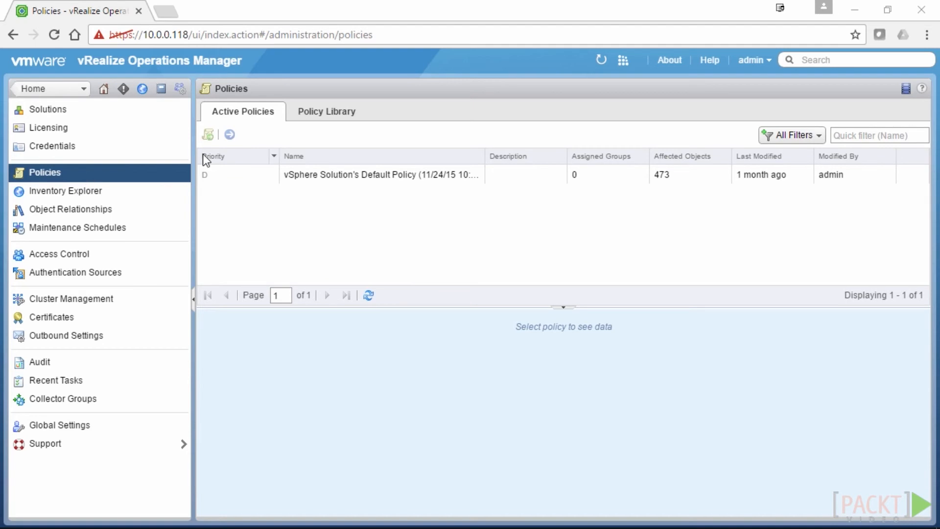
Select the Default Policy in the Policy Library and launch Add Monitoring Policy
left_click(325, 113)
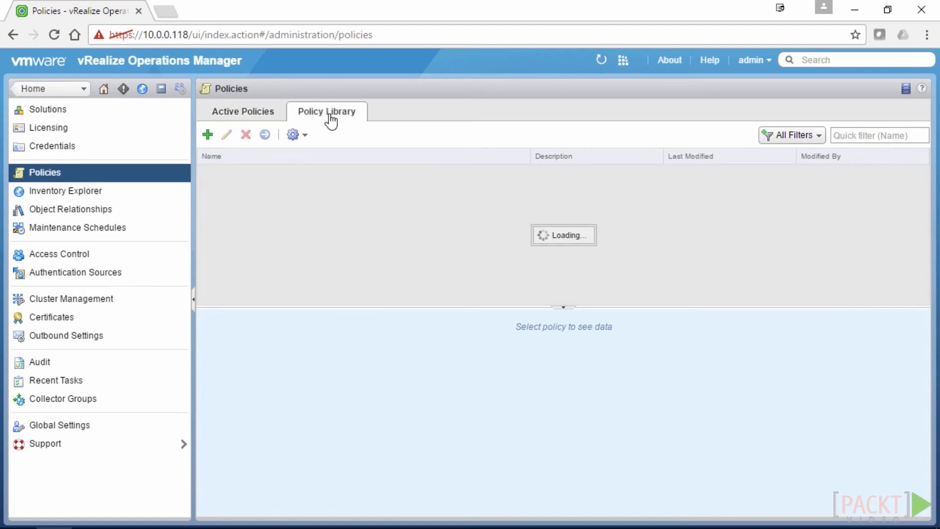
left_click(304, 215)
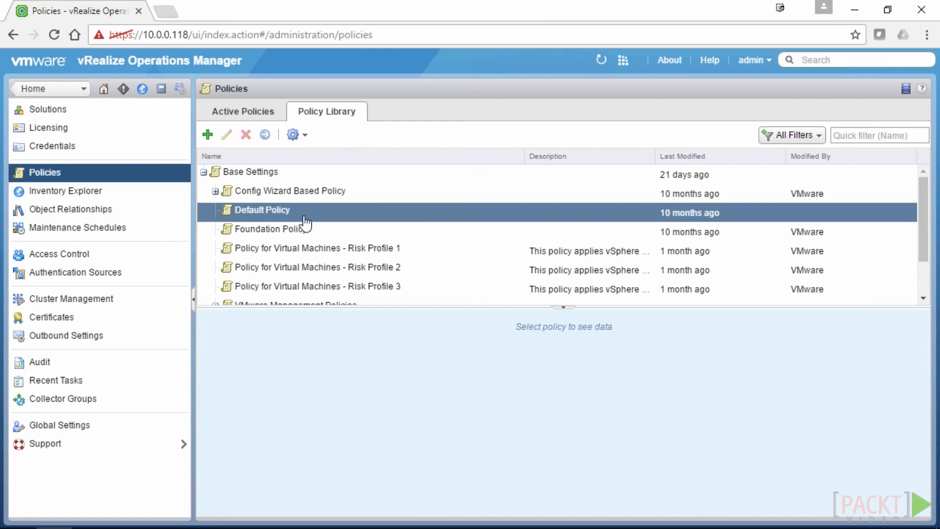
left_click(208, 137)
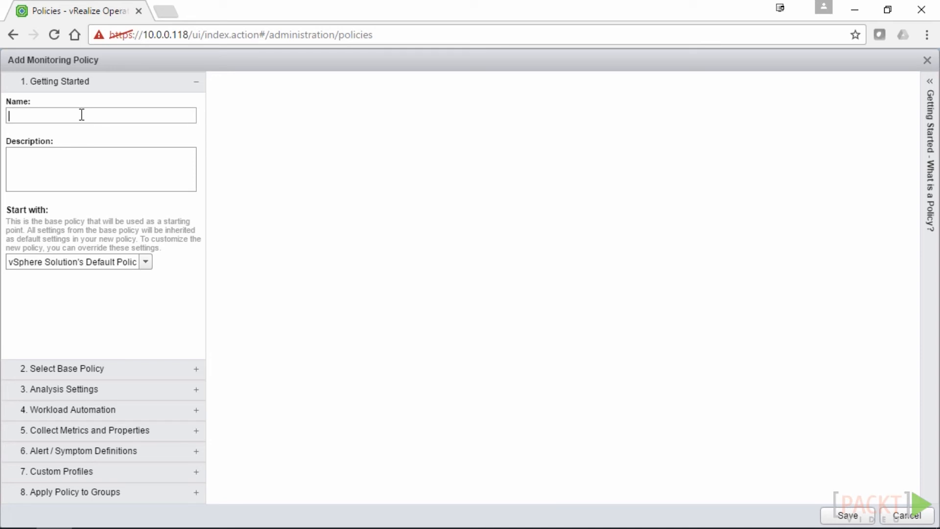
Enter 'Development 01' as the policy name, fixing a typo, and move to Description
type("De")
type("l")
key("Left")
type("velopment 01")
left_click(69, 154)
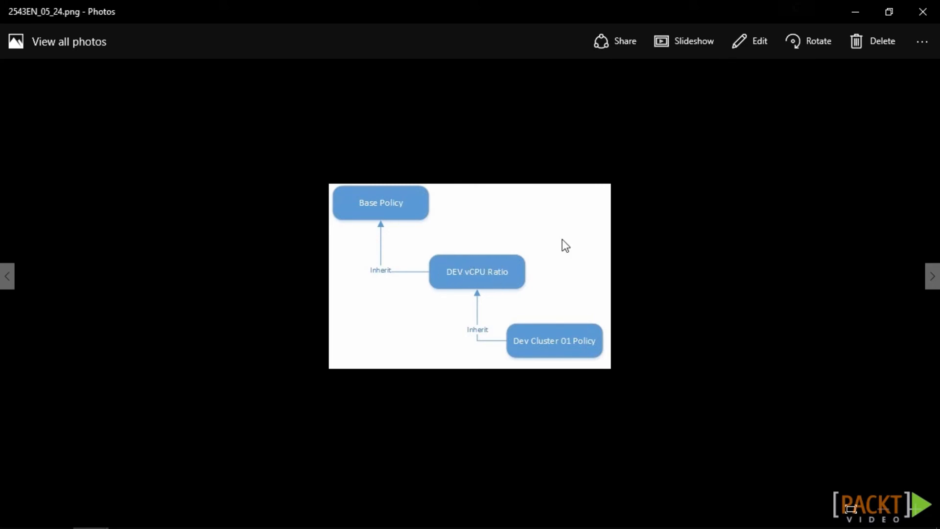
Minimize the policy inheritance diagram to return to the wizard
left_click(856, 11)
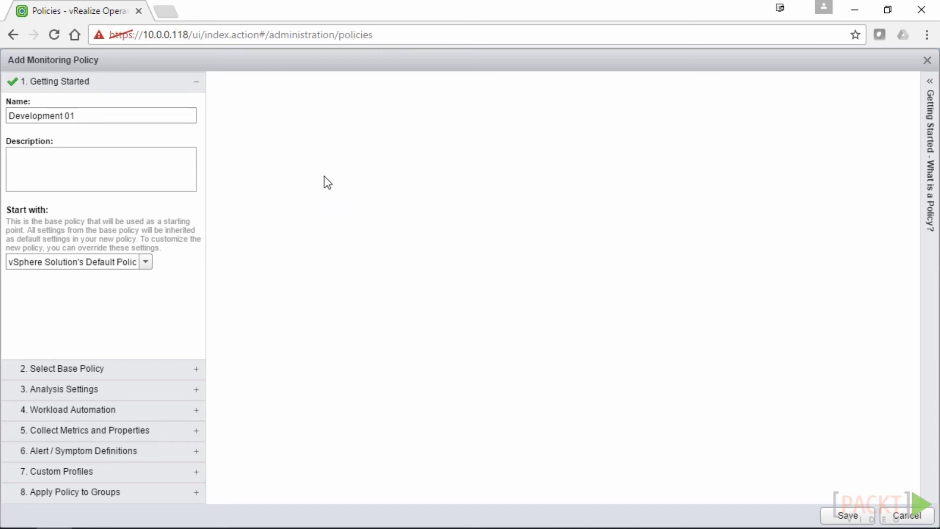
Review the Start with policy list and keep vSphere Solution's Default Policy
left_click(146, 262)
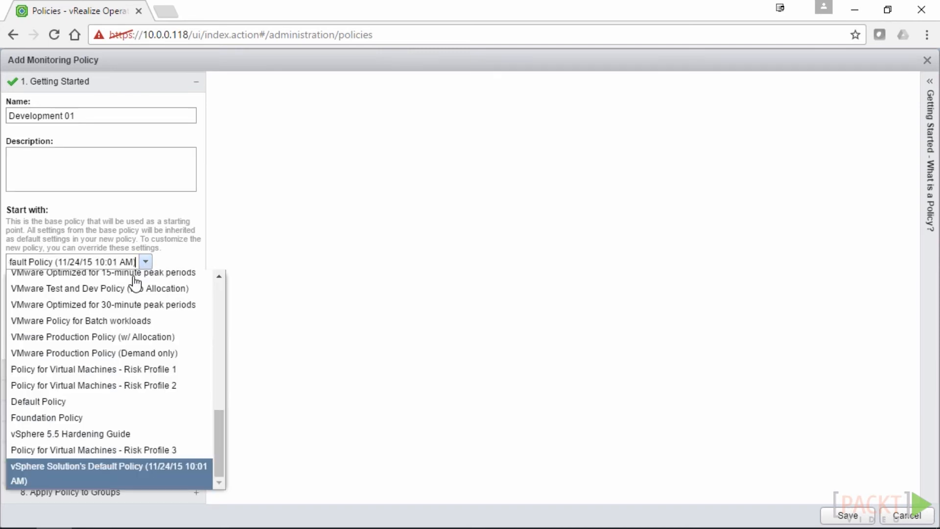
scroll(114, 434, "up", 8)
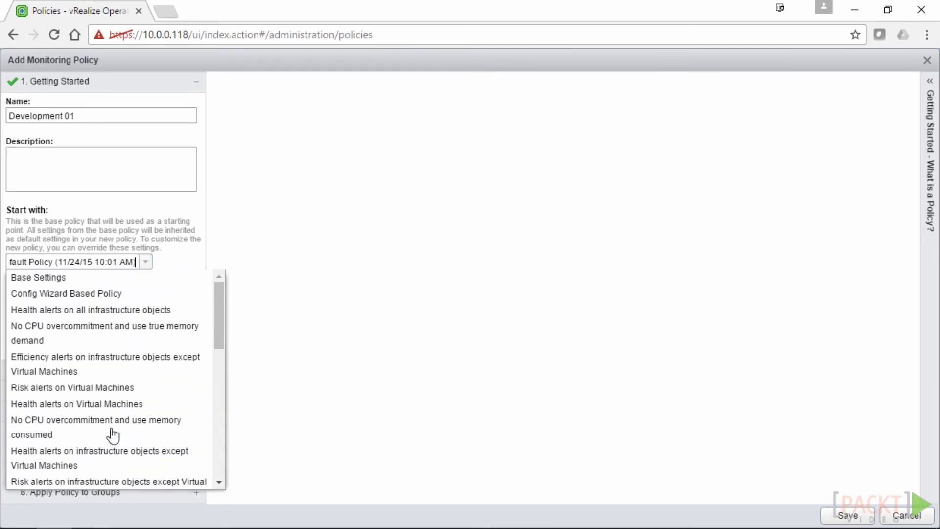
scroll(93, 397, "down", 8)
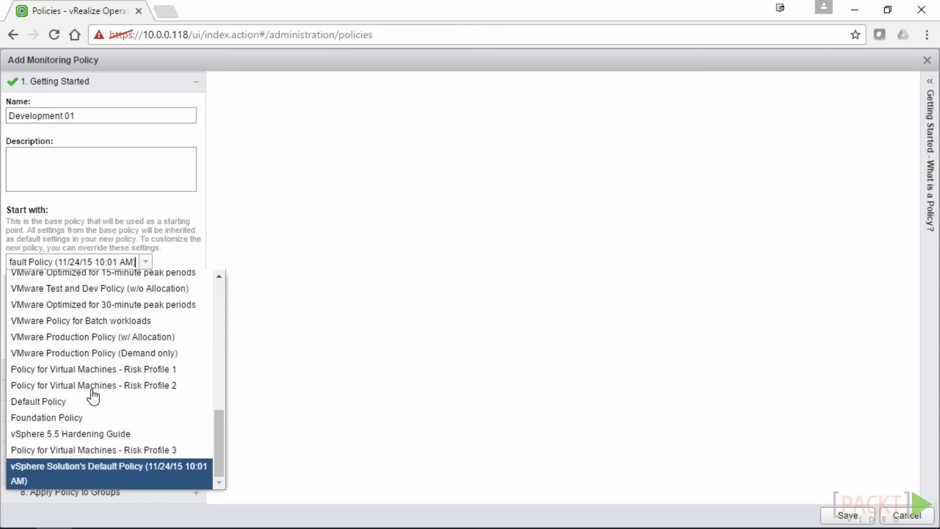
left_click(87, 475)
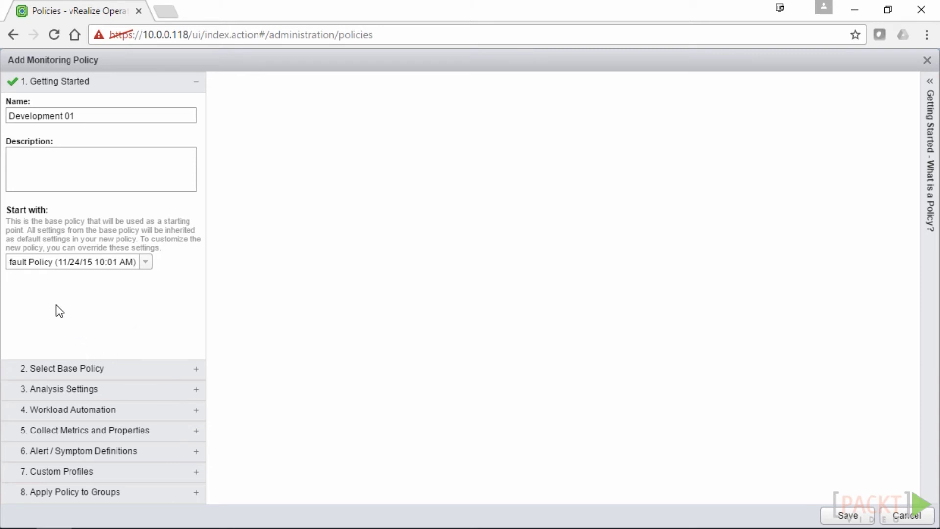
Filter the base policy preview to Host System and view its inherited configuration (Workload thresholds 80/90/95)
left_click(56, 369)
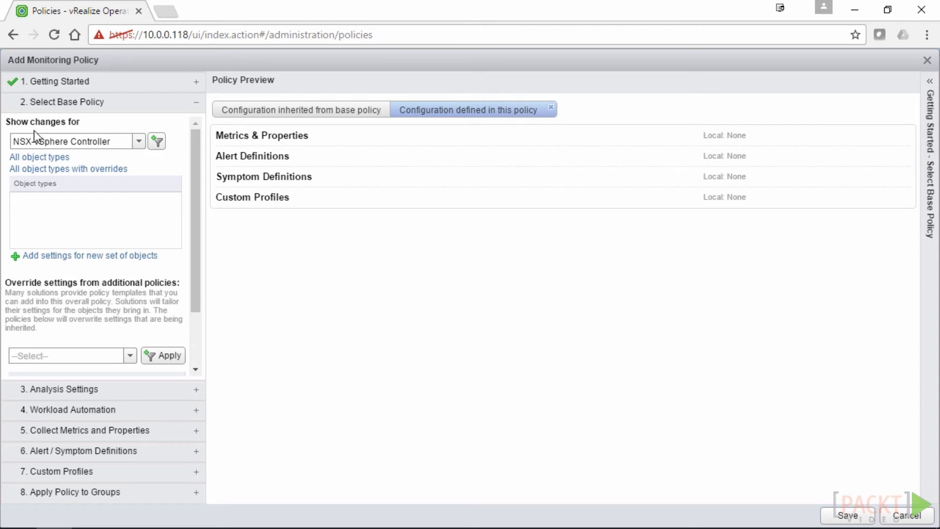
left_click(136, 142)
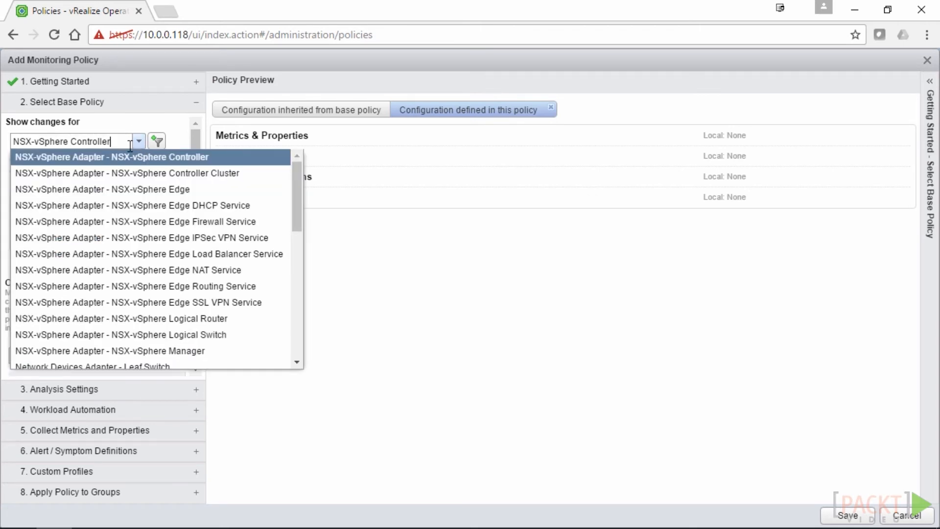
left_click_drag(297, 195, 279, 330)
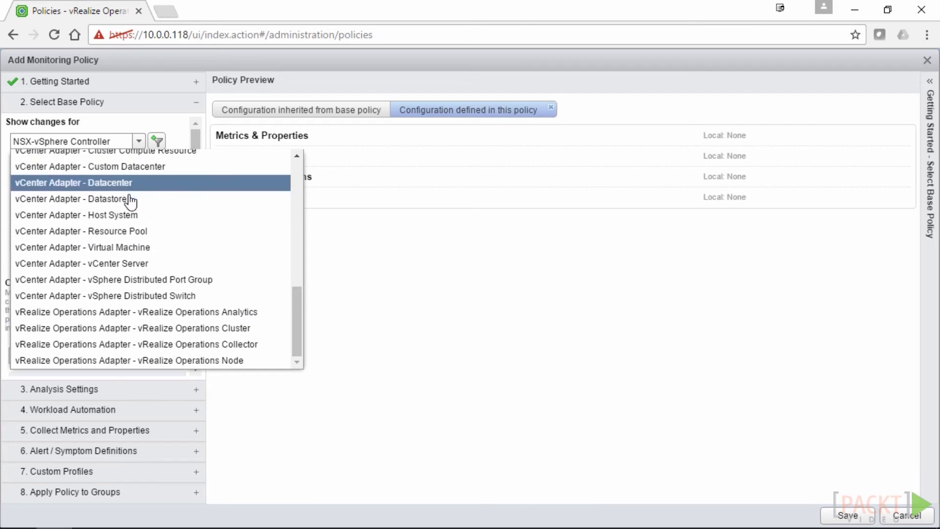
left_click(131, 219)
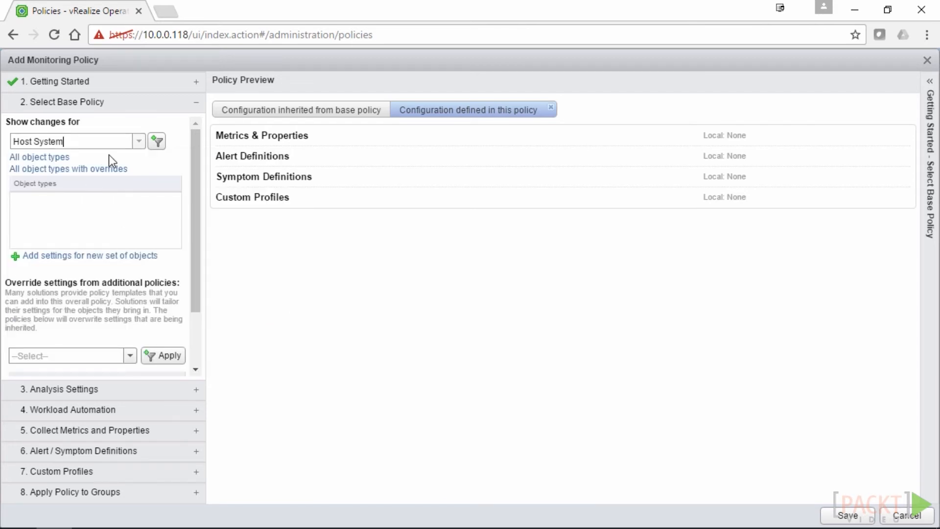
left_click(157, 142)
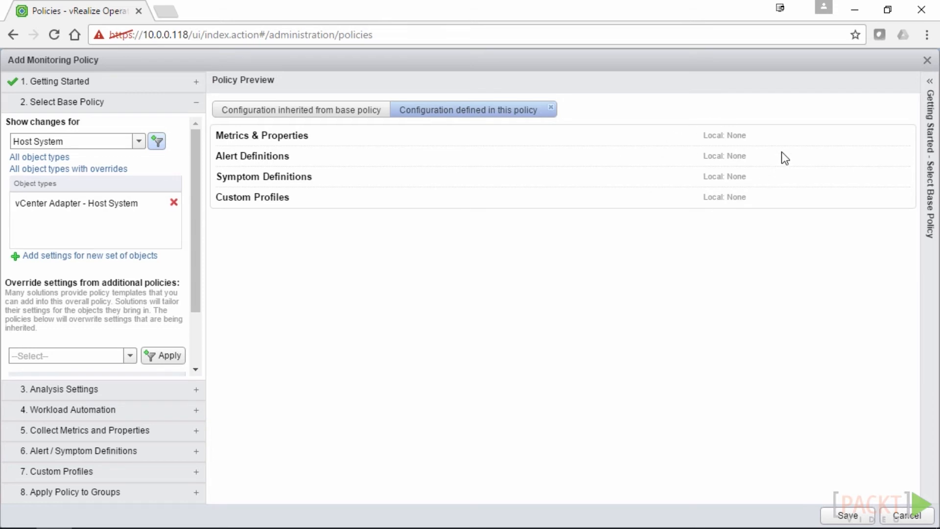
left_click(315, 108)
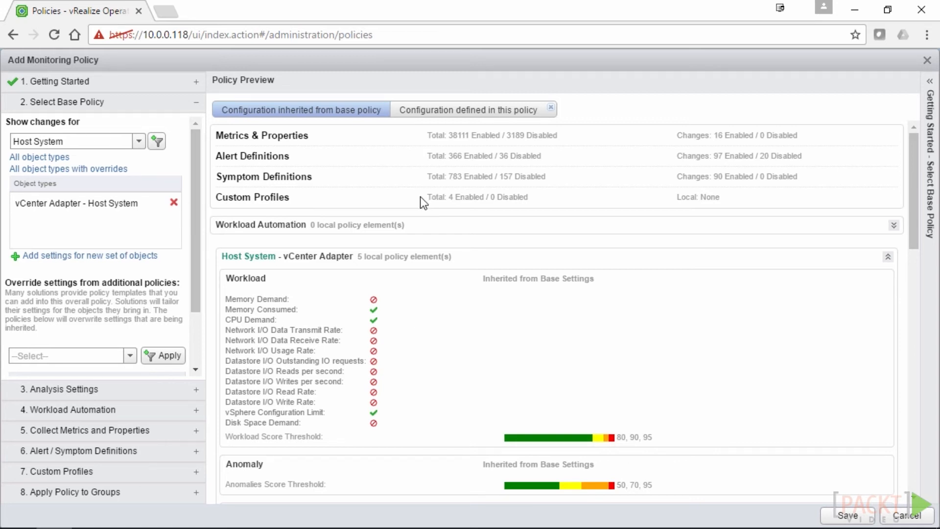
scroll(192, 184, "down", 2)
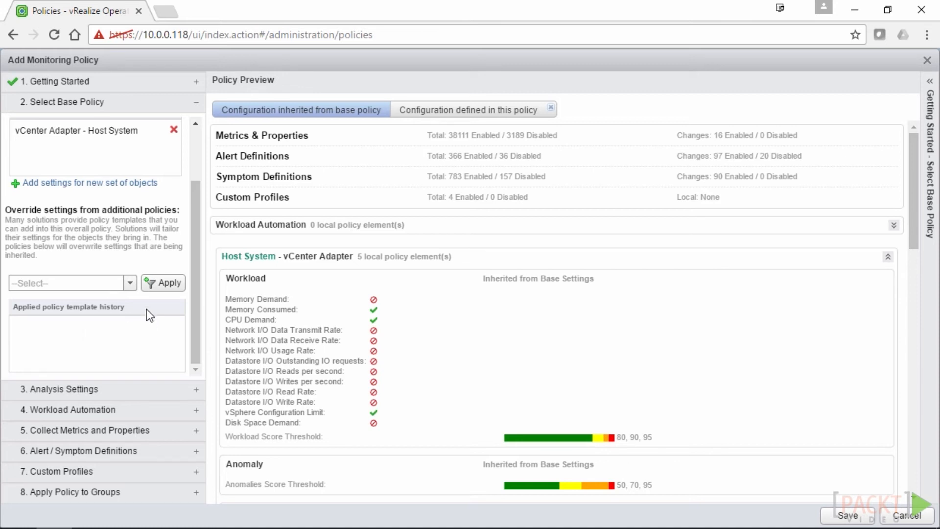
Apply 'Overcommit CPU and use true memory demand' as an override policy
left_click(130, 283)
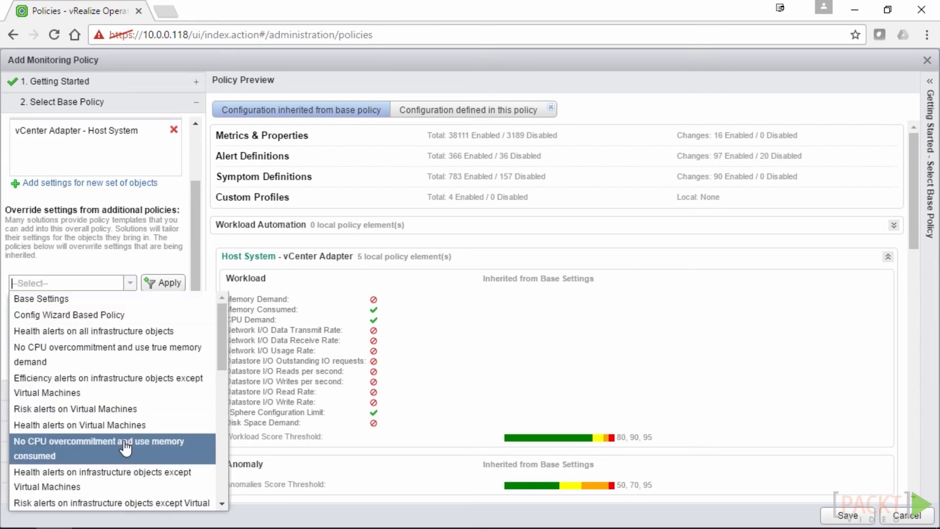
scroll(125, 444, "down", 3)
scroll(126, 446, "down", 3)
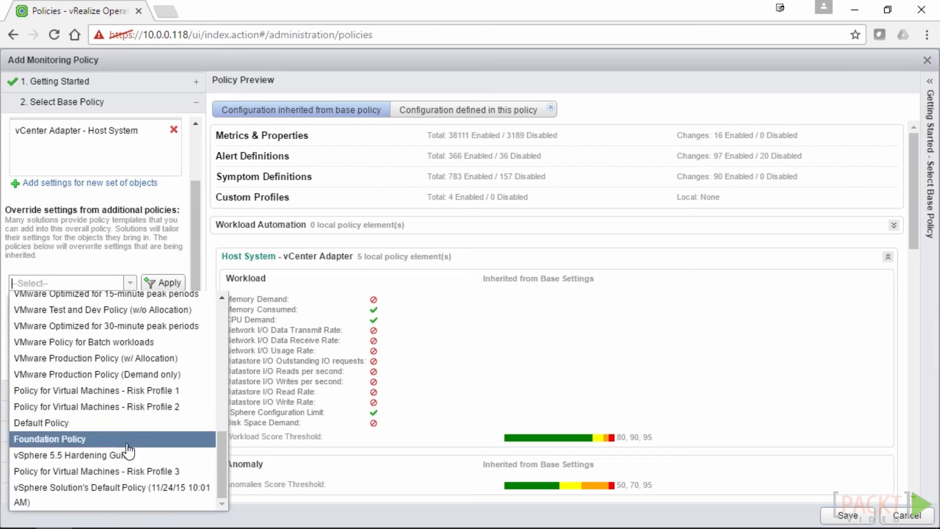
scroll(127, 448, "up", 3)
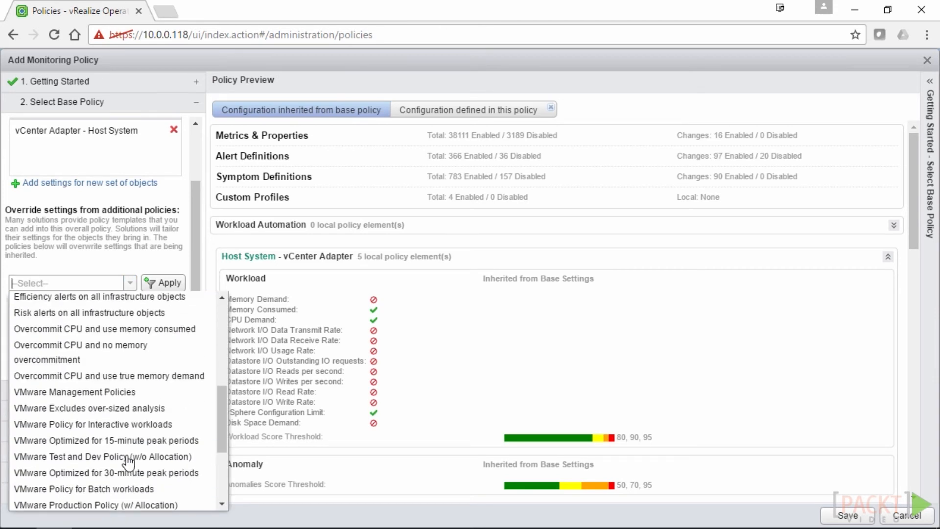
left_click(80, 377)
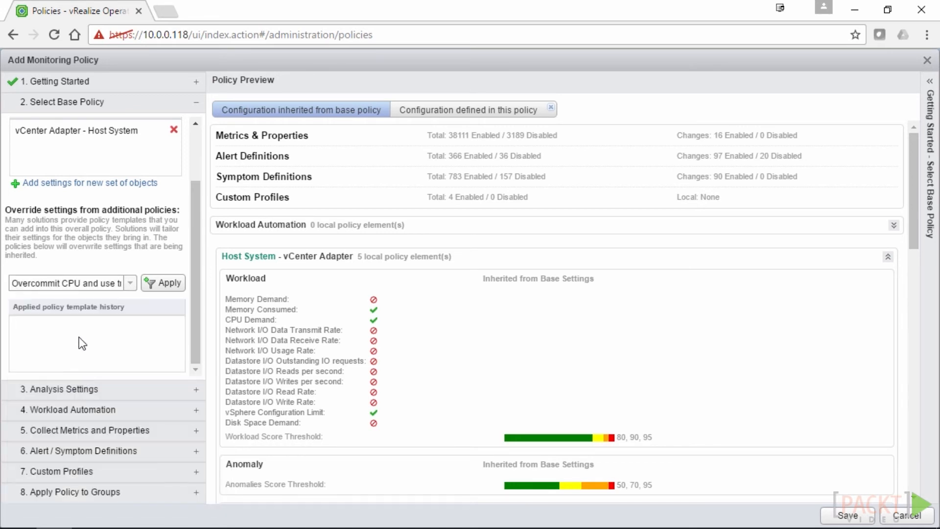
left_click(175, 290)
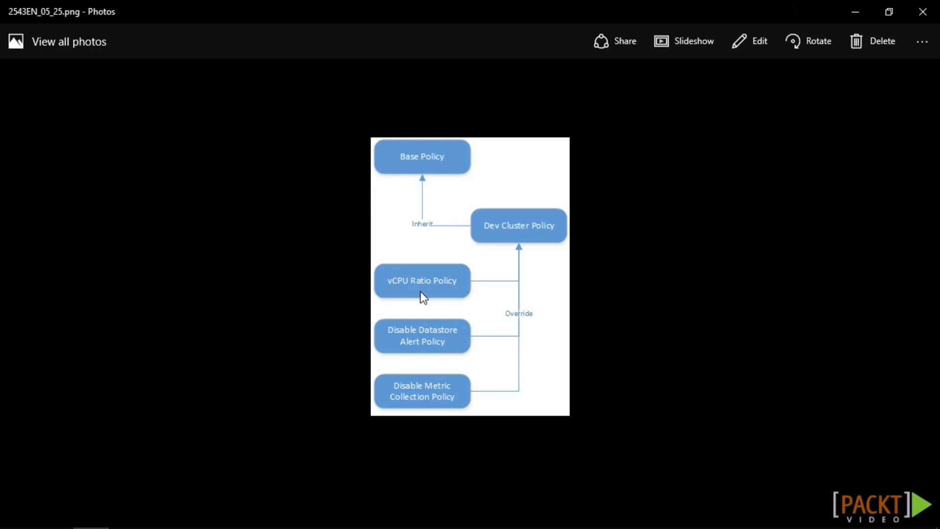
Close the Photos inheritance diagram to get back to the policy's Analysis Settings
left_click(923, 11)
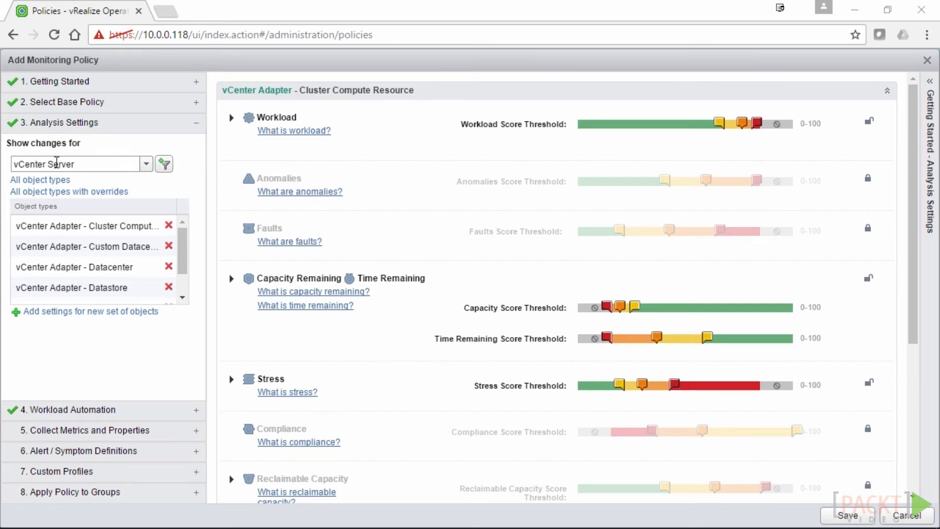
Browse the Show changes for object type list and close it without changing anything
left_click(147, 166)
scroll(181, 333, "down", 1)
scroll(171, 343, "up", 5)
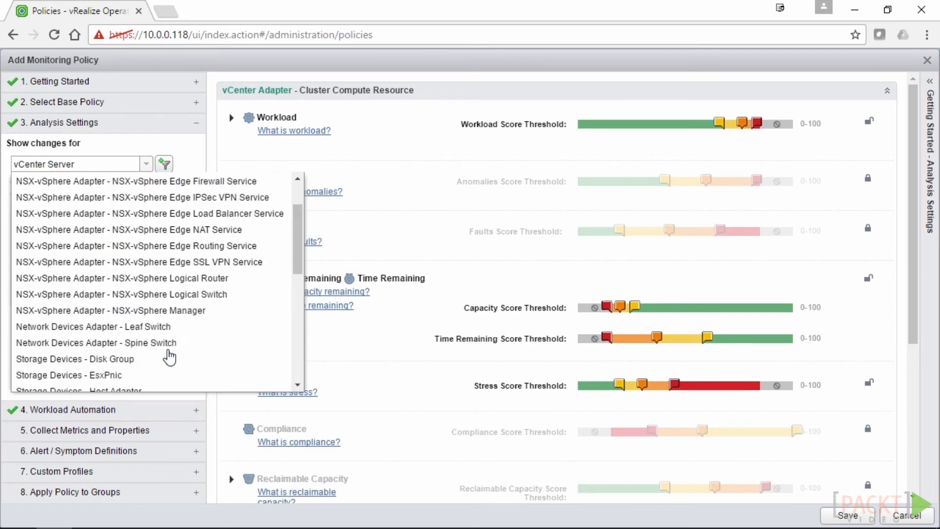
scroll(169, 358, "up", 2)
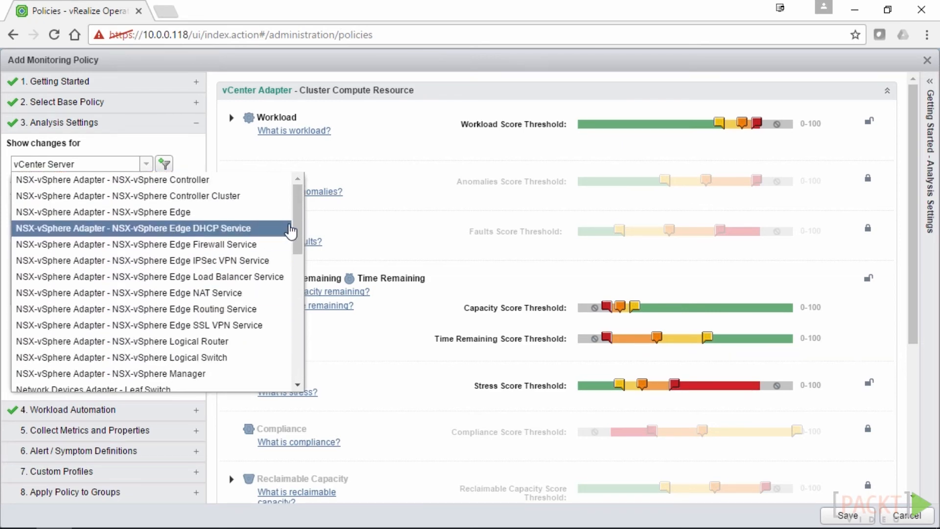
left_click_drag(298, 221, 289, 328)
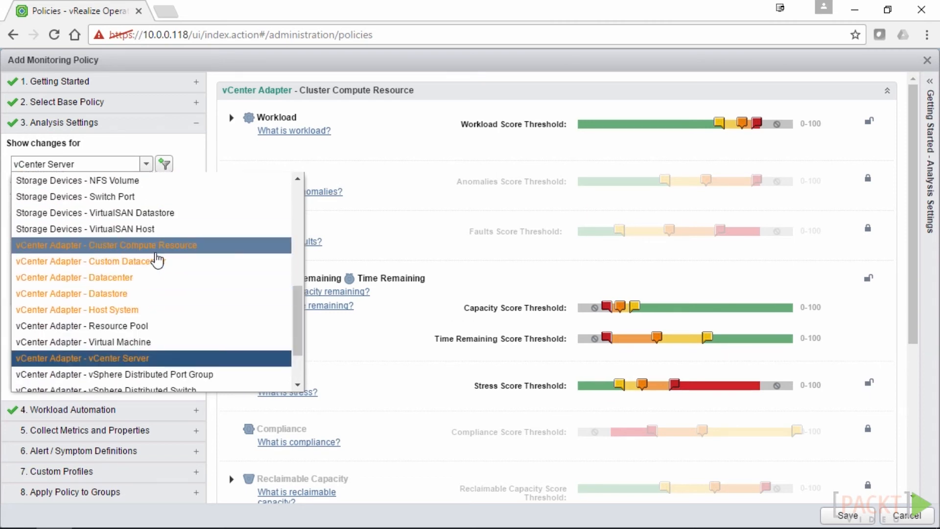
left_click(176, 146)
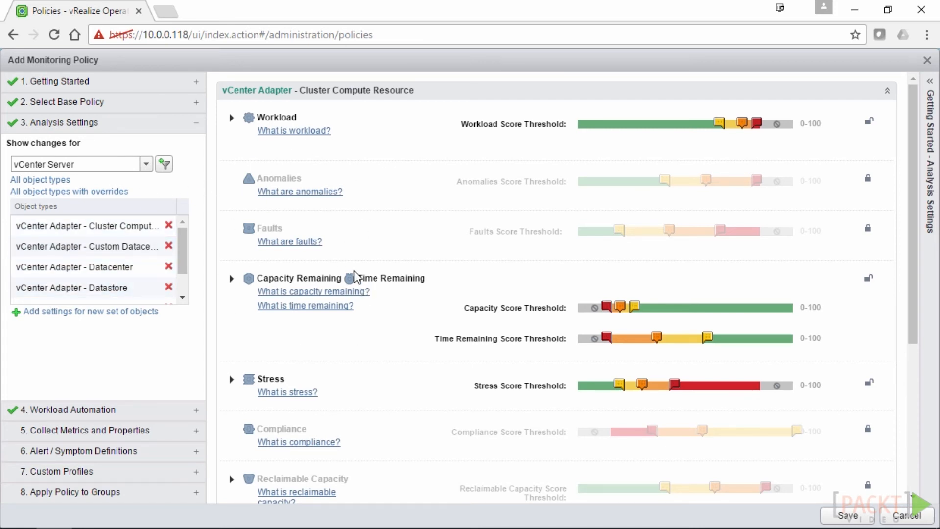
Remove Cluster Compute Resource, Custom Datacenter, Host System, vCenter Server and the other object types
left_click(169, 225)
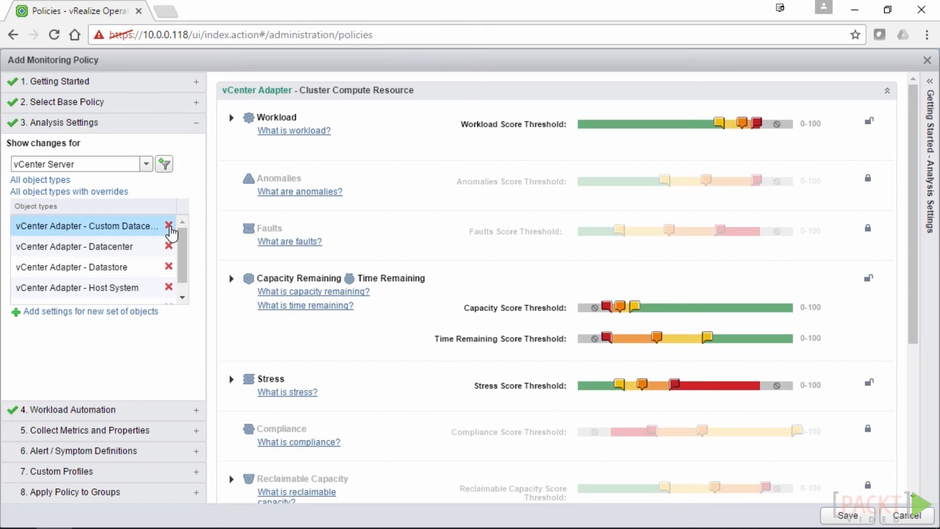
left_click(181, 224)
left_click(182, 225)
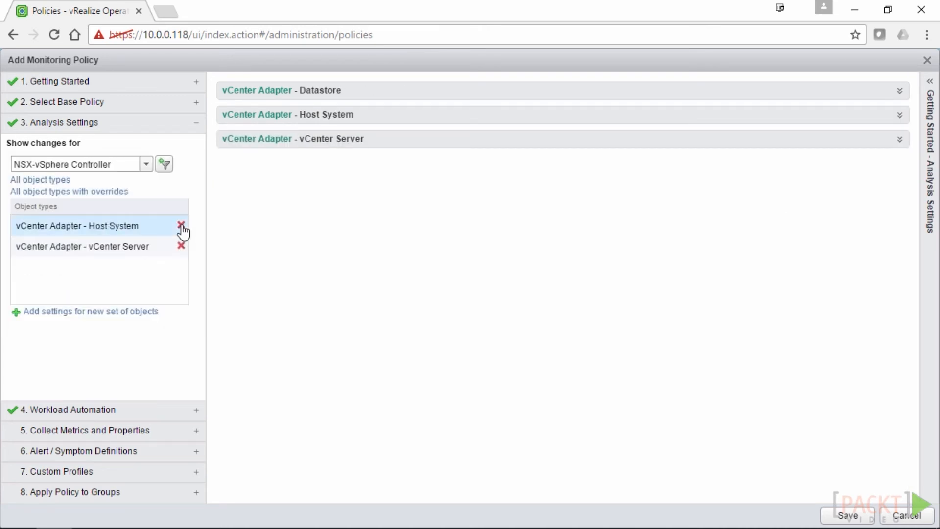
left_click(181, 225)
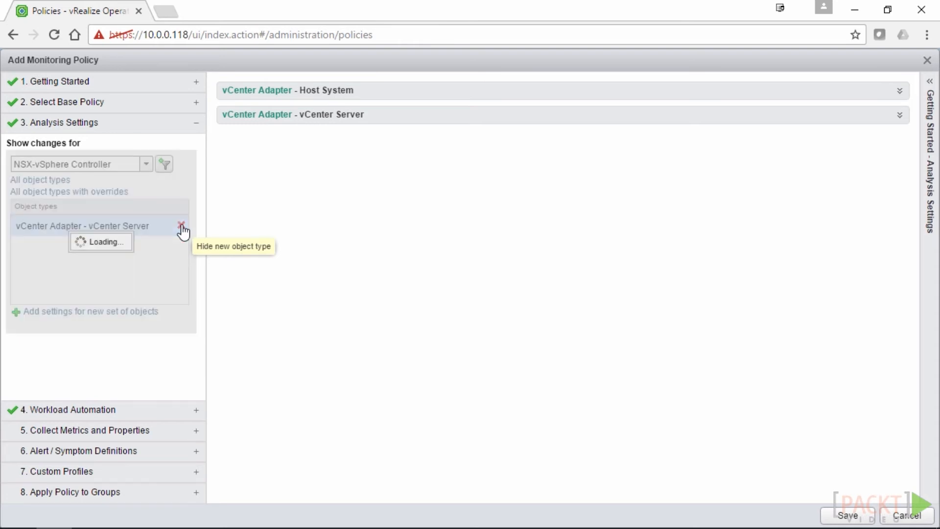
left_click(181, 226)
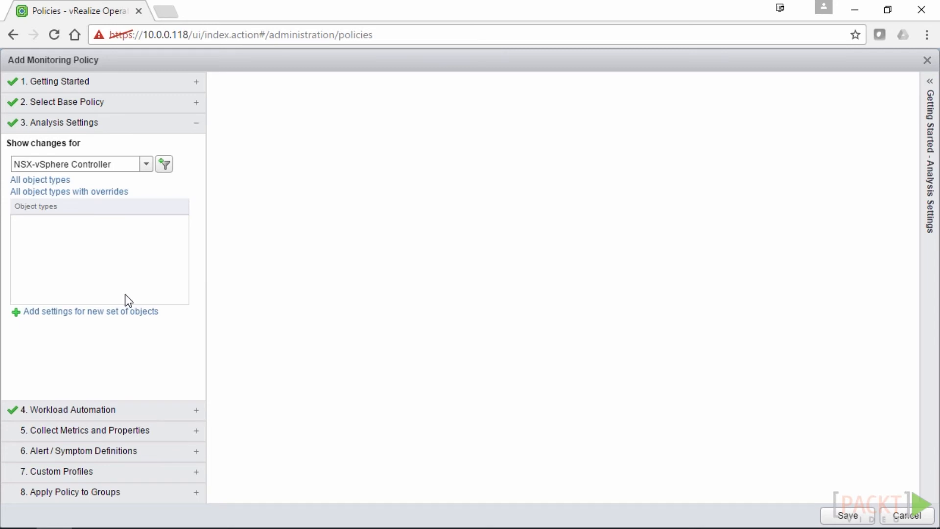
Filter Analysis Settings to show only vCenter Adapter - Cluster Compute Resource
left_click(146, 164)
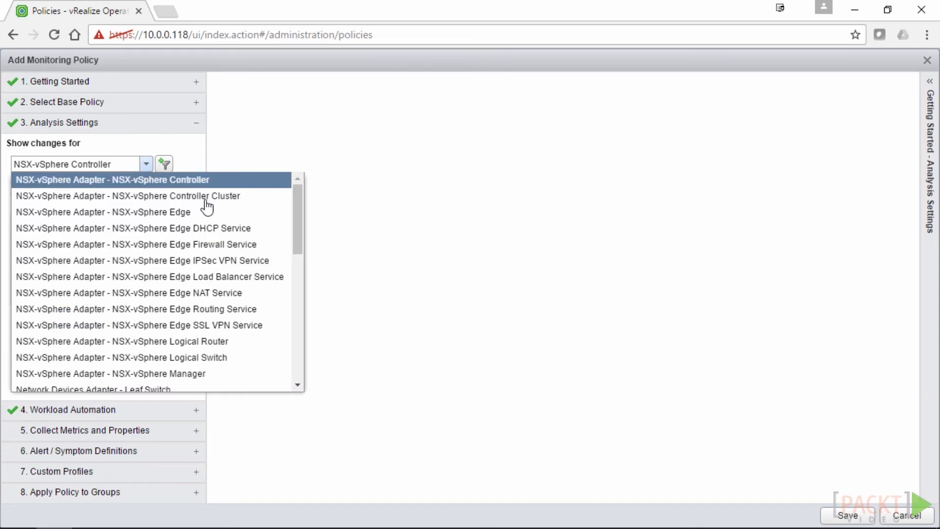
left_click_drag(295, 220, 296, 334)
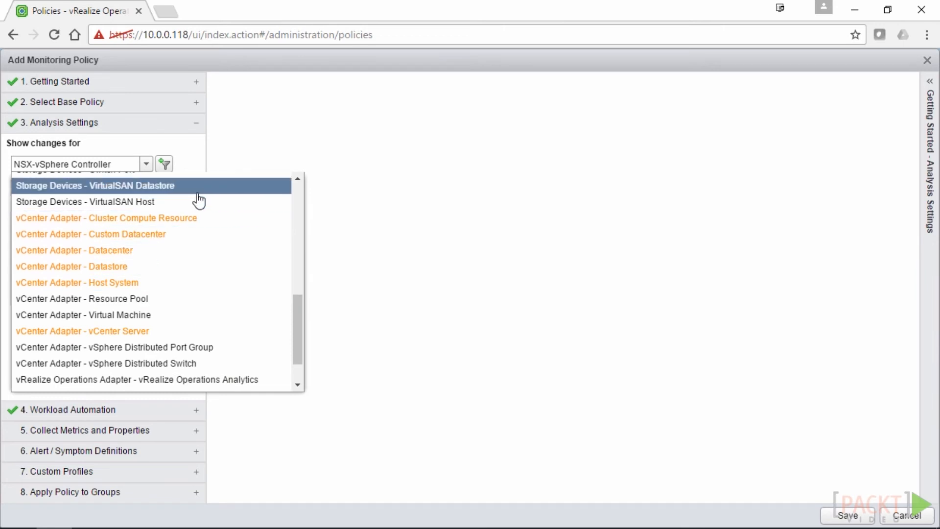
left_click(226, 217)
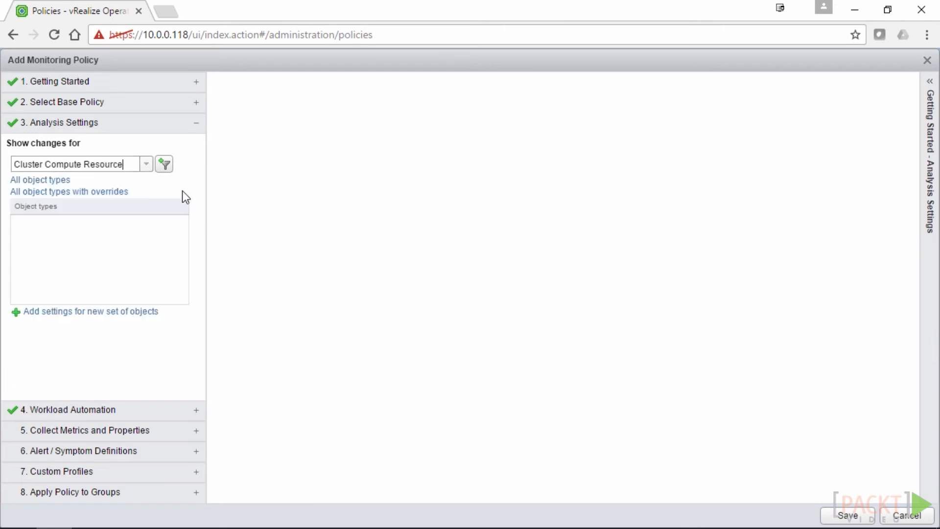
left_click(166, 165)
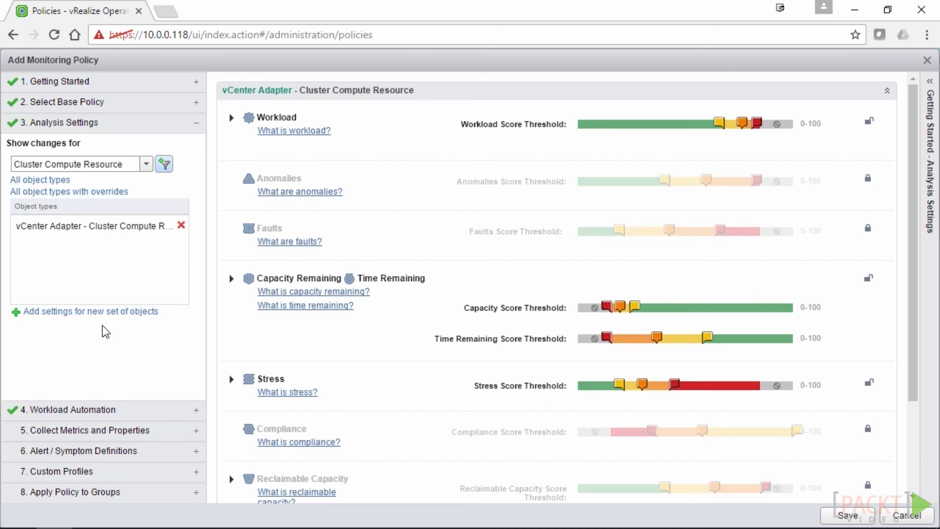
left_click(78, 315)
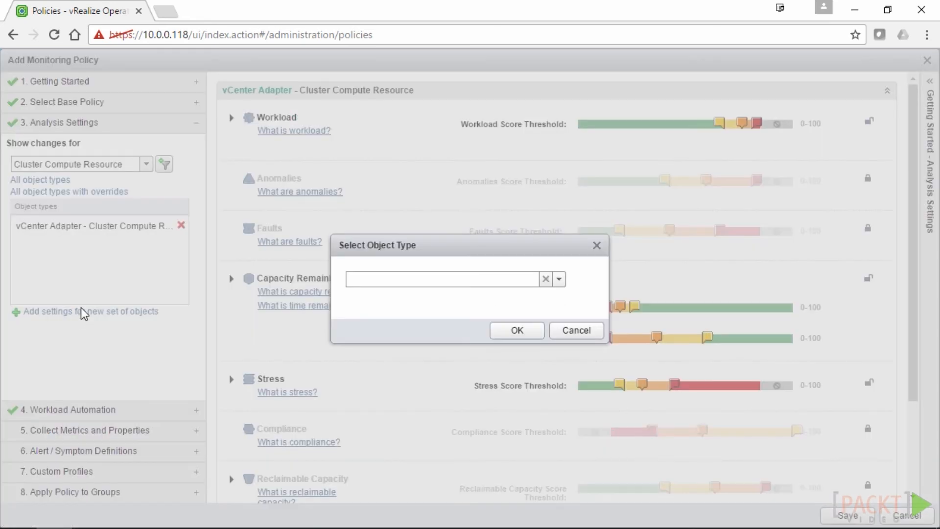
Browse the Container object types for a new settings set, then cancel without adding one
left_click(560, 280)
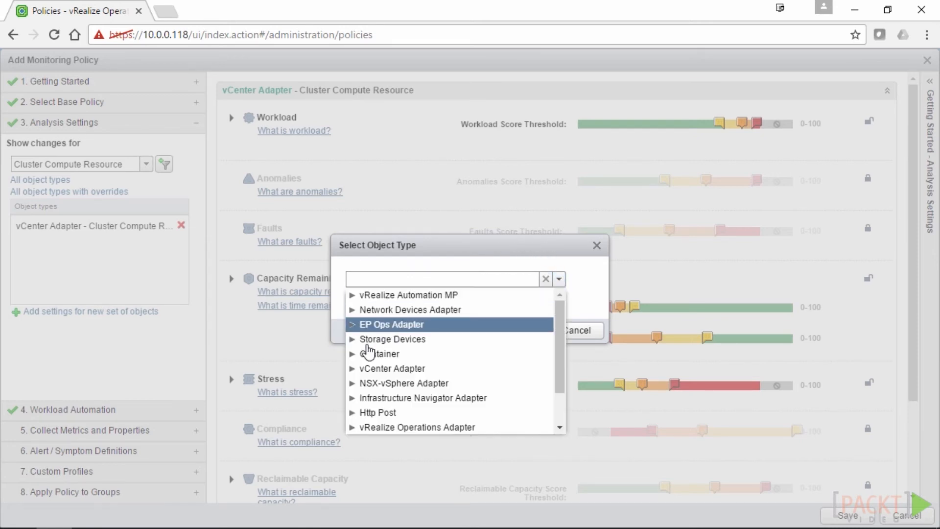
left_click(352, 354)
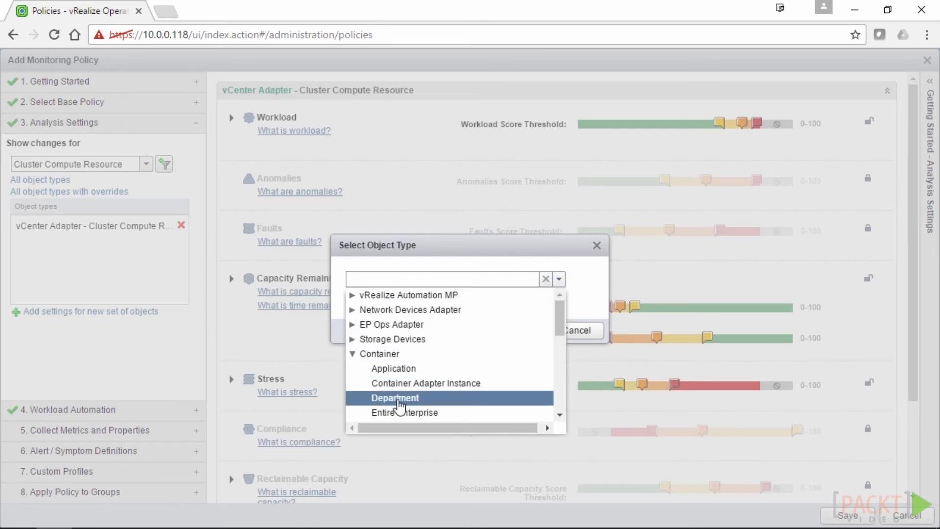
left_click(606, 296)
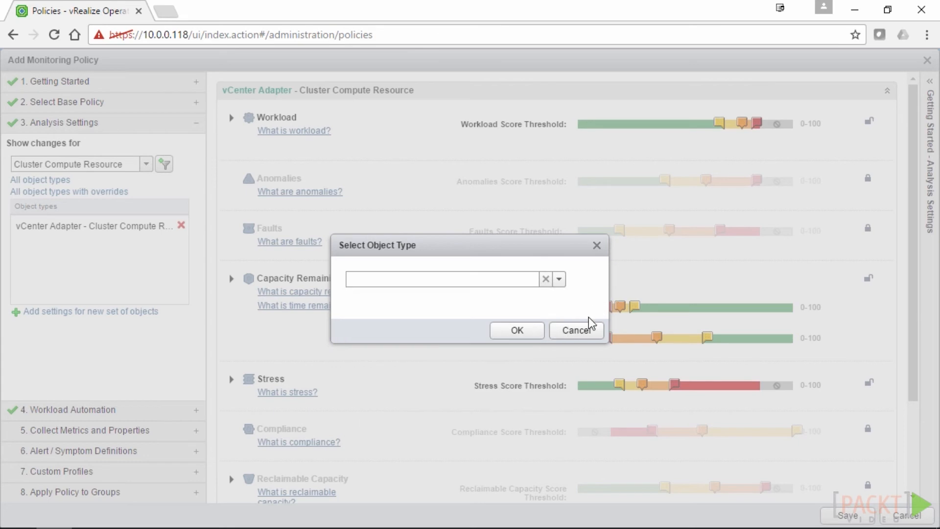
left_click(584, 330)
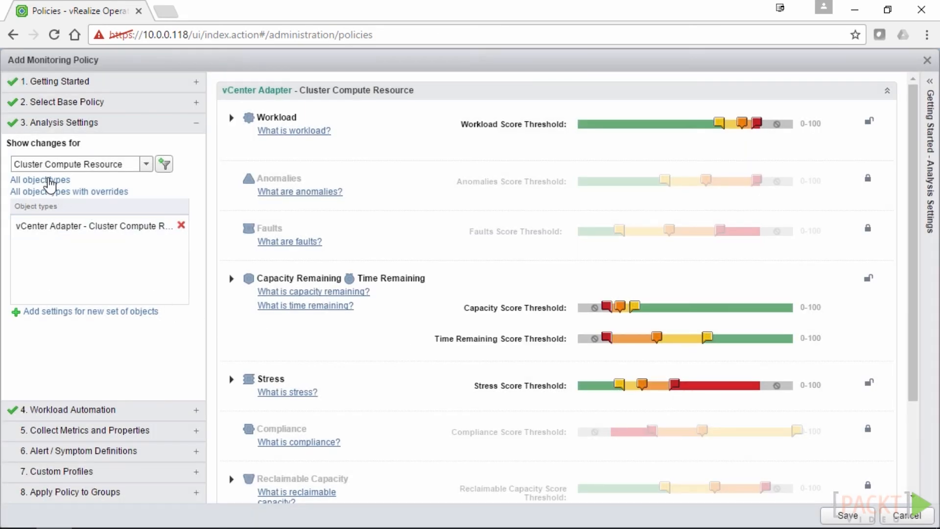
Show settings for All object types, keeping Cluster Compute Resource thresholds at the top
left_click(31, 180)
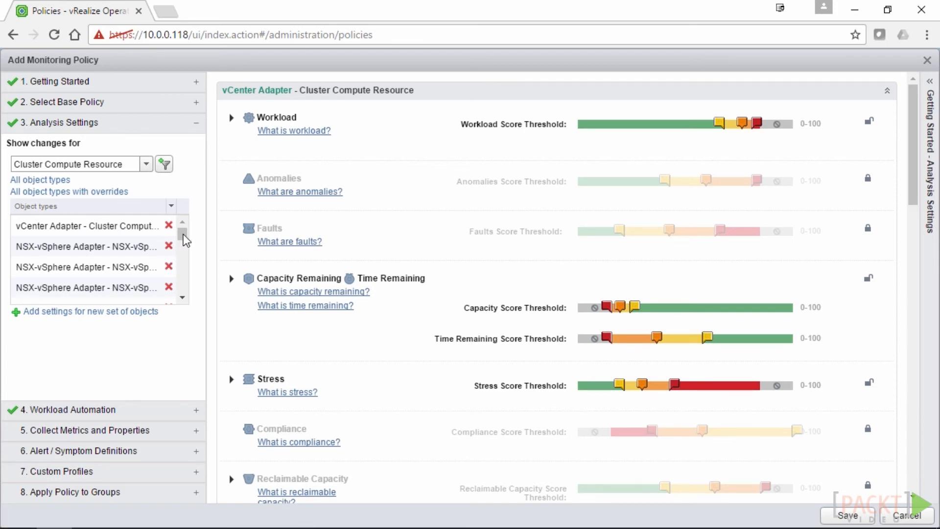
scroll(593, 257, "down", 20)
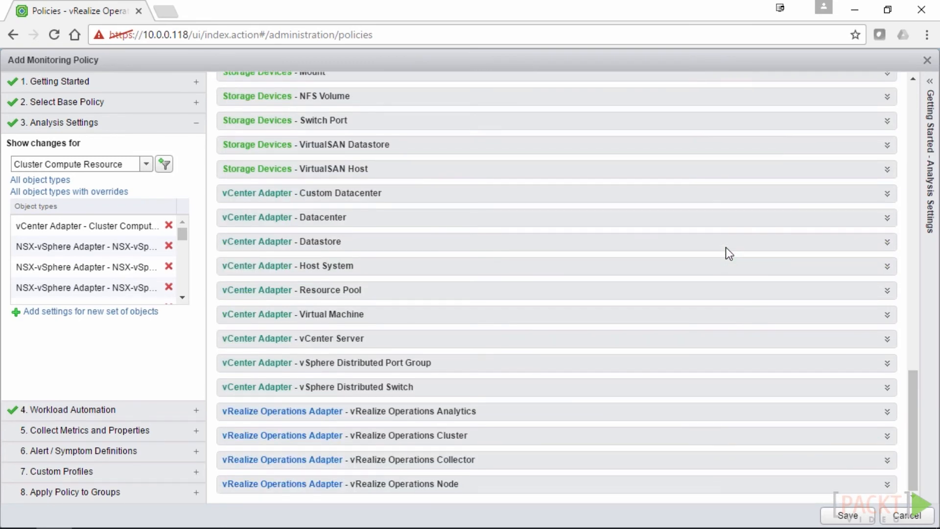
scroll(726, 247, "up", 7)
scroll(715, 274, "up", 12)
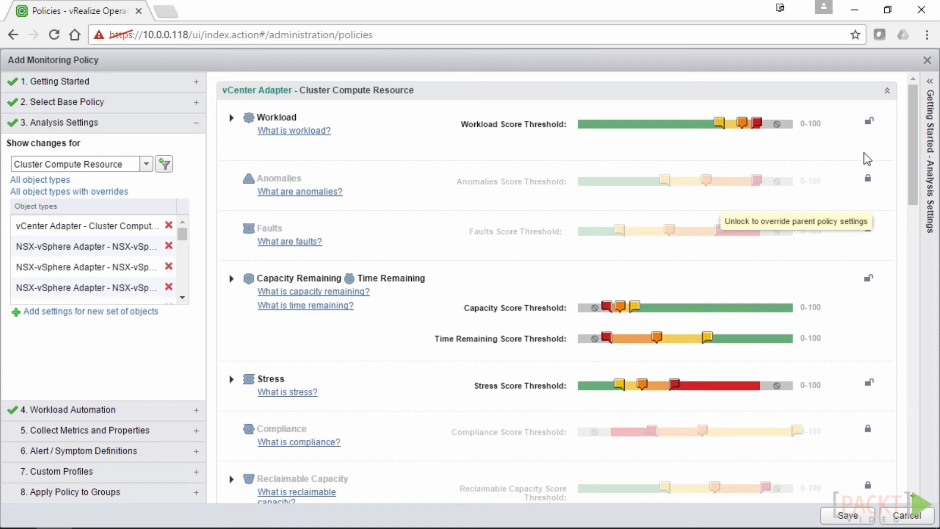
Unlock the Cluster Compute Resource Workload settings so they override the inherited ones
left_click(872, 121)
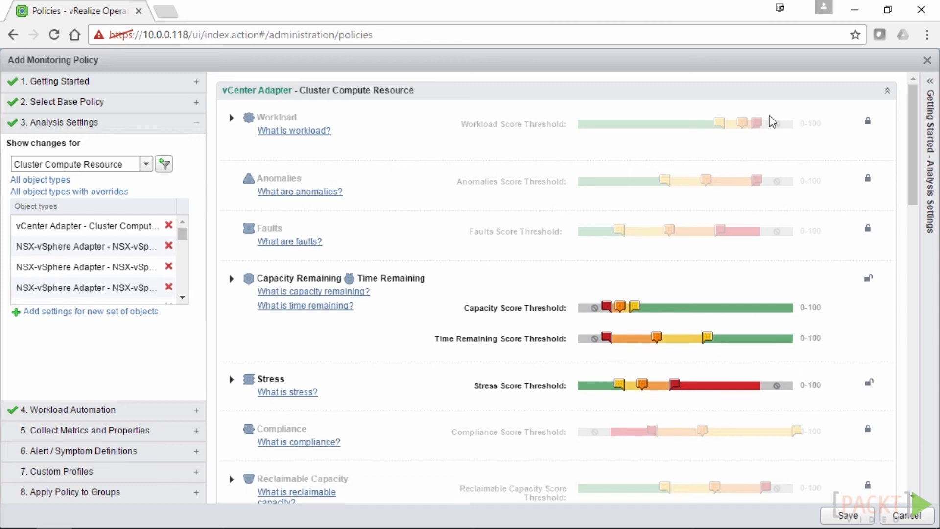
left_click(868, 121)
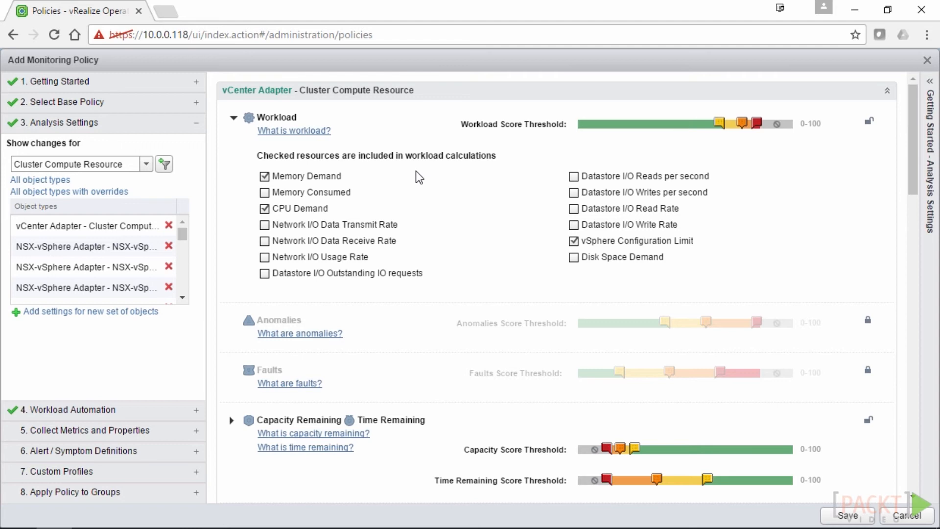
left_click(234, 118)
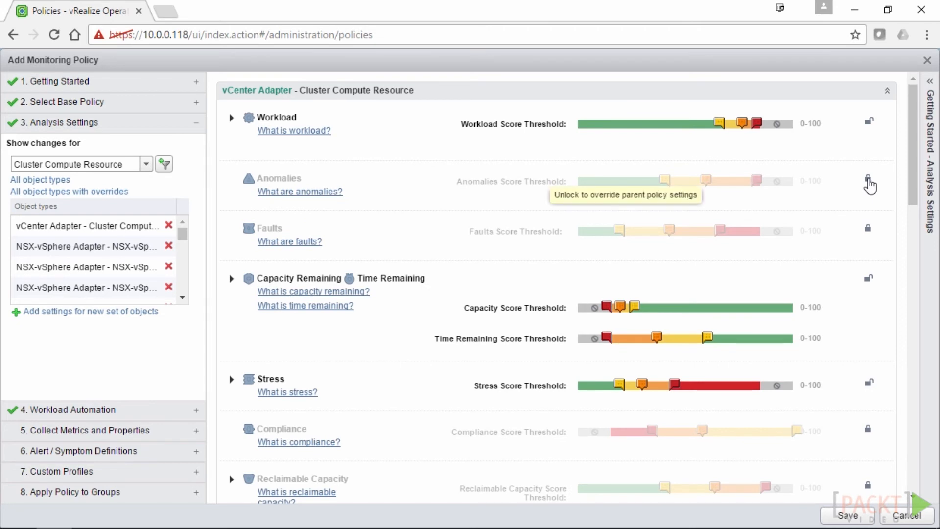
Unlock Anomalies and Faults thresholds and lower their lowest and middle levels
left_click(868, 179)
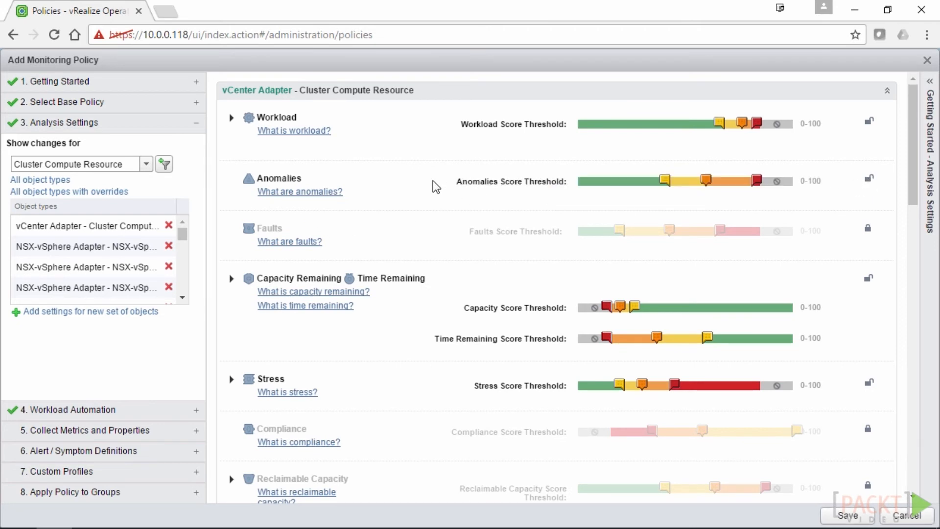
mouse_move(665, 186)
left_click_drag(665, 186, 650, 185)
mouse_move(709, 188)
left_click_drag(710, 187, 748, 187)
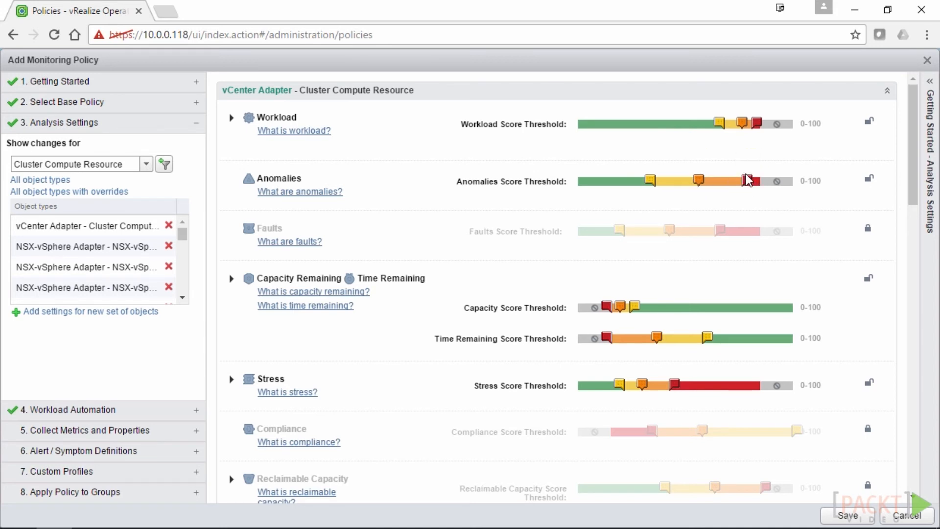
left_click(869, 228)
left_click_drag(620, 230, 610, 232)
left_click_drag(669, 231, 650, 236)
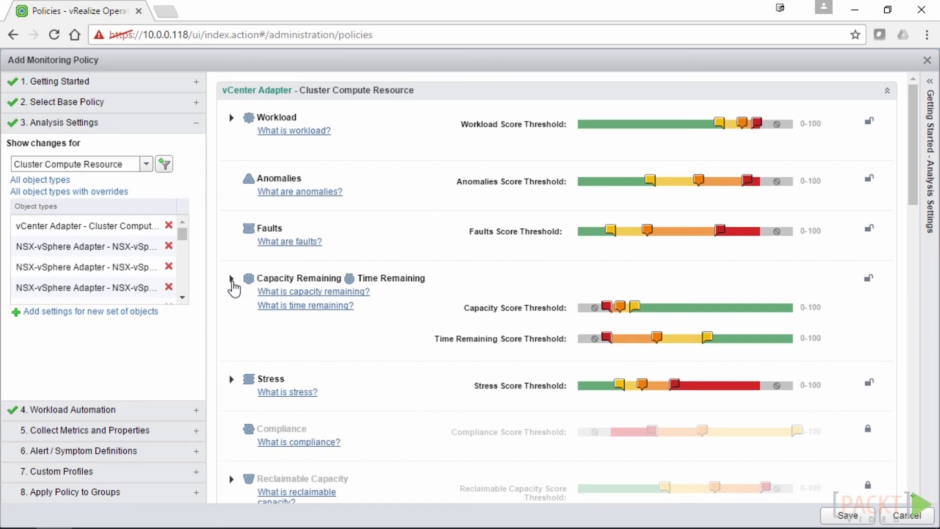
Tick CPU Allocation and Memory Allocation under Capacity Remaining / Time Remaining
left_click(231, 279)
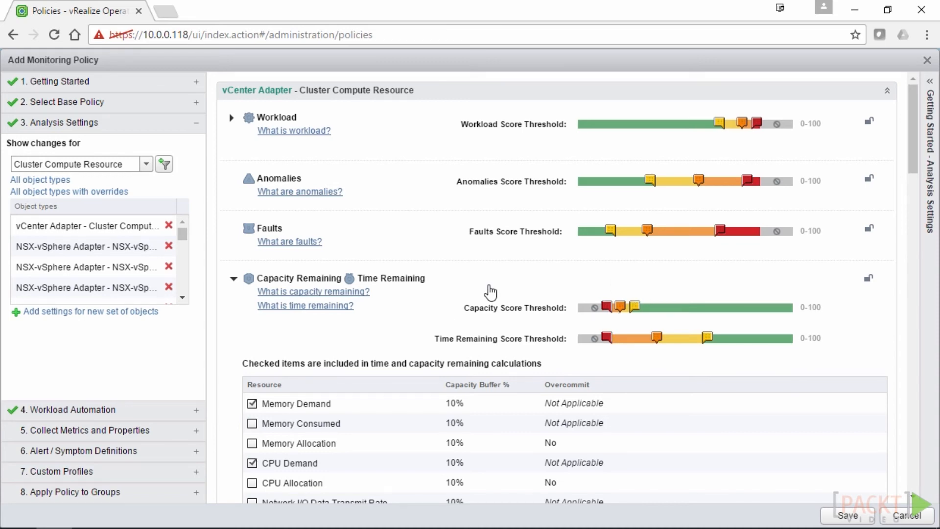
scroll(487, 266, "down", 5)
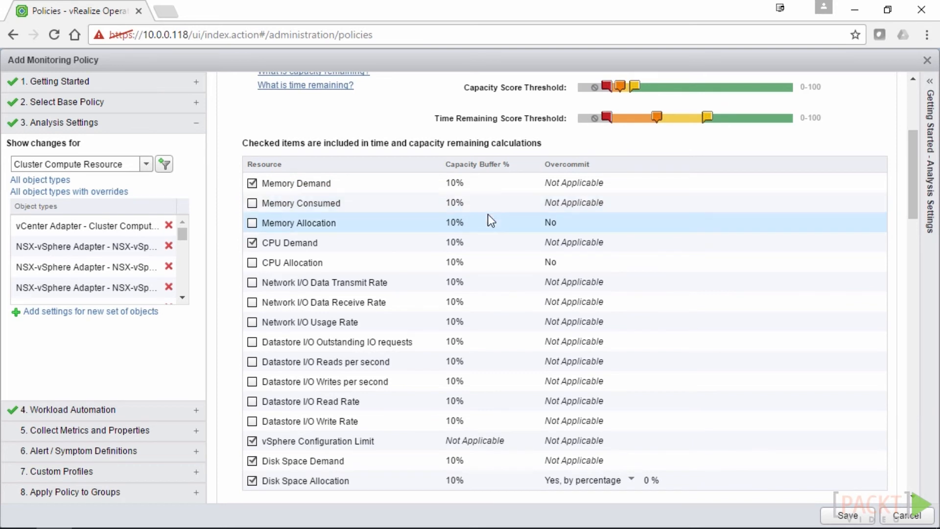
left_click(252, 263)
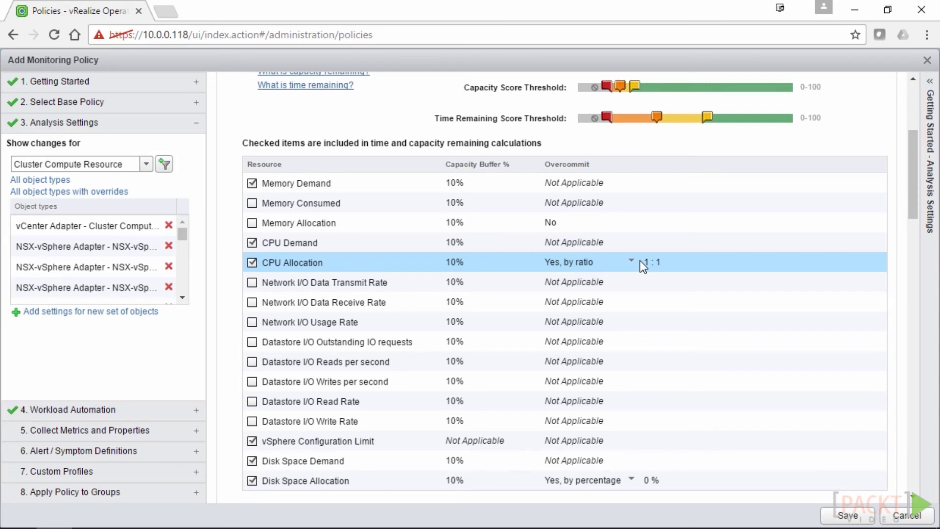
left_click(252, 223)
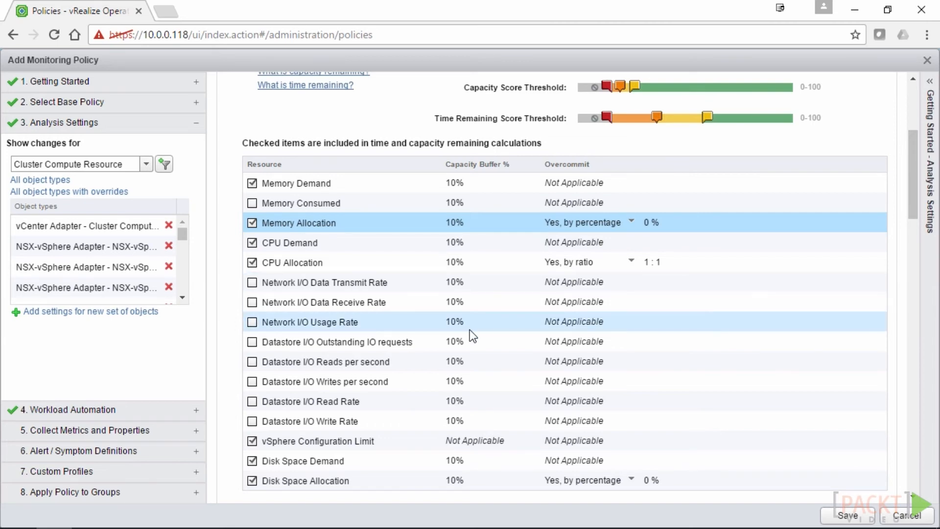
scroll(469, 330, "down", 3)
scroll(465, 350, "down", 2)
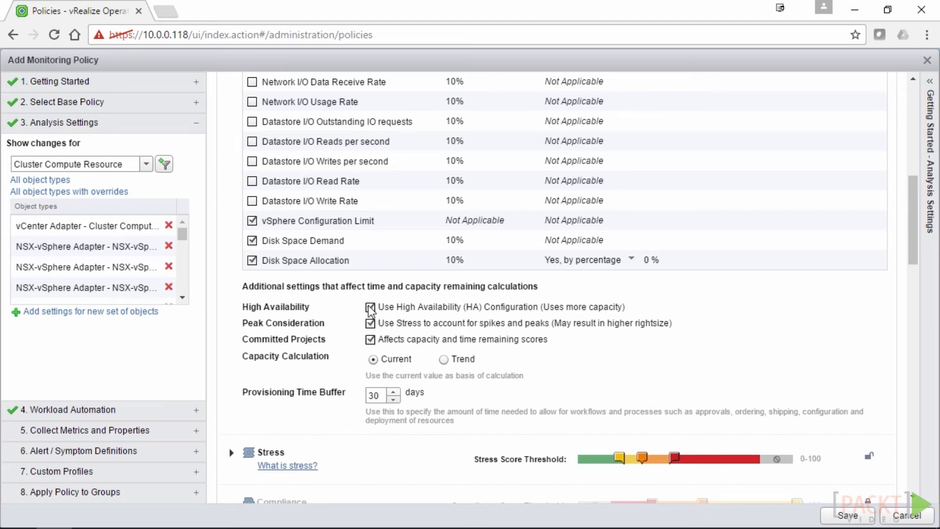
scroll(371, 310, "down", 3)
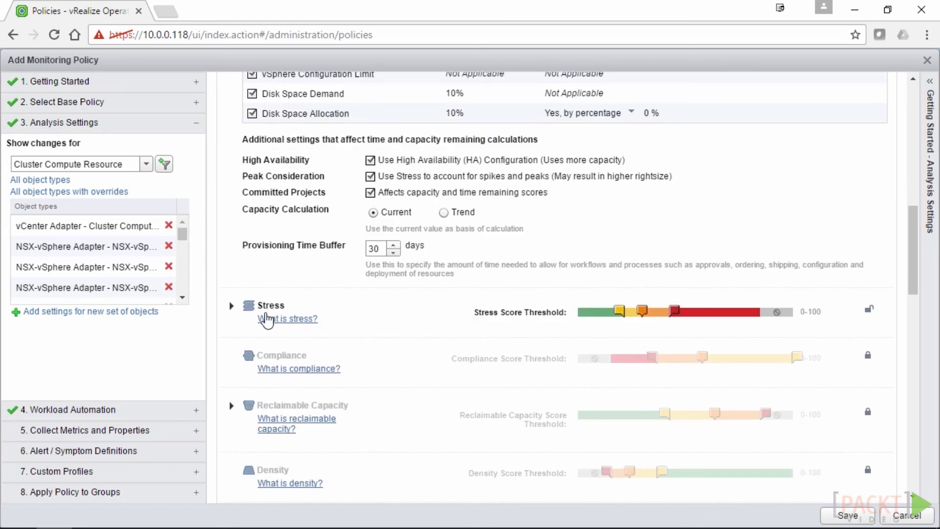
Expand Stress settings and unlock Reclaimable Capacity to show its oversized, idle and powered-off limits
left_click(232, 306)
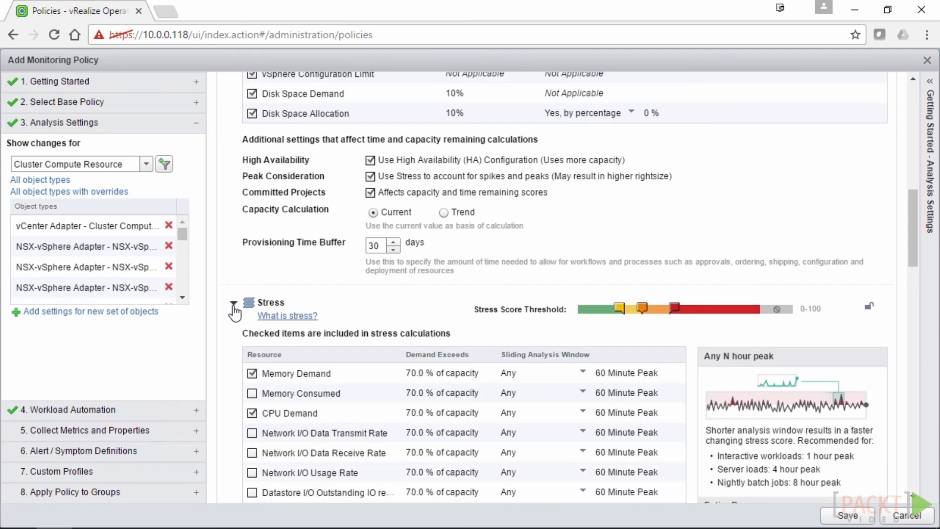
scroll(301, 342, "down", 3)
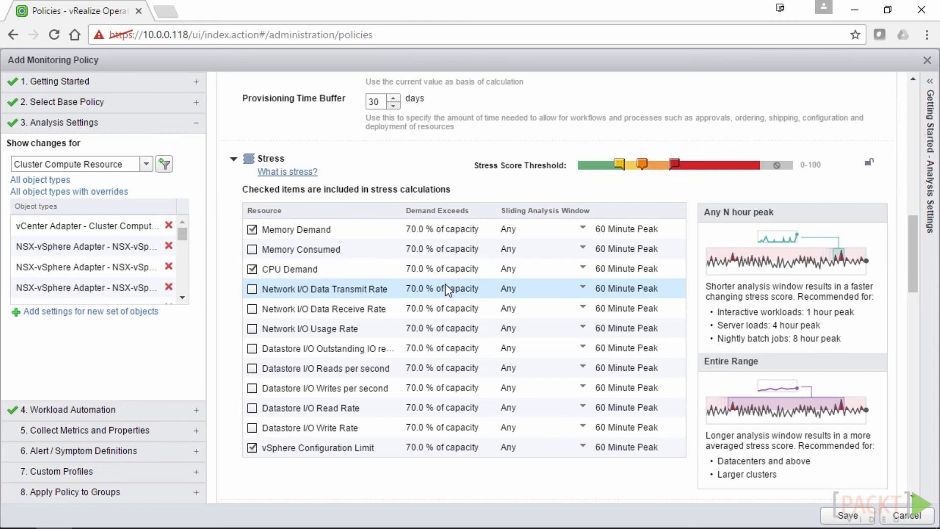
scroll(445, 288, "down", 6)
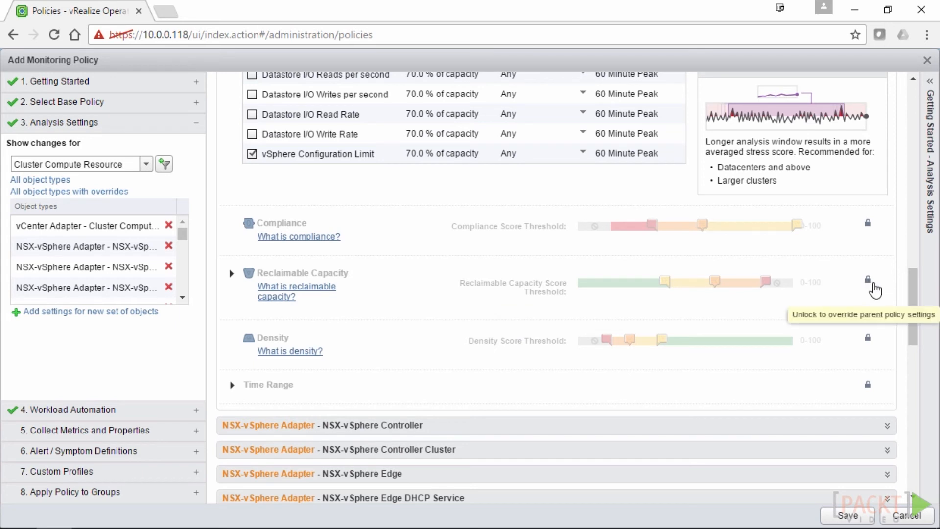
left_click(870, 281)
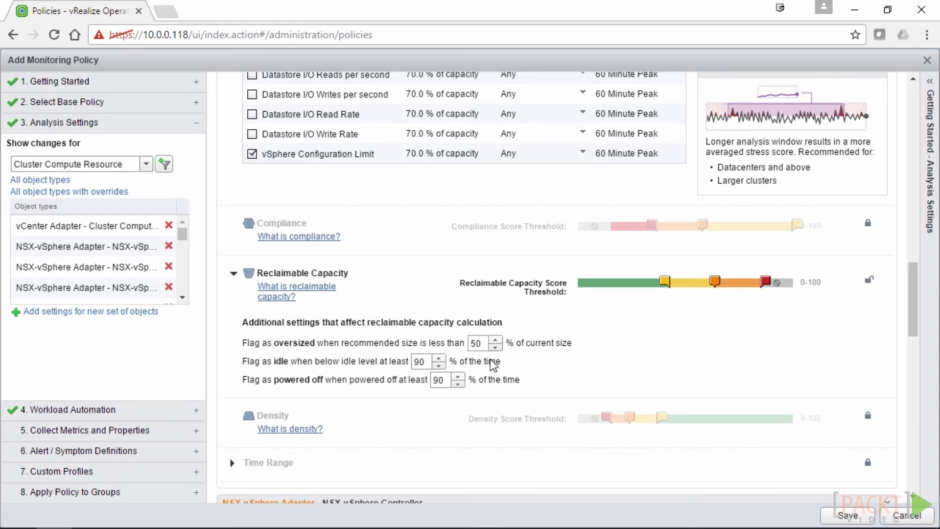
Unlock and expand the Cluster Compute Resource Time Range settings
left_click(868, 461)
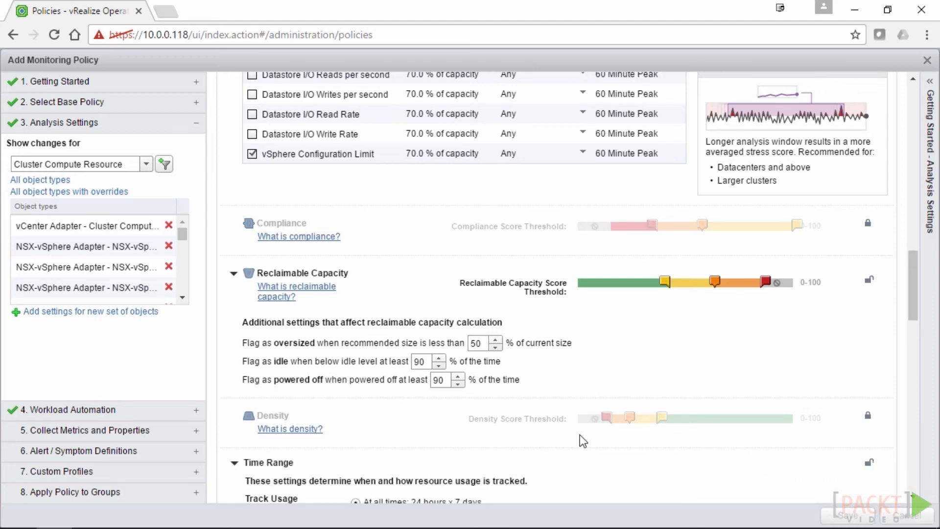
scroll(579, 434, "down", 5)
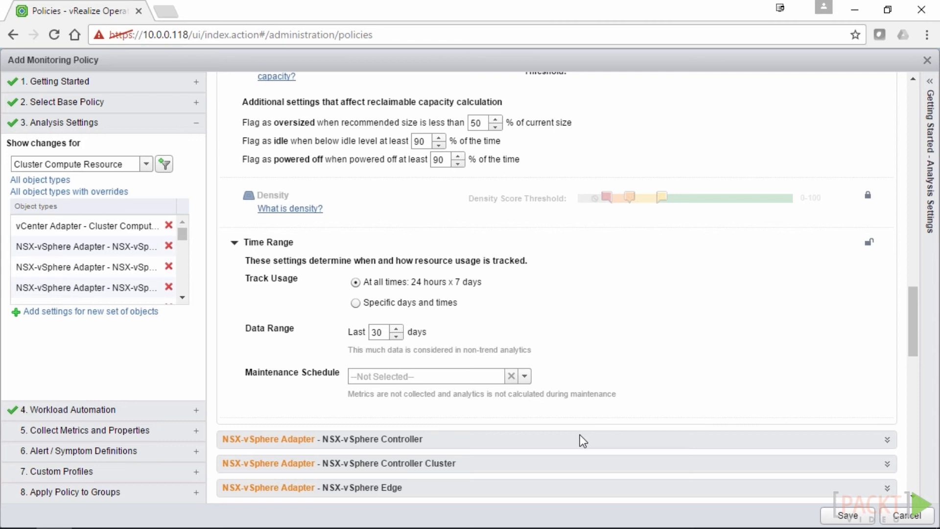
scroll(614, 346, "down", 6)
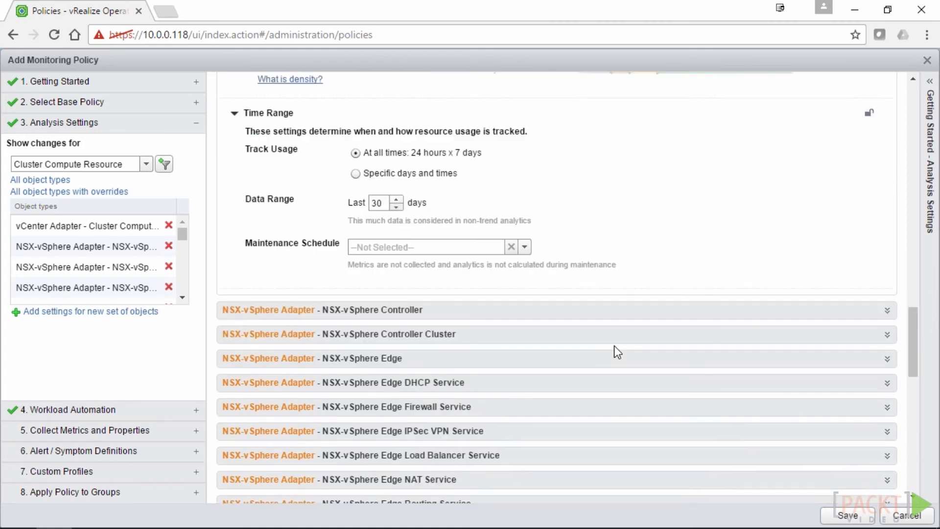
Expand the NSX-vSphere Edge Routing Service analysis settings to view its inherited thresholds
left_click(888, 340)
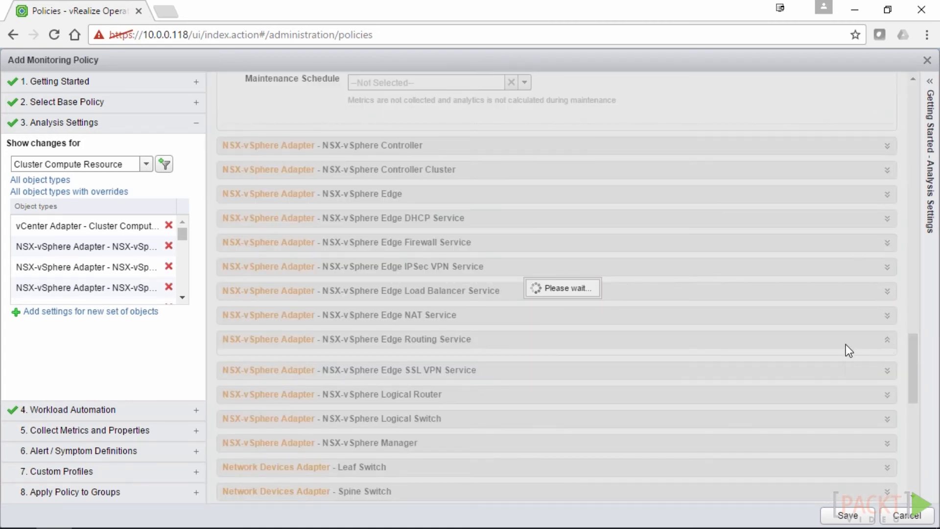
scroll(706, 353, "down", 7)
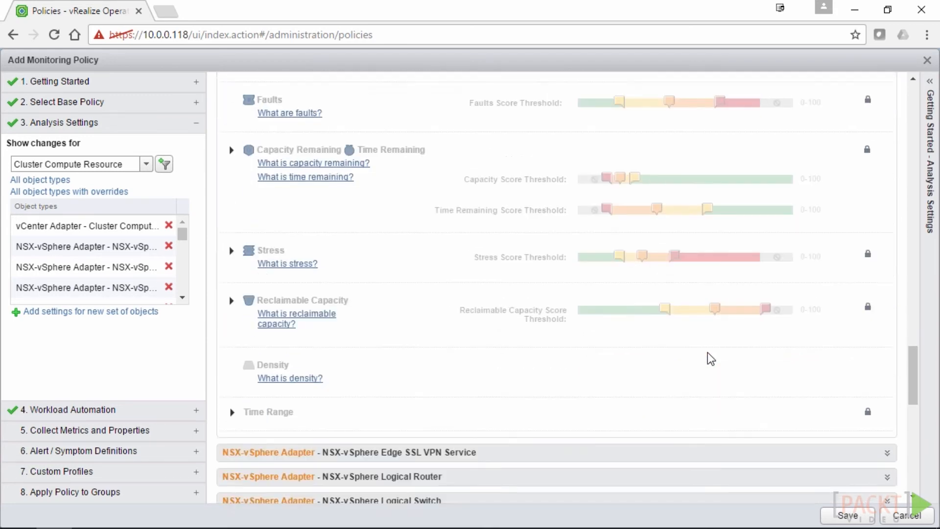
scroll(707, 351, "down", 7)
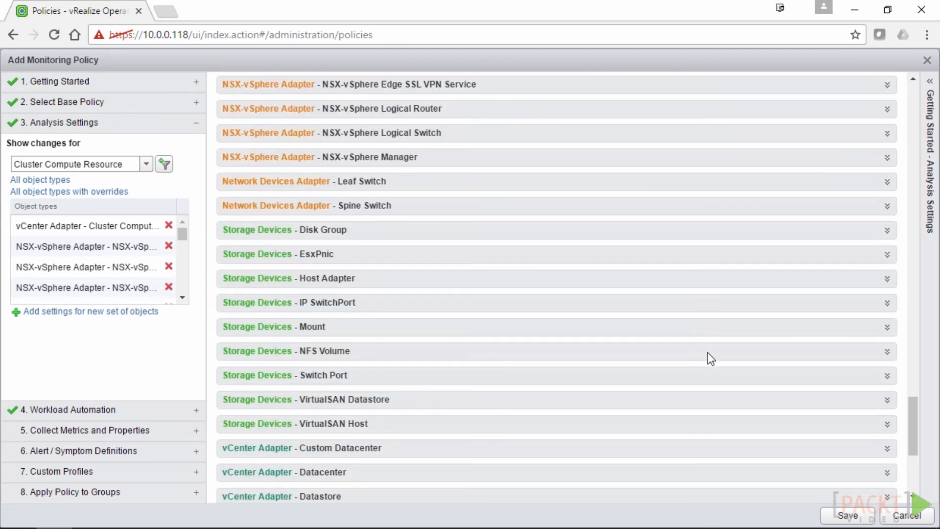
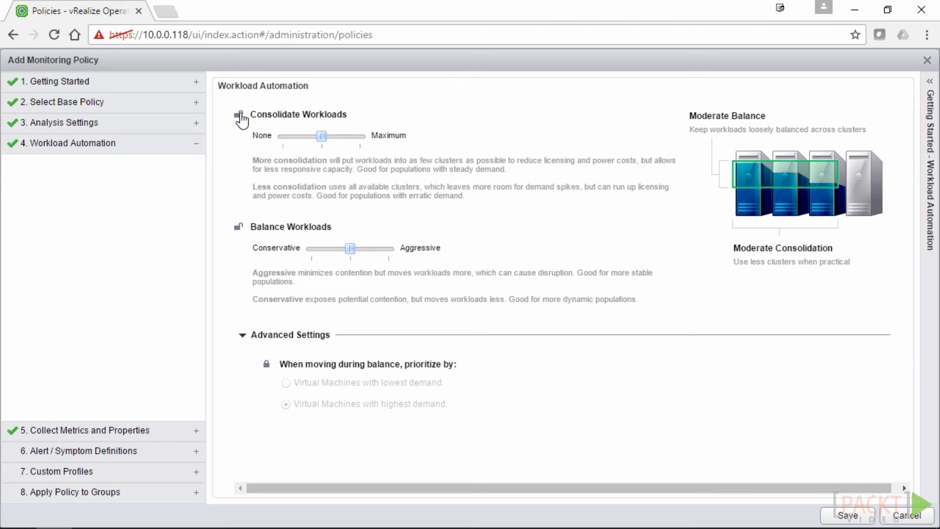
Unlock Consolidate Workloads and set it to None (No Consolidation), then unlock Balance Workloads
left_click(239, 116)
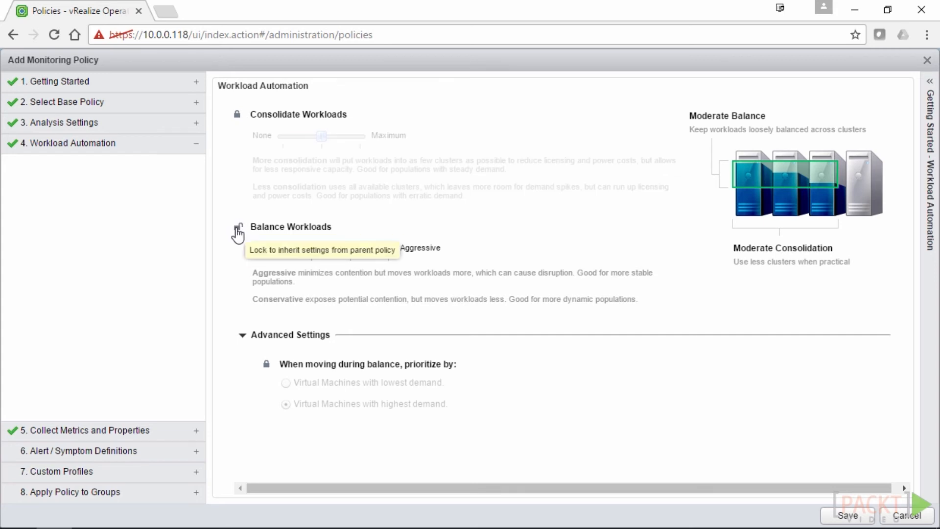
left_click(239, 228)
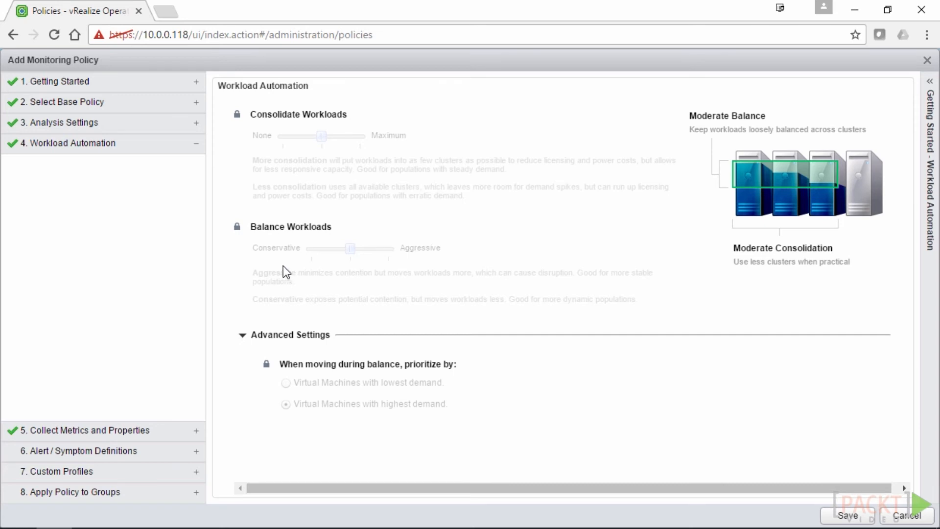
left_click(238, 116)
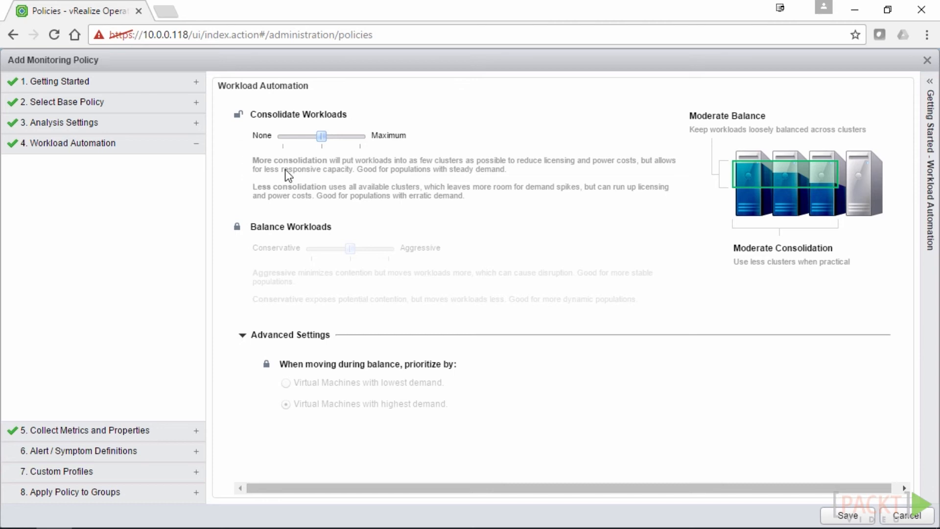
left_click_drag(332, 130, 359, 146)
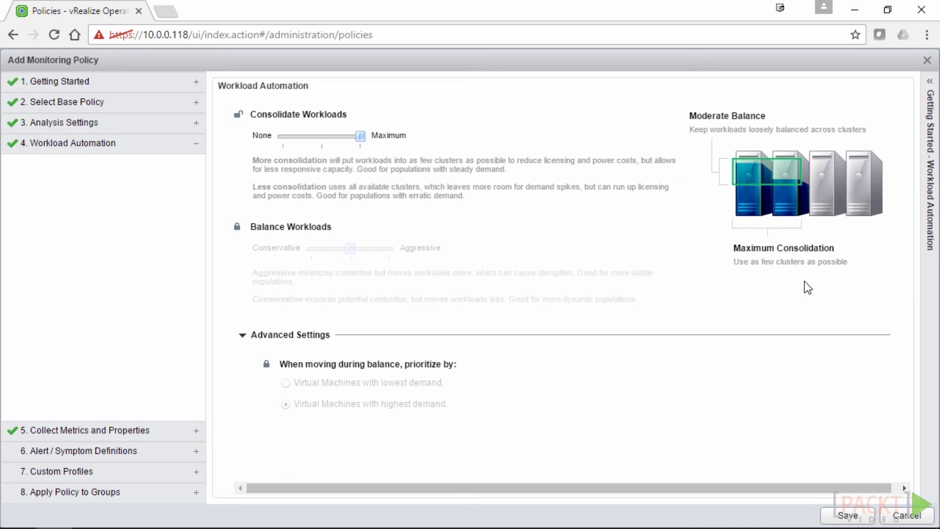
left_click(328, 137)
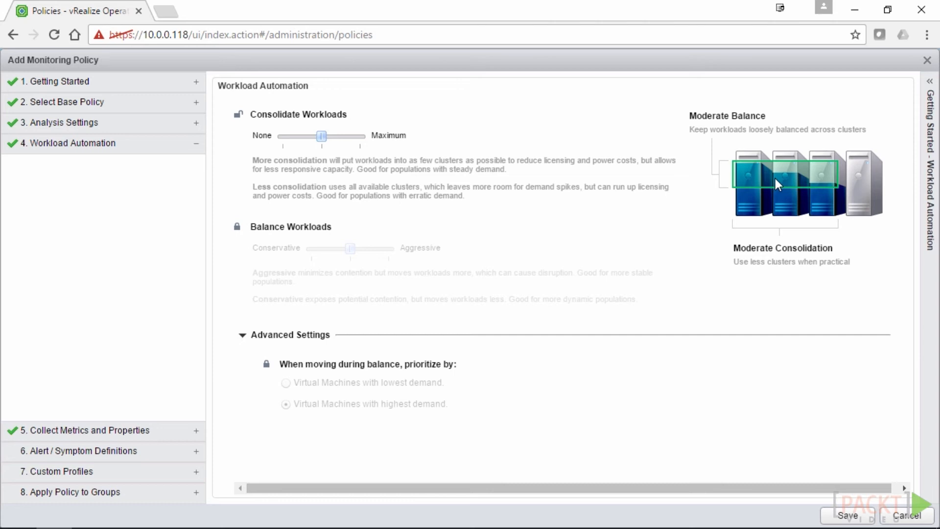
left_click_drag(311, 136, 277, 140)
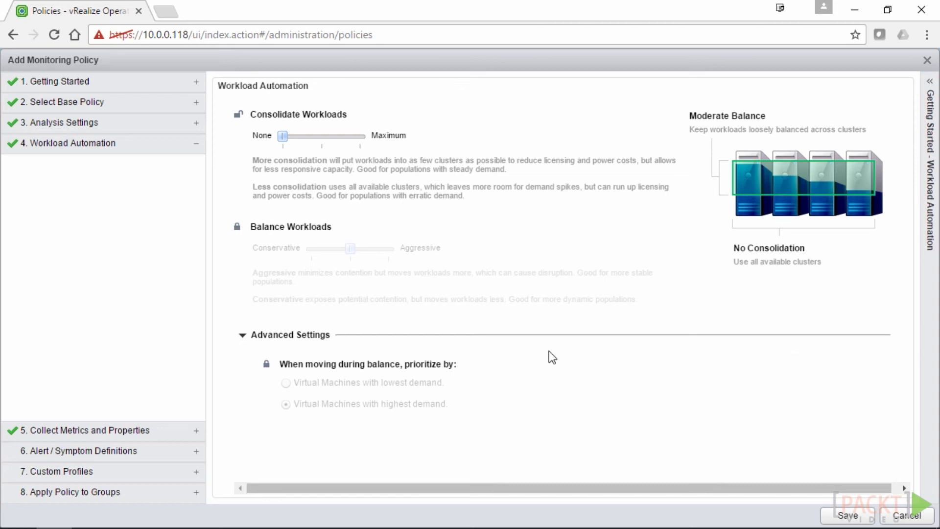
left_click(237, 227)
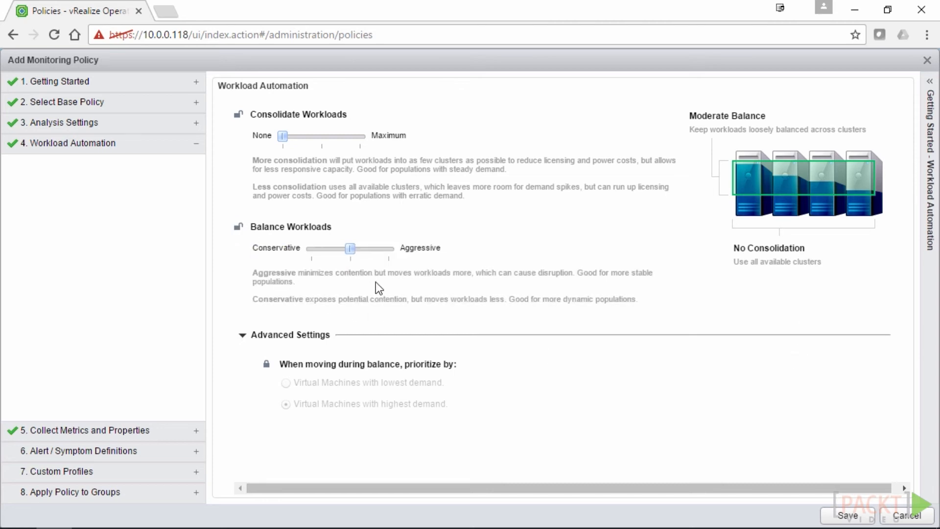
Try Balance Workloads at Conservative and Aggressive, leave it at Moderate, and open Collect Metrics and Properties
left_click_drag(349, 247, 310, 251)
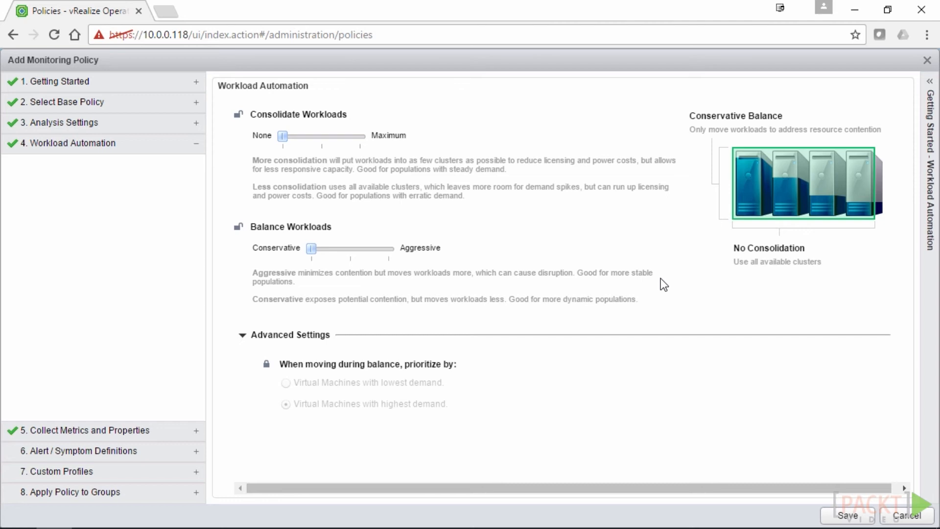
left_click_drag(312, 248, 349, 248)
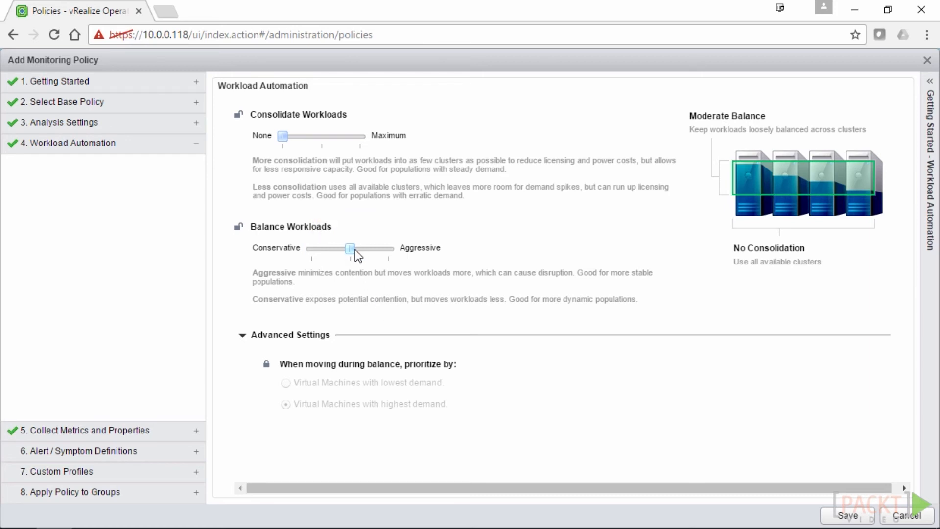
left_click_drag(354, 247, 401, 254)
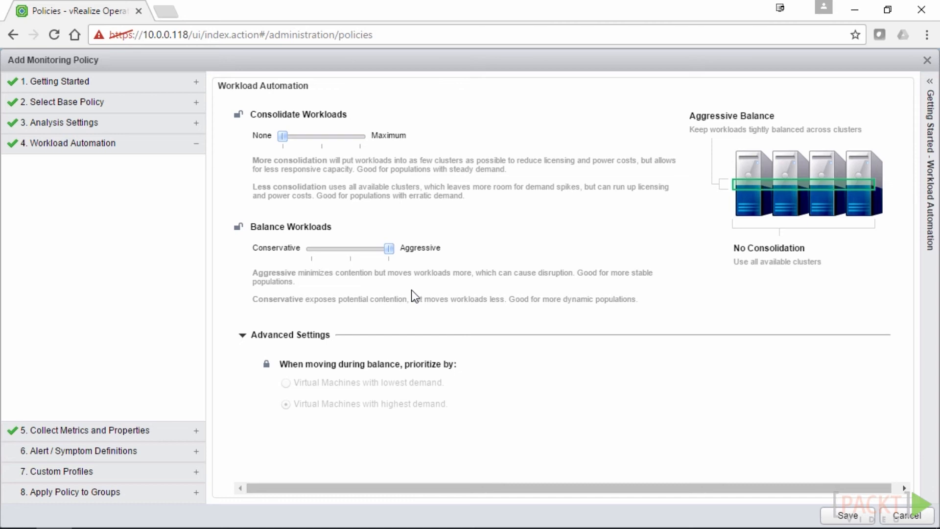
left_click_drag(389, 249, 315, 244)
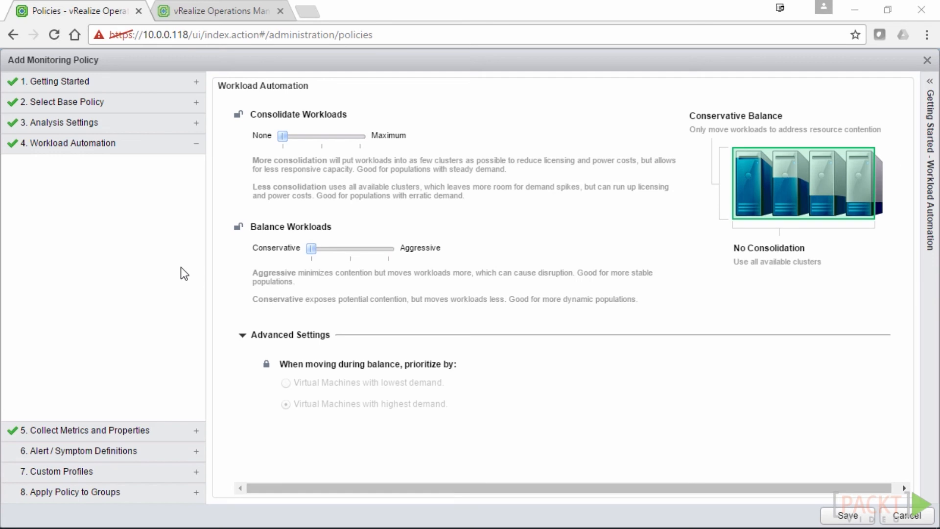
left_click(82, 430)
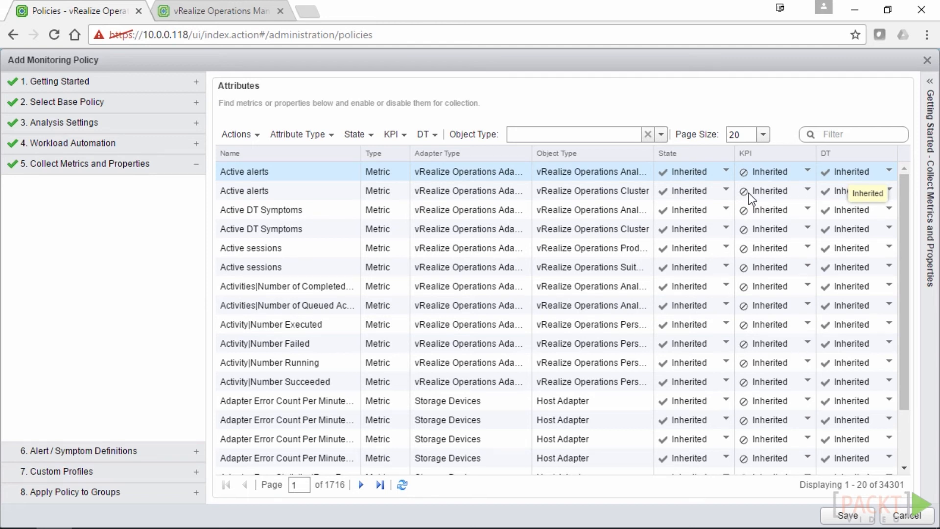
Filter the attributes to the vCenter Adapter > Cluster Compute Resource object type
left_click(729, 155)
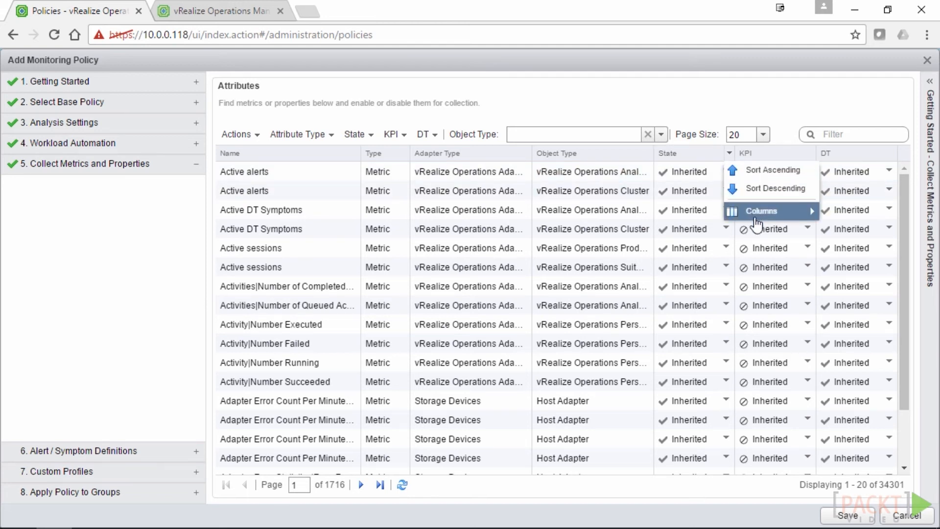
mouse_move(809, 211)
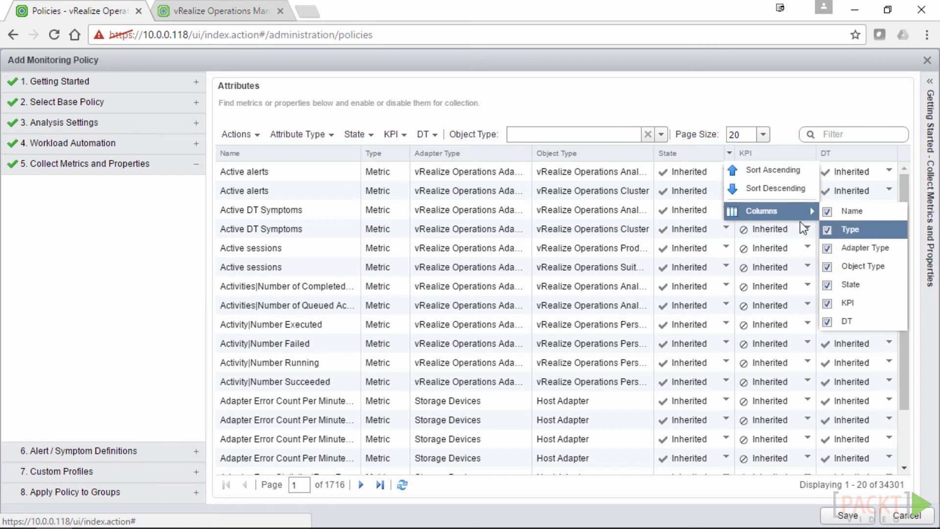
left_click(593, 112)
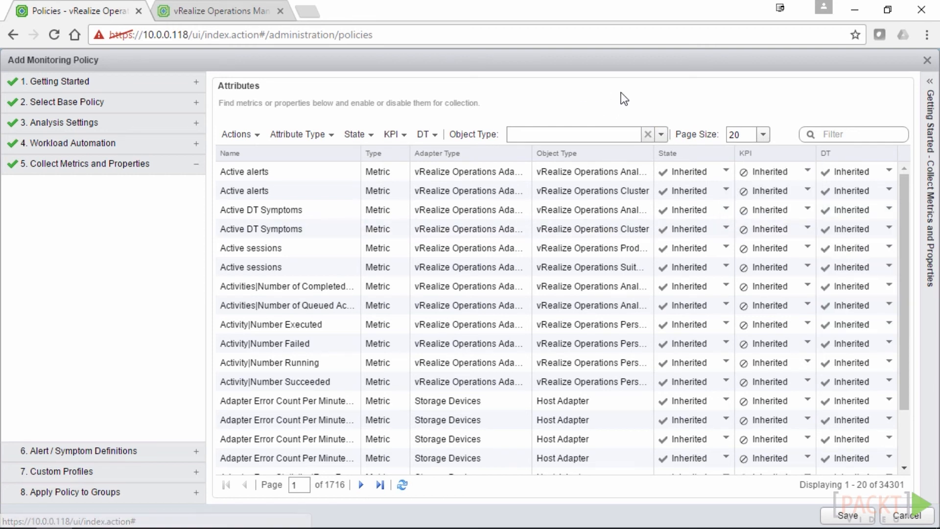
left_click(661, 134)
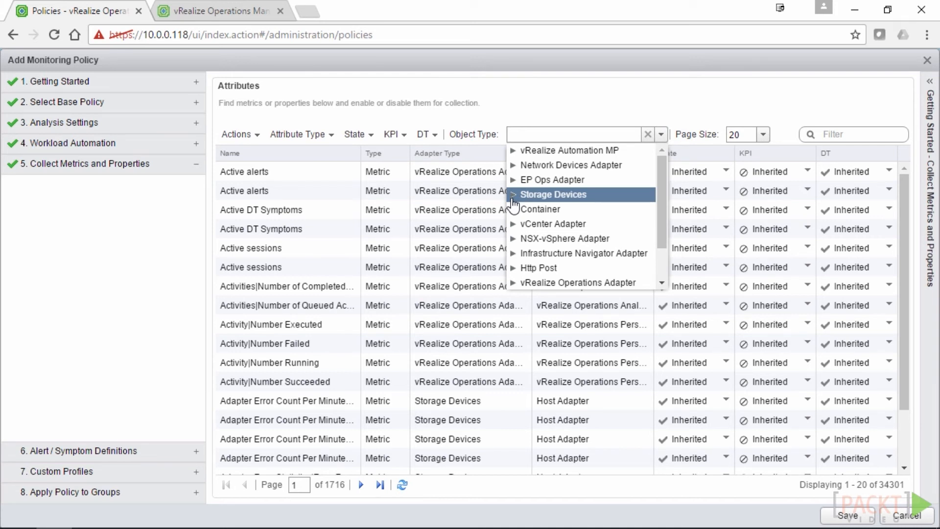
left_click(512, 224)
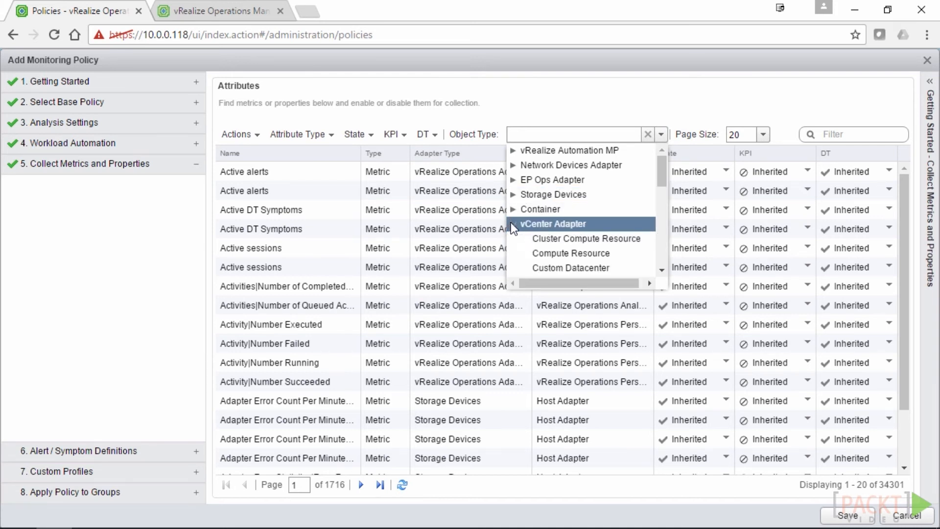
left_click(612, 242)
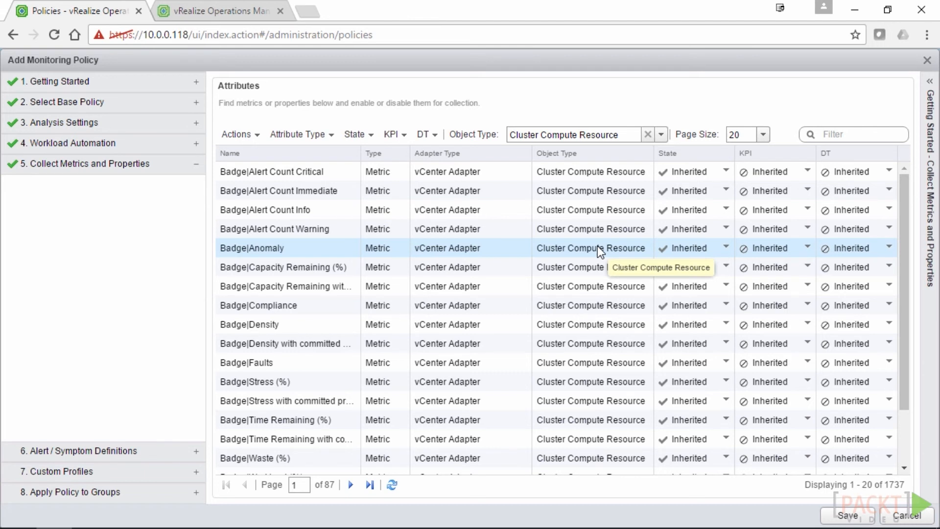
Filter the attribute list by the name 'core'
left_click(834, 134)
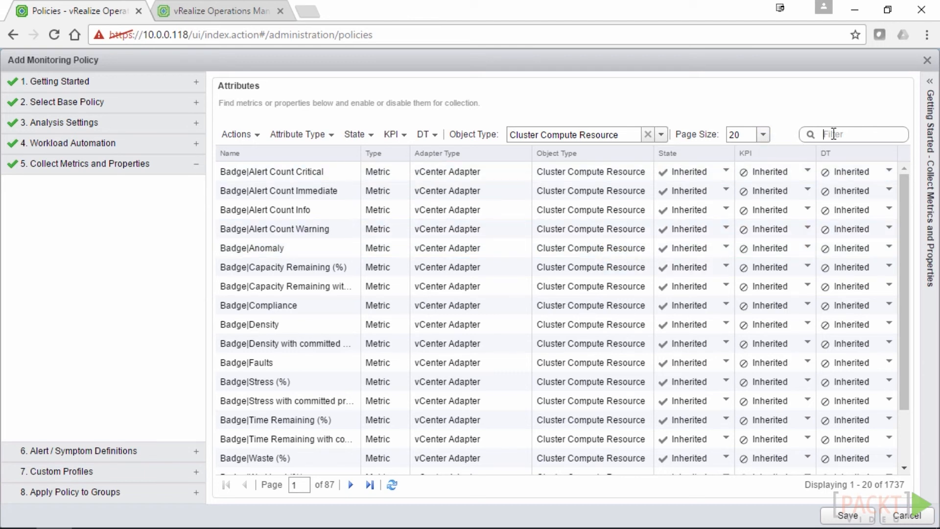
type("cpu")
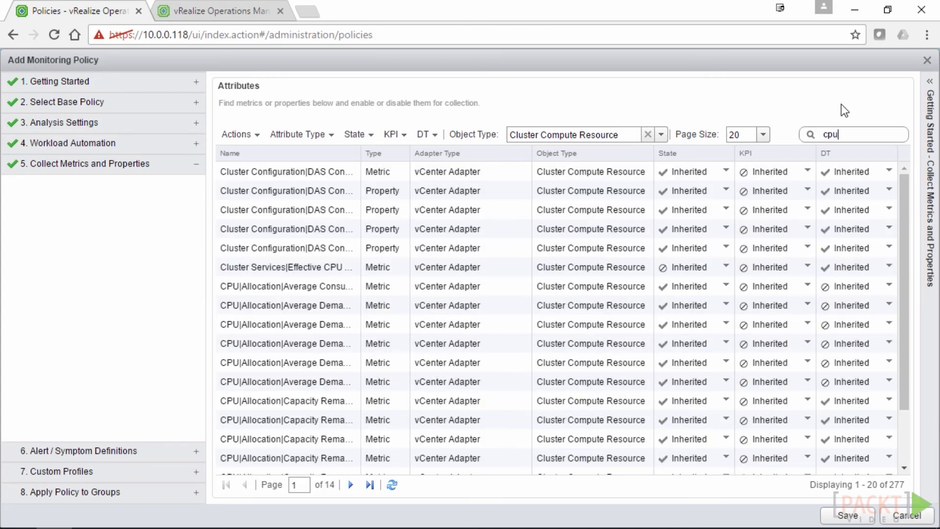
left_click_drag(846, 127, 803, 139)
type("core")
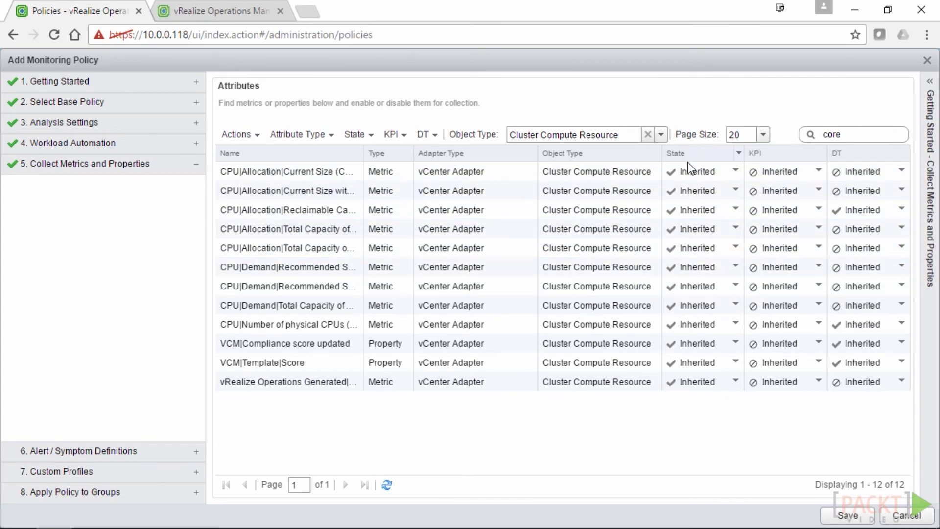
Set two CPU Allocation attributes to Local (disabled) and mark Total Capacity as a KPI
left_click(737, 169)
left_click(737, 172)
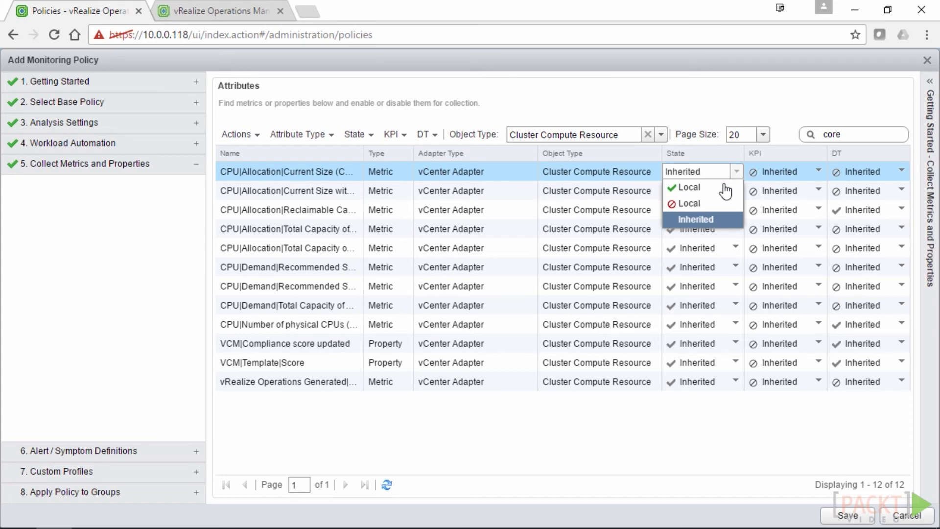
left_click(714, 203)
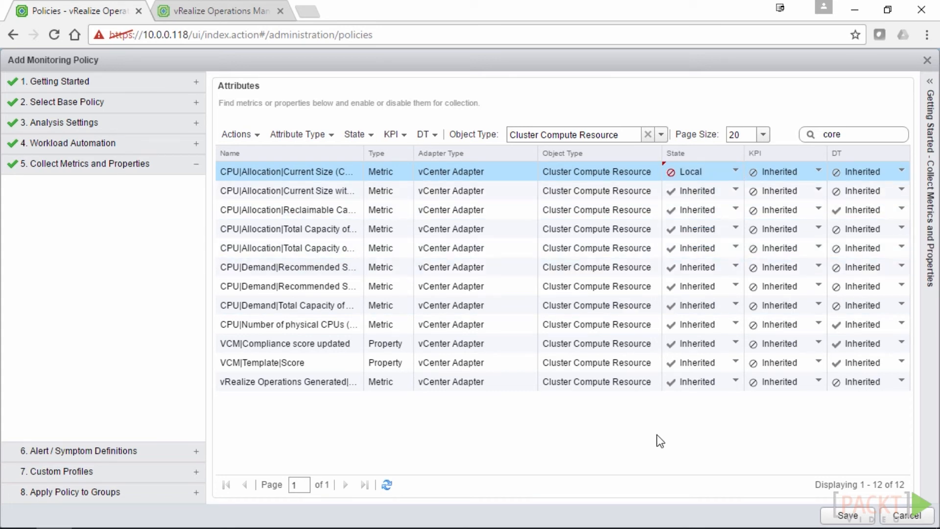
left_click(732, 248)
left_click(735, 249)
left_click(685, 266)
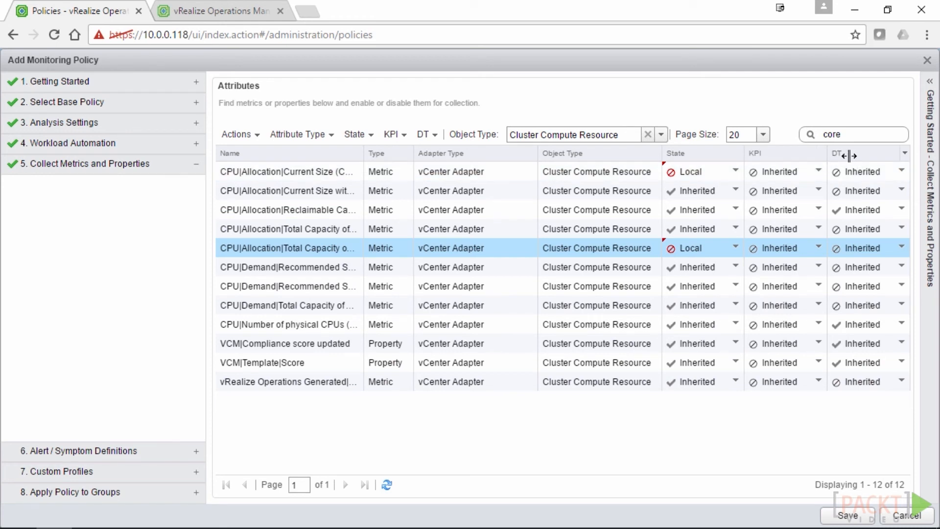
left_click(812, 248)
left_click(820, 249)
left_click(787, 269)
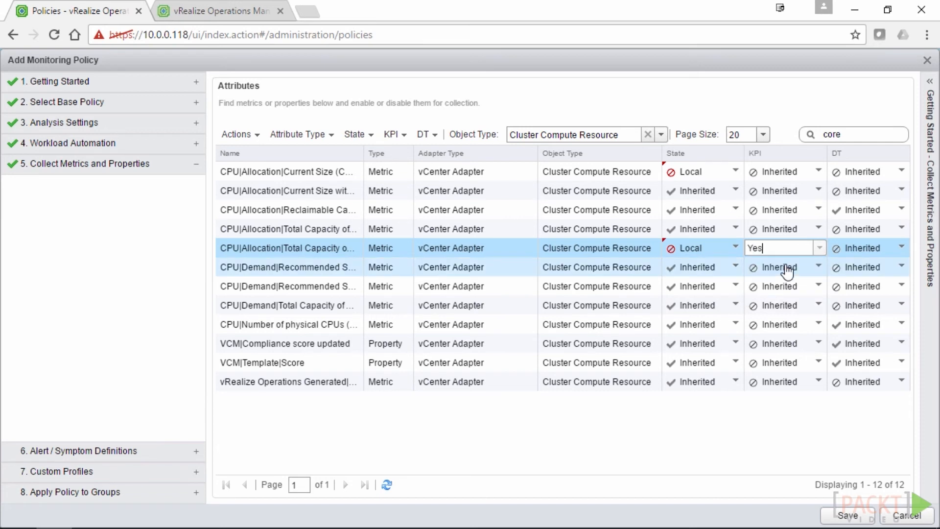
left_click(733, 439)
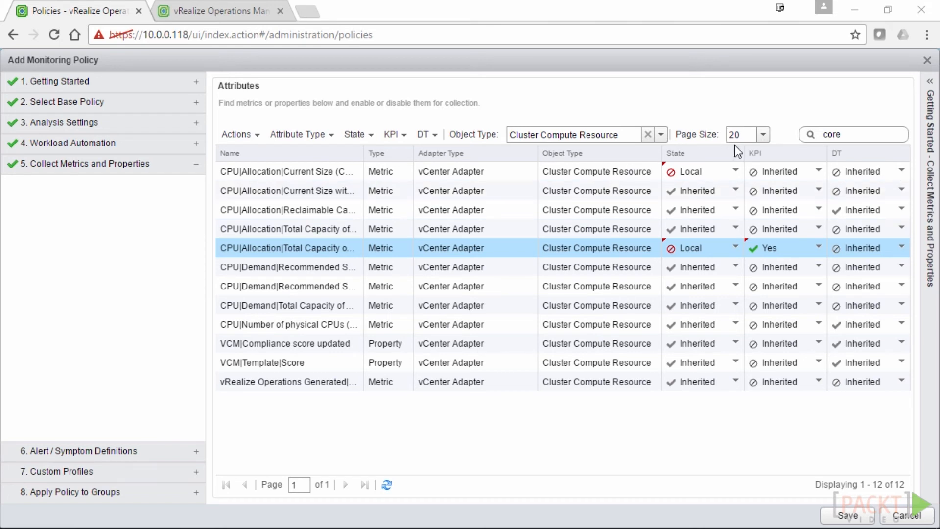
Search 'super' and set the vcpu-to-pcpu super metric's State to Local (enabled)
left_click_drag(865, 137, 794, 129)
type("super")
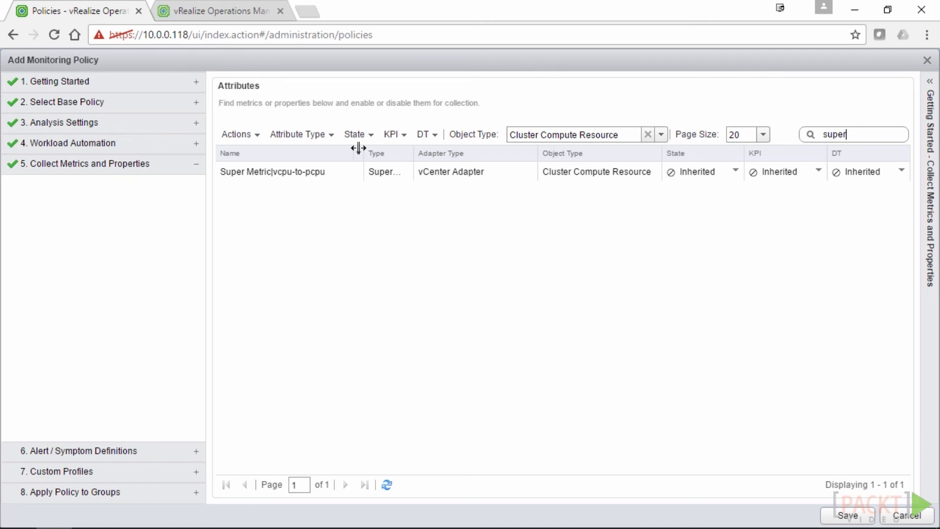
left_click_drag(363, 153, 386, 153)
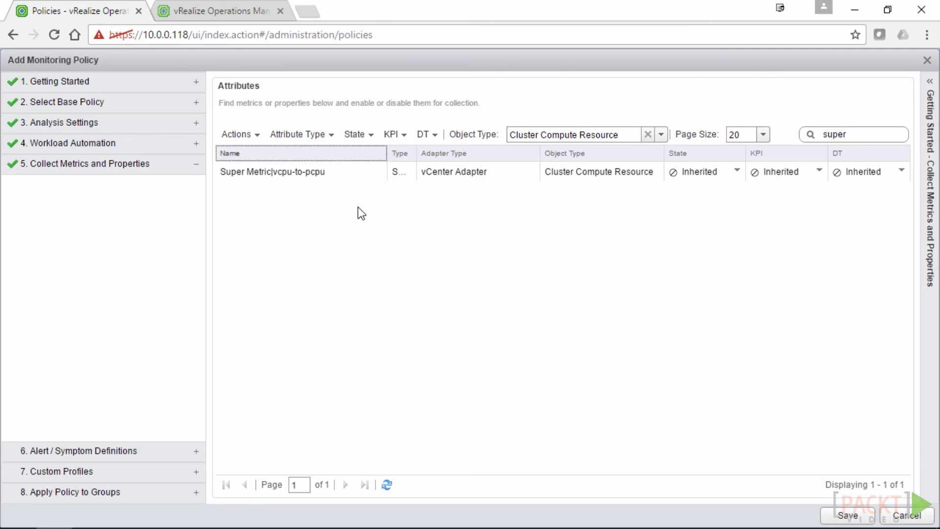
left_click(739, 169)
left_click(737, 171)
left_click(710, 193)
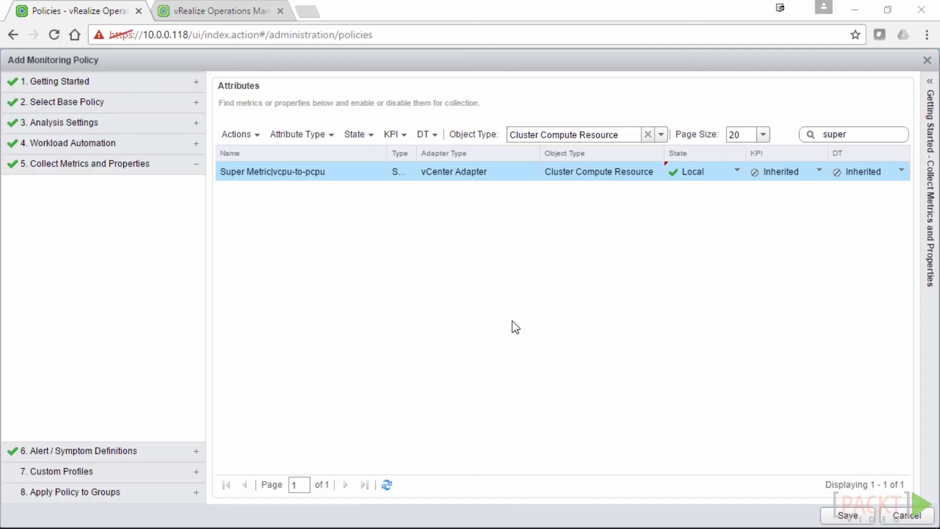
left_click(51, 451)
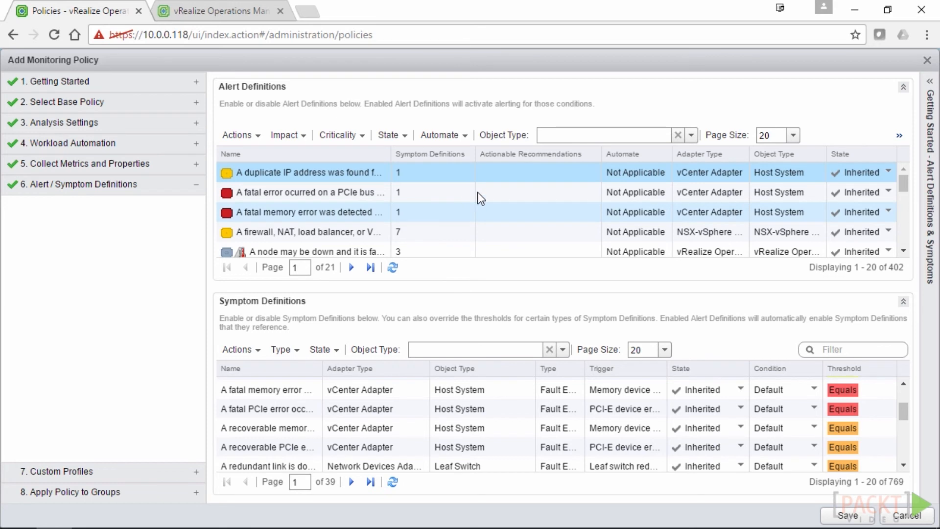
Hide the Actionable Recommendations column in the Alert Definitions table
left_click(691, 136)
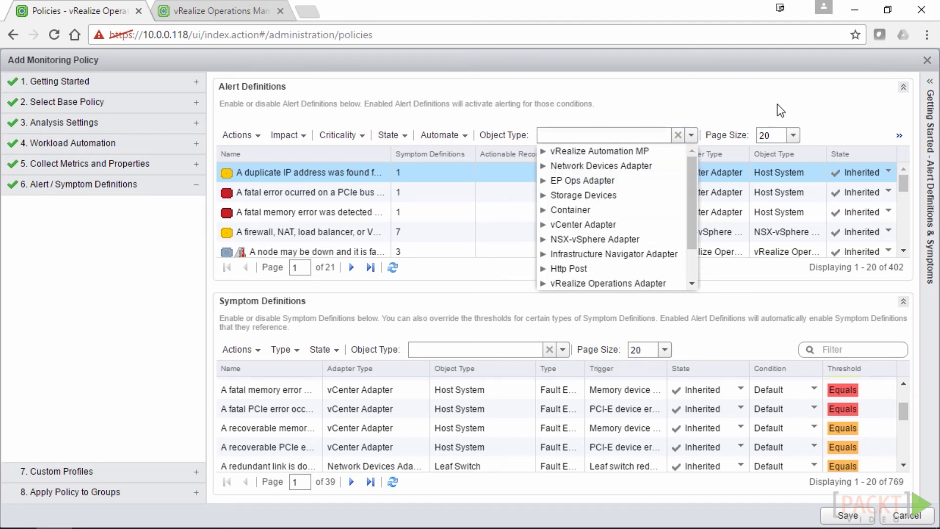
left_click(899, 136)
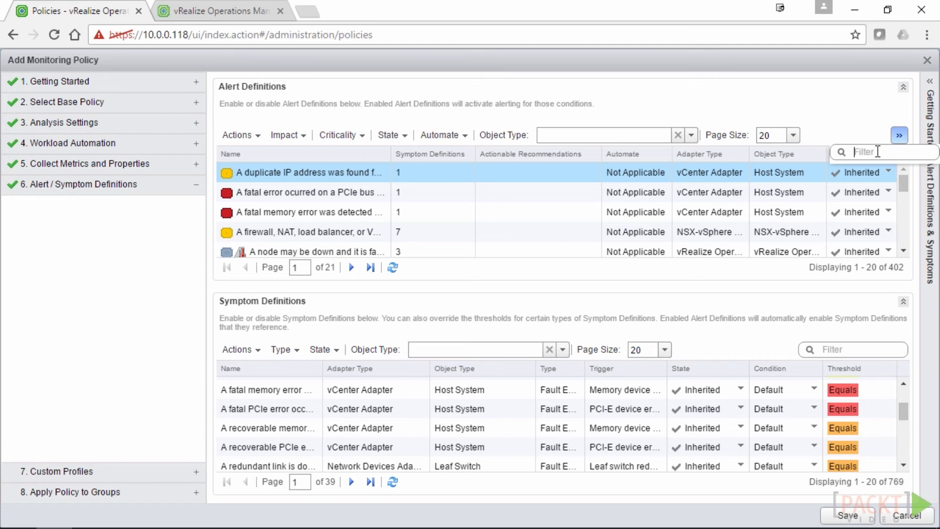
left_click(743, 153)
left_click(743, 153)
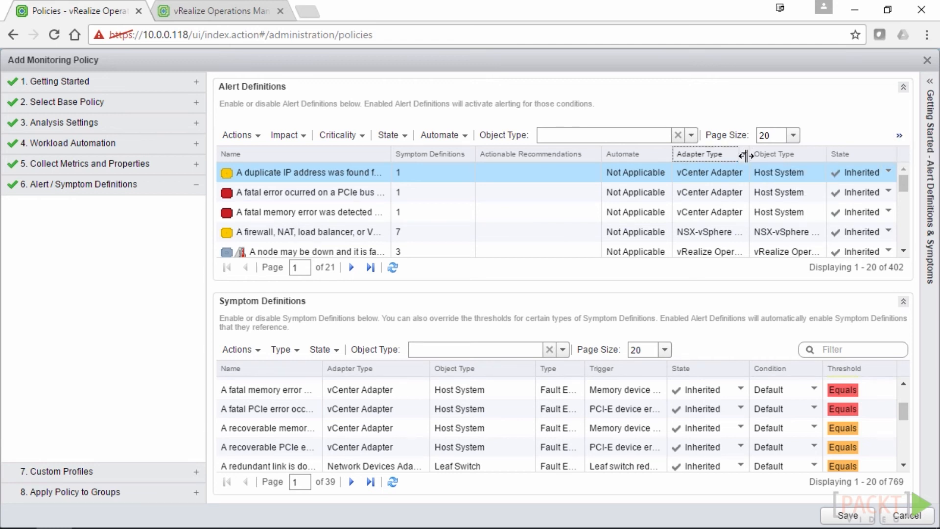
left_click(744, 153)
mouse_move(778, 212)
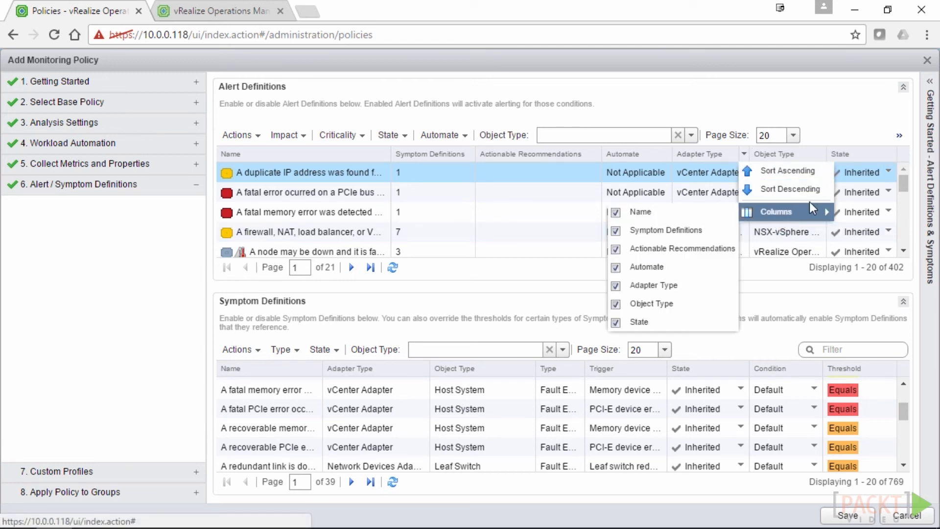
left_click(619, 250)
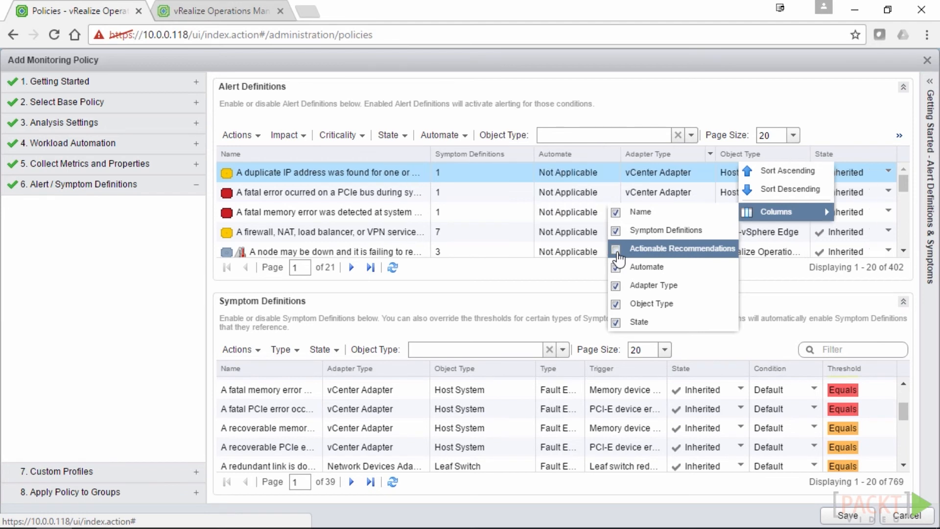
left_click(842, 114)
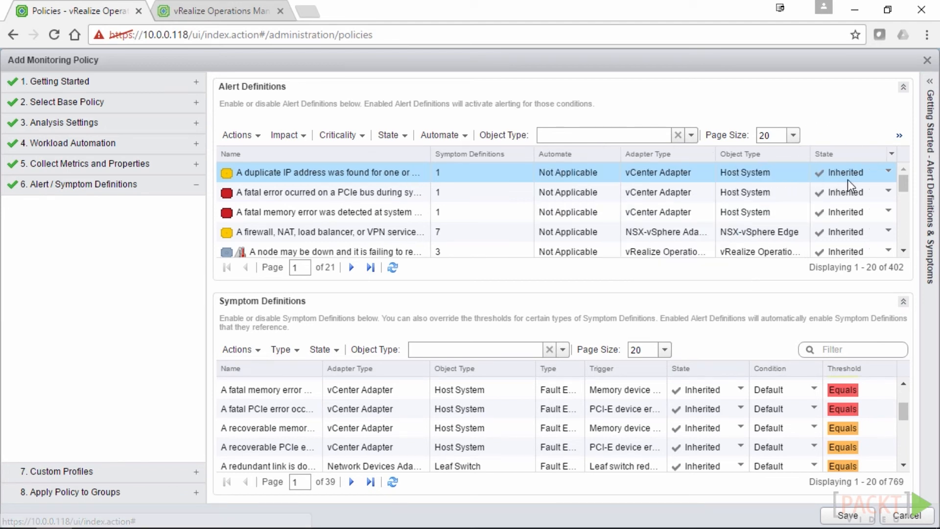
Filter alert definitions to the vCenter Adapter > Host System object type
left_click(690, 137)
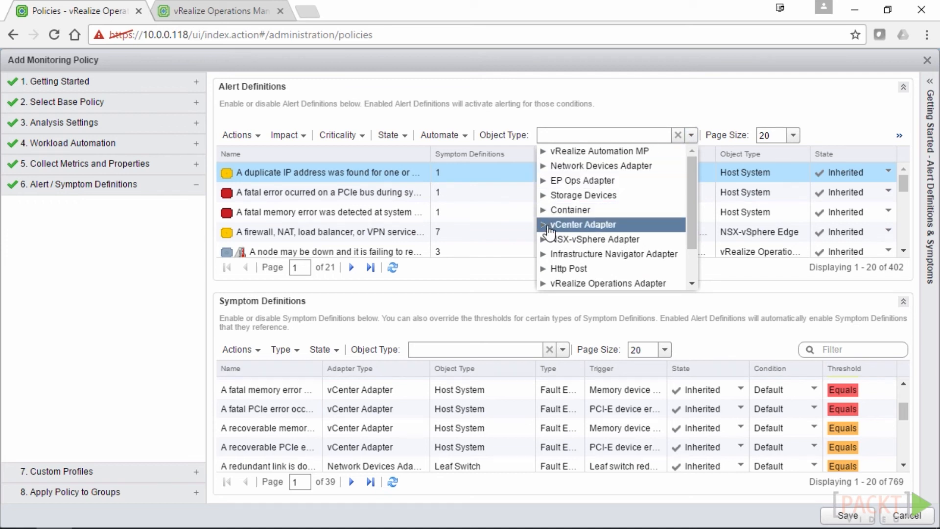
left_click(544, 224)
scroll(578, 255, "down", 3)
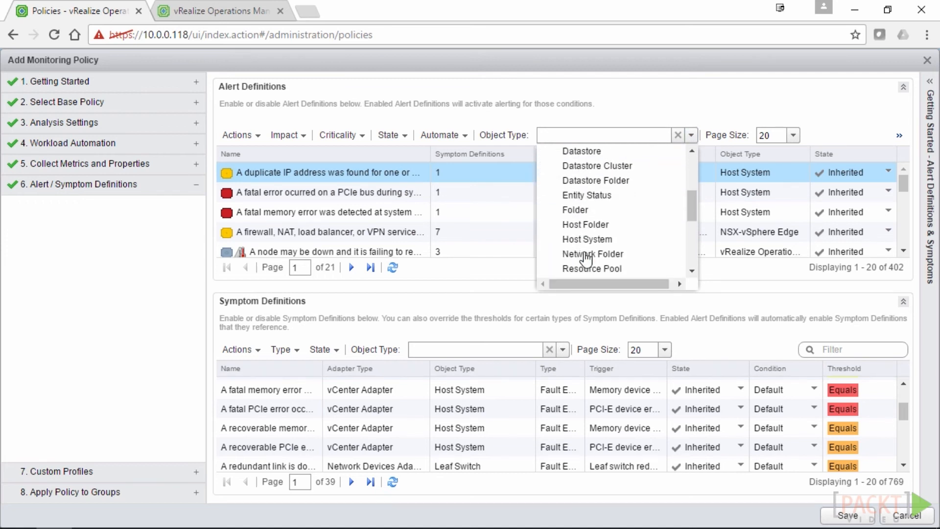
left_click(618, 238)
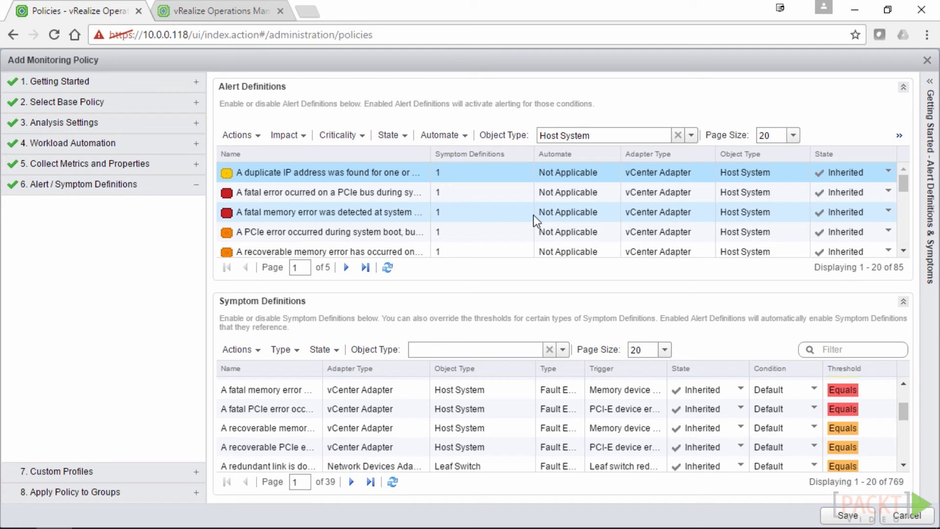
Set the 'Battery sensors are reporting problems' alert State to Local (disabled)
scroll(533, 233, "down", 5)
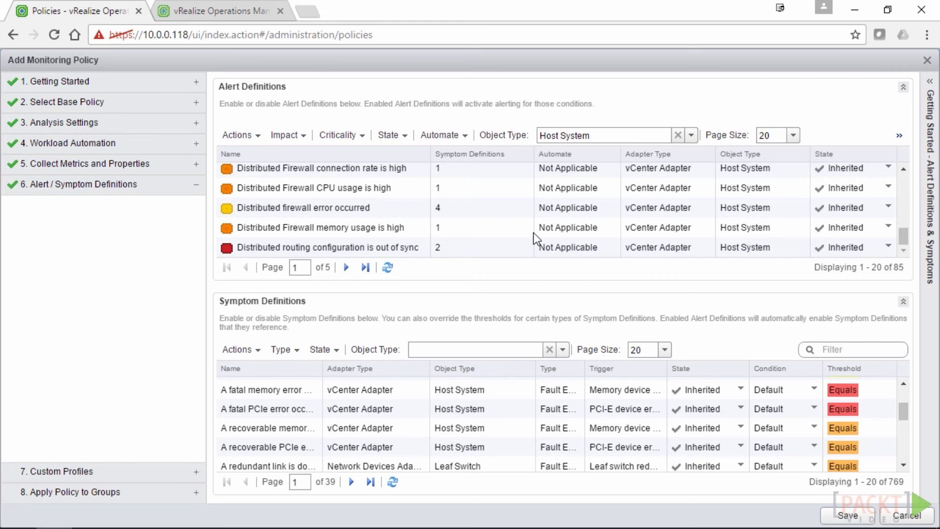
scroll(546, 228, "up", 3)
left_click(871, 222)
left_click(888, 222)
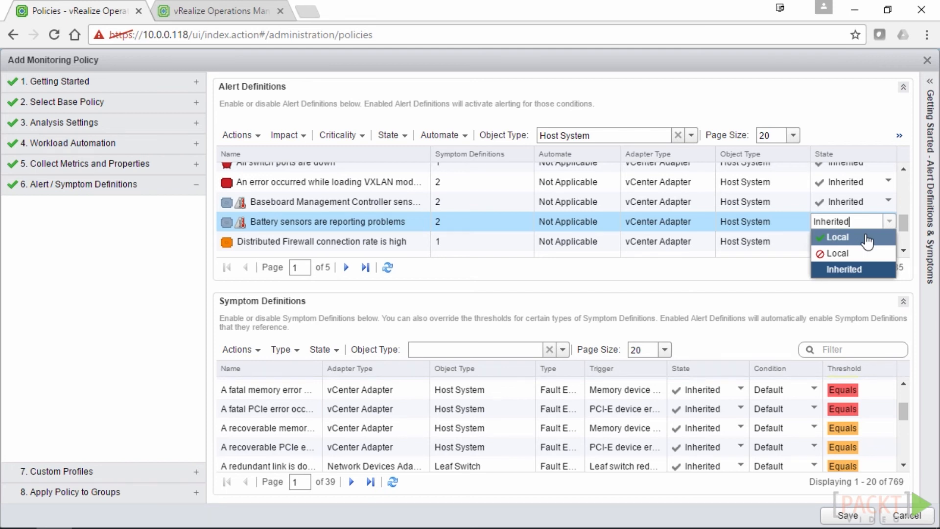
left_click(867, 238)
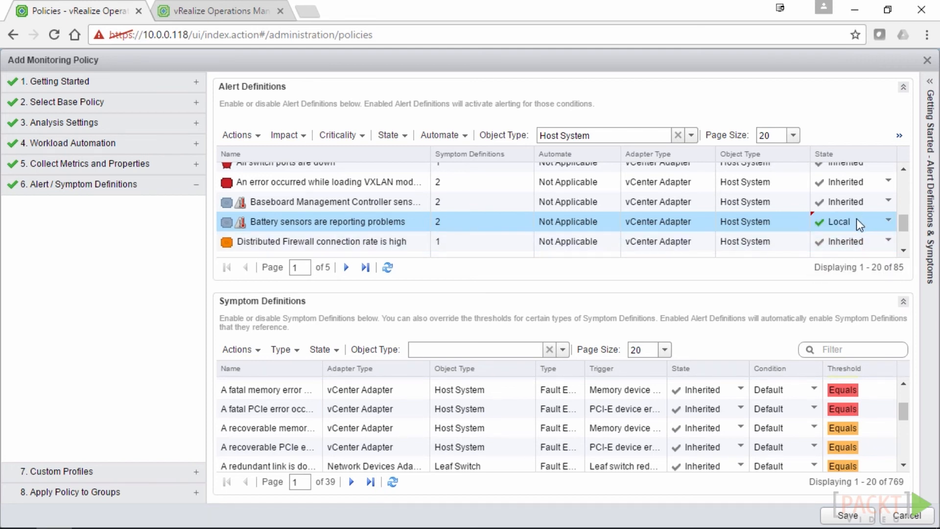
left_click(888, 222)
left_click(889, 224)
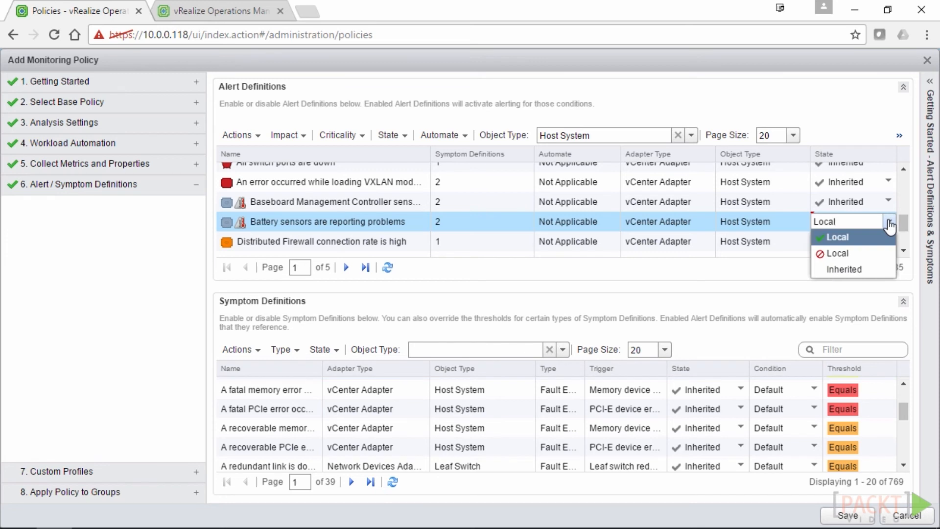
left_click(848, 270)
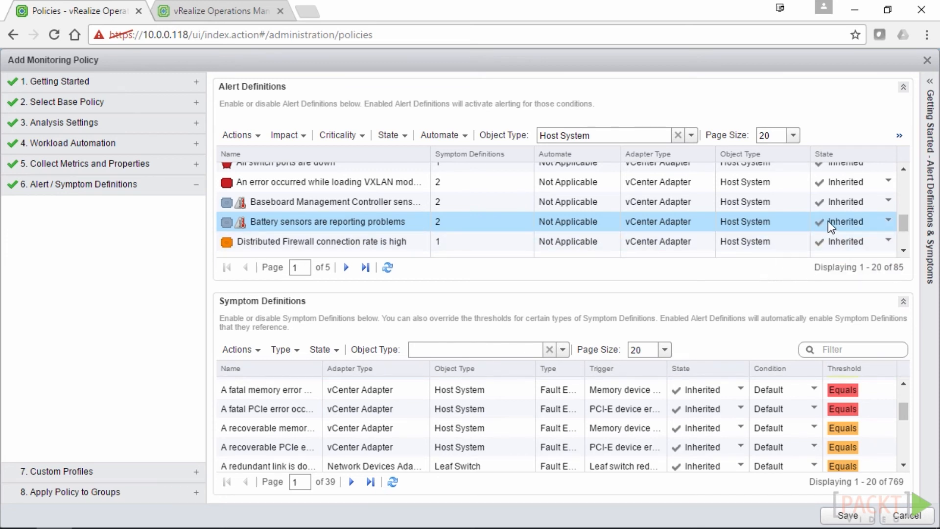
left_click(890, 219)
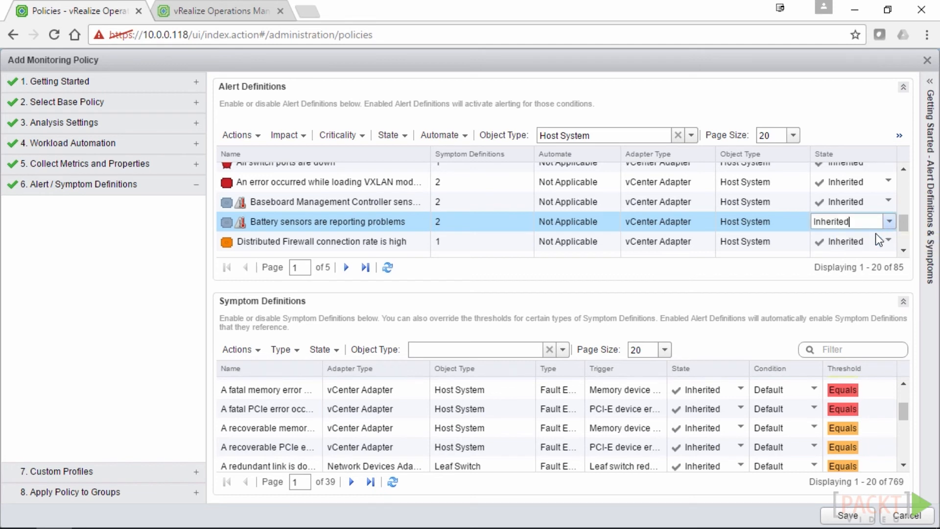
left_click(889, 222)
left_click(854, 254)
left_click(640, 275)
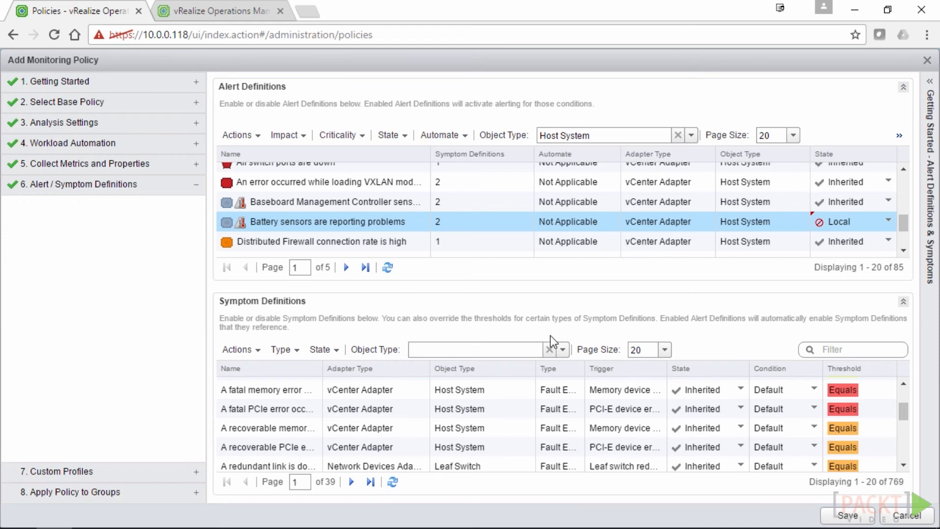
Filter symptom definitions to vCenter Adapter > Host System, showing 154 symptoms
left_click(563, 349)
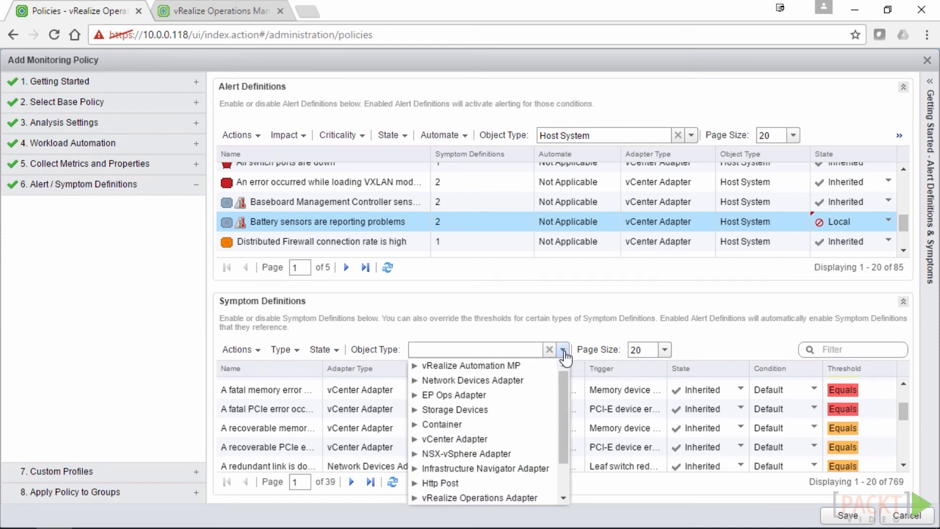
scroll(561, 417, "down", 1)
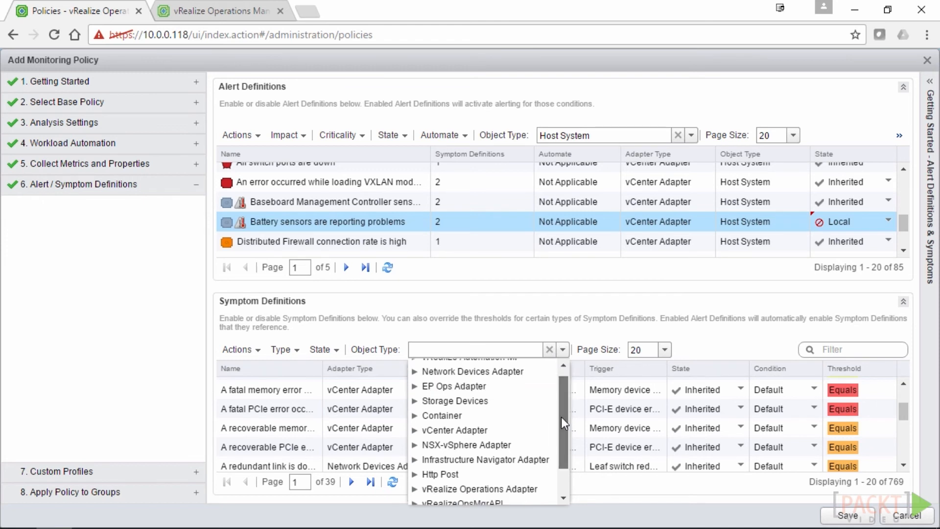
scroll(561, 416, "down", 2)
left_click(416, 395)
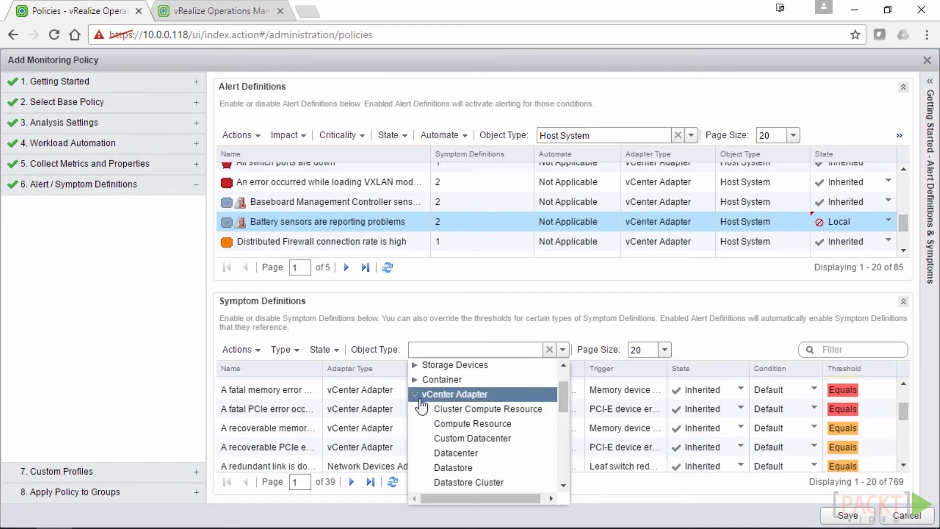
scroll(484, 452, "down", 3)
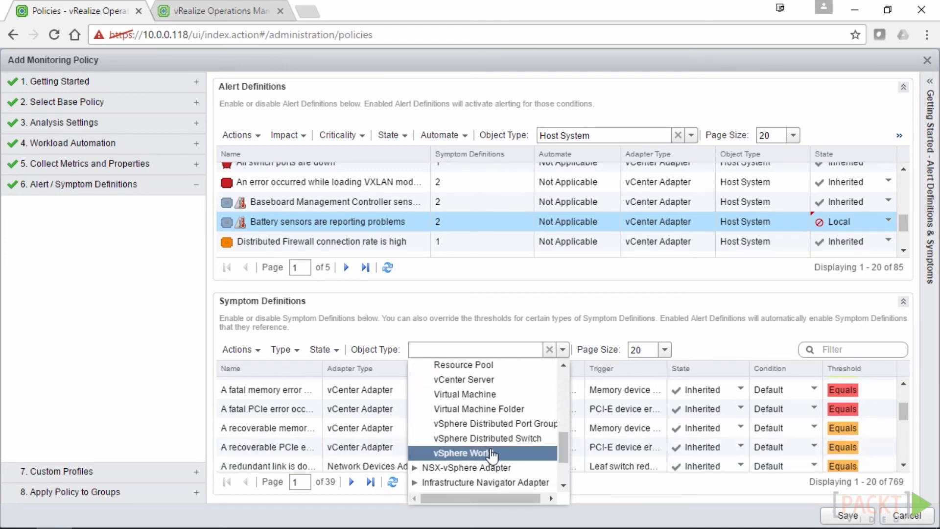
scroll(486, 440, "up", 3)
left_click(484, 408)
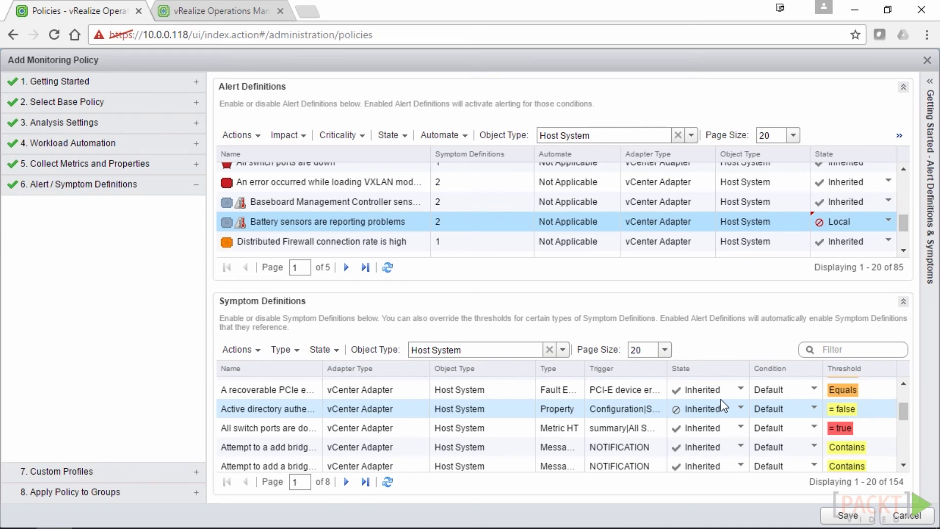
On page 4, enable a Host CPU demand symptom locally and override its Immediate threshold to 85
double_click(346, 482)
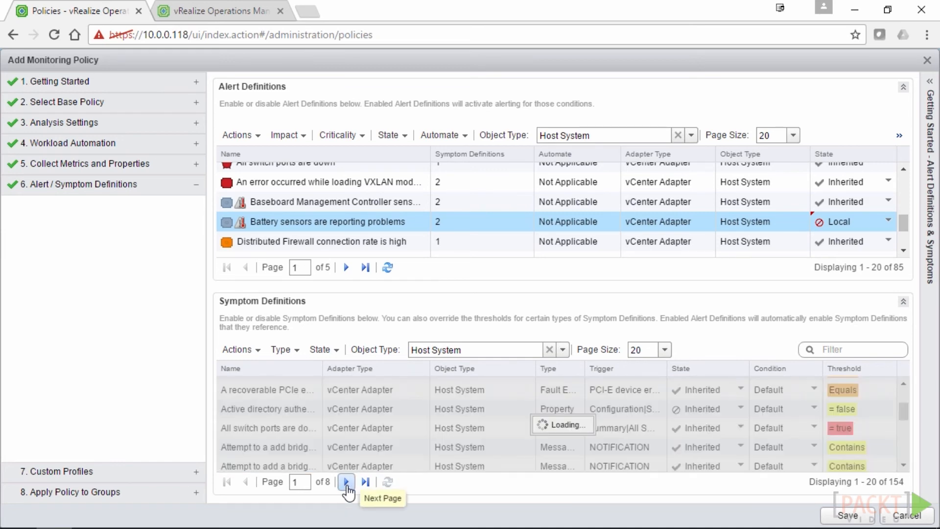
left_click(346, 482)
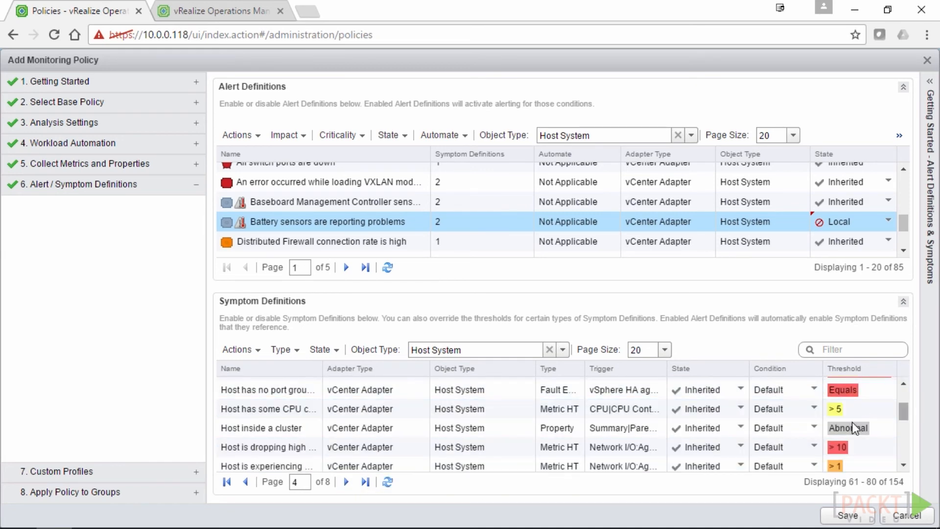
scroll(849, 422, "up", 3)
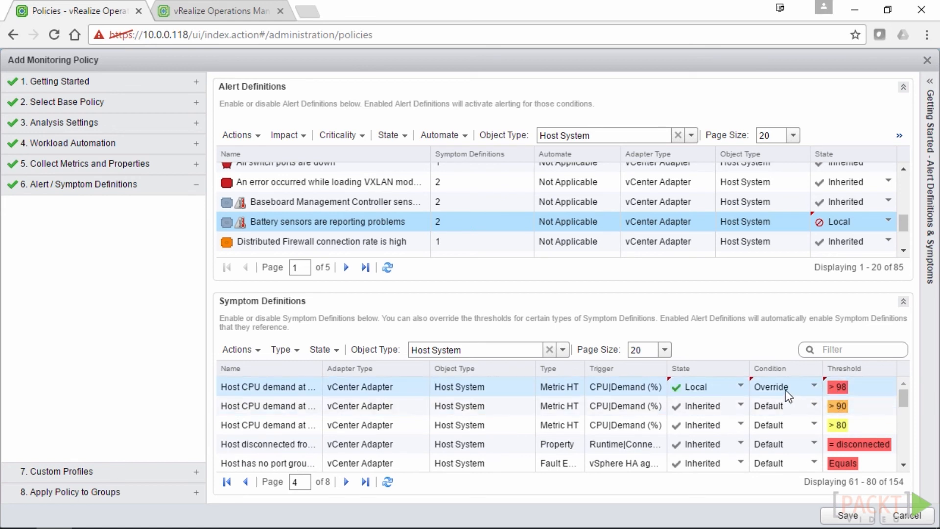
left_click(734, 404)
left_click(742, 406)
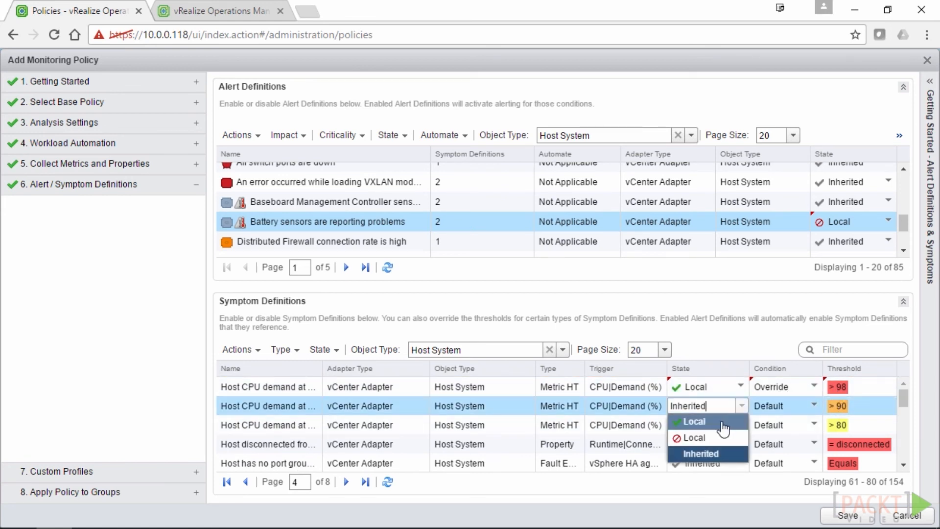
left_click(723, 424)
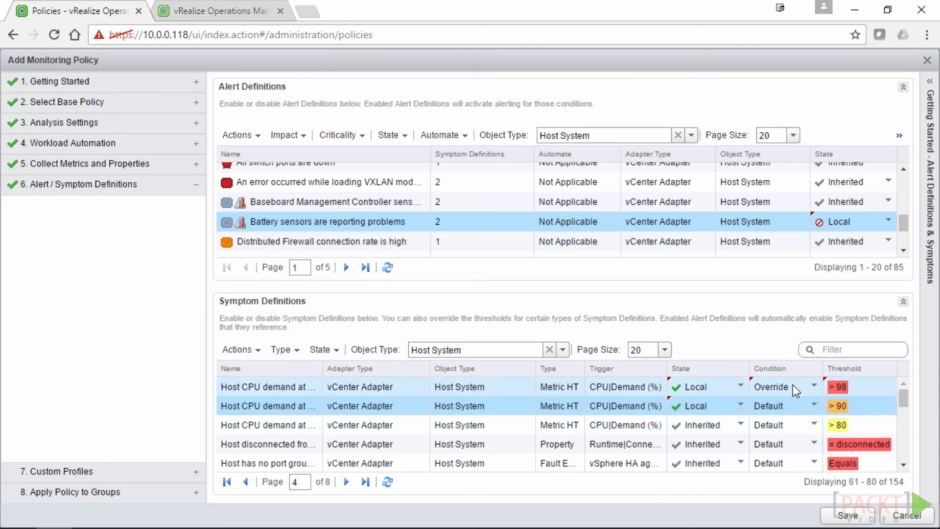
left_click(801, 406)
left_click(813, 407)
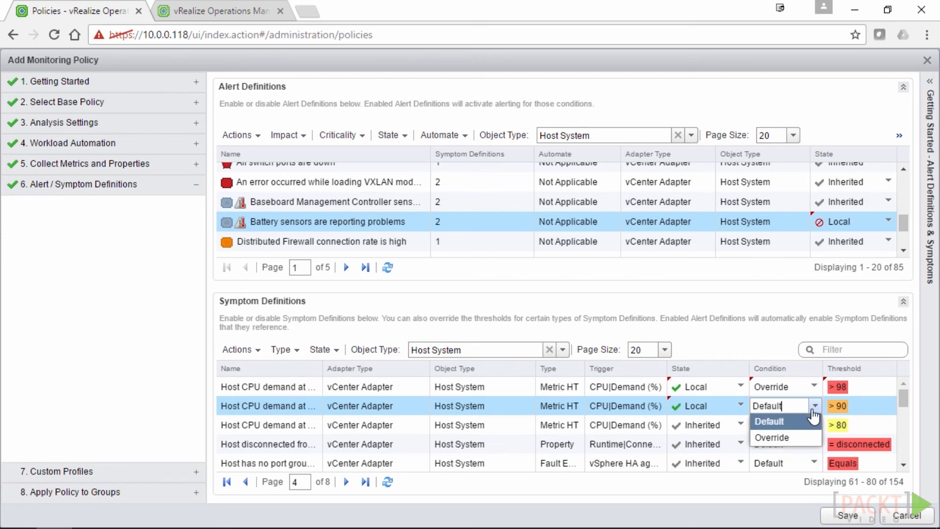
left_click(782, 437)
left_click_drag(466, 288, 435, 288)
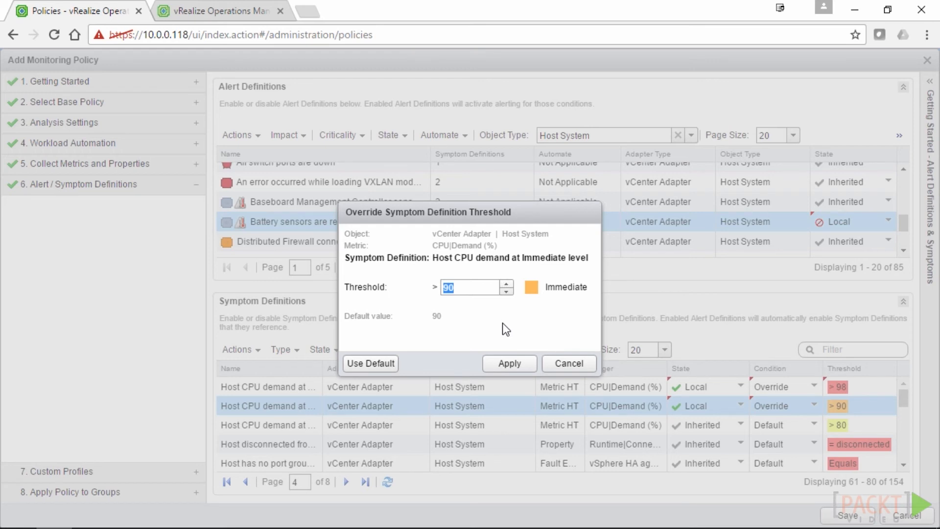
type("85")
left_click(507, 367)
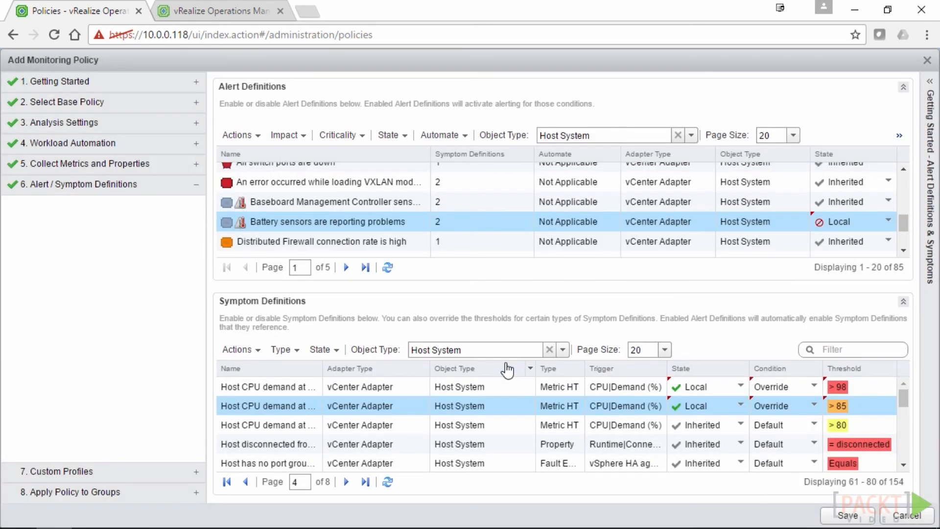
Override the Warning-level Host CPU demand symptom threshold to 70
left_click(819, 430)
left_click(814, 425)
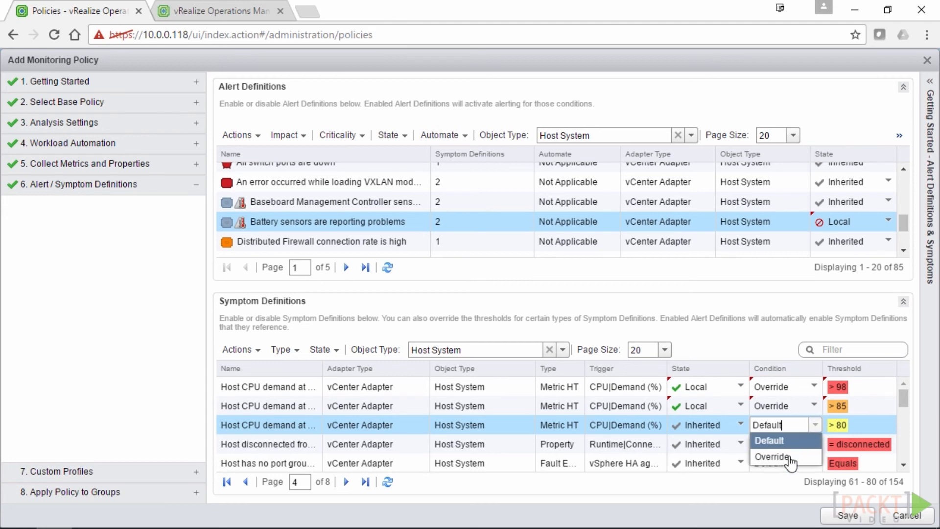
left_click(787, 456)
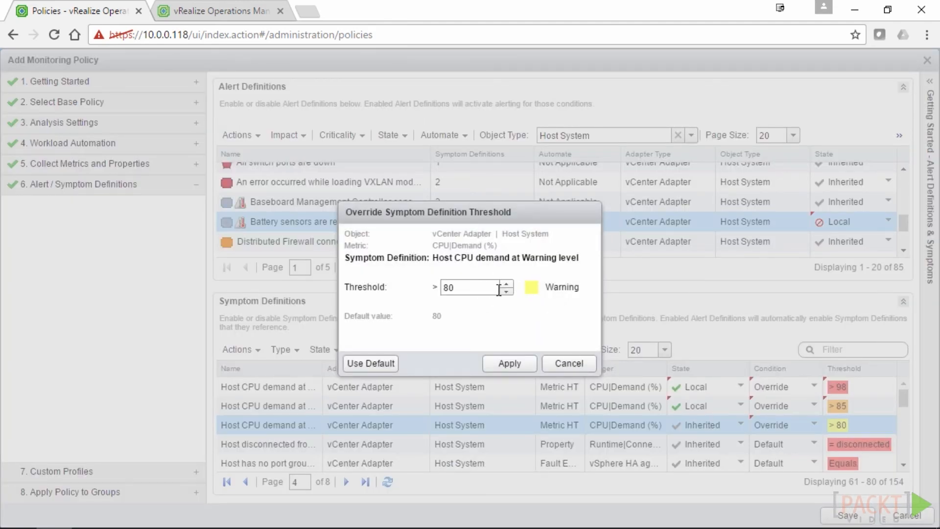
double_click(463, 288)
type("70")
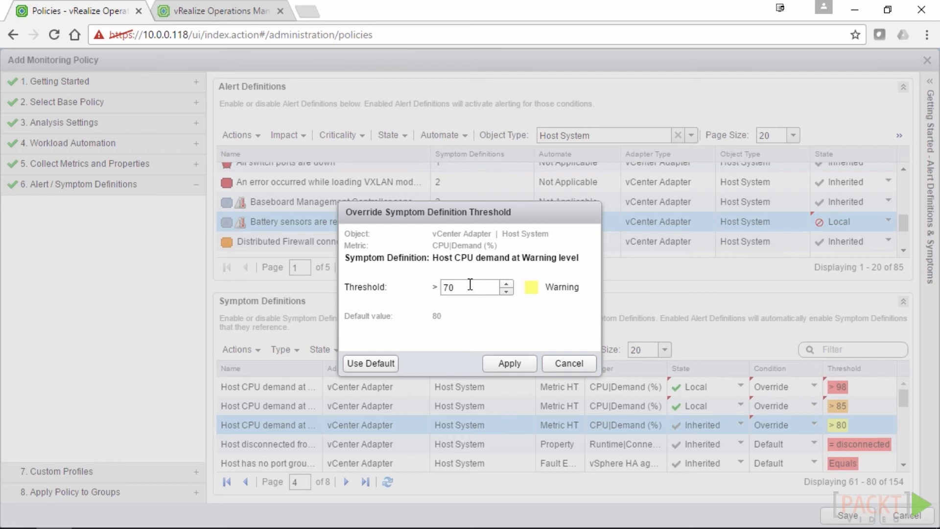
left_click(510, 365)
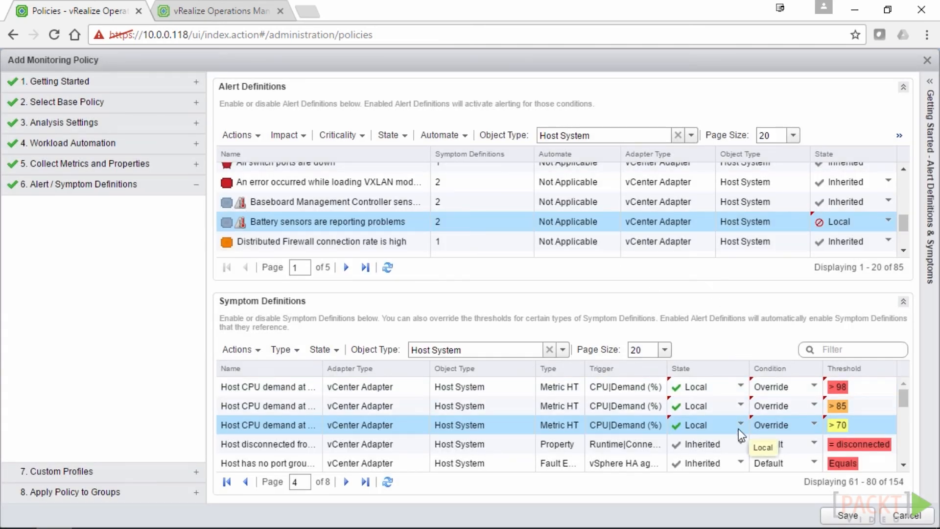
On page 3, attempt a threshold override on the Hardware sensor symptom and dismiss the no-threshold message
scroll(769, 439, "down", 5)
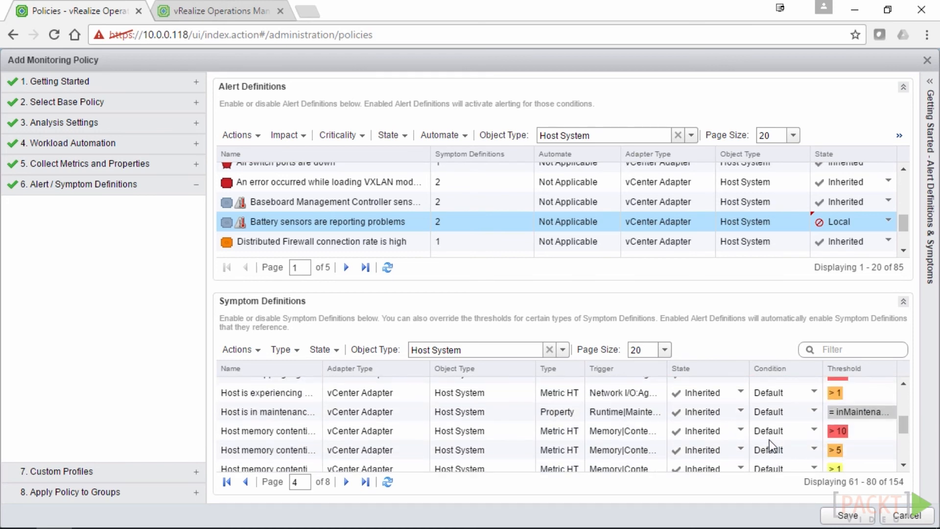
scroll(769, 439, "down", 5)
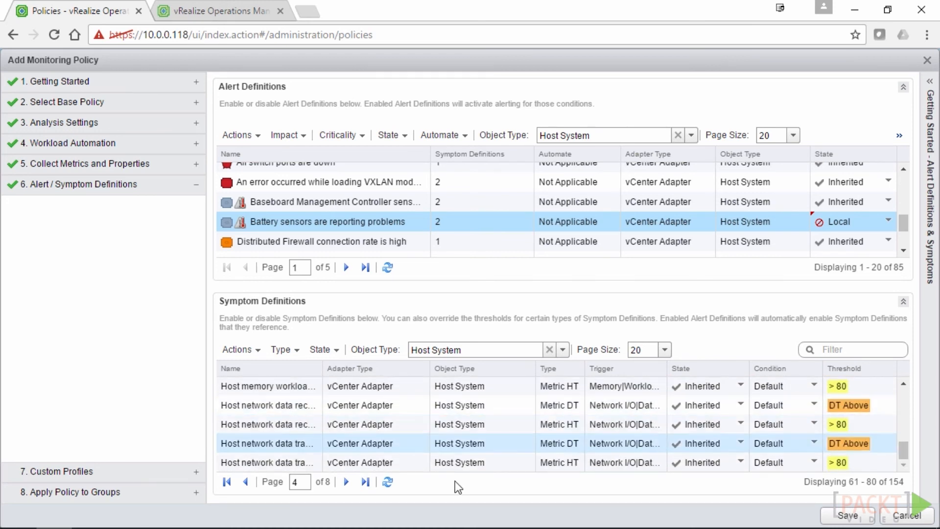
left_click(246, 482)
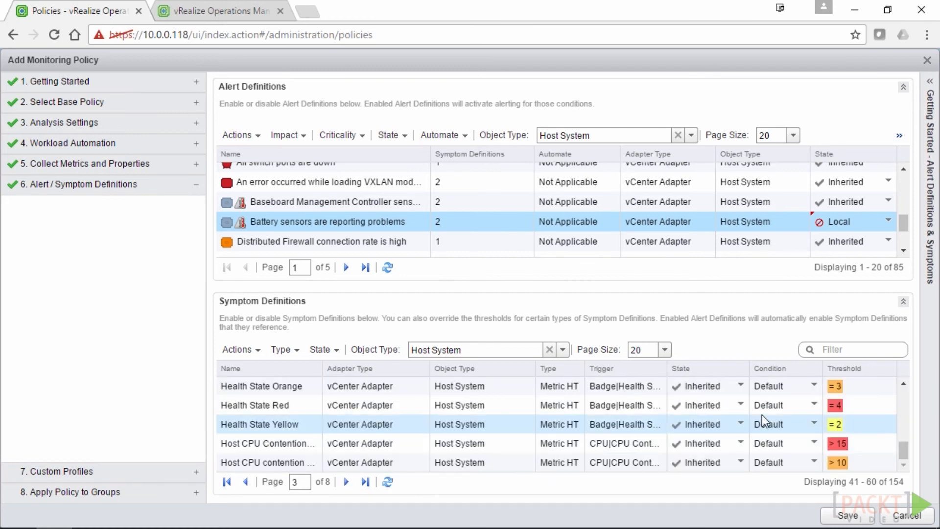
scroll(762, 415, "down", 5)
scroll(756, 418, "down", 3)
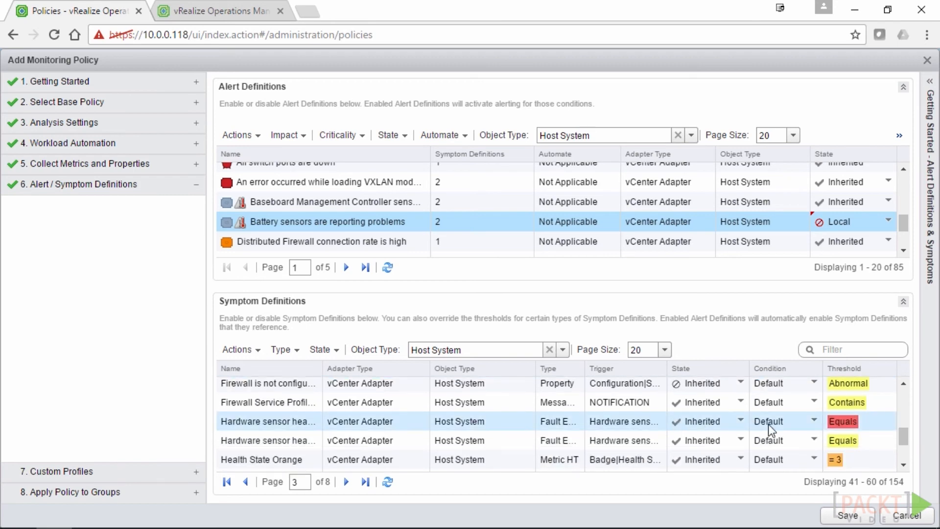
left_click(784, 426)
left_click(813, 421)
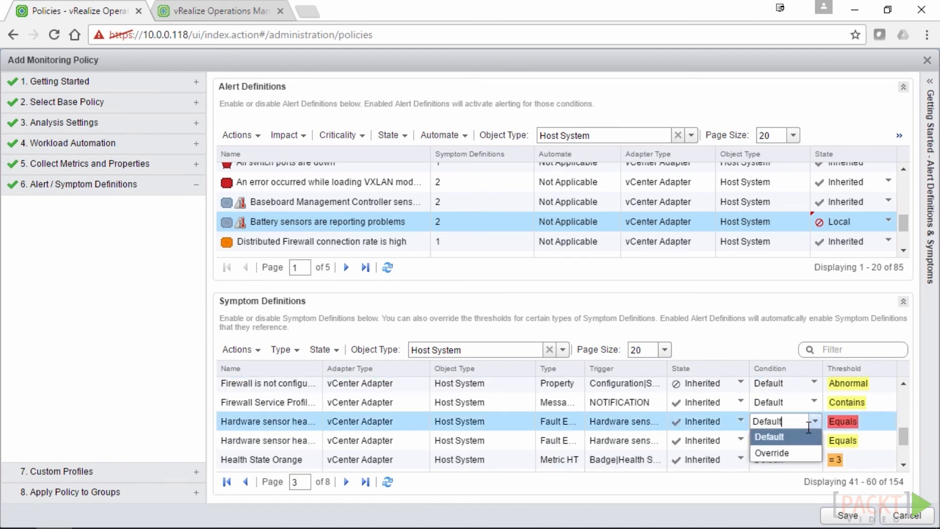
left_click(778, 453)
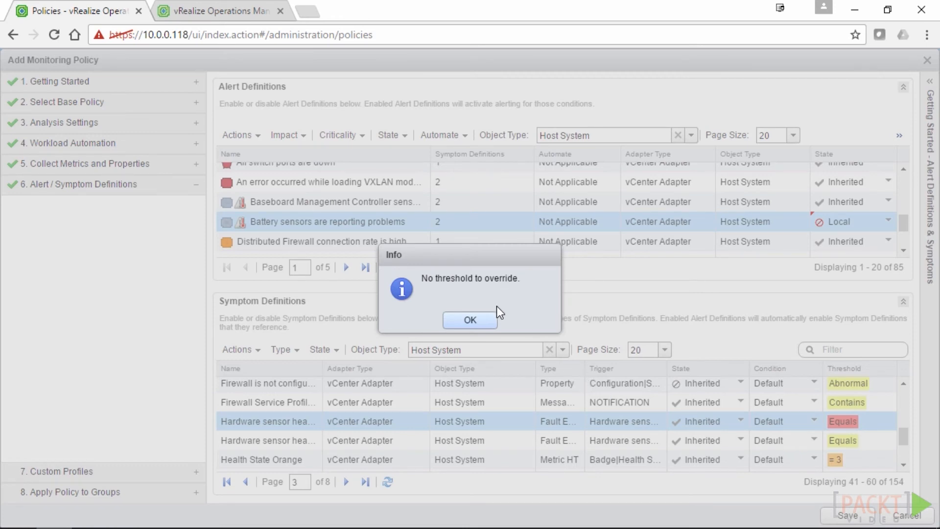
left_click(470, 319)
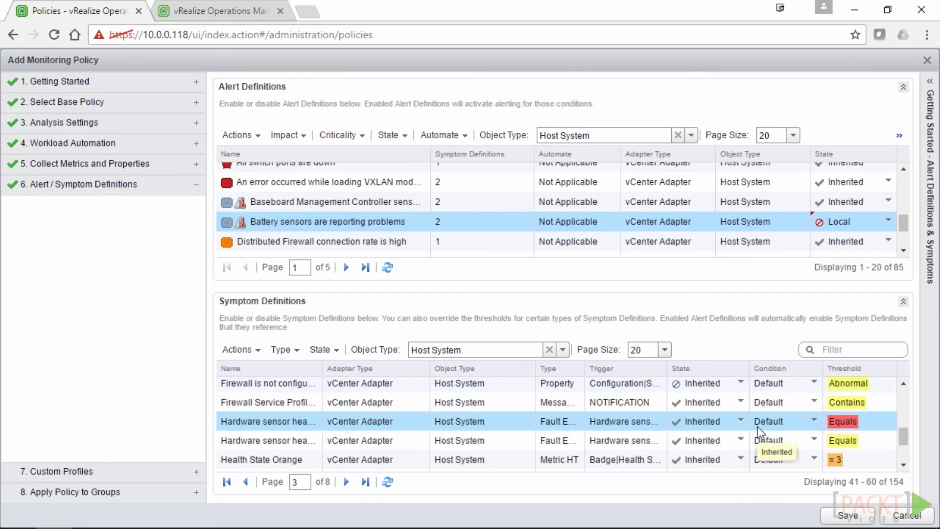
Set the Hardware sensor symptom's State to Local (disabled)
left_click(738, 421)
left_click(741, 421)
left_click(712, 452)
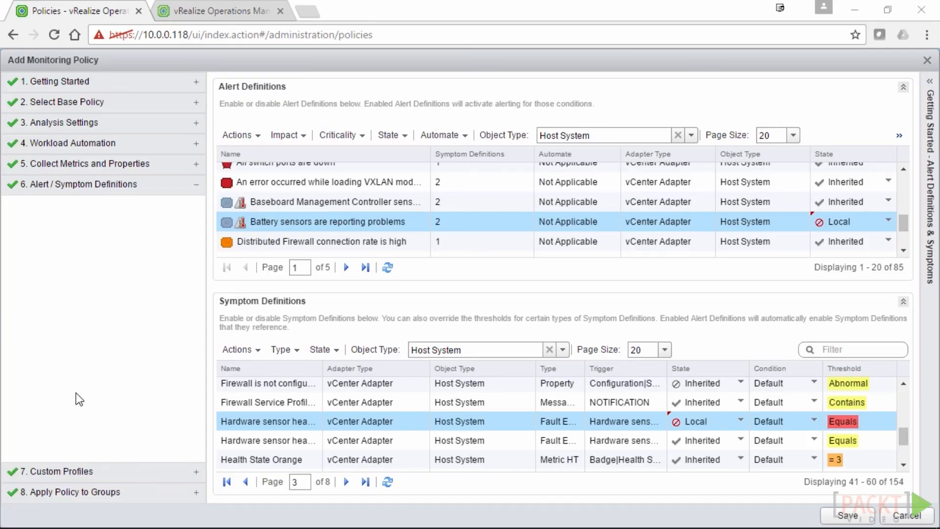
Advance the policy wizard past Custom Profiles to the Apply Policy to Groups step
left_click(79, 471)
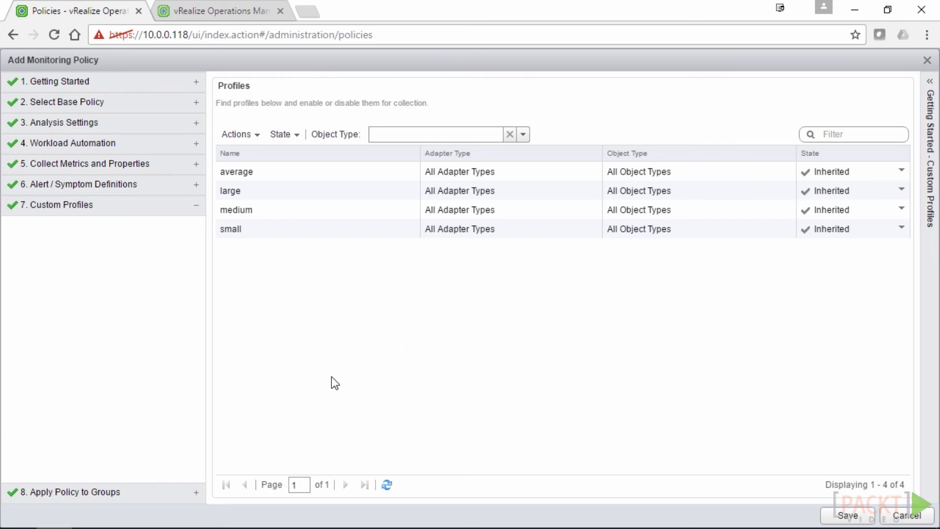
left_click(119, 493)
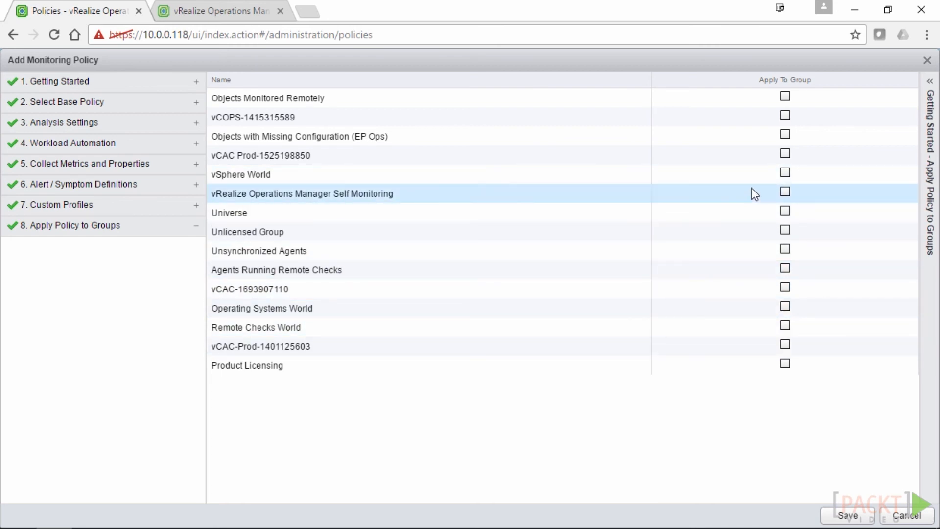
left_click(786, 172)
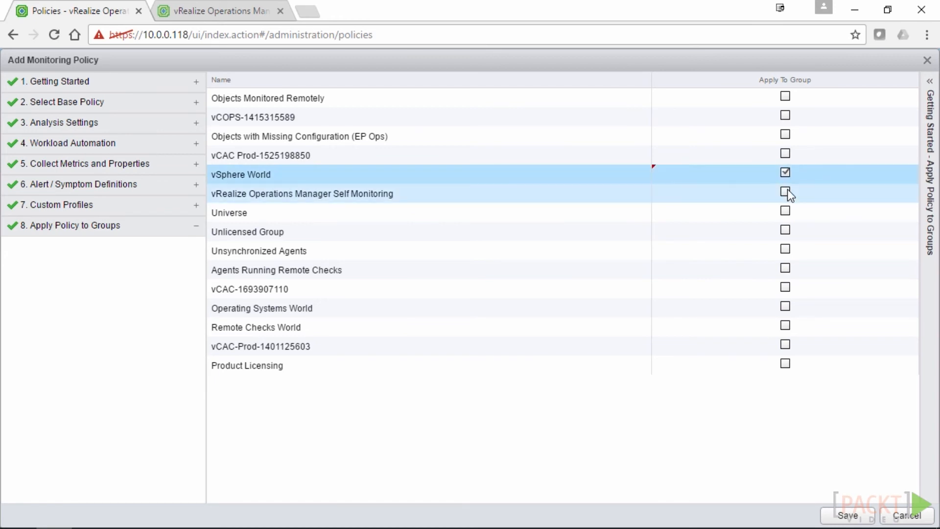
left_click(785, 151)
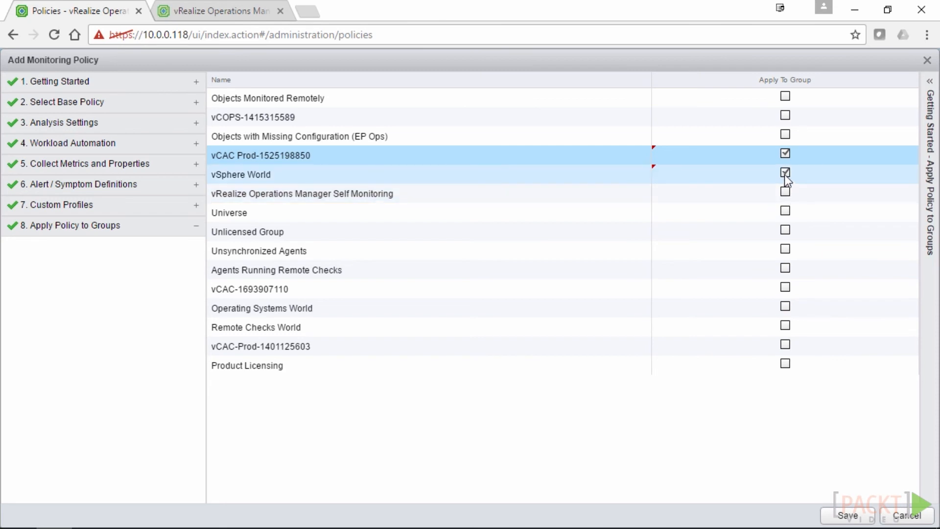
left_click(785, 173)
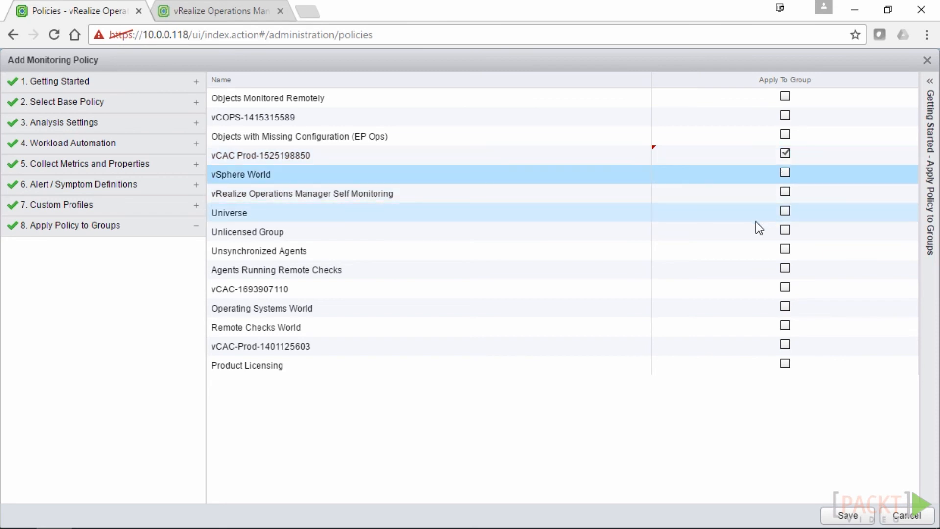
left_click(837, 518)
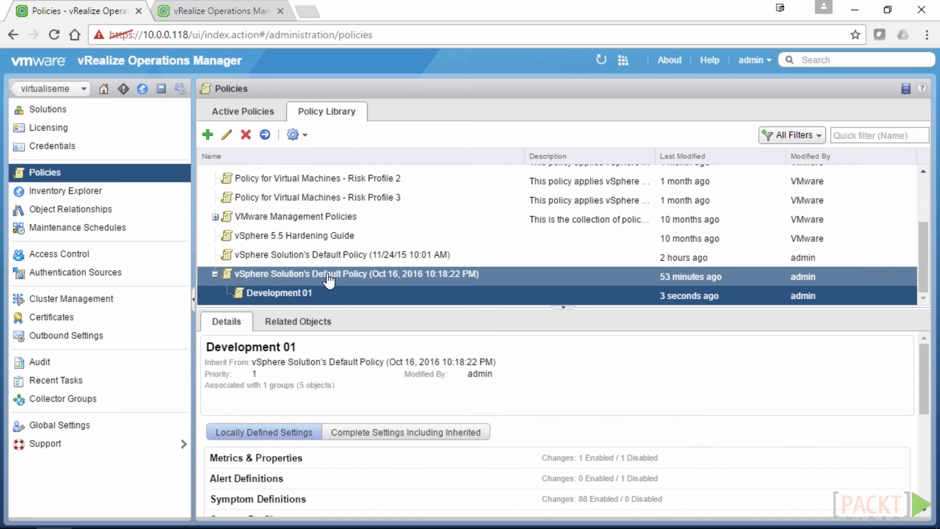
Review Development 01's related groups and its list of affected objects
scroll(340, 351, "down", 5)
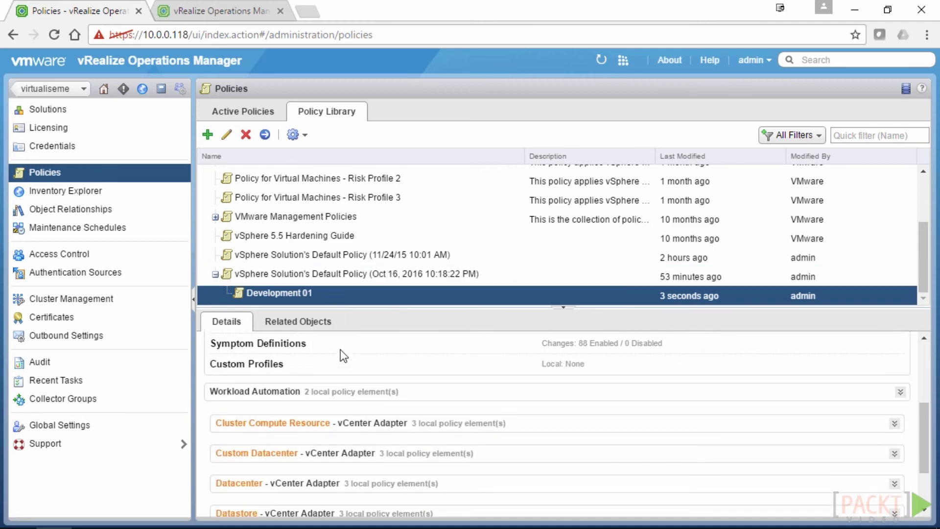
scroll(335, 408, "up", 4)
scroll(337, 408, "down", 1)
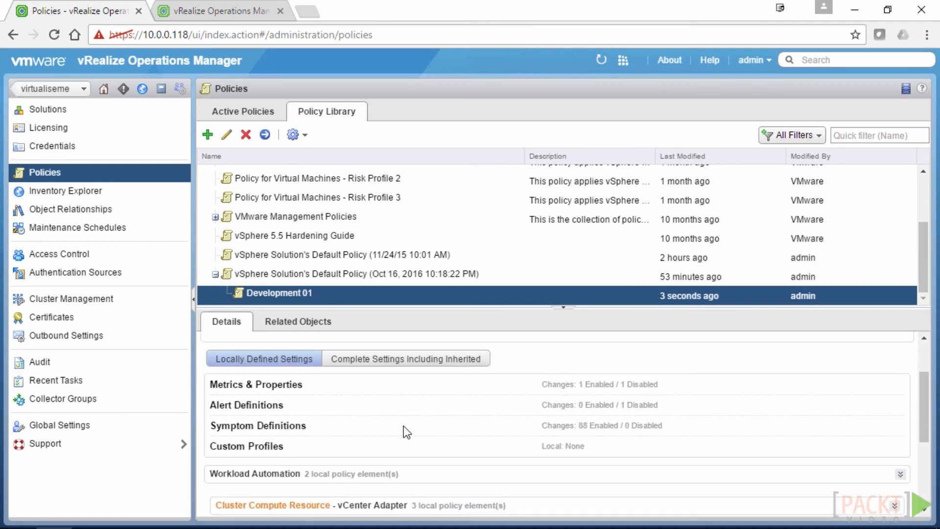
scroll(407, 432, "up", 1)
scroll(395, 415, "down", 1)
scroll(394, 415, "up", 1)
left_click(299, 322)
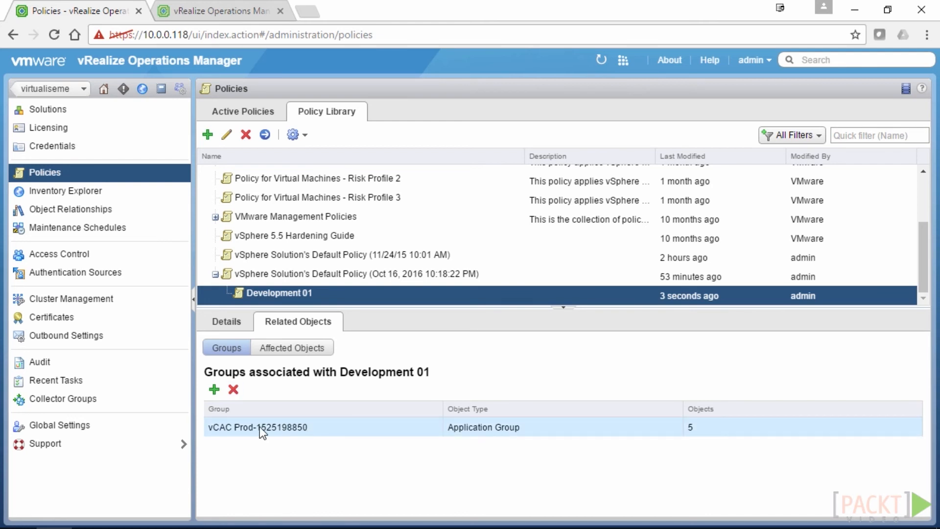
left_click(292, 347)
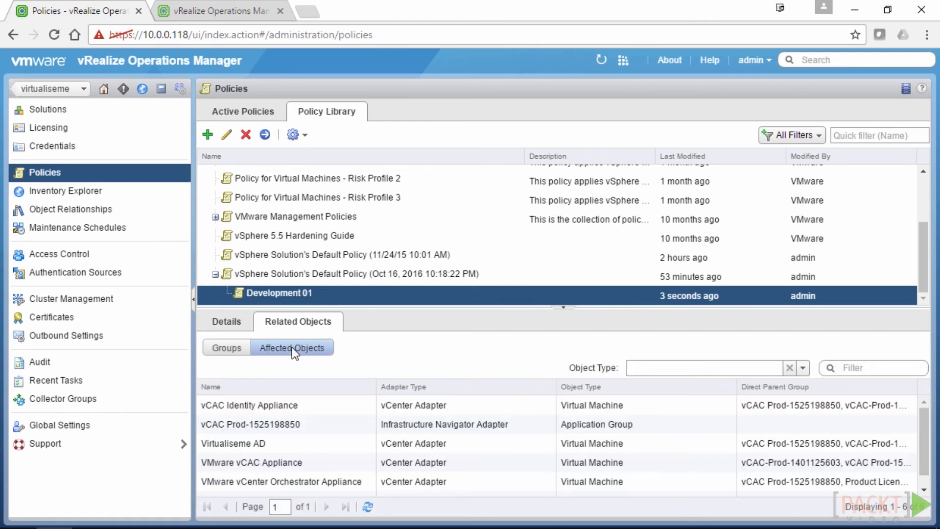
scroll(338, 405, "down", 1)
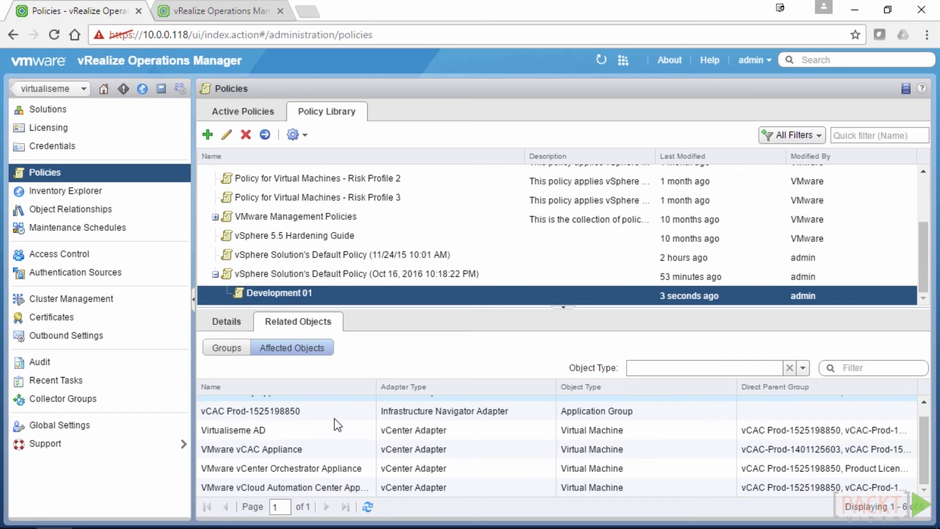
scroll(329, 447, "up", 1)
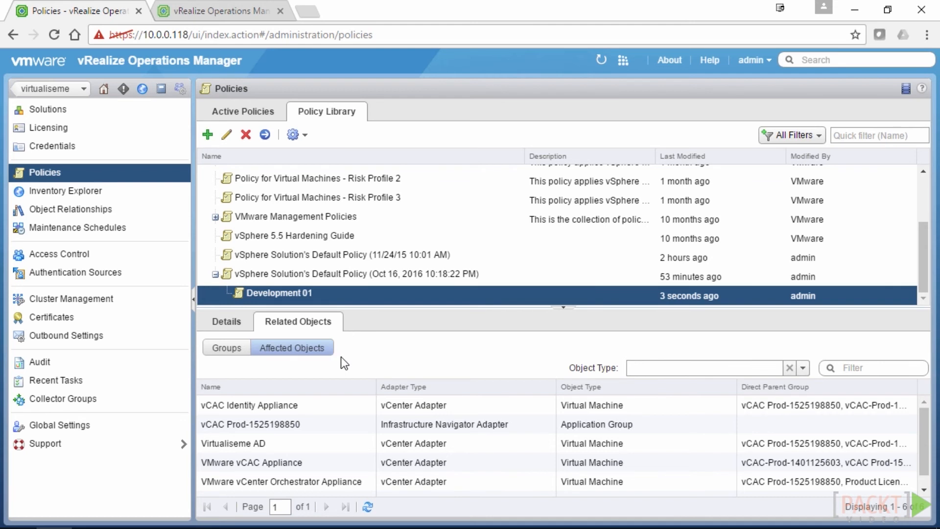
Open the policy's group list, close it unchanged, and switch to the Environment view
left_click(227, 350)
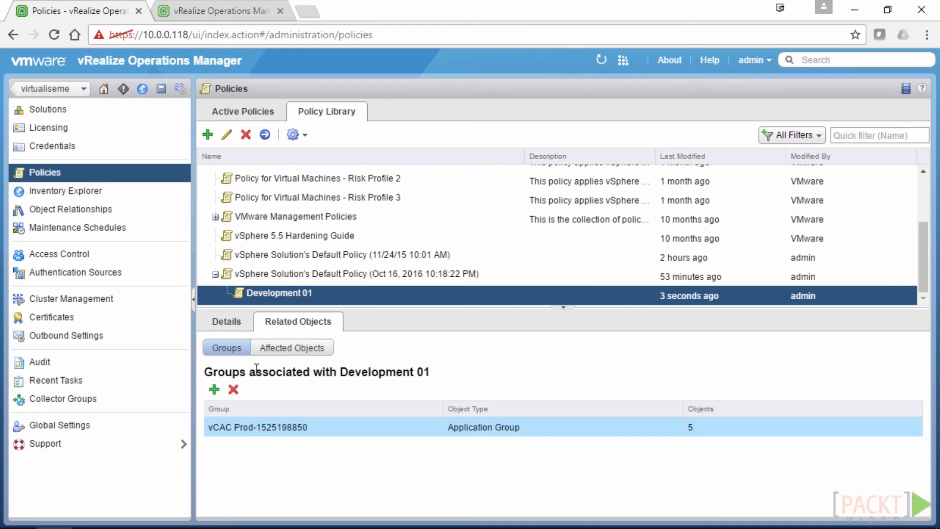
left_click(214, 389)
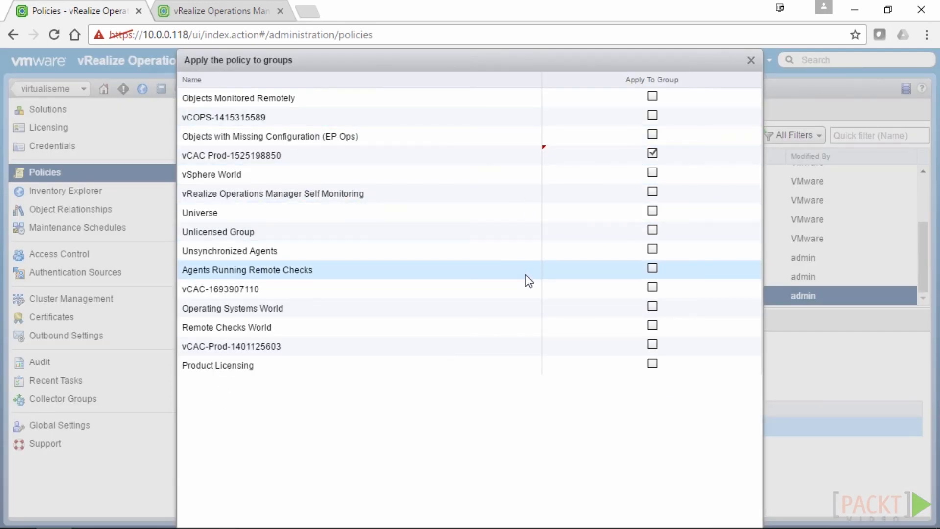
left_click(752, 63)
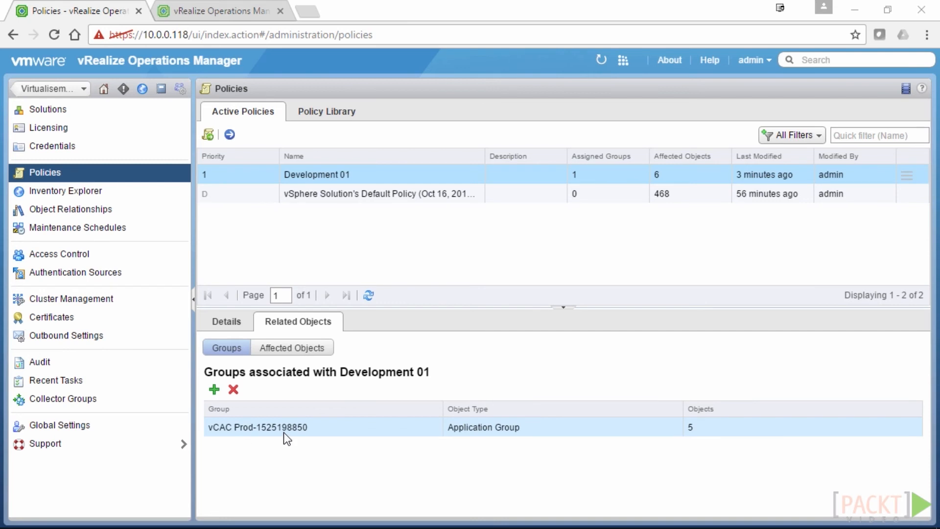
left_click(145, 90)
left_click(83, 167)
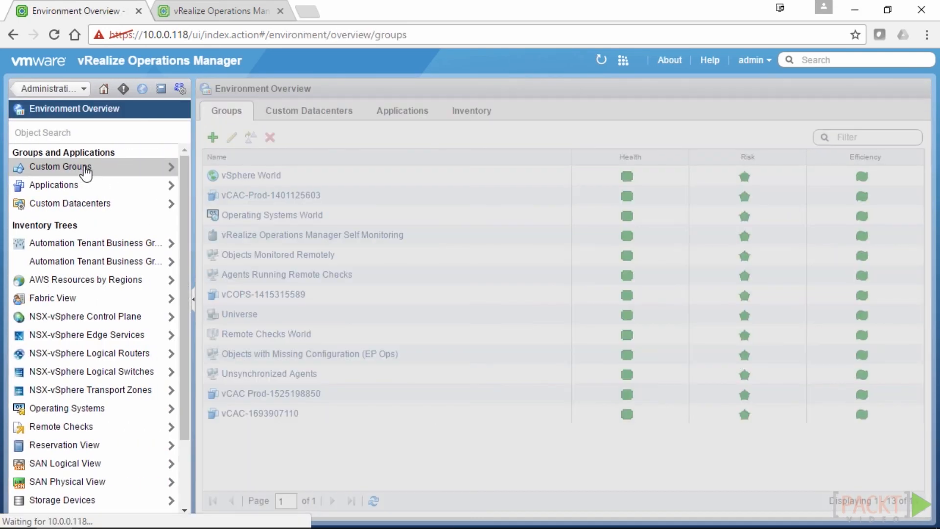
left_click(358, 197)
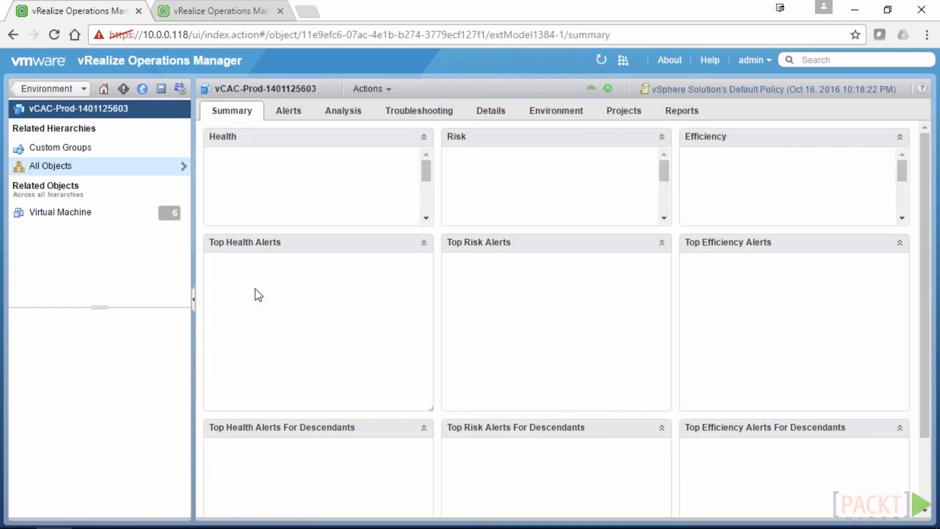
left_click(68, 215)
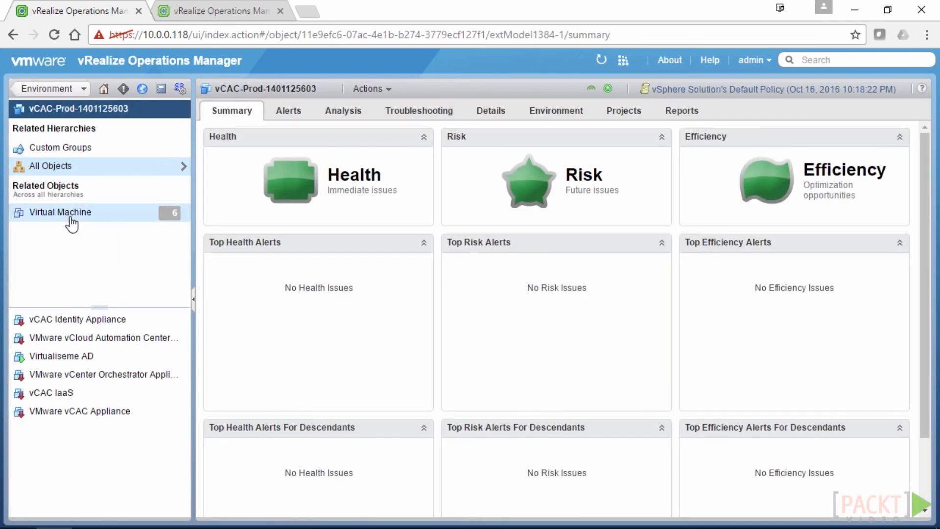
left_click(59, 356)
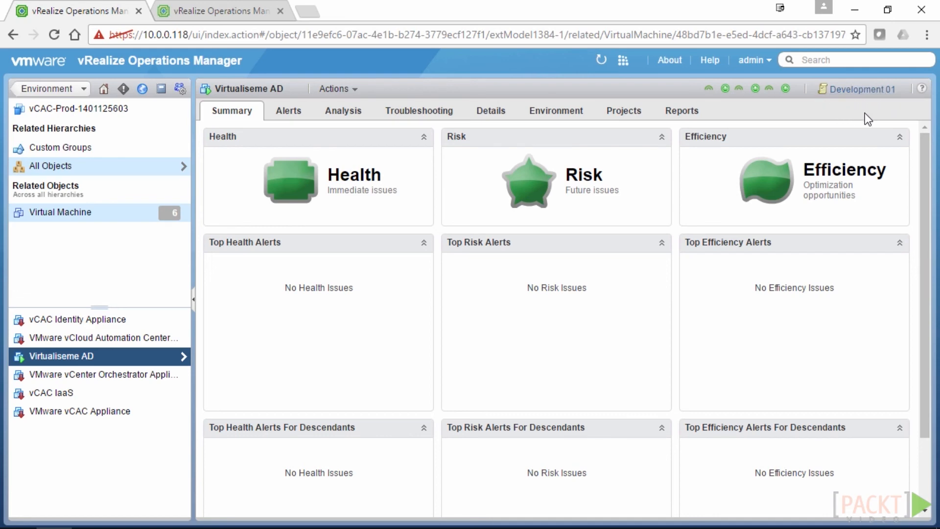
left_click(865, 91)
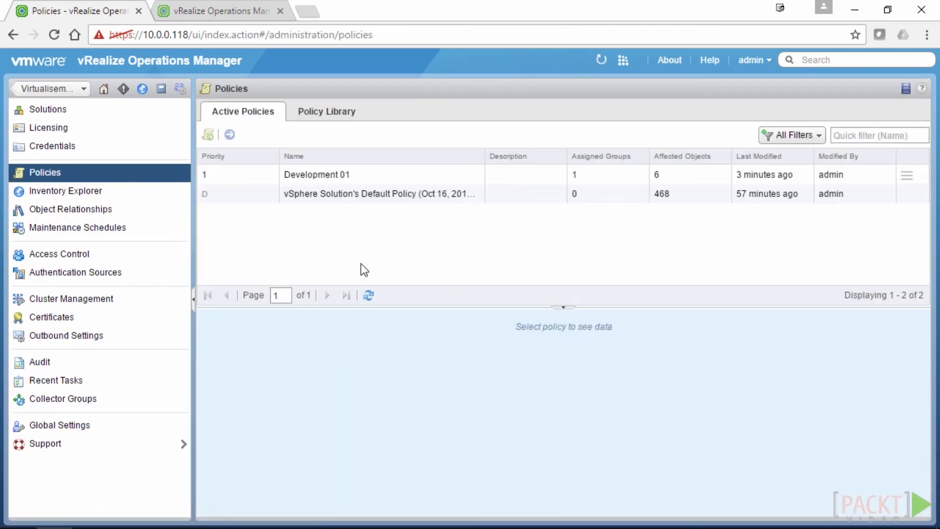
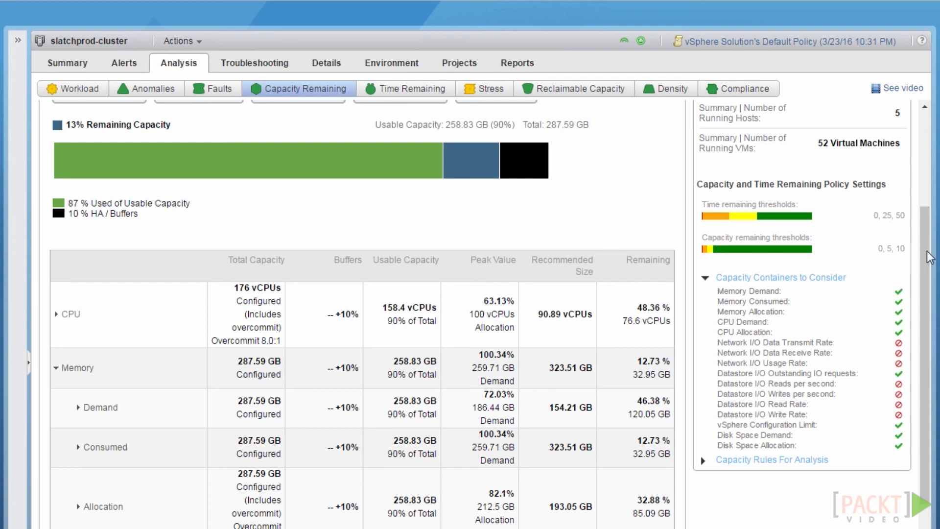
Collapse the Memory rows in the Capacity Remaining table to list all capacity types together
left_click_drag(927, 268, 927, 302)
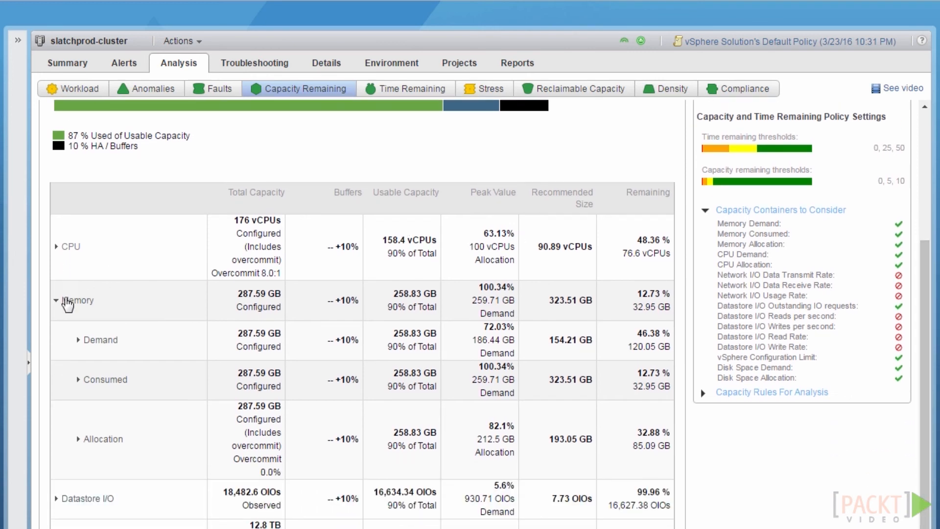
left_click(59, 299)
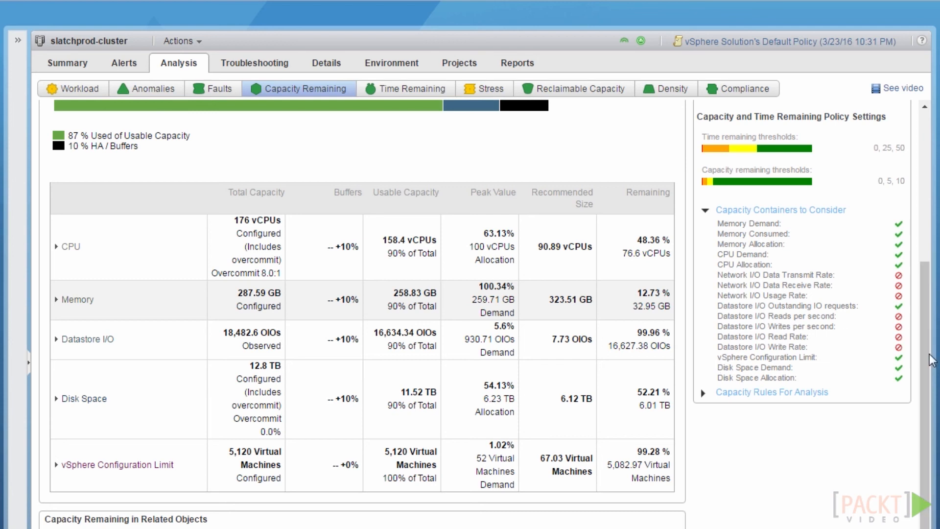
scroll(929, 361, "up", 5)
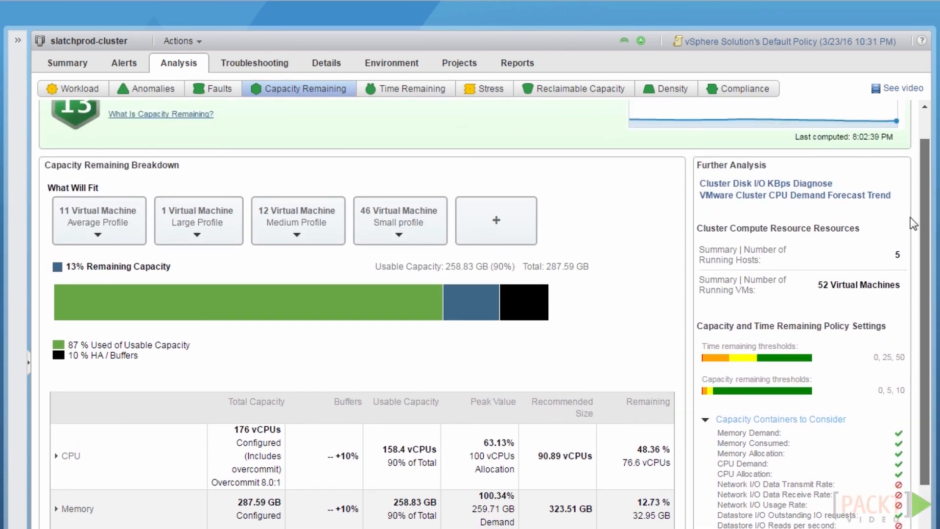
left_click_drag(910, 218, 906, 202)
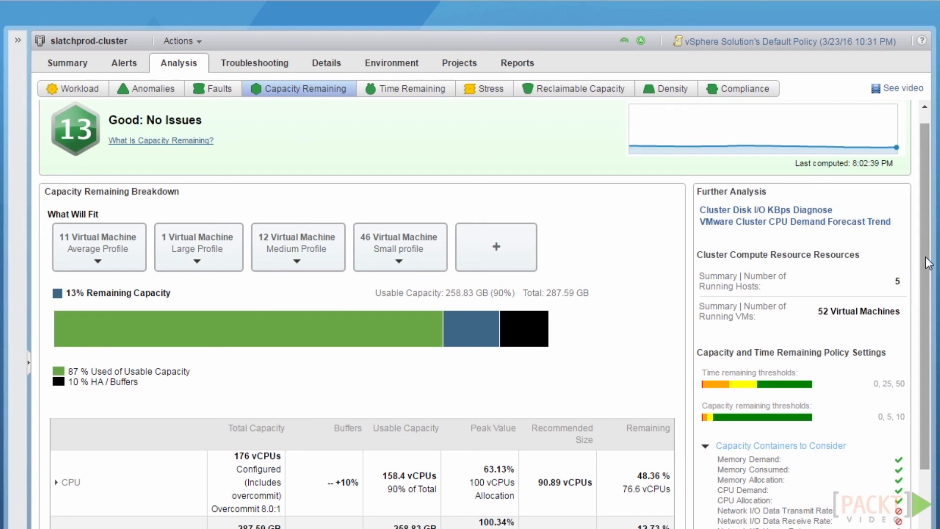
left_click_drag(930, 262, 929, 316)
scroll(930, 318, "down", 3)
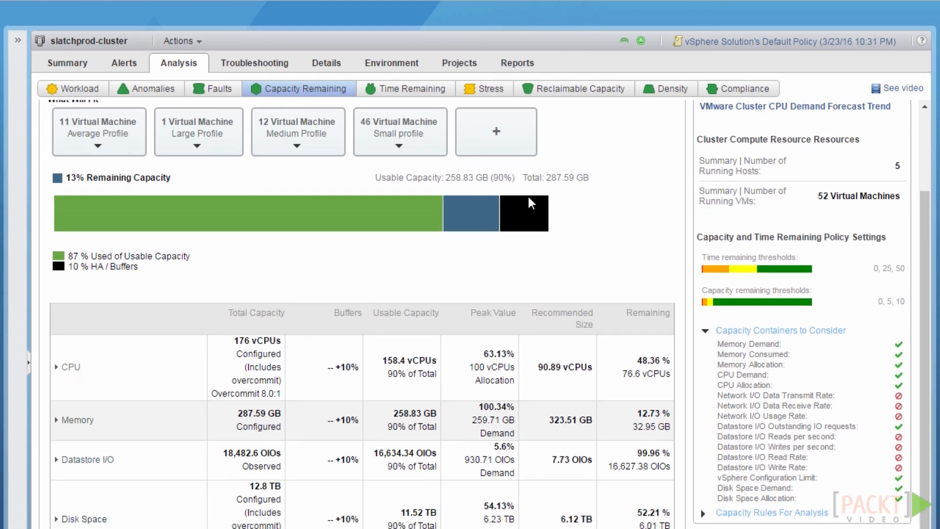
scroll(928, 308, "down", 6)
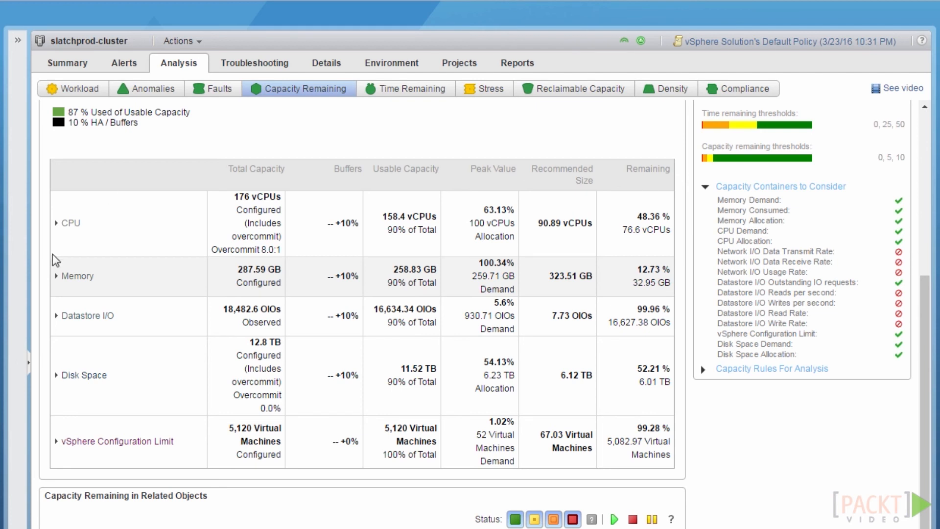
left_click(56, 277)
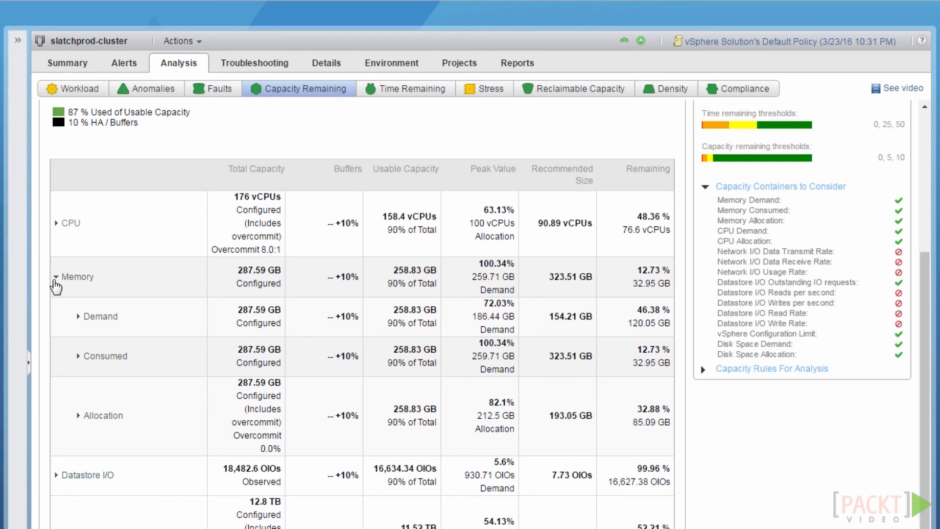
left_click(56, 279)
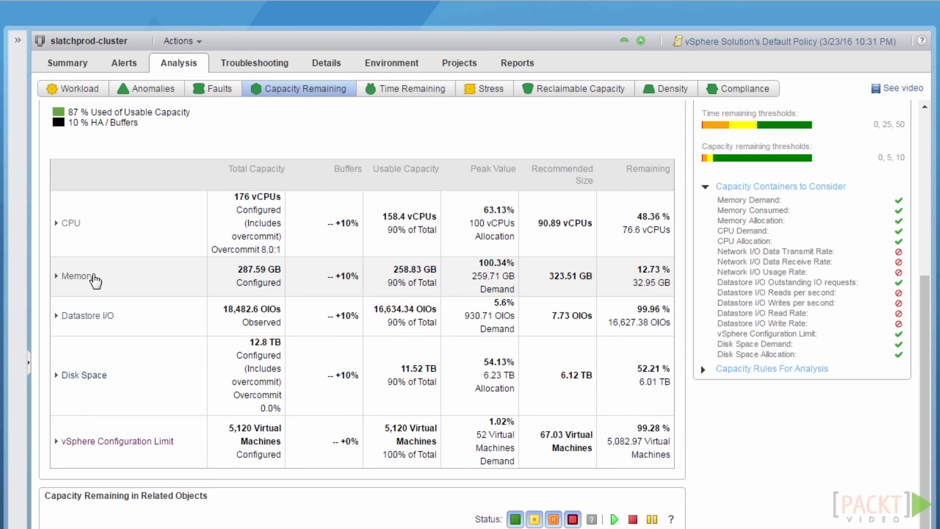
Expand and re-collapse Memory, then show the Datastore I/O outstanding IO requests detail
left_click(94, 280)
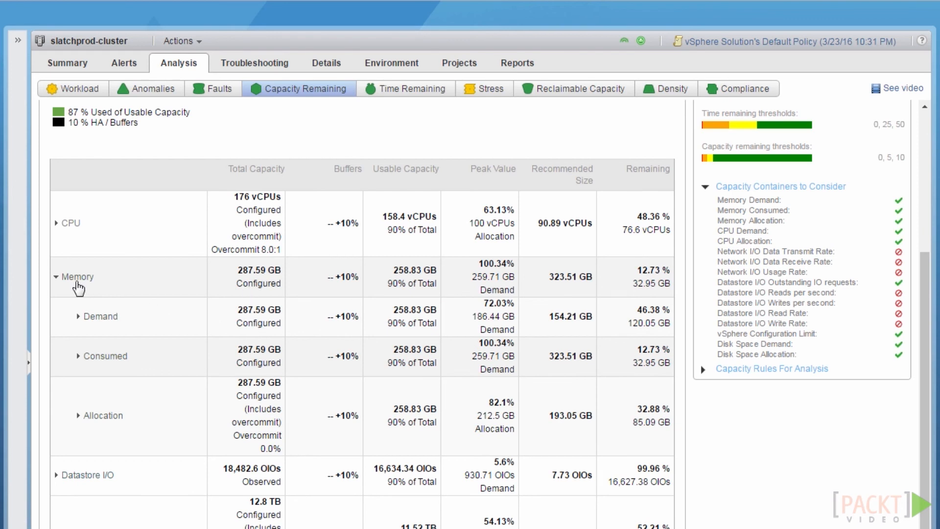
left_click(78, 284)
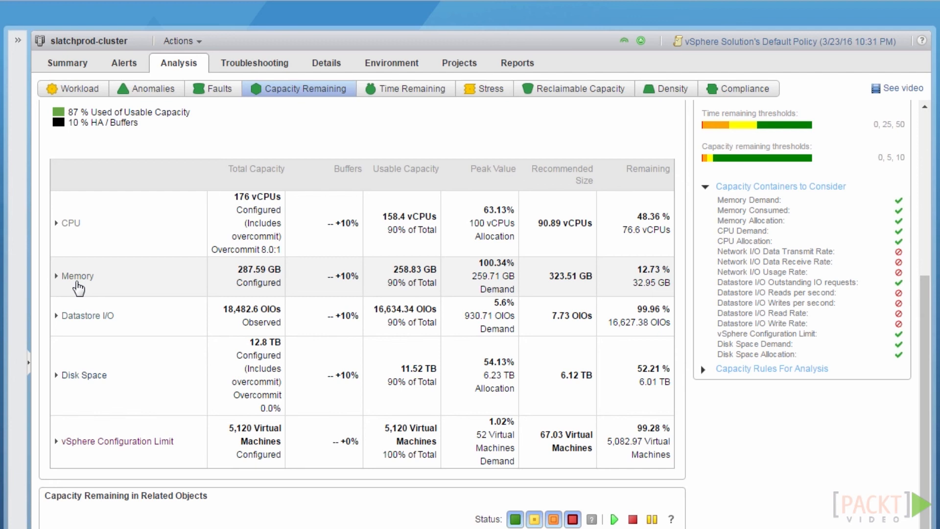
left_click(57, 316)
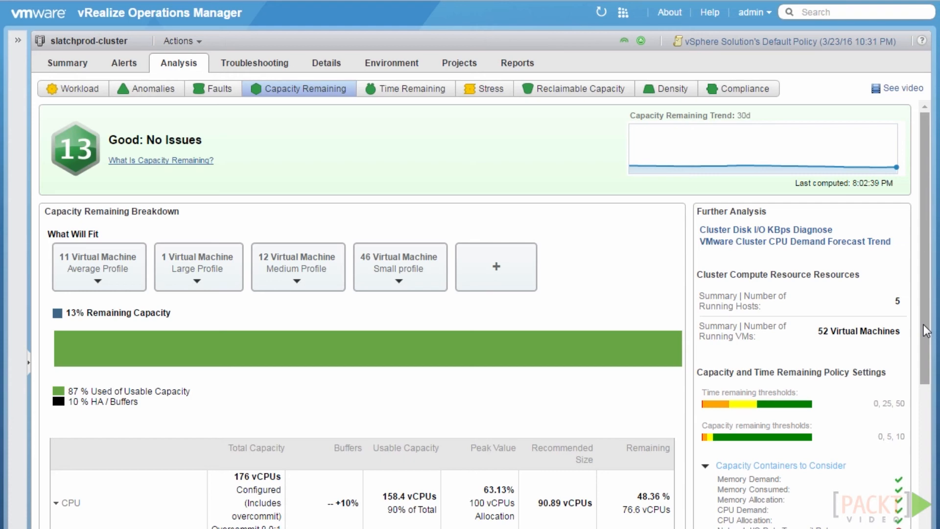
Review CPU Demand: 31.36 GHz average demand against a 59.62 GHz recommended size
left_click_drag(923, 324, 921, 447)
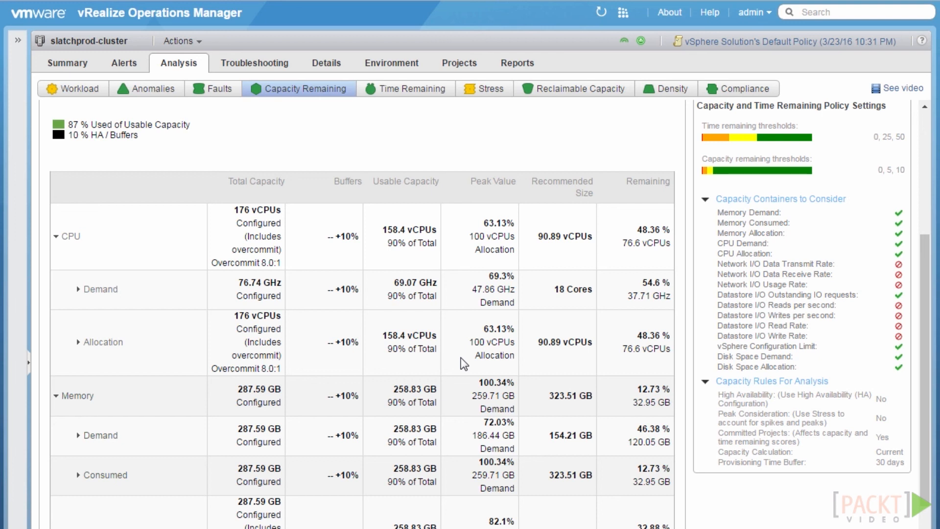
left_click(78, 289)
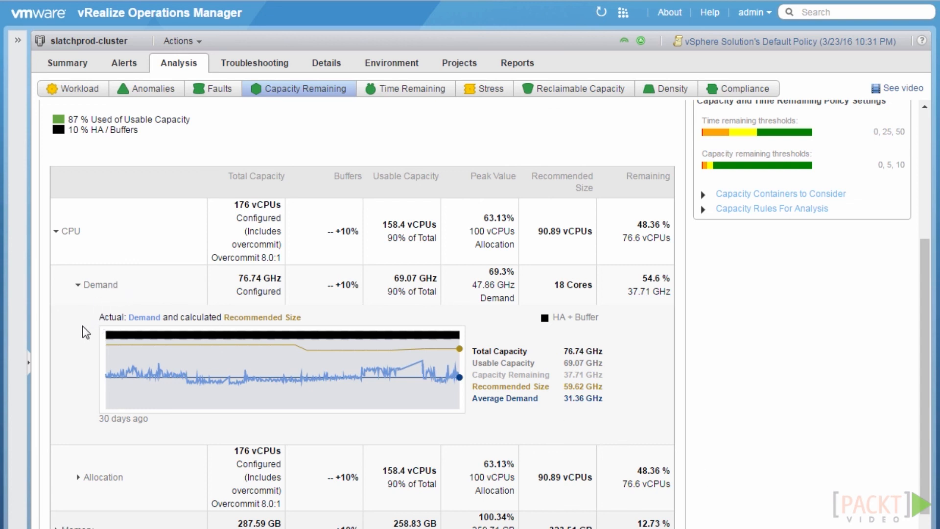
left_click(77, 285)
Expand the CPU Allocation details row
left_click(95, 339)
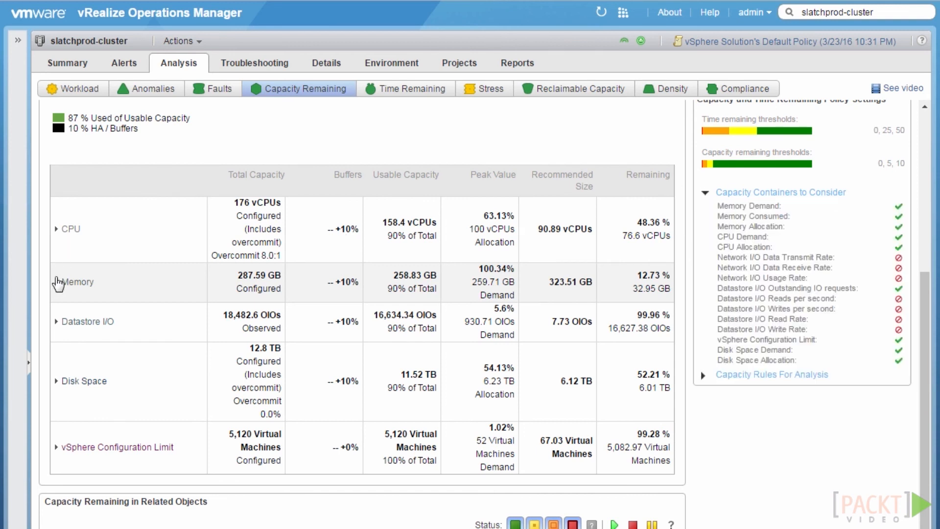
Expand Memory, showing Consumed tightest at 12.73% remaining with 323.51 GB recommended
left_click(56, 283)
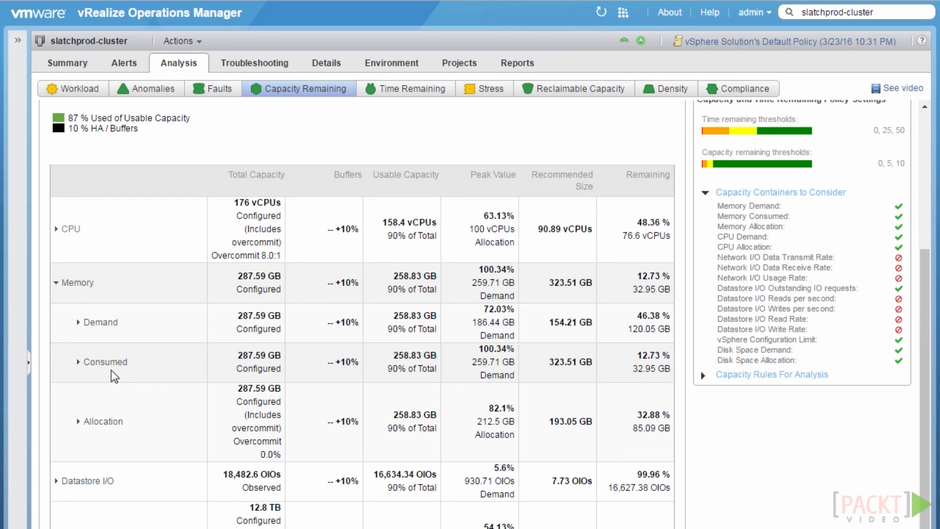
Search for 'esxh1' and open the host esxh1.slatchprod.local
left_click_drag(883, 12, 749, 12)
type("esx")
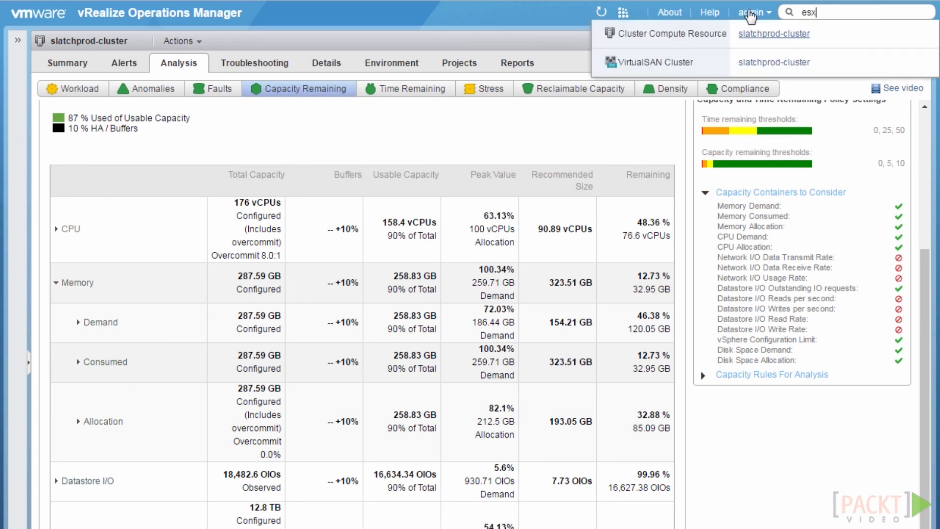
type("h1")
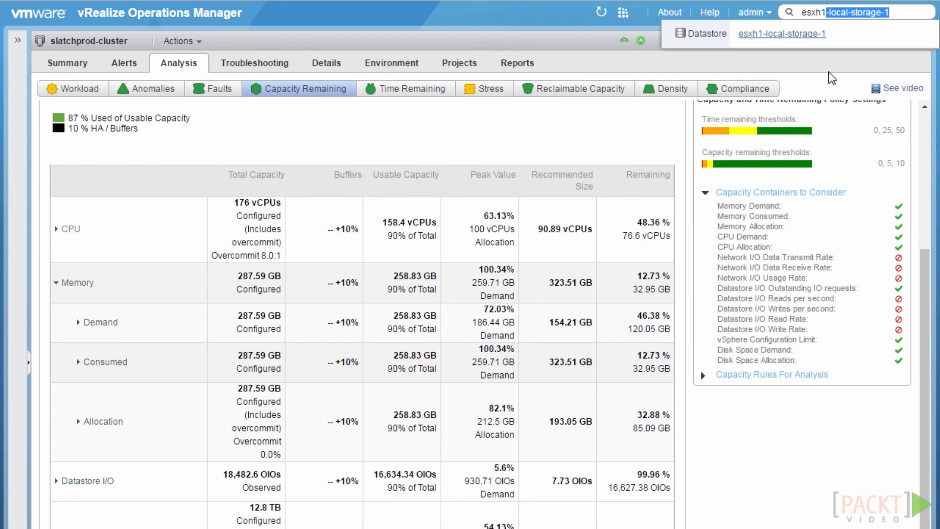
key("BackSpace")
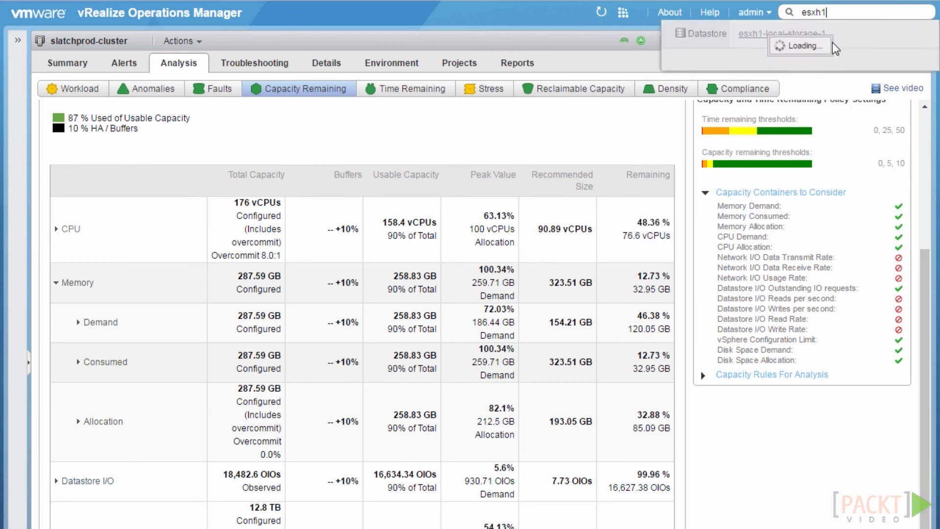
scroll(793, 127, "down", 8)
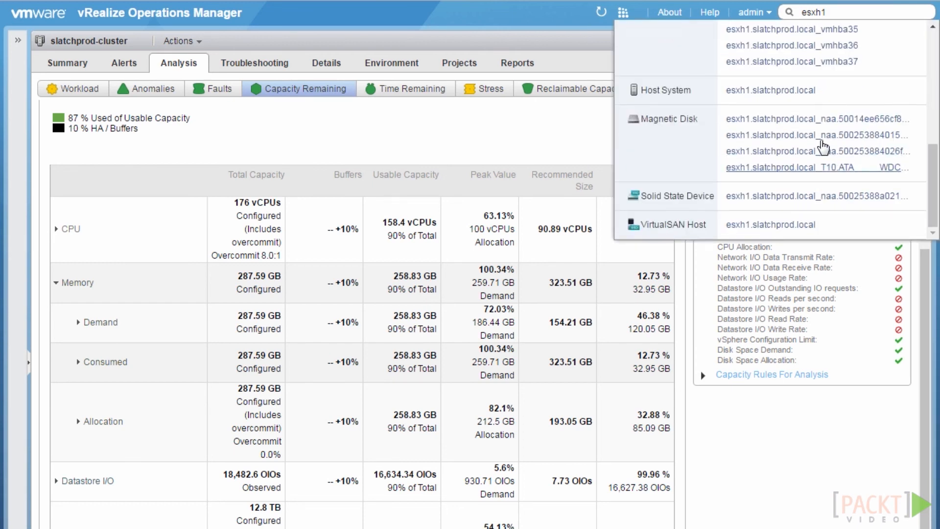
left_click(778, 94)
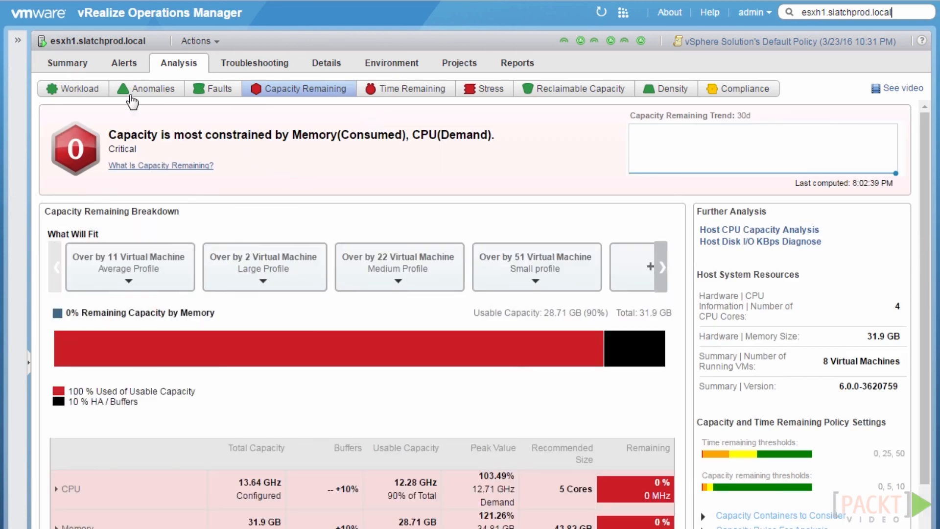
Show the host's Workload breakdown and check per-VM values on the memory bar segments
left_click(93, 95)
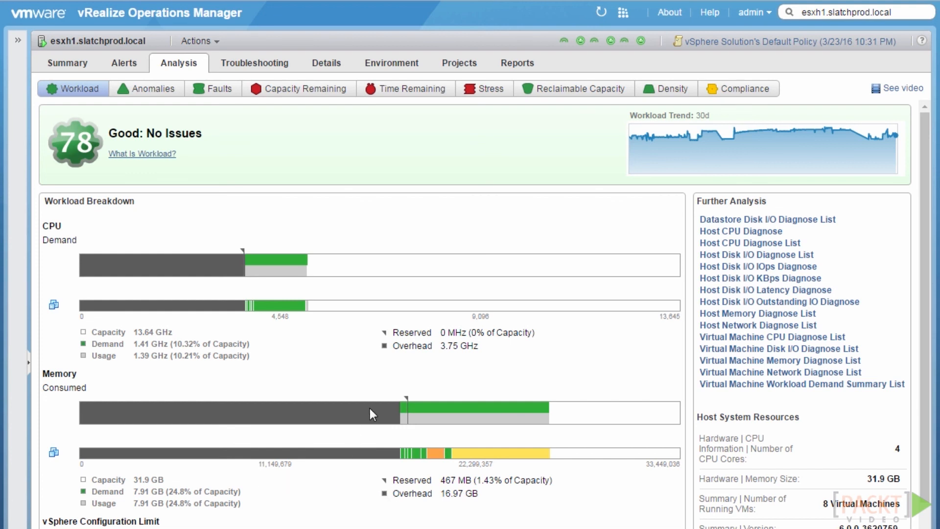
mouse_move(461, 408)
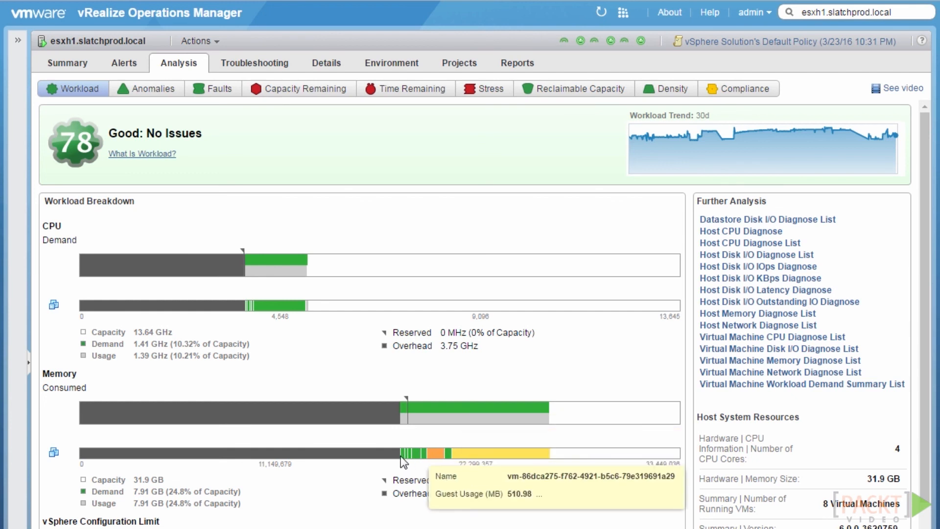
mouse_move(420, 453)
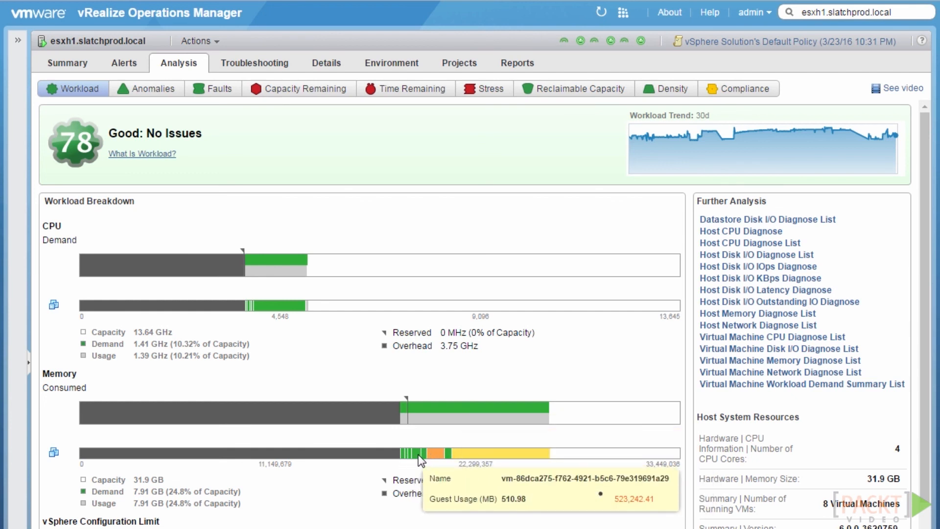
mouse_move(472, 454)
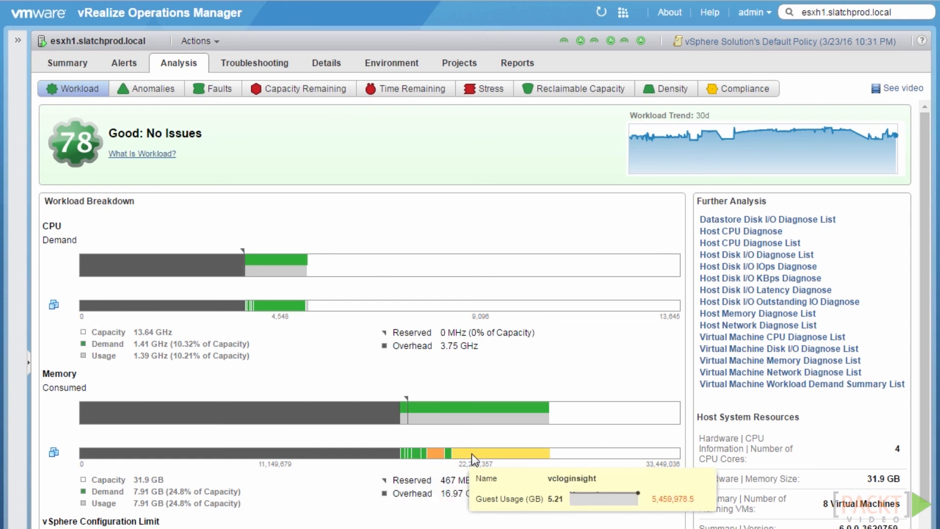
mouse_move(364, 451)
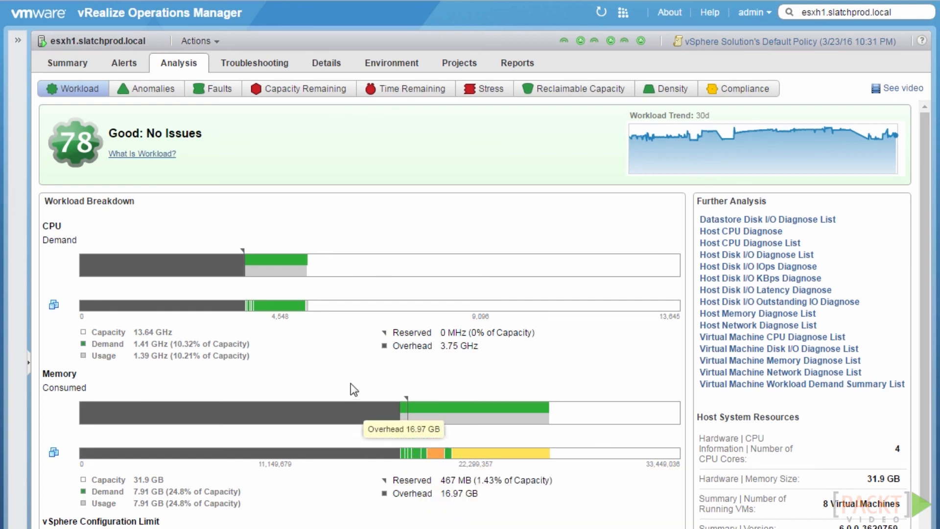
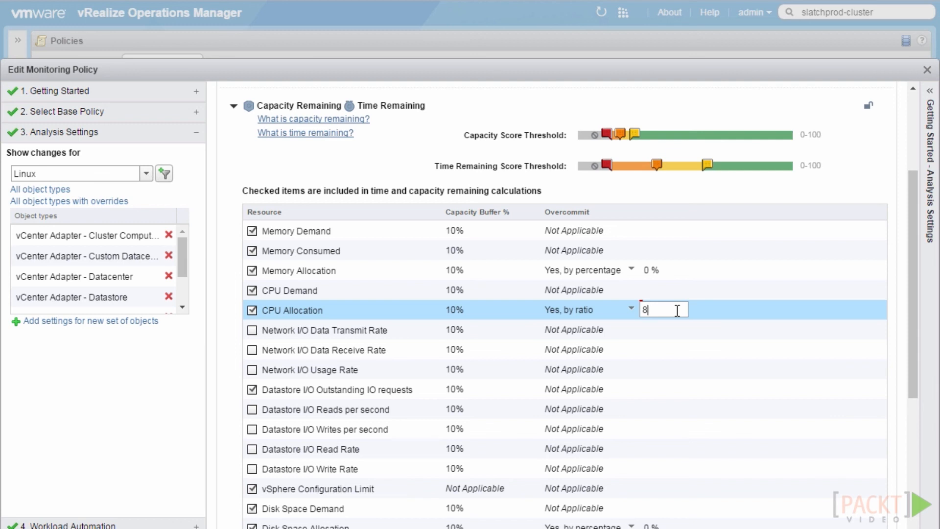
Commit the CPU Allocation overcommit ratio at 8 : 1, then select the Disk Space Allocation value
left_click(718, 313)
left_click_drag(917, 329, 914, 414)
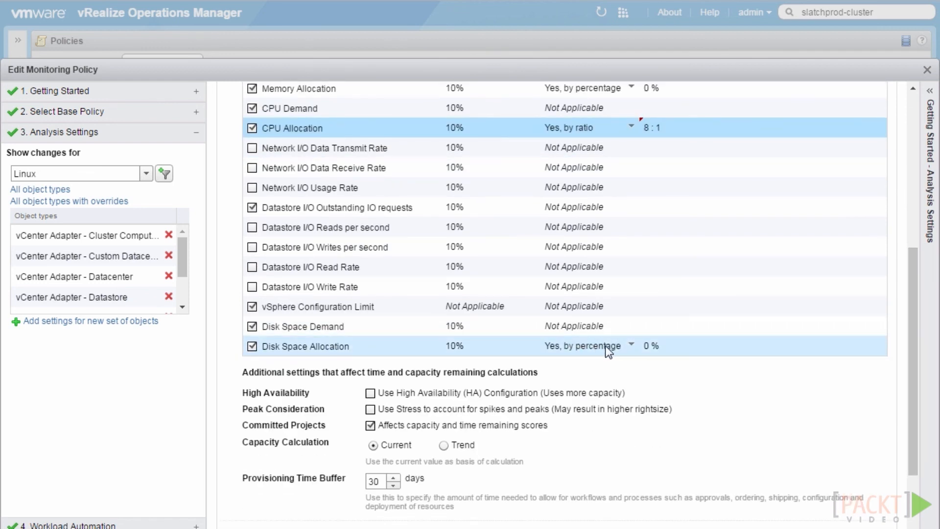
left_click(684, 345)
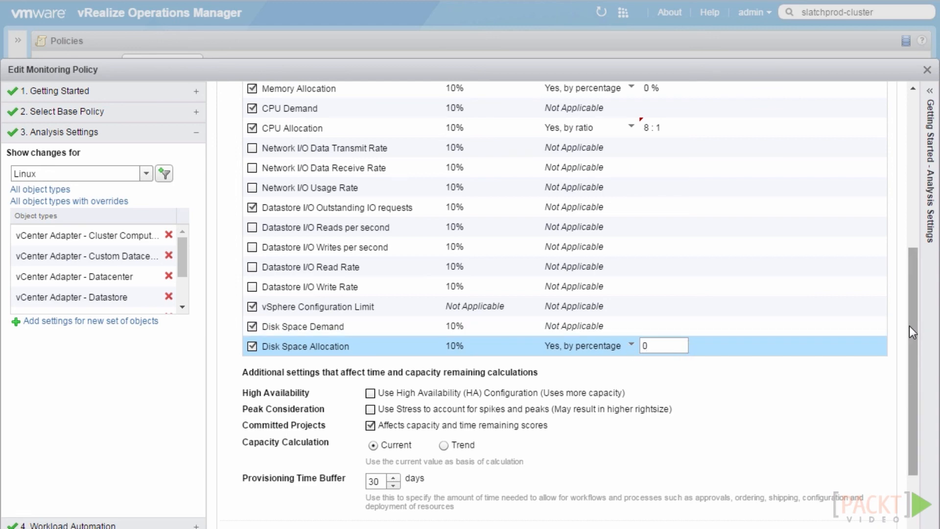
scroll(910, 332, "up", 5)
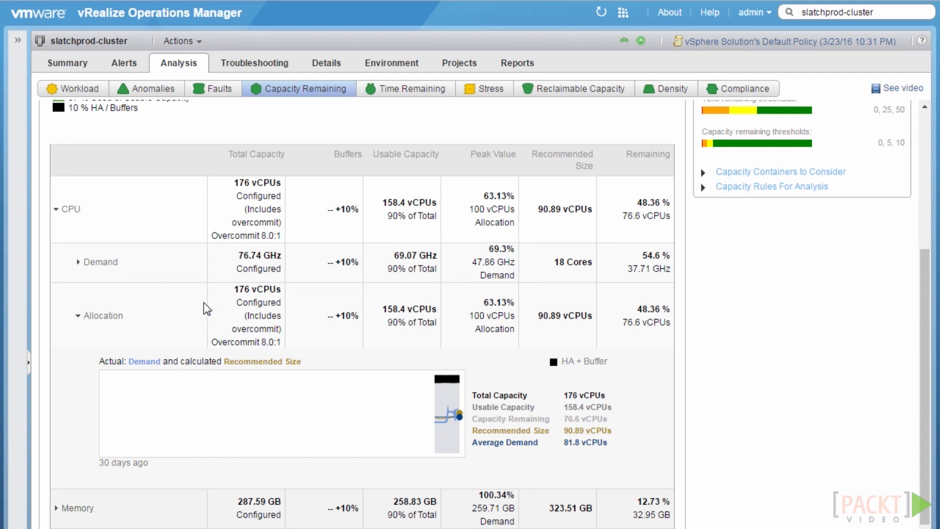
Collapse CPU and expand Memory in slatchprod-cluster's Capacity Remaining breakdown
left_click(55, 209)
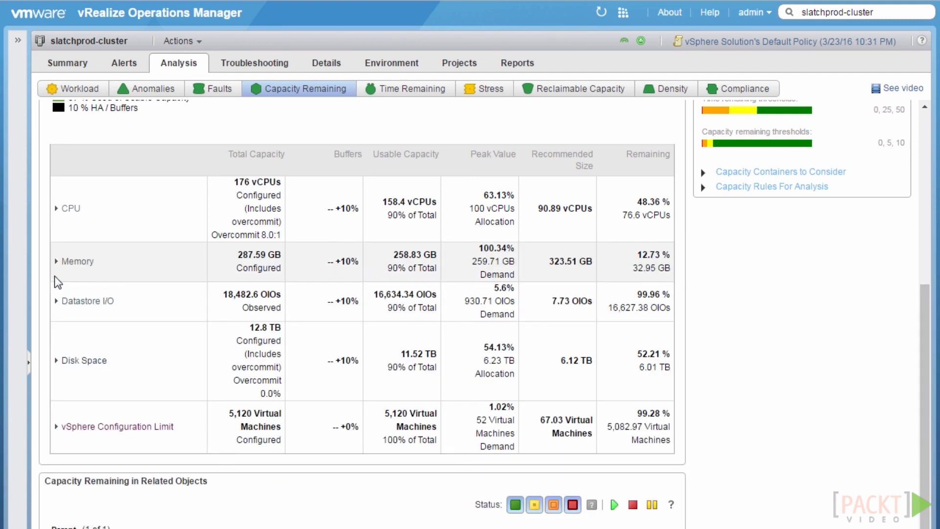
left_click(56, 262)
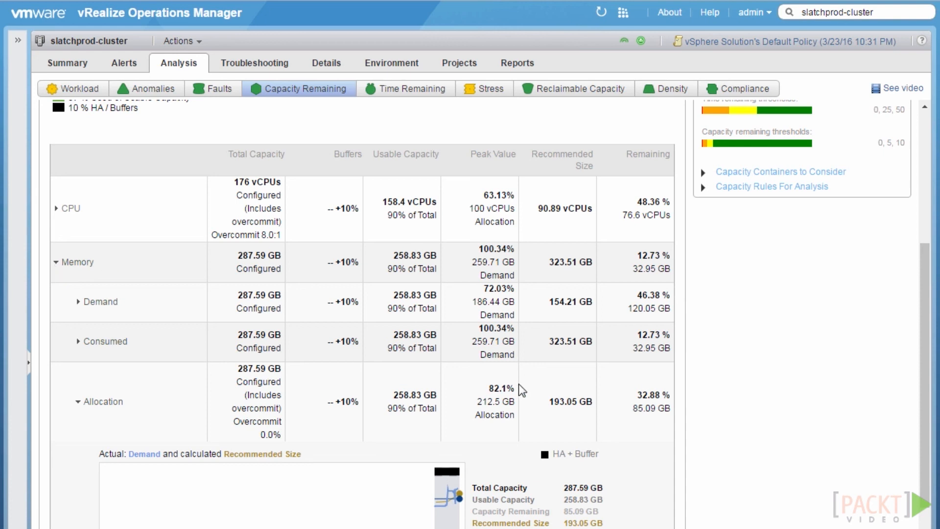
scroll(669, 332, "down", 10)
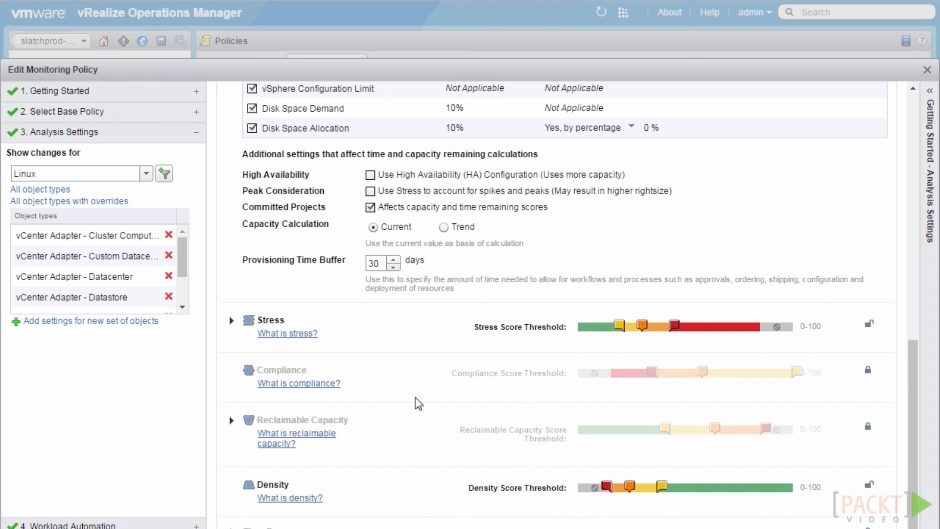
Enable 'Use Stress to account for spikes and peaks' and go to slatchprod-cluster
left_click(370, 191)
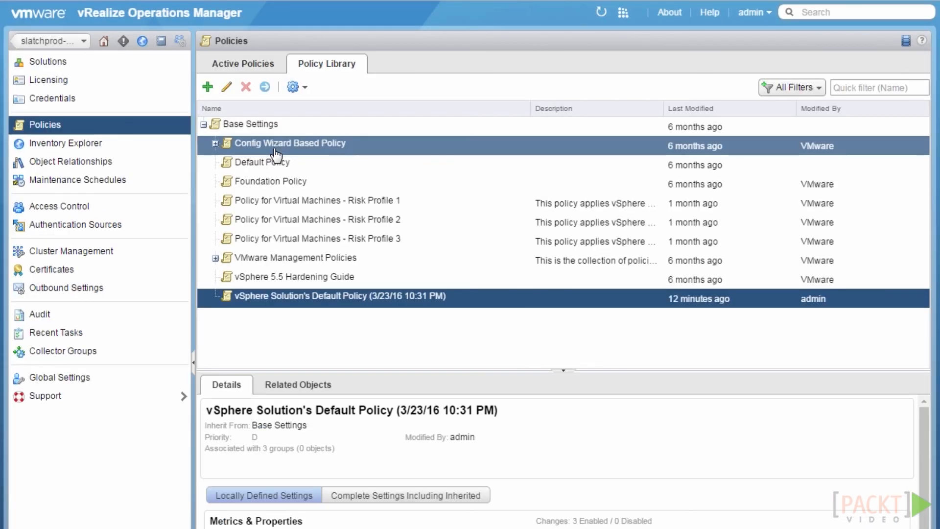
left_click(60, 42)
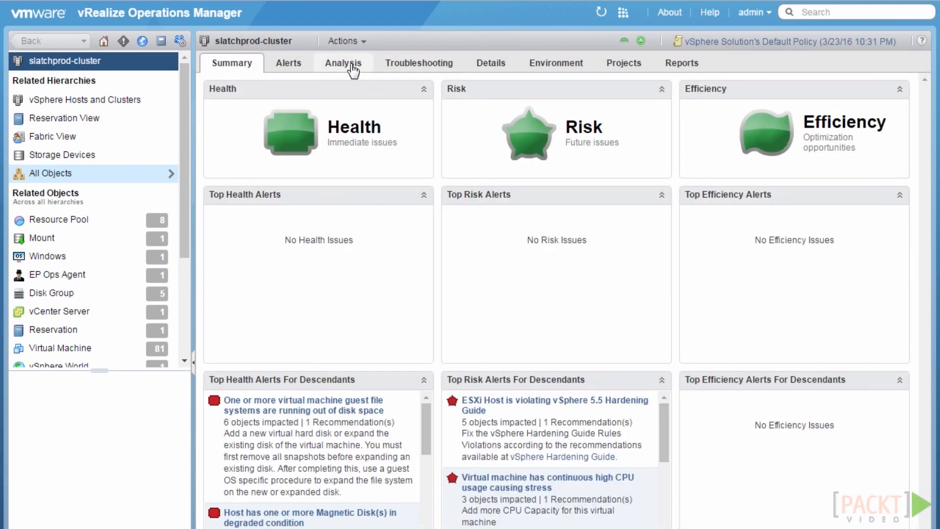
Open slatchprod-cluster's Capacity Remaining (score 21) and expand the Memory row details
left_click(352, 68)
left_click(475, 92)
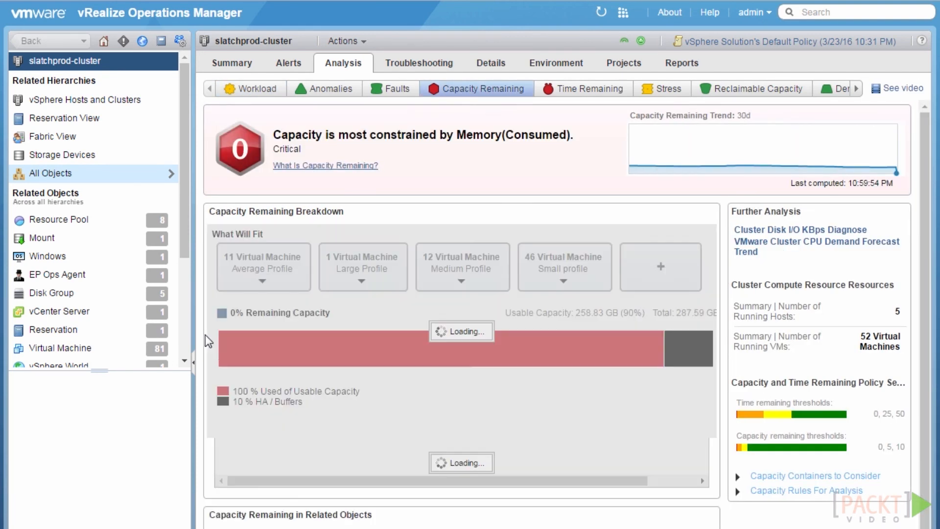
left_click(193, 363)
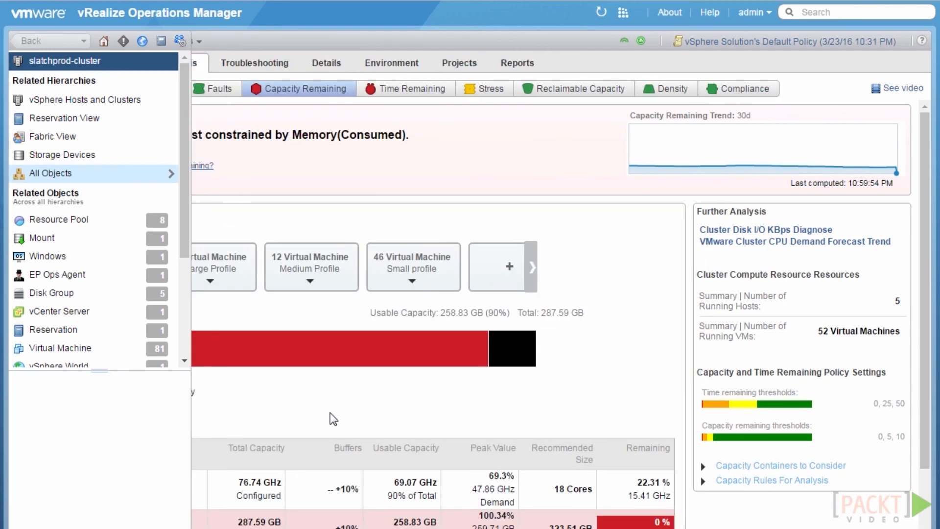
scroll(160, 404, "down", 3)
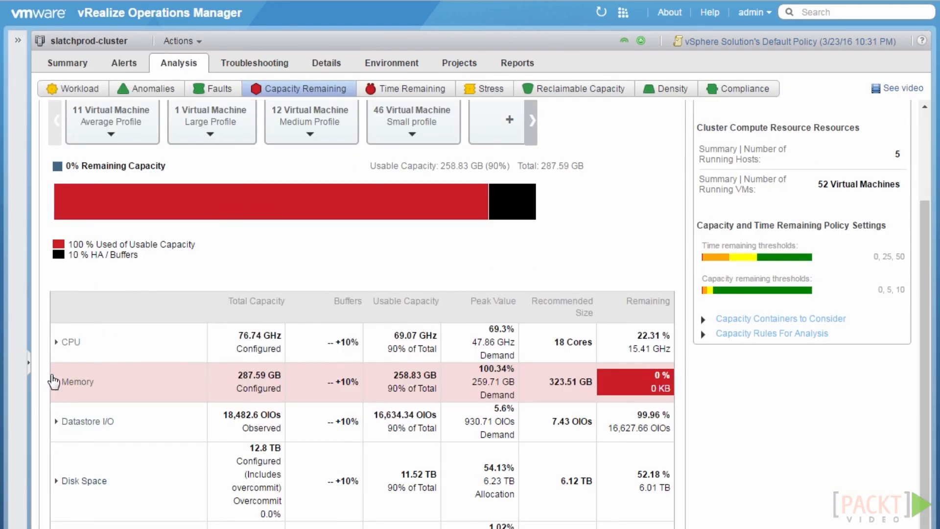
left_click(58, 382)
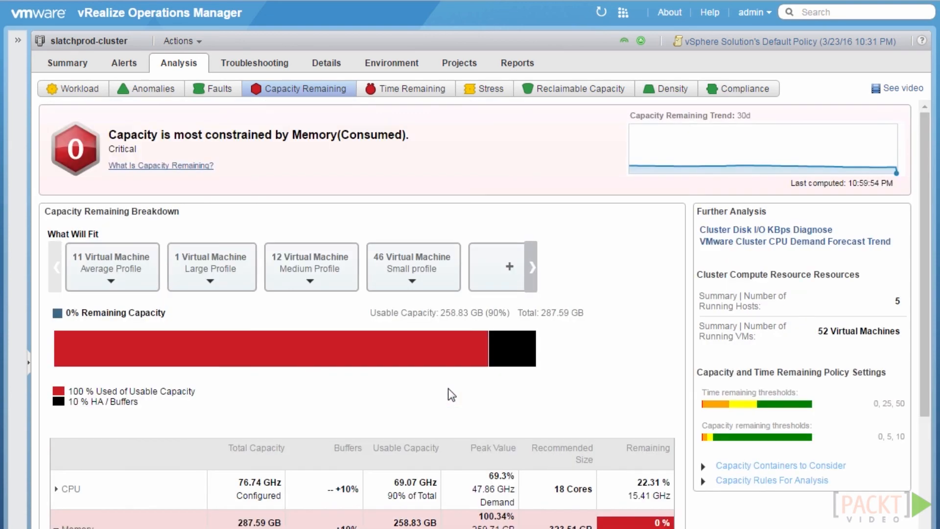
scroll(456, 402, "down", 1)
scroll(456, 401, "down", 3)
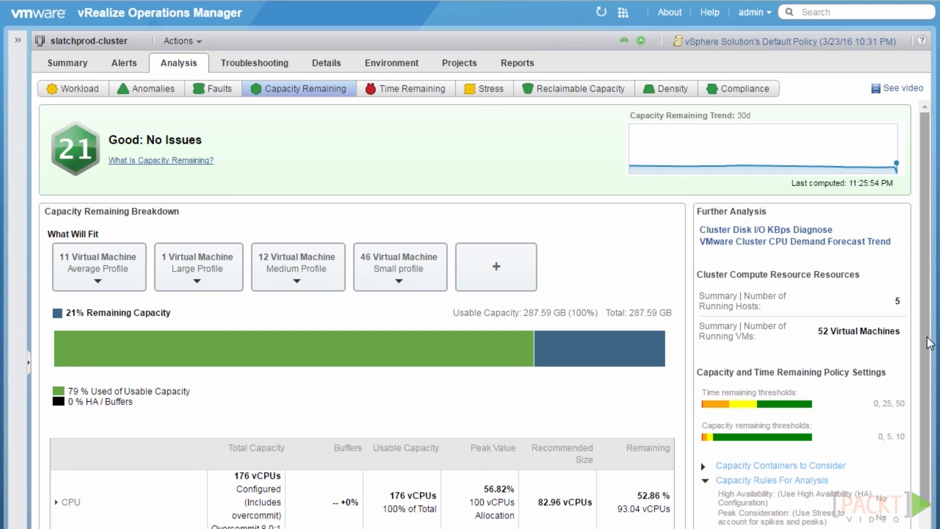
Scroll to Capacity Rules For Analysis and open vSphere Solution's Default Policy
left_click_drag(927, 337, 924, 401)
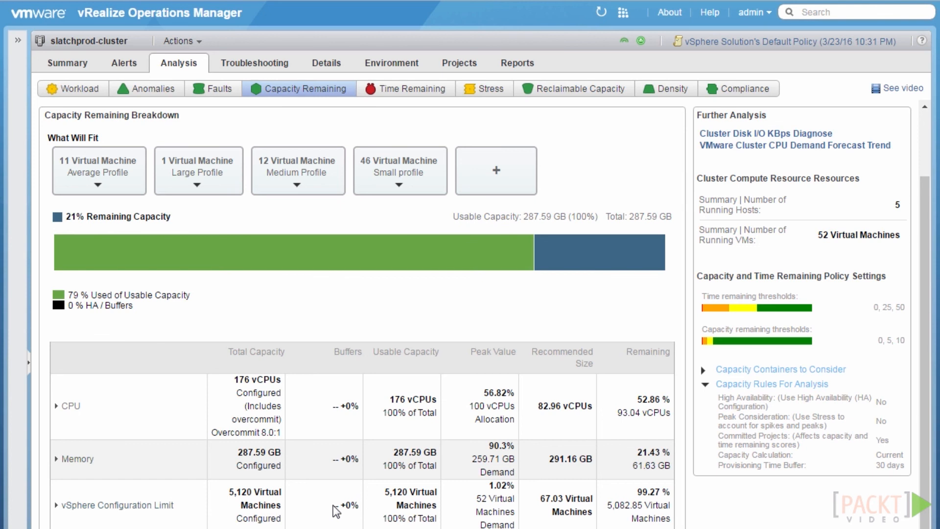
left_click(781, 43)
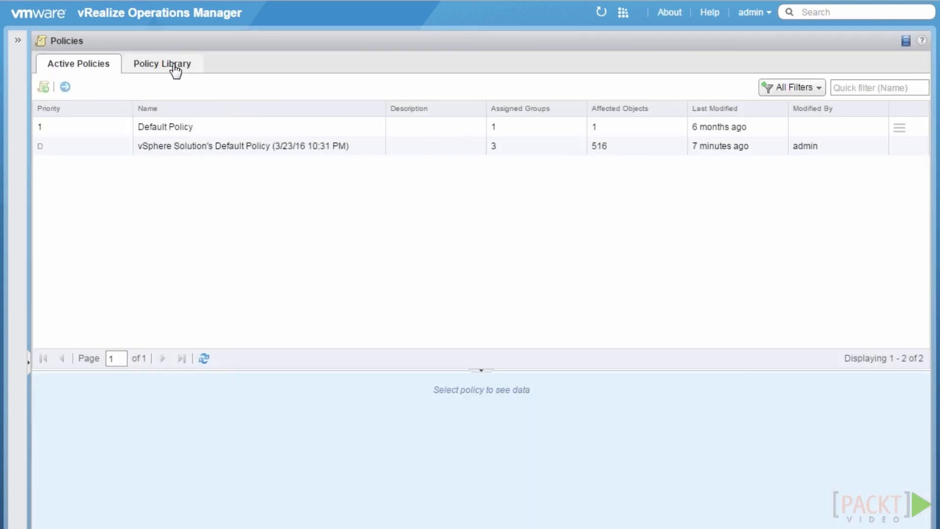
Tick 'Use High Availability (HA) Configuration' in vSphere Solution's Default Policy analysis settings
left_click(175, 70)
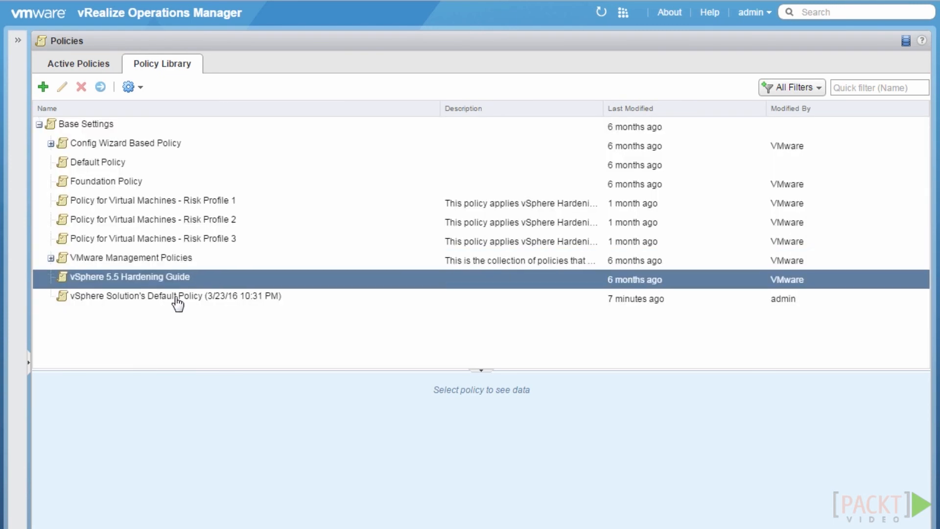
left_click(176, 299)
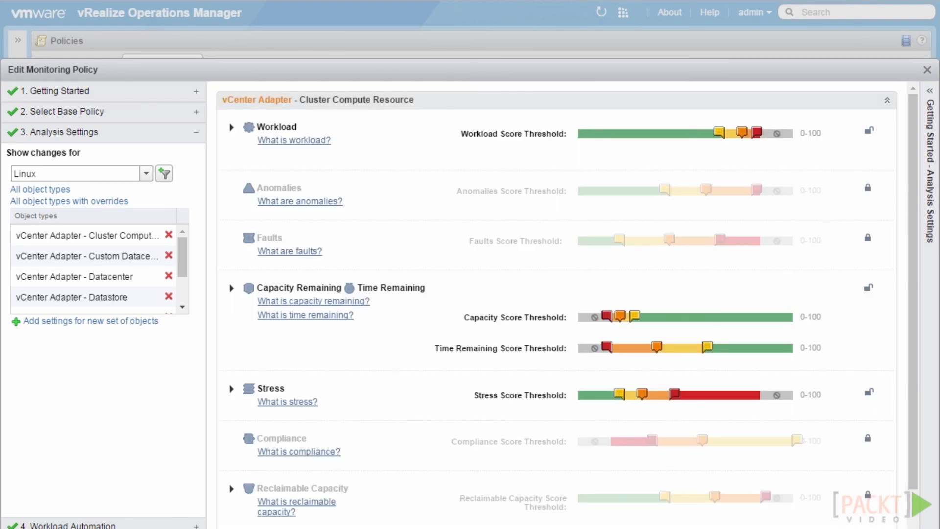
left_click(232, 288)
left_click_drag(909, 263, 910, 344)
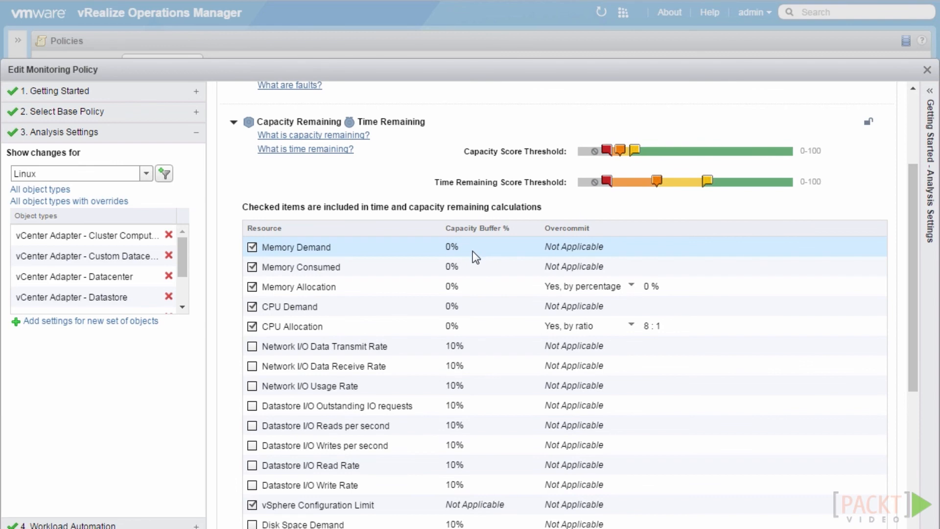
left_click_drag(910, 295, 912, 446)
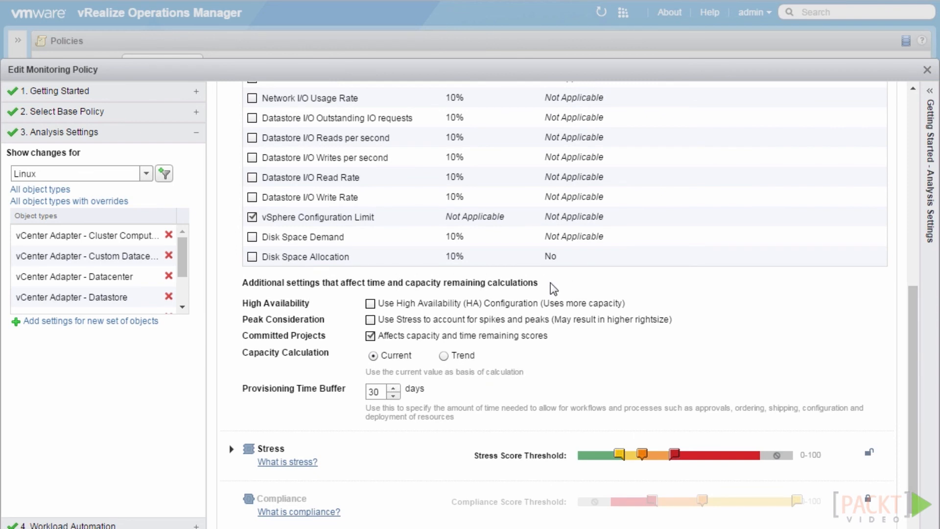
left_click(371, 304)
Set Memory Demand, Memory Consumed and Memory Allocation capacity buffers to 10%
left_click_drag(911, 457, 912, 366)
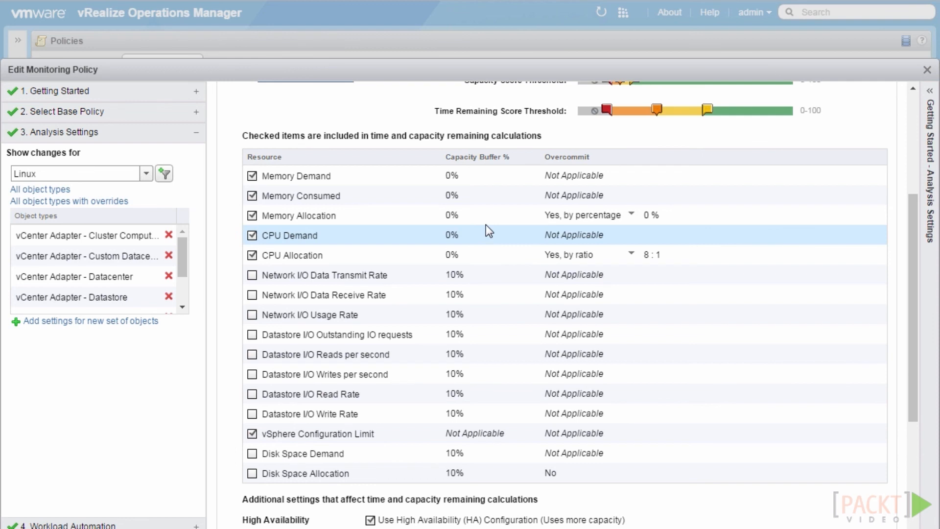
left_click(467, 176)
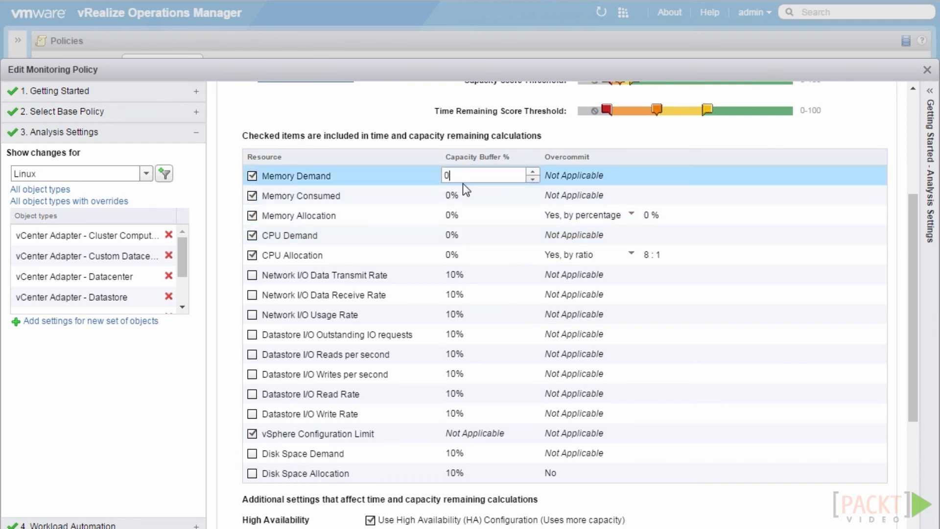
left_click(470, 192)
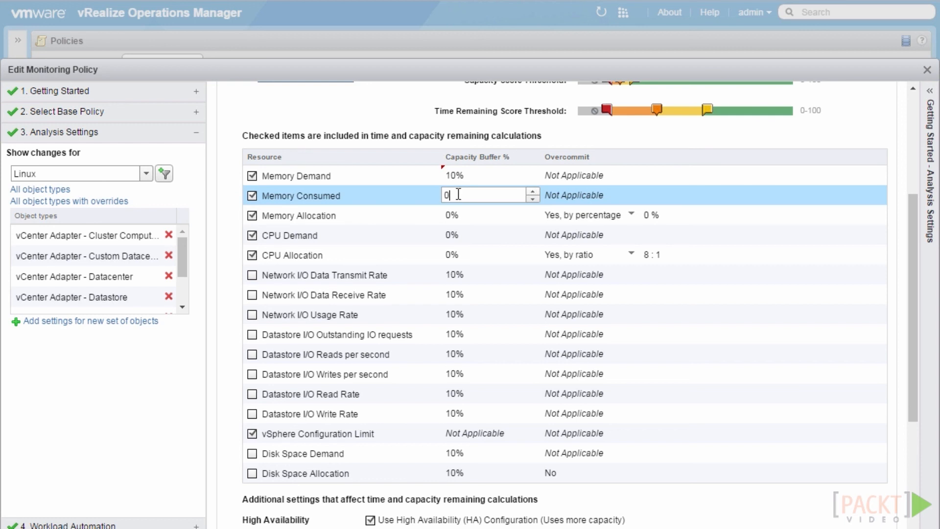
type("10")
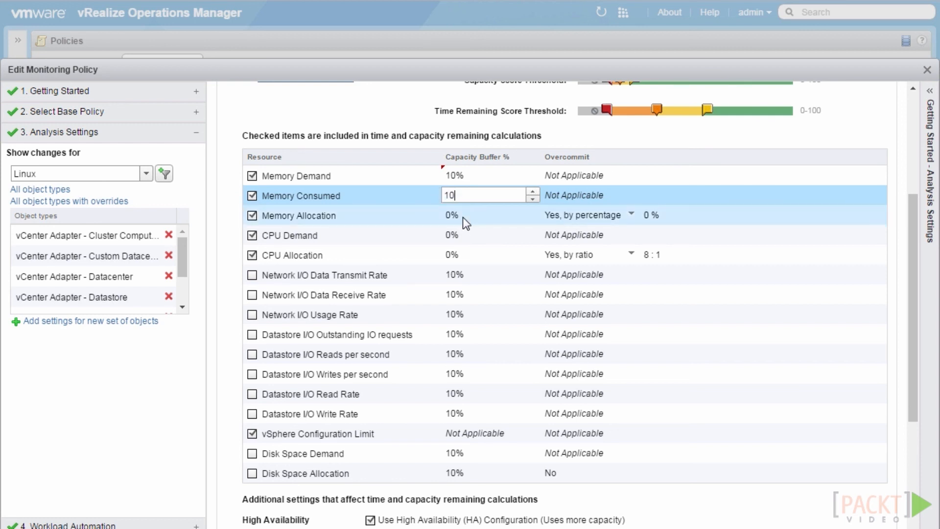
left_click(463, 217)
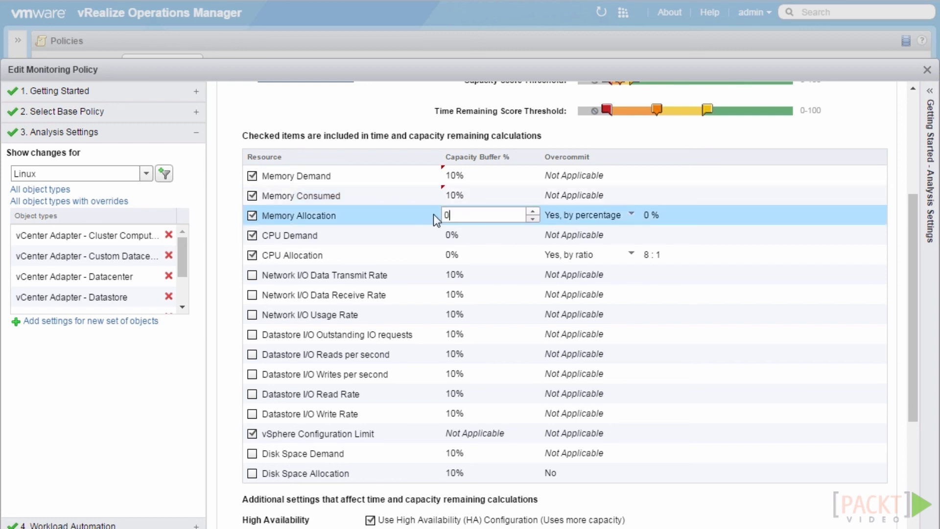
type("10")
left_click(461, 237)
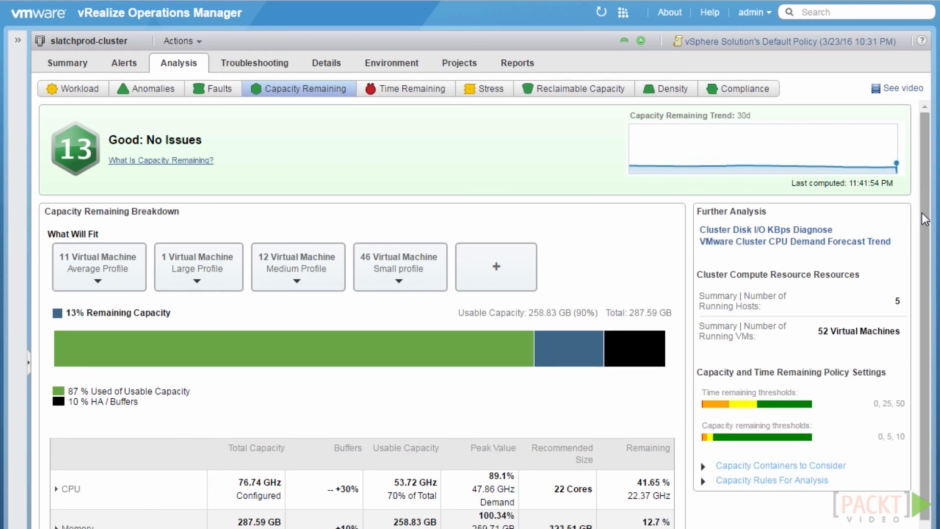
Expand the CPU row in slatchprod-cluster's Capacity Remaining breakdown
scroll(915, 299, "down", 3)
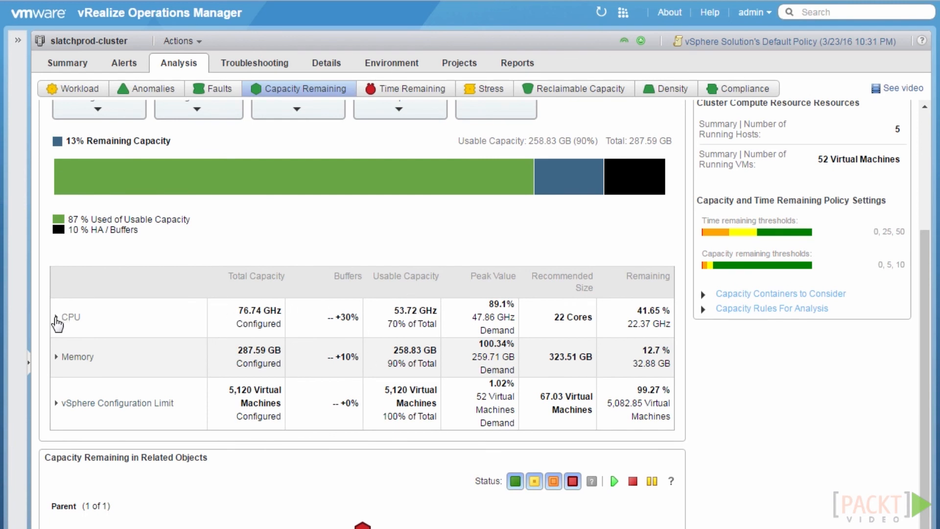
left_click(55, 317)
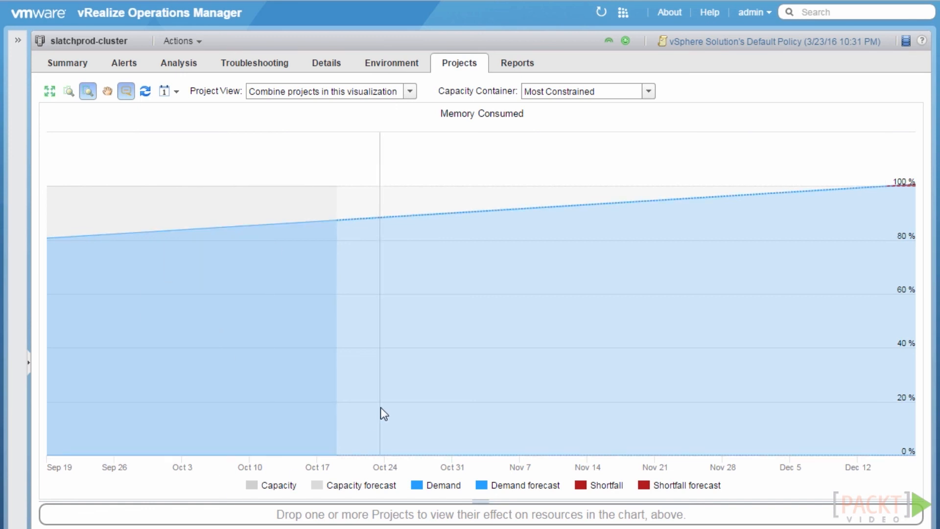
mouse_move(381, 408)
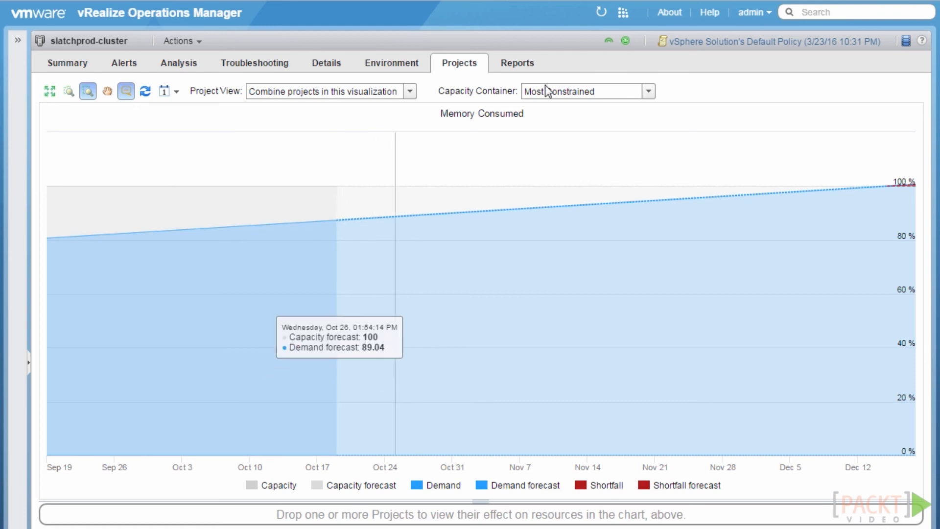
left_click(650, 91)
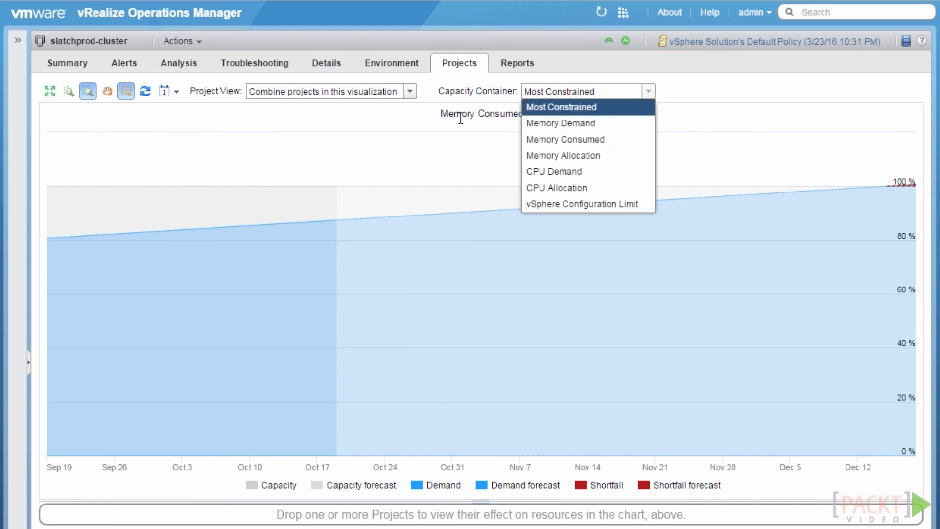
left_click(449, 136)
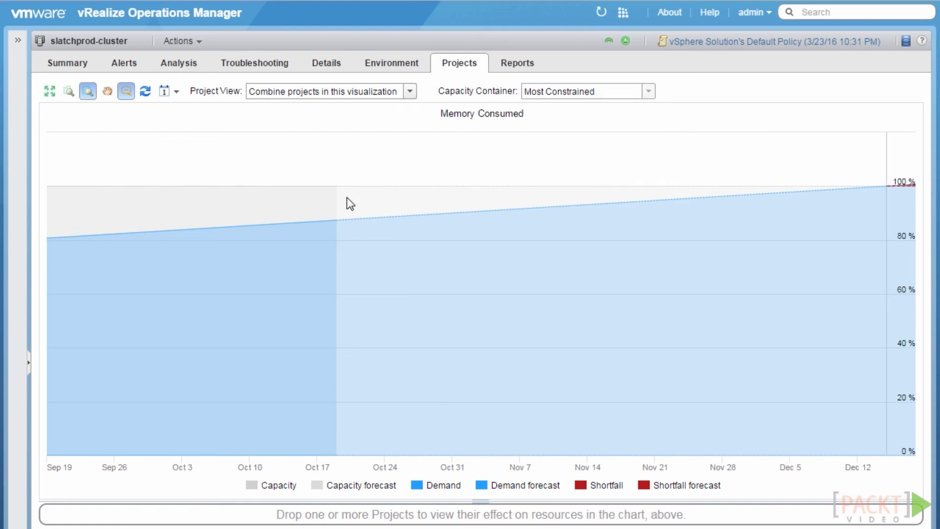
mouse_move(346, 198)
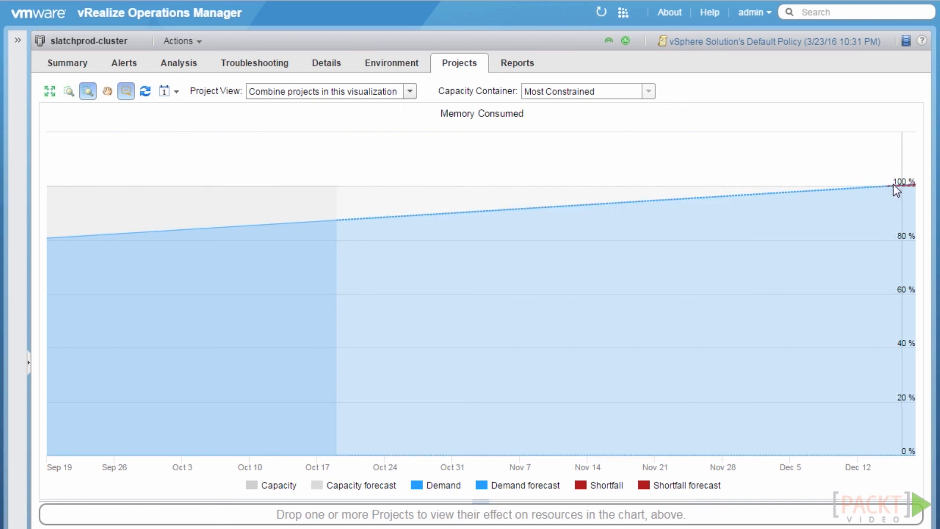
mouse_move(894, 185)
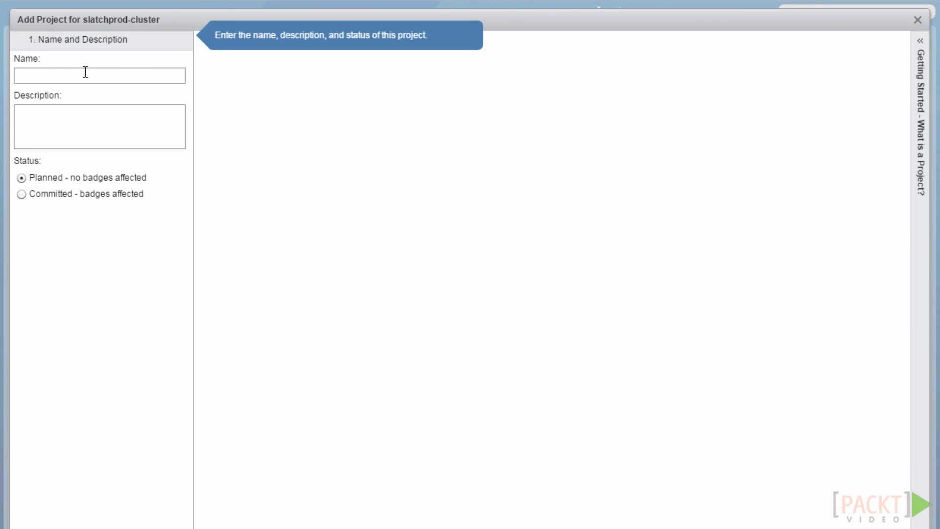
Name the new planned project 'New Web Server'
type("Ne")
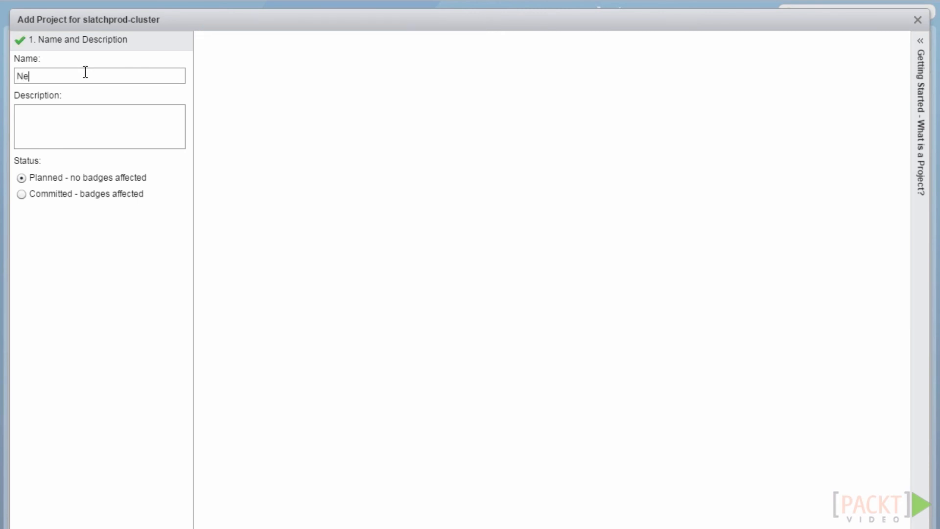
type("w Web Server")
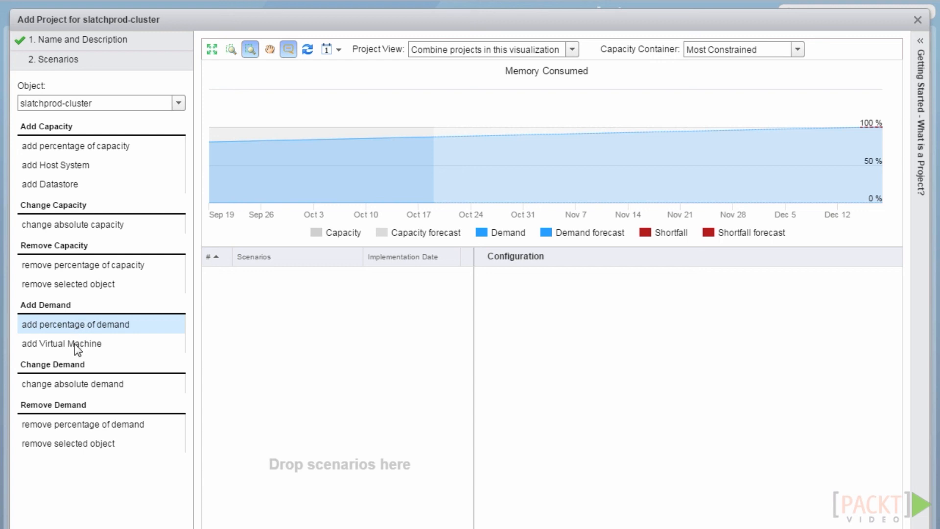
Add an 'Add Web Server' scenario adding 2 virtual machines and choose its metrics source
left_click_drag(93, 344, 300, 334)
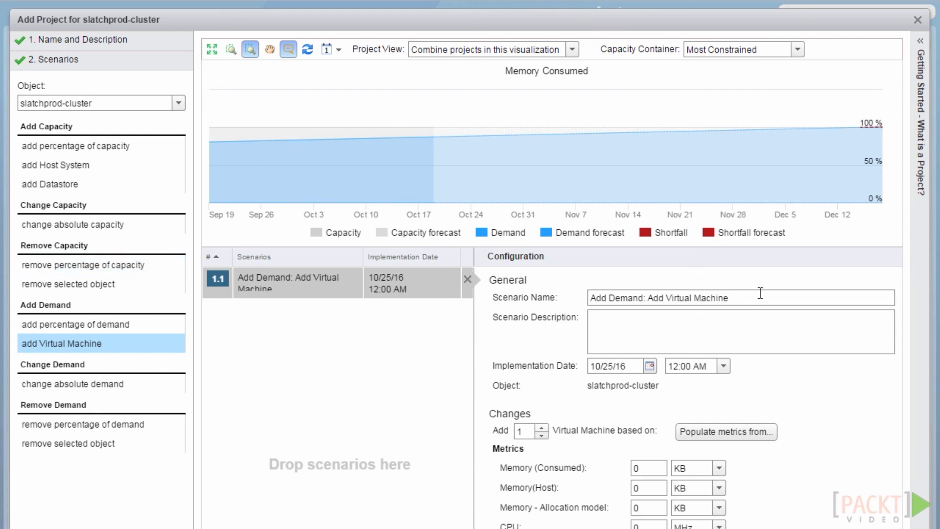
left_click_drag(728, 297, 648, 296)
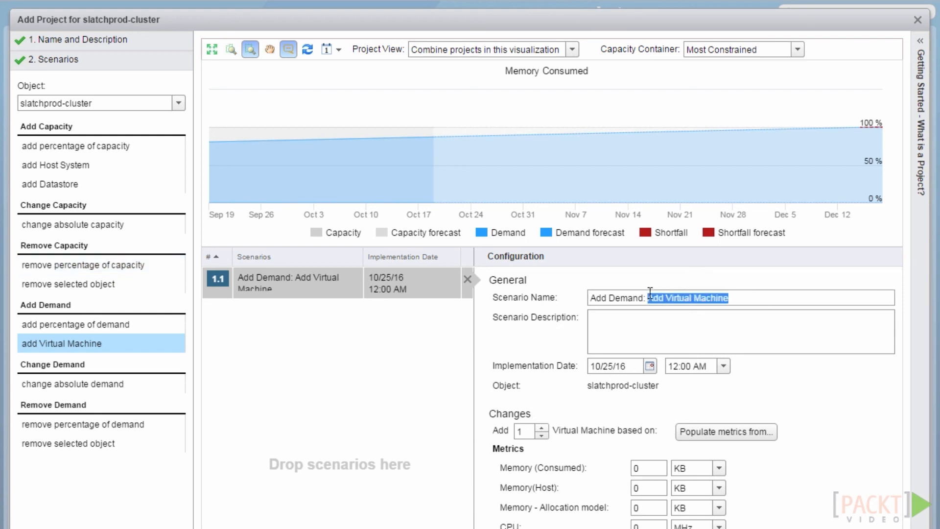
type("Add W")
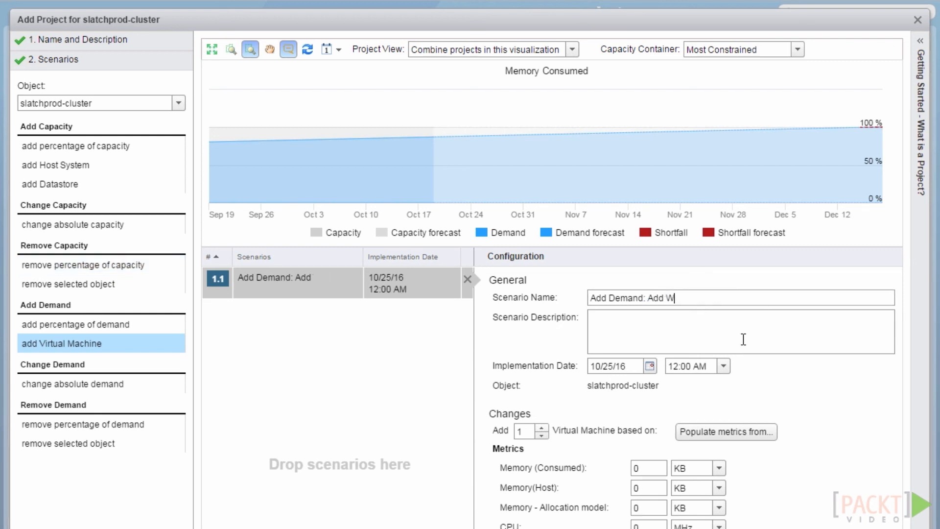
type("eb Server")
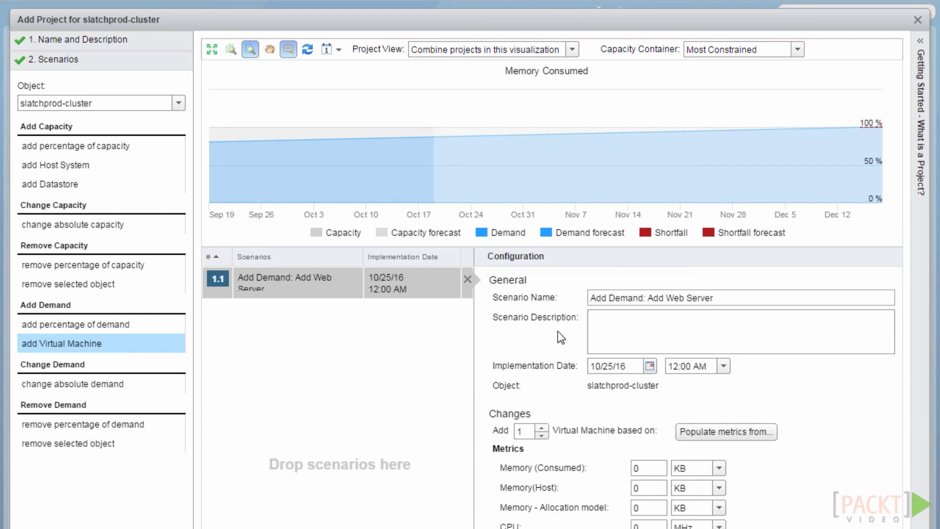
left_click(542, 427)
left_click(724, 433)
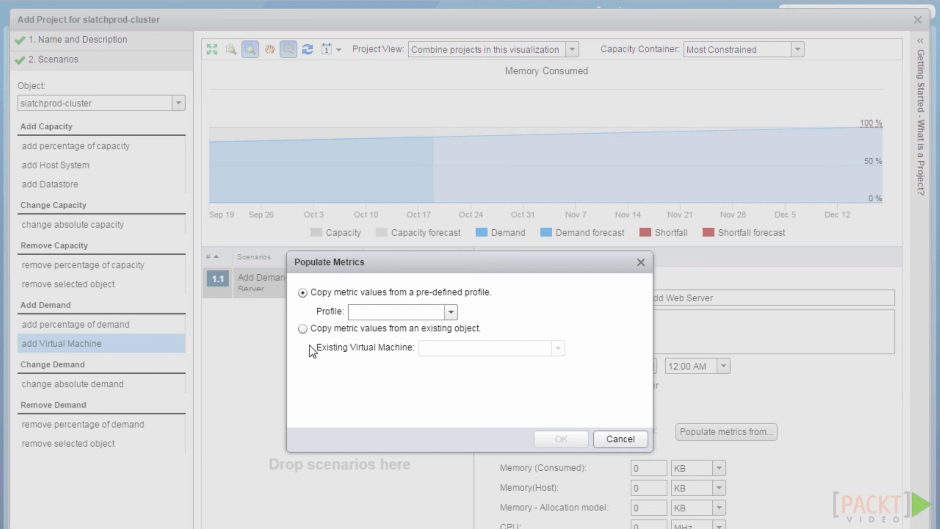
Copy the added VMs' metric values from the existing vRA7-IaaS virtual machine
left_click(304, 329)
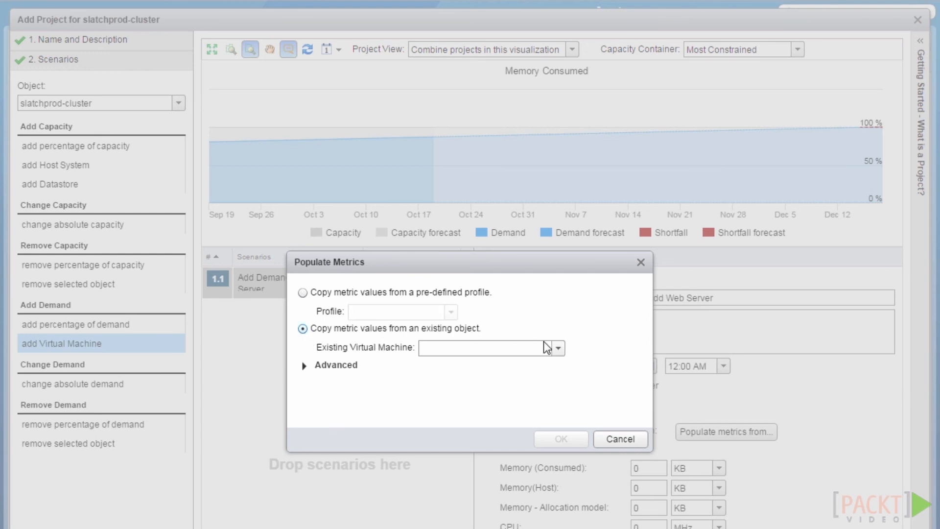
left_click(559, 348)
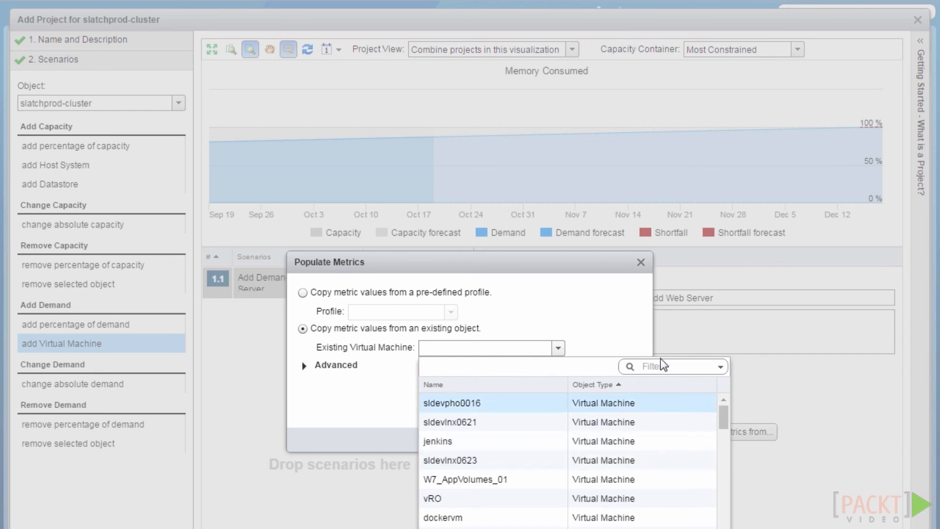
type("vRA7")
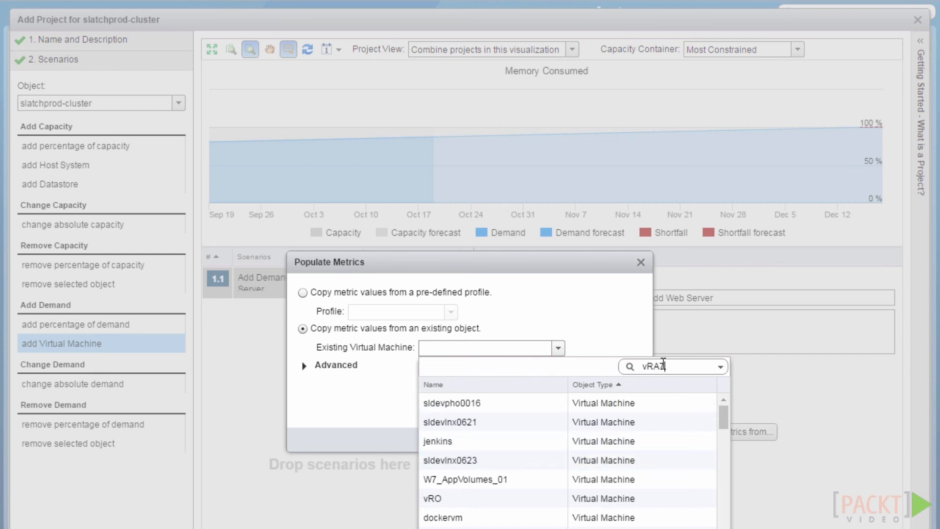
type("-laas")
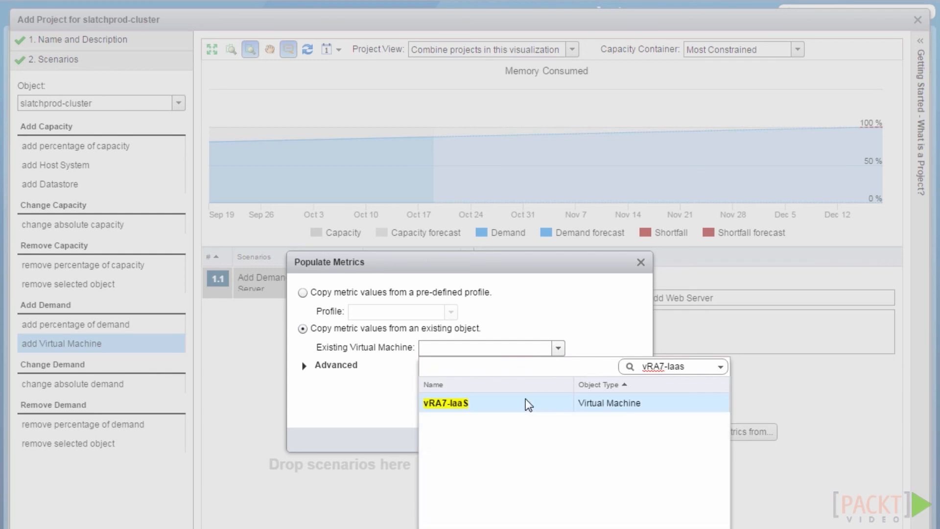
left_click(525, 400)
left_click(557, 437)
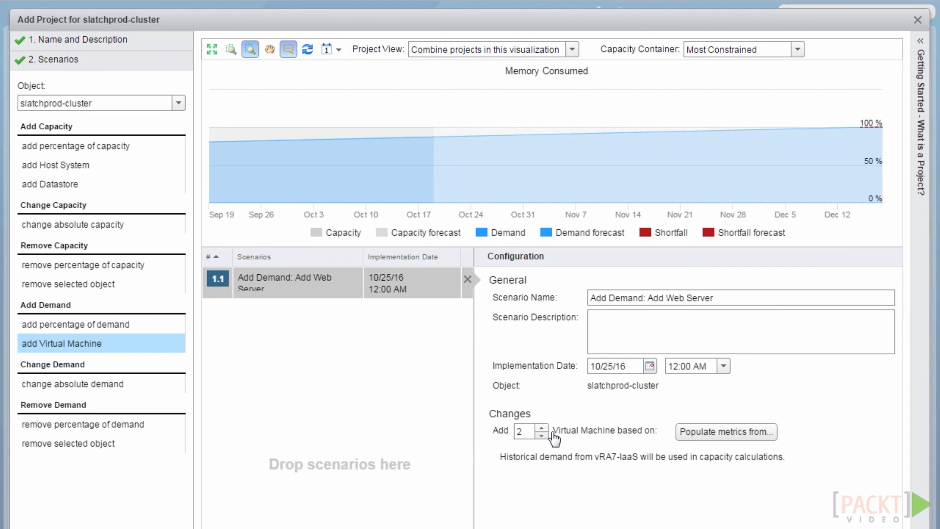
Set the implementation date to October 26, 2016 and save the project
left_click(651, 366)
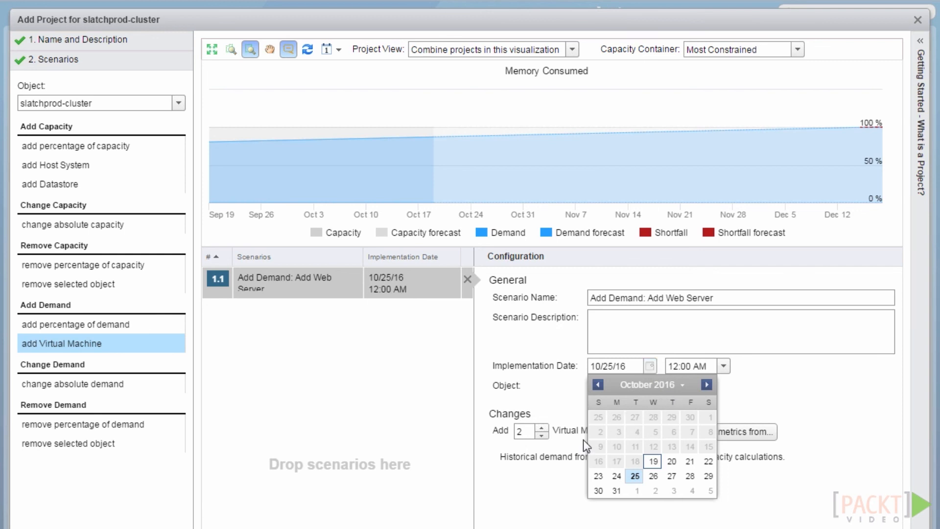
left_click(653, 475)
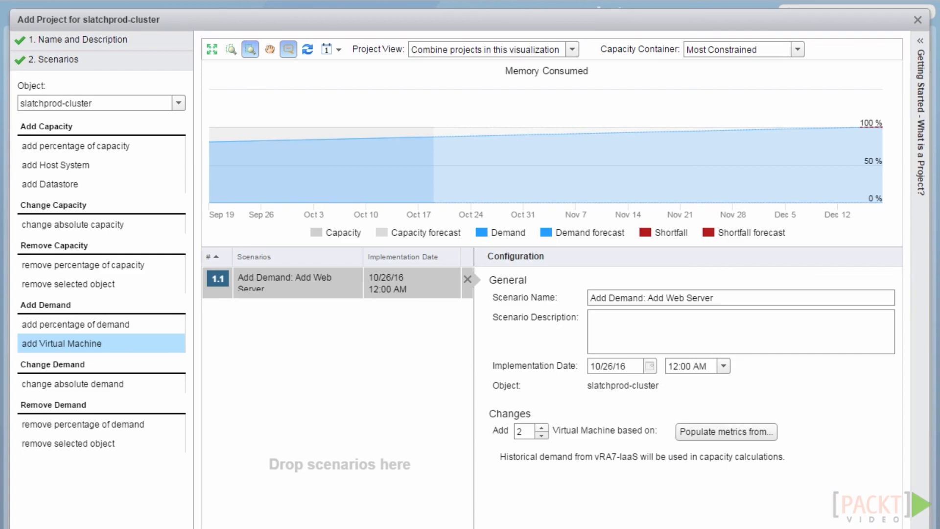
left_click(491, 525)
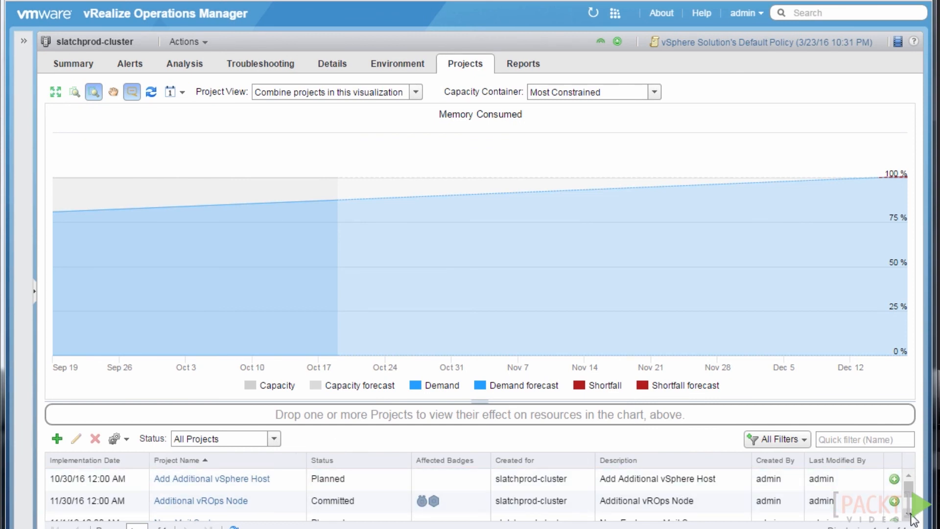
Plot the New Mail System project on the Memory Consumed chart
scroll(911, 516, "down", 2)
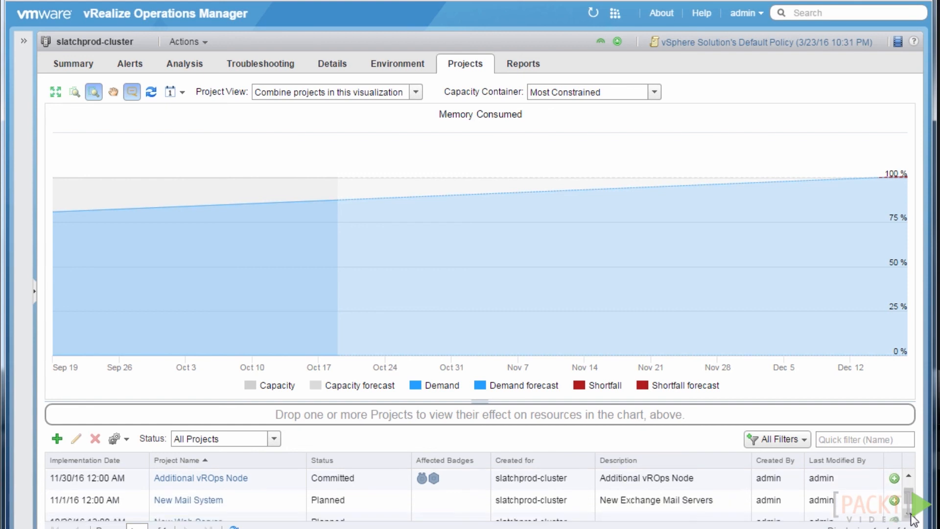
left_click(894, 494)
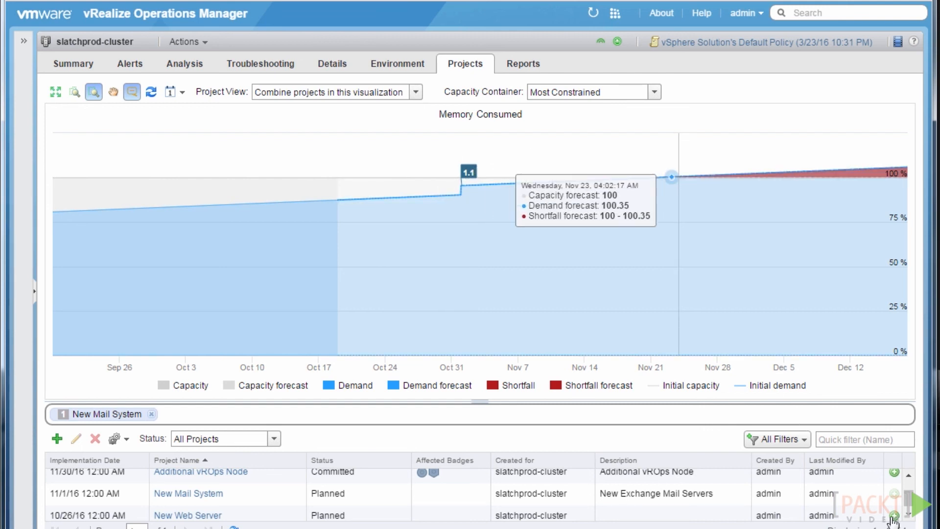
left_click(906, 478)
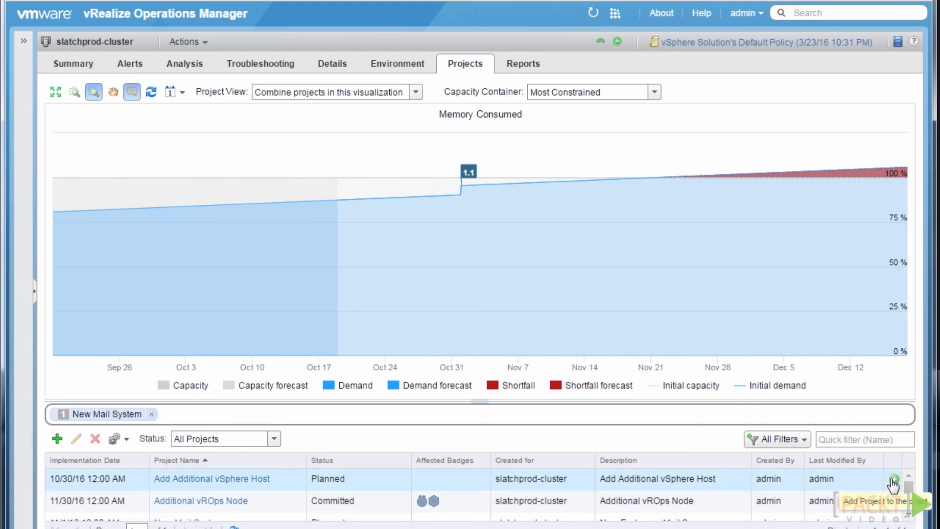
Add the Add Additional vSphere Host and Additional vROps Node projects to the chart
left_click(893, 479)
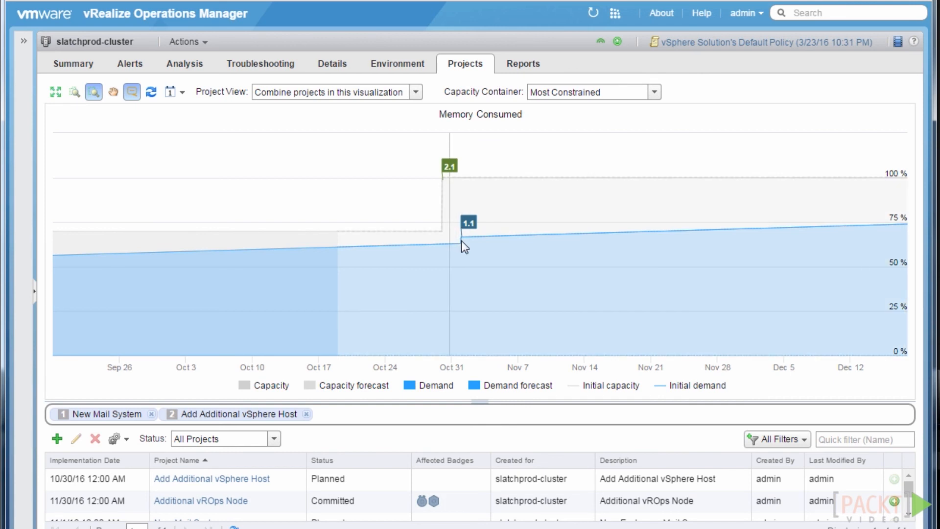
mouse_move(461, 239)
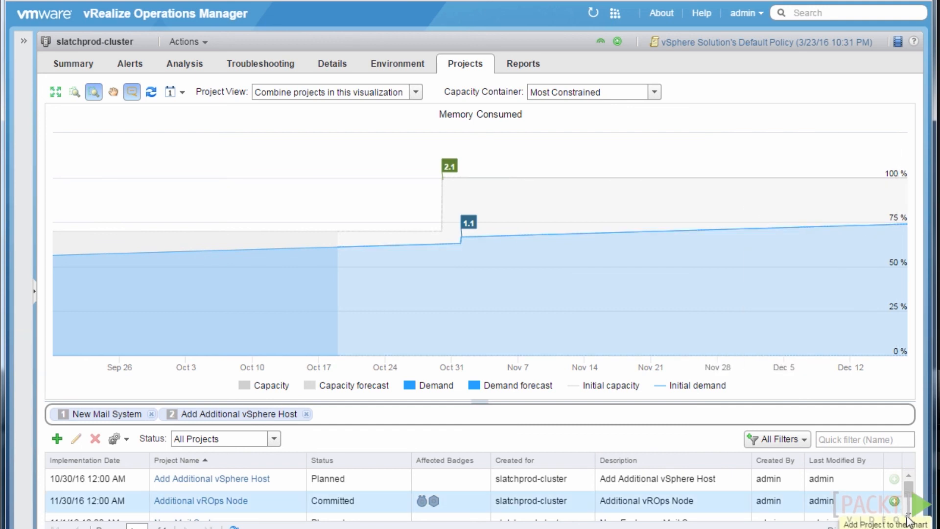
left_click(894, 501)
left_click(909, 515)
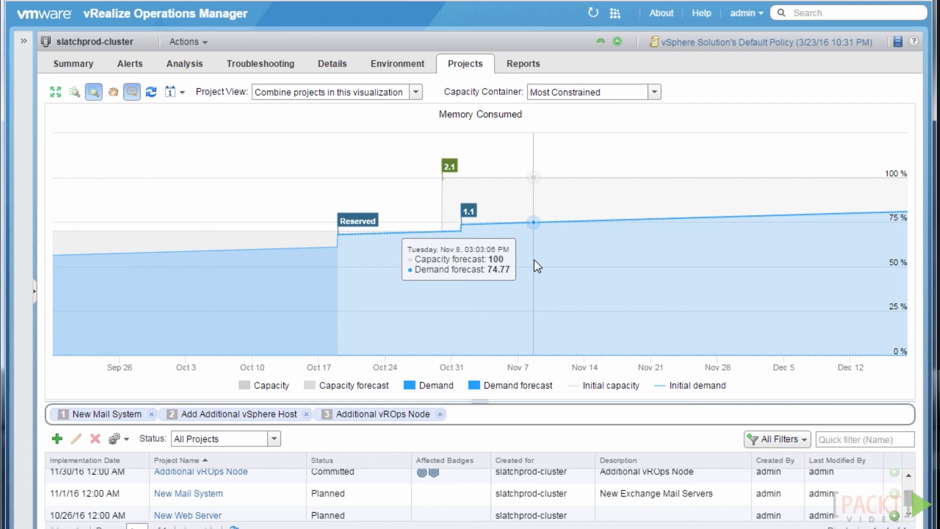
Keep the Project View on Combine and list the available capacity containers
left_click(416, 94)
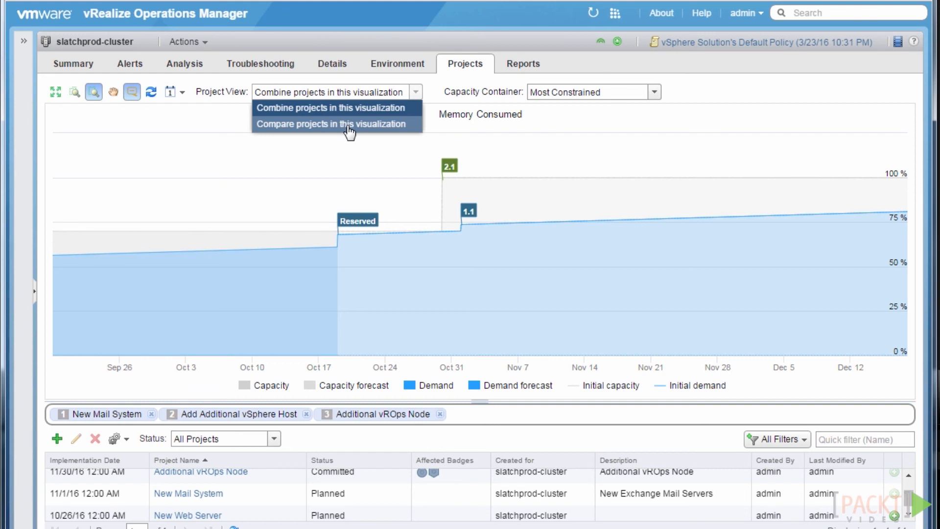
left_click(235, 213)
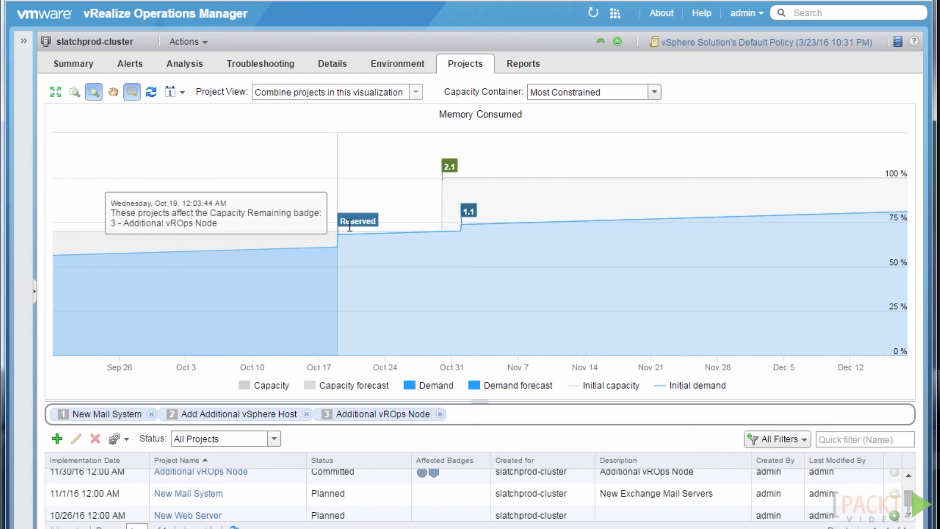
left_click(655, 92)
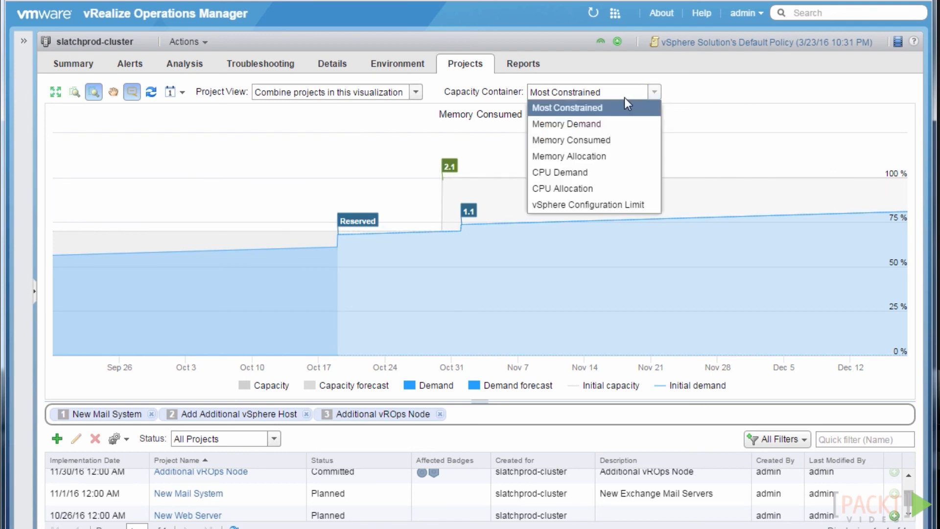